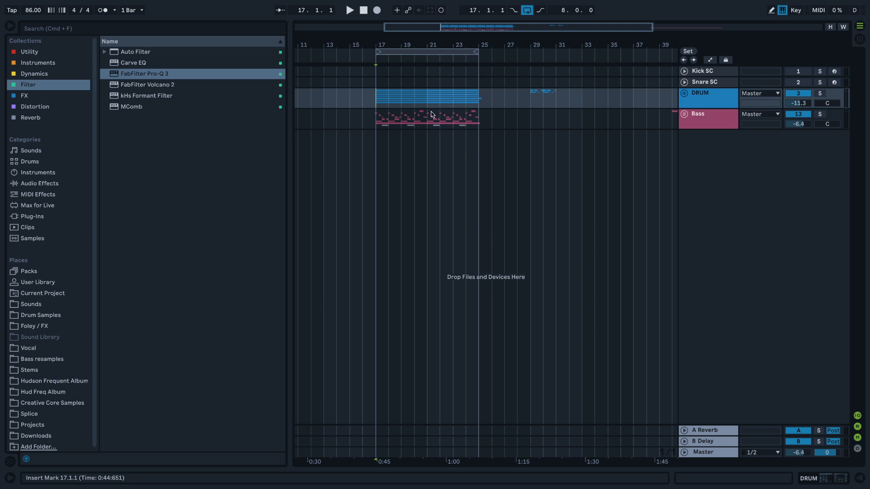
- Play the DRUM and Bass groups together from bar 17 for a few bars, and stop playback
{"action": "scroll", "coordinate": [391, 113], "scroll_direction": "up", "scroll_amount": 3}
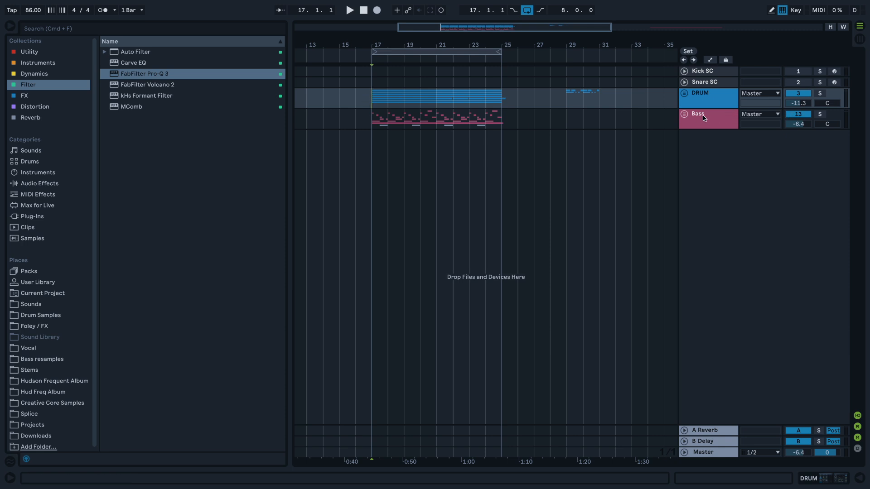
{"action": "left_click_drag", "start_coordinate": [441, 30], "coordinate": [468, 28]}
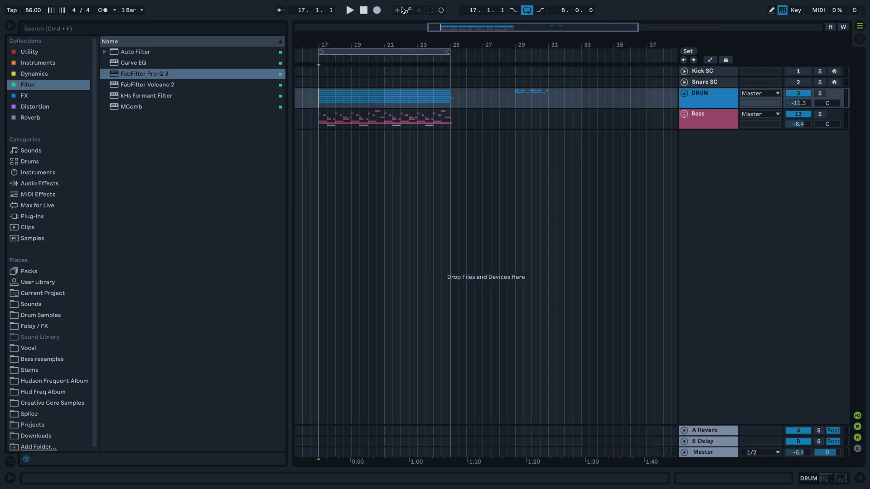
{"action": "left_click", "coordinate": [819, 93]}
{"action": "left_click", "coordinate": [317, 115]}
{"action": "key", "text": "space"}
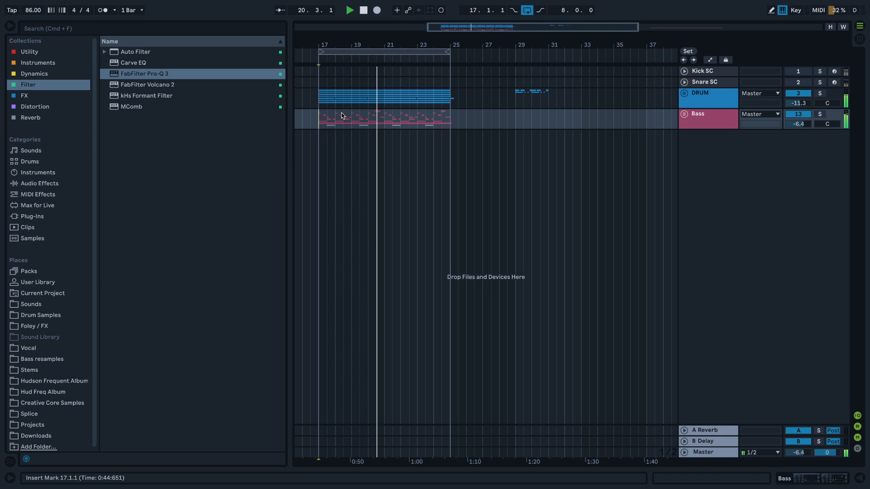
{"action": "key", "text": "space"}
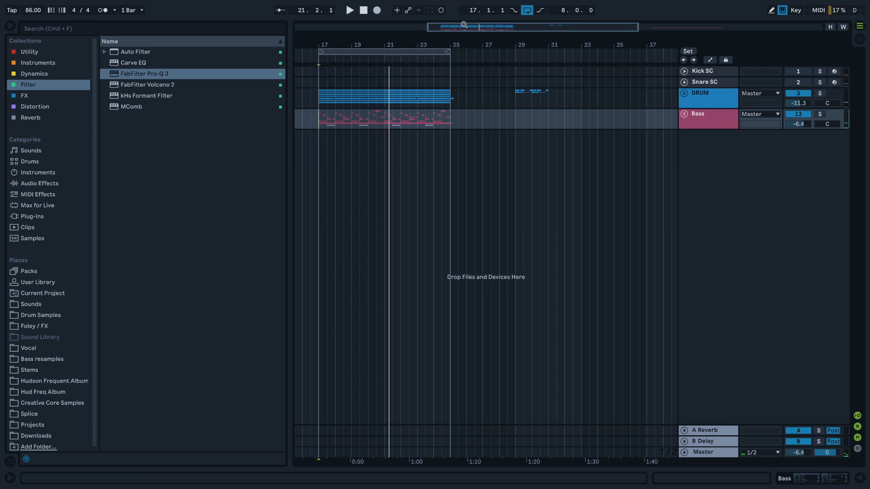
{"action": "scroll", "coordinate": [464, 24], "scroll_direction": "left", "scroll_amount": 3}
{"action": "left_click_drag", "start_coordinate": [450, 26], "coordinate": [451, 27]}
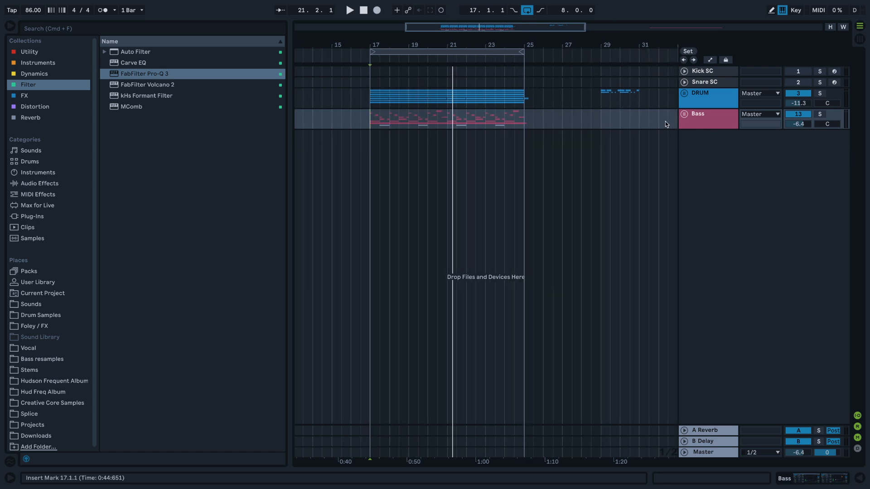
{"action": "left_click", "coordinate": [684, 114]}
{"action": "left_click", "coordinate": [684, 115]}
{"action": "left_click_drag", "start_coordinate": [371, 129], "coordinate": [488, 119]}
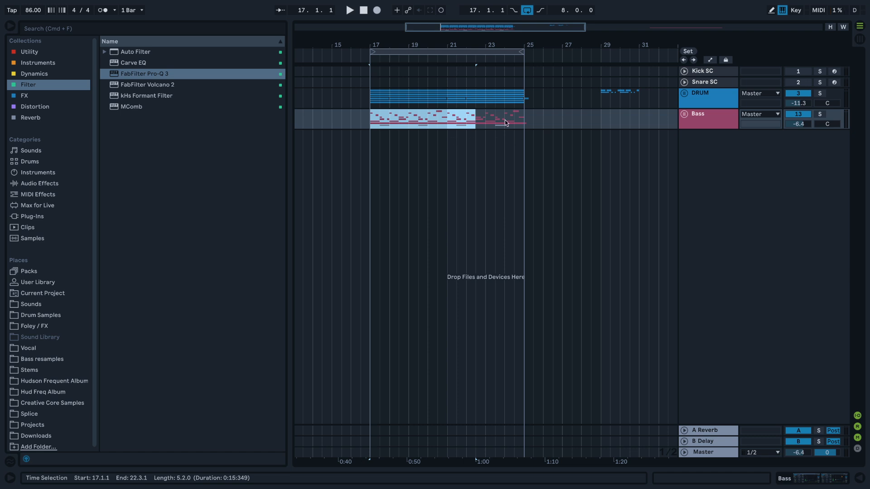
{"action": "left_click", "coordinate": [534, 116]}
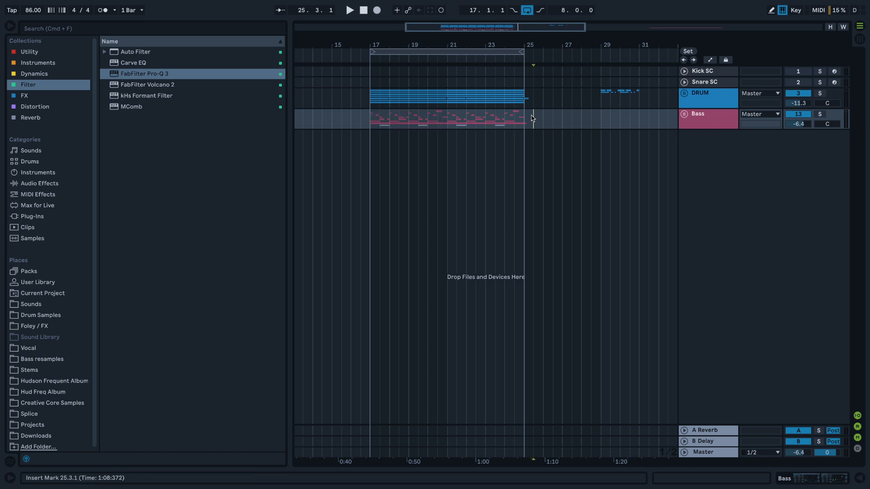
{"action": "mouse_move", "coordinate": [518, 28]}
{"action": "left_mouse_down"}
{"action": "mouse_move", "coordinate": [552, 26]}
{"action": "mouse_move", "coordinate": [522, 27]}
{"action": "left_mouse_up"}
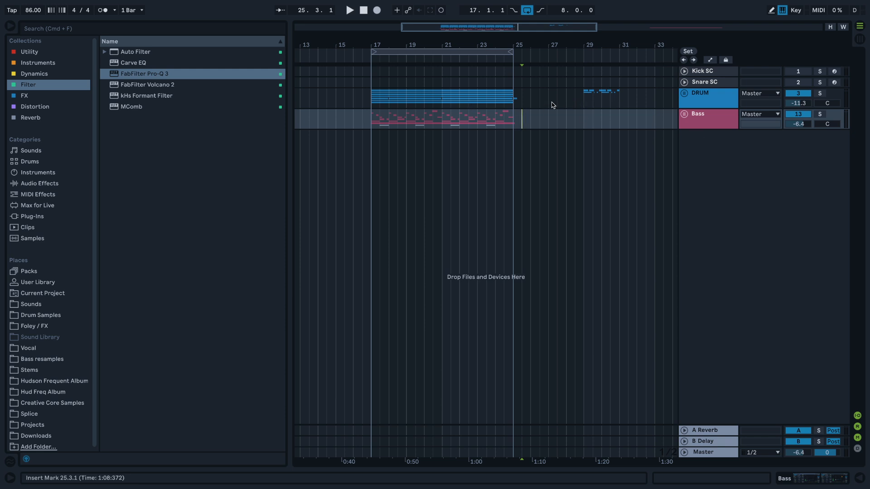
- Copy the first bar of the DRUM group to bar 27, audition it and delete the copy
{"action": "left_click_drag", "start_coordinate": [374, 98], "coordinate": [389, 98]}
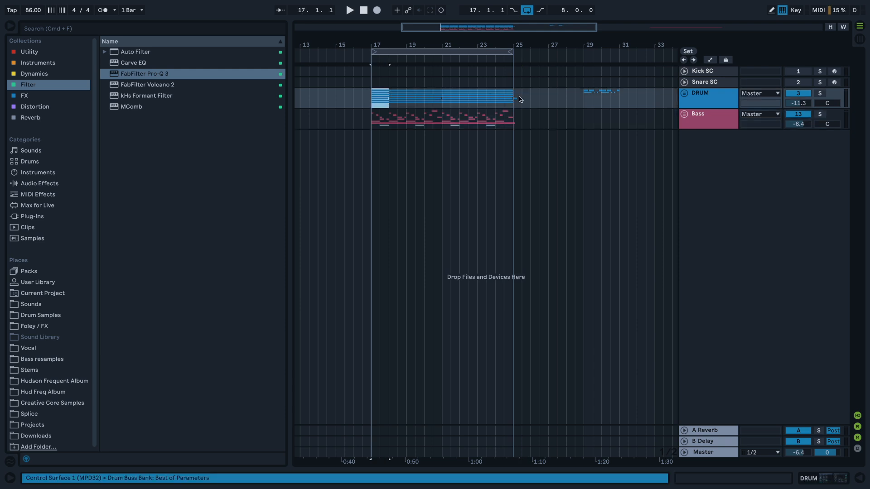
{"action": "key", "text": "space"}
{"action": "key", "text": "space"}
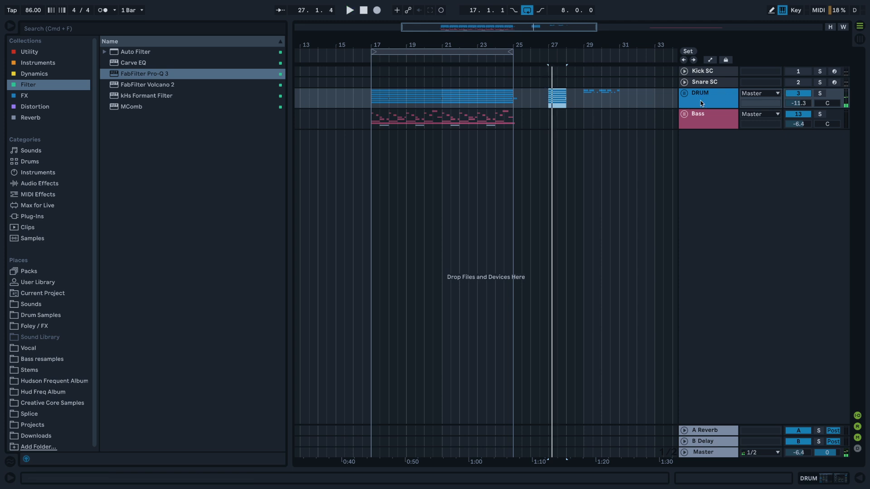
{"action": "key", "text": "Delete"}
- Unfold the DRUM group and audition a copy of the first-bar Kick and Snare clips at bar 26
{"action": "left_click", "coordinate": [684, 93]}
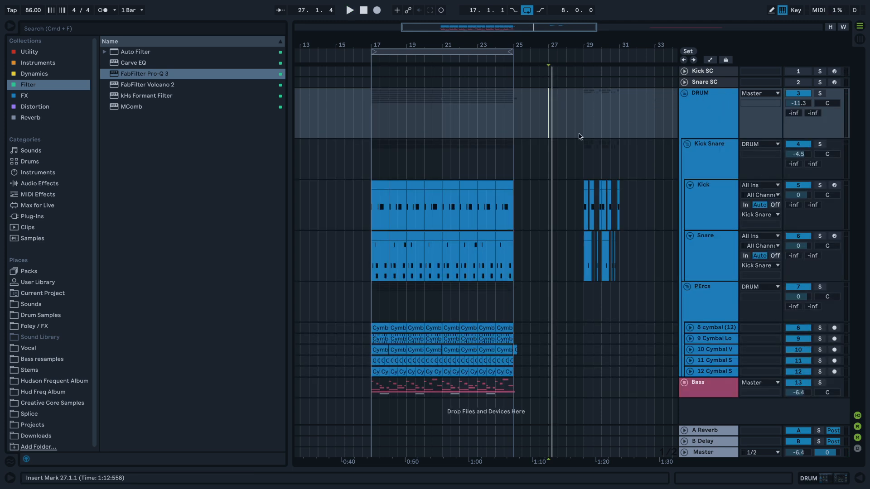
{"action": "left_click", "coordinate": [380, 183]}
{"action": "left_click", "coordinate": [381, 234], "text": "shift"}
{"action": "key", "text": "super+c"}
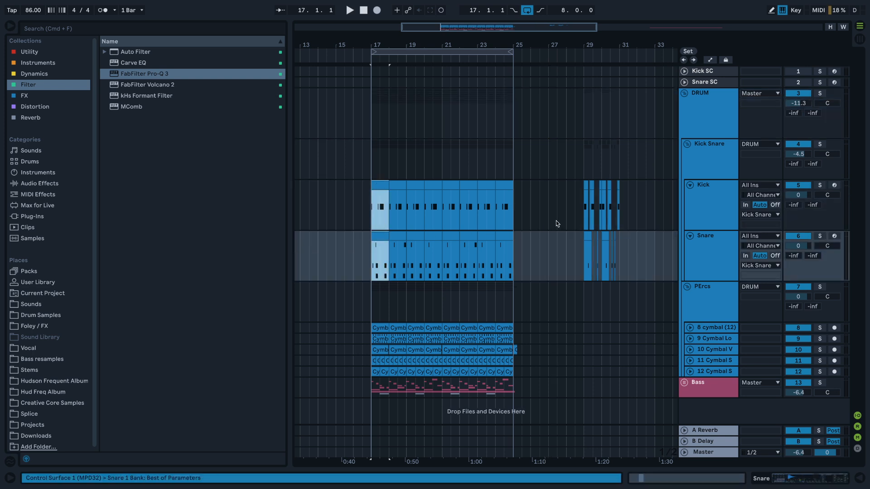
{"action": "left_click", "coordinate": [532, 211]}
{"action": "key", "text": "super+v"}
{"action": "key", "text": "space"}
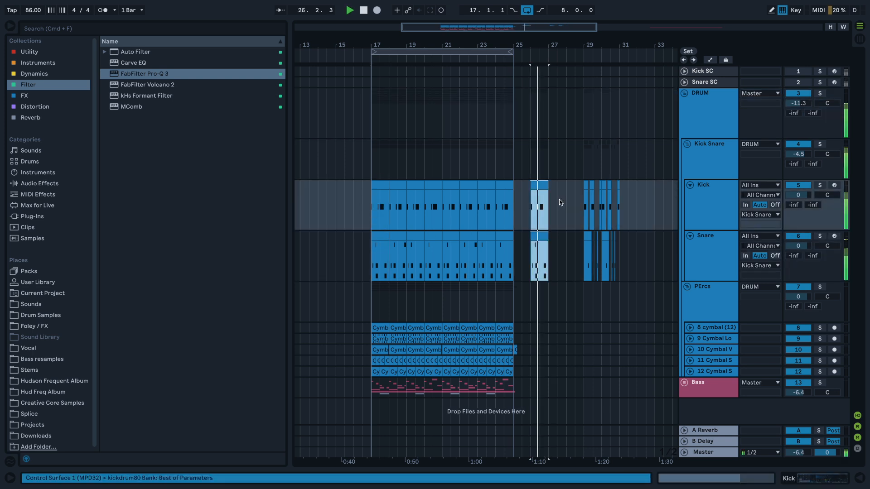
{"action": "key", "text": "space"}
- Inspect the copied Kick and Snare clips at bar 26 and delete them
{"action": "scroll", "coordinate": [529, 274], "scroll_direction": "up", "scroll_amount": 5}
{"action": "scroll", "coordinate": [530, 274], "scroll_direction": "up", "scroll_amount": 3}
{"action": "left_click", "coordinate": [540, 273]}
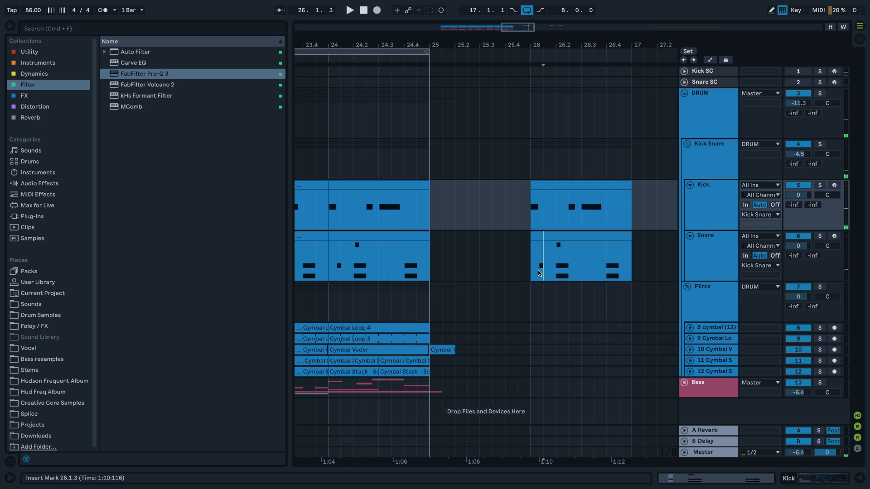
{"action": "scroll", "coordinate": [582, 278], "scroll_direction": "down", "scroll_amount": 4}
{"action": "scroll", "coordinate": [556, 286], "scroll_direction": "down", "scroll_amount": 6}
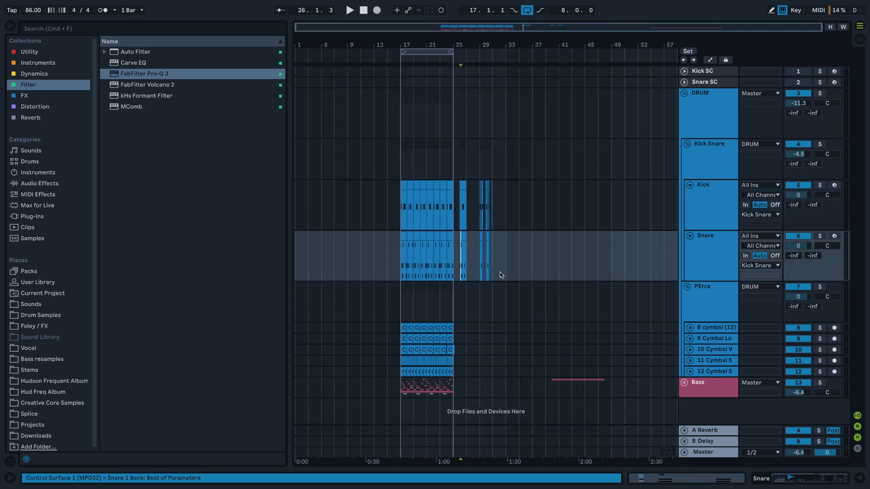
{"action": "left_click_drag", "start_coordinate": [432, 212], "coordinate": [454, 248]}
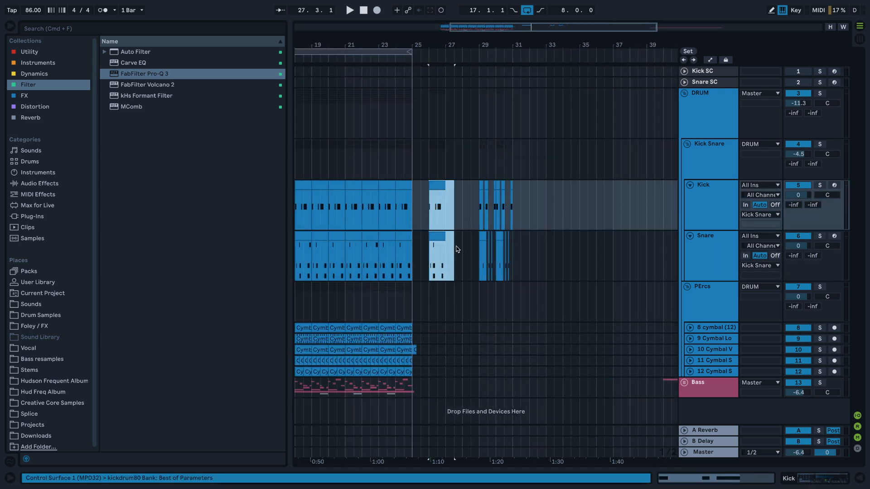
{"action": "key", "text": "Delete"}
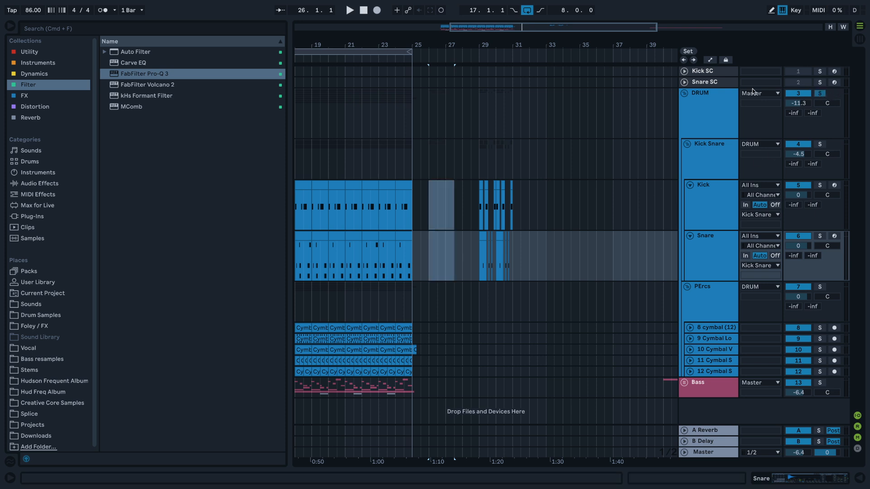
- Play the soloed drum loop from bar 17, trying a tempo of 135 BPM and settling on 124 BPM
{"action": "scroll", "coordinate": [630, 137], "scroll_direction": "left", "scroll_amount": 5}
{"action": "left_click", "coordinate": [405, 211]}
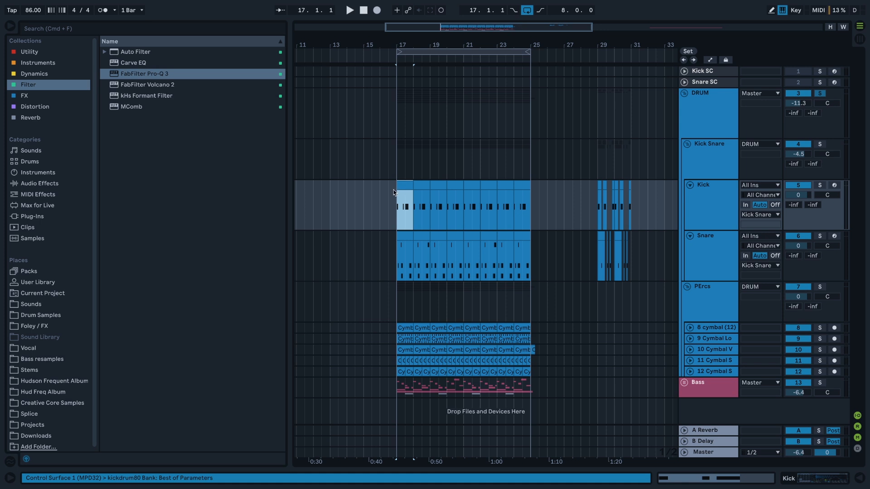
{"action": "left_click", "coordinate": [33, 10]}
{"action": "type", "text": "135"}
{"action": "key", "text": "Return"}
{"action": "key", "text": "space"}
{"action": "type", "text": "124"}
{"action": "key", "text": "Return"}
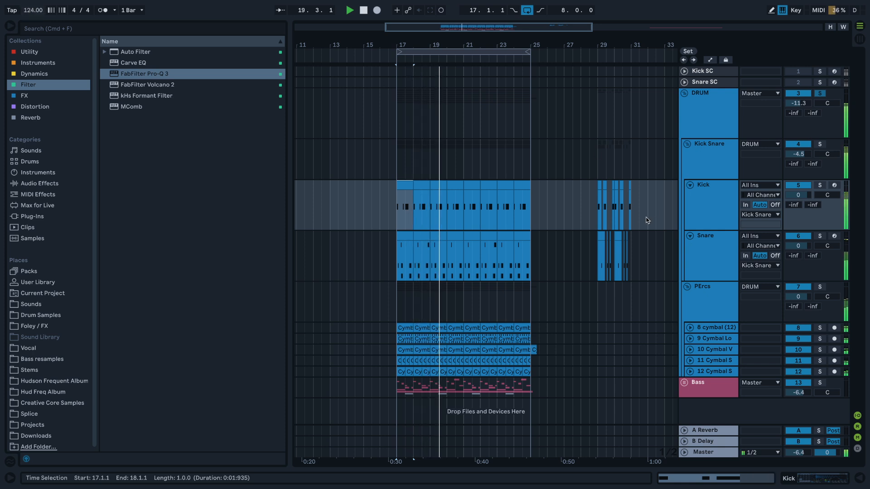
{"action": "key", "text": "space"}
- Play the separate chopped Kick and Snare pattern from bar 29, and stop playback
{"action": "left_click", "coordinate": [504, 271]}
{"action": "scroll", "coordinate": [546, 268], "scroll_direction": "down", "scroll_amount": 1}
{"action": "scroll", "coordinate": [598, 281], "scroll_direction": "right", "scroll_amount": 2}
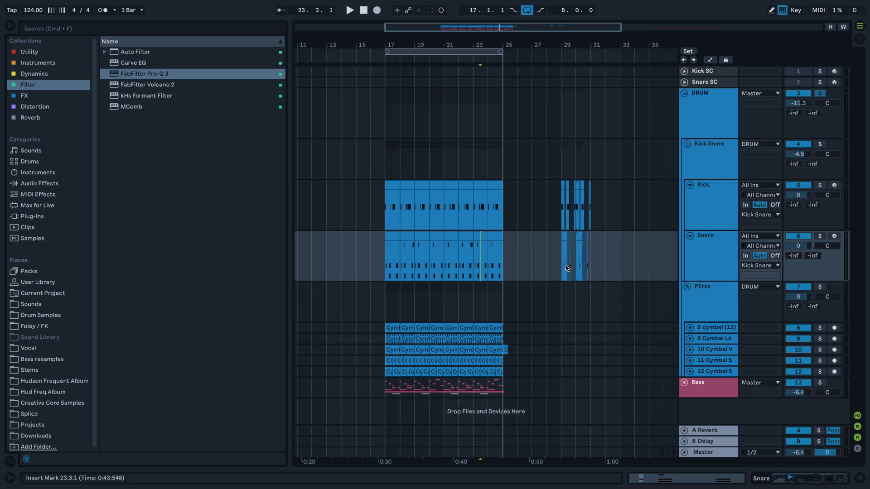
{"action": "left_click", "coordinate": [565, 267]}
{"action": "left_click_drag", "start_coordinate": [575, 25], "coordinate": [582, 40]}
{"action": "key", "text": "space"}
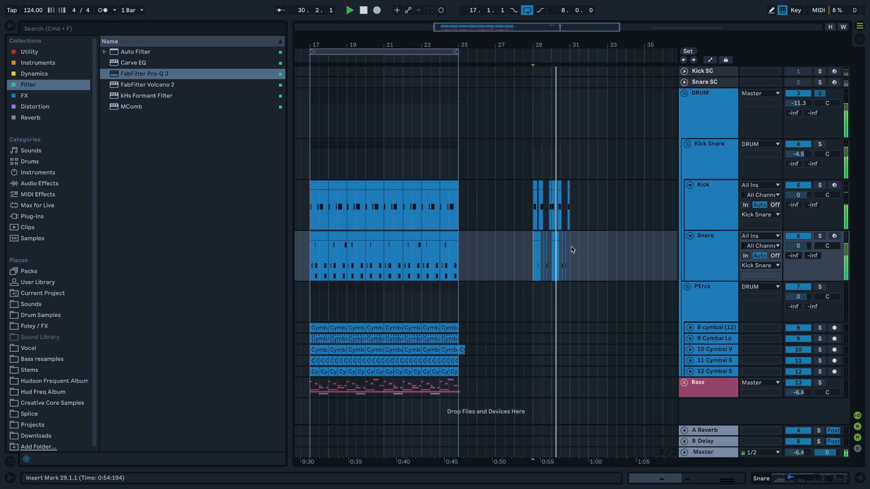
{"action": "key", "text": "space"}
{"action": "left_click", "coordinate": [524, 244]}
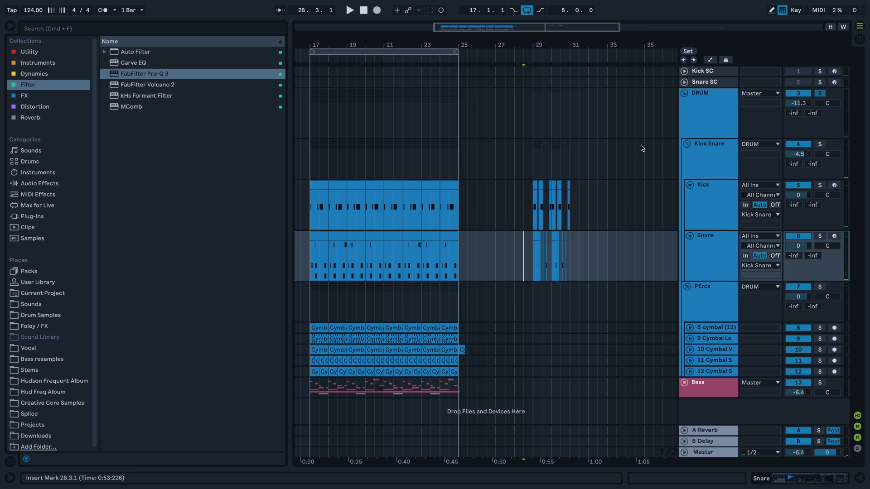
- Unfold the Bass group and collapse all of its tracks to minimum height
{"action": "scroll", "coordinate": [481, 210], "scroll_direction": "left", "scroll_amount": 5}
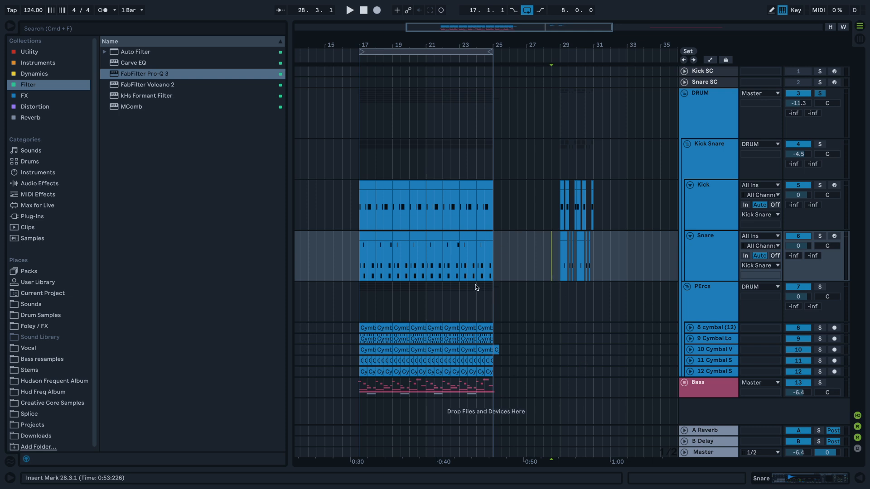
{"action": "left_click", "coordinate": [685, 384]}
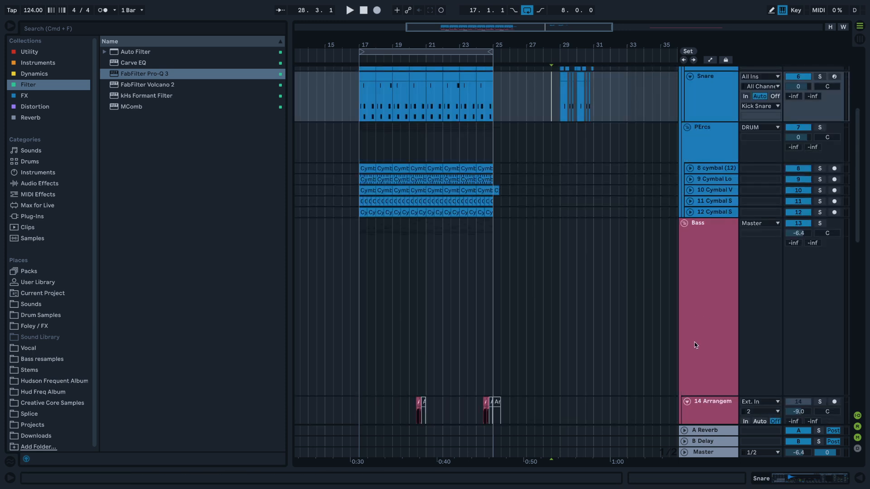
{"action": "scroll", "coordinate": [703, 337], "scroll_direction": "down", "scroll_amount": 3}
{"action": "left_click", "coordinate": [687, 350], "text": "alt"}
{"action": "scroll", "coordinate": [372, 333], "scroll_direction": "down", "scroll_amount": 3}
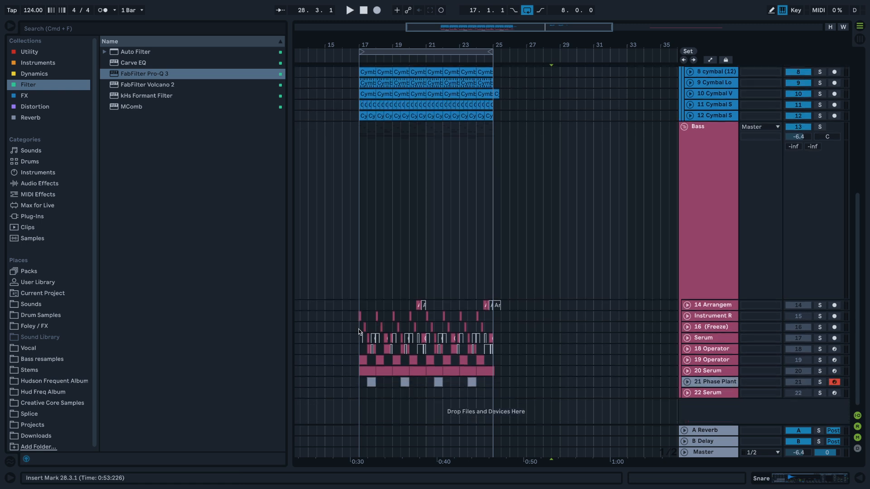
- Solo and unfold the 20 Serum track, play it from bar 17, and turn its solo off
{"action": "scroll", "coordinate": [363, 333], "scroll_direction": "up", "scroll_amount": 3}
{"action": "left_click", "coordinate": [358, 338]}
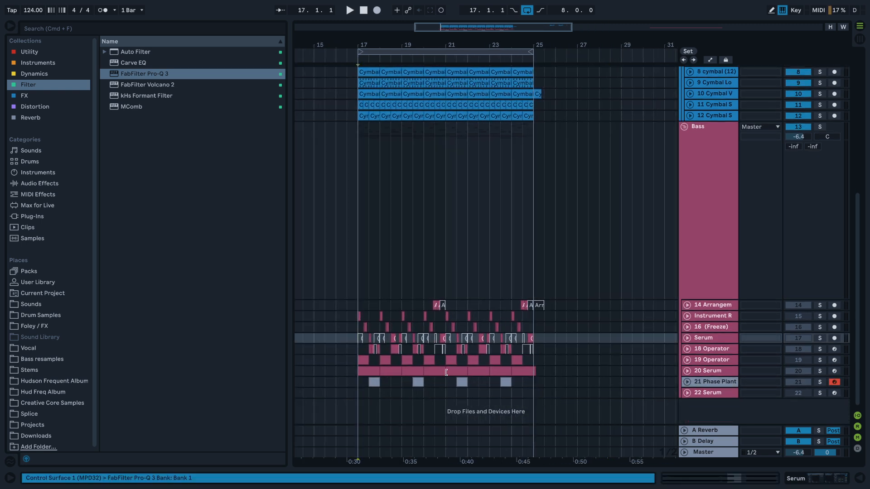
{"action": "left_click", "coordinate": [819, 371]}
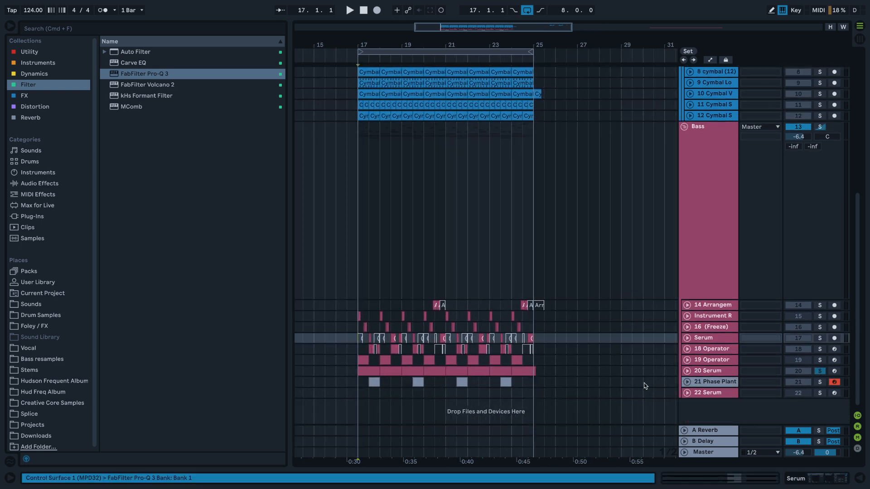
{"action": "left_click", "coordinate": [687, 373]}
{"action": "left_click", "coordinate": [355, 375]}
{"action": "key", "text": "space"}
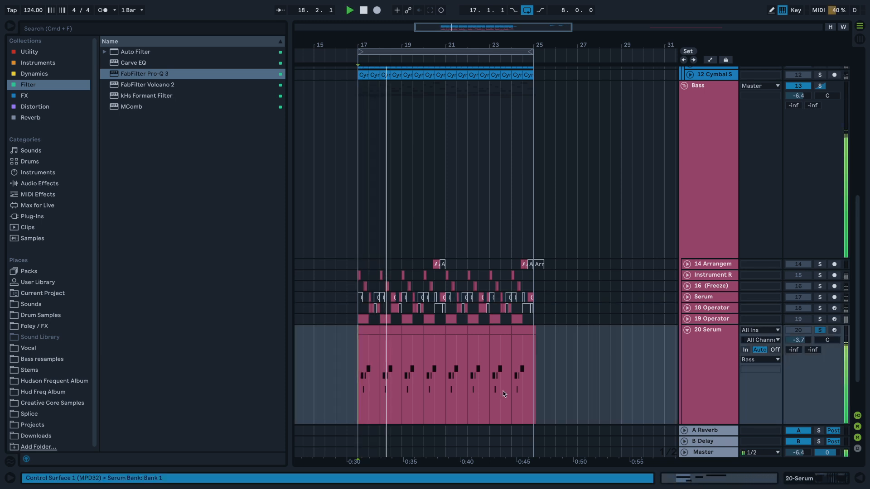
{"action": "left_click", "coordinate": [820, 330]}
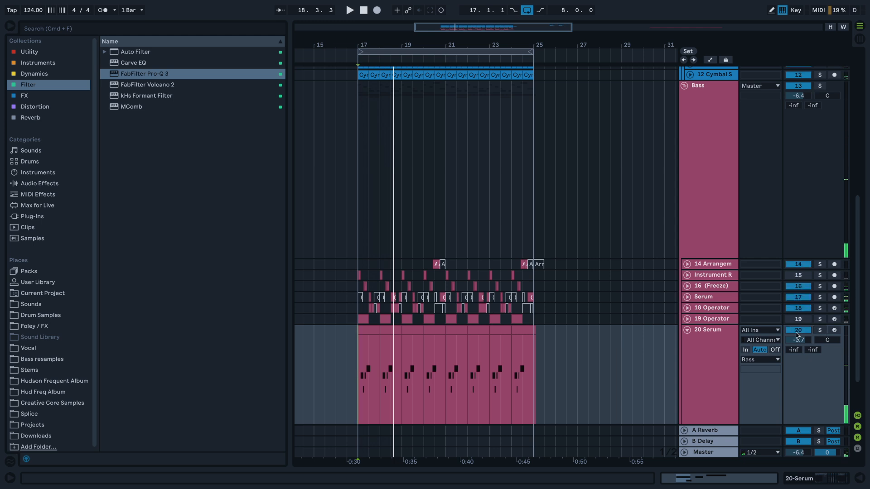
- Solo the 16 (Freeze) track, play it from bar 17, and stop playback
{"action": "scroll", "coordinate": [466, 311], "scroll_direction": "up", "scroll_amount": 1}
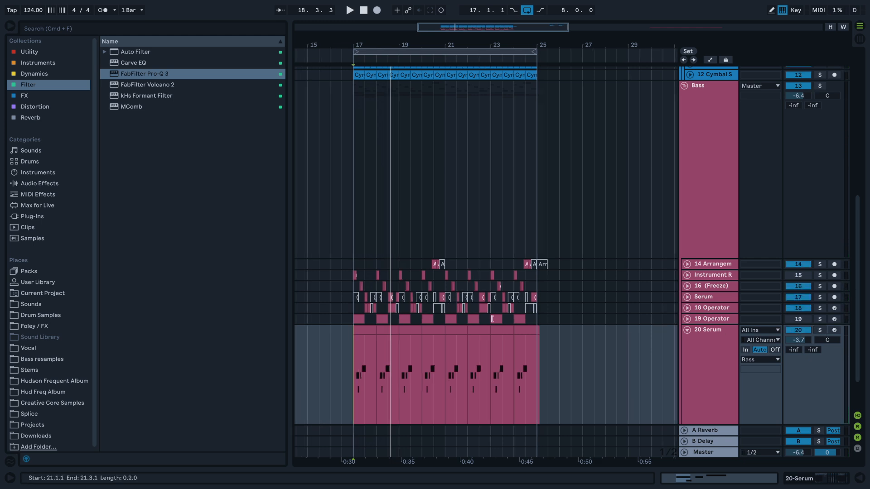
{"action": "left_click", "coordinate": [355, 283]}
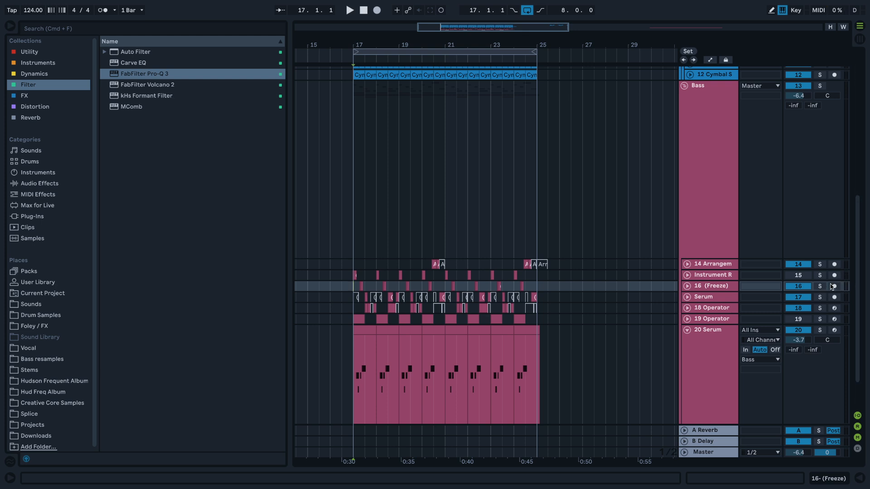
{"action": "key", "text": "s"}
{"action": "key", "text": "space"}
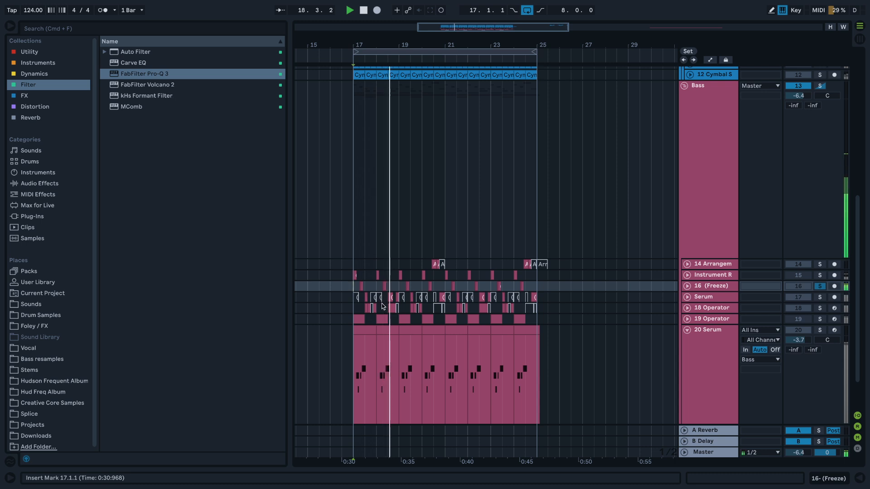
{"action": "key", "text": "space"}
- Solo the Serum track 17 and play its short clip in the second half of bar 18 repeatedly
{"action": "left_click", "coordinate": [819, 298]}
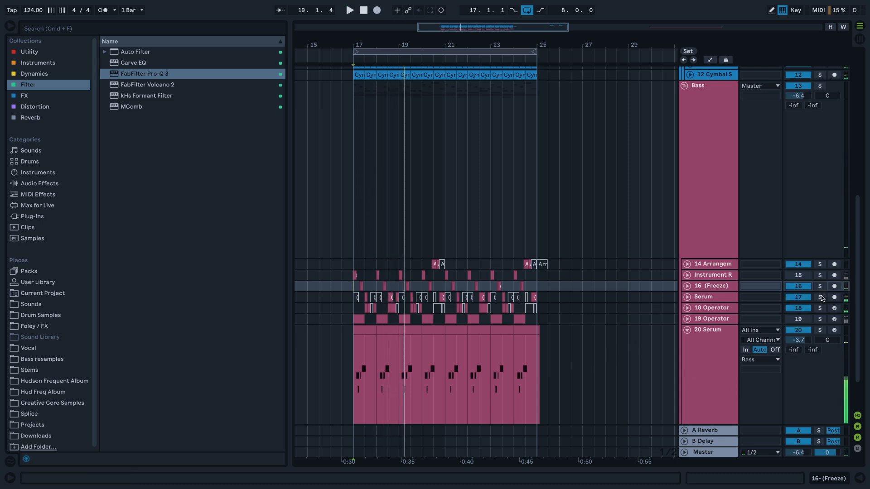
{"action": "left_click", "coordinate": [390, 304]}
{"action": "left_click", "coordinate": [390, 298]}
{"action": "key", "text": "space"}
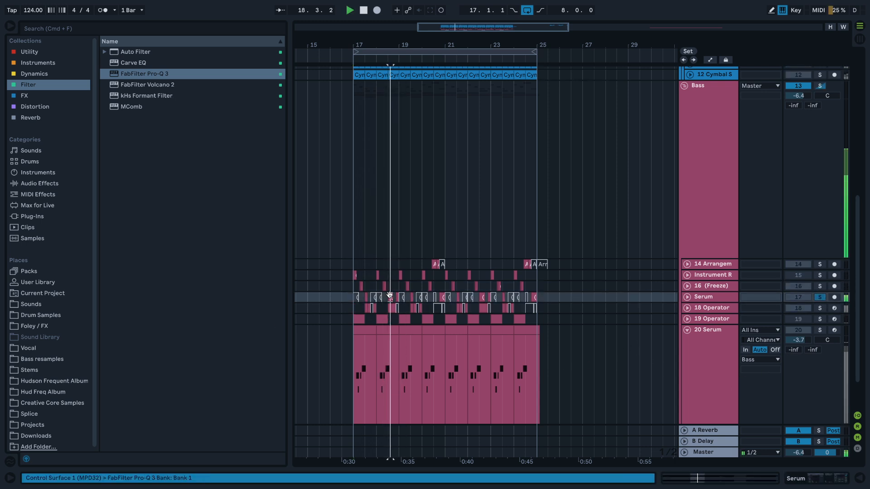
{"action": "key", "text": "space"}
{"action": "key", "text": "space"}
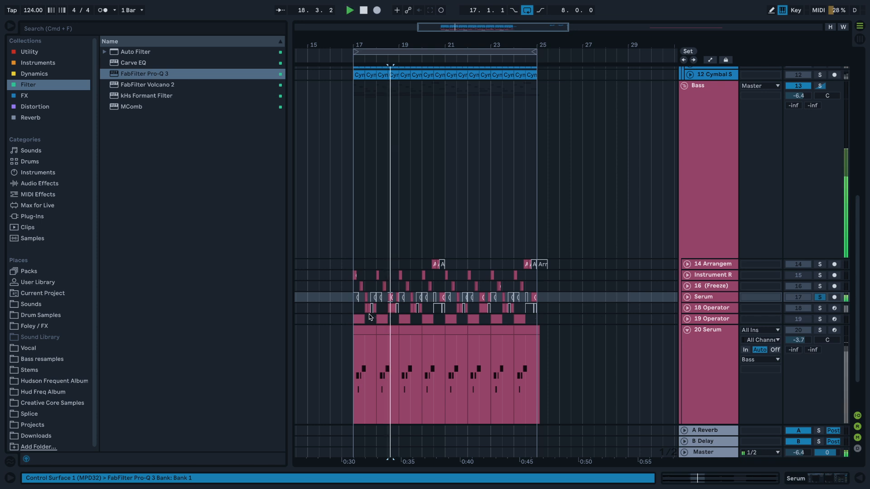
- Solo the 18 Operator track and play its clip in the second half of bar 18
{"action": "key", "text": "space"}
{"action": "left_click", "coordinate": [393, 308]}
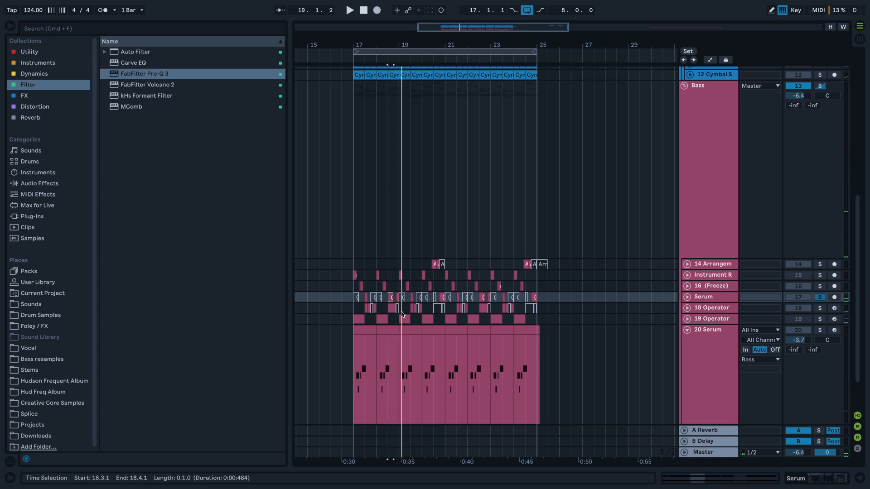
{"action": "left_click", "coordinate": [820, 308]}
{"action": "key", "text": "space"}
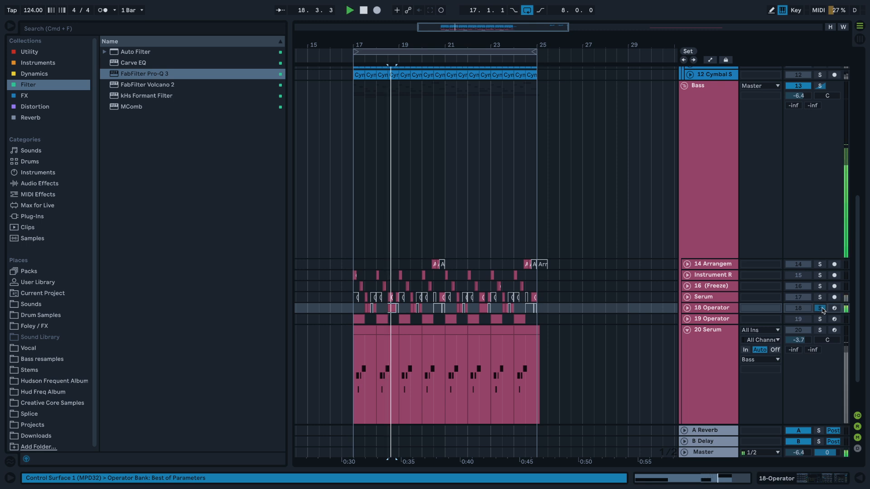
{"action": "scroll", "coordinate": [491, 362], "scroll_direction": "down", "scroll_amount": 2}
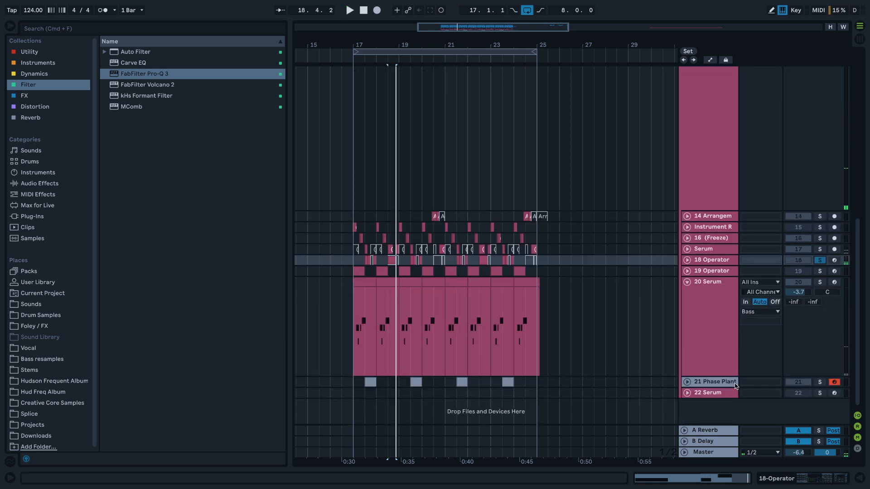
- Solo and unfold the 21 Phase Plant track, play its first two clips, and turn its solo off
{"action": "left_click", "coordinate": [819, 382]}
{"action": "left_click", "coordinate": [370, 382]}
{"action": "key", "text": "space"}
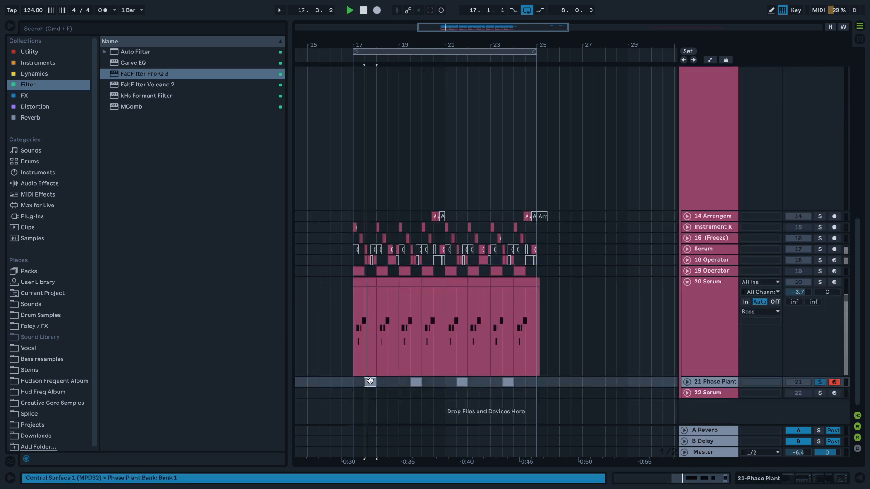
{"action": "left_click", "coordinate": [687, 381]}
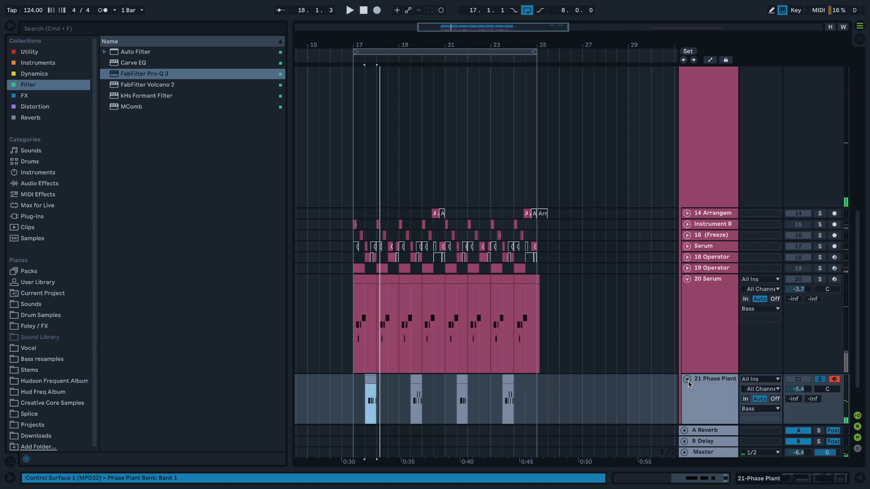
{"action": "left_click", "coordinate": [413, 377]}
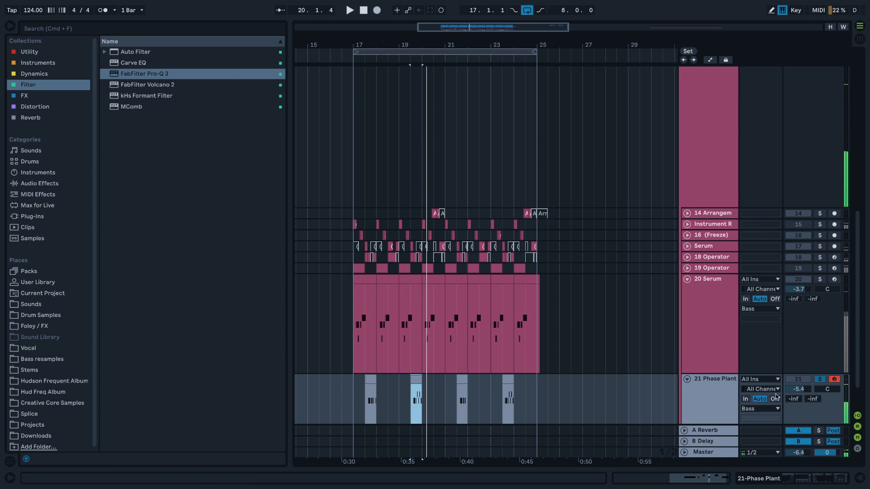
{"action": "left_click", "coordinate": [819, 380]}
- Place the insert marker at 17.1.1 on the 20 Serum track and fold the Kick Snare group
{"action": "scroll", "coordinate": [399, 343], "scroll_direction": "down", "scroll_amount": 1}
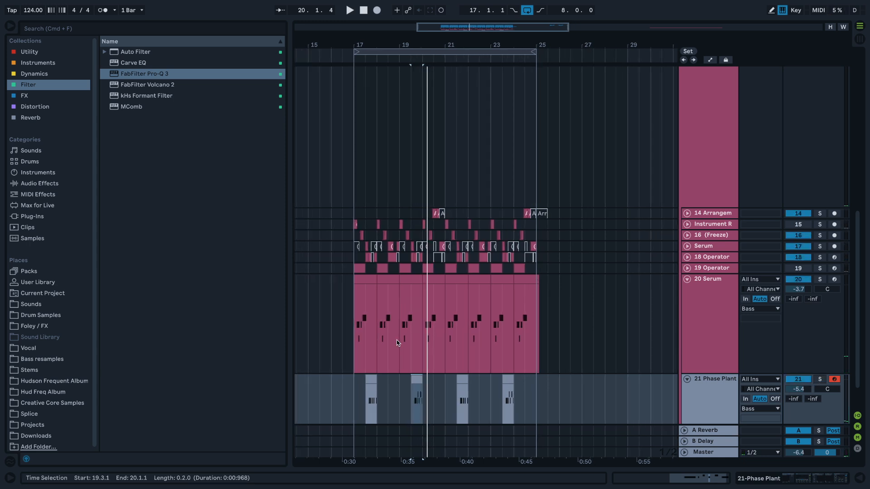
{"action": "scroll", "coordinate": [399, 344], "scroll_direction": "up", "scroll_amount": 1}
{"action": "left_click", "coordinate": [344, 362]}
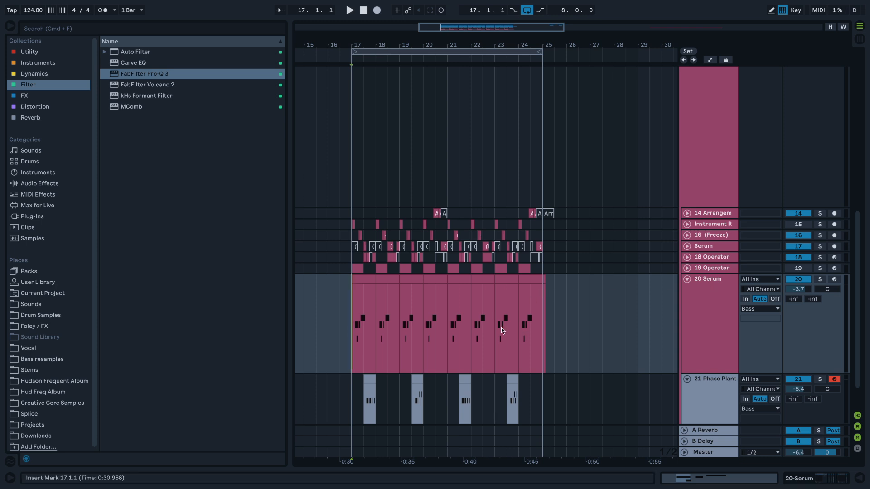
{"action": "scroll", "coordinate": [529, 205], "scroll_direction": "up", "scroll_amount": 15}
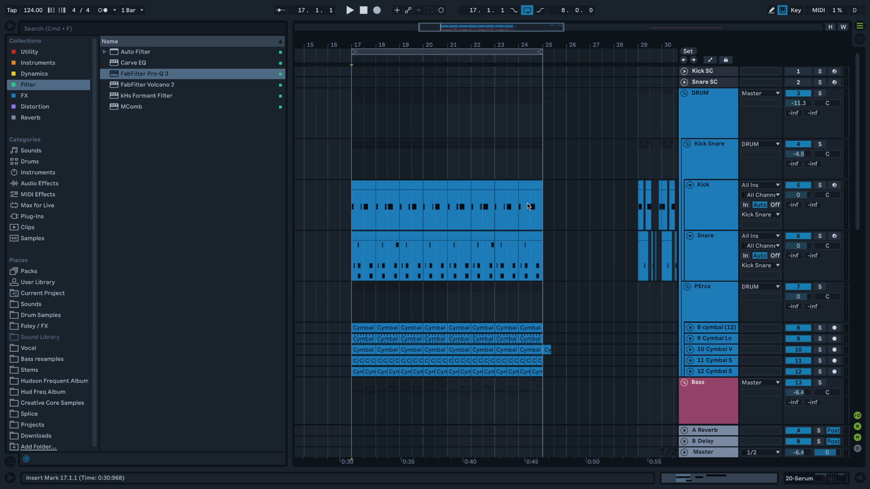
{"action": "left_click", "coordinate": [687, 145]}
{"action": "left_click", "coordinate": [485, 156]}
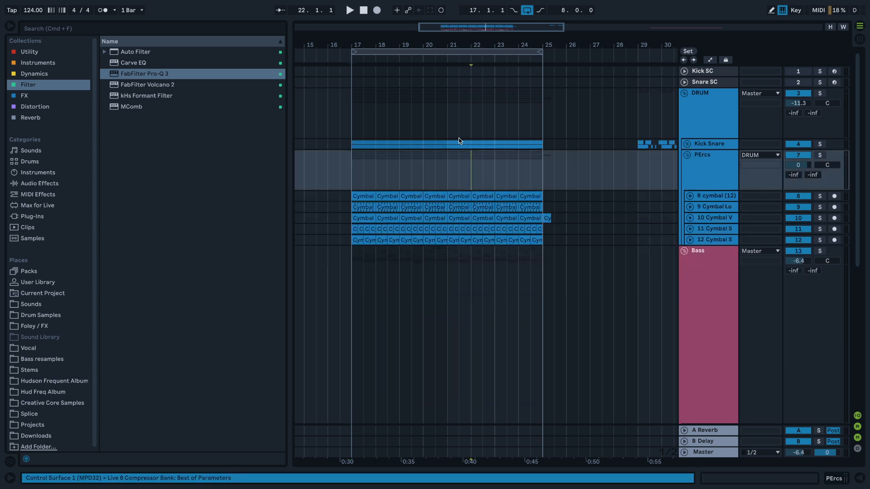
- Copy bar 21 across all the drum tracks and paste it at bar 26
{"action": "left_click_drag", "start_coordinate": [453, 141], "coordinate": [467, 196]}
{"action": "left_click", "coordinate": [468, 226]}
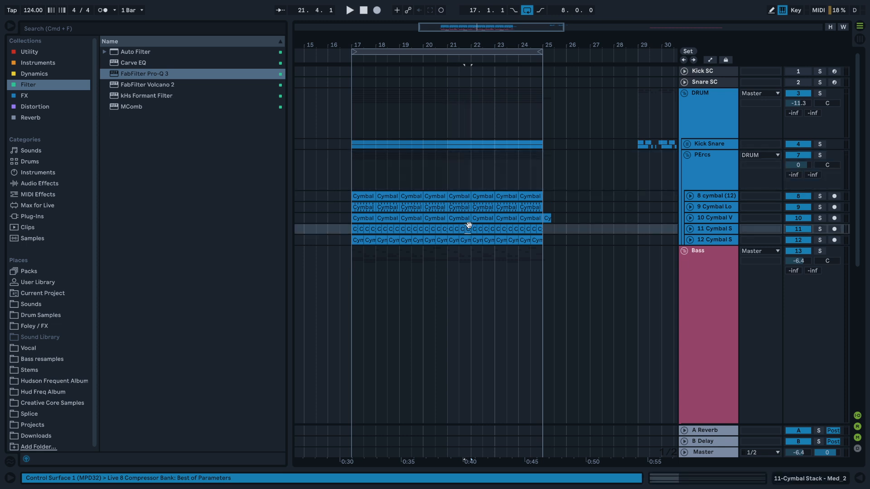
{"action": "left_click_drag", "start_coordinate": [451, 137], "coordinate": [472, 240]}
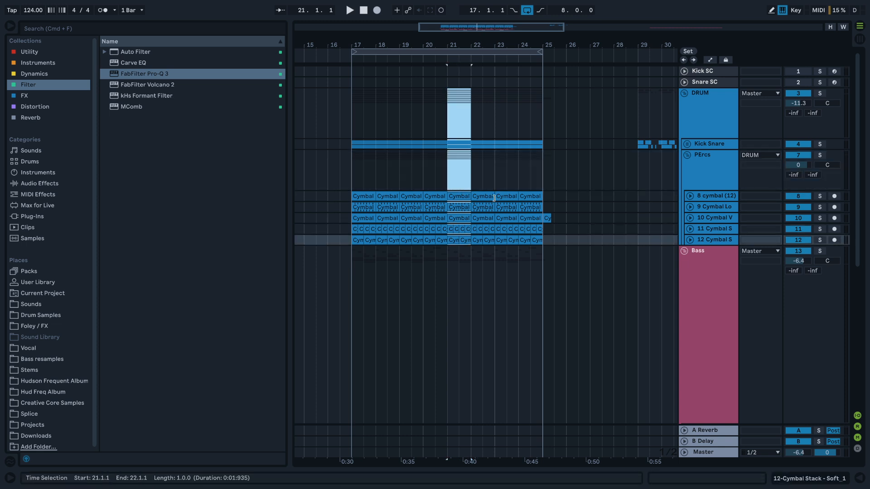
{"action": "left_click", "coordinate": [547, 113]}
{"action": "left_click", "coordinate": [563, 125]}
{"action": "key", "text": "super+v"}
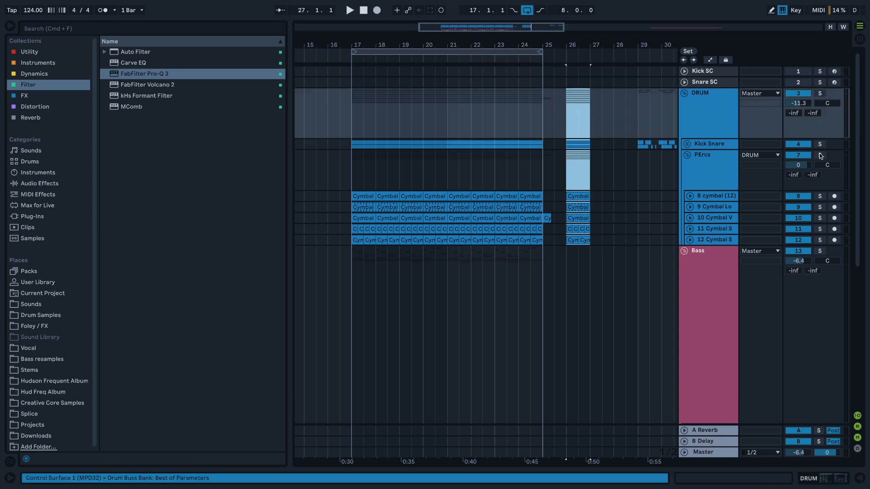
- Solo the DRUM group, set the loop to the one-bar copy at bar 26, and play it
{"action": "left_click", "coordinate": [820, 93]}
{"action": "key", "text": "space"}
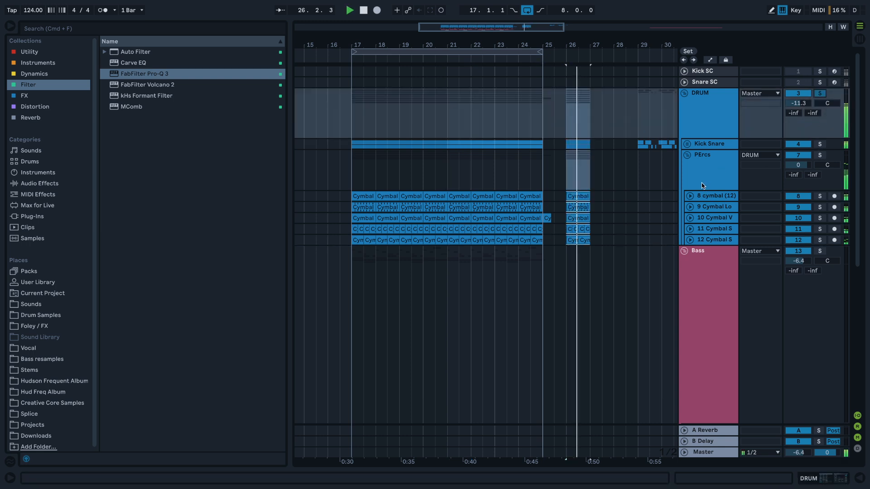
{"action": "key", "text": "space"}
{"action": "key", "text": "super+l"}
{"action": "key", "text": "space"}
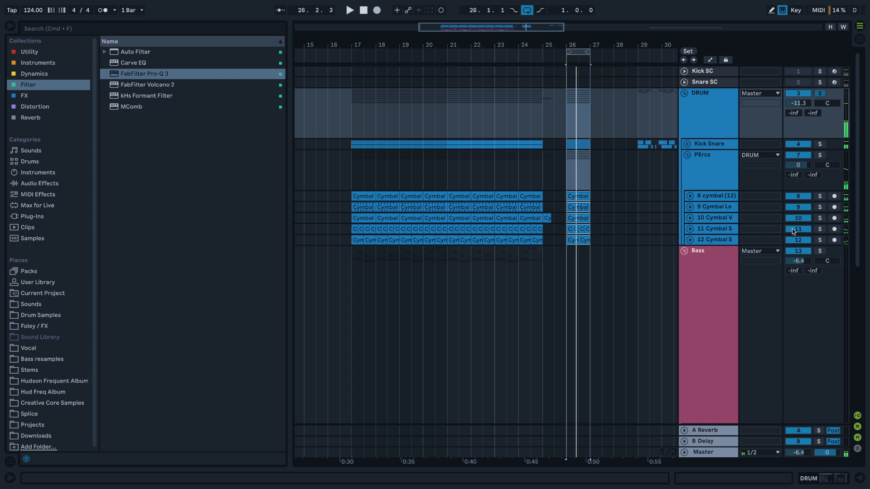
- Select the 10 Cymbal V clip at bar 26 and play the drum loop with the DRUM solo off
{"action": "left_click", "coordinate": [578, 219]}
{"action": "key", "text": "space"}
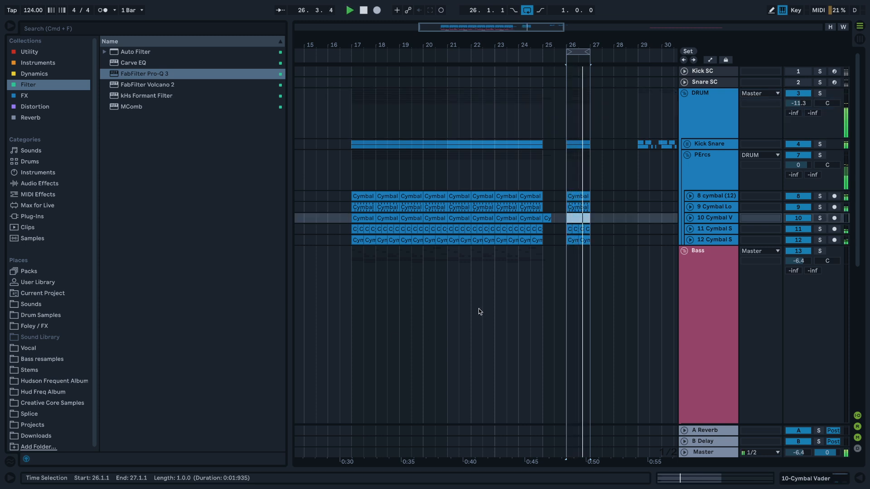
{"action": "scroll", "coordinate": [548, 237], "scroll_direction": "down", "scroll_amount": 10}
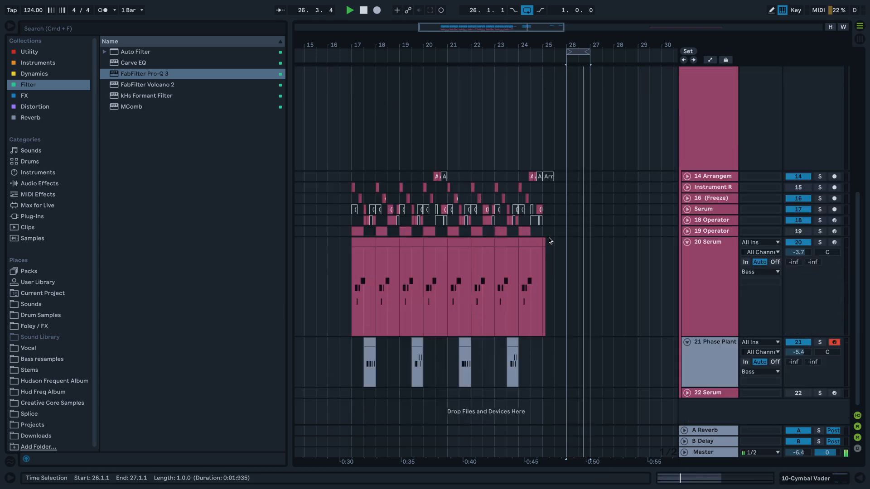
{"action": "scroll", "coordinate": [578, 190], "scroll_direction": "up", "scroll_amount": 10}
{"action": "key", "text": "space"}
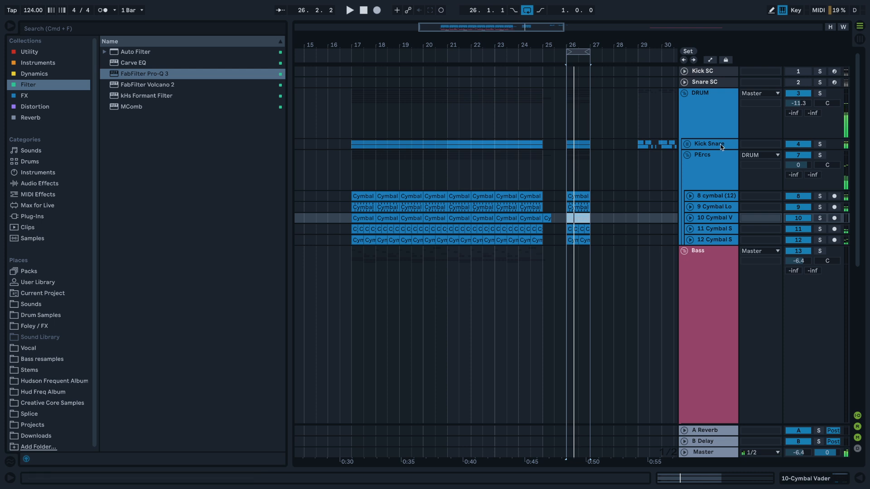
- Unfold the Kick Snare group, show the Kick track's Drum Rack, and play the bar 26 loop
{"action": "left_click", "coordinate": [688, 144]}
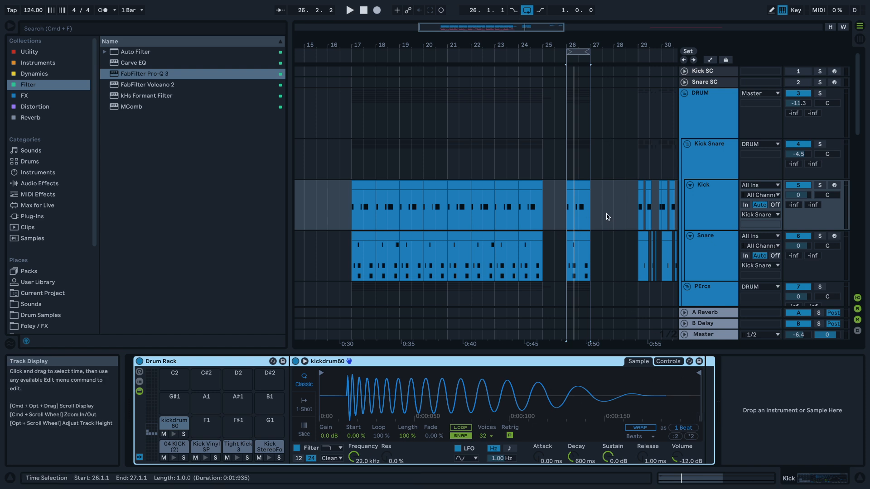
{"action": "key", "text": "space"}
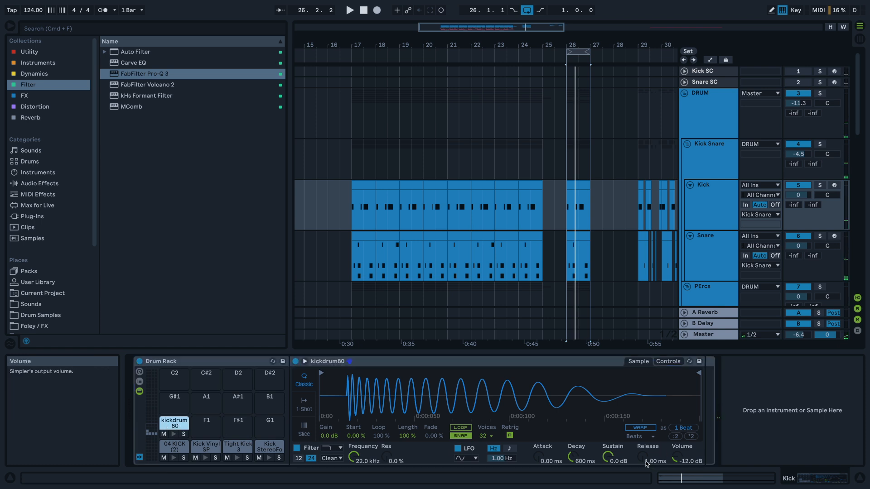
{"action": "key", "text": "space"}
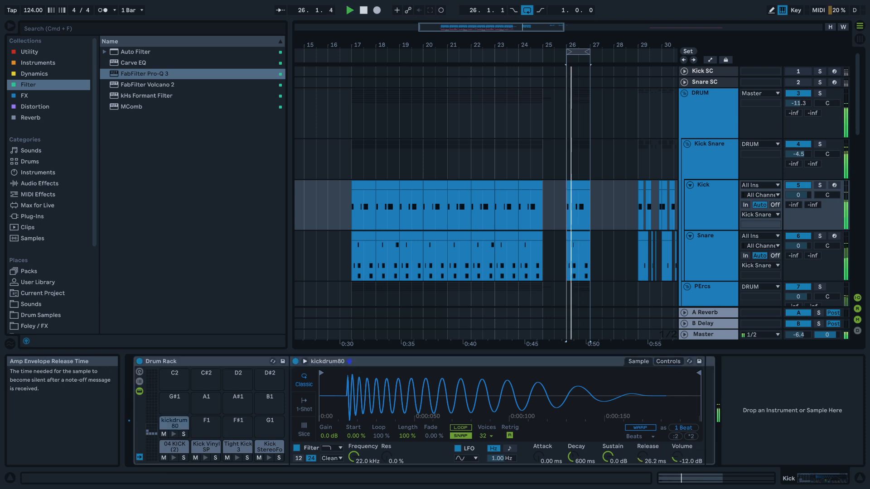
- Solo the Kick track, play the loop, and set the kickdrum80 sample's release to 32.9 ms
{"action": "left_click", "coordinate": [820, 185]}
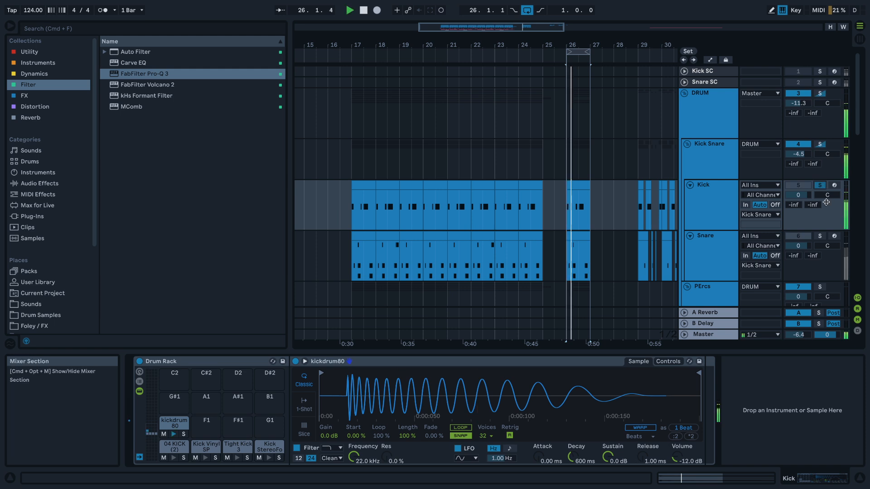
{"action": "key", "text": "space"}
{"action": "key", "text": "space"}
{"action": "left_click_drag", "start_coordinate": [640, 457], "coordinate": [640, 442]}
{"action": "key", "text": "space"}
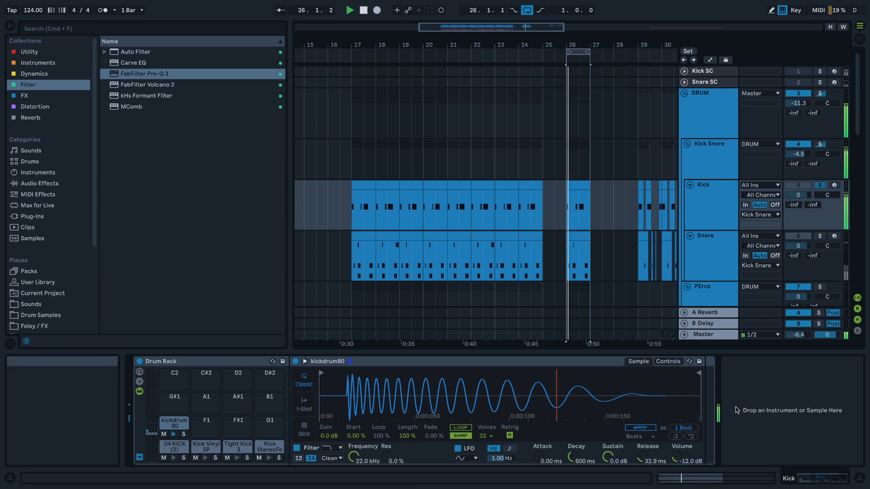
- Turn off the Kick solo, play the bar 26 loop with the full drums, and stop playback
{"action": "left_click", "coordinate": [820, 186]}
{"action": "key", "text": "space"}
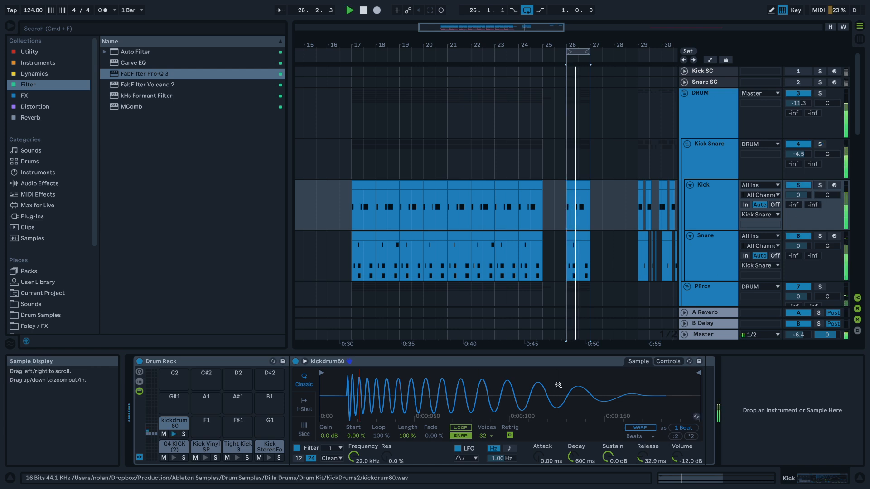
{"action": "key", "text": "space"}
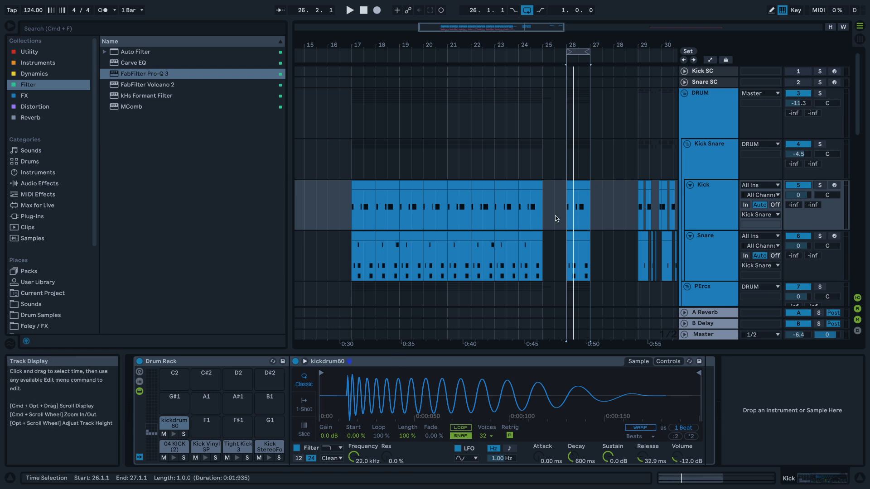
- Fold the Bass group
{"action": "scroll", "coordinate": [581, 236], "scroll_direction": "down", "scroll_amount": 5}
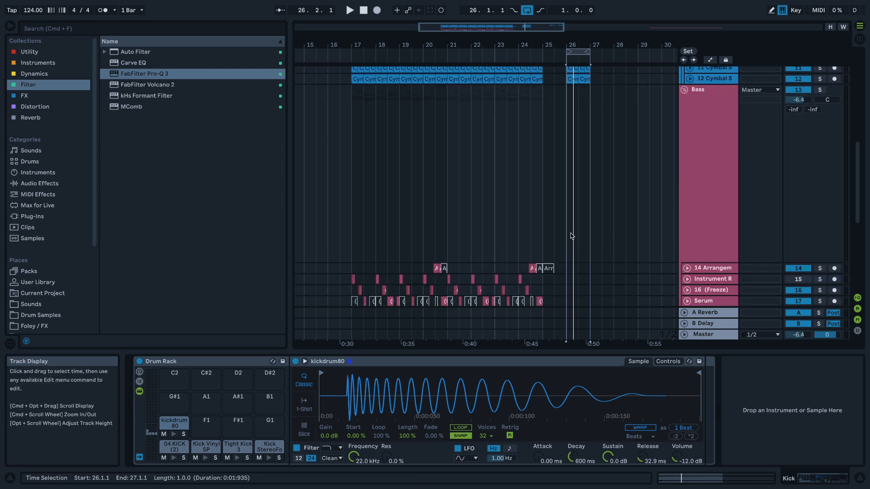
{"action": "scroll", "coordinate": [635, 170], "scroll_direction": "down", "scroll_amount": 5}
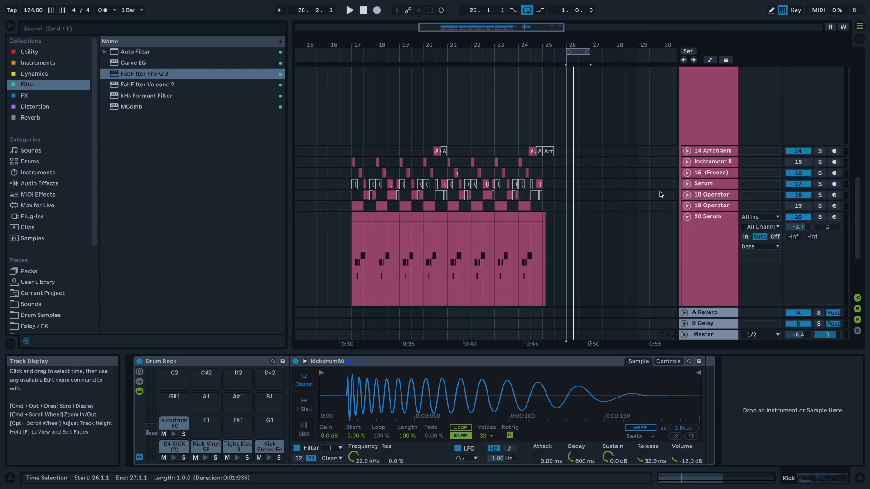
{"action": "scroll", "coordinate": [668, 205], "scroll_direction": "up", "scroll_amount": 8}
{"action": "left_click", "coordinate": [685, 229]}
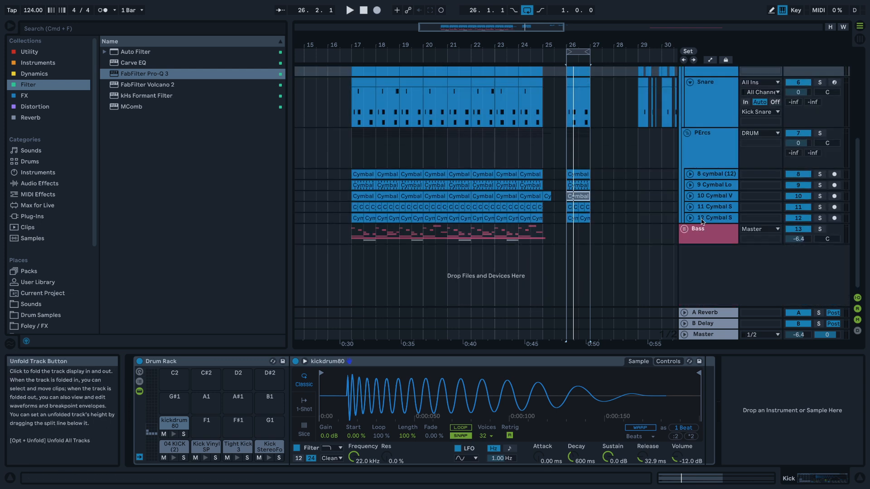
- Solo the PErcs group, play the bar 26 loop, turn its solo off, and stop playback
{"action": "left_click", "coordinate": [820, 134]}
{"action": "key", "text": "space"}
{"action": "left_click", "coordinate": [819, 134]}
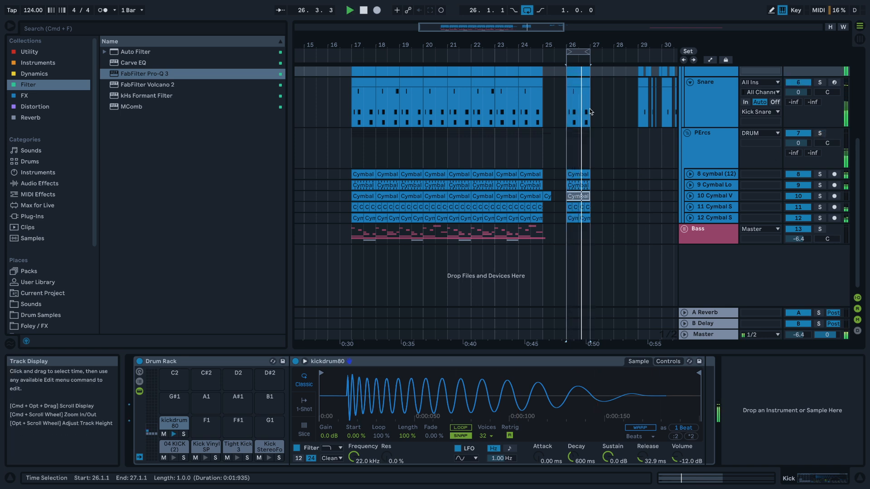
{"action": "scroll", "coordinate": [590, 112], "scroll_direction": "up", "scroll_amount": 2}
{"action": "key", "text": "space"}
- Unfold the Bass group and copy the 20 Serum track's bar 24 clip to bar 26
{"action": "left_click", "coordinate": [685, 232]}
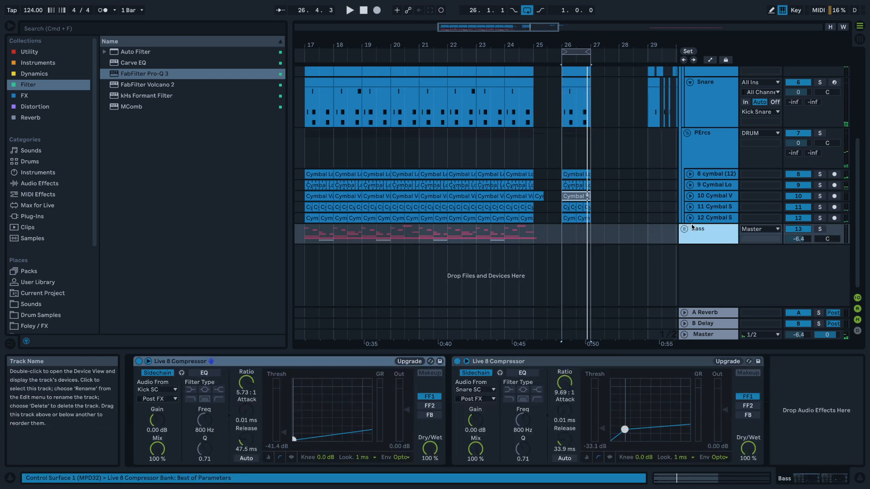
{"action": "left_click", "coordinate": [684, 230]}
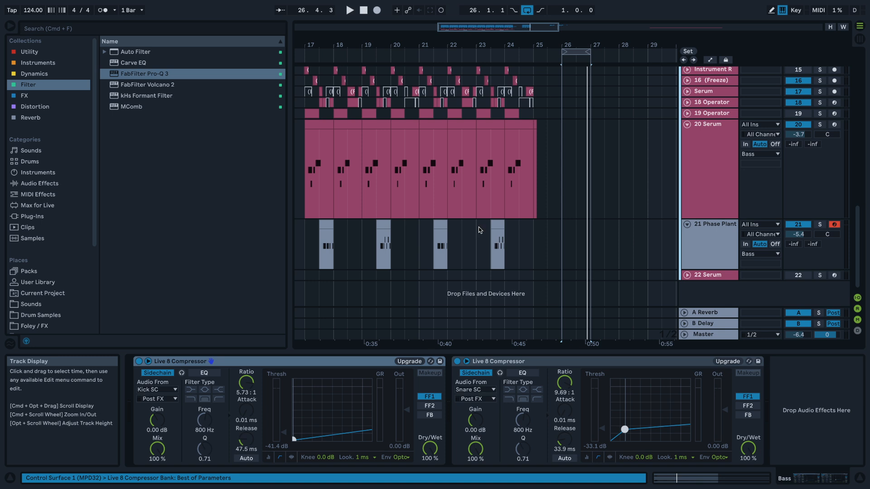
{"action": "left_click", "coordinate": [519, 172]}
{"action": "left_click", "coordinate": [525, 125]}
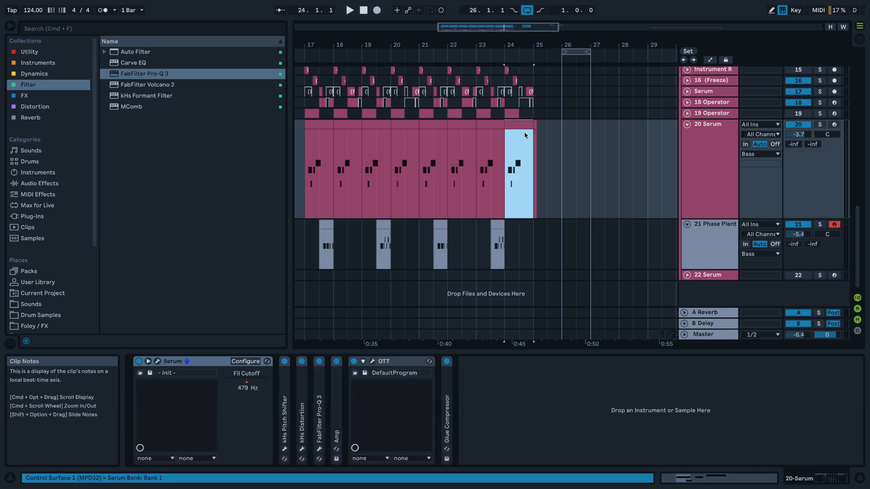
{"action": "left_click", "coordinate": [553, 137]}
{"action": "key", "text": "super+v"}
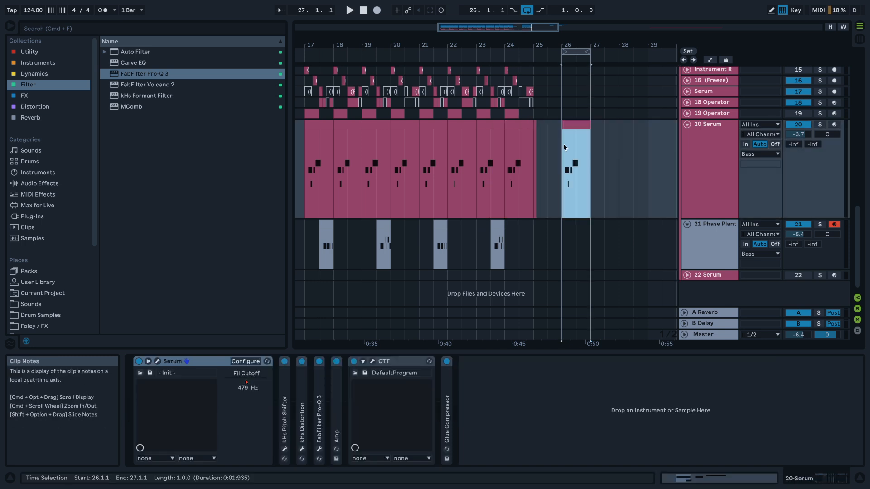
- Open the copied 20 Serum clip at bar 26 in the MIDI note editor and enlarge the clip view
{"action": "double_click", "coordinate": [564, 147]}
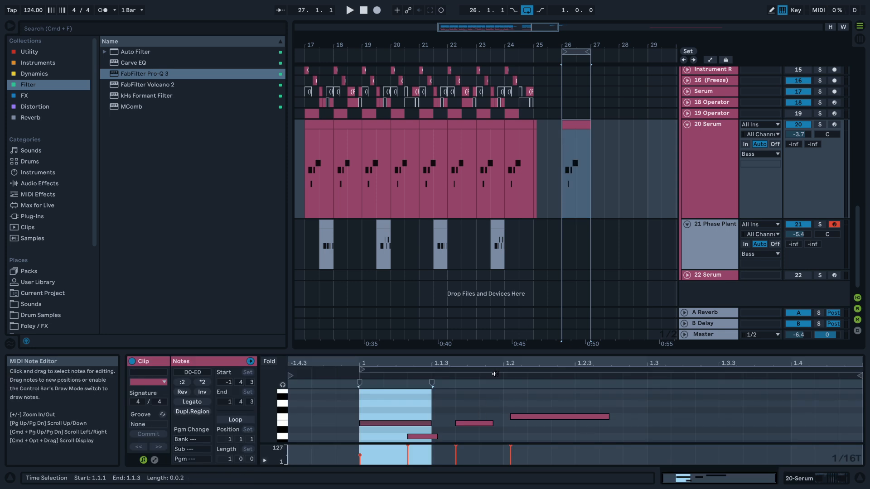
{"action": "left_click_drag", "start_coordinate": [480, 352], "coordinate": [539, 233]}
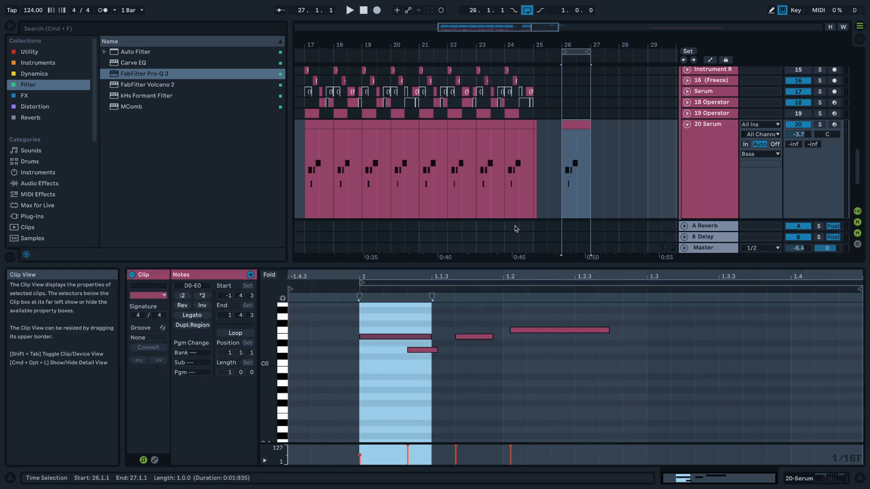
- Move the clip's first E0 note ahead of beat 1 and trim it to a short note at -1.4.4, playing the loop to check
{"action": "left_click", "coordinate": [571, 190]}
{"action": "scroll", "coordinate": [626, 199], "scroll_direction": "right", "scroll_amount": 2}
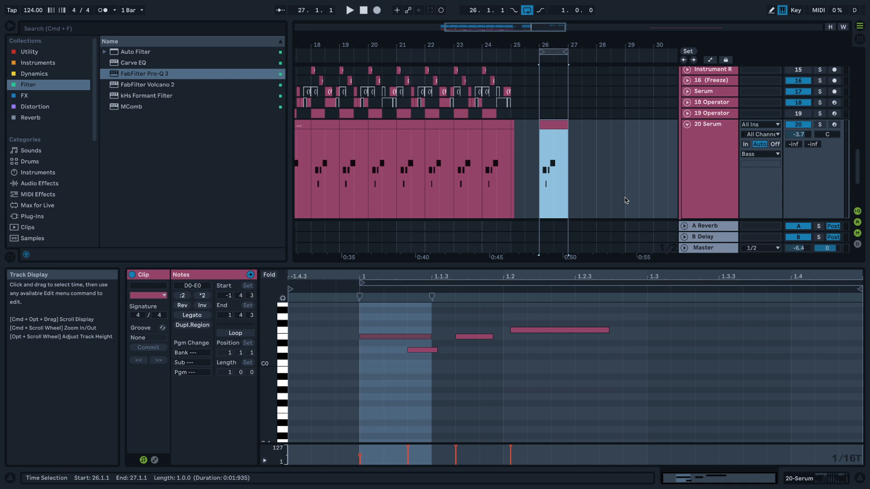
{"action": "scroll", "coordinate": [626, 201], "scroll_direction": "right", "scroll_amount": 2}
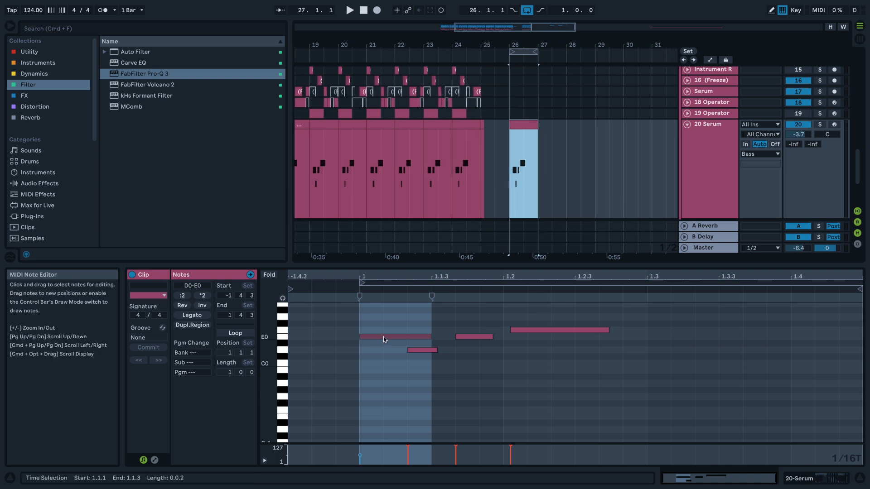
{"action": "left_click_drag", "start_coordinate": [379, 338], "coordinate": [343, 338]}
{"action": "key", "text": "space"}
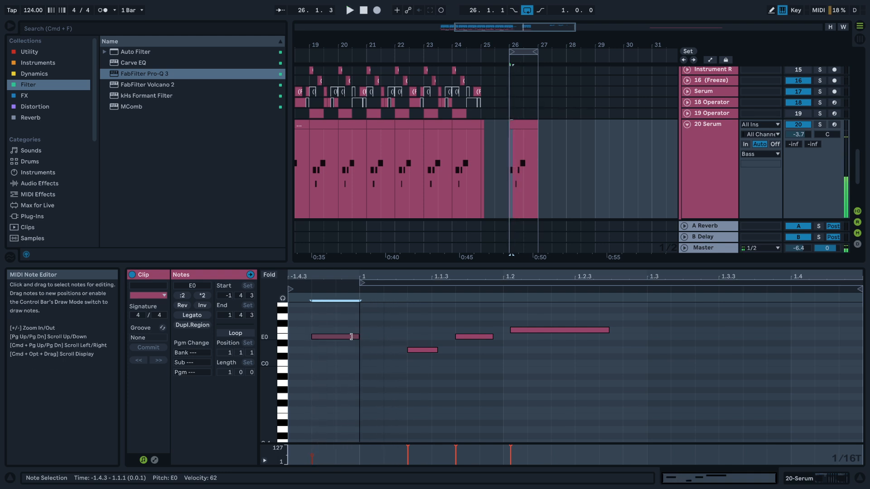
{"action": "left_click", "coordinate": [352, 336]}
{"action": "mouse_move", "coordinate": [331, 340]}
{"action": "left_mouse_down"}
{"action": "mouse_move", "coordinate": [342, 339]}
{"action": "mouse_move", "coordinate": [331, 336]}
{"action": "left_mouse_up"}
{"action": "key", "text": "space"}
{"action": "key", "text": "space"}
{"action": "key", "text": "space"}
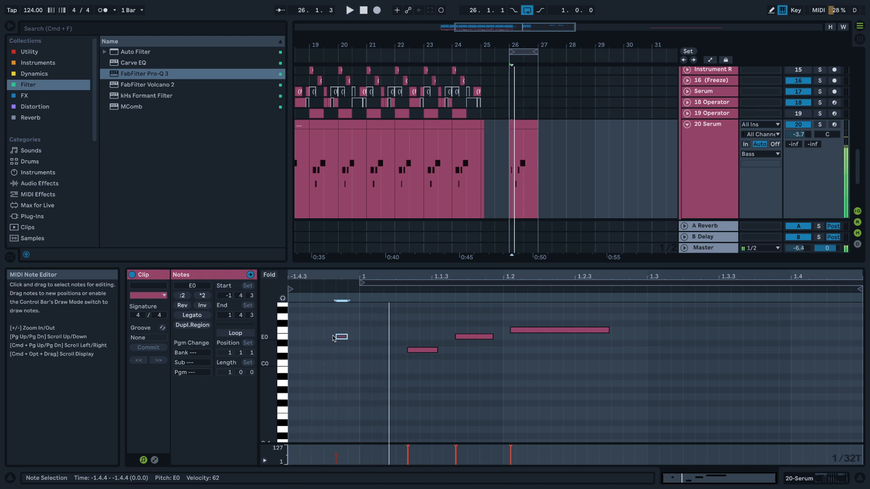
- Place a copy of the short E0 note at 1.1.1, trying higher pitches such as G0 and A0 before setting it back to E0
{"action": "key", "text": "Up"}
{"action": "key", "text": "Up"}
{"action": "key", "text": "Up"}
{"action": "key", "text": "Up"}
{"action": "key", "text": "Right"}
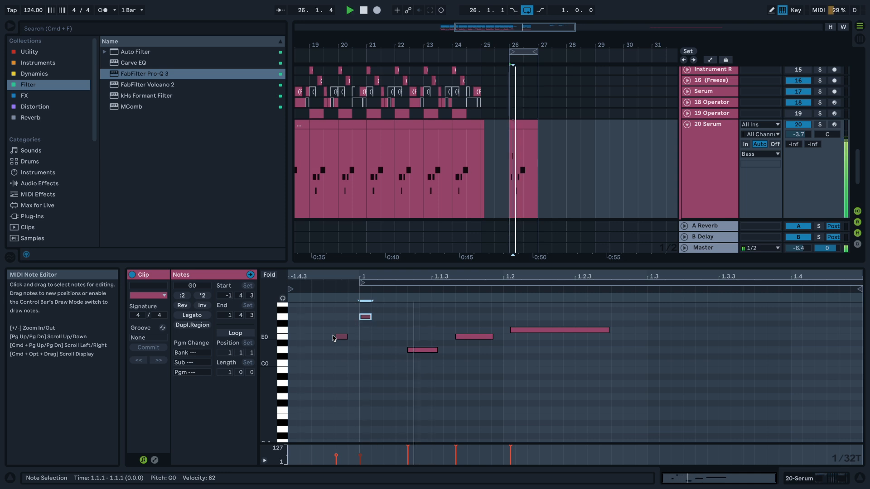
{"action": "key", "text": "Up"}
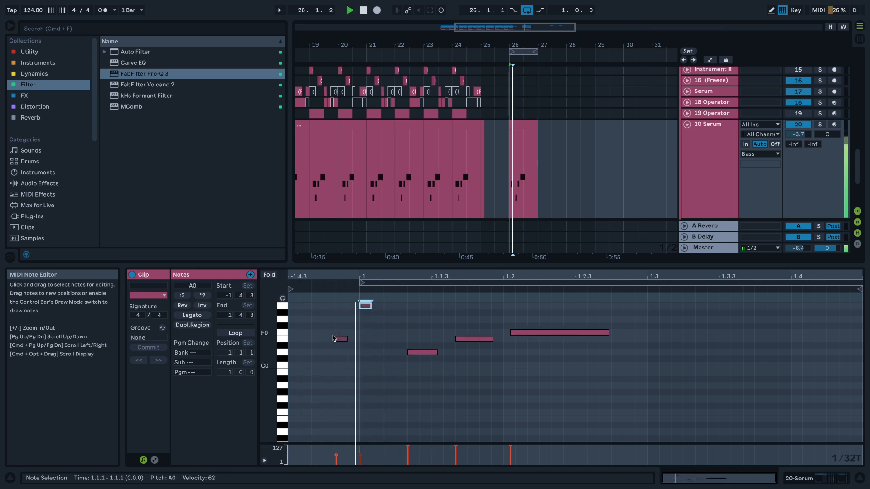
{"action": "key", "text": "Down"}
{"action": "key", "text": "Down"}
{"action": "key", "text": "Down"}
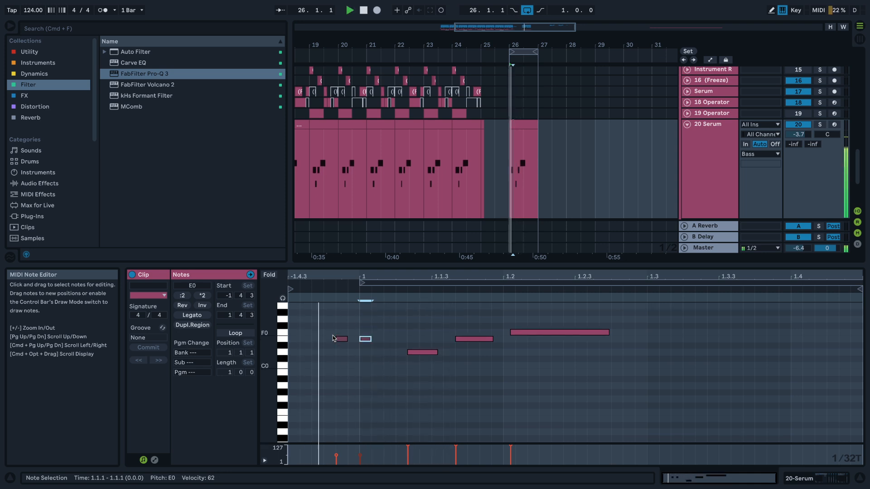
- Raise the low note at 1.1.2 to E0 and move the following E0 note later to 1.1.4
{"action": "left_click_drag", "start_coordinate": [420, 355], "coordinate": [421, 342]}
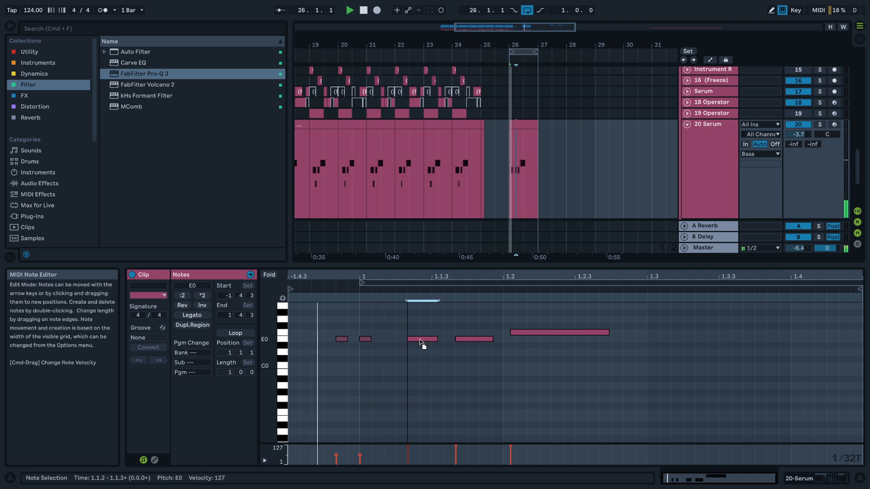
{"action": "left_click_drag", "start_coordinate": [477, 341], "coordinate": [501, 345]}
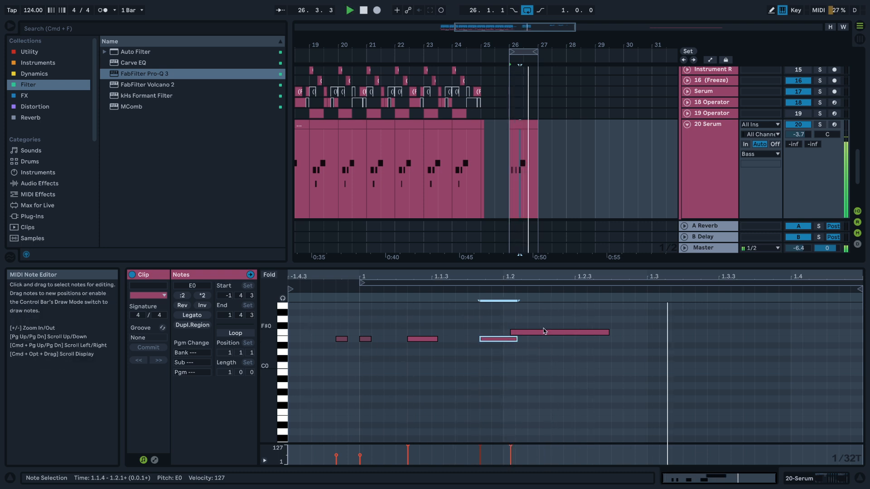
{"action": "key", "text": "space"}
- Add a G0 note at 1.2.3 above the end of the long F0 note and play the loop
{"action": "scroll", "coordinate": [596, 334], "scroll_direction": "up", "scroll_amount": 2}
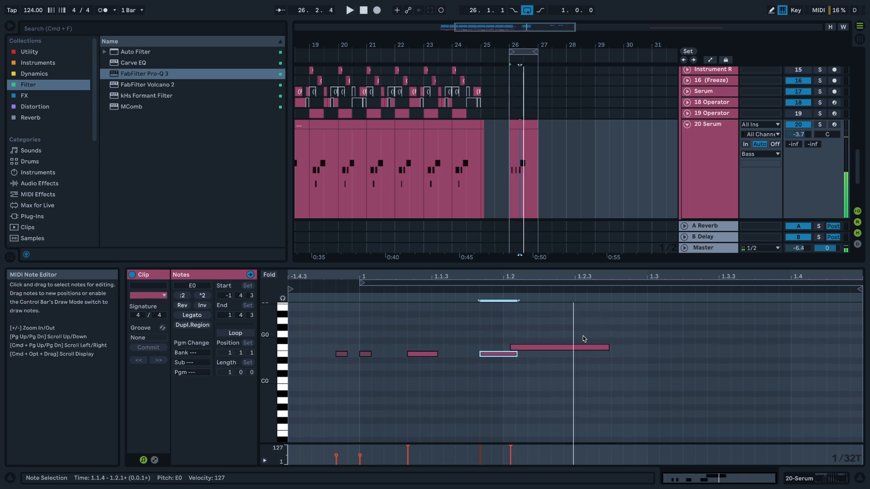
{"action": "double_click", "coordinate": [596, 328]}
{"action": "key", "text": "space"}
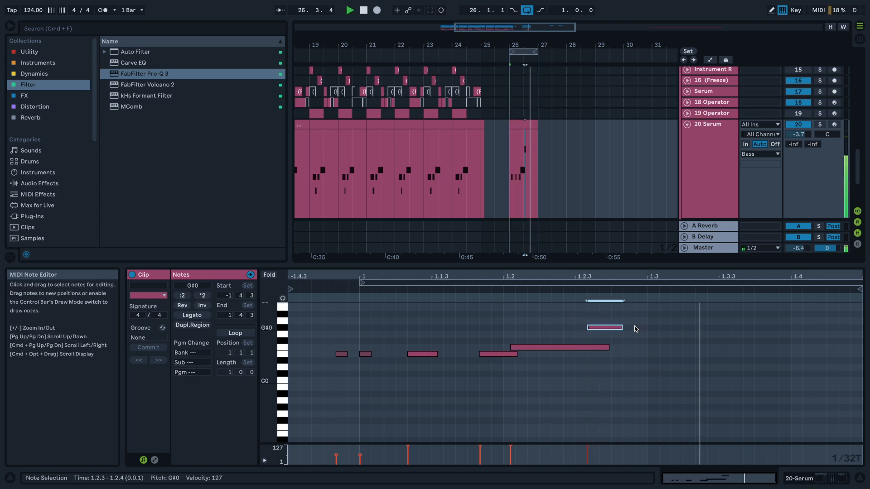
{"action": "key", "text": "Down"}
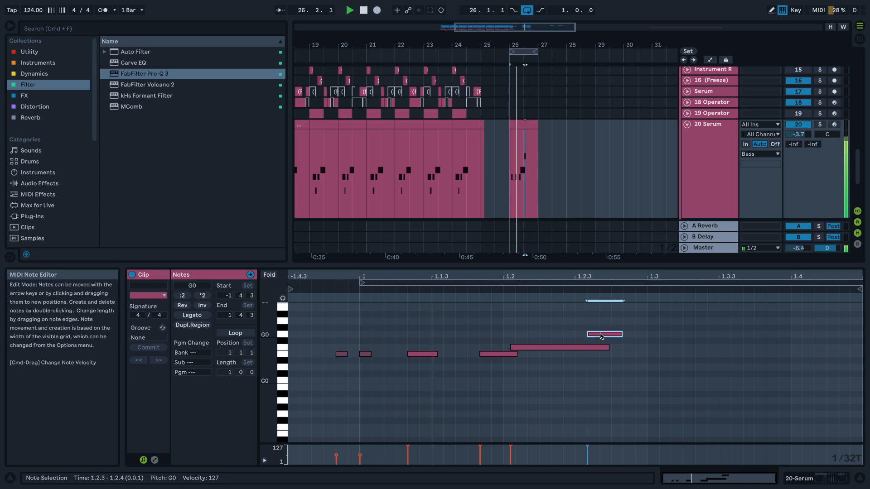
- Draw an A0 note at 1.2.4 and lengthen it by one grid unit
{"action": "key", "text": "space"}
{"action": "key", "text": "b"}
{"action": "left_click", "coordinate": [617, 321]}
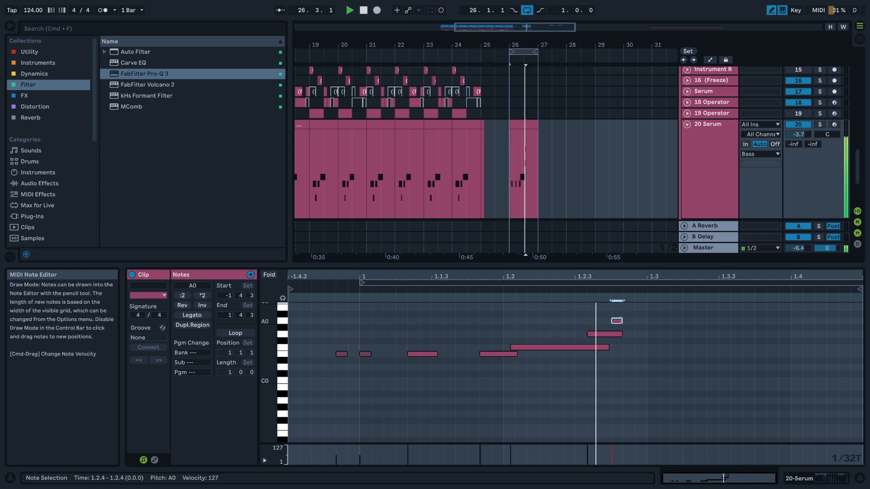
{"action": "left_click_drag", "start_coordinate": [619, 321], "coordinate": [625, 320]}
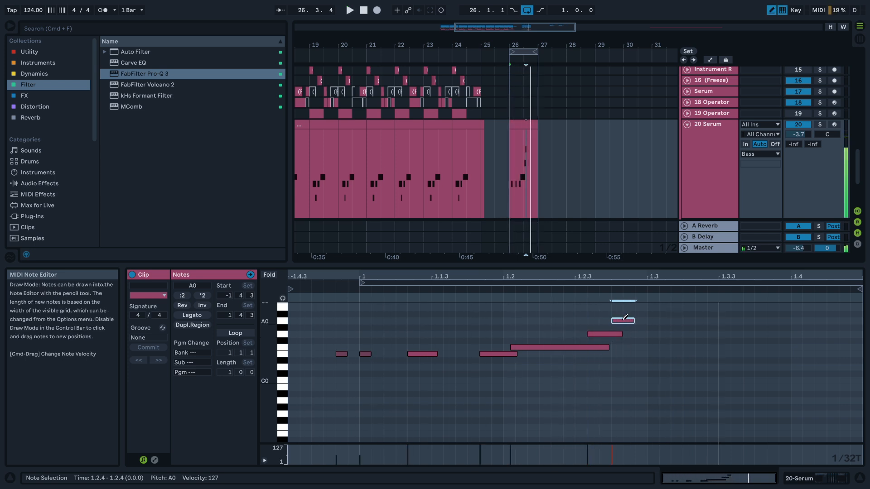
- Raise the drawn A0 note by an octave, move it earlier to 1.2.2, lower it to G1 and shorten it
{"action": "key", "text": "shift+Up"}
{"action": "key", "text": "Left"}
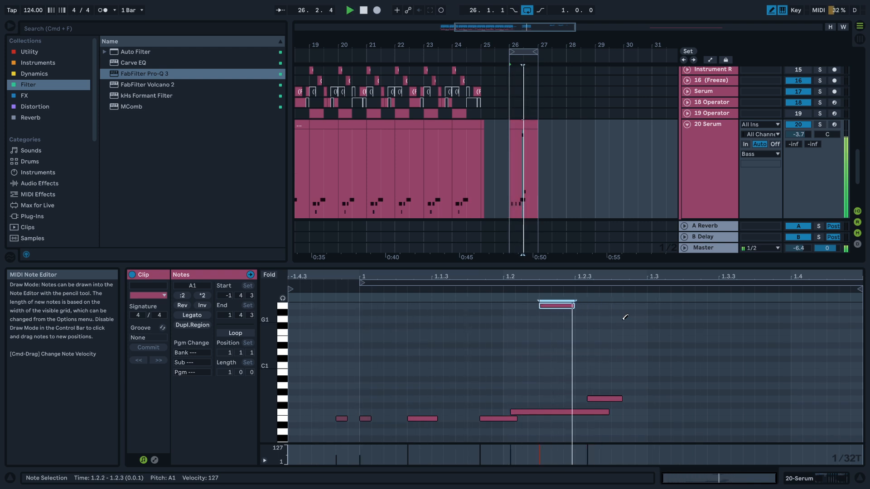
{"action": "key", "text": "Down"}
{"action": "key", "text": "Down"}
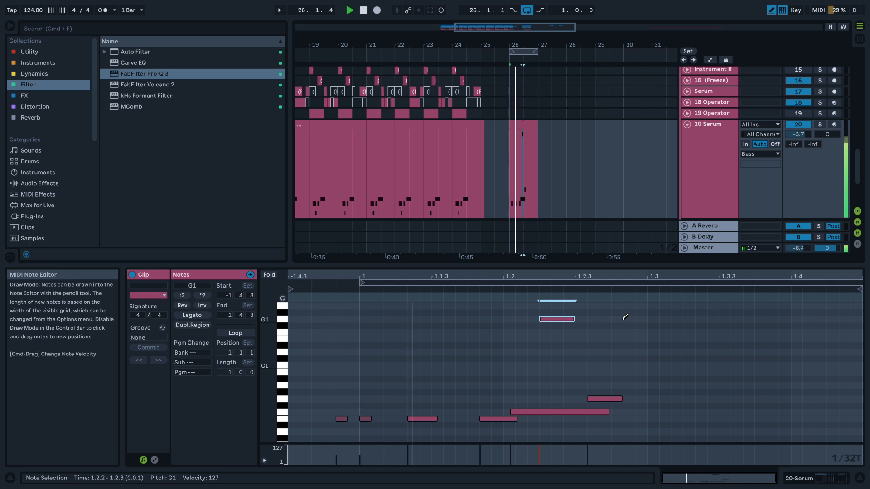
{"action": "key", "text": "b"}
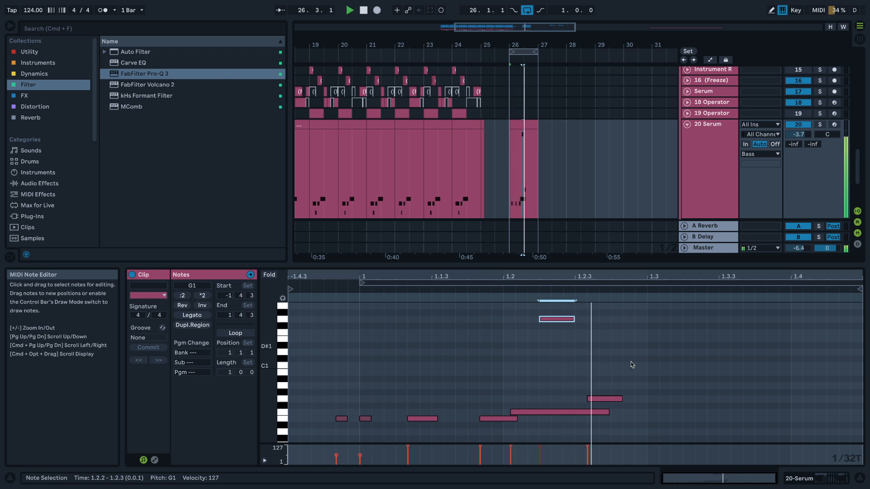
{"action": "key", "text": "shift+Left"}
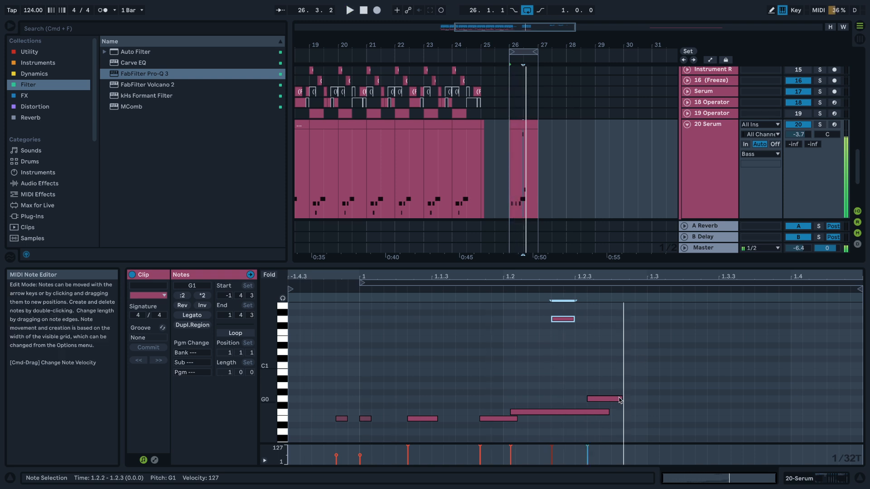
- Shorten the long F0 note to end with the G1 note, and add a B0 note from 1.2.4 to 1.3.1
{"action": "left_click_drag", "start_coordinate": [607, 412], "coordinate": [573, 412]}
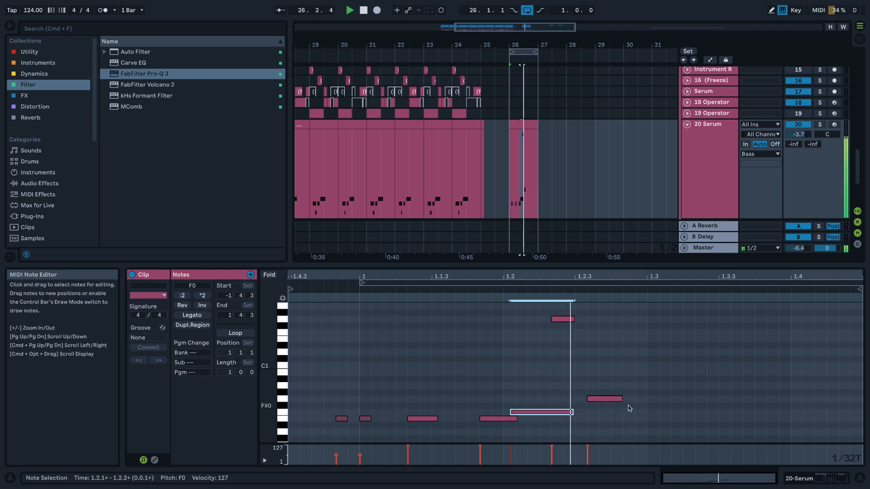
{"action": "key", "text": "space"}
{"action": "double_click", "coordinate": [619, 373]}
{"action": "left_click_drag", "start_coordinate": [631, 374], "coordinate": [640, 375]}
{"action": "key", "text": "space"}
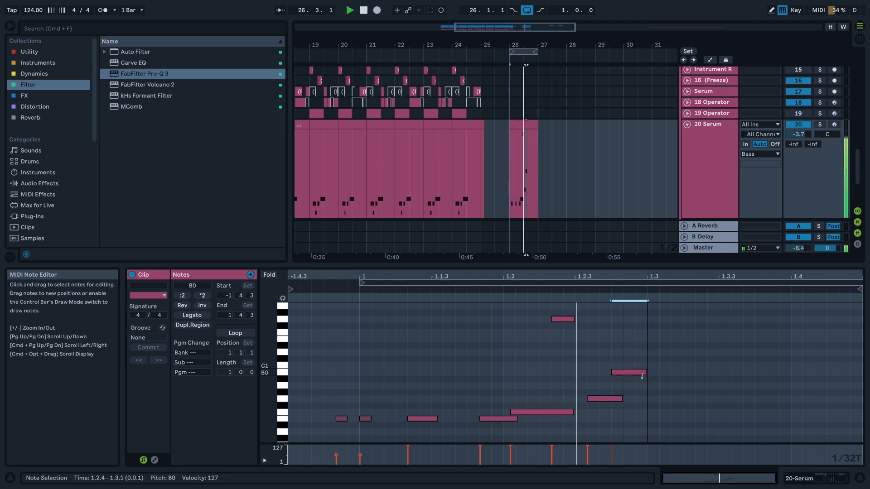
- Lower the B0 note to F0 and shift it slightly later, just after the G0 note
{"action": "key", "text": "space"}
{"action": "key", "text": "Down"}
{"action": "key", "text": "Down"}
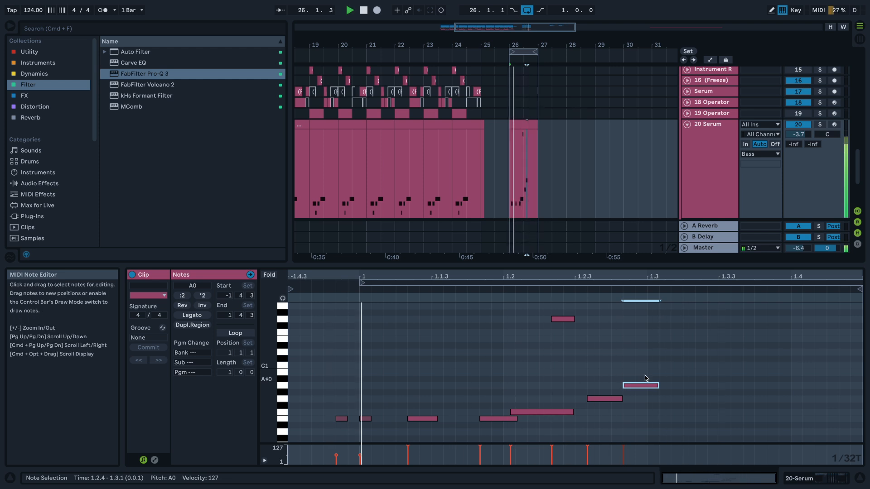
{"action": "key", "text": "Down"}
{"action": "key", "text": "Down"}
{"action": "key", "text": "Down"}
{"action": "key", "text": "Down"}
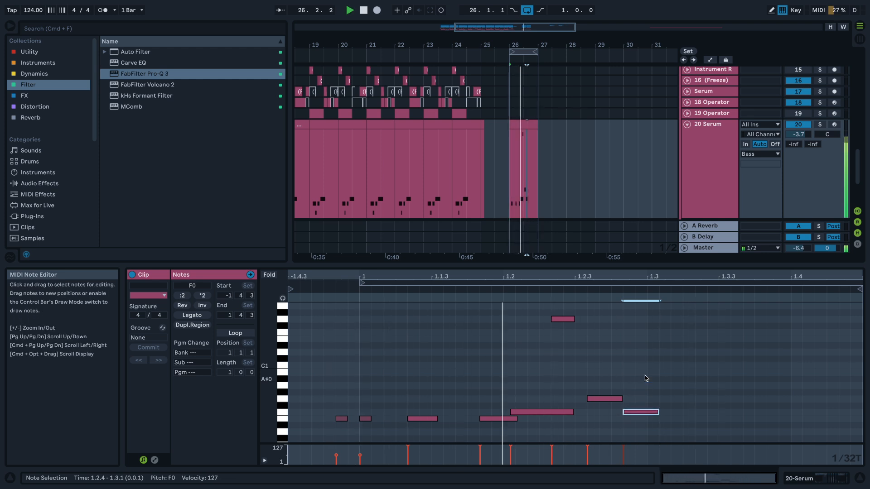
- Duplicate the F0 note, place the copy after it in 1.3.1 and shorten the copy
{"action": "key", "text": "super+d"}
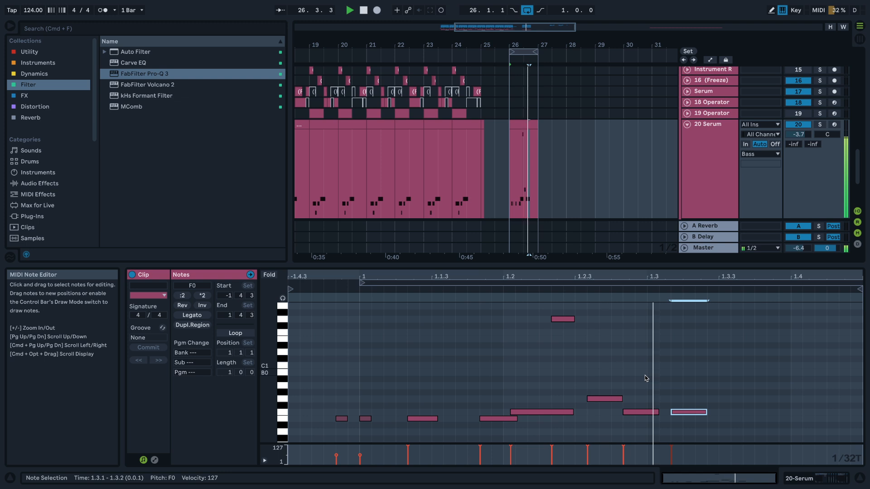
{"action": "key", "text": "alt+shift+Right"}
{"action": "key", "text": "Left"}
{"action": "key", "text": "space"}
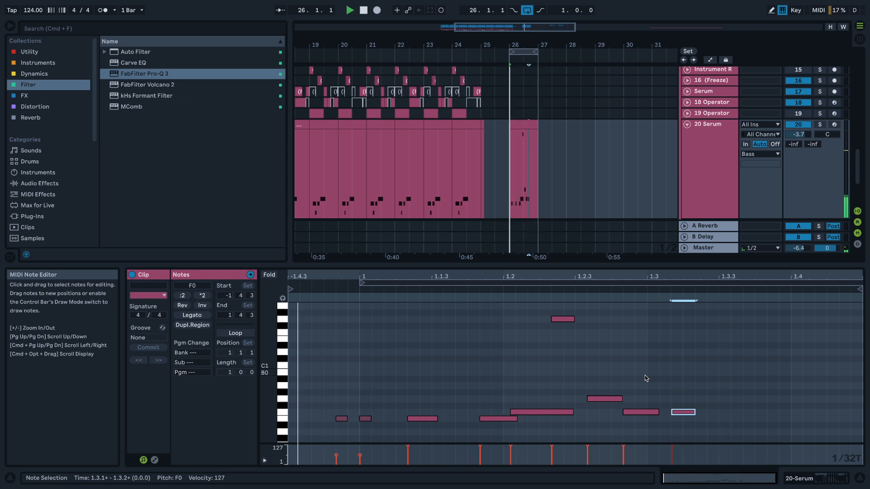
- Try the last F0 note at slightly later positions around 1.3.2 during playback, and return it to 1.3.1
{"action": "scroll", "coordinate": [549, 240], "scroll_direction": "up", "scroll_amount": 3}
{"action": "key", "text": "space"}
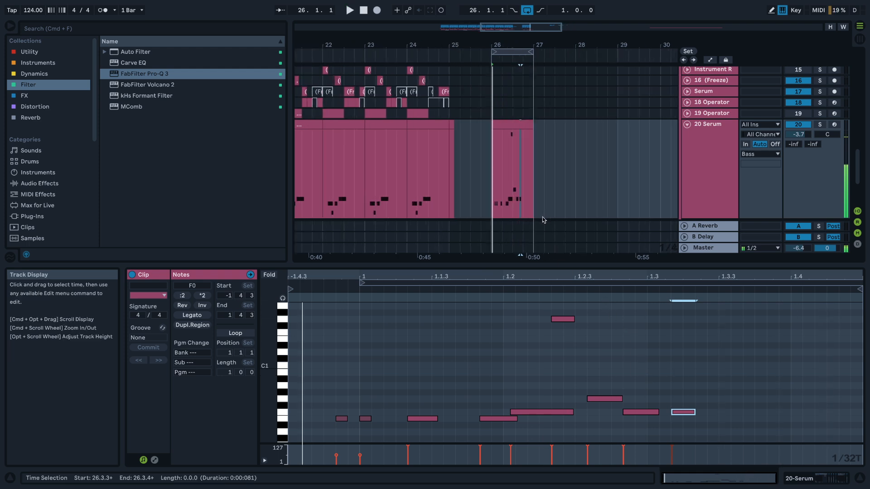
{"action": "scroll", "coordinate": [520, 194], "scroll_direction": "up", "scroll_amount": 8}
{"action": "left_click", "coordinate": [494, 195]}
{"action": "key", "text": "space"}
{"action": "key", "text": "Right"}
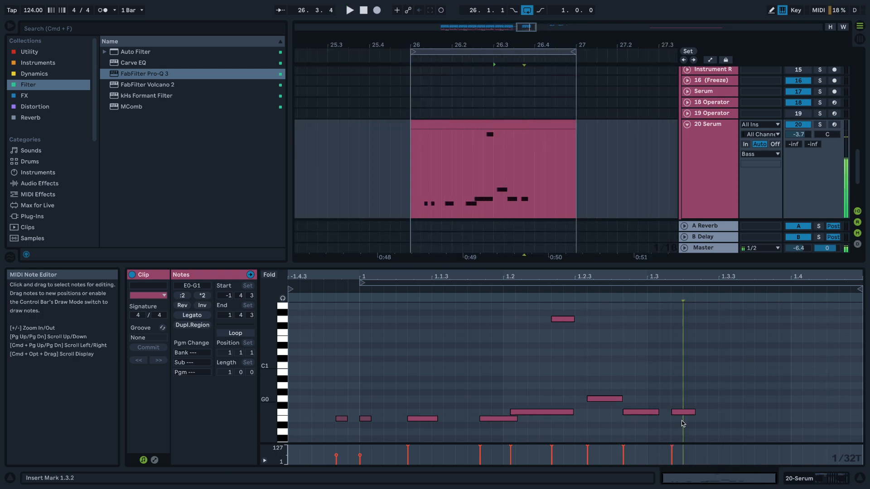
{"action": "key", "text": "Right"}
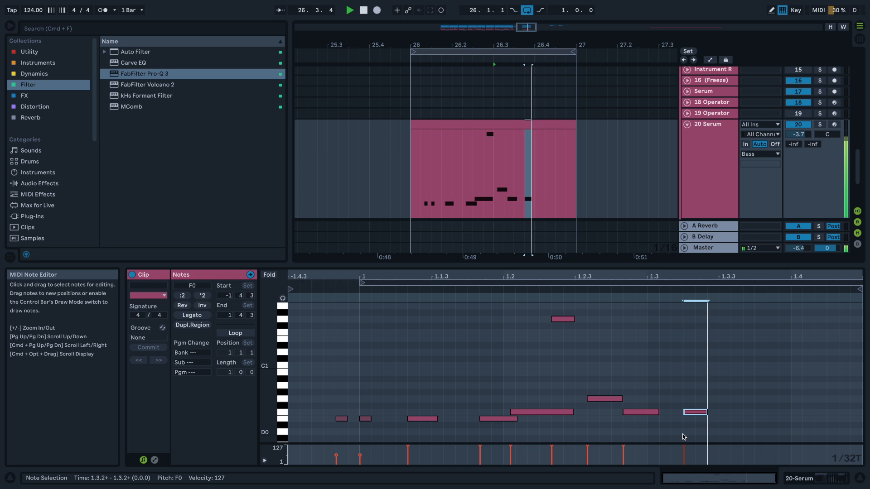
{"action": "key", "text": "space"}
{"action": "key", "text": "space"}
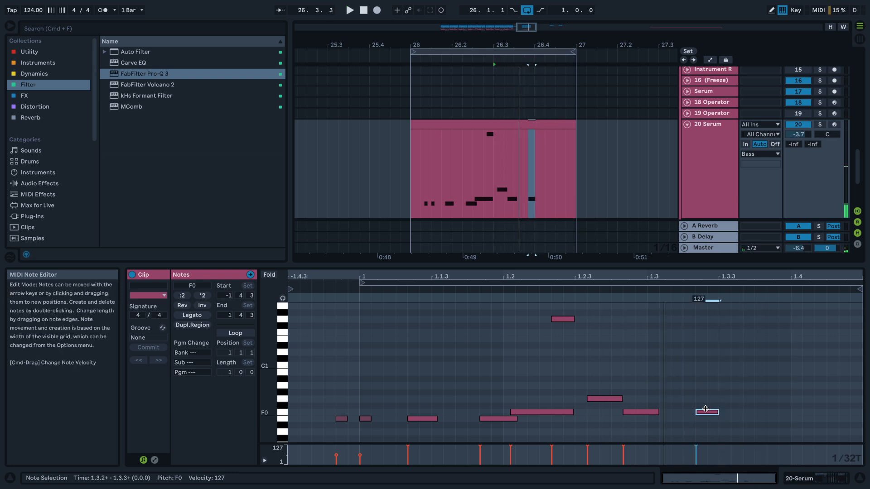
{"action": "left_click_drag", "start_coordinate": [701, 413], "coordinate": [685, 412]}
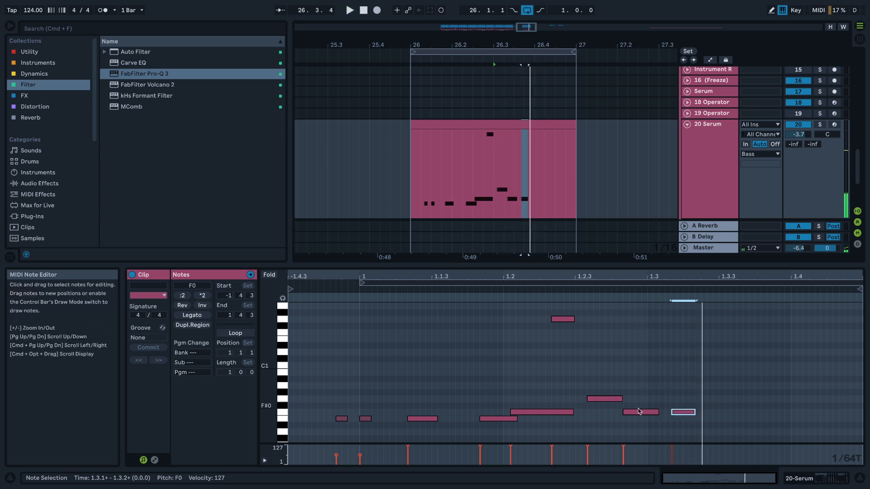
- Shorten the G0 note and move the two F0 notes after it earlier, to 1.2.4 and the start of beat 1.3
{"action": "left_click", "coordinate": [621, 398]}
{"action": "mouse_move", "coordinate": [621, 398]}
{"action": "left_mouse_down"}
{"action": "mouse_move", "coordinate": [611, 398]}
{"action": "mouse_move", "coordinate": [623, 413]}
{"action": "left_mouse_up"}
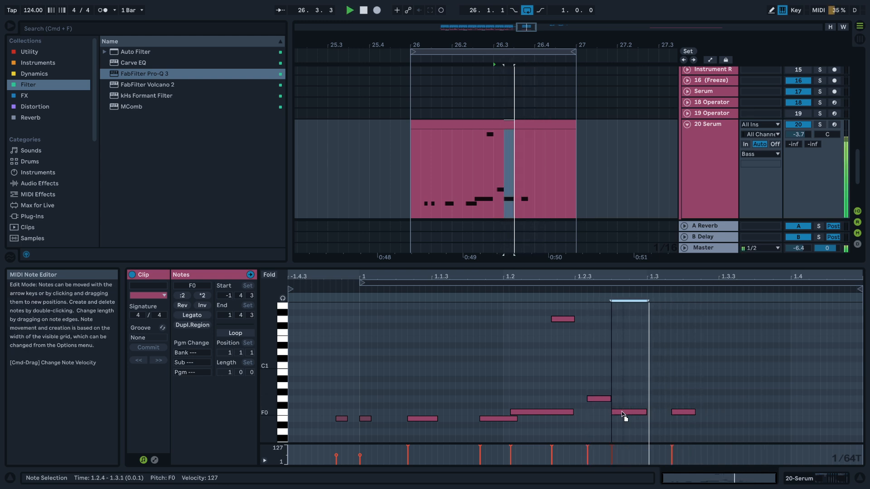
{"action": "left_click_drag", "start_coordinate": [677, 412], "coordinate": [662, 414]}
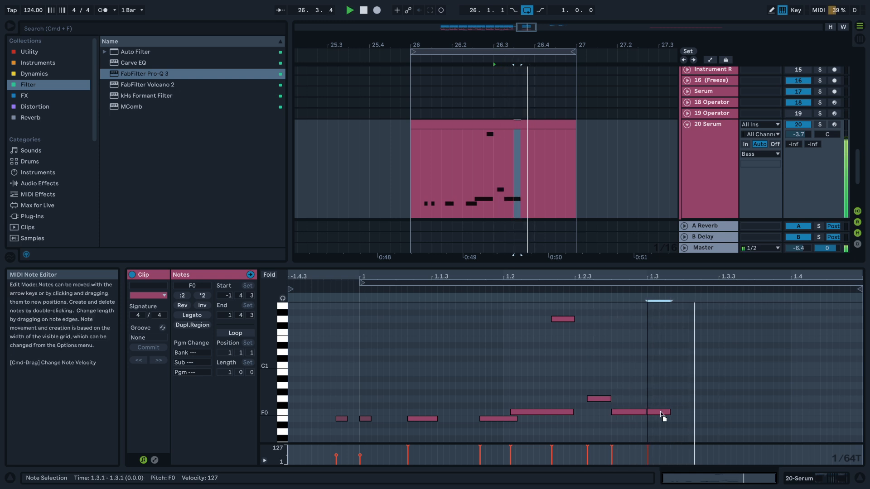
- Shorten the F0 note at 1.2.4 to about half its length, leaving a gap before the next note
{"action": "left_click", "coordinate": [644, 414]}
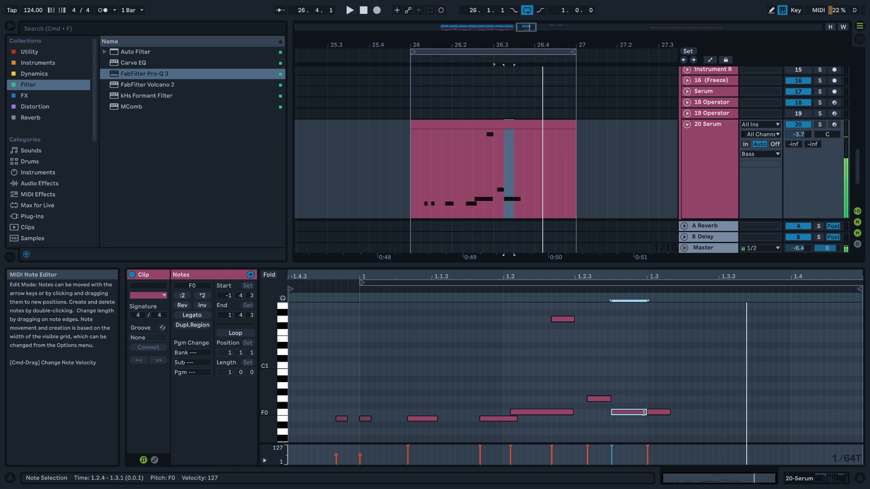
{"action": "left_click_drag", "start_coordinate": [645, 411], "coordinate": [628, 411]}
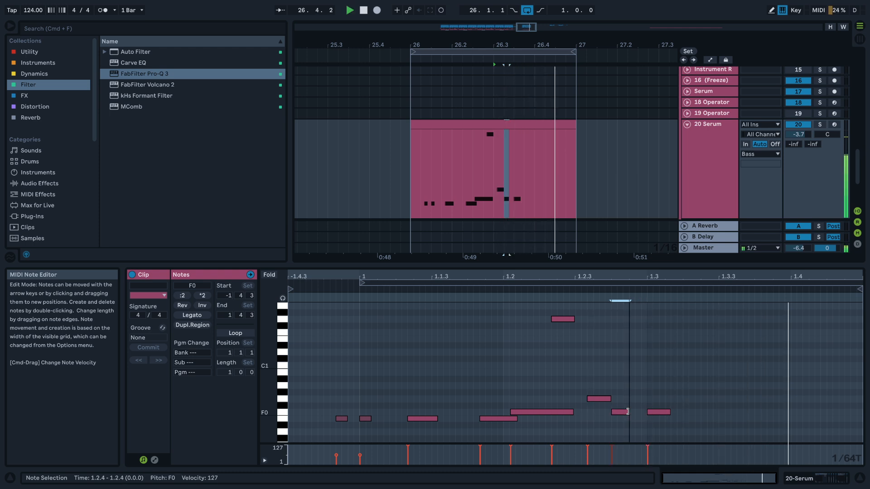
{"action": "key", "text": "space"}
- Add a long F0 note running from 1.3.3 to 1.4.1 and audition it in the loop
{"action": "double_click", "coordinate": [703, 412]}
{"action": "left_click_drag", "start_coordinate": [705, 412], "coordinate": [755, 419]}
{"action": "key", "text": "space"}
{"action": "key", "text": "space"}
{"action": "key", "text": "space"}
{"action": "key", "text": "space"}
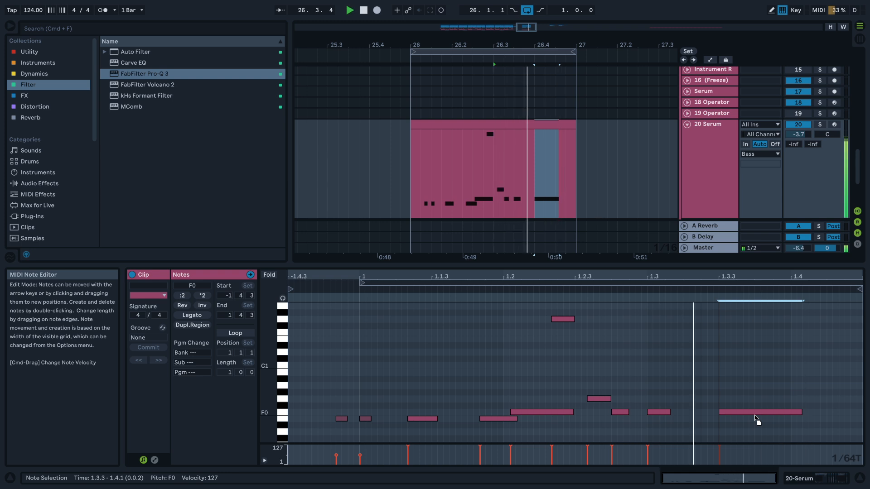
- Add an E0 note from 1.3.4 to 1.4.1 beneath the end of the long F0 note
{"action": "double_click", "coordinate": [776, 419]}
{"action": "key", "text": "space"}
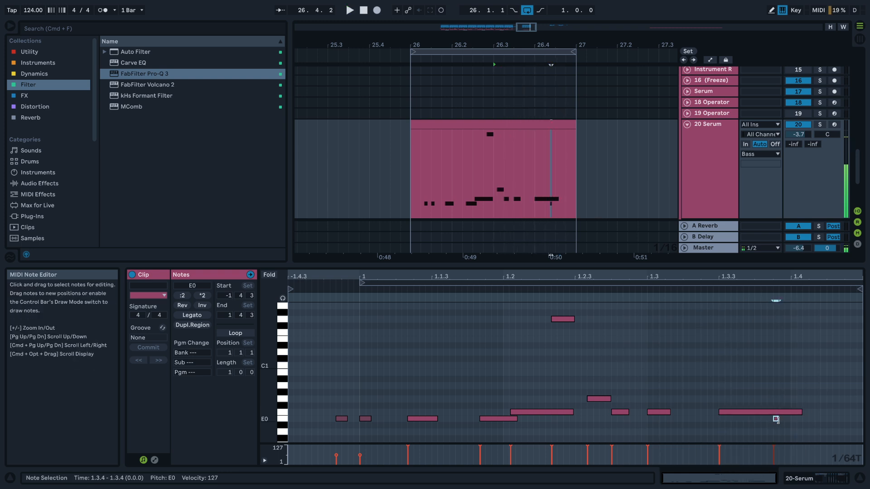
{"action": "key", "text": "space"}
{"action": "left_click_drag", "start_coordinate": [778, 419], "coordinate": [792, 422]}
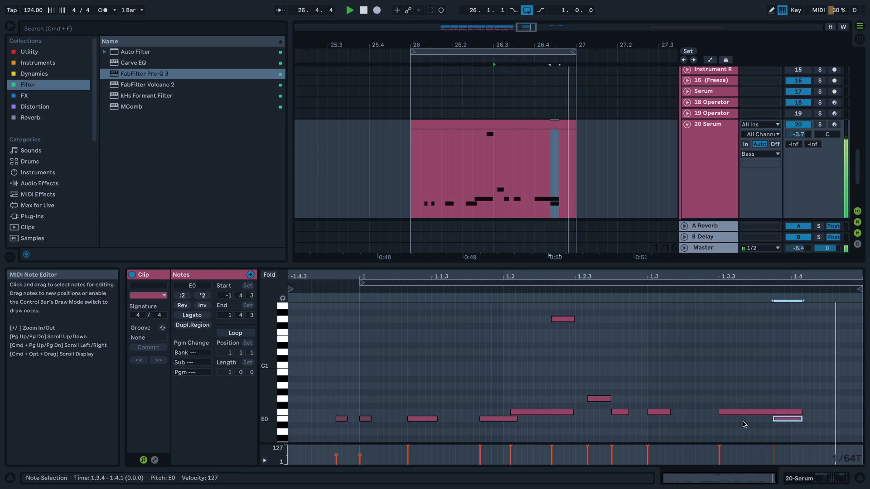
- Delete the notes in the last part of the bar and extend the F0 note at 1.3.1 to 1.3.3
{"action": "left_click_drag", "start_coordinate": [725, 393], "coordinate": [861, 445]}
{"action": "key", "text": "Delete"}
{"action": "key", "text": "space"}
{"action": "left_click_drag", "start_coordinate": [670, 413], "coordinate": [749, 412]}
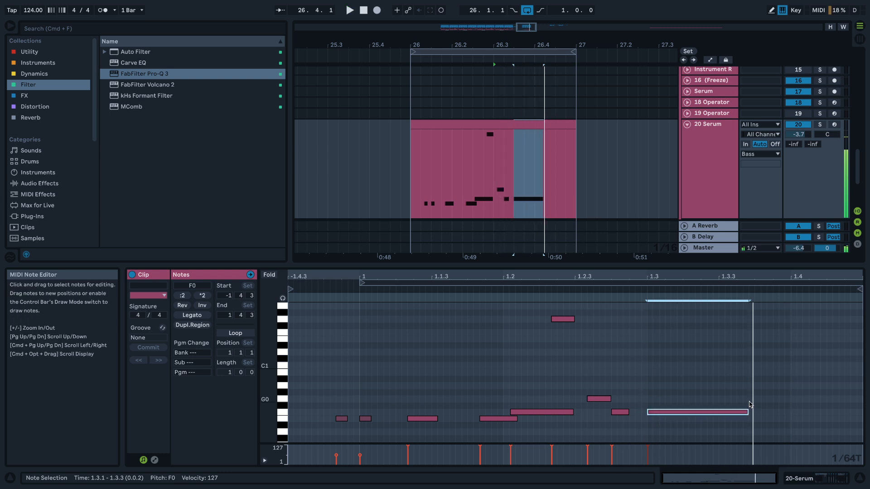
- Undo the recent note edits back to the full-length F0 note at 1.2.4
{"action": "key", "text": "super+z"}
{"action": "key", "text": "super+z"}
{"action": "key", "text": "super+z"}
{"action": "key", "text": "super+z"}
{"action": "key", "text": "super+z"}
{"action": "key", "text": "super+z"}
{"action": "key", "text": "super+z"}
{"action": "key", "text": "super+z"}
- Move the last F0 note to just after 1.3.2 and audition it in the loop
{"action": "mouse_move", "coordinate": [682, 415]}
{"action": "left_mouse_down"}
{"action": "mouse_move", "coordinate": [697, 422]}
{"action": "mouse_move", "coordinate": [693, 416]}
{"action": "mouse_move", "coordinate": [706, 410]}
{"action": "left_mouse_up"}
{"action": "key", "text": "space"}
{"action": "key", "text": "space"}
{"action": "key", "text": "space"}
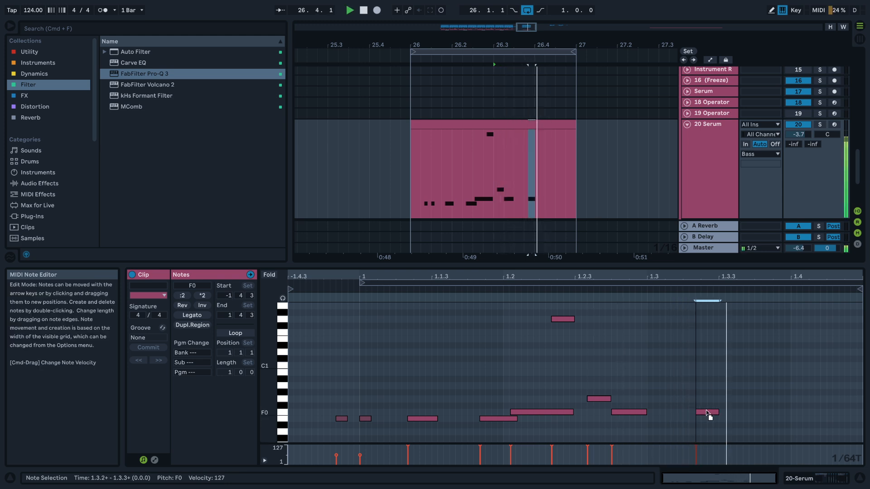
- Add a very short F0 note at 1.3.4 and a long F0 note from 1.4.1 to 1.4.4, and play the loop
{"action": "double_click", "coordinate": [751, 412]}
{"action": "left_click_drag", "start_coordinate": [752, 412], "coordinate": [839, 407]}
{"action": "double_click", "coordinate": [794, 412]}
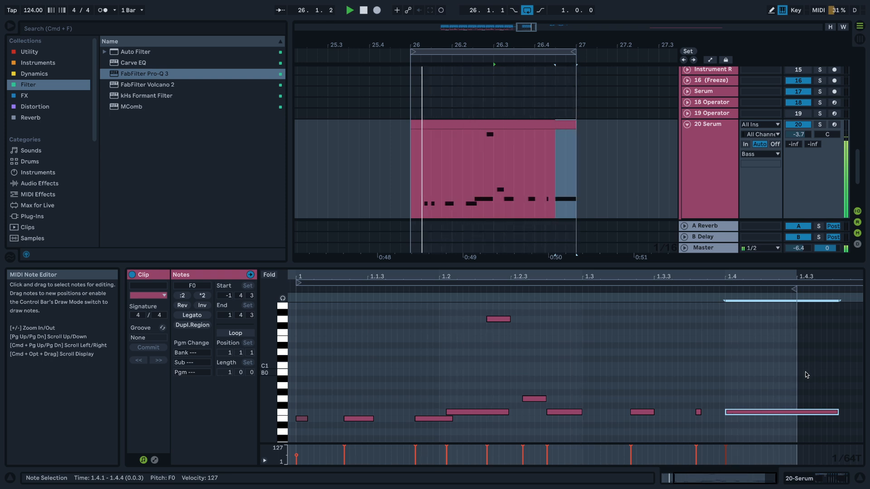
{"action": "key", "text": "space"}
- Lower the three F0 notes between 1.2.4 and 1.3.4 to E0 and audition the loop
{"action": "left_click_drag", "start_coordinate": [556, 426], "coordinate": [716, 409]}
{"action": "key", "text": "Down"}
{"action": "key", "text": "space"}
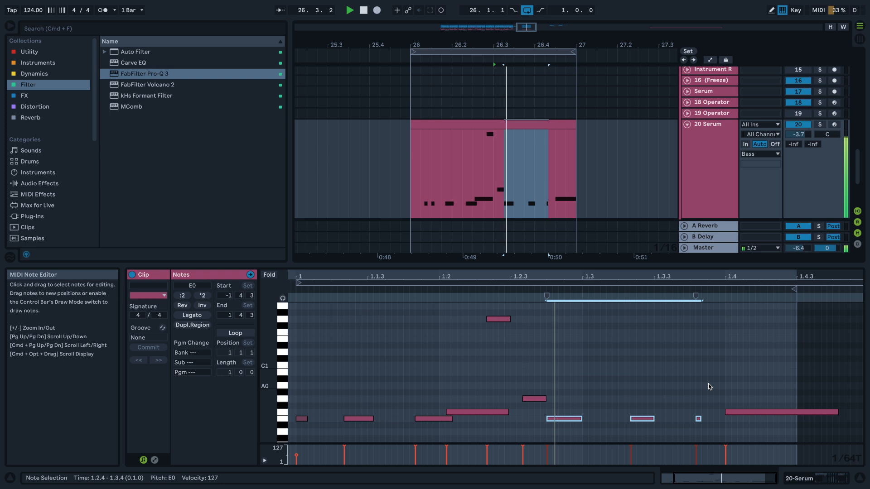
{"action": "key", "text": "space"}
- Duplicate the one-bar Serum clip at bar 26 three times to fill bars 27 to 29
{"action": "left_click", "coordinate": [523, 124]}
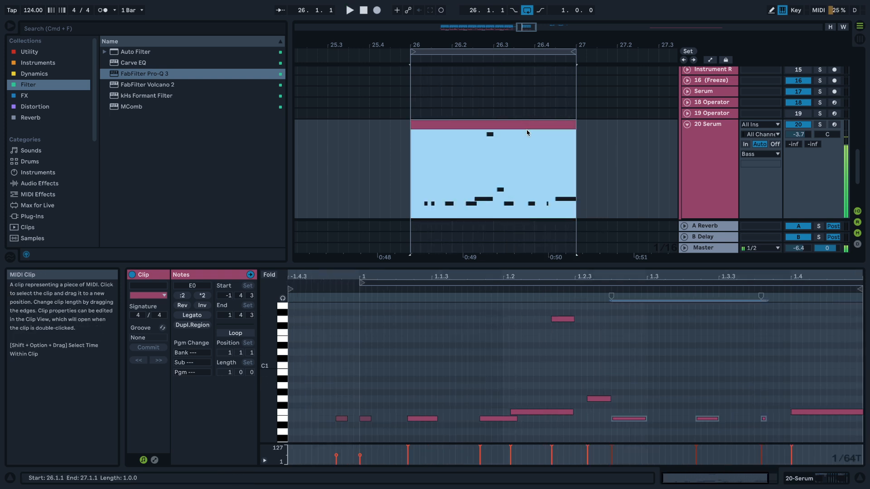
{"action": "key", "text": "super+shift+d"}
{"action": "key", "text": "super+shift+d"}
{"action": "key", "text": "super+shift+d"}
{"action": "scroll", "coordinate": [456, 144], "scroll_direction": "down", "scroll_amount": 5}
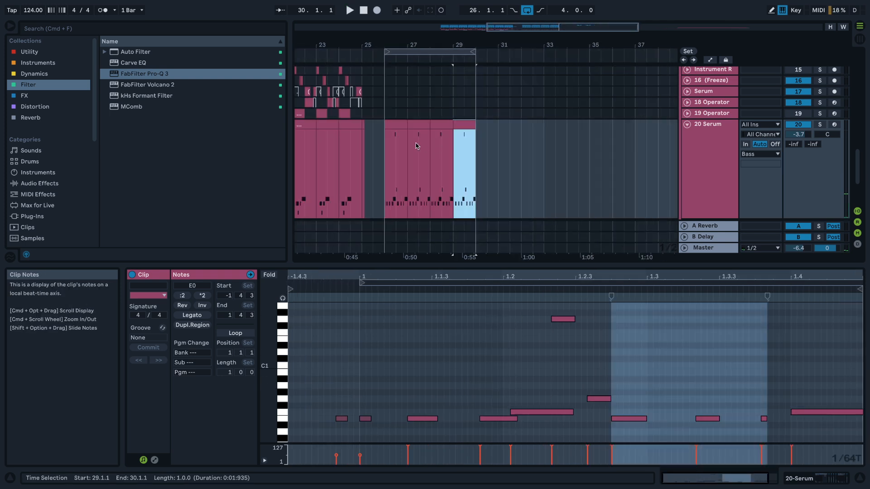
- Try consolidating the Serum clips in bars 28 and 29 into one two-bar clip, and undo it
{"action": "key", "text": "Left"}
{"action": "key", "text": "Left"}
{"action": "left_click", "coordinate": [466, 128], "text": "shift"}
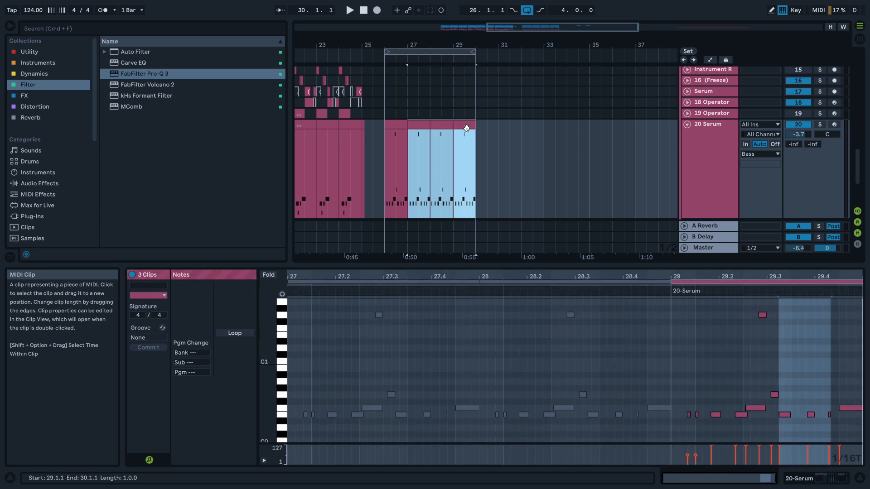
{"action": "left_click", "coordinate": [446, 123]}
{"action": "left_click", "coordinate": [460, 125], "text": "shift"}
{"action": "key", "text": "super+j"}
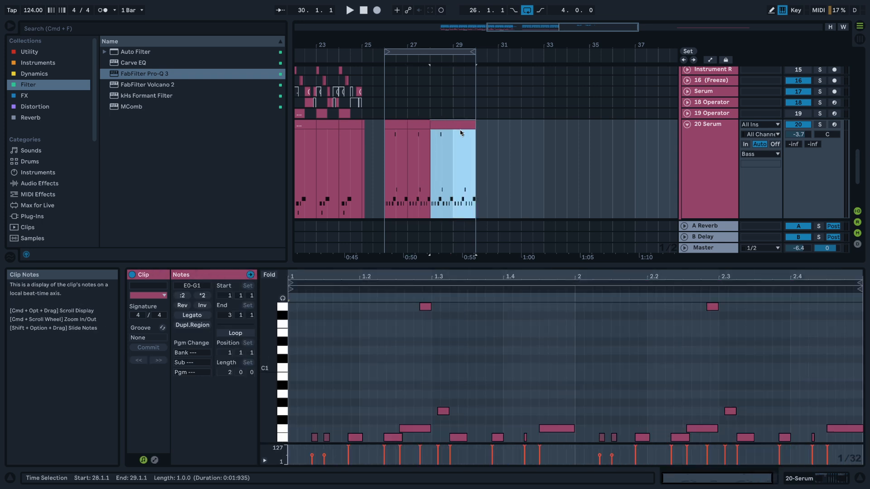
{"action": "key", "text": "super+s"}
{"action": "scroll", "coordinate": [456, 125], "scroll_direction": "up", "scroll_amount": 1}
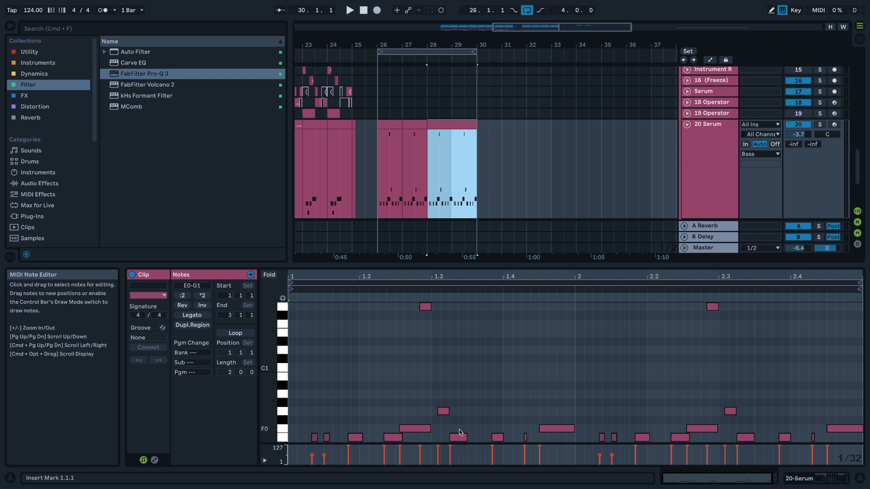
{"action": "key", "text": "super+z"}
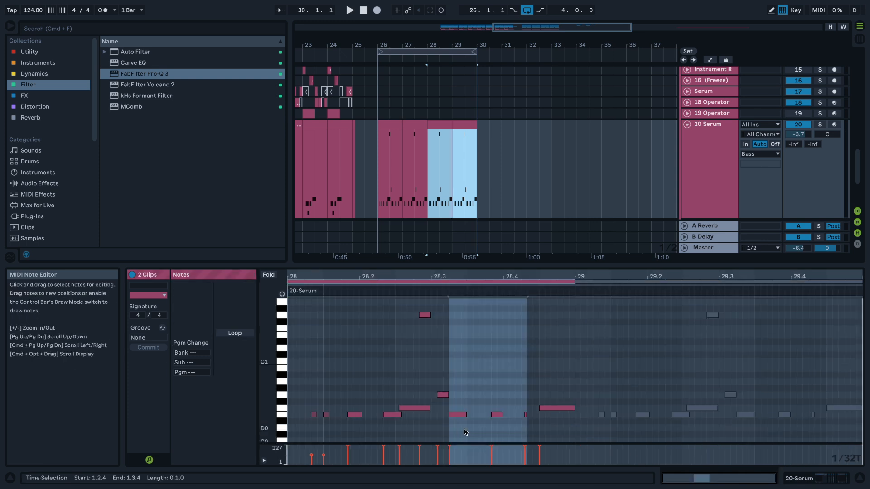
- Raise the bar 28 clip's E0 notes between 1.2.4 and 1.3.4 to F0, duplicate the clip over bar 29, and play from bar 26
{"action": "left_click_drag", "start_coordinate": [453, 427], "coordinate": [524, 414]}
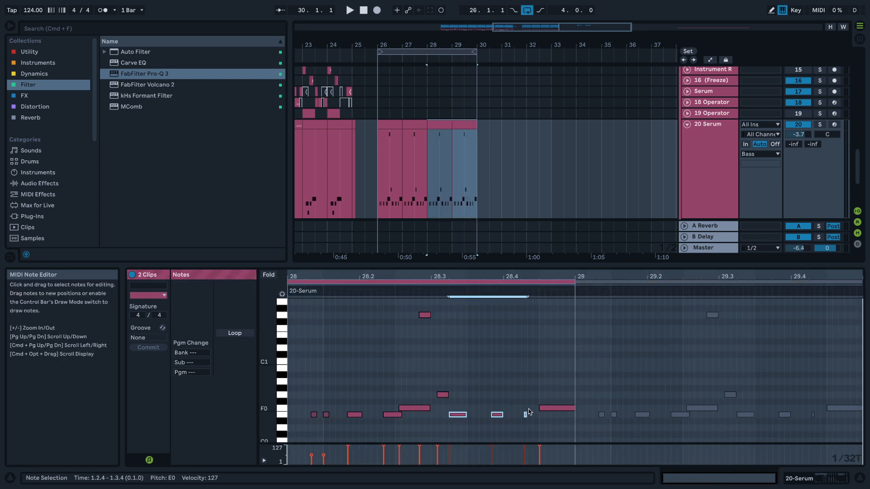
{"action": "left_click", "coordinate": [443, 124]}
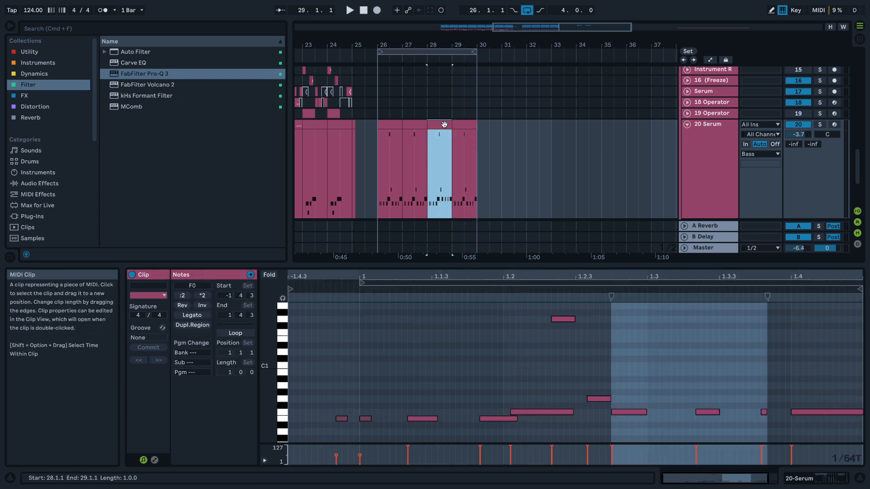
{"action": "key", "text": "super+d"}
{"action": "left_click", "coordinate": [378, 171]}
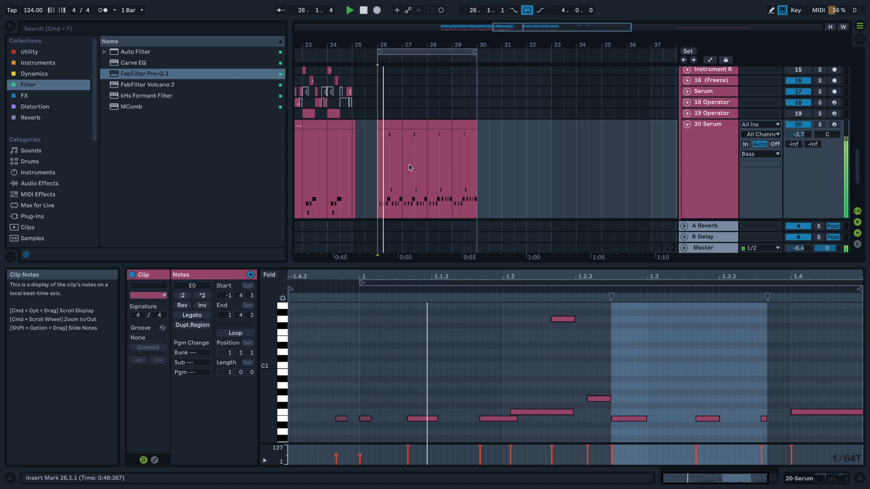
- In the bar 26 clip, lower the long F0 note at 1.4.1 to E0 and start playback
{"action": "left_click", "coordinate": [392, 124]}
{"action": "key", "text": "space"}
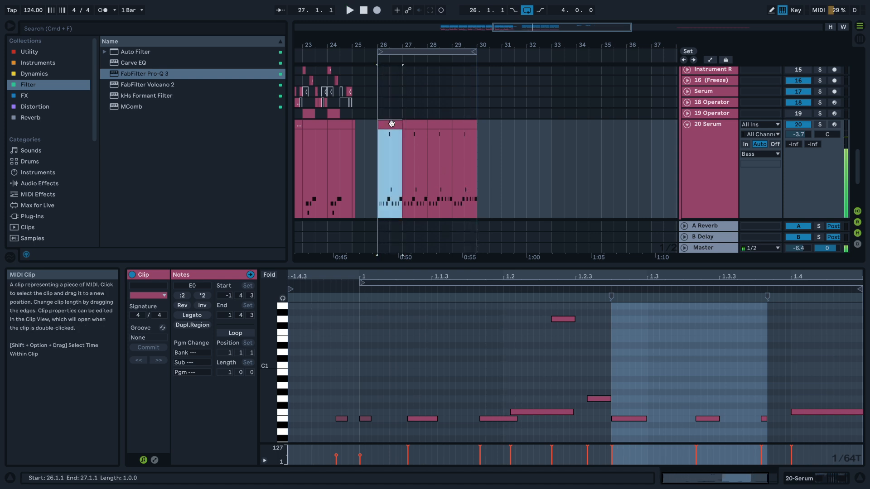
{"action": "left_click", "coordinate": [826, 413]}
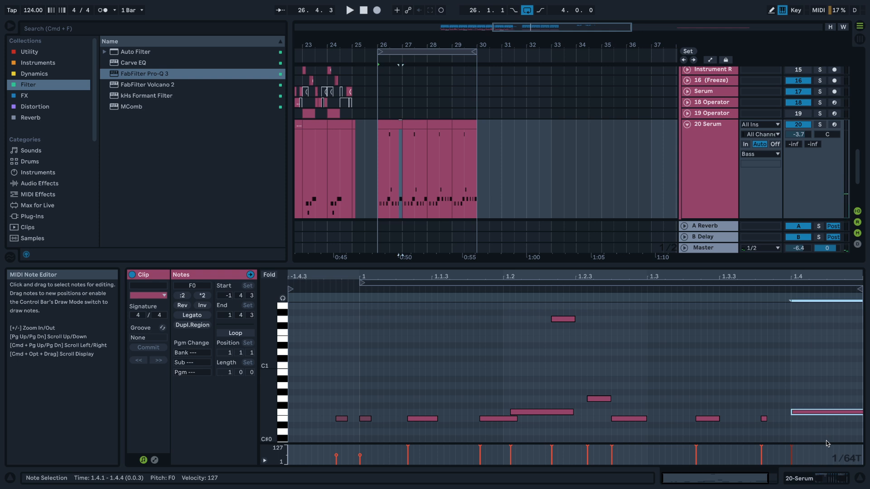
{"action": "key", "text": "Down"}
{"action": "key", "text": "space"}
- Duplicate the edited bar 26 Serum clip over bars 27 and 28
{"action": "left_click", "coordinate": [390, 169]}
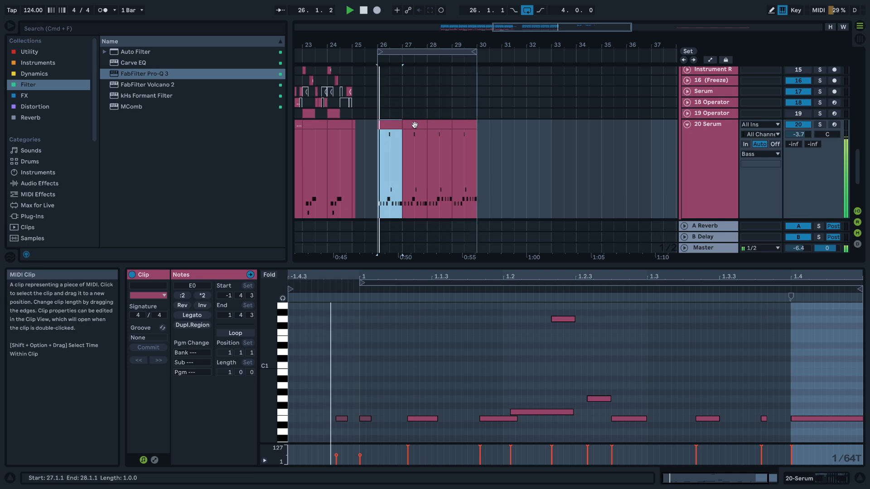
{"action": "key", "text": "Right"}
{"action": "key", "text": "Right"}
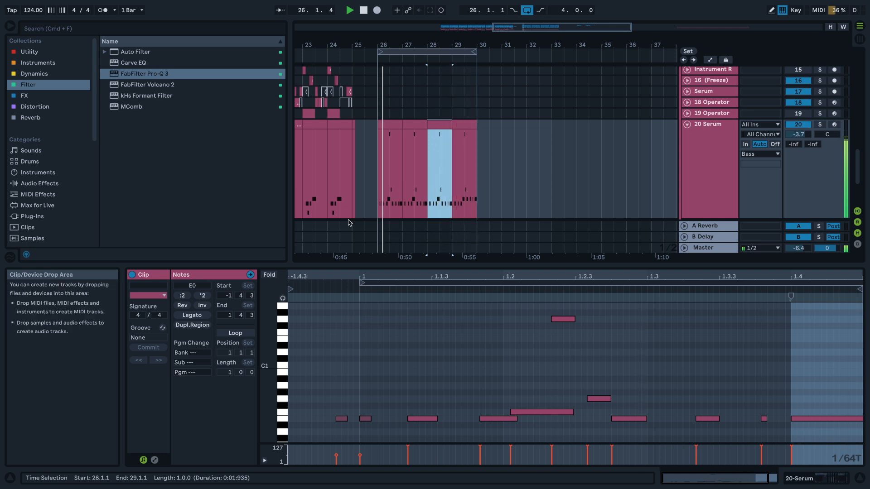
- In the bar 29 clip, raise the F0 note at 1.2.4 an octave to F1 and audition it from midway through the bar
{"action": "scroll", "coordinate": [455, 198], "scroll_direction": "down", "scroll_amount": 5}
{"action": "scroll", "coordinate": [452, 197], "scroll_direction": "up", "scroll_amount": 10}
{"action": "scroll", "coordinate": [433, 191], "scroll_direction": "down", "scroll_amount": 3}
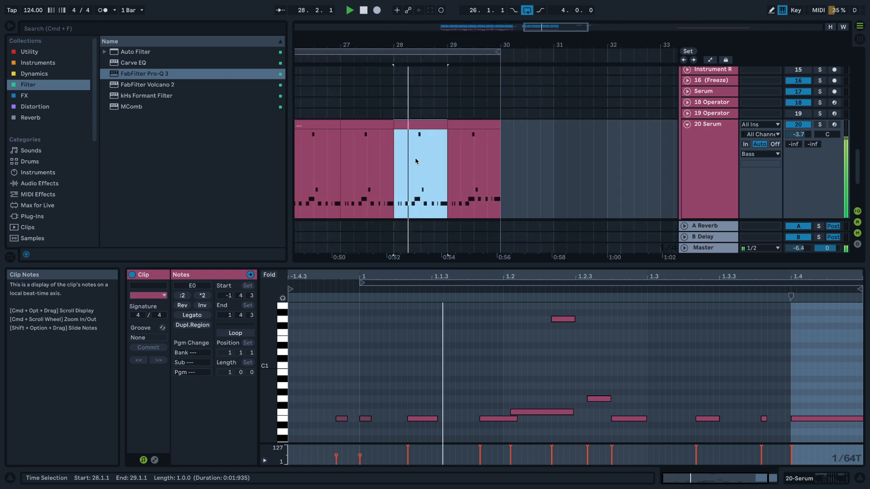
{"action": "scroll", "coordinate": [453, 155], "scroll_direction": "up", "scroll_amount": 3}
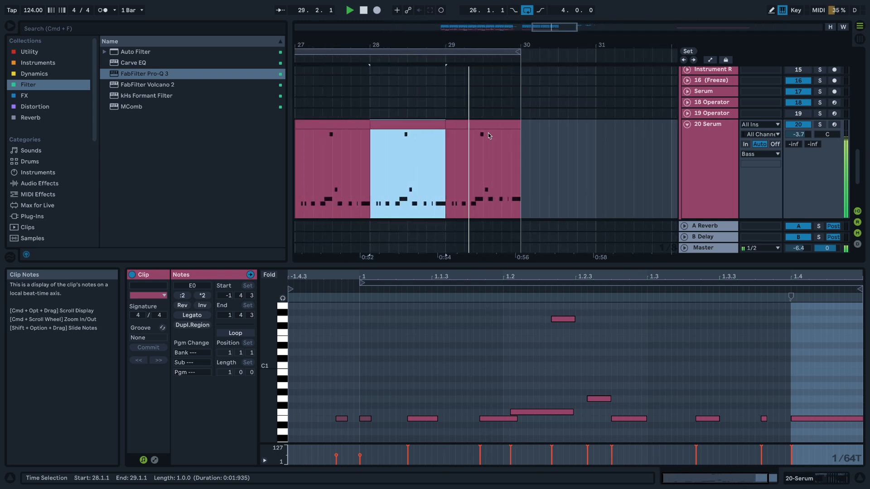
{"action": "left_click", "coordinate": [474, 174]}
{"action": "key", "text": "space"}
{"action": "key", "text": "space"}
{"action": "key", "text": "space"}
{"action": "key", "text": "space"}
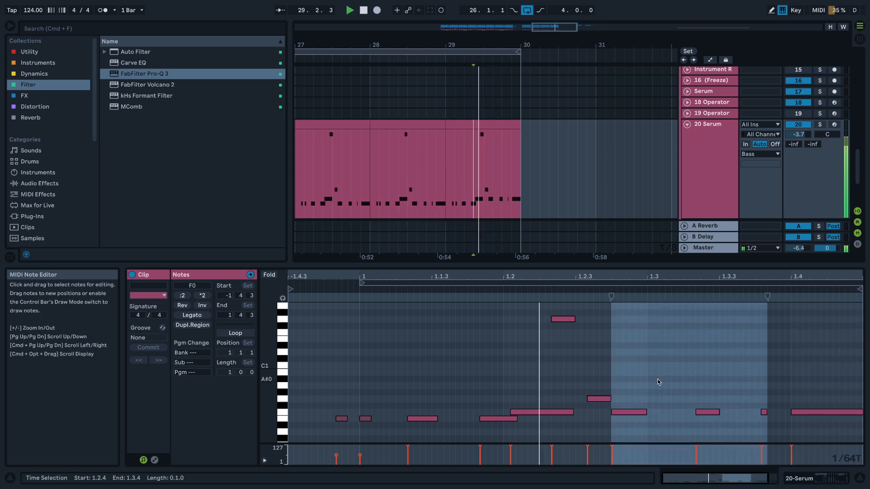
{"action": "key", "text": "space"}
{"action": "left_click", "coordinate": [633, 413]}
{"action": "key", "text": "space"}
{"action": "key", "text": "space"}
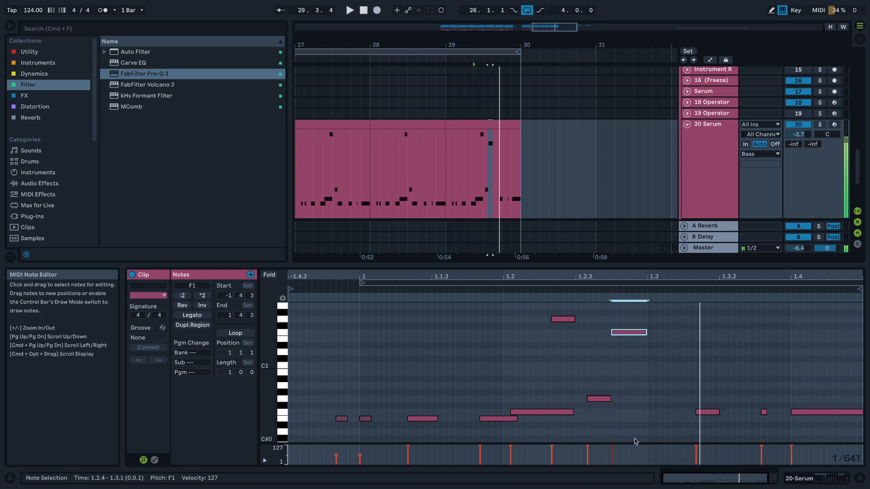
- Duplicate the F1 note to 1.3.1, lower the copy to E1, and audition the phrase
{"action": "key", "text": "space"}
{"action": "key", "text": "space"}
{"action": "key", "text": "space"}
{"action": "key", "text": "super+d"}
{"action": "key", "text": "Down"}
{"action": "key", "text": "space"}
{"action": "key", "text": "space"}
{"action": "key", "text": "space"}
{"action": "key", "text": "space"}
{"action": "key", "text": "space"}
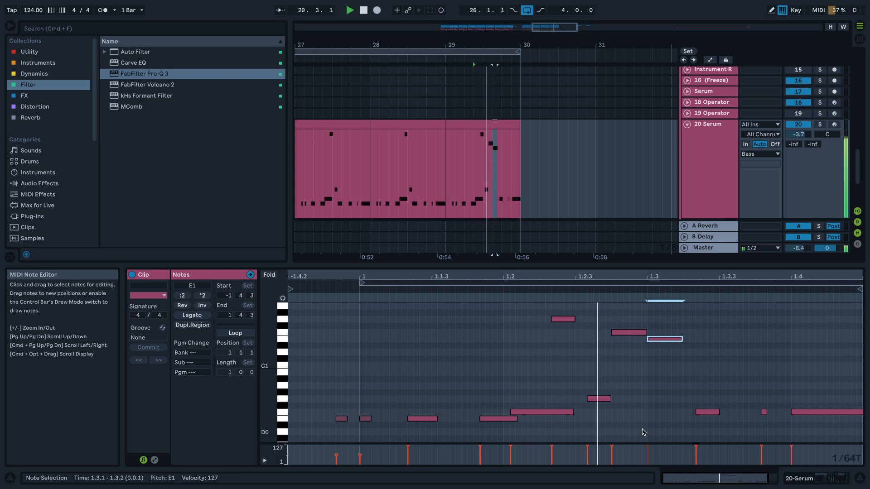
- Change the F0 note just after 1.3.2 to B0 and play the end of bar 29
{"action": "key", "text": "space"}
{"action": "key", "text": "space"}
{"action": "key", "text": "space"}
{"action": "left_click", "coordinate": [706, 413]}
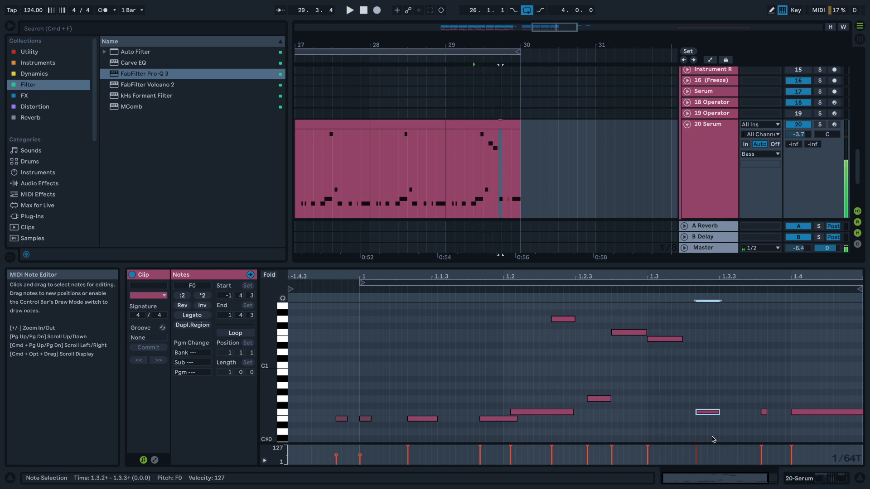
{"action": "key", "text": "Down"}
{"action": "key", "text": "Down"}
{"action": "key", "text": "Down"}
{"action": "key", "text": "Down"}
{"action": "key", "text": "Down"}
{"action": "key", "text": "Down"}
{"action": "key", "text": "space"}
{"action": "key", "text": "space"}
{"action": "key", "text": "space"}
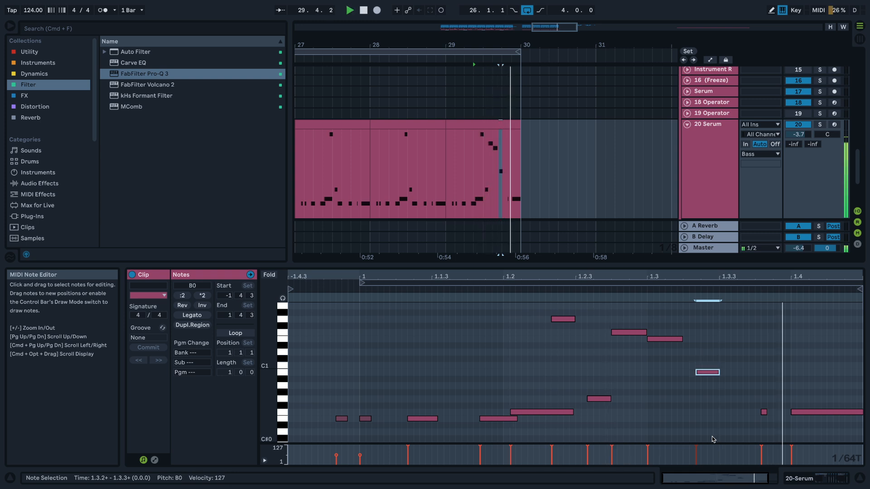
- Lengthen the B0 note until it reaches the short F0 note at 1.3.4, and replay the phrase
{"action": "key", "text": "a"}
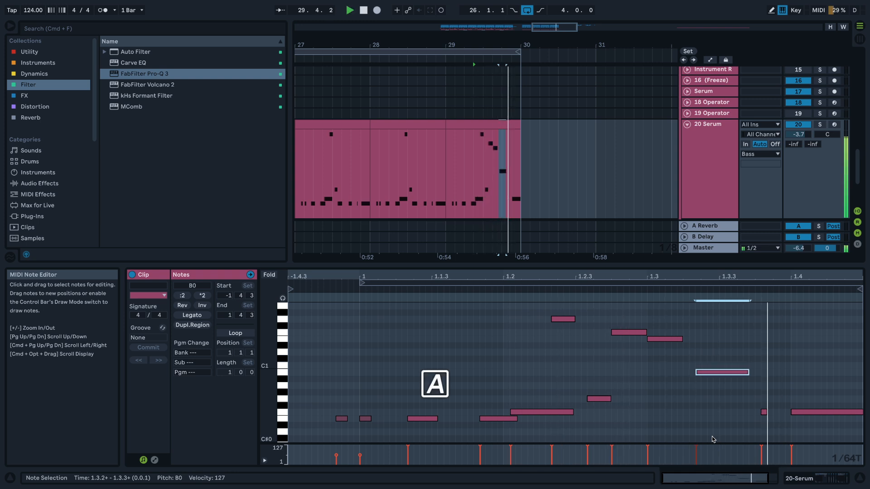
{"action": "key", "text": "shift+Right"}
{"action": "key", "text": "shift+Right"}
{"action": "key", "text": "space"}
{"action": "key", "text": "space"}
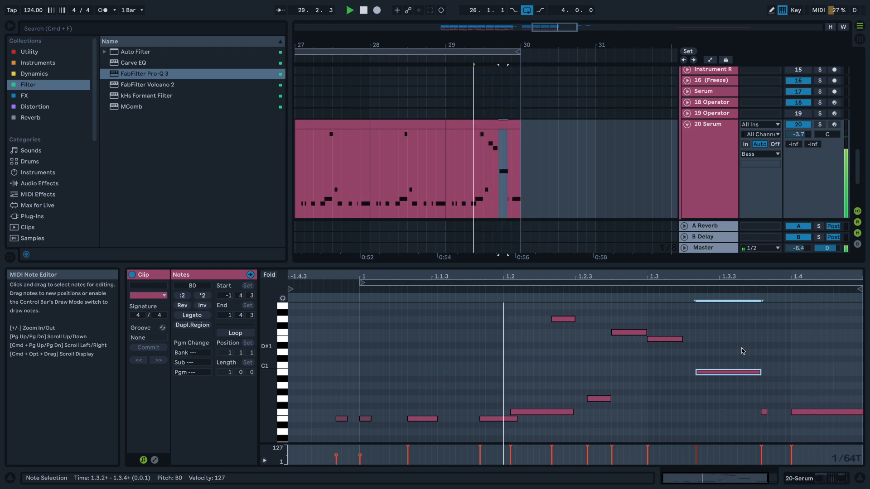
- Try the lengthened B0 note at a lower pitch while replaying the phrase
{"action": "key", "text": "Down"}
{"action": "key", "text": "Down"}
{"action": "key", "text": "space"}
{"action": "key", "text": "space"}
{"action": "key", "text": "space"}
{"action": "key", "text": "space"}
- Raise the lengthened note through C#1 and D#1 to F1, auditioning the phrase along the way
{"action": "key", "text": "Up"}
{"action": "key", "text": "Up"}
{"action": "key", "text": "Up"}
{"action": "key", "text": "Up"}
{"action": "key", "text": "Up"}
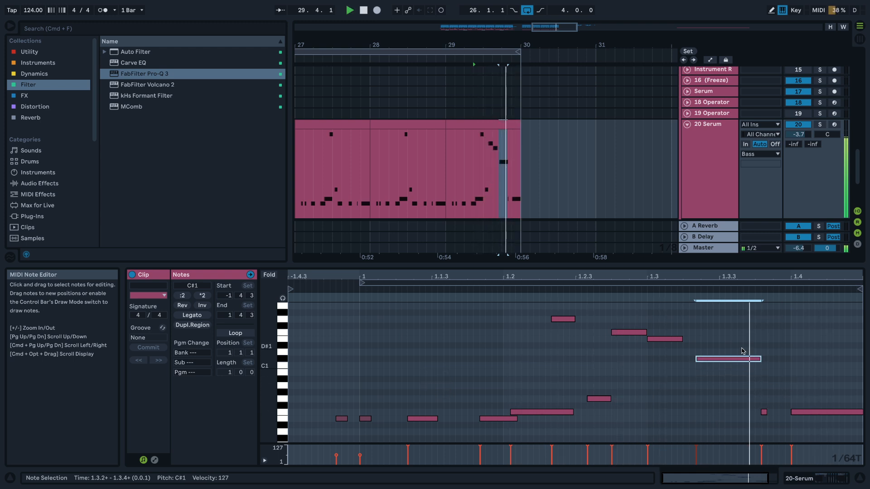
{"action": "key", "text": "Up"}
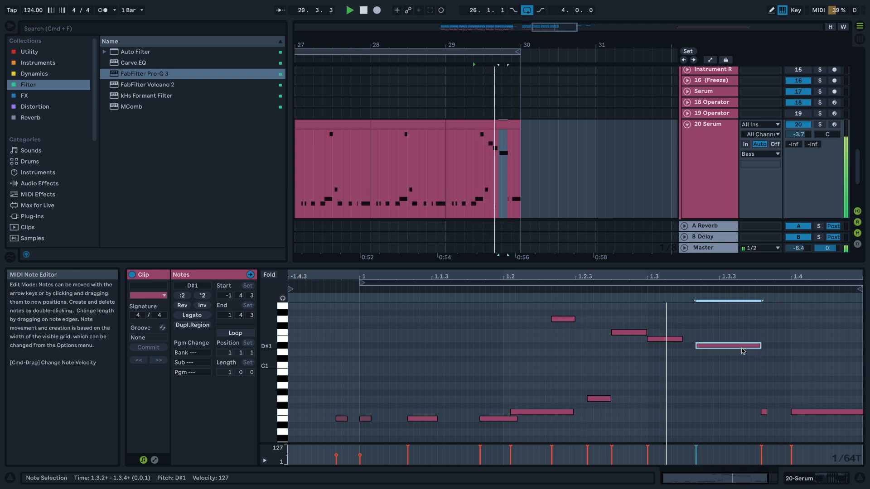
{"action": "key", "text": "space"}
{"action": "key", "text": "space"}
{"action": "key", "text": "Up"}
{"action": "key", "text": "Up"}
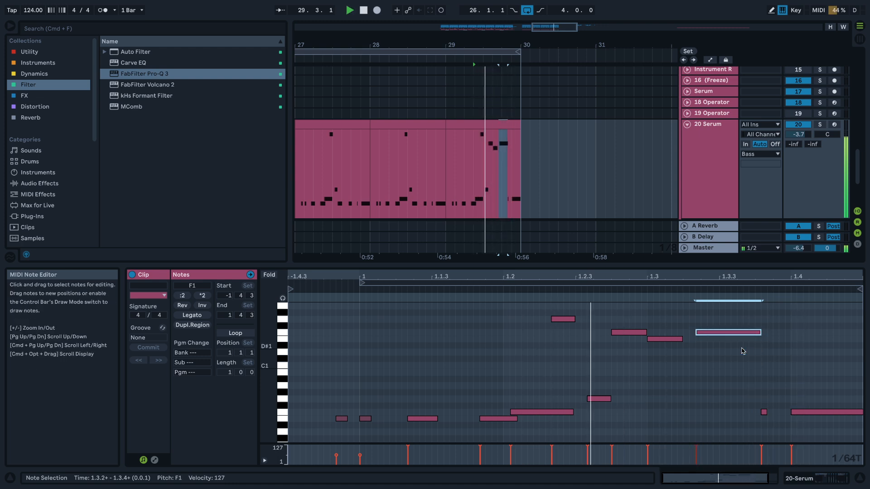
{"action": "key", "text": "space"}
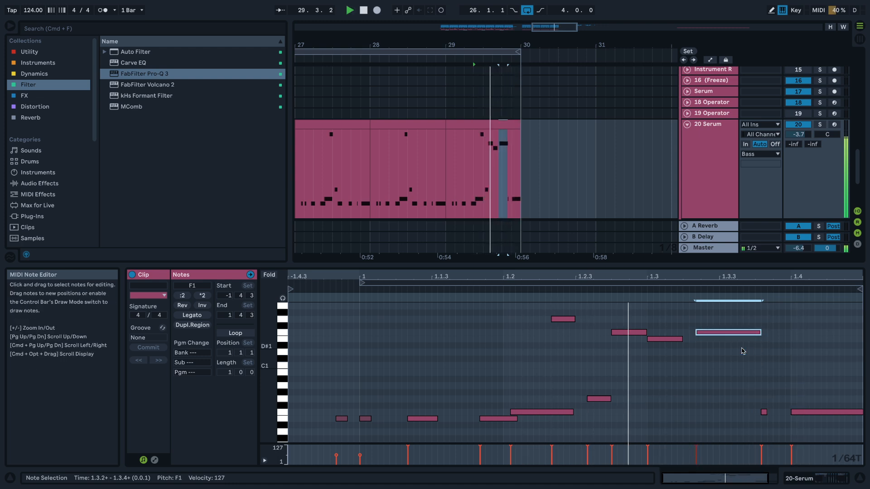
{"action": "key", "text": "space"}
- Raise the last two F0 notes of bar 29, at 1.3.4 and 1.4.1, to D1 and play the result
{"action": "left_click_drag", "start_coordinate": [762, 390], "coordinate": [863, 442]}
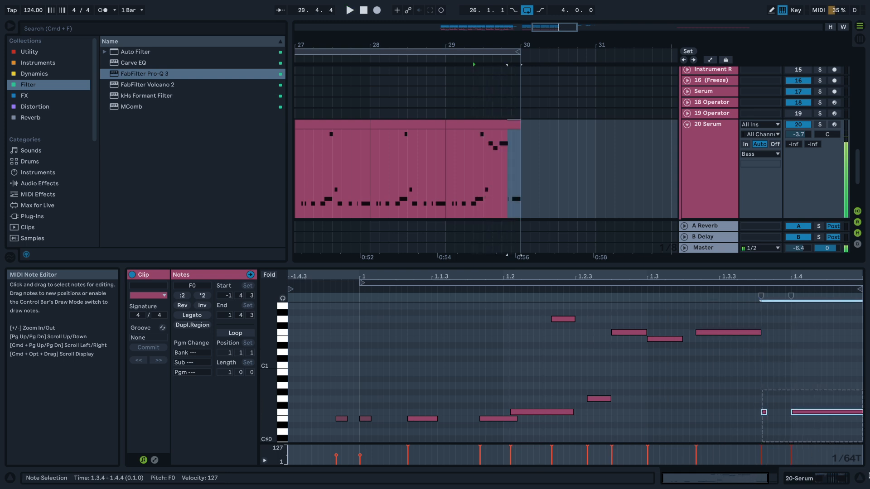
{"action": "key", "text": "shift+Up"}
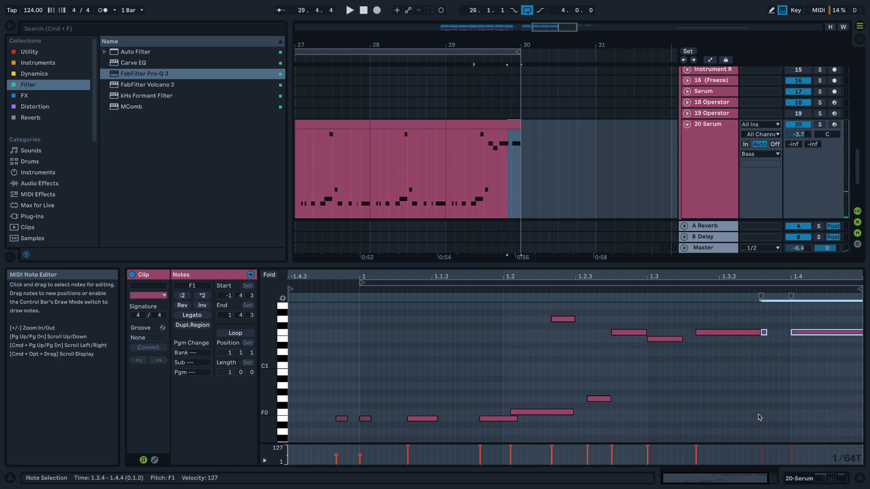
{"action": "key", "text": "Down"}
{"action": "key", "text": "Down"}
{"action": "key", "text": "Down"}
{"action": "key", "text": "space"}
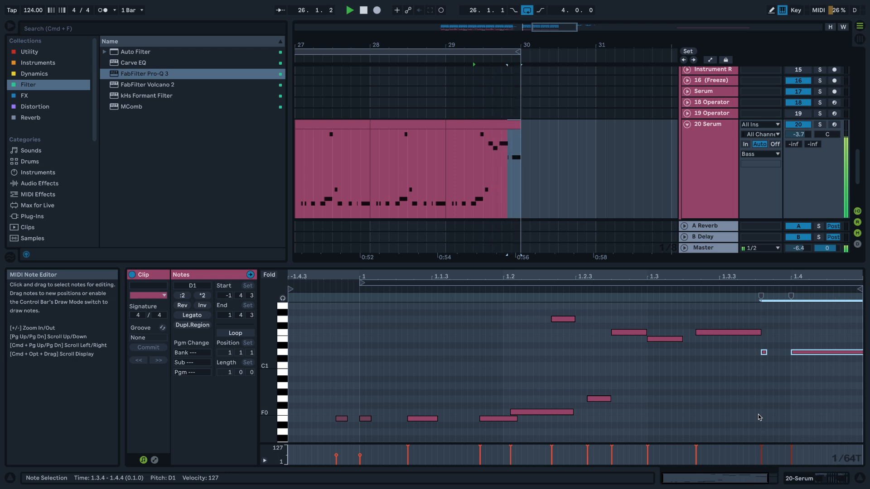
- Lower the last two D1 notes of bar 29 stepwise to A0 while the phrase plays
{"action": "key", "text": "Down"}
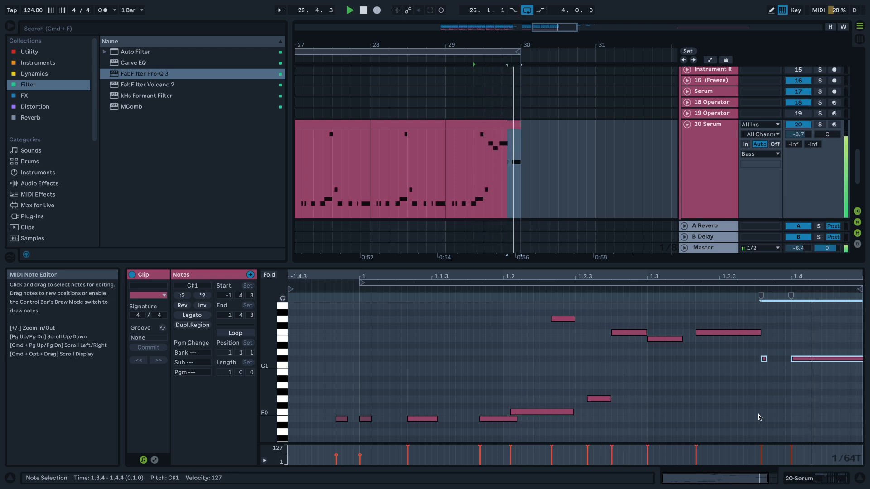
{"action": "key", "text": "Down"}
{"action": "key", "text": "Down"}
{"action": "key", "text": "Down"}
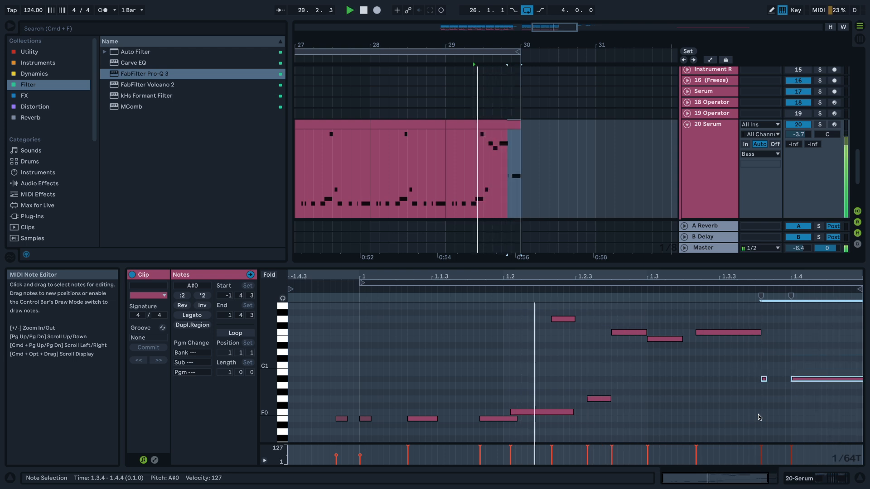
{"action": "key", "text": "Down"}
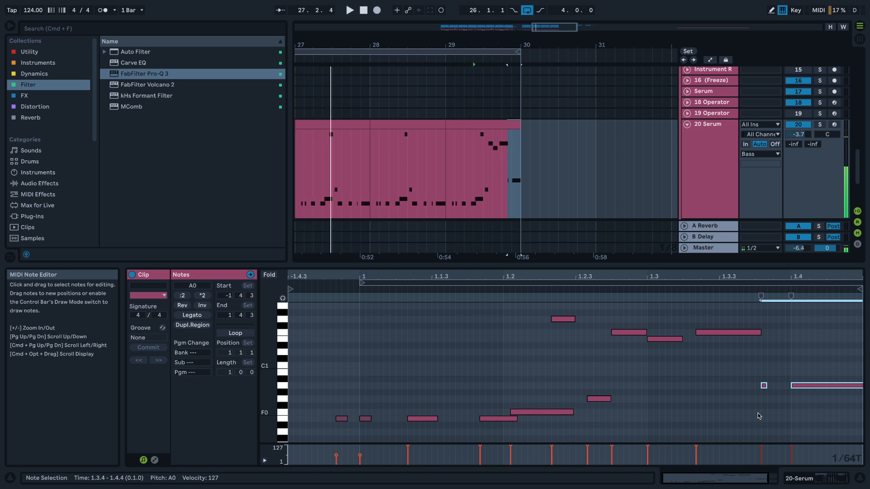
- Show the 20 Serum track's Fil Cutoff automation, add breakpoints at bar 26 and just after bar 27, and play from bar 26
{"action": "key", "text": "a"}
{"action": "scroll", "coordinate": [576, 103], "scroll_direction": "down", "scroll_amount": 5}
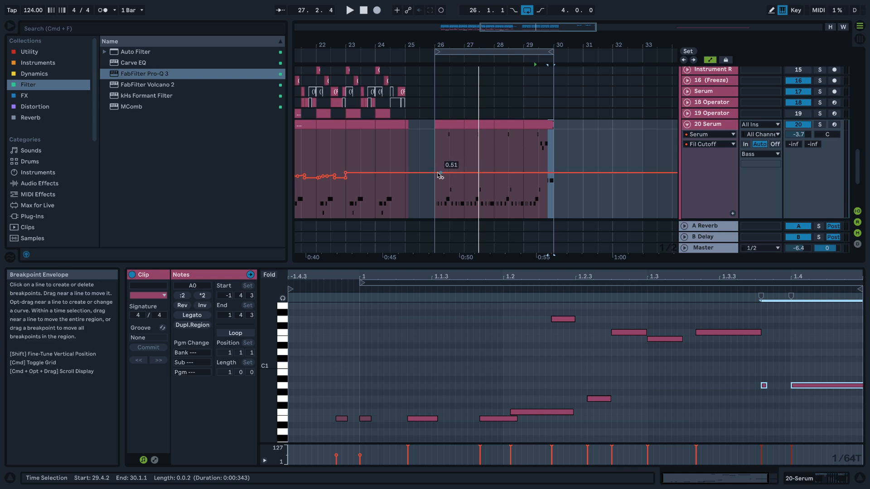
{"action": "left_click", "coordinate": [434, 156]}
{"action": "scroll", "coordinate": [434, 155], "scroll_direction": "up", "scroll_amount": 1}
{"action": "left_click", "coordinate": [473, 176]}
{"action": "key", "text": "space"}
- Try a lower filter cutoff midway through bar 26, then undo it and replay
{"action": "left_click_drag", "start_coordinate": [450, 173], "coordinate": [451, 189]}
{"action": "key", "text": "space"}
{"action": "key", "text": "super+z"}
{"action": "key", "text": "space"}
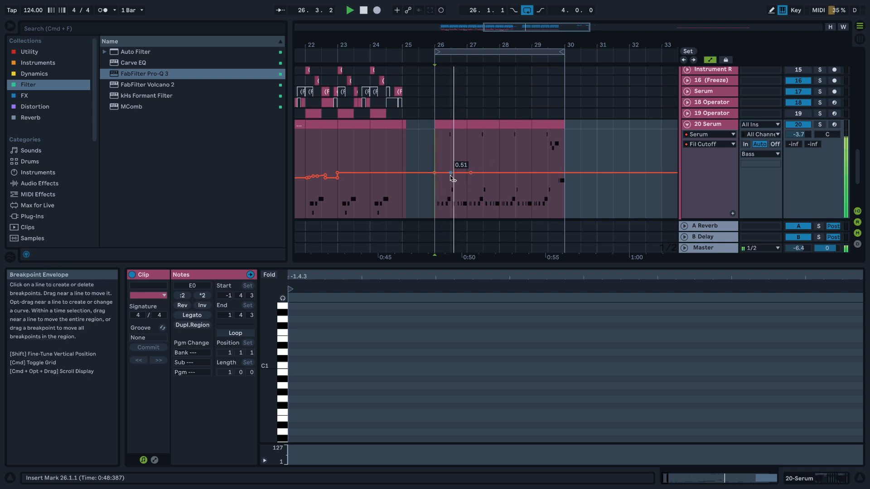
- Try lowering the Fil Cutoff at the start of bar 26 to 0.40 and play the result
{"action": "scroll", "coordinate": [453, 178], "scroll_direction": "up", "scroll_amount": 1}
{"action": "left_click_drag", "start_coordinate": [430, 178], "coordinate": [431, 187]}
{"action": "key", "text": "space"}
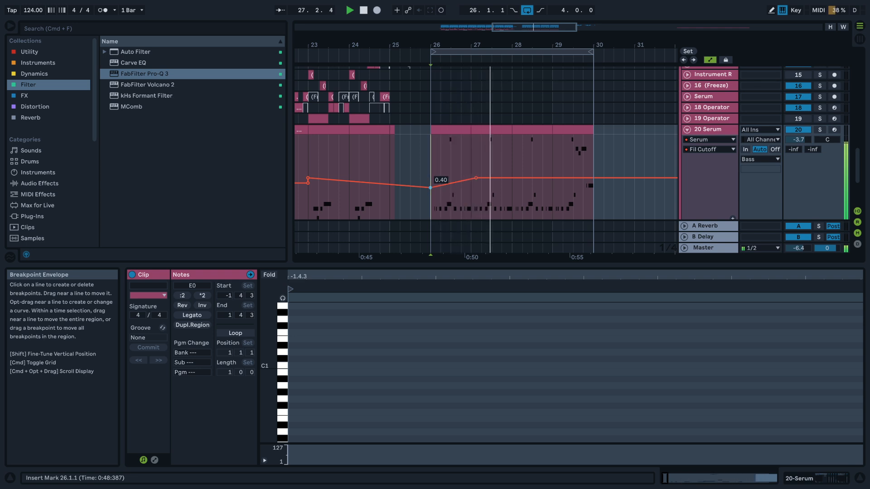
{"action": "key", "text": "space"}
{"action": "key", "text": "space"}
- Try the bar 26 Fil Cutoff at 0.57, then return the breakpoint to the level of the flat line
{"action": "mouse_move", "coordinate": [430, 188]}
{"action": "left_mouse_down"}
{"action": "mouse_move", "coordinate": [430, 168]}
{"action": "mouse_move", "coordinate": [431, 178]}
{"action": "left_mouse_up"}
{"action": "key", "text": "space"}
{"action": "key", "text": "space"}
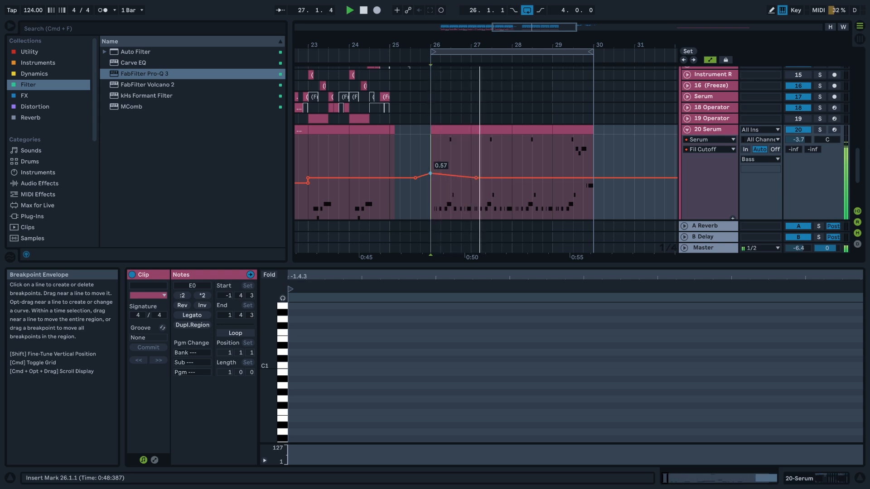
{"action": "left_click_drag", "start_coordinate": [430, 174], "coordinate": [430, 179]}
- Raise the Fil Cutoff to 0.54 mid bar 27, add a dip late in bar 29 recovering to 0.49 past bar 30, and play from 29.2
{"action": "left_click", "coordinate": [518, 178]}
{"action": "left_click_drag", "start_coordinate": [495, 178], "coordinate": [495, 176]}
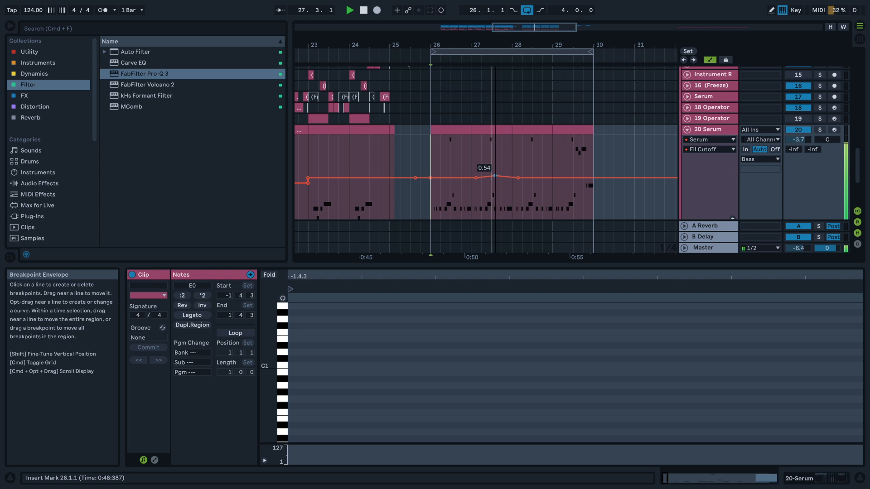
{"action": "left_click", "coordinate": [573, 179]}
{"action": "left_click", "coordinate": [553, 179]}
{"action": "left_click_drag", "start_coordinate": [584, 179], "coordinate": [614, 181]}
{"action": "left_click", "coordinate": [564, 166]}
{"action": "key", "text": "space"}
{"action": "key", "text": "space"}
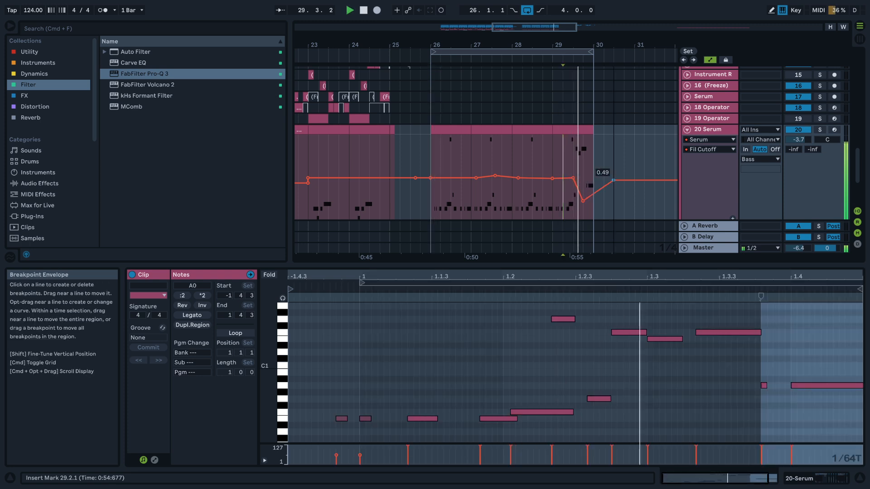
- Add a 0.33 Fil Cutoff breakpoint at bar 30 and a spike to about 0.80 before the dip in bar 29, auditioning it
{"action": "left_click", "coordinate": [577, 187]}
{"action": "left_click", "coordinate": [593, 194]}
{"action": "key", "text": "space"}
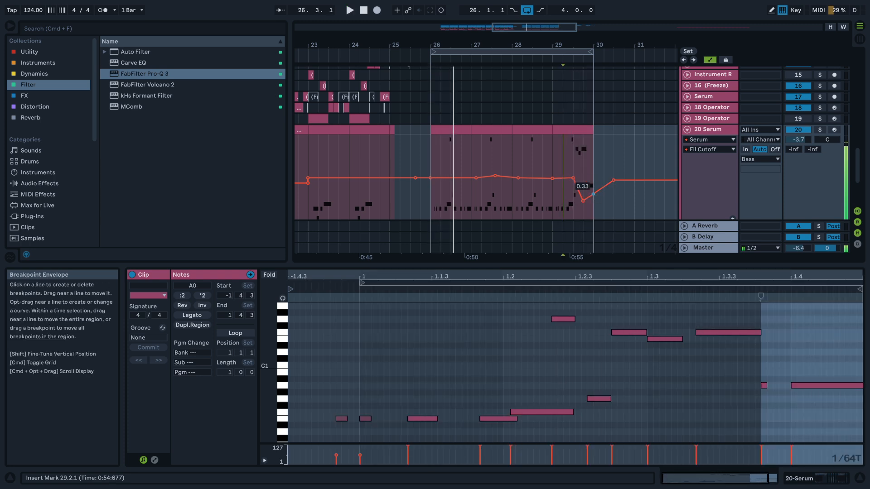
{"action": "left_click_drag", "start_coordinate": [577, 187], "coordinate": [578, 147]}
{"action": "key", "text": "space"}
{"action": "key", "text": "space"}
{"action": "key", "text": "space"}
{"action": "key", "text": "space"}
{"action": "key", "text": "space"}
- Add a low breakpoint between the bar 29 dip and bar 30, adjusting its depth while replaying the phrase
{"action": "left_click_drag", "start_coordinate": [588, 198], "coordinate": [588, 215]}
{"action": "key", "text": "space"}
{"action": "key", "text": "space"}
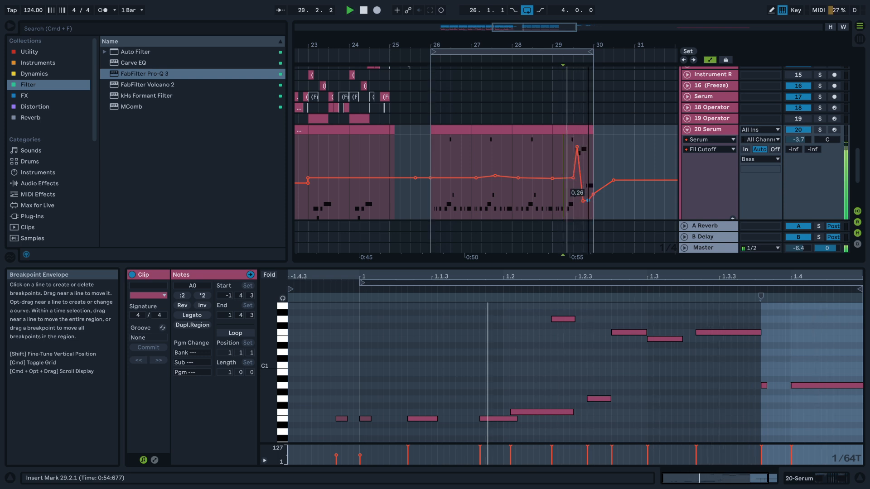
{"action": "key", "text": "space"}
{"action": "key", "text": "space"}
{"action": "left_click_drag", "start_coordinate": [588, 215], "coordinate": [588, 204]}
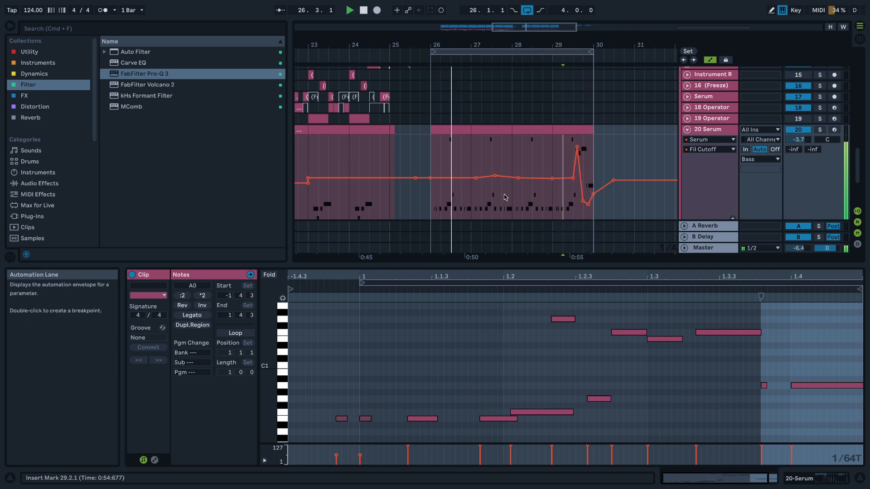
- Try dropping the Fil Cutoff to its minimum early in bar 26 and play the result
{"action": "left_click", "coordinate": [451, 179]}
{"action": "key", "text": "space"}
{"action": "left_click", "coordinate": [441, 179]}
{"action": "key", "text": "space"}
{"action": "key", "text": "space"}
{"action": "left_click_drag", "start_coordinate": [441, 180], "coordinate": [441, 221]}
{"action": "key", "text": "space"}
{"action": "key", "text": "space"}
{"action": "key", "text": "space"}
- Try moving the low cutoff breakpoint closer to the start of bar 26, replaying from there
{"action": "left_click_drag", "start_coordinate": [430, 178], "coordinate": [430, 179]}
{"action": "key", "text": "space"}
{"action": "key", "text": "space"}
{"action": "key", "text": "space"}
{"action": "left_click", "coordinate": [429, 166]}
{"action": "key", "text": "space"}
{"action": "key", "text": "space"}
{"action": "key", "text": "space"}
{"action": "left_click", "coordinate": [441, 219]}
{"action": "left_click_drag", "start_coordinate": [443, 223], "coordinate": [434, 218]}
{"action": "key", "text": "space"}
{"action": "key", "text": "space"}
- Try a quick cutoff rise from a low start at bar 26 to about 0.51, auditioning it repeatedly
{"action": "left_click_drag", "start_coordinate": [435, 188], "coordinate": [442, 167]}
{"action": "key", "text": "space"}
{"action": "key", "text": "space"}
{"action": "key", "text": "space"}
{"action": "key", "text": "space"}
{"action": "key", "text": "space"}
{"action": "key", "text": "space"}
{"action": "key", "text": "space"}
{"action": "key", "text": "space"}
{"action": "key", "text": "space"}
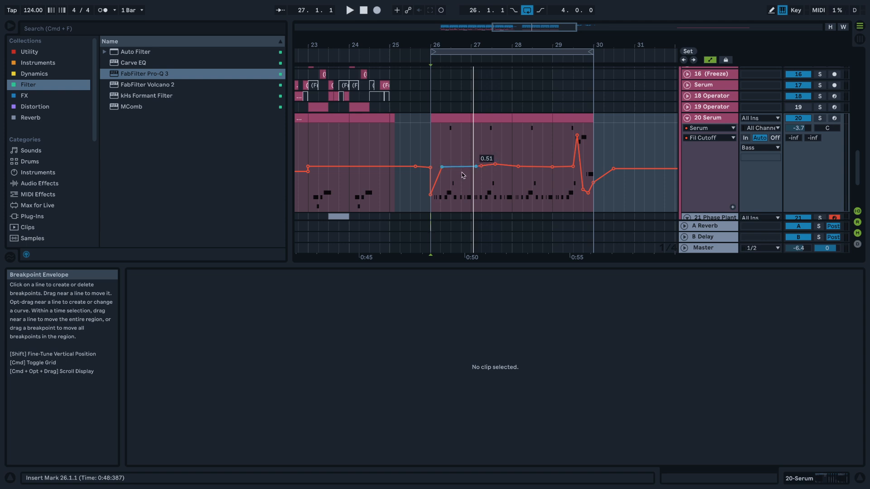
- Try the level stretch of Fil Cutoff through bar 26 at 0.46, play it, and raise the stretch again
{"action": "key", "text": "space"}
{"action": "left_click_drag", "start_coordinate": [476, 170], "coordinate": [476, 172]}
{"action": "key", "text": "space"}
{"action": "key", "text": "space"}
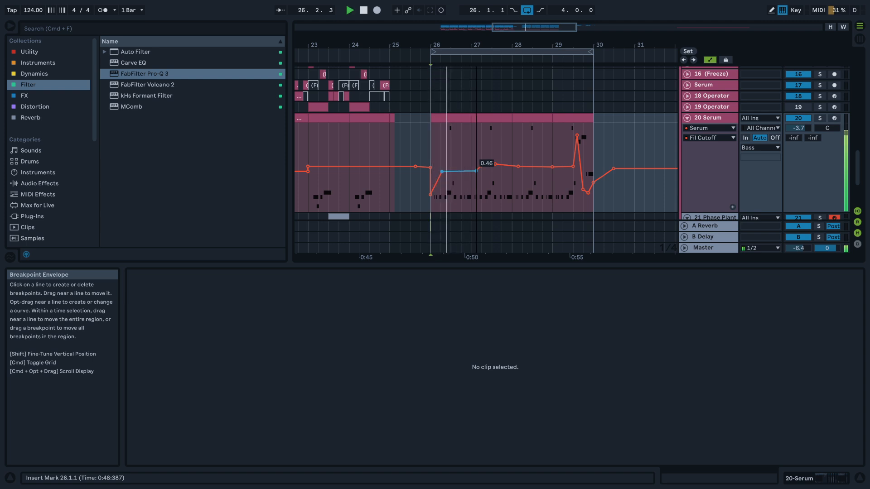
{"action": "mouse_move", "coordinate": [459, 171]}
{"action": "left_mouse_down"}
{"action": "mouse_move", "coordinate": [459, 154]}
{"action": "mouse_move", "coordinate": [459, 163]}
{"action": "left_mouse_up"}
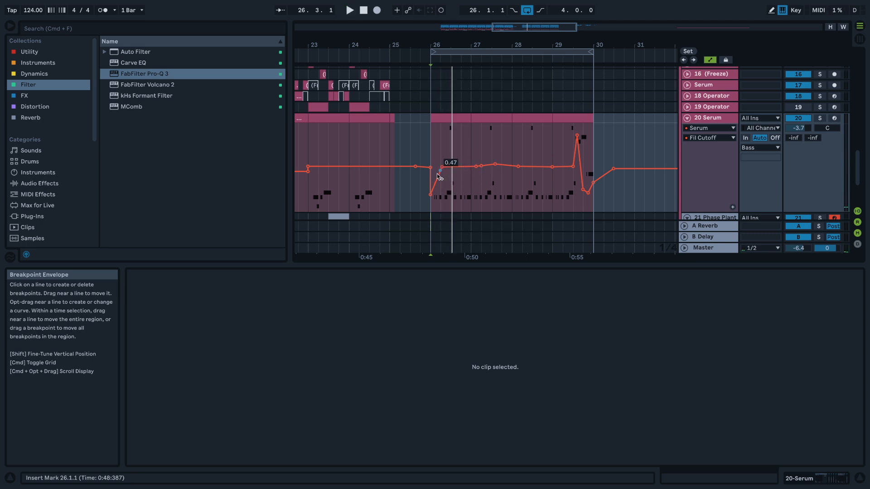
- Remove the rising filter sweep at the start of bar 26 and replay the loop
{"action": "left_click", "coordinate": [430, 194]}
{"action": "left_click", "coordinate": [431, 216]}
{"action": "key", "text": "space"}
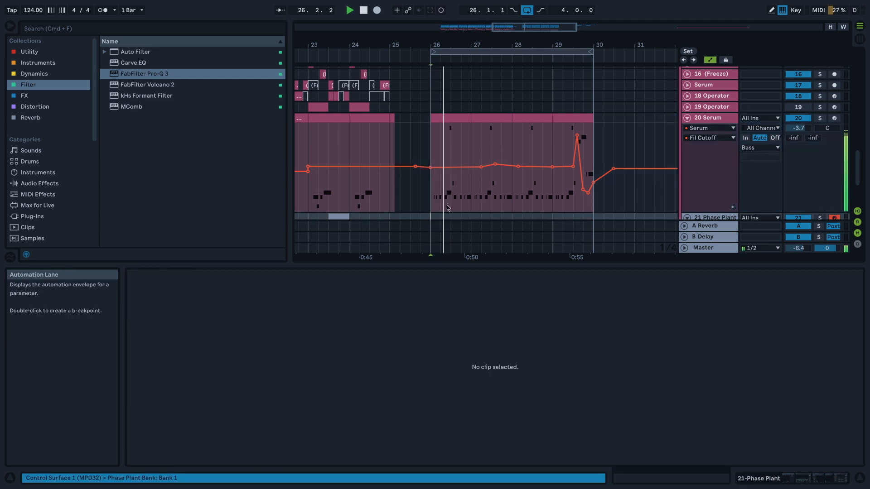
- Raise the Fil Cutoff between mid bar 28 and bar 29 to 0.58 with a curved rise, auditioning from bar 28
{"action": "left_click", "coordinate": [533, 164]}
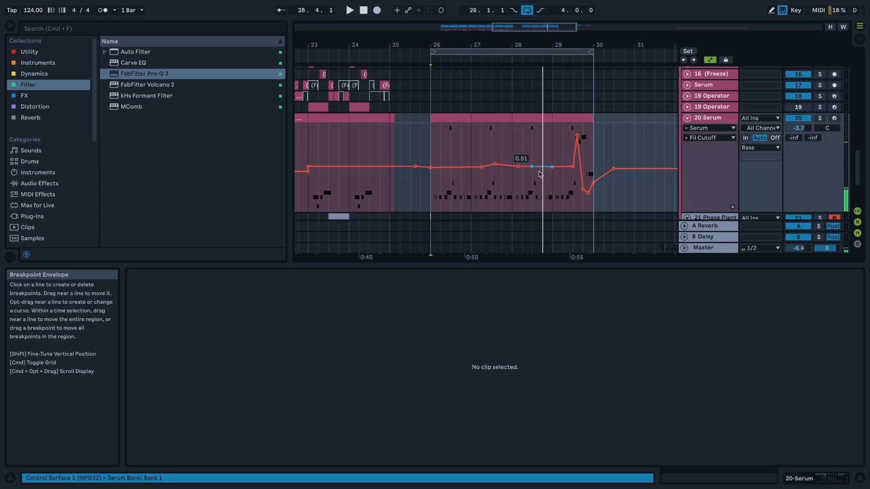
{"action": "left_click_drag", "start_coordinate": [540, 174], "coordinate": [527, 164]}
{"action": "left_click", "coordinate": [514, 145]}
{"action": "key", "text": "space"}
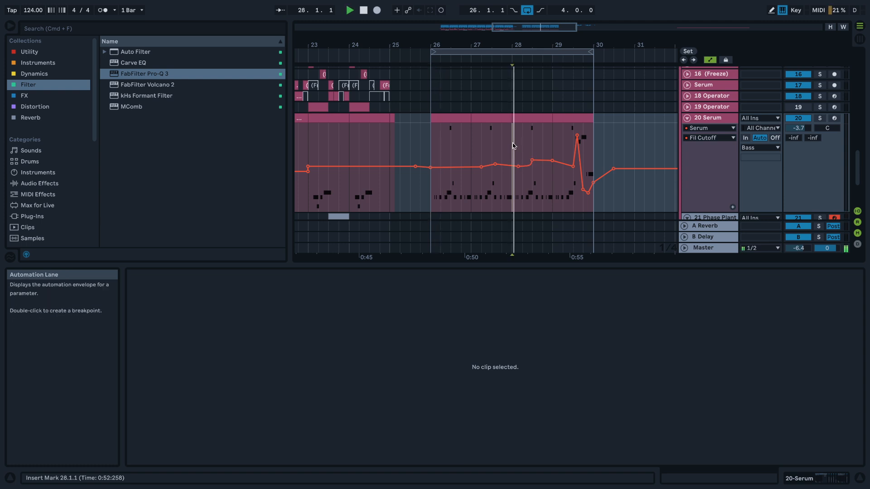
{"action": "key", "text": "space"}
{"action": "key", "text": "space"}
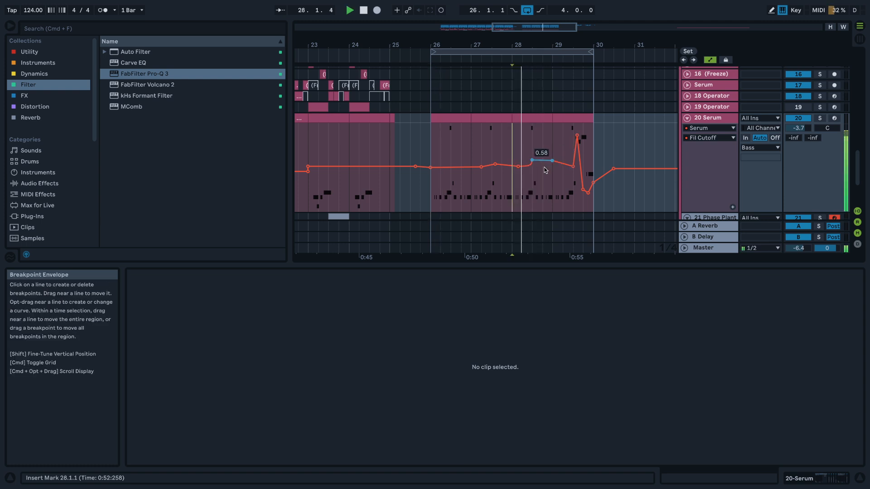
{"action": "key", "text": "space"}
{"action": "key", "text": "space"}
- Add a Fil Cutoff dip at 29.2, try it at 0.21, make it slightly shallower, and replay from 28.4
{"action": "left_click_drag", "start_coordinate": [563, 163], "coordinate": [562, 194]}
{"action": "key", "text": "space"}
{"action": "key", "text": "space"}
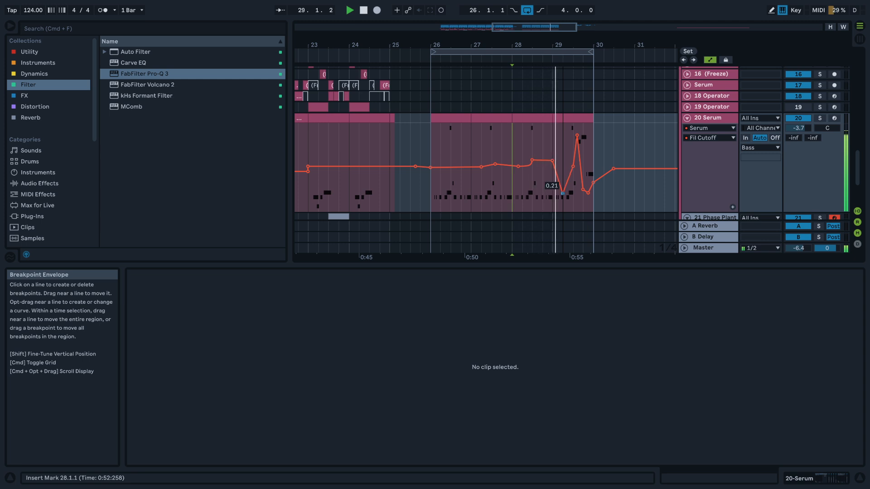
{"action": "left_click_drag", "start_coordinate": [562, 193], "coordinate": [562, 185]}
{"action": "key", "text": "space"}
{"action": "key", "text": "space"}
{"action": "left_click", "coordinate": [543, 190]}
{"action": "key", "text": "space"}
{"action": "key", "text": "space"}
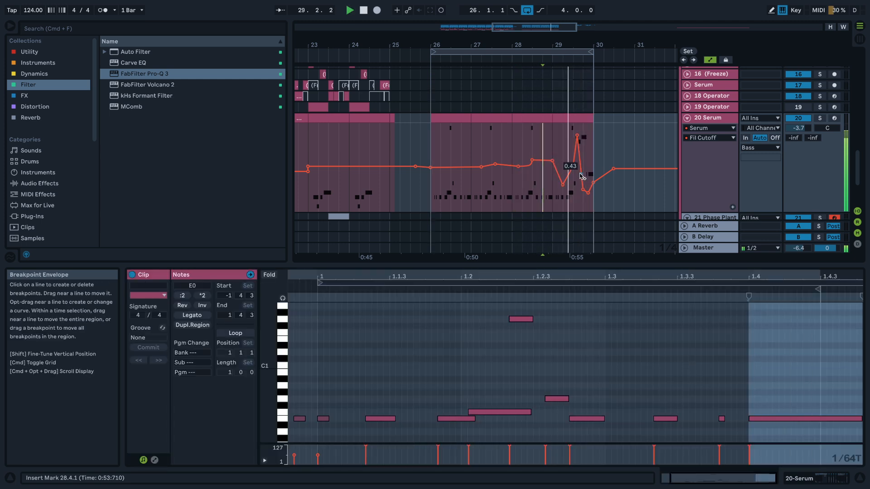
{"action": "left_click_drag", "start_coordinate": [583, 176], "coordinate": [580, 150]}
{"action": "key", "text": "space"}
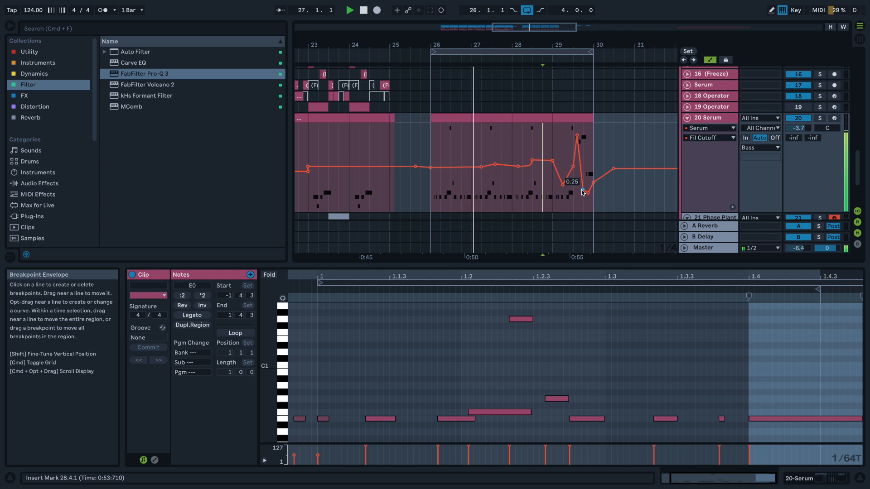
{"action": "left_click", "coordinate": [694, 129]}
{"action": "left_click", "coordinate": [696, 145]}
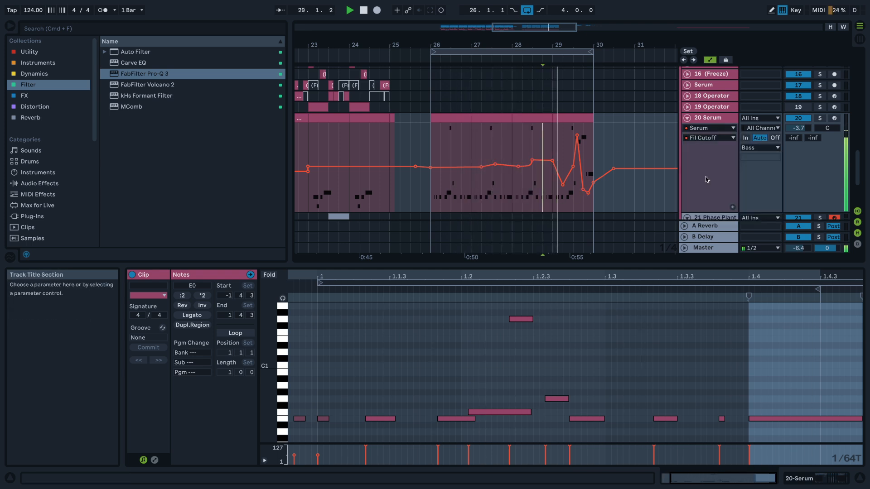
- Raise the last two notes of bar 29, at 1.3.4 and 1.4.1, to B0 and replay from 29.2
{"action": "scroll", "coordinate": [697, 167], "scroll_direction": "down", "scroll_amount": 1}
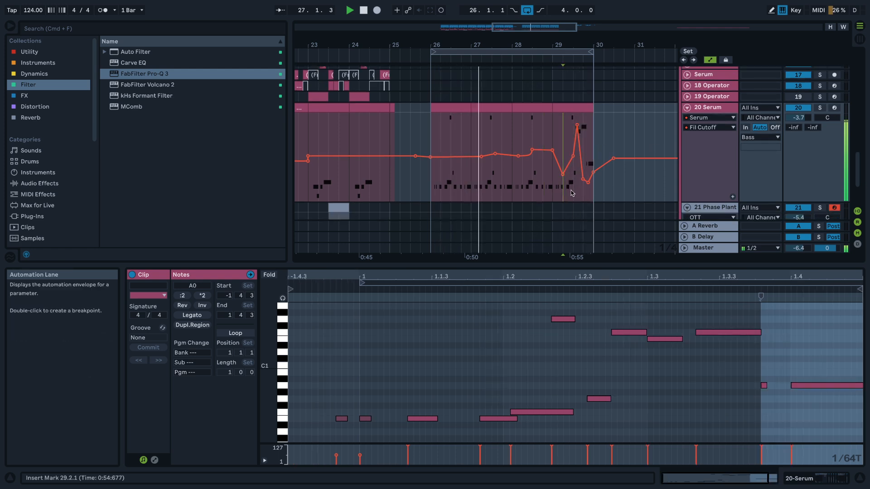
{"action": "key", "text": "space"}
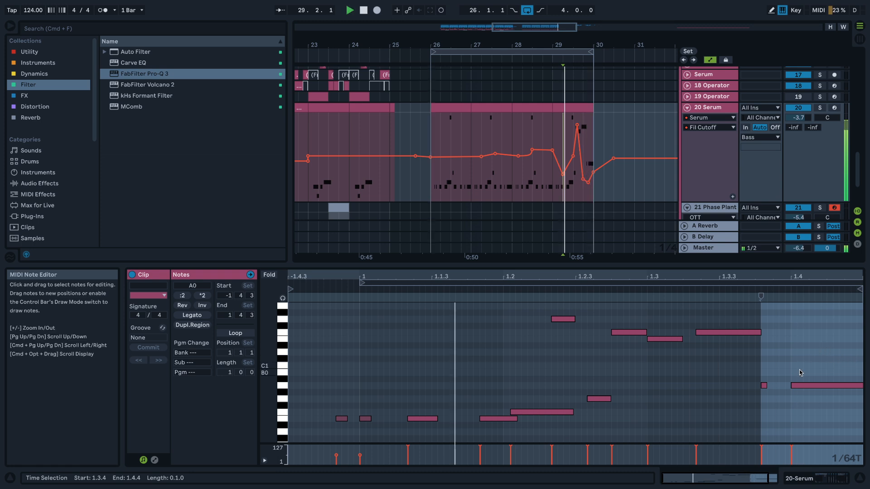
{"action": "left_click_drag", "start_coordinate": [739, 375], "coordinate": [862, 460]}
{"action": "key", "text": "Up"}
{"action": "key", "text": "Up"}
{"action": "key", "text": "space"}
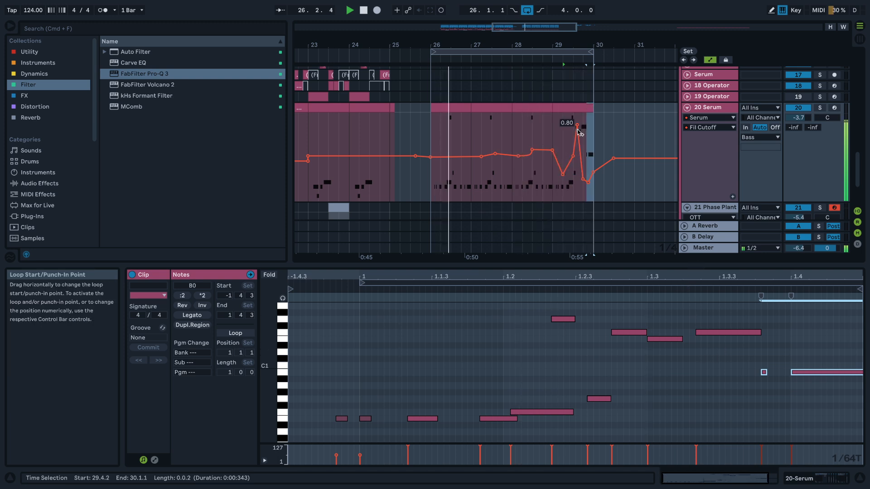
{"action": "left_click", "coordinate": [563, 126]}
{"action": "key", "text": "space"}
{"action": "key", "text": "space"}
{"action": "left_click", "coordinate": [764, 372]}
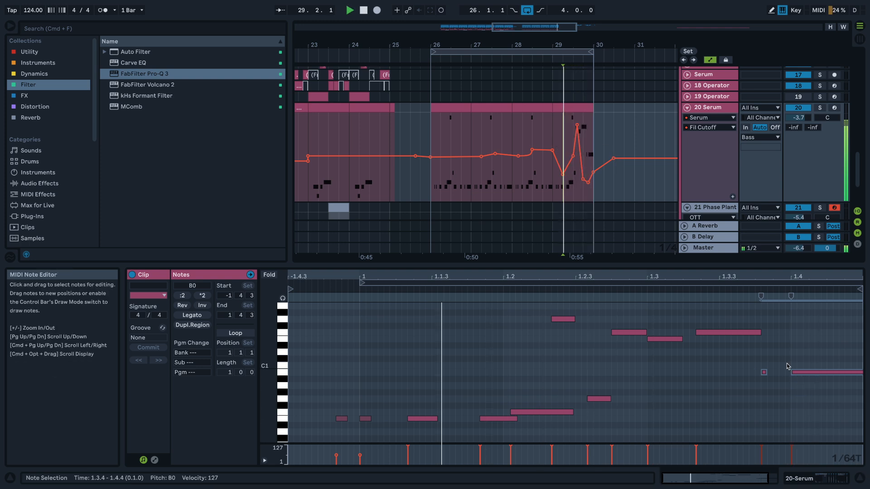
{"action": "key", "text": "space"}
- Try shortening the last F1 note and adding a G1 note from 1.3.4 to 1.4.1, then play it
{"action": "left_click_drag", "start_coordinate": [759, 333], "coordinate": [784, 320]}
{"action": "double_click", "coordinate": [740, 353]}
{"action": "key", "text": "space"}
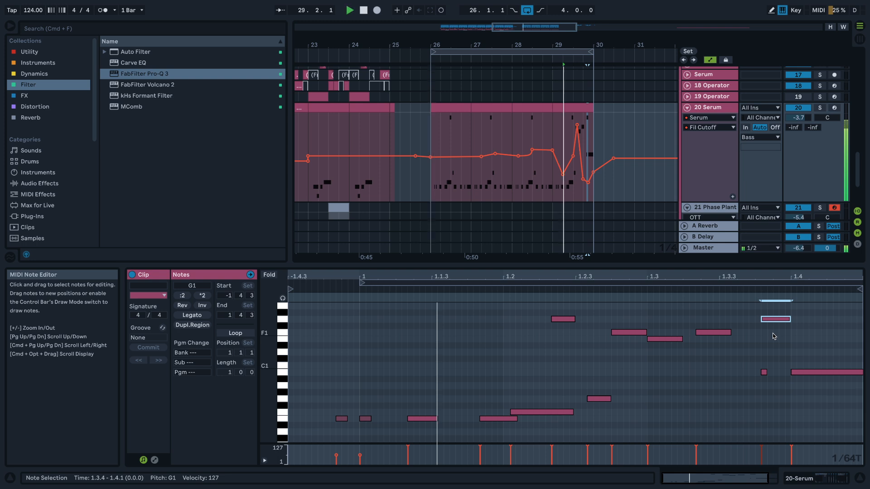
- Start the last F1 note right after the preceding E1 note, extend it to just before 1.3.4, and replay
{"action": "left_click_drag", "start_coordinate": [730, 333], "coordinate": [755, 333]}
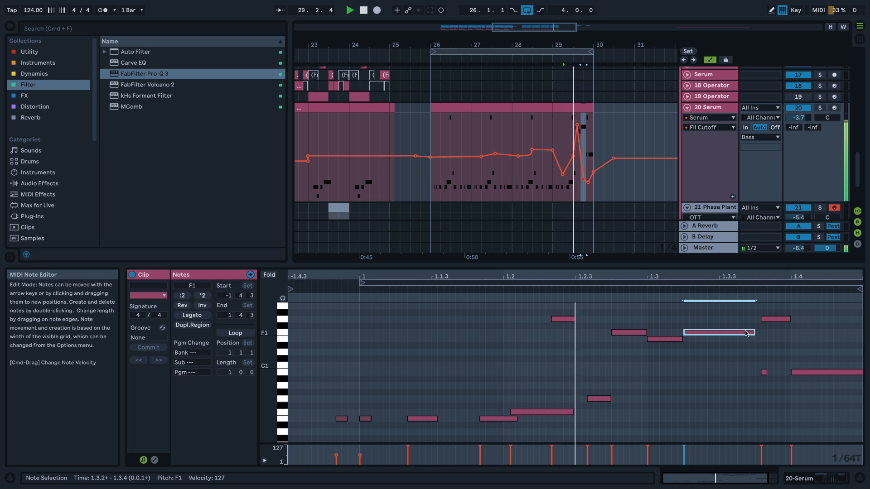
{"action": "left_click_drag", "start_coordinate": [697, 333], "coordinate": [695, 352]}
{"action": "key", "text": "space"}
- Delete the G1 note at 1.3.4, lengthen the short B0 note beneath it, and replay the phrase
{"action": "left_click_drag", "start_coordinate": [776, 339], "coordinate": [778, 361]}
{"action": "key", "text": "BackSpace"}
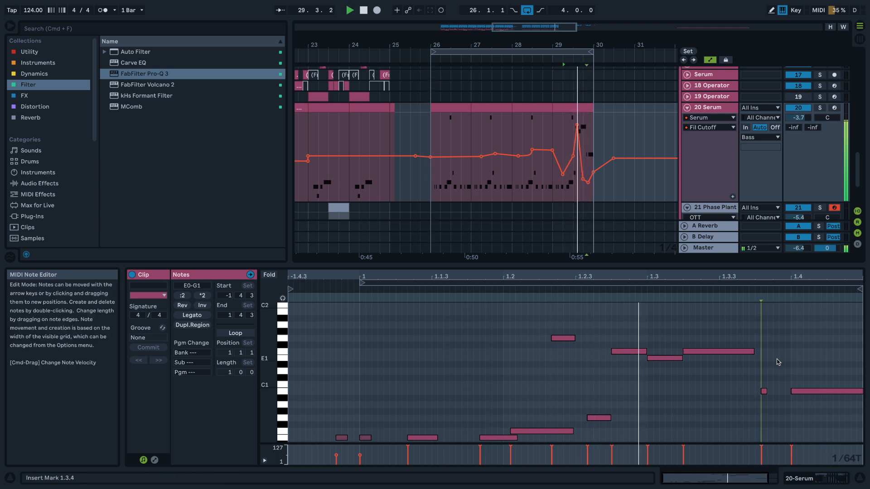
{"action": "left_click", "coordinate": [765, 390]}
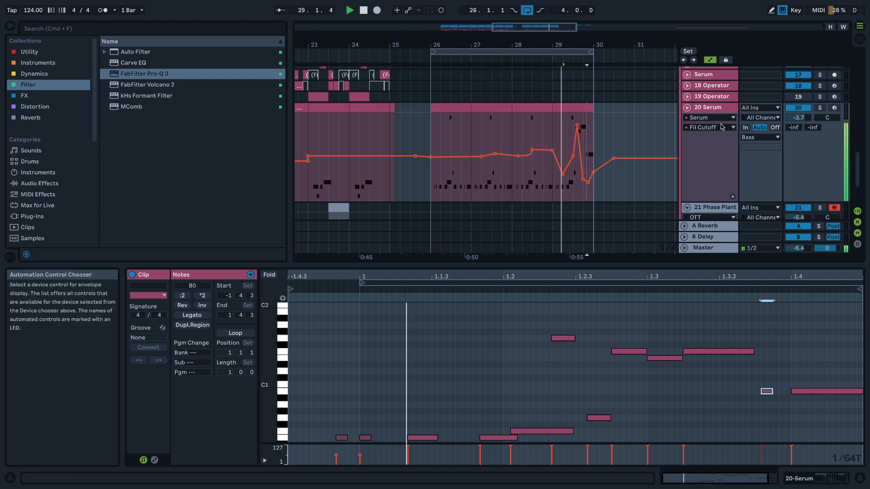
{"action": "key", "text": "space"}
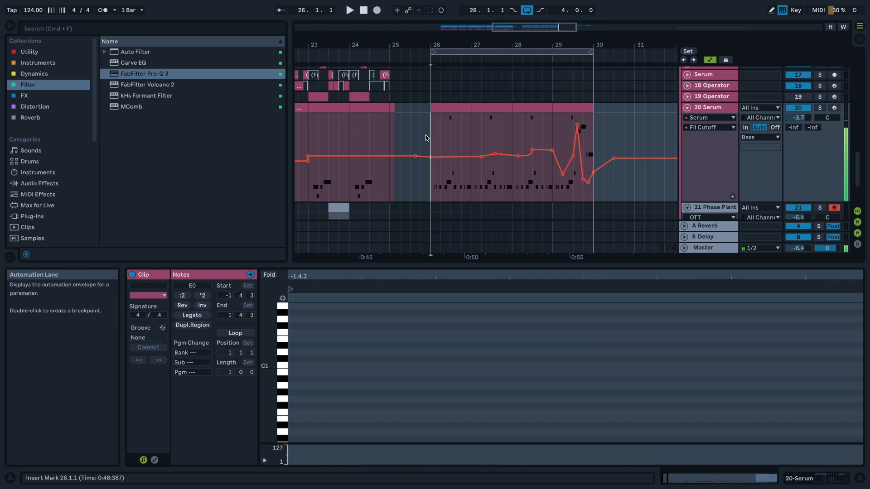
- Show the FabFilter Pro-Q 3 Band 1 Frequency automation on the 20 Serum track and play the loop
{"action": "left_click", "coordinate": [709, 117]}
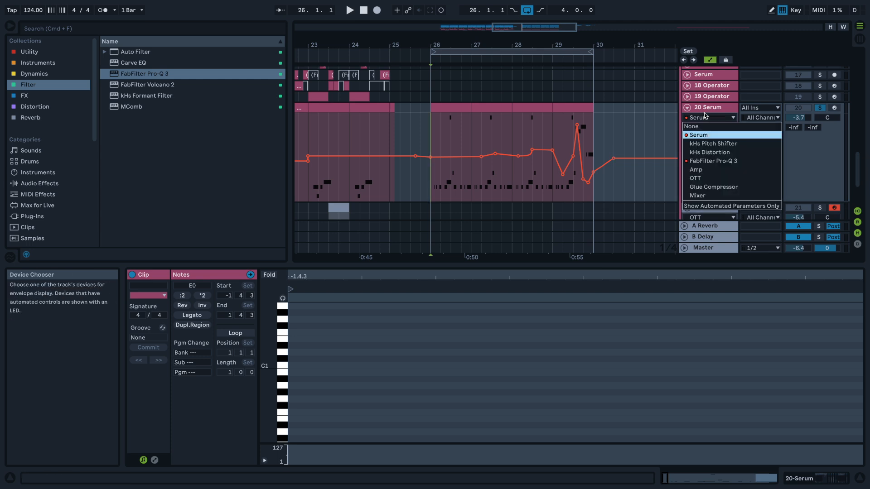
{"action": "left_click", "coordinate": [663, 136]}
{"action": "left_click", "coordinate": [706, 128]}
{"action": "left_click", "coordinate": [680, 194]}
{"action": "left_click", "coordinate": [707, 118]}
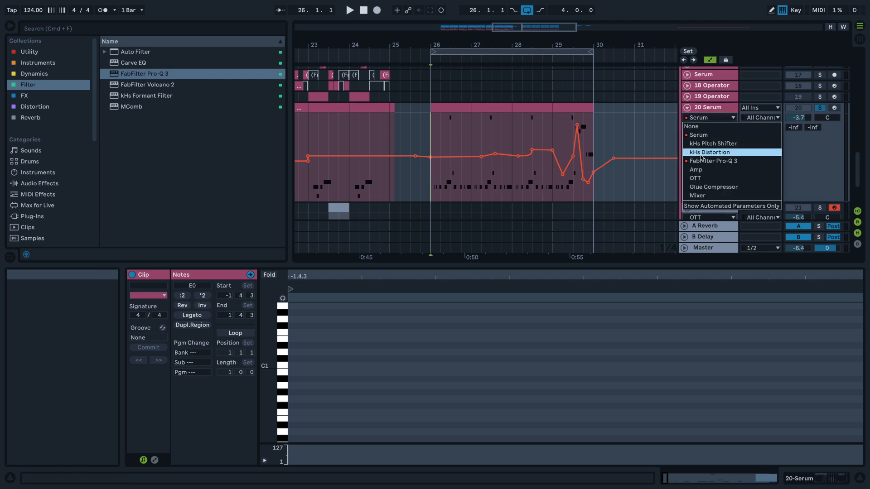
{"action": "left_click", "coordinate": [705, 164]}
{"action": "left_click", "coordinate": [702, 118]}
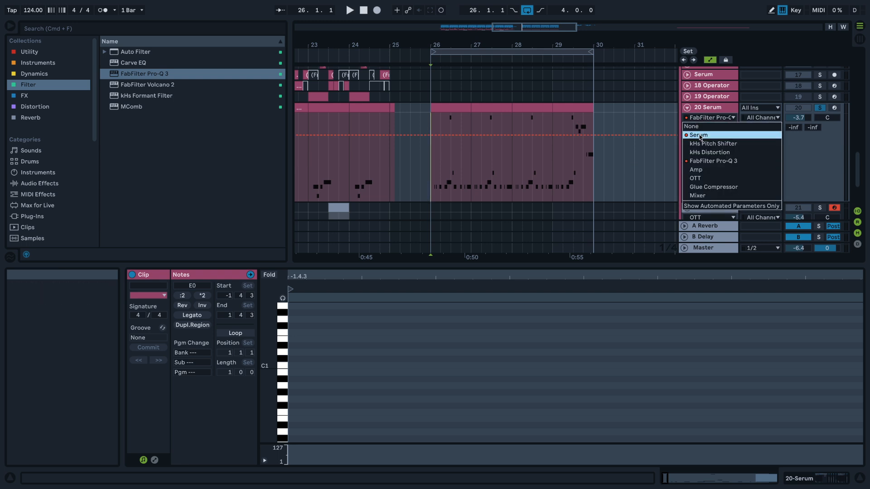
{"action": "left_click", "coordinate": [703, 162]}
{"action": "left_click", "coordinate": [707, 127]}
{"action": "left_click", "coordinate": [707, 170]}
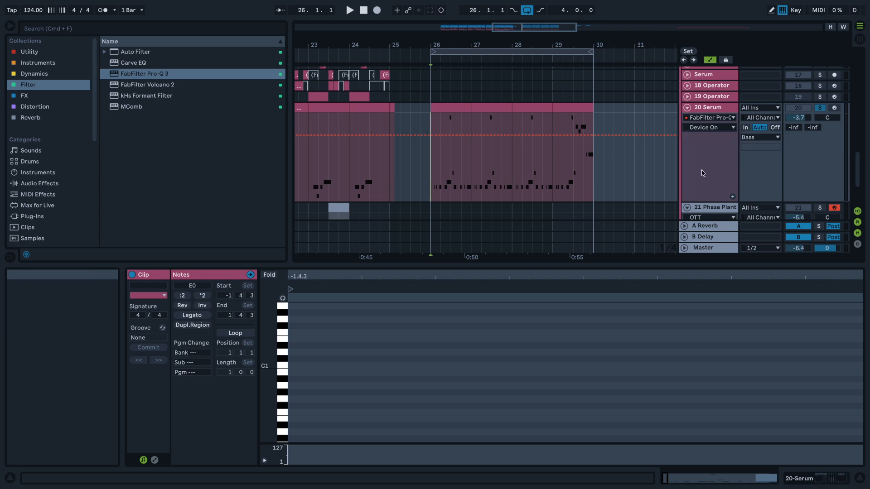
{"action": "key", "text": "space"}
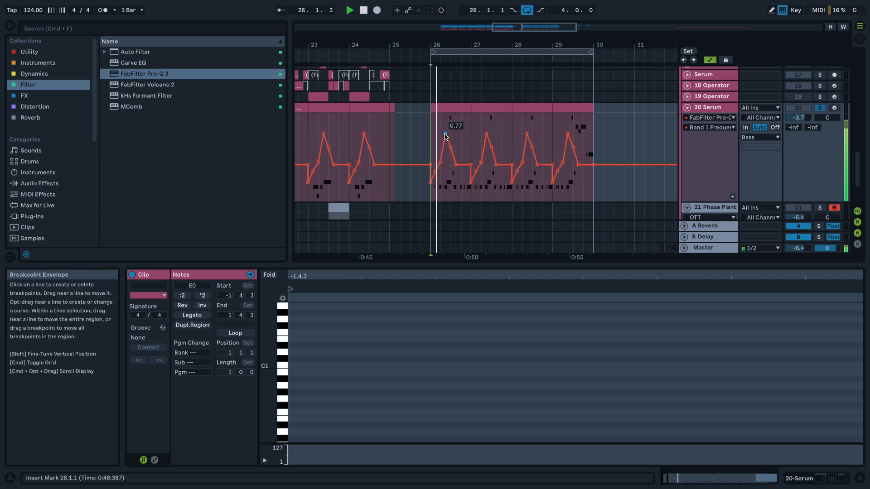
- Lower the Band 1 Frequency breakpoint at 26.2.1 to delay the rise, audition it, and unsolo the 20 Serum track
{"action": "left_click_drag", "start_coordinate": [445, 134], "coordinate": [431, 197]}
{"action": "key", "text": "super+z"}
{"action": "key", "text": "space"}
{"action": "key", "text": "space"}
{"action": "key", "text": "space"}
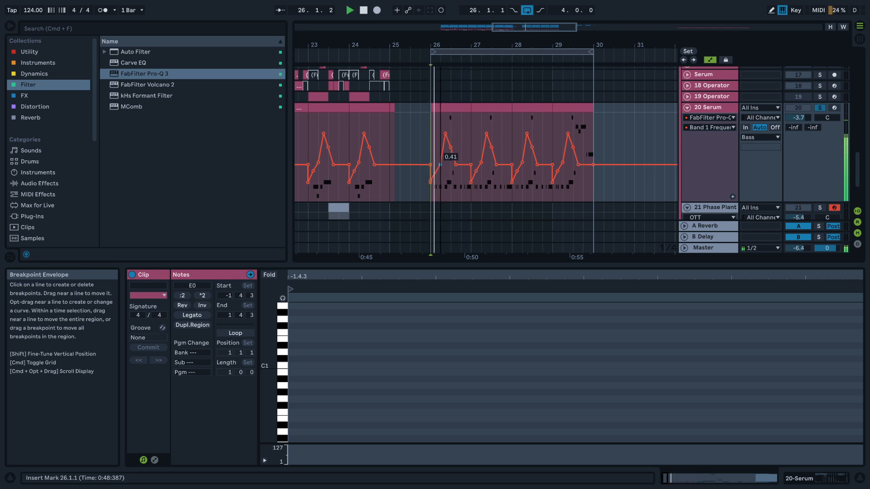
{"action": "key", "text": "space"}
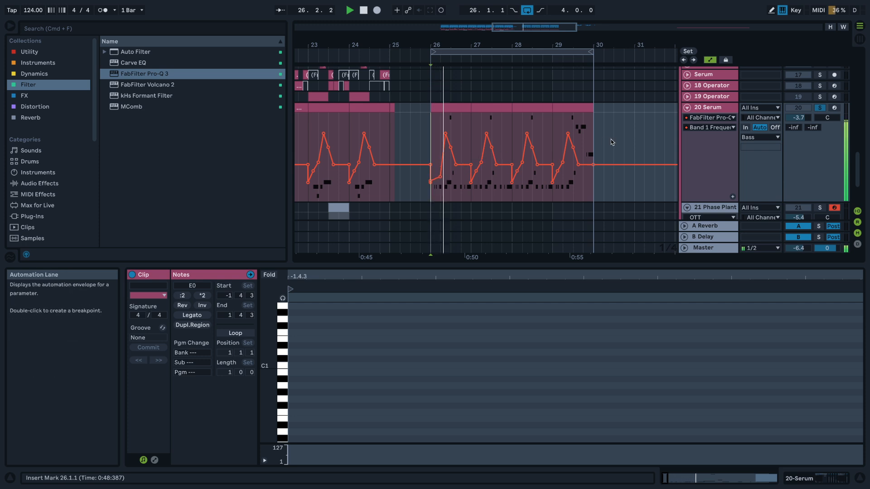
{"action": "left_click", "coordinate": [820, 107]}
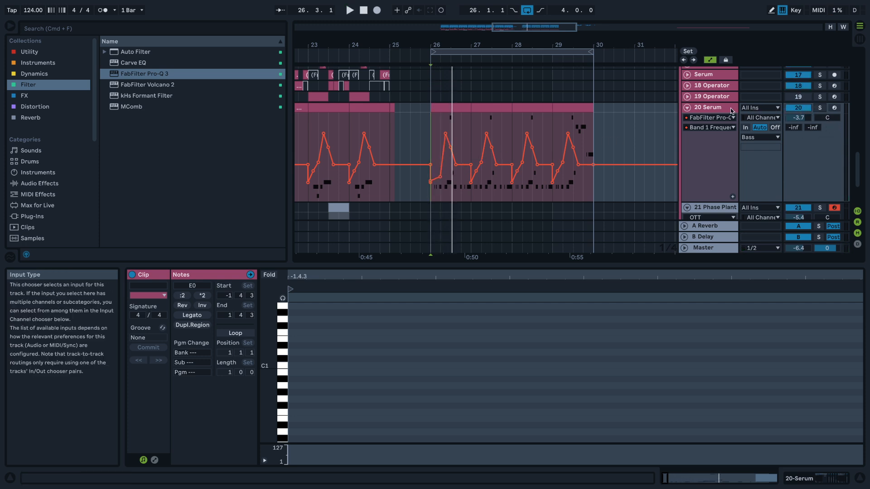
- Reshape the fall after bar 26's frequency peak with breakpoints at 26.3.1, about 0.52, and 26.3.3, auditioning from 26.3.1
{"action": "scroll", "coordinate": [426, 157], "scroll_direction": "up", "scroll_amount": 2}
{"action": "key", "text": "space"}
{"action": "key", "text": "space"}
{"action": "key", "text": "space"}
{"action": "left_click_drag", "start_coordinate": [438, 181], "coordinate": [473, 153]}
{"action": "key", "text": "space"}
{"action": "key", "text": "space"}
{"action": "left_click", "coordinate": [465, 176]}
{"action": "key", "text": "space"}
{"action": "key", "text": "space"}
{"action": "key", "text": "space"}
{"action": "key", "text": "space"}
{"action": "key", "text": "space"}
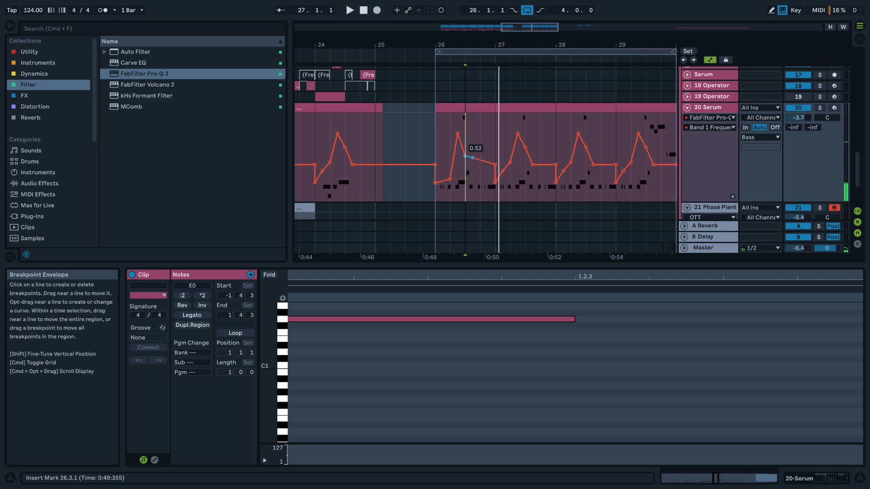
- Adjust the end of bar 26's frequency curve so it slopes down to 0.42 at 27.1.1, replaying from 26.1.1
{"action": "key", "text": "space"}
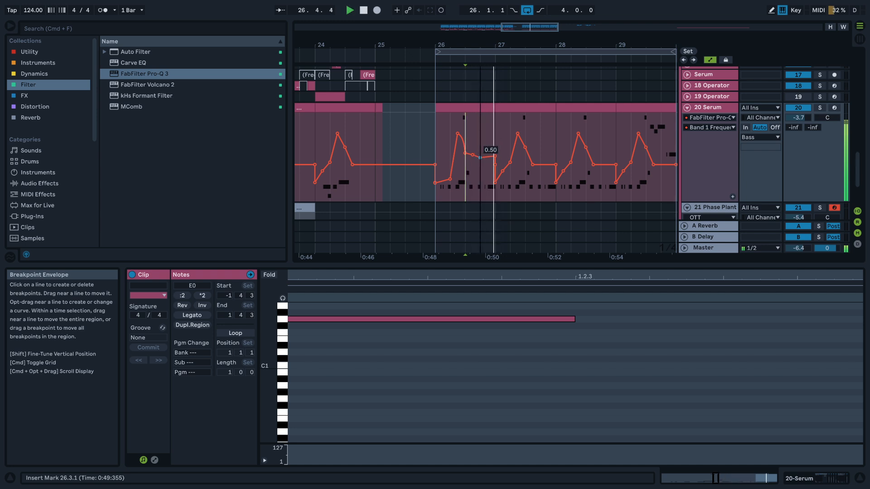
{"action": "key", "text": "space"}
{"action": "left_click", "coordinate": [433, 145]}
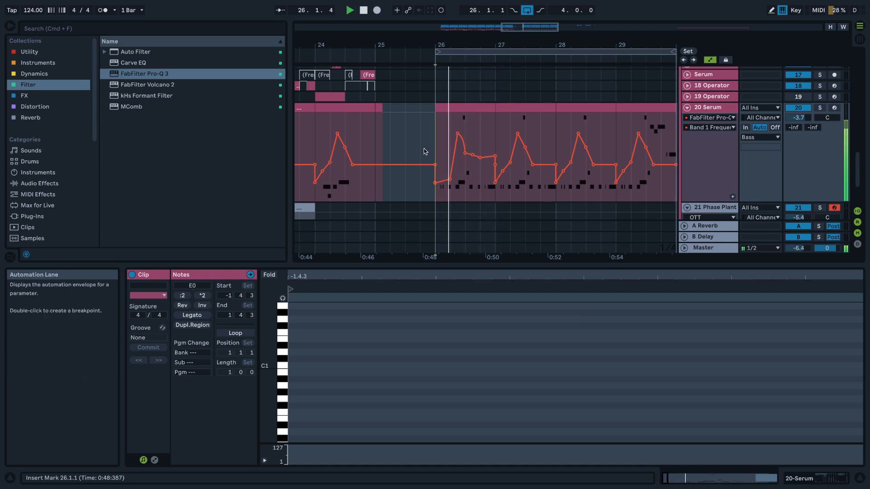
{"action": "key", "text": "space"}
{"action": "key", "text": "space"}
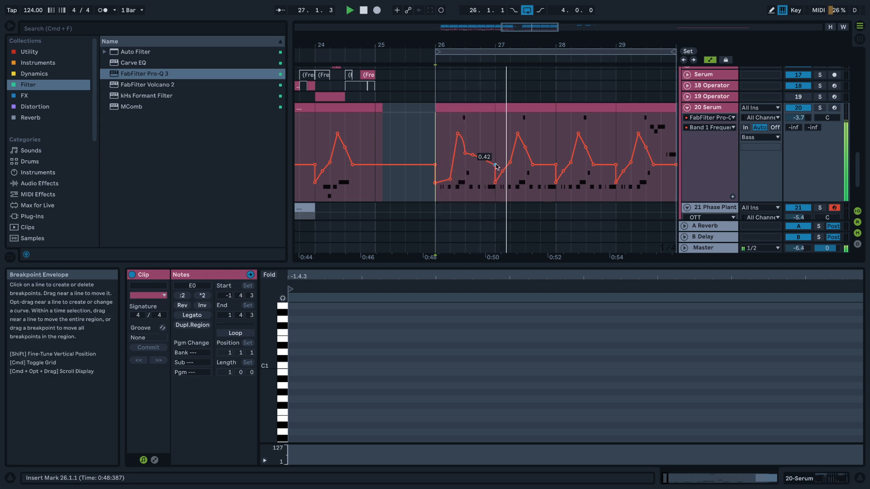
- Hold bar 27's frequency peak high until 27.4.1, drop it there to 0.56, and let it fall towards bar 28
{"action": "left_click", "coordinate": [518, 177]}
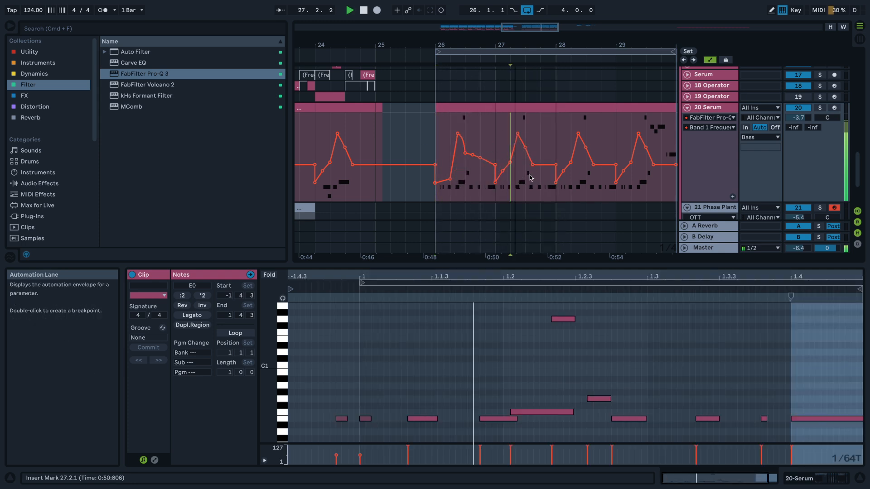
{"action": "left_click_drag", "start_coordinate": [529, 155], "coordinate": [532, 123]}
{"action": "key", "text": "space"}
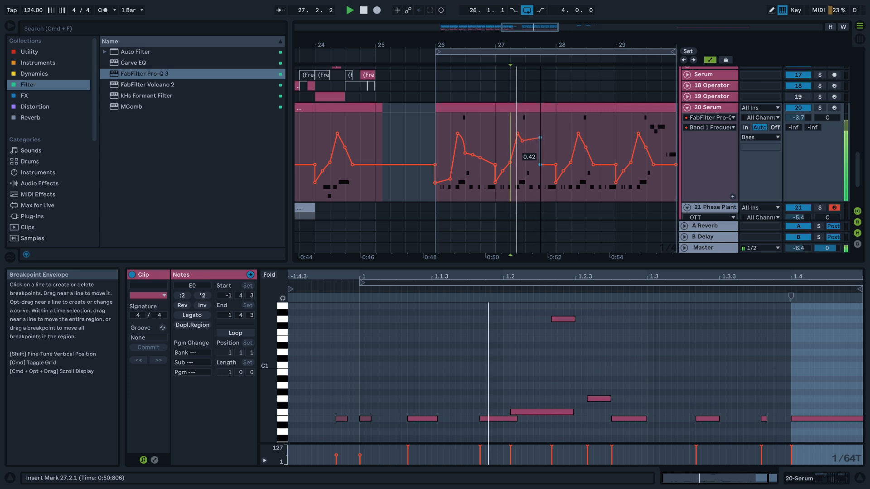
{"action": "left_click_drag", "start_coordinate": [541, 165], "coordinate": [555, 146]}
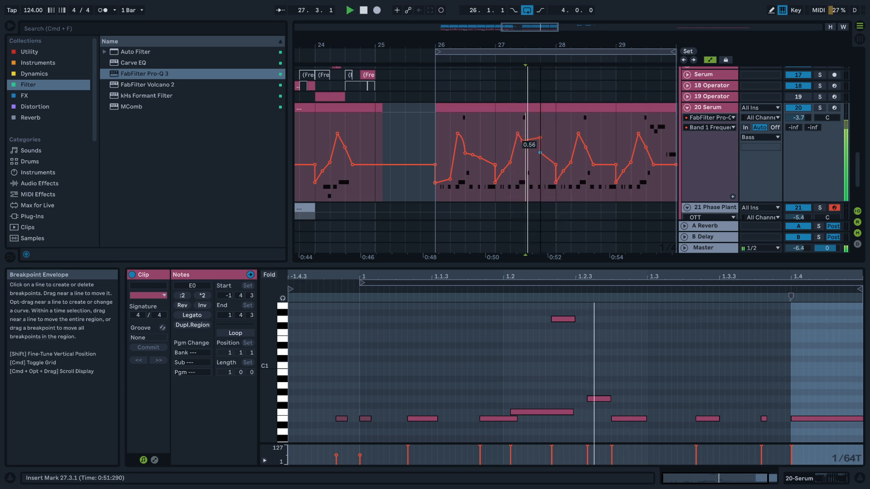
{"action": "key", "text": "space"}
{"action": "key", "text": "space"}
- Add a sharp dip to about 0.39 in bar 27's frequency curve just after 27.2.1 and replay from 27.1.1
{"action": "left_click_drag", "start_coordinate": [502, 171], "coordinate": [502, 173]}
{"action": "key", "text": "space"}
{"action": "key", "text": "space"}
{"action": "left_click", "coordinate": [507, 197]}
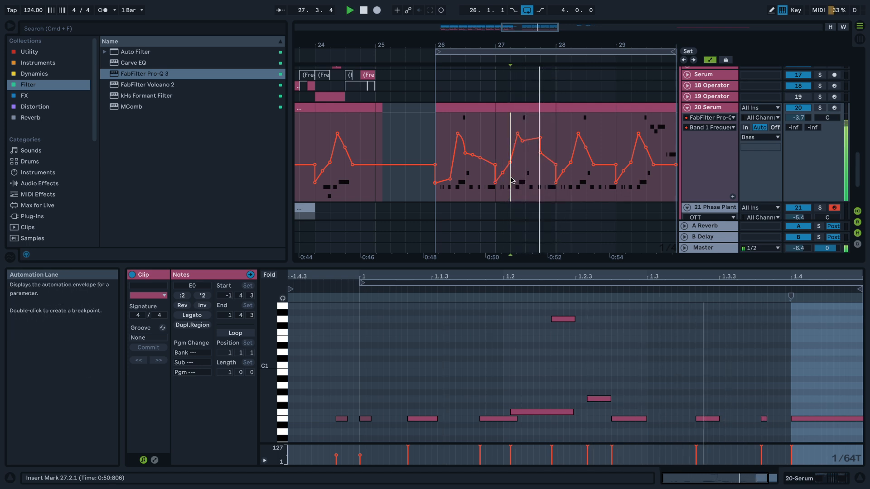
{"action": "left_click_drag", "start_coordinate": [524, 139], "coordinate": [518, 167]}
{"action": "key", "text": "space"}
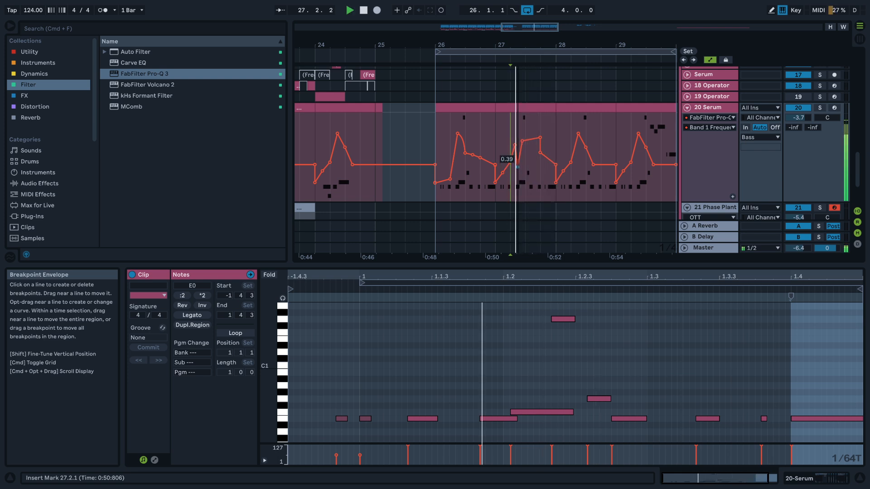
{"action": "key", "text": "space"}
{"action": "key", "text": "space"}
{"action": "left_click", "coordinate": [489, 198]}
{"action": "key", "text": "space"}
{"action": "key", "text": "space"}
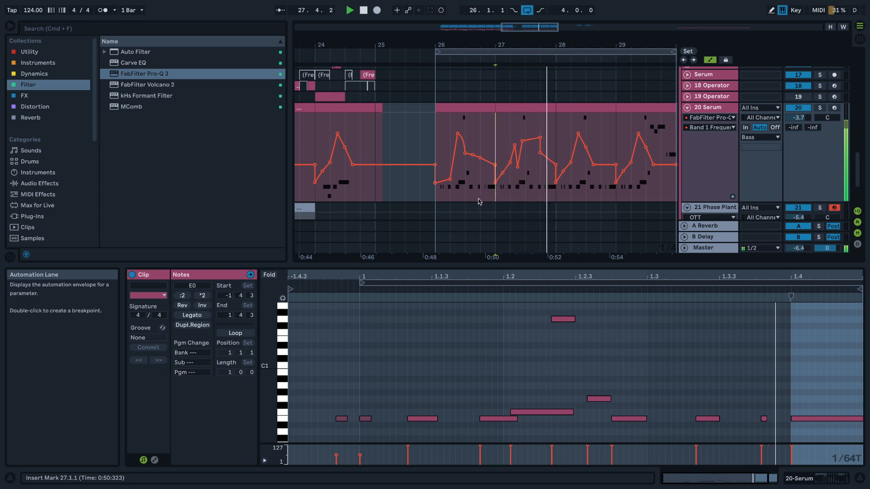
- Raise the frequency curve between 26.1.1 and 26.2.1 to a flat 0.37 while replaying from bar 26
{"action": "left_click", "coordinate": [437, 206]}
{"action": "key", "text": "space"}
{"action": "key", "text": "space"}
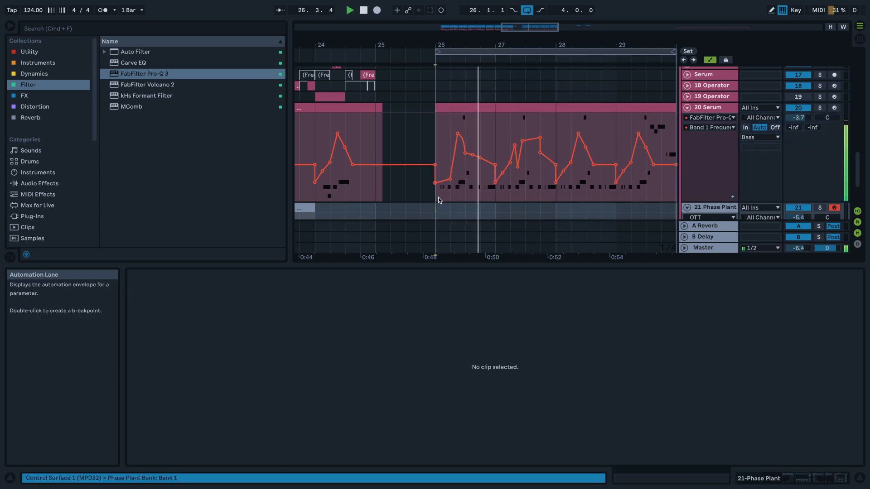
{"action": "key", "text": "space"}
{"action": "key", "text": "space"}
{"action": "mouse_move", "coordinate": [441, 182]}
{"action": "left_mouse_down"}
{"action": "mouse_move", "coordinate": [442, 163]}
{"action": "mouse_move", "coordinate": [450, 168]}
{"action": "left_mouse_up"}
{"action": "key", "text": "space"}
{"action": "key", "text": "space"}
{"action": "key", "text": "space"}
{"action": "key", "text": "space"}
{"action": "key", "text": "space"}
{"action": "key", "text": "space"}
{"action": "key", "text": "space"}
{"action": "key", "text": "space"}
{"action": "key", "text": "space"}
{"action": "key", "text": "space"}
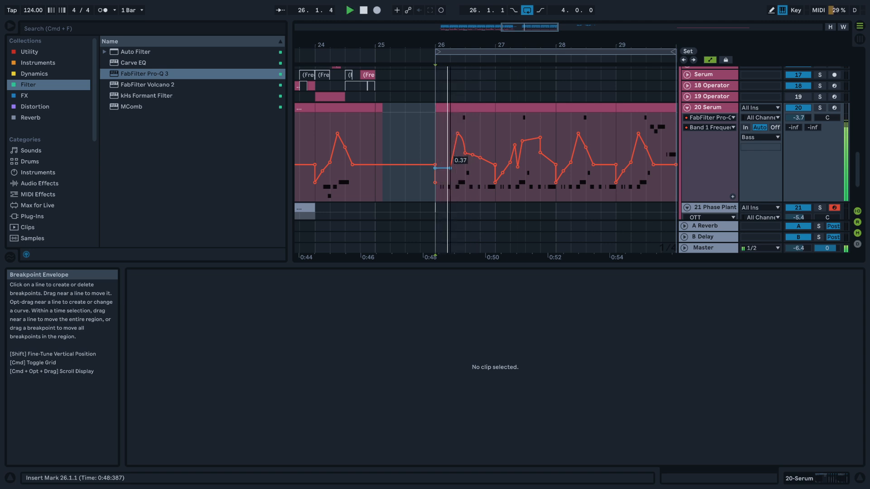
- Raise bar 26's flat opening segment further and reshape the second half into a rise towards 27.1.1
{"action": "left_click_drag", "start_coordinate": [443, 167], "coordinate": [442, 164]}
{"action": "key", "text": "space"}
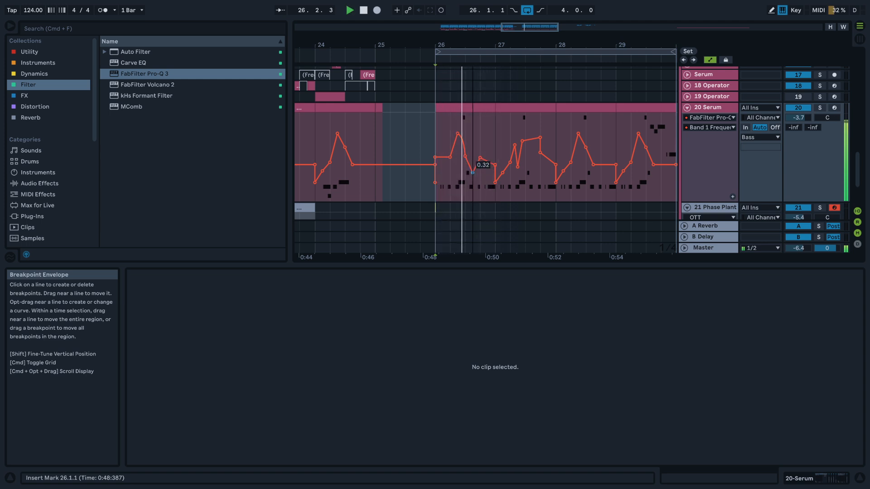
{"action": "left_click_drag", "start_coordinate": [472, 173], "coordinate": [472, 147]}
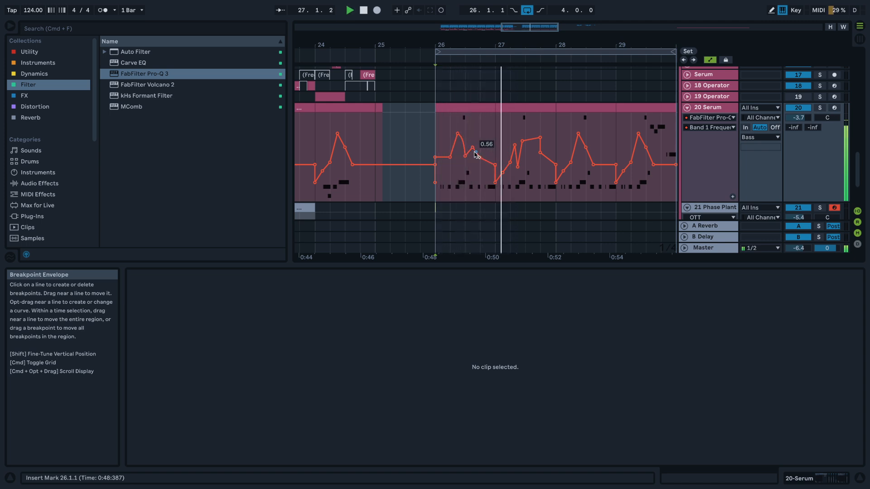
{"action": "left_click_drag", "start_coordinate": [480, 162], "coordinate": [495, 141]}
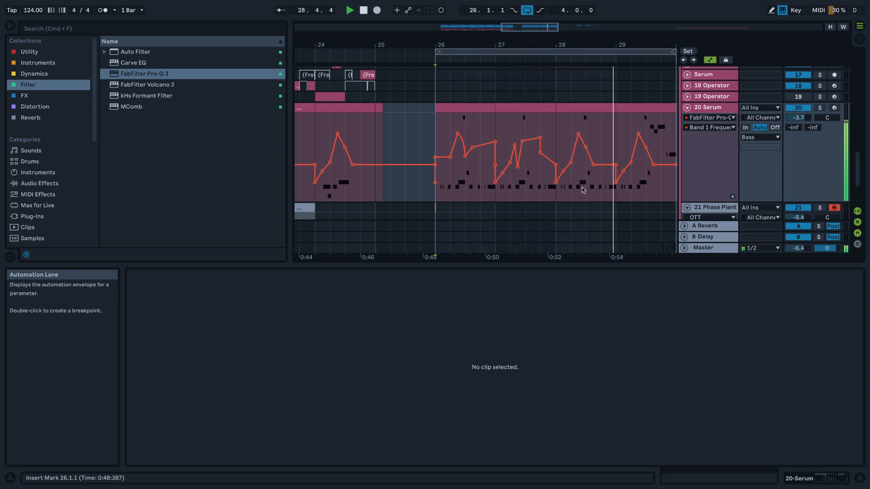
- Fit the whole arrangement in view, hide the automation lanes, and close the clip detail view
{"action": "key", "text": "w"}
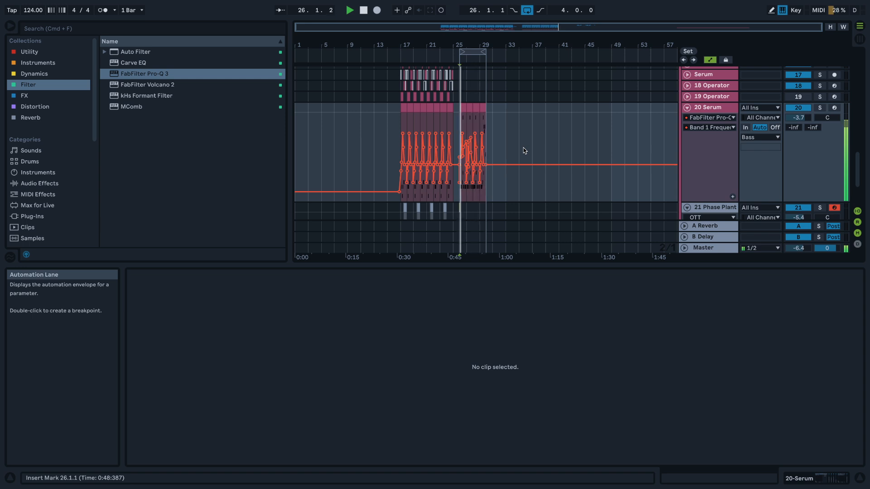
{"action": "key", "text": "a"}
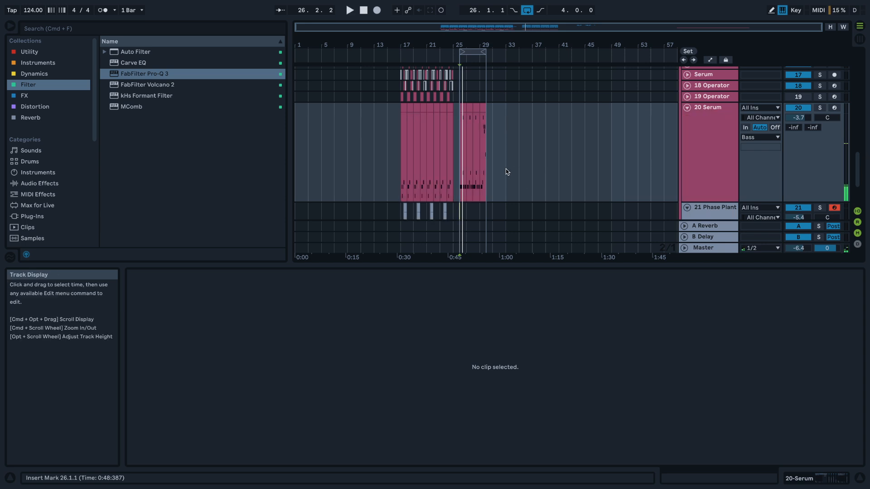
{"action": "scroll", "coordinate": [497, 175], "scroll_direction": "up", "scroll_amount": 5}
{"action": "scroll", "coordinate": [488, 182], "scroll_direction": "up", "scroll_amount": 5}
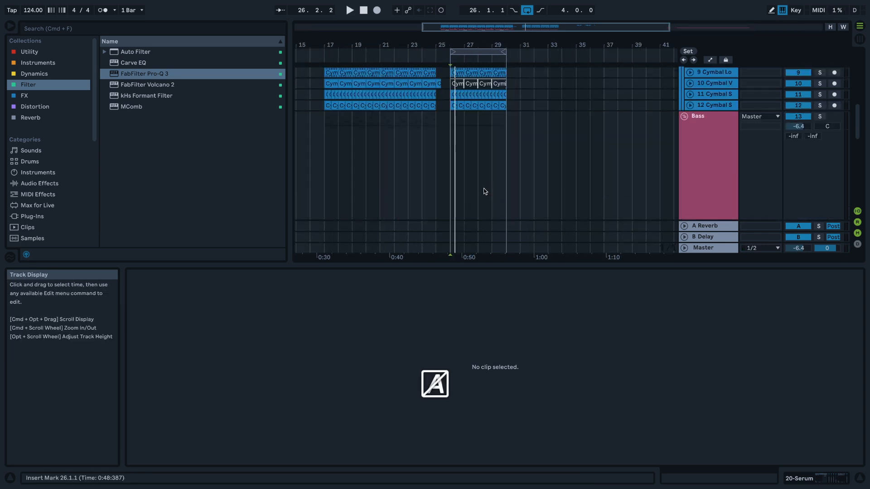
{"action": "double_click", "coordinate": [518, 264]}
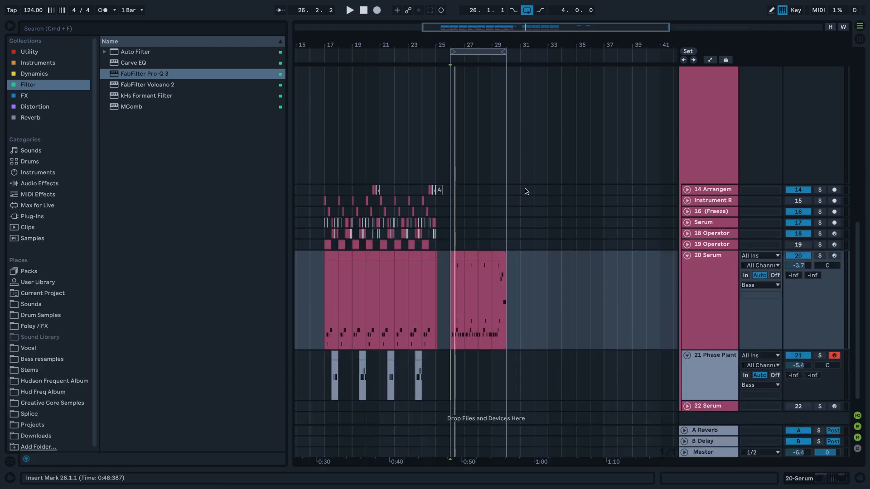
- Move the two-bar group of kick and snare clips at bar 32 to start at 30.1.1 and play it
{"action": "scroll", "coordinate": [526, 189], "scroll_direction": "up", "scroll_amount": 5}
{"action": "scroll", "coordinate": [542, 118], "scroll_direction": "up", "scroll_amount": 3}
{"action": "left_click_drag", "start_coordinate": [537, 116], "coordinate": [566, 177]}
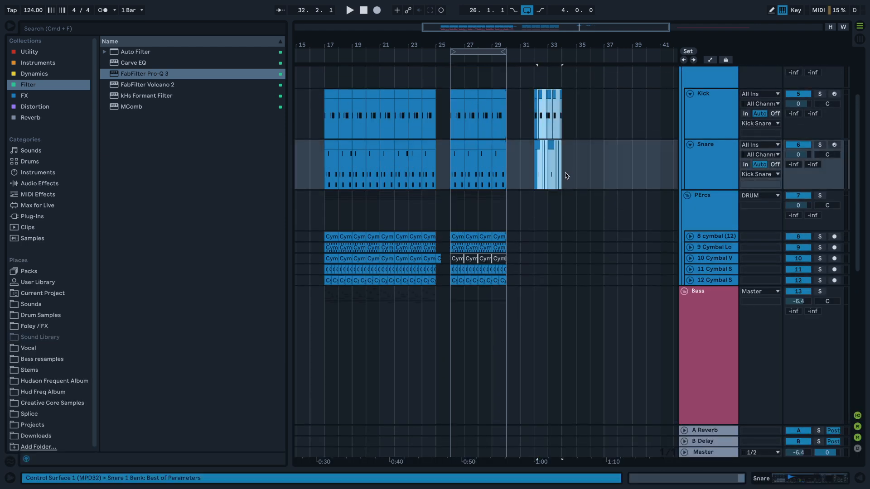
{"action": "key", "text": "Delete"}
{"action": "left_click", "coordinate": [527, 134]}
{"action": "key", "text": "super+z"}
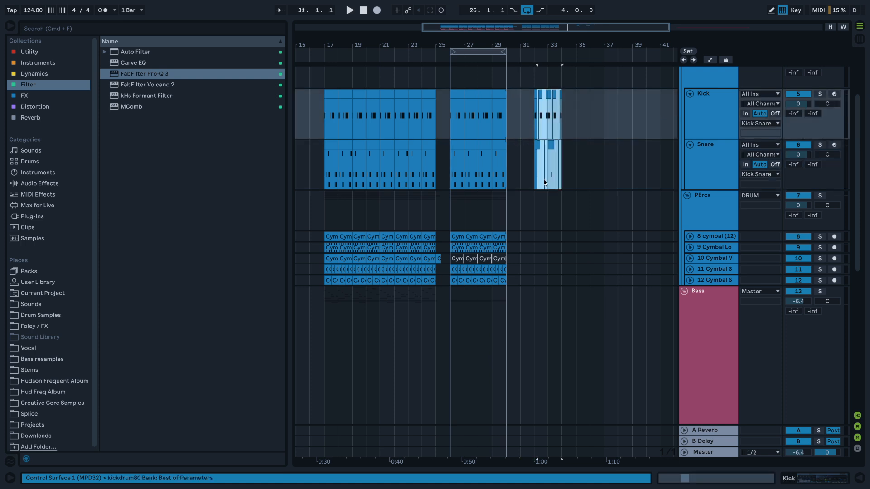
{"action": "left_click_drag", "start_coordinate": [508, 136], "coordinate": [535, 145]}
{"action": "key", "text": "space"}
{"action": "key", "text": "space"}
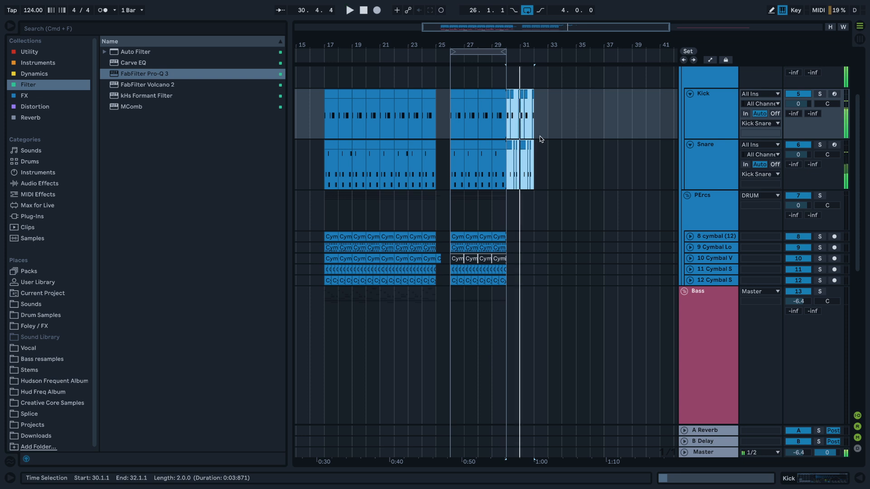
- Copy the bar 26 cymbal clips on tracks 8 to 12 into bars 30 and 31 and play them
{"action": "left_click", "coordinate": [455, 236]}
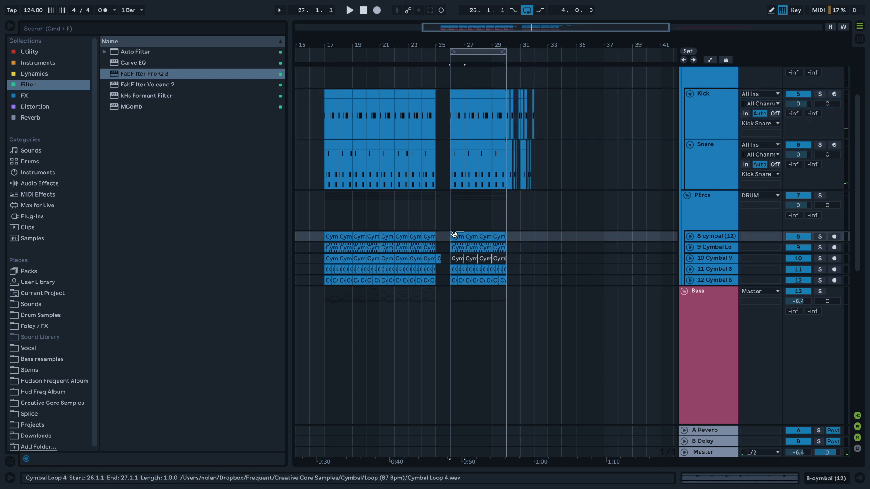
{"action": "left_click", "coordinate": [462, 281], "text": "shift"}
{"action": "left_click", "coordinate": [515, 237]}
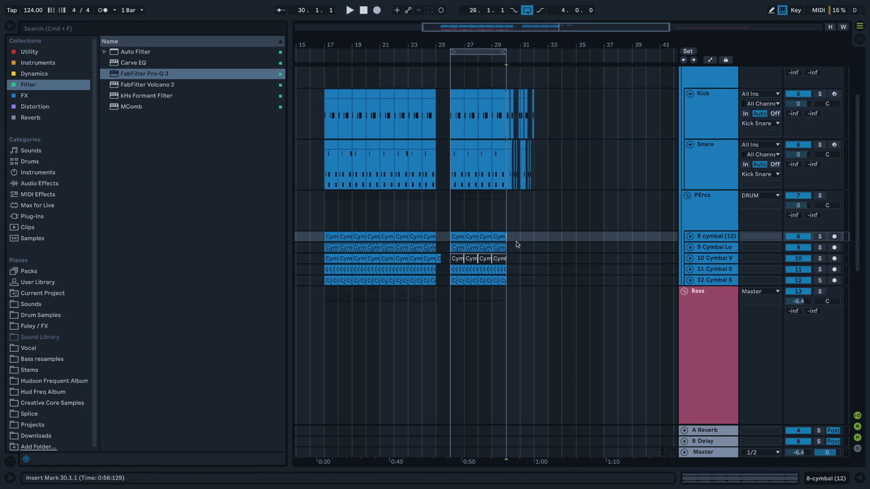
{"action": "key", "text": "super+v"}
{"action": "key", "text": "space"}
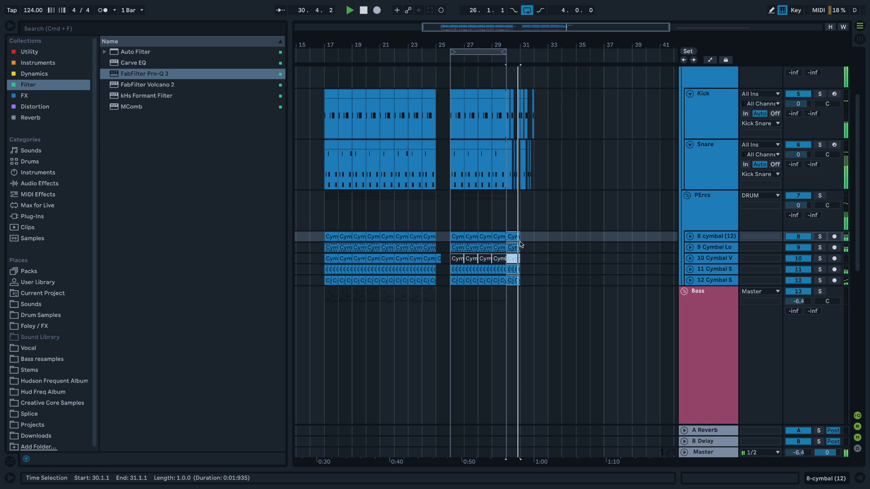
{"action": "key", "text": "super+v"}
{"action": "key", "text": "space"}
{"action": "key", "text": "v"}
- Copy the bar 26 clip on track 20 Serum to 30.1.1 and play it
{"action": "scroll", "coordinate": [523, 246], "scroll_direction": "down", "scroll_amount": 10}
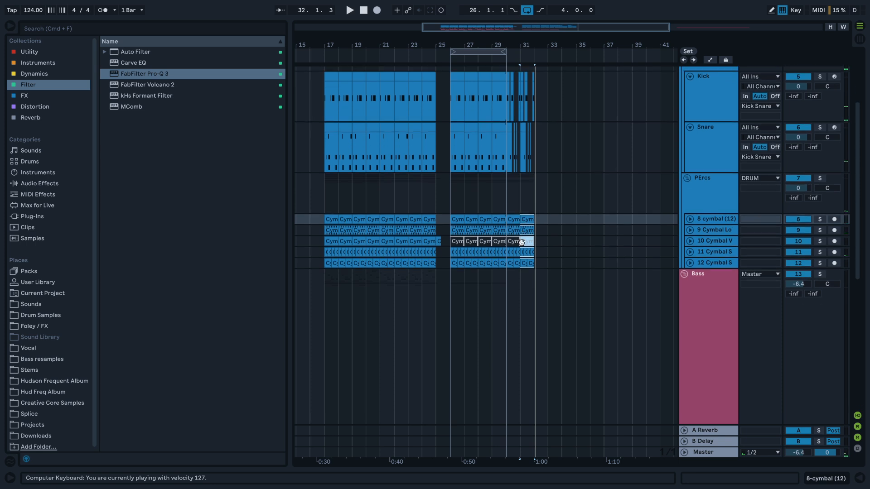
{"action": "left_click", "coordinate": [454, 245]}
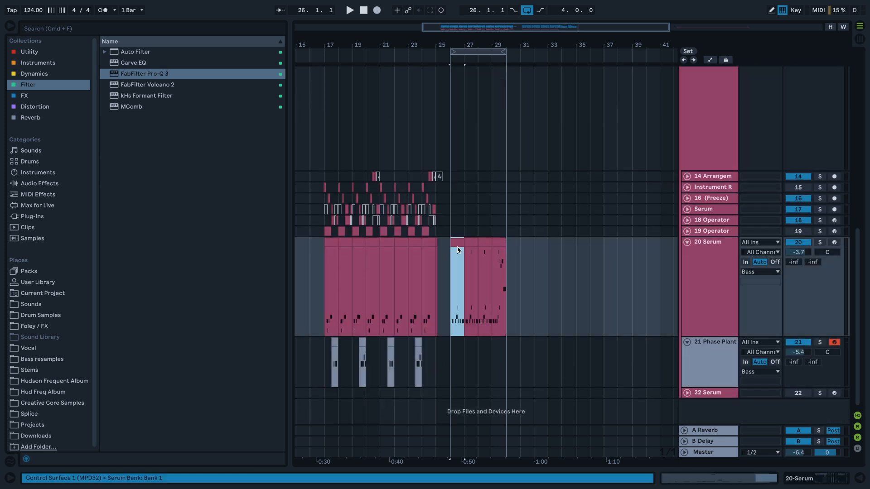
{"action": "left_click", "coordinate": [508, 258]}
{"action": "key", "text": "space"}
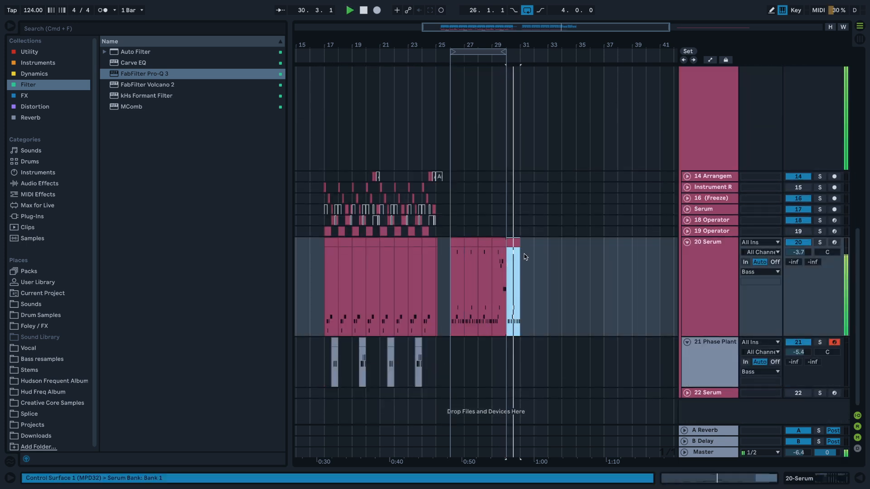
{"action": "key", "text": "space"}
{"action": "key", "text": "space"}
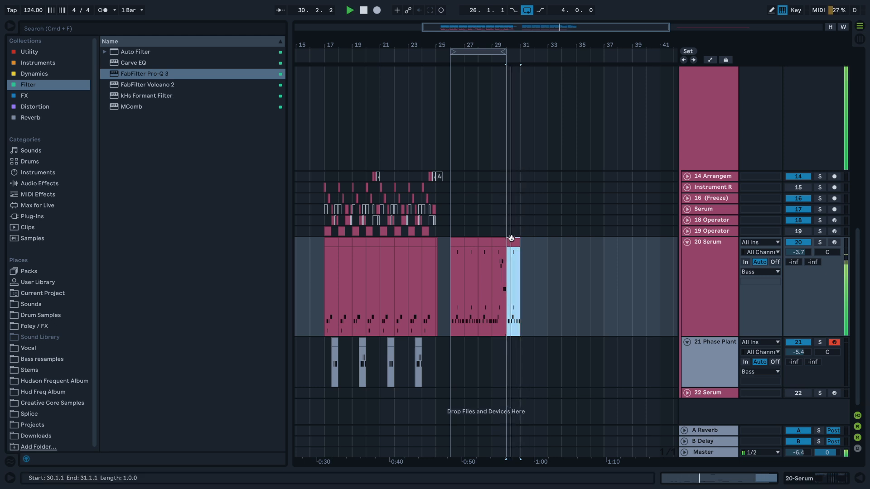
{"action": "key", "text": "space"}
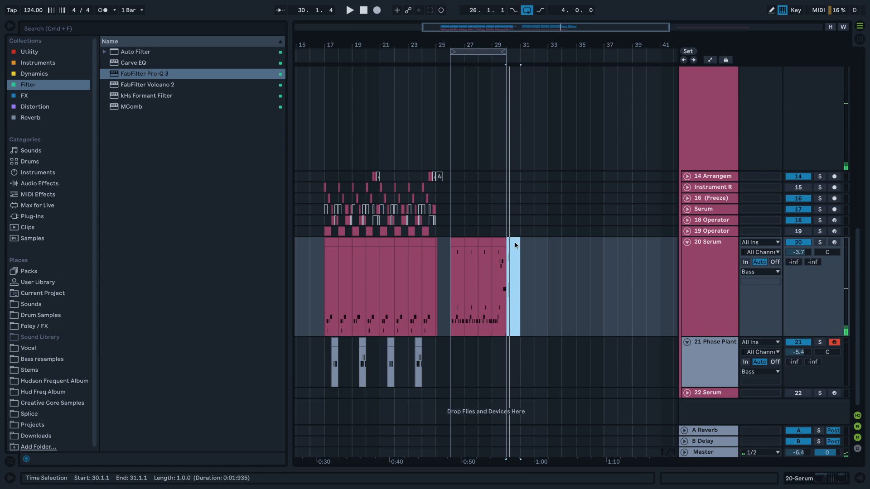
{"action": "left_click", "coordinate": [464, 327]}
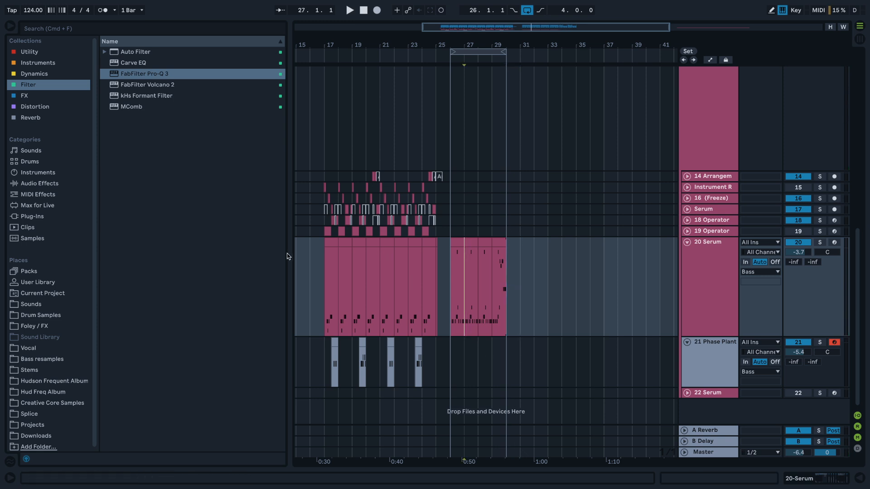
- Solo track 17 Serum and play its frozen clips from 17.3.1
{"action": "scroll", "coordinate": [334, 218], "scroll_direction": "up", "scroll_amount": 8}
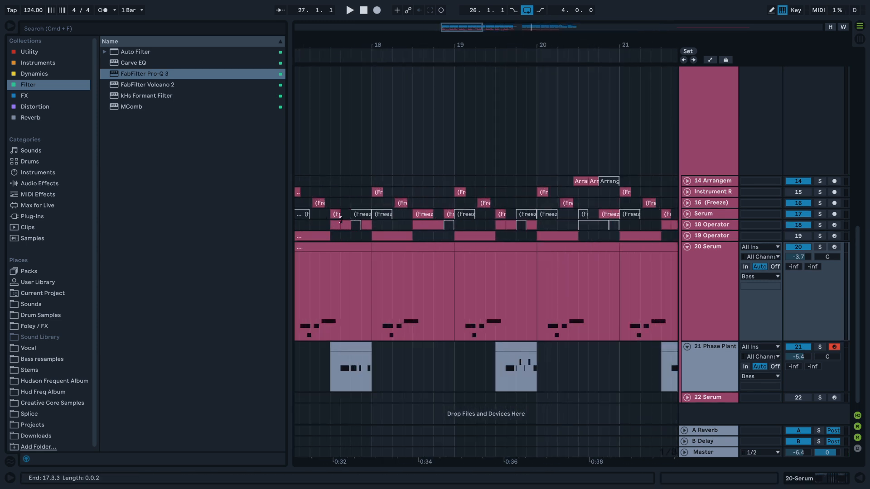
{"action": "left_click", "coordinate": [334, 213]}
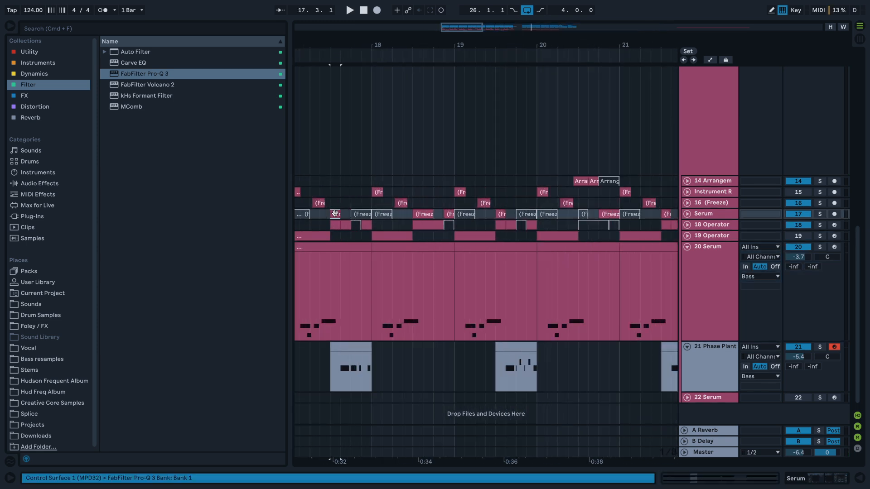
{"action": "left_click", "coordinate": [819, 215]}
{"action": "key", "text": "space"}
- Unsolo track 17 Serum, copy its frozen clip at 18.3.1 to 26.1.1, and play it against the bassline
{"action": "left_click", "coordinate": [434, 213]}
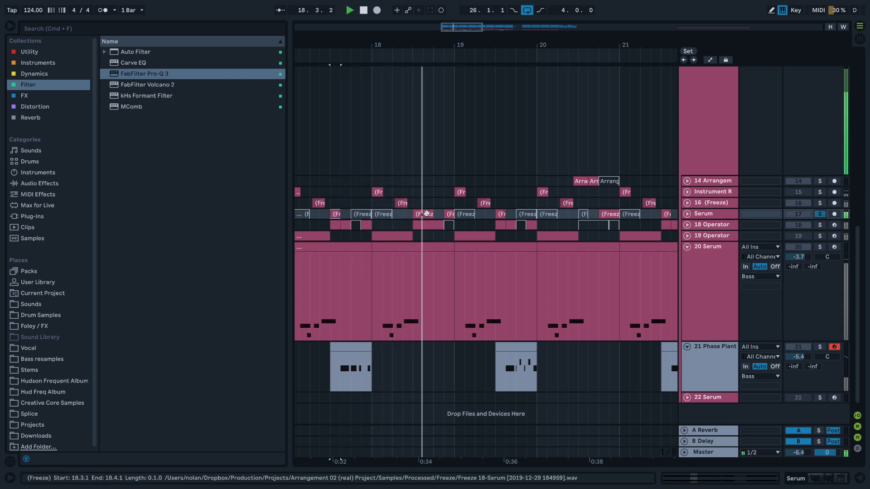
{"action": "left_click", "coordinate": [822, 214]}
{"action": "scroll", "coordinate": [569, 220], "scroll_direction": "down", "scroll_amount": 10}
{"action": "left_click", "coordinate": [580, 217]}
{"action": "key", "text": "space"}
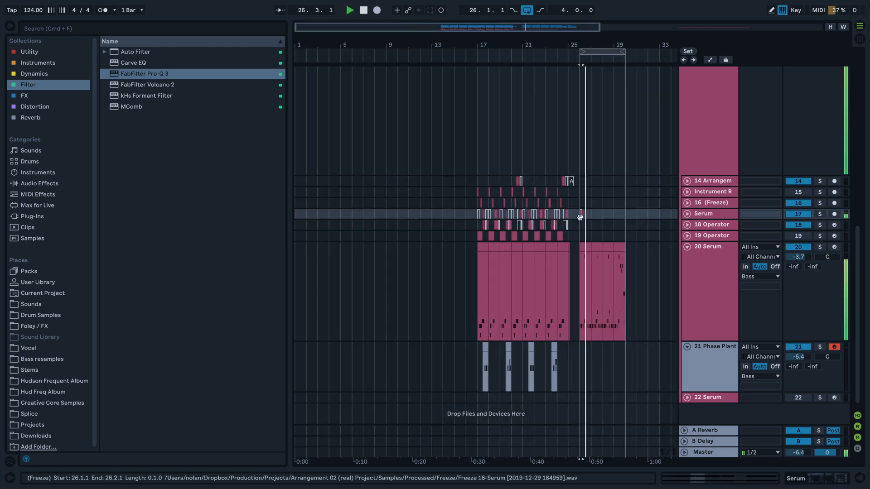
{"action": "key", "text": "space"}
{"action": "key", "text": "space"}
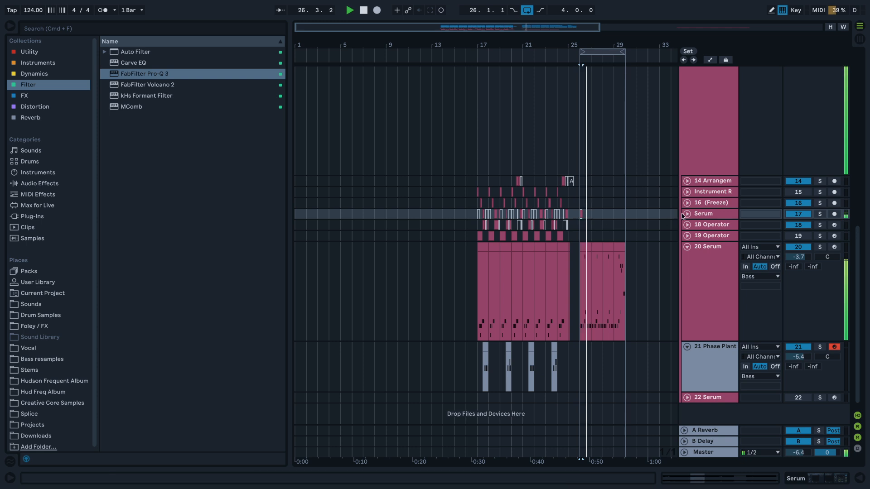
{"action": "key", "text": "space"}
- Unfold track 17 Serum and play the arrangement from 26.1.1
{"action": "key", "text": "u"}
{"action": "scroll", "coordinate": [617, 228], "scroll_direction": "up", "scroll_amount": 8}
{"action": "key", "text": "space"}
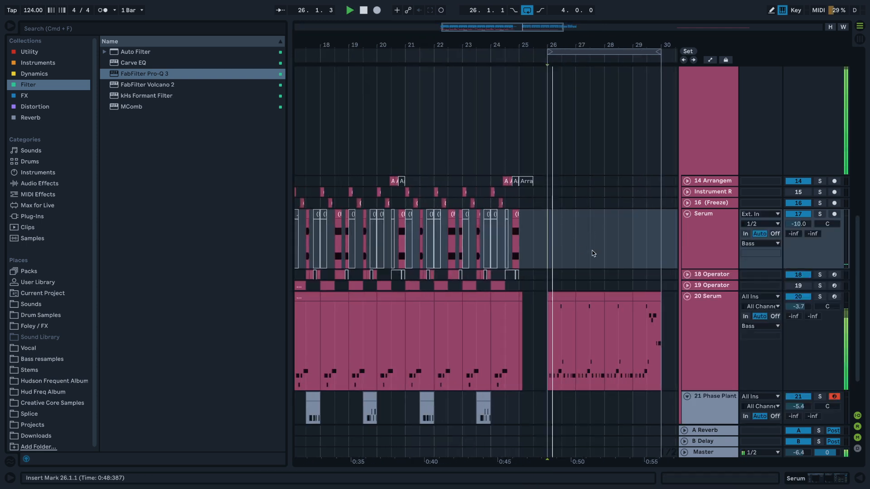
{"action": "scroll", "coordinate": [581, 249], "scroll_direction": "up", "scroll_amount": 2}
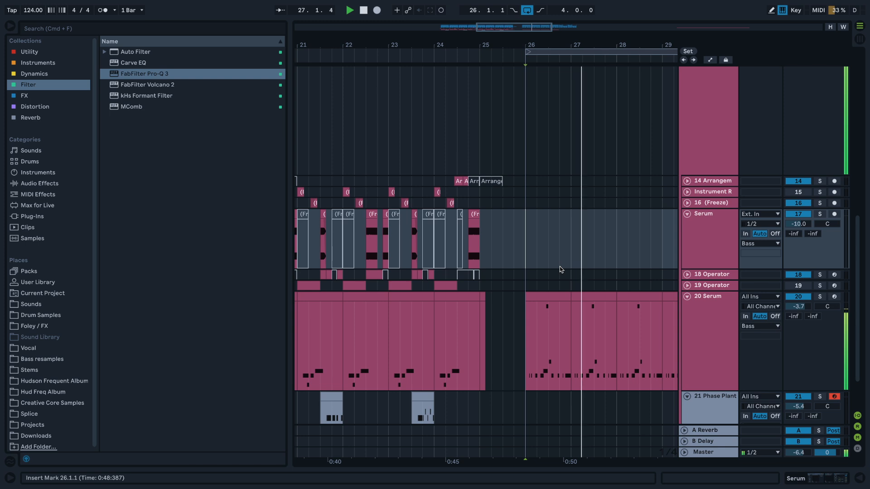
- Solo track 20 Serum and listen to its bassline from 26.1.1
{"action": "left_click", "coordinate": [820, 297]}
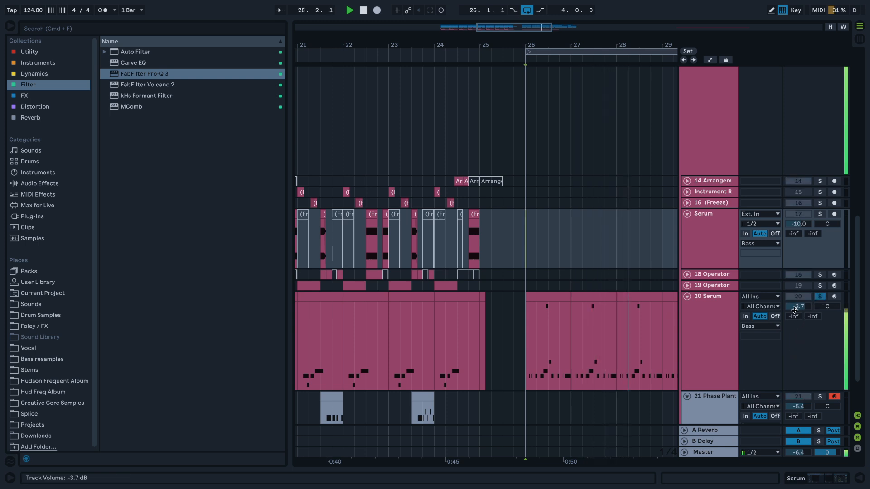
{"action": "left_click", "coordinate": [529, 346]}
{"action": "key", "text": "space"}
{"action": "key", "text": "space"}
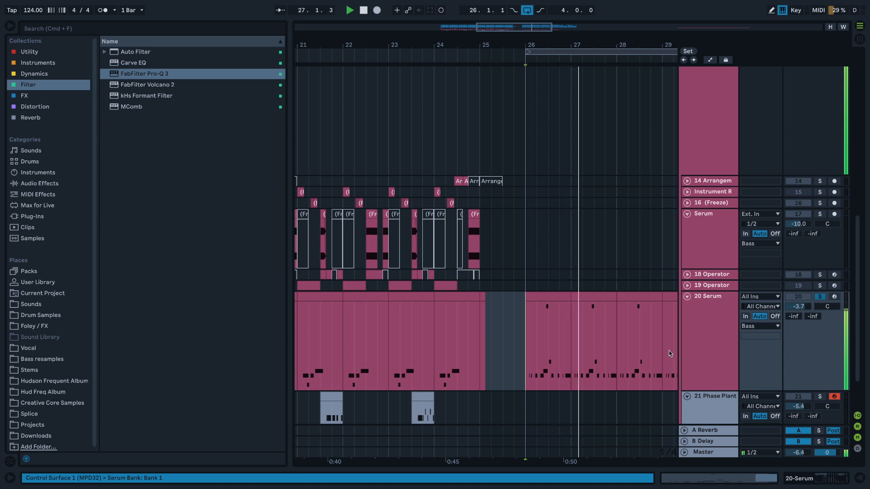
{"action": "scroll", "coordinate": [657, 368], "scroll_direction": "down", "scroll_amount": 3}
{"action": "scroll", "coordinate": [628, 350], "scroll_direction": "down", "scroll_amount": 5}
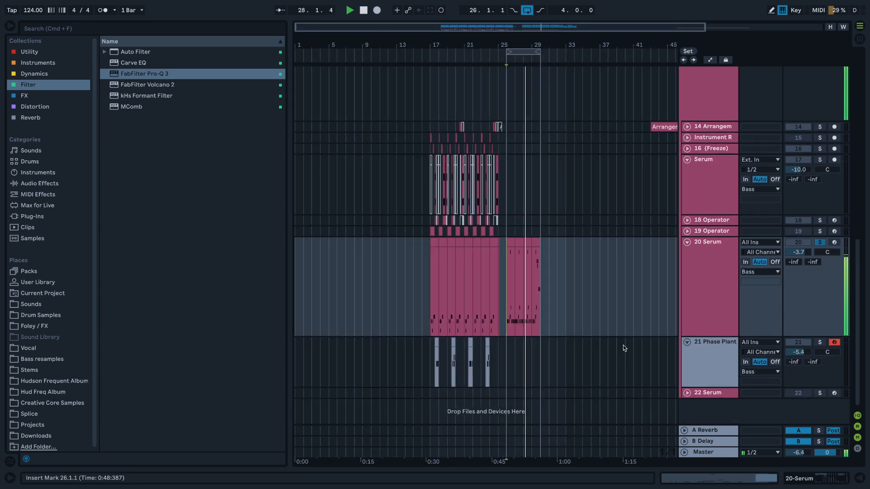
{"action": "scroll", "coordinate": [613, 351], "scroll_direction": "up", "scroll_amount": 3}
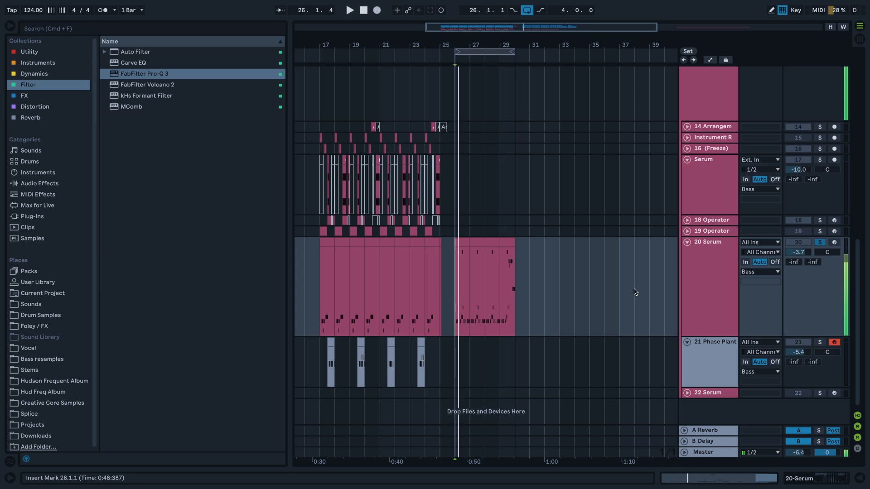
{"action": "key", "text": "space"}
- Insert a new MIDI track below track 20 Serum and load an Operator instrument onto it
{"action": "left_click", "coordinate": [688, 281]}
{"action": "key", "text": "super+shift+t"}
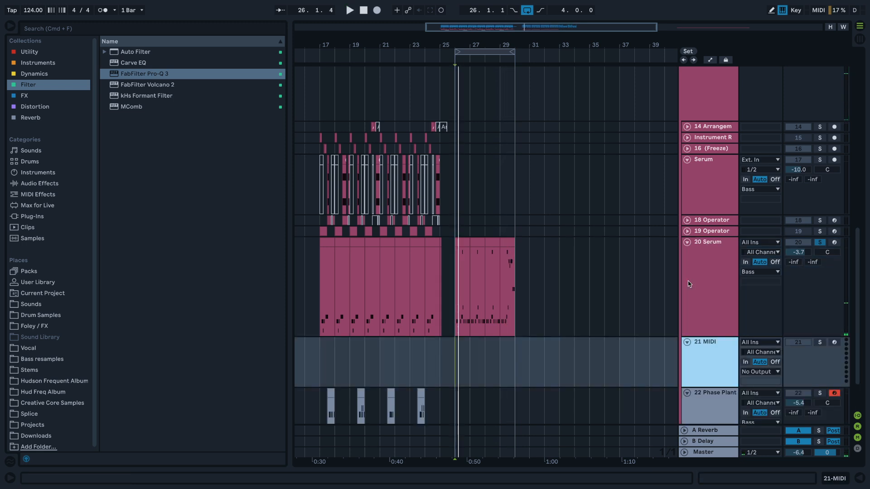
{"action": "left_click", "coordinate": [53, 77]}
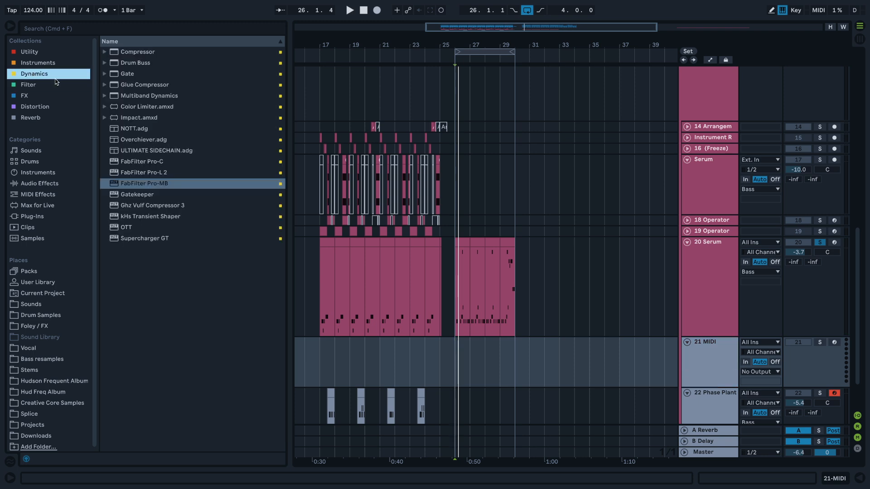
{"action": "left_click", "coordinate": [141, 88]}
{"action": "left_click", "coordinate": [38, 54]}
{"action": "left_click", "coordinate": [41, 62]}
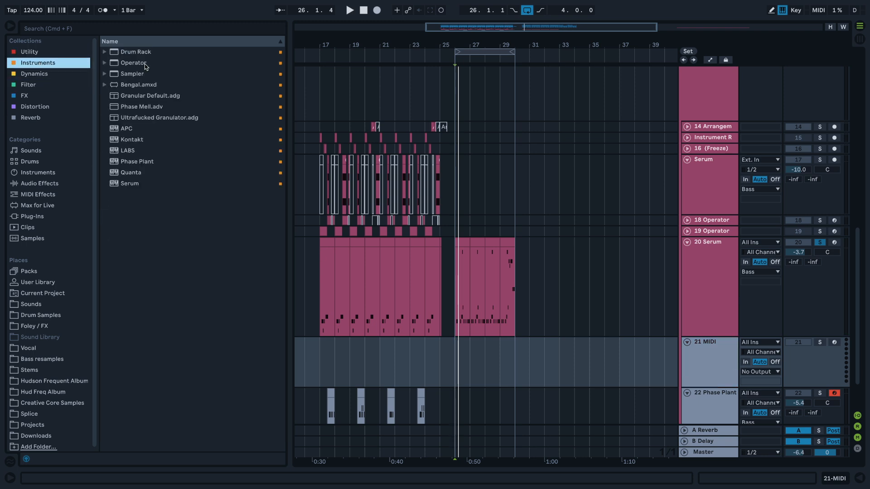
{"action": "left_click_drag", "start_coordinate": [126, 62], "coordinate": [548, 339]}
{"action": "left_click_drag", "start_coordinate": [584, 362], "coordinate": [584, 361]}
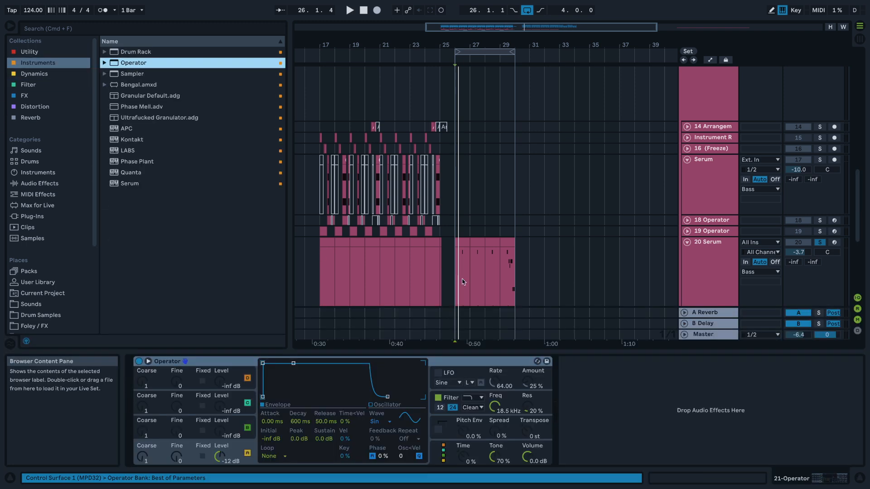
- Copy the four bars of Serum clips from 26.1.1 onto the new Operator track at the same position and play them
{"action": "scroll", "coordinate": [466, 228], "scroll_direction": "down", "scroll_amount": 5}
{"action": "scroll", "coordinate": [467, 131], "scroll_direction": "up", "scroll_amount": 2}
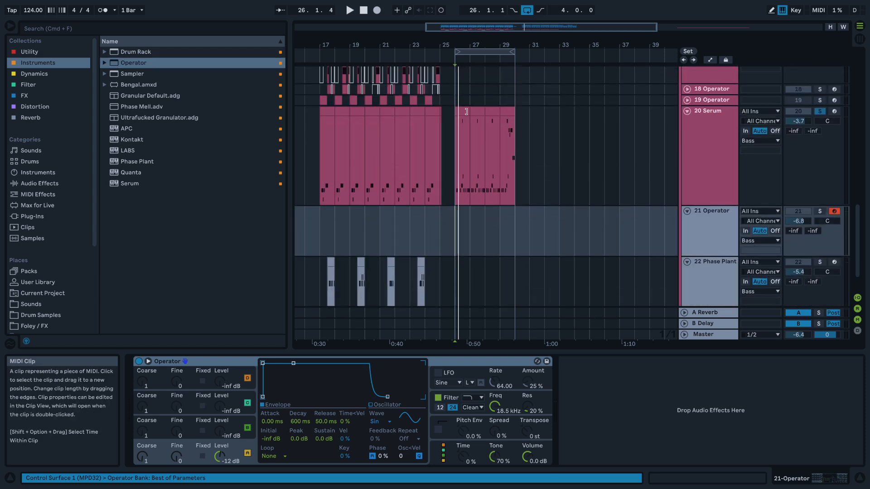
{"action": "left_click", "coordinate": [468, 131]}
{"action": "left_click", "coordinate": [457, 237]}
{"action": "key", "text": "super+v"}
{"action": "key", "text": "space"}
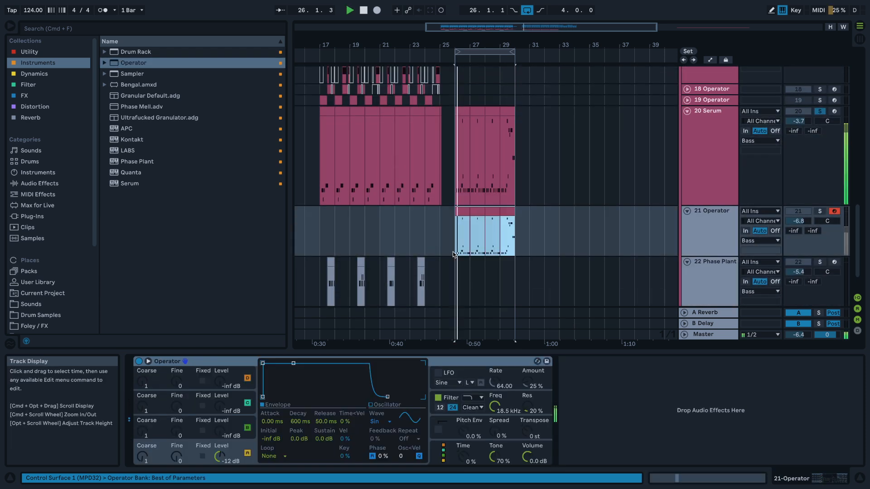
- Solo track 21 Operator, set its track volume to 2.5 dB, and raise the instrument's output volume to 6.0 dB
{"action": "left_click", "coordinate": [820, 211]}
{"action": "left_click_drag", "start_coordinate": [812, 221], "coordinate": [812, 199]}
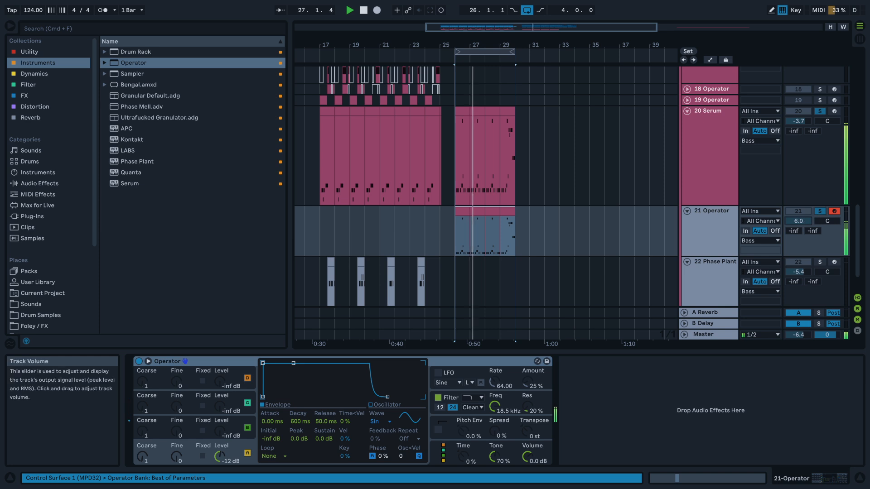
{"action": "left_click_drag", "start_coordinate": [528, 457], "coordinate": [528, 432]}
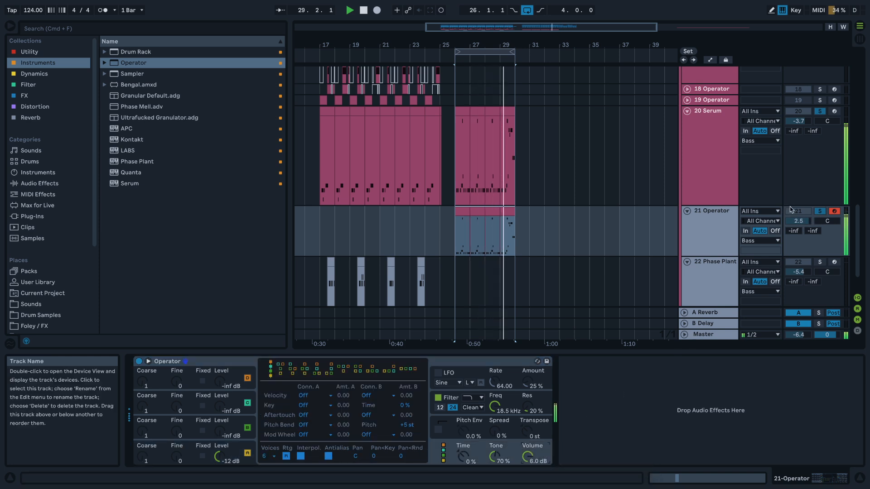
- Unsolo the bass tracks and listen to the Serum and Operator layers together over the bar 26 loop
{"action": "left_click", "coordinate": [821, 213]}
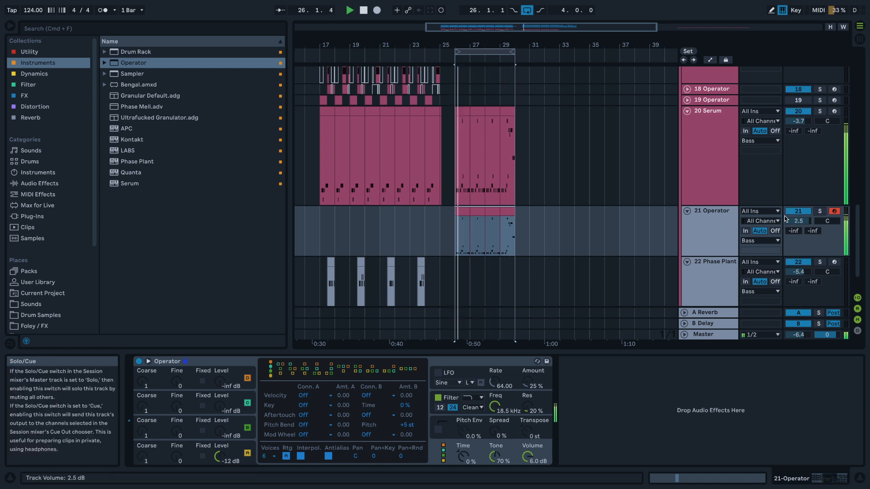
{"action": "scroll", "coordinate": [486, 207], "scroll_direction": "up", "scroll_amount": 1}
{"action": "scroll", "coordinate": [486, 207], "scroll_direction": "up", "scroll_amount": 2}
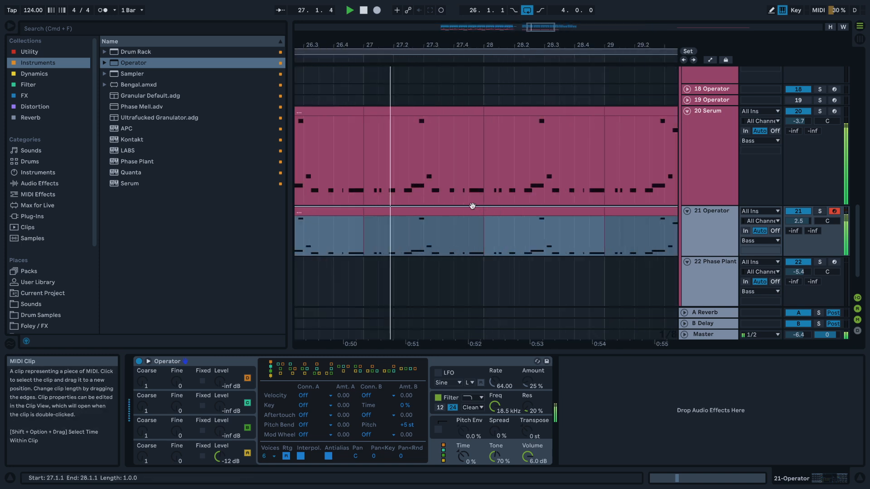
{"action": "scroll", "coordinate": [453, 207], "scroll_direction": "down", "scroll_amount": 5}
{"action": "scroll", "coordinate": [455, 186], "scroll_direction": "up", "scroll_amount": 4}
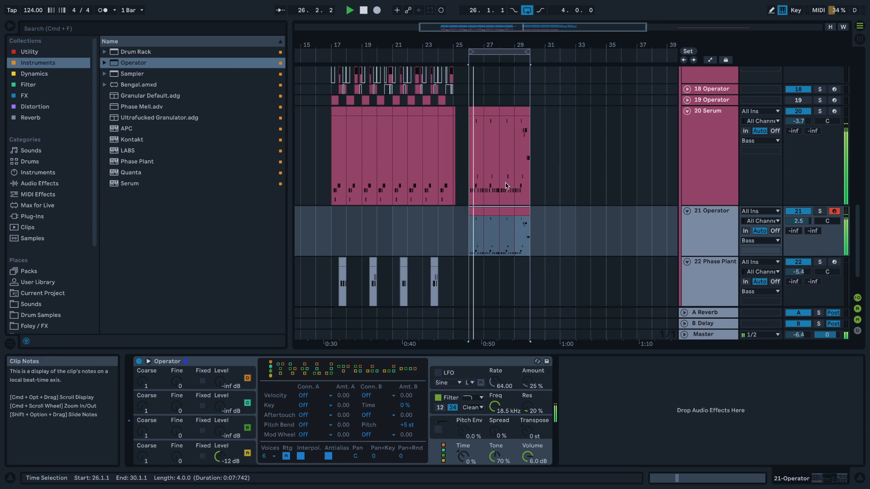
- Solo track 20 Serum, add Disperser from the FX collection after its Glue Compressor, and play the result
{"action": "left_click", "coordinate": [820, 112]}
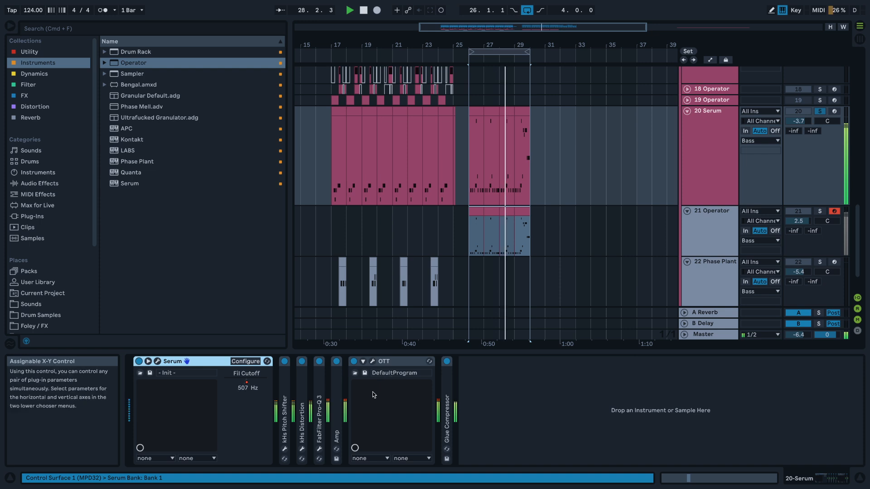
{"action": "key", "text": "space"}
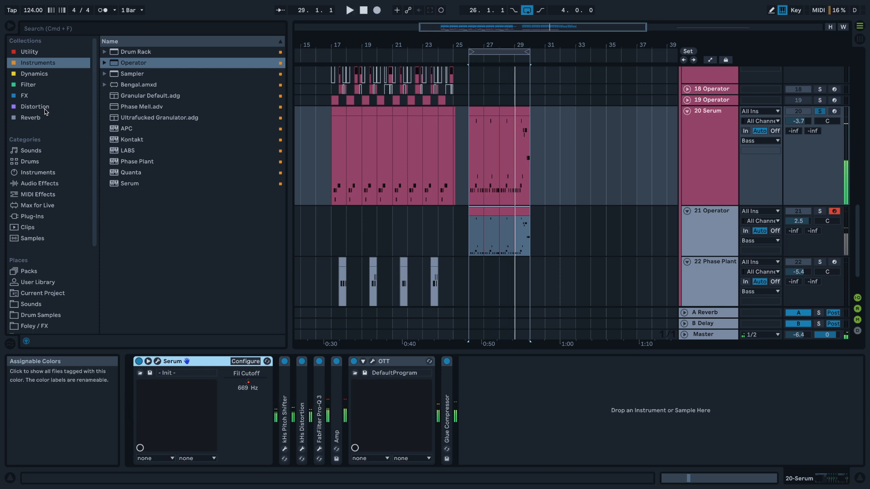
{"action": "left_click", "coordinate": [25, 96]}
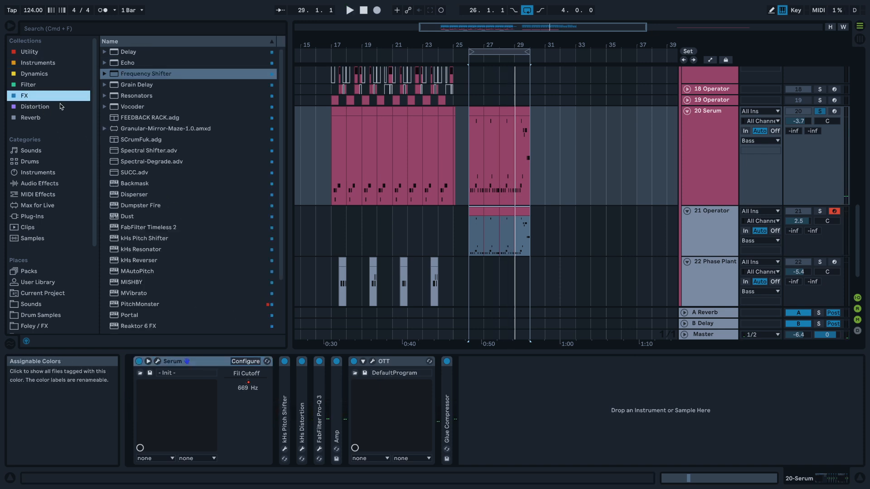
{"action": "left_click", "coordinate": [34, 74]}
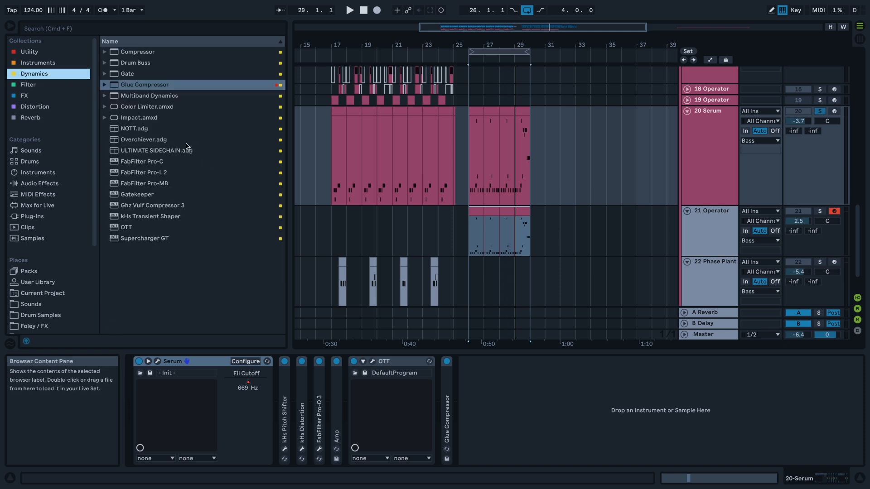
{"action": "left_click", "coordinate": [25, 95]}
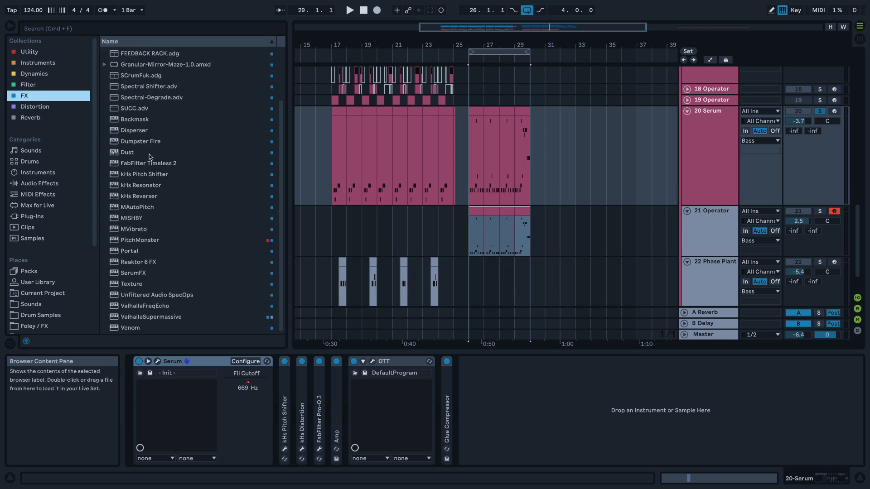
{"action": "left_click", "coordinate": [127, 130]}
{"action": "key", "text": "Return"}
{"action": "key", "text": "space"}
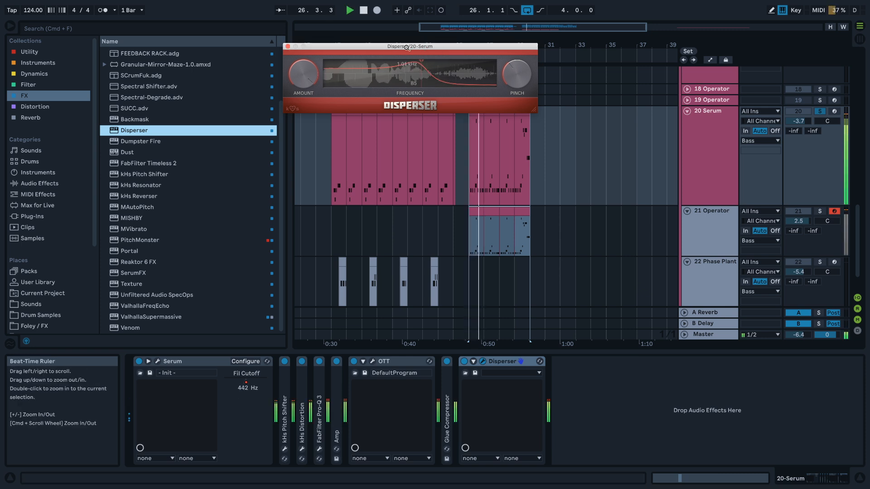
- Adjust Disperser's Amount, unsolo track 20 Serum, and play the full loop
{"action": "left_click_drag", "start_coordinate": [299, 65], "coordinate": [300, 82]}
{"action": "key", "text": "space"}
{"action": "left_click", "coordinate": [820, 105]}
{"action": "key", "text": "space"}
{"action": "left_click", "coordinate": [820, 111]}
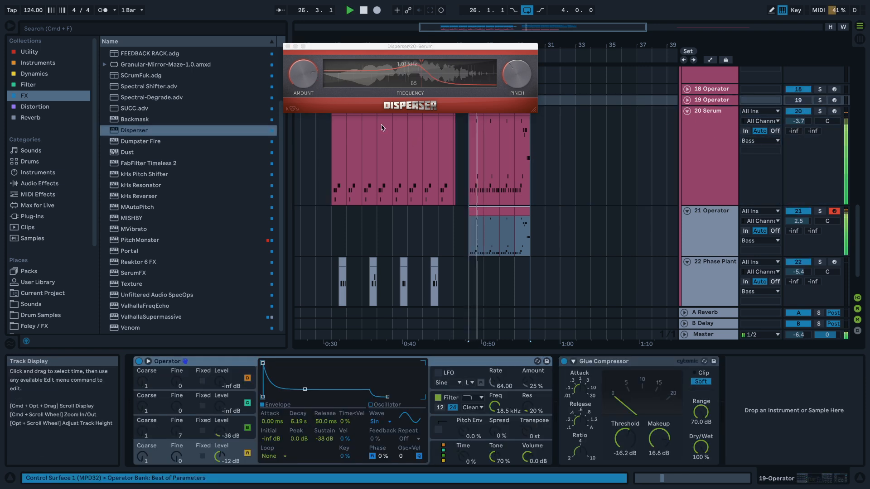
- Set track 21 Operator's volume to -6.8 dB, and solo track 20 Serum over the playing loop
{"action": "left_click", "coordinate": [335, 103]}
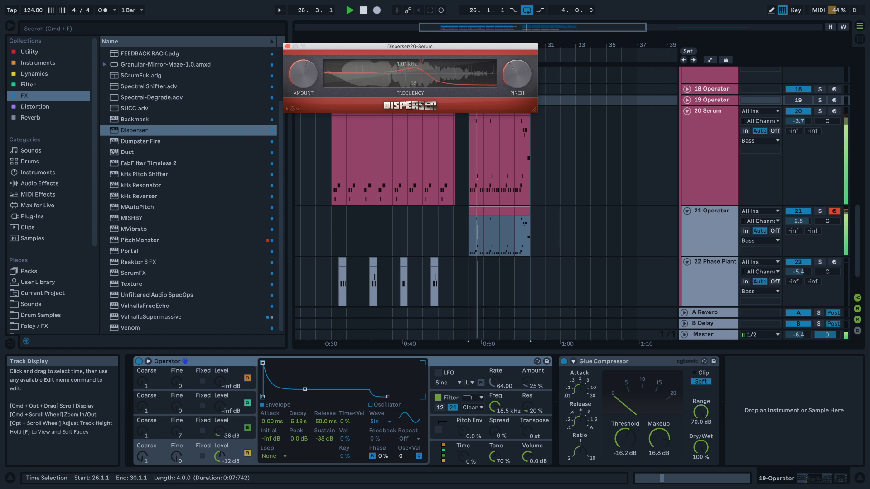
{"action": "left_click_drag", "start_coordinate": [799, 221], "coordinate": [798, 229]}
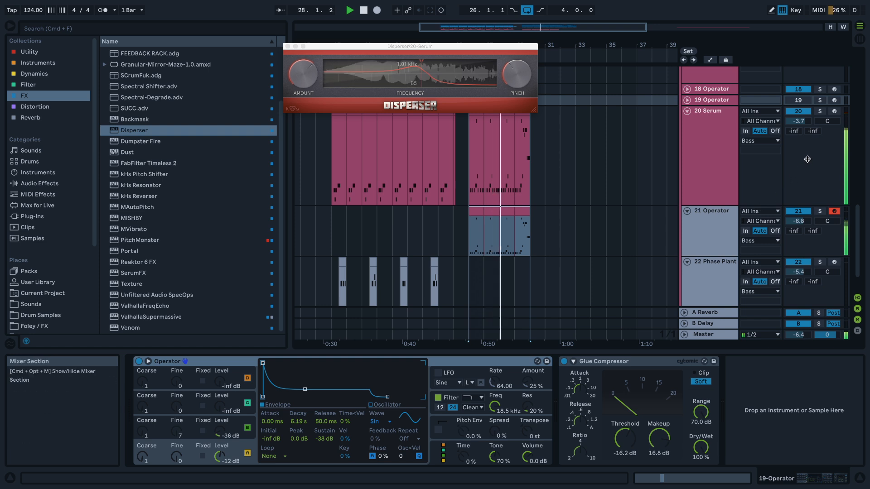
{"action": "left_click", "coordinate": [710, 158]}
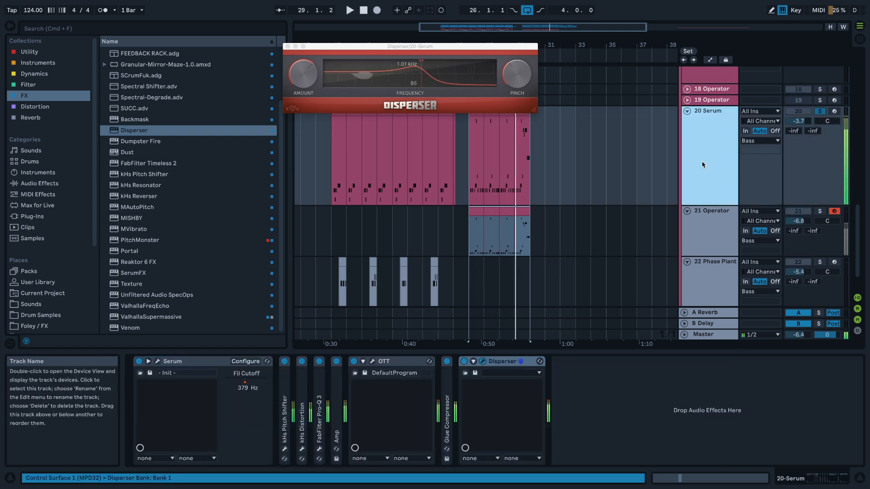
{"action": "key", "text": "space"}
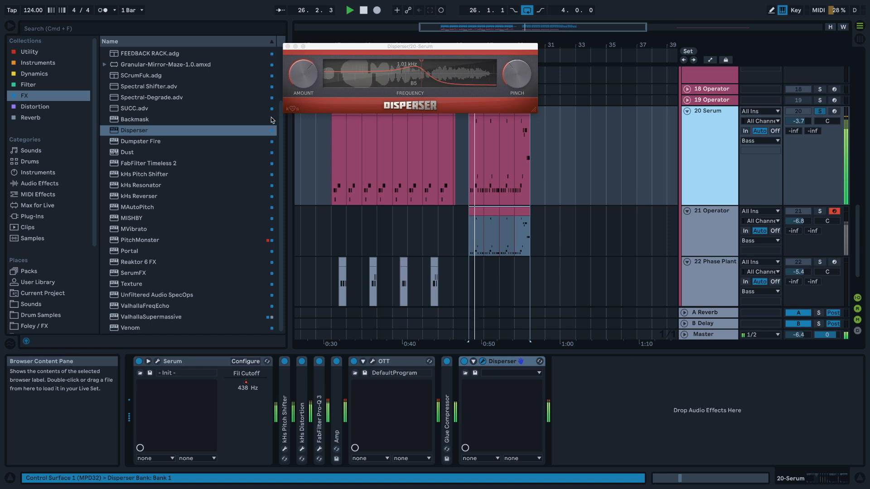
{"action": "left_click", "coordinate": [287, 47]}
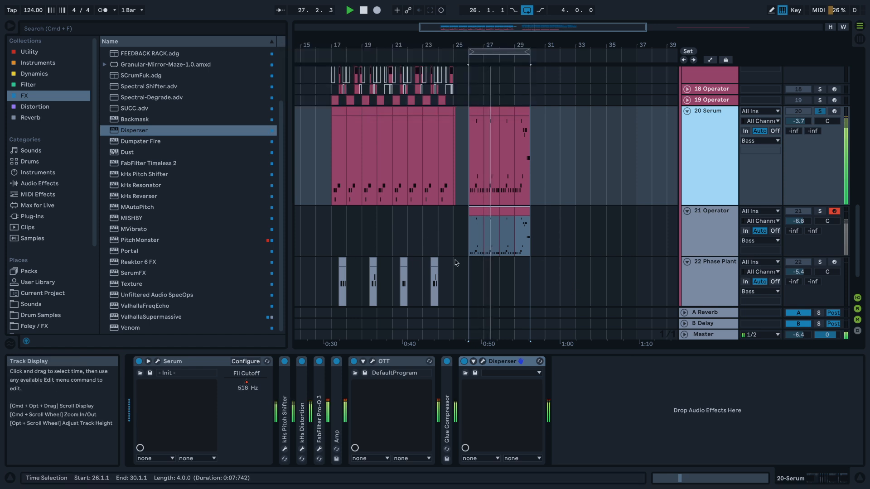
- Add FabFilter Pro-Q 3 after Disperser on track 20 Serum, with an 18 dB/oct low cut at about 78 Hz
{"action": "left_click", "coordinate": [28, 84]}
{"action": "left_click", "coordinate": [177, 74]}
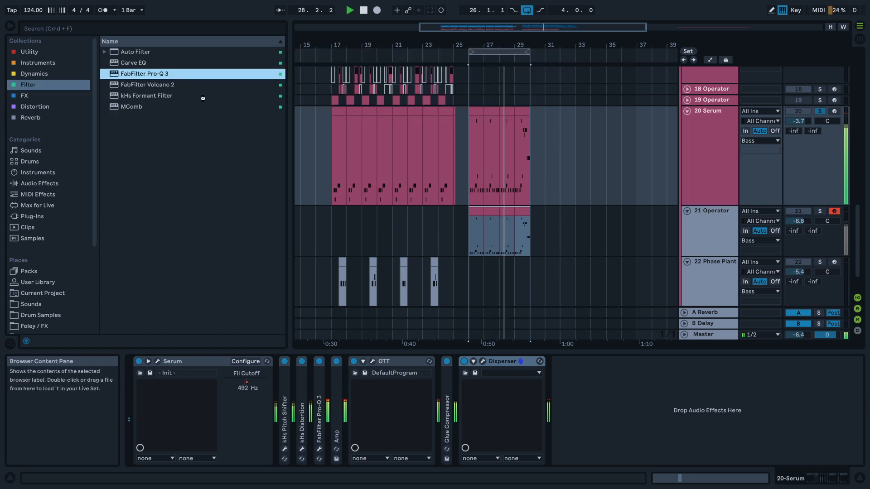
{"action": "double_click", "coordinate": [297, 157]}
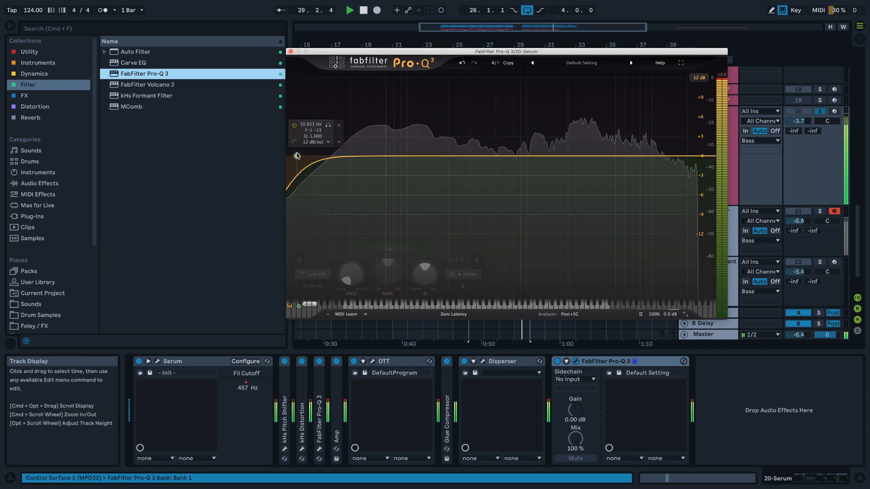
{"action": "left_click_drag", "start_coordinate": [316, 164], "coordinate": [399, 183]}
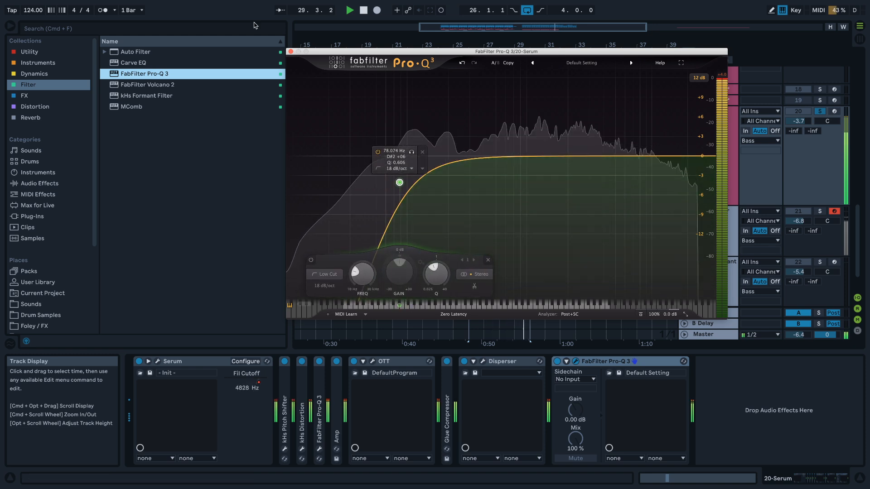
{"action": "left_click", "coordinate": [291, 51]}
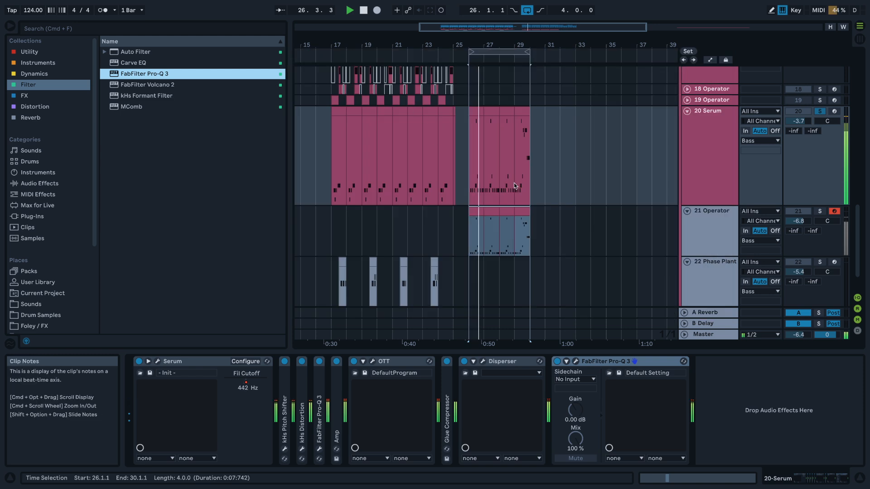
- Group the Serum and Operator tracks with both soloed, and set Serum's volume to -5.6 dB and Operator's to -5.9 dB
{"action": "left_click", "coordinate": [725, 224]}
{"action": "left_click", "coordinate": [716, 186], "text": "shift"}
{"action": "key", "text": "space"}
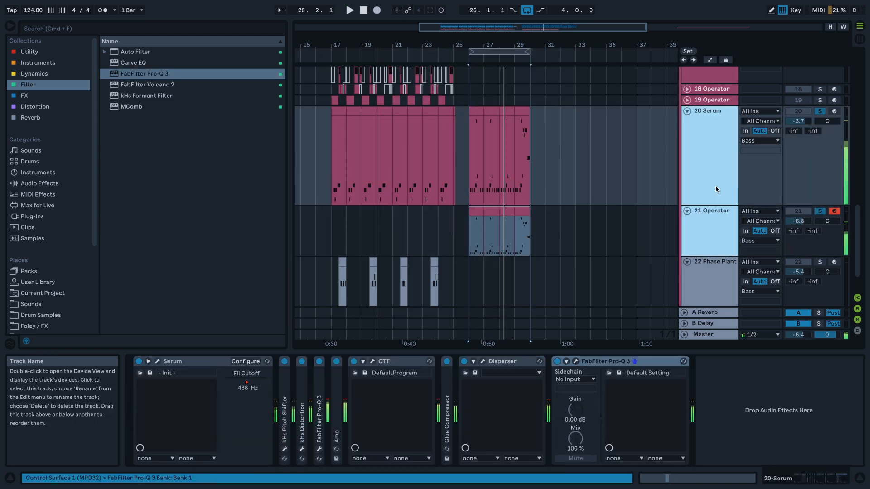
{"action": "key", "text": "super+g"}
{"action": "left_click", "coordinate": [712, 123]}
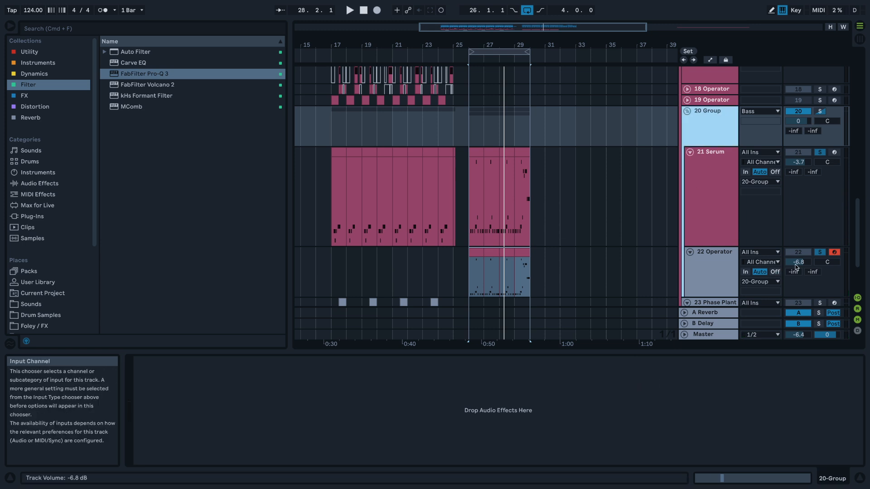
{"action": "left_click_drag", "start_coordinate": [799, 263], "coordinate": [798, 255]}
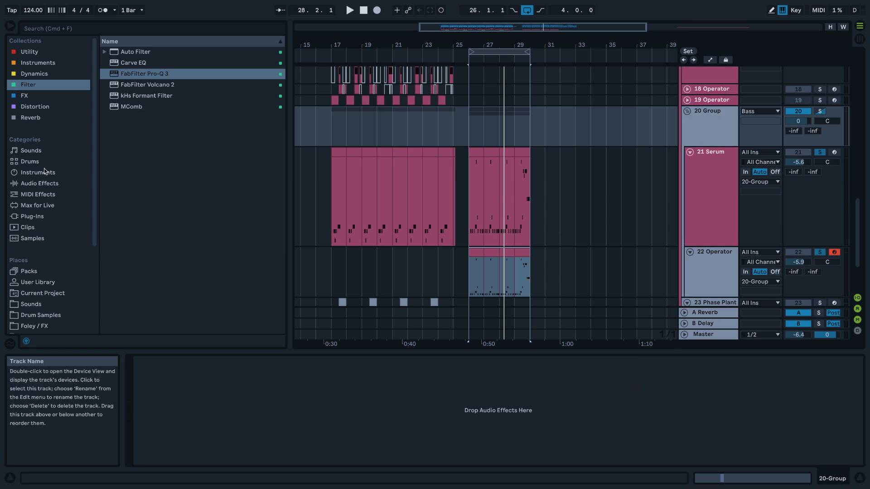
- Add a Glue Compressor to track 20 Group with Soft clipping on, Threshold -18.7 dB and Makeup 15.9 dB, and play the loop
{"action": "left_click", "coordinate": [62, 64]}
{"action": "left_click", "coordinate": [36, 74]}
{"action": "double_click", "coordinate": [119, 86]}
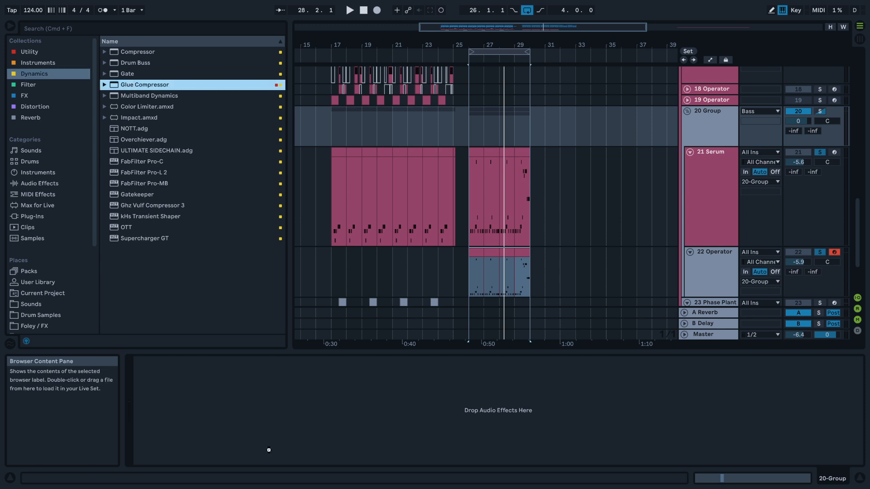
{"action": "left_click_drag", "start_coordinate": [199, 439], "coordinate": [234, 446]}
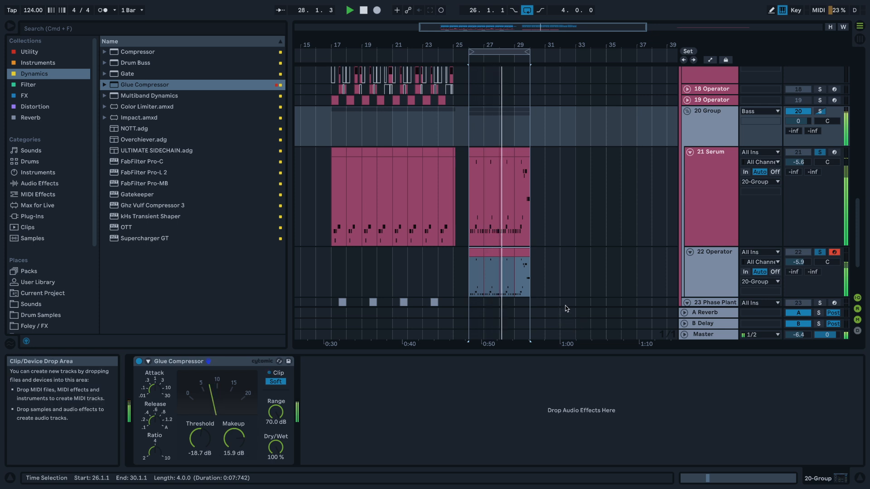
- Solo track 22 Operator and set its oscillator B to Fine 3 and Level -29 dB
{"action": "left_click", "coordinate": [820, 253]}
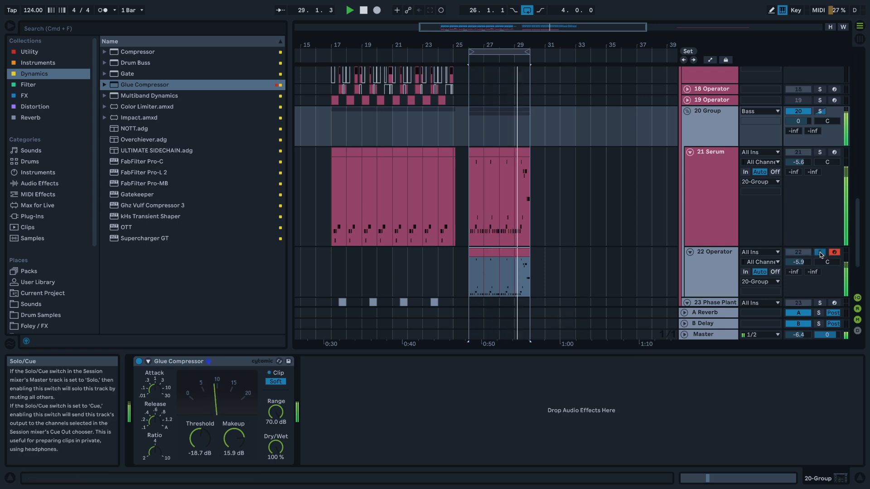
{"action": "left_click", "coordinate": [821, 253]}
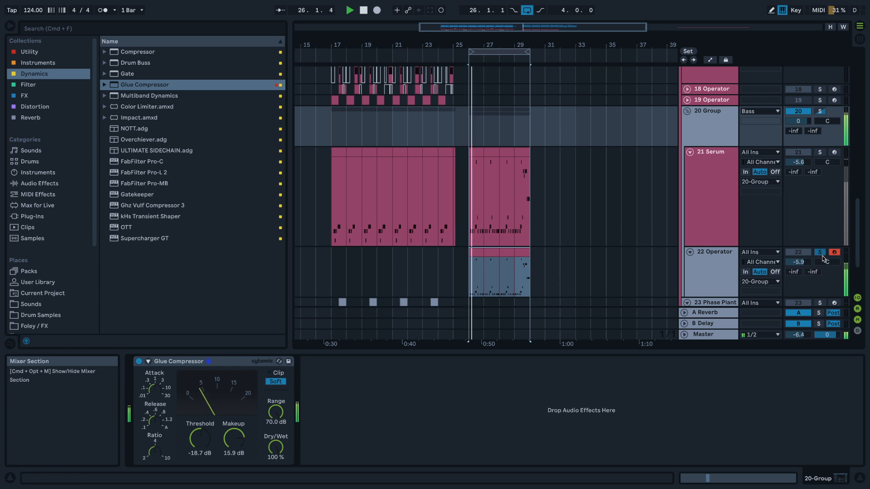
{"action": "left_click", "coordinate": [745, 268]}
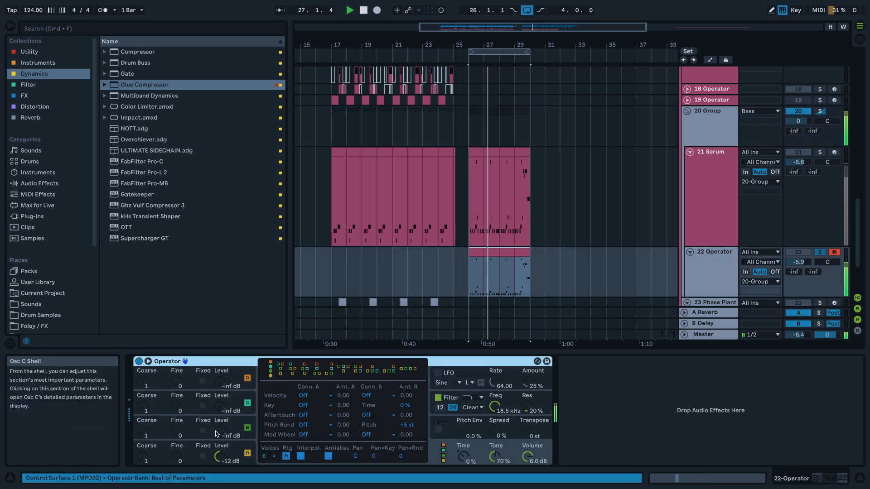
{"action": "left_click_drag", "start_coordinate": [176, 433], "coordinate": [219, 422]}
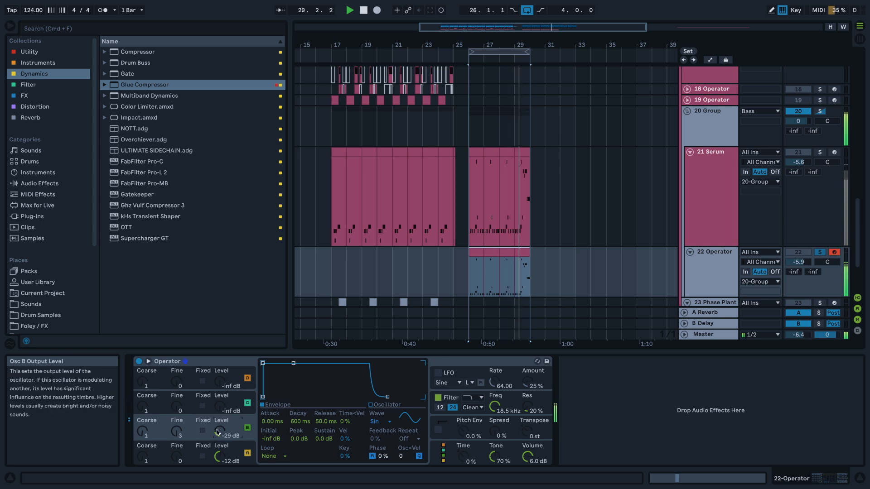
- Unsolo track 22 Operator and set its volume to -8.2 dB, and set the Glue Compressor's Makeup on 20 Group to 12.5 dB
{"action": "left_click", "coordinate": [820, 252]}
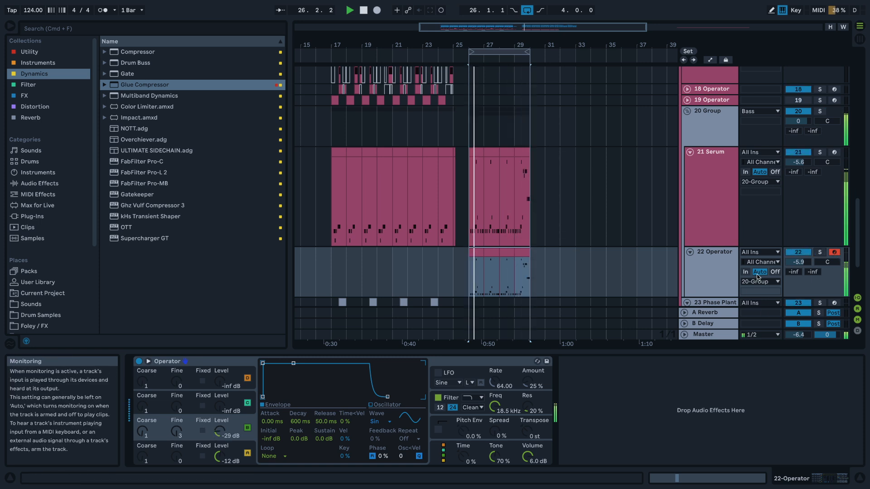
{"action": "left_click_drag", "start_coordinate": [805, 266], "coordinate": [805, 271]}
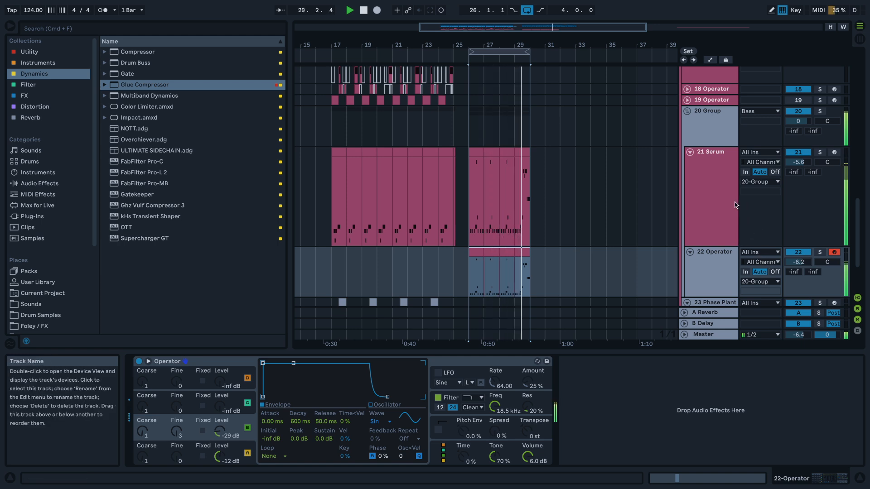
{"action": "left_click", "coordinate": [727, 140]}
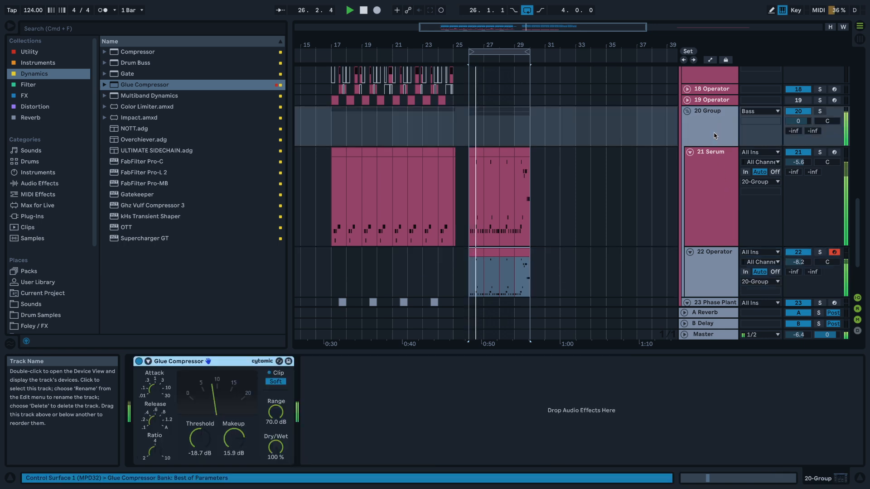
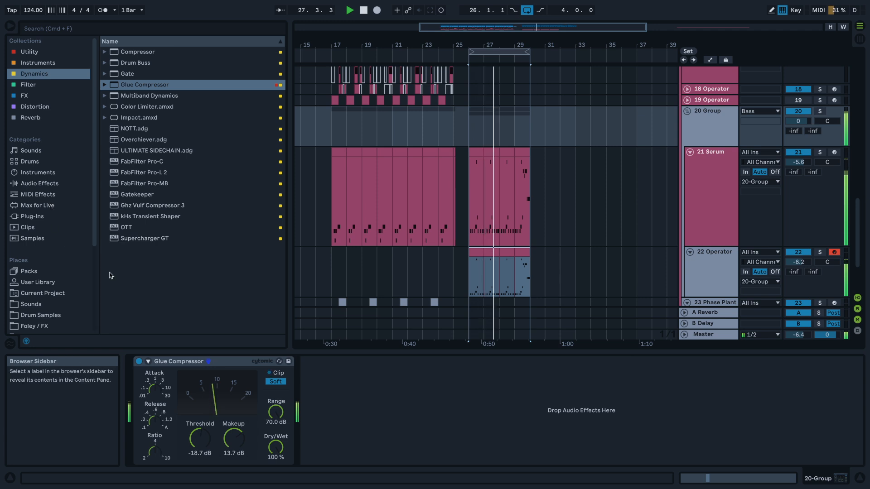
{"action": "left_click_drag", "start_coordinate": [234, 439], "coordinate": [234, 441]}
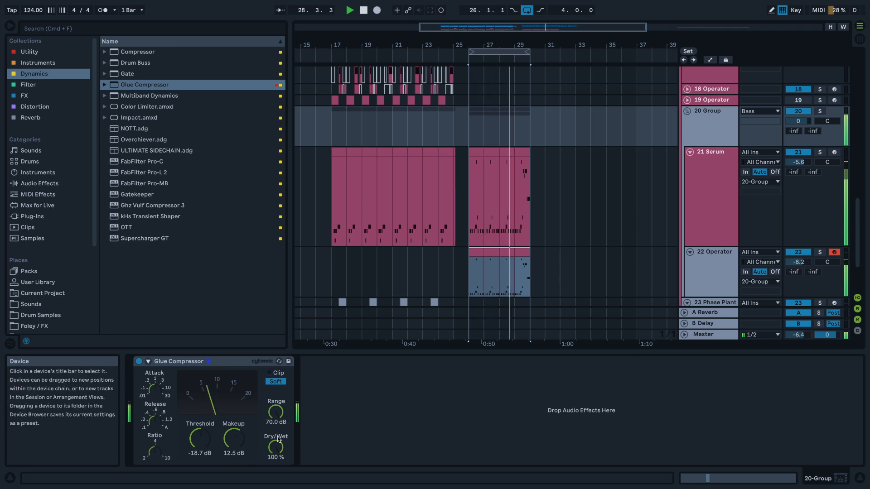
- Solo track 21 Serum and add a slight midrange dip and a -4.20 dB bell cut at about 2452 Hz in its Pro-Q 3
{"action": "left_click", "coordinate": [820, 111]}
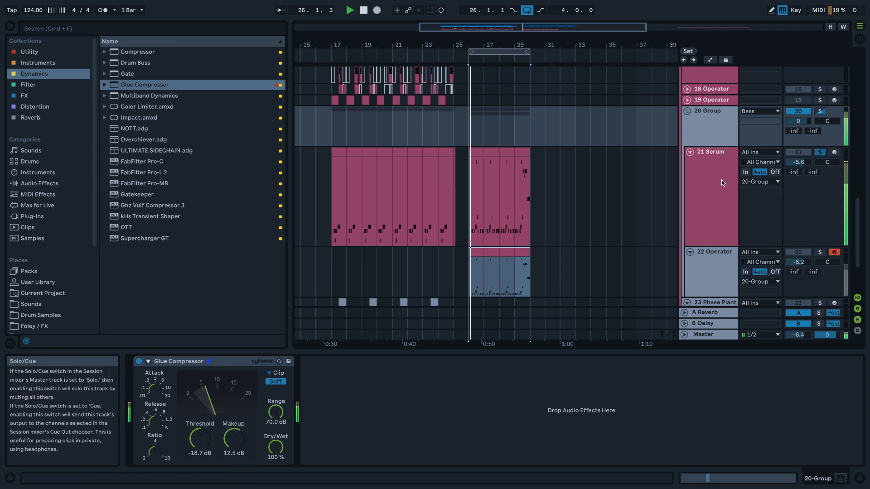
{"action": "left_click", "coordinate": [717, 213]}
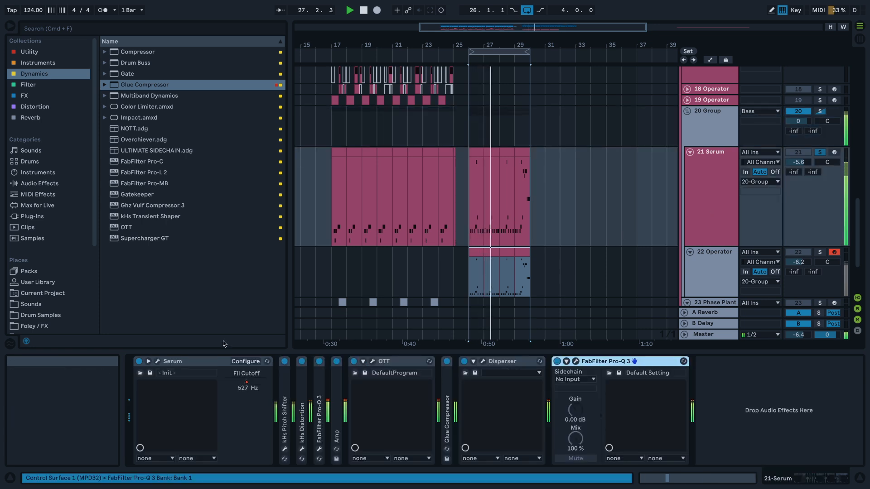
{"action": "left_click", "coordinate": [50, 96]}
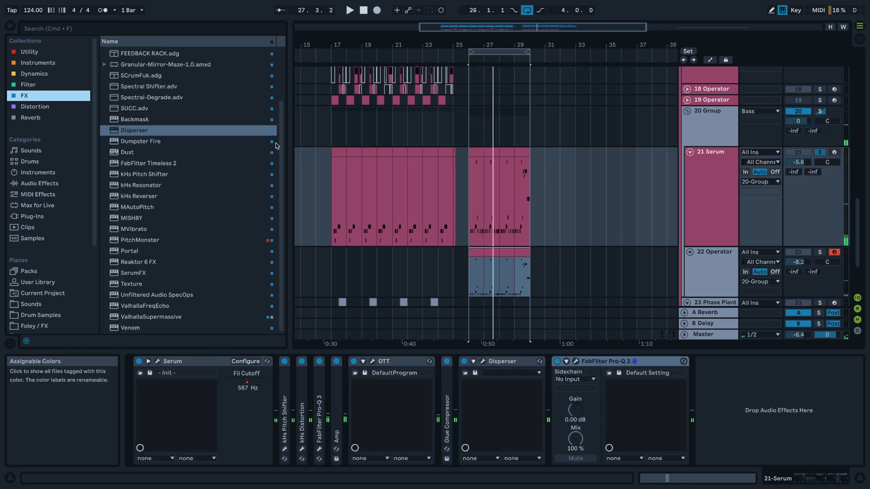
{"action": "left_click", "coordinate": [574, 361]}
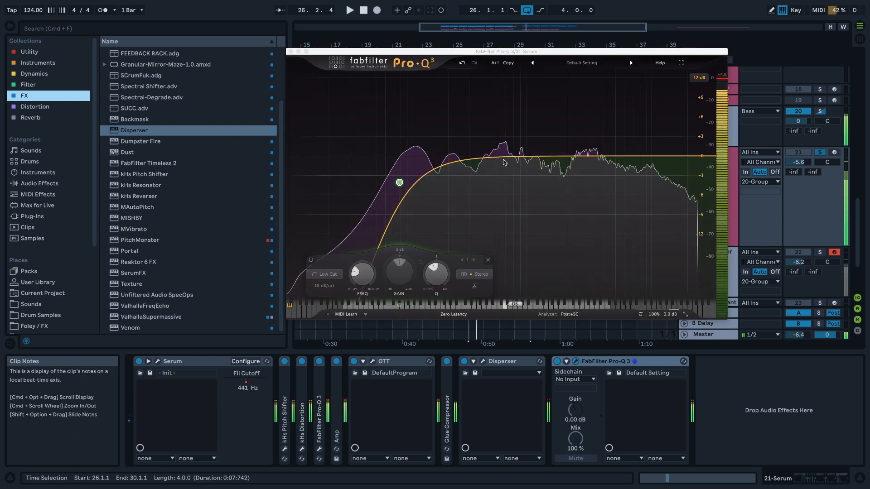
{"action": "double_click", "coordinate": [503, 163]}
{"action": "left_click_drag", "start_coordinate": [585, 156], "coordinate": [579, 184]}
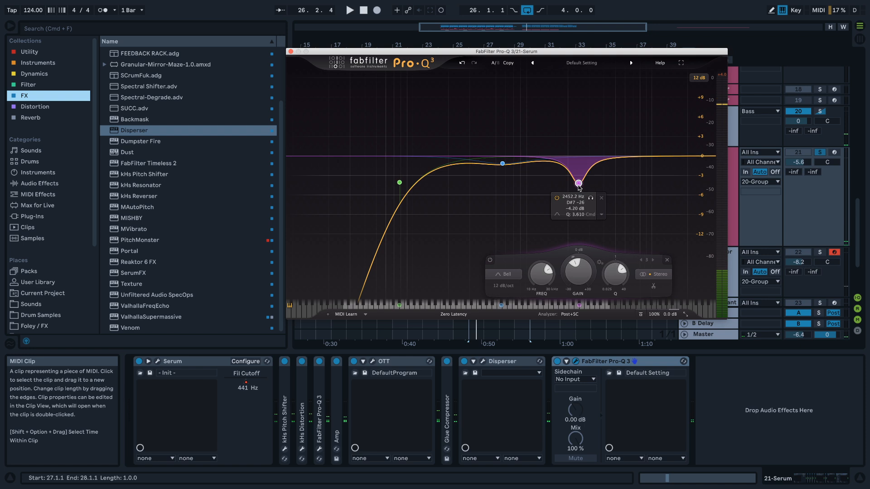
- Add further Pro-Q 3 bell cuts on Serum: a shallow high-frequency dip, a narrow cut at about 3437 Hz, and a wide one at about 568 Hz
{"action": "key", "text": "space"}
{"action": "left_click_drag", "start_coordinate": [619, 160], "coordinate": [649, 167]}
{"action": "key", "text": "space"}
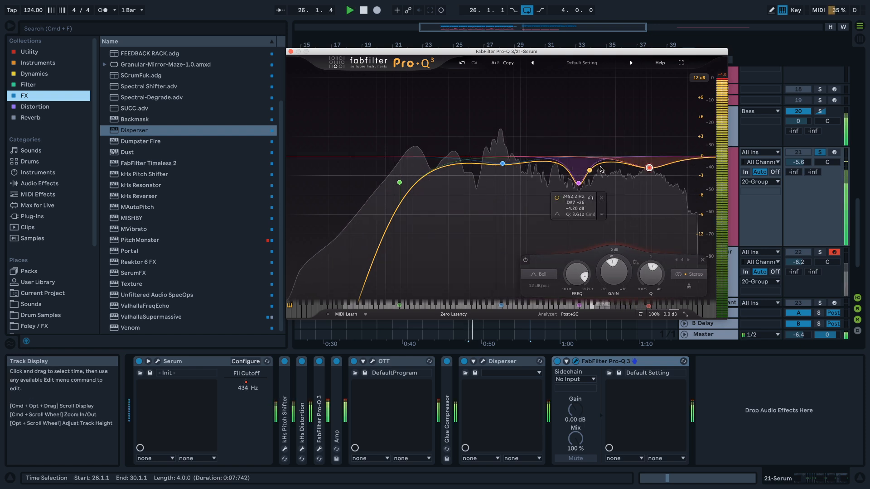
{"action": "left_click_drag", "start_coordinate": [579, 183], "coordinate": [596, 171]}
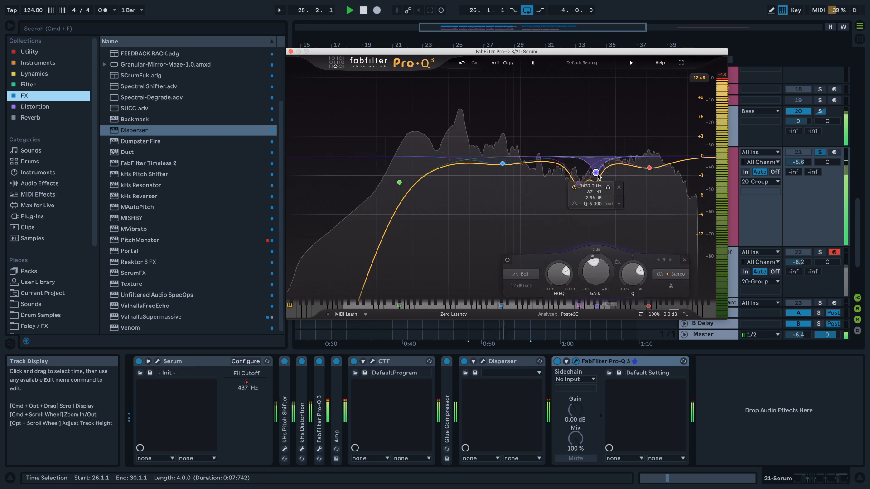
{"action": "mouse_move", "coordinate": [534, 165]}
{"action": "left_mouse_down"}
{"action": "mouse_move", "coordinate": [526, 236]}
{"action": "mouse_move", "coordinate": [522, 195]}
{"action": "mouse_move", "coordinate": [536, 176]}
{"action": "left_mouse_up"}
{"action": "key", "text": "space"}
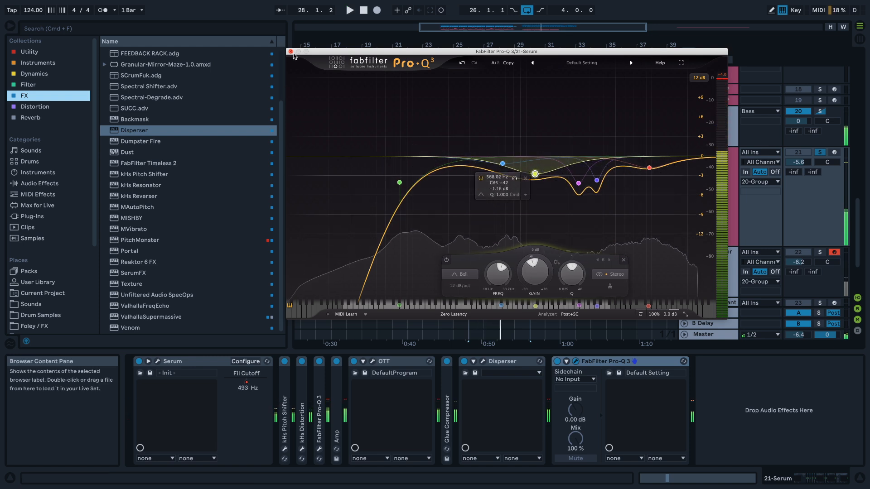
{"action": "left_click", "coordinate": [291, 52]}
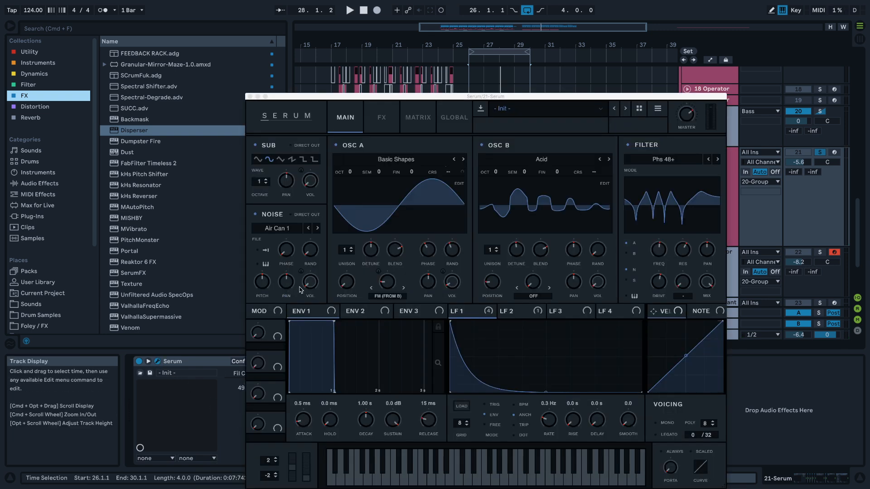
{"action": "left_click", "coordinate": [309, 287]}
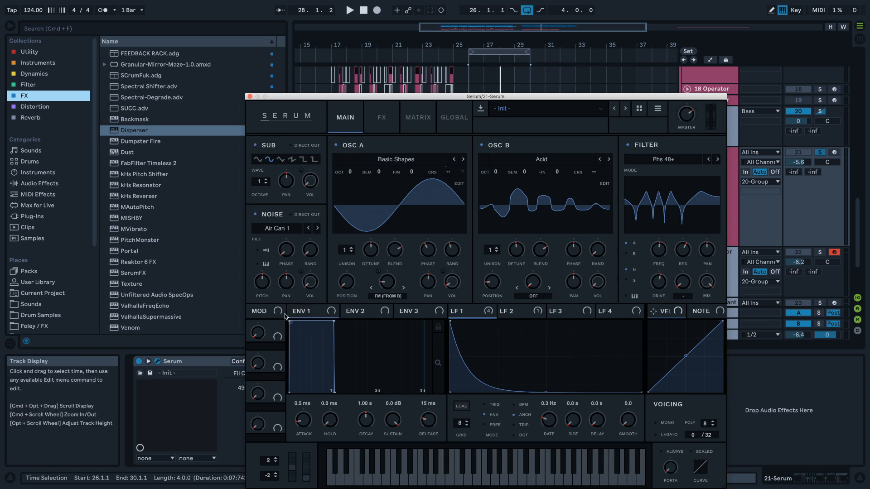
{"action": "left_click", "coordinate": [250, 97]}
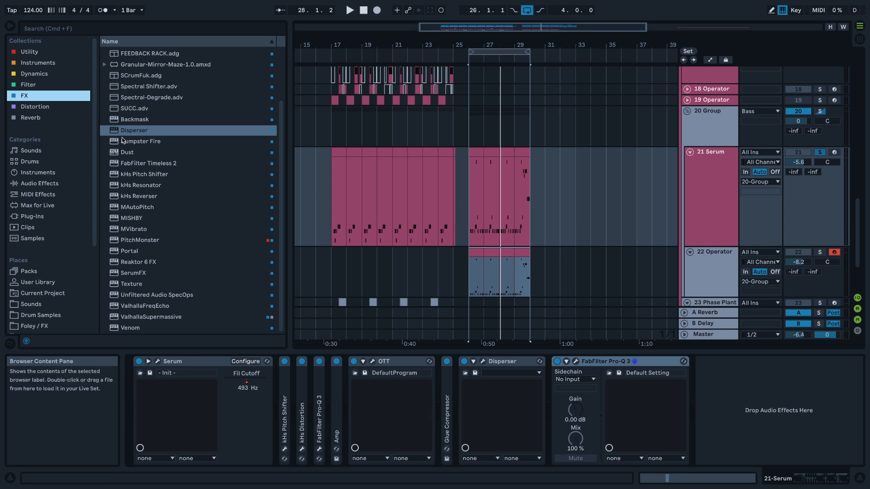
{"action": "left_click", "coordinate": [47, 86]}
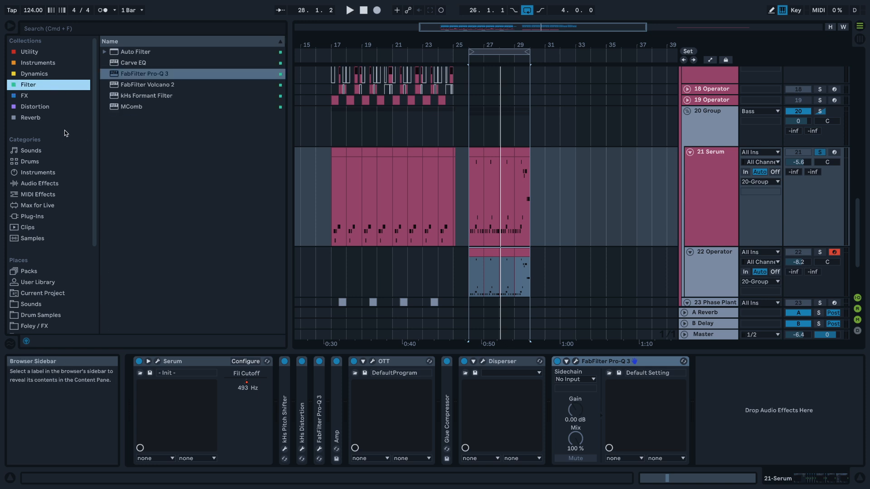
{"action": "left_click", "coordinate": [41, 107]}
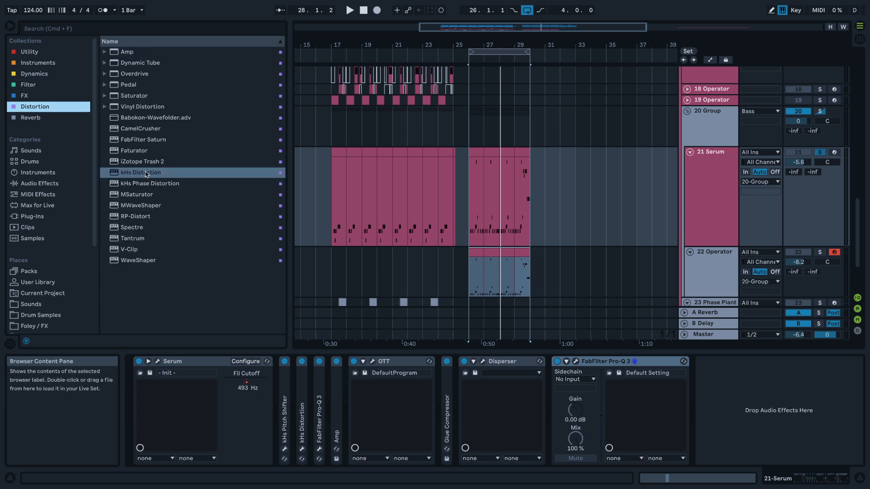
{"action": "left_click_drag", "start_coordinate": [148, 173], "coordinate": [513, 283]}
{"action": "key", "text": "space"}
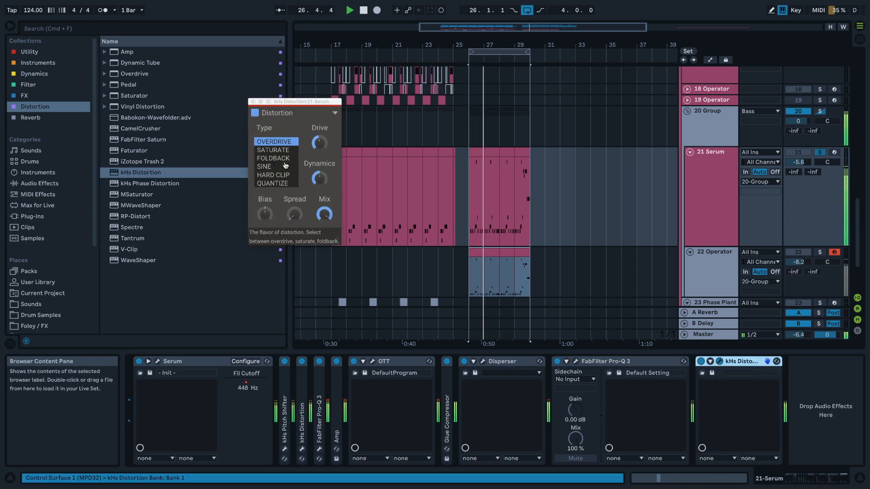
- Audition kHs Distortion's Saturate, Sine, Hard Clip and Quantize types, with Dynamics at maximum and Drive at +8.51 dB
{"action": "left_click", "coordinate": [291, 151]}
{"action": "left_click_drag", "start_coordinate": [320, 144], "coordinate": [320, 130]}
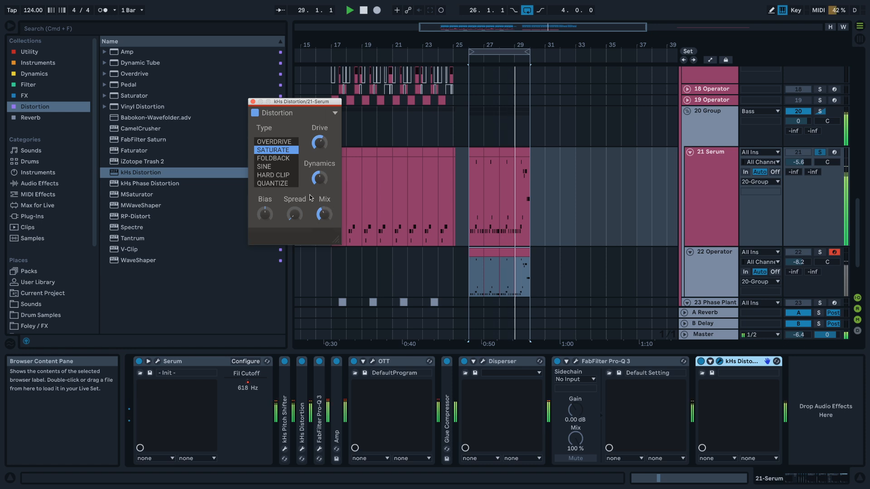
{"action": "left_click", "coordinate": [277, 166]}
{"action": "left_click", "coordinate": [284, 175]}
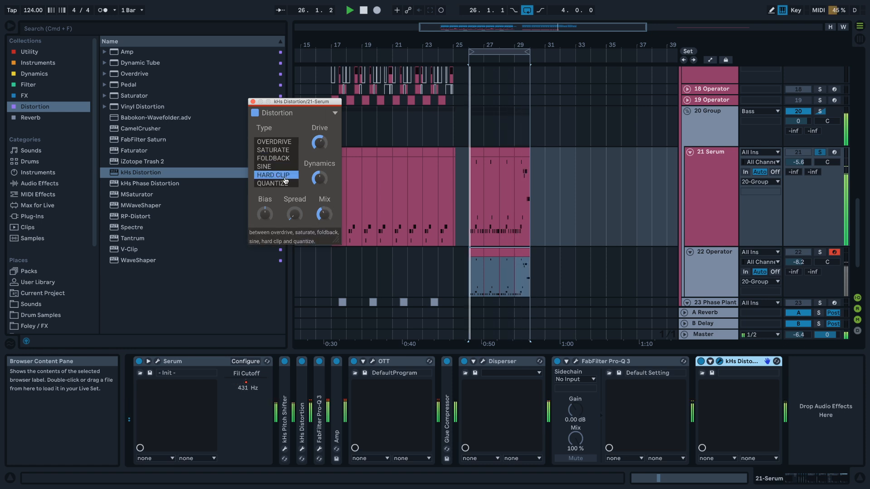
{"action": "left_click", "coordinate": [282, 184]}
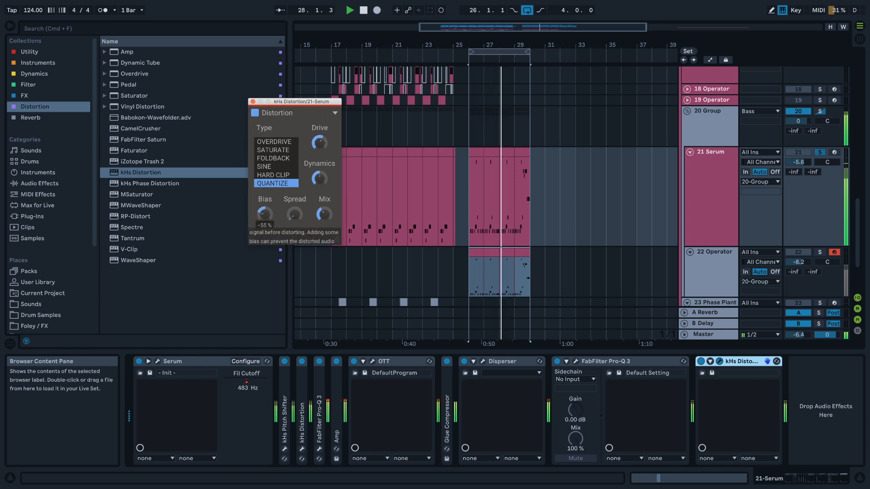
{"action": "left_click_drag", "start_coordinate": [319, 143], "coordinate": [319, 142]}
{"action": "left_click_drag", "start_coordinate": [319, 179], "coordinate": [320, 139]}
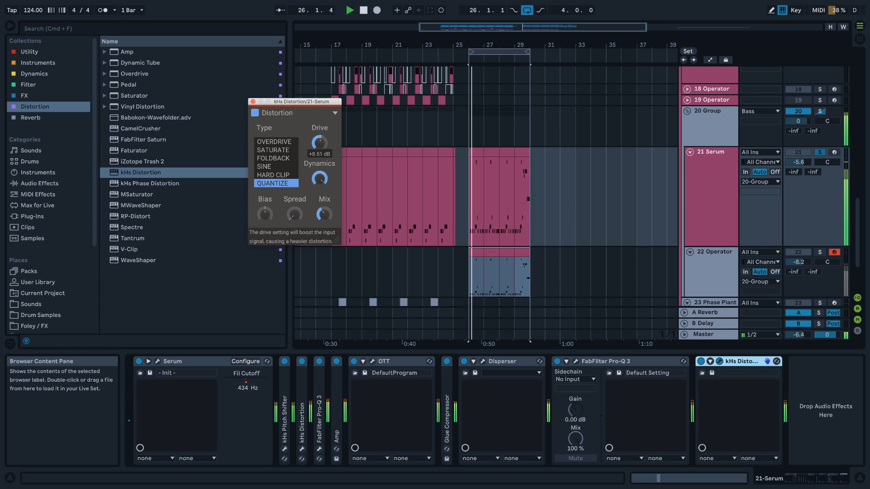
- Try kHs Distortion's Foldback and Saturate types with Mix at 36 %, and delete the device from track 21 Serum
{"action": "left_click", "coordinate": [276, 158]}
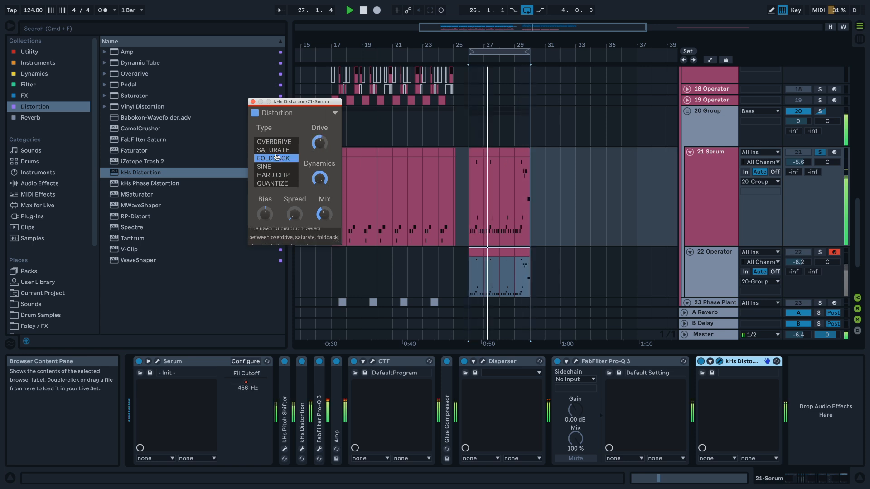
{"action": "left_click", "coordinate": [275, 150]}
{"action": "left_click", "coordinate": [324, 214]}
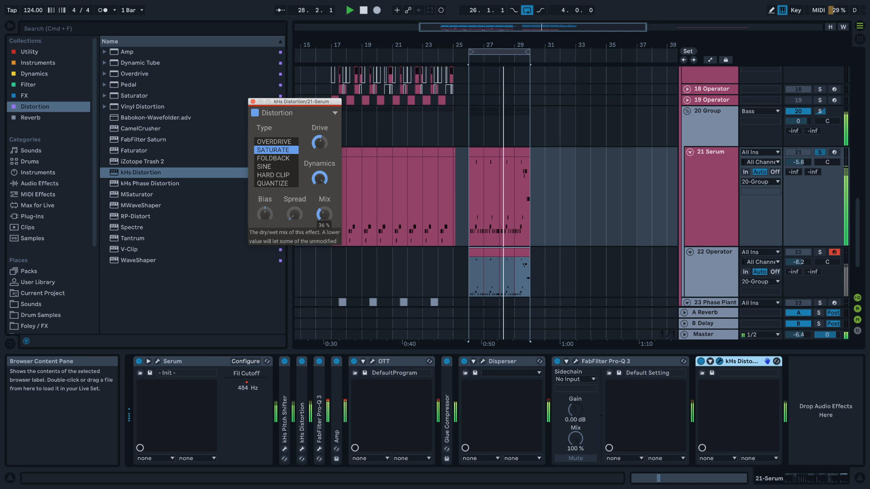
{"action": "key", "text": "space"}
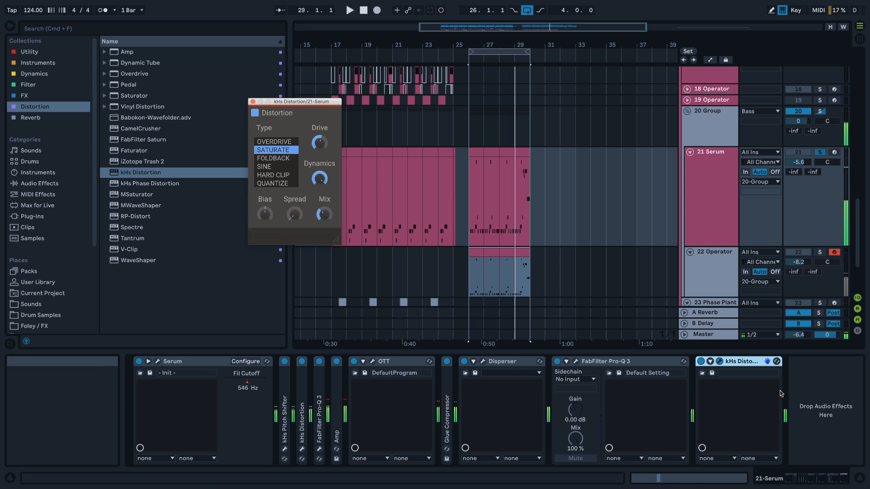
{"action": "left_click", "coordinate": [736, 365]}
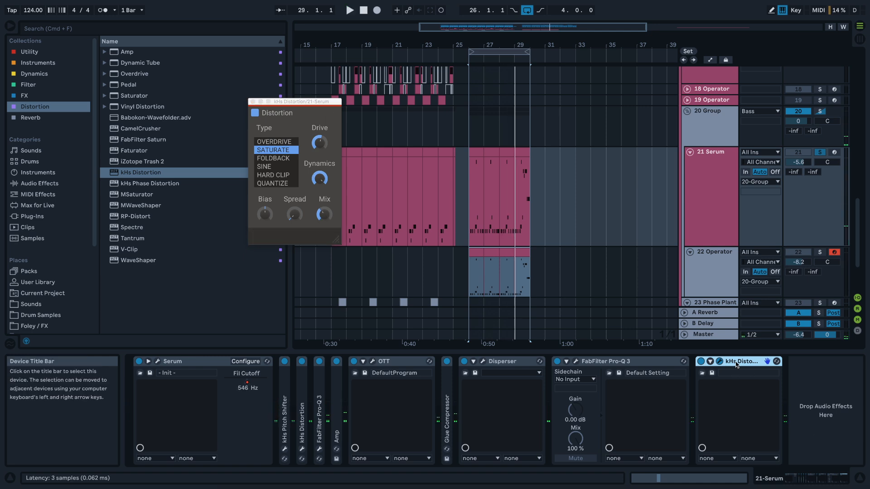
{"action": "key", "text": "Delete"}
- Unsolo track 21 Serum and play the loop from bar 26 with all tracks
{"action": "left_click", "coordinate": [43, 94]}
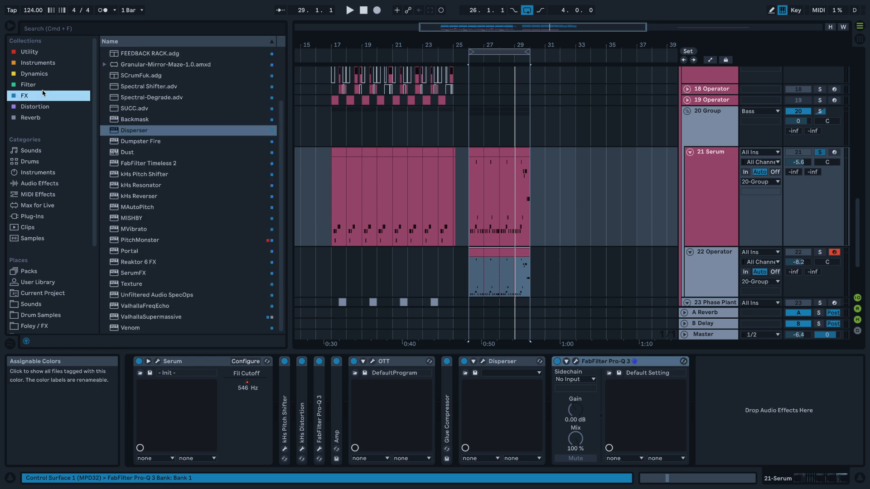
{"action": "key", "text": "space"}
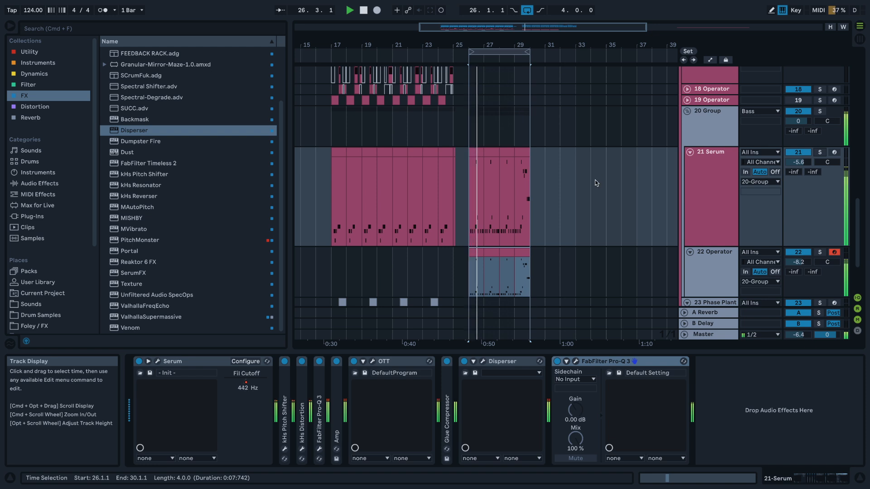
{"action": "key", "text": "space"}
- Audition the frozen clip at 20.4.1 on track 17 Serum in solo and paste a copy of it at 26.3.1
{"action": "scroll", "coordinate": [445, 169], "scroll_direction": "up", "scroll_amount": 10}
{"action": "scroll", "coordinate": [446, 169], "scroll_direction": "down", "scroll_amount": 10}
{"action": "scroll", "coordinate": [466, 151], "scroll_direction": "up", "scroll_amount": 1}
{"action": "scroll", "coordinate": [466, 151], "scroll_direction": "up", "scroll_amount": 9}
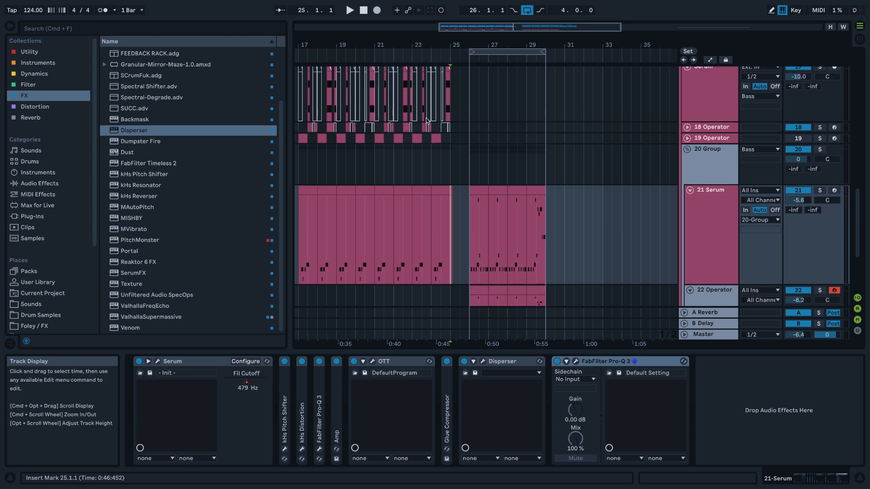
{"action": "left_click", "coordinate": [372, 191]}
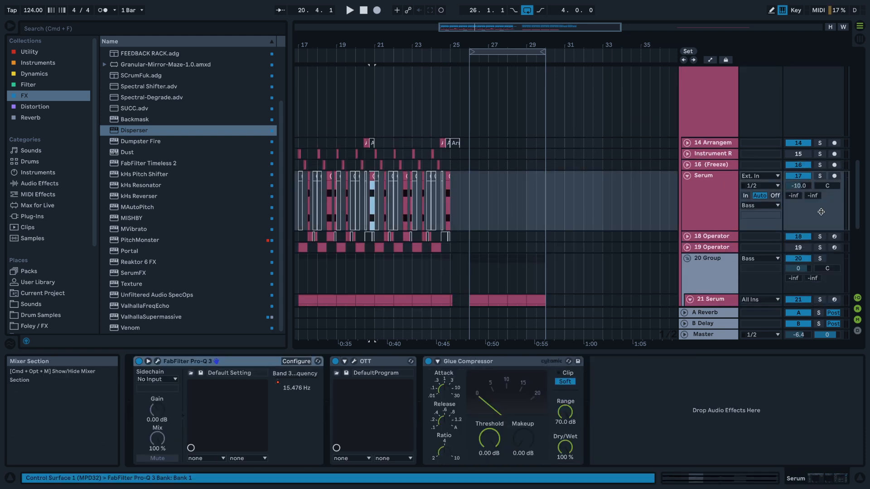
{"action": "key", "text": "space"}
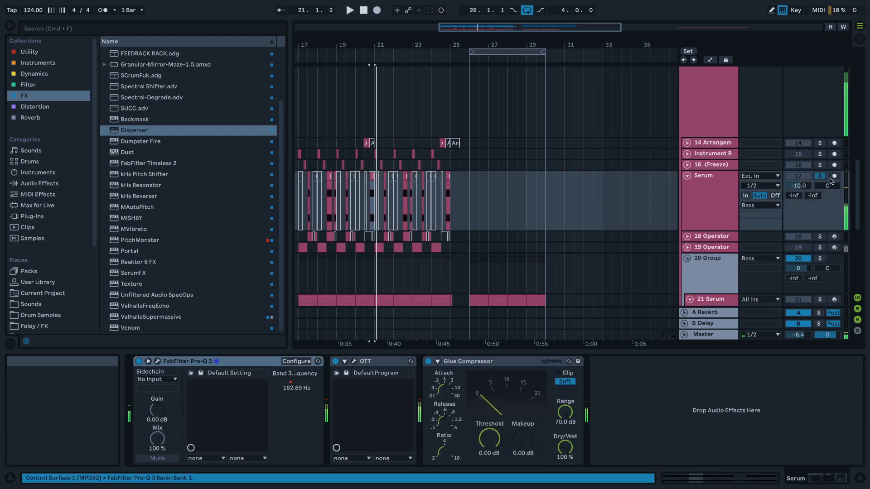
{"action": "key", "text": "space"}
{"action": "left_click", "coordinate": [480, 206]}
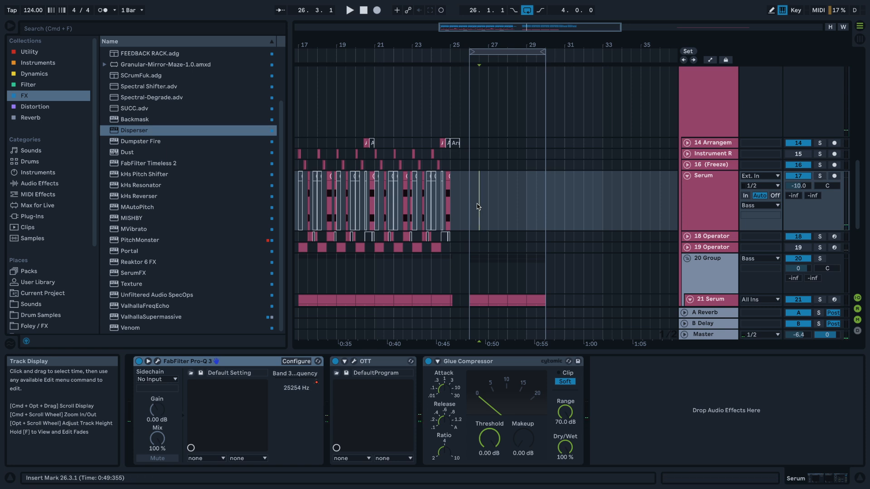
{"action": "key", "text": "super+v"}
- Play the pasted Serum clip in context and delete its first half, up to 26.3.3
{"action": "scroll", "coordinate": [477, 206], "scroll_direction": "up", "scroll_amount": 5}
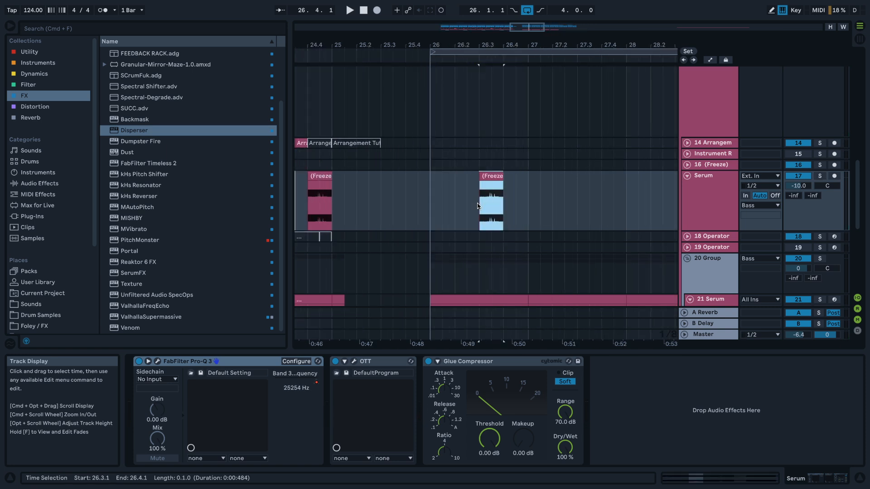
{"action": "left_click", "coordinate": [428, 189]}
{"action": "key", "text": "space"}
{"action": "scroll", "coordinate": [497, 183], "scroll_direction": "right", "scroll_amount": 2}
{"action": "key", "text": "space"}
{"action": "scroll", "coordinate": [472, 189], "scroll_direction": "up", "scroll_amount": 3}
{"action": "left_click_drag", "start_coordinate": [436, 200], "coordinate": [455, 186]}
{"action": "key", "text": "Delete"}
{"action": "key", "text": "space"}
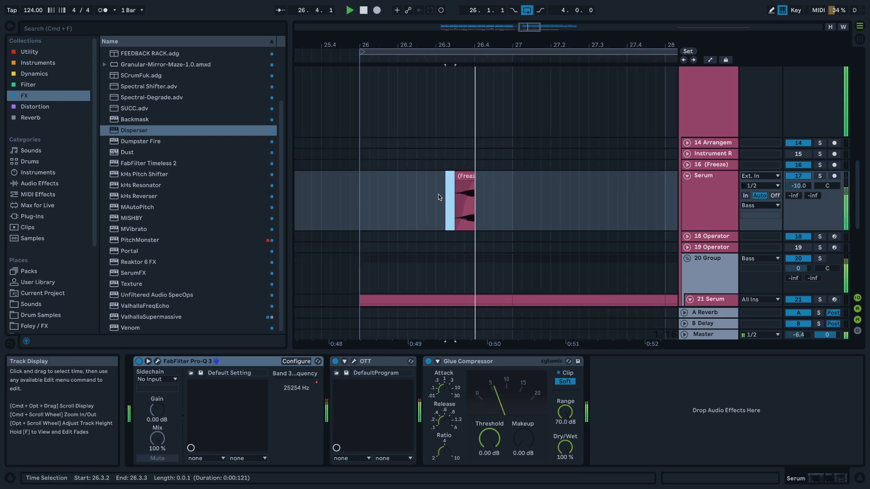
- Move the trimmed Serum clip one sixteenth later to start at 26.3.4, and audition the new timing
{"action": "left_click_drag", "start_coordinate": [470, 177], "coordinate": [480, 177]}
{"action": "left_click", "coordinate": [444, 186]}
{"action": "key", "text": "space"}
{"action": "key", "text": "space"}
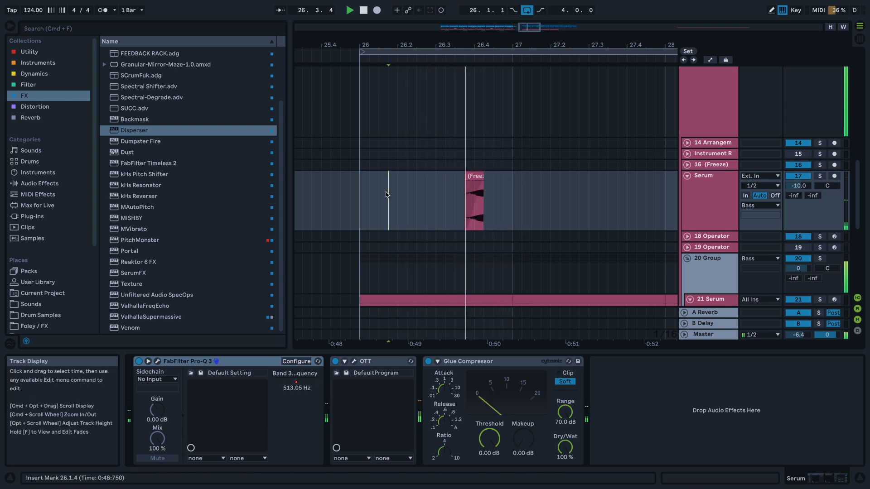
{"action": "key", "text": "space"}
{"action": "key", "text": "space"}
{"action": "key", "text": "space"}
{"action": "key", "text": "space"}
- Try to extend the short Serum clip's end to just past bar 27
{"action": "left_click_drag", "start_coordinate": [483, 177], "coordinate": [520, 178]}
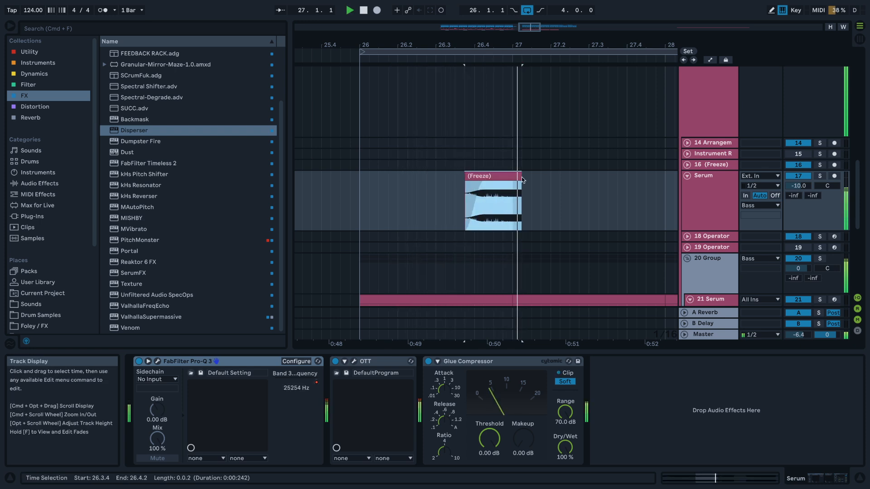
{"action": "key", "text": "super+z"}
{"action": "key", "text": "space"}
- Paste a copy of the short clip at 31.1.1 on track 17 Serum and extend its end to 39.1.3
{"action": "scroll", "coordinate": [488, 178], "scroll_direction": "down", "scroll_amount": 5}
{"action": "key", "text": "super+c"}
{"action": "left_click", "coordinate": [624, 207]}
{"action": "key", "text": "super+v"}
{"action": "left_click_drag", "start_coordinate": [617, 184], "coordinate": [761, 235]}
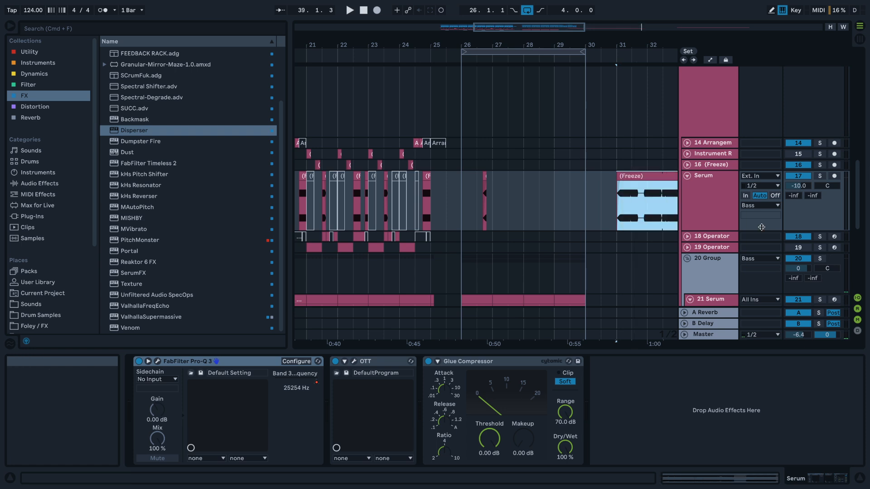
- Solo track 17 Serum and audition the extended clip, including the sections from 35.3.1 and about bar 36
{"action": "left_click", "coordinate": [820, 176]}
{"action": "key", "text": "space"}
{"action": "scroll", "coordinate": [538, 169], "scroll_direction": "down", "scroll_amount": 2}
{"action": "left_click_drag", "start_coordinate": [548, 25], "coordinate": [569, 24]}
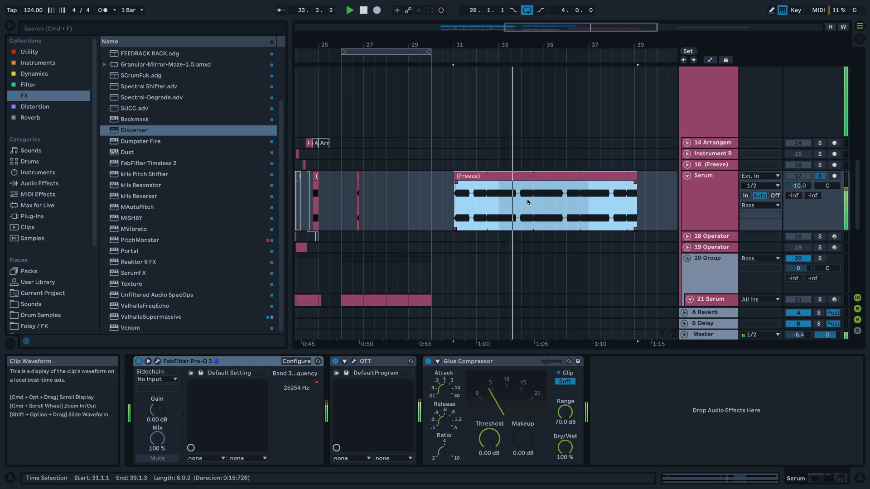
{"action": "left_click", "coordinate": [557, 198]}
{"action": "left_click", "coordinate": [567, 197]}
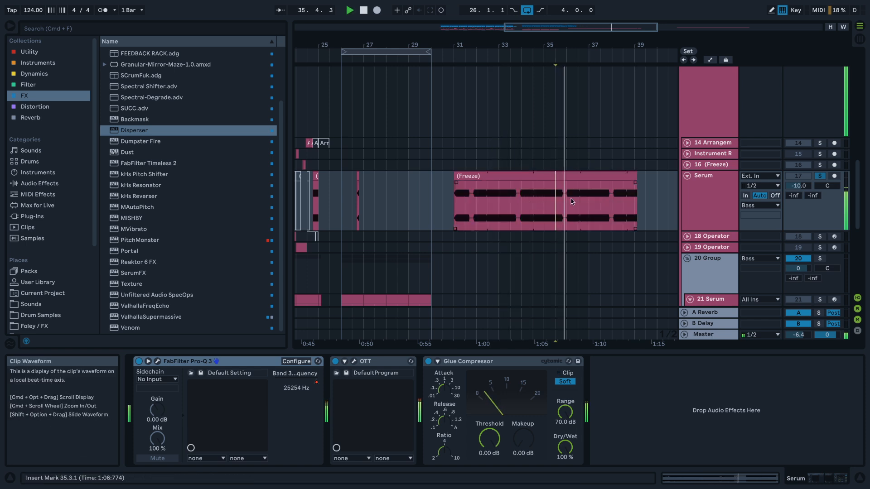
{"action": "key", "text": "space"}
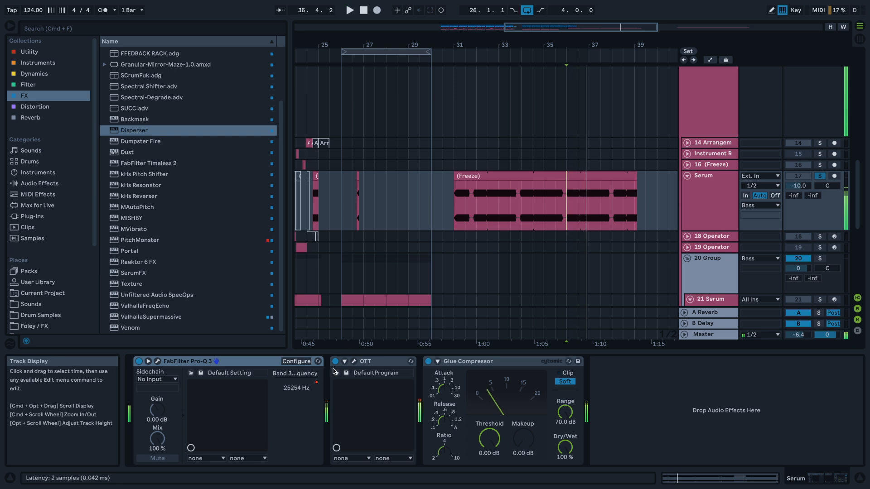
- Show automation, draw a Pro-Q 3 Band 3 Frequency dip rising to 0.94 between bars 32 and 34 on Serum, and unsolo the track
{"action": "key", "text": "a"}
{"action": "left_click", "coordinate": [472, 185]}
{"action": "left_click", "coordinate": [477, 183]}
{"action": "key", "text": "space"}
{"action": "left_click_drag", "start_coordinate": [491, 183], "coordinate": [510, 184]}
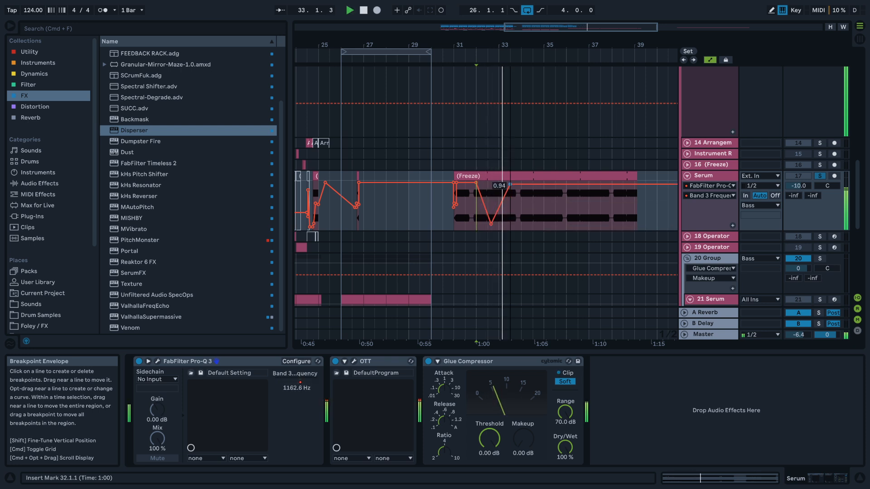
{"action": "key", "text": "space"}
{"action": "left_click", "coordinate": [821, 177]}
- Draw a rising Band 3 Frequency ramp ending at 0.53 over the short Serum clip at 26.3.4, and audition it
{"action": "scroll", "coordinate": [352, 191], "scroll_direction": "up", "scroll_amount": 10}
{"action": "left_click_drag", "start_coordinate": [426, 205], "coordinate": [446, 204]}
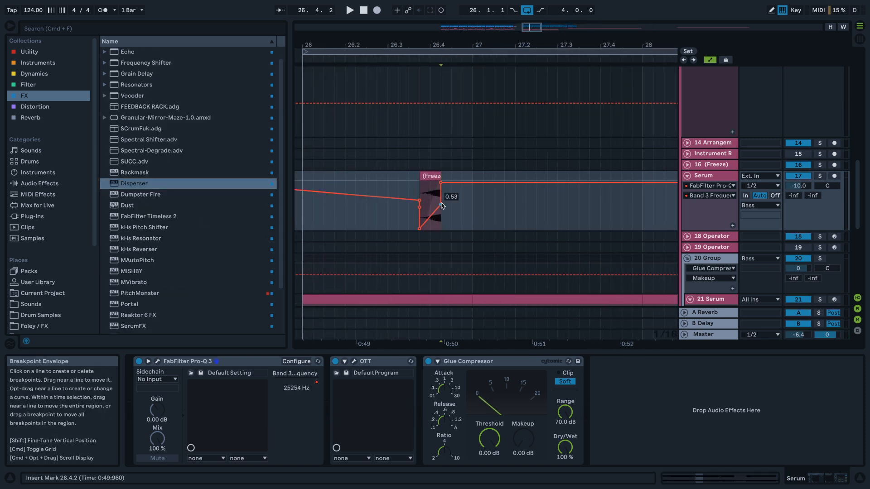
{"action": "key", "text": "space"}
{"action": "key", "text": "space"}
{"action": "key", "text": "space"}
{"action": "left_click", "coordinate": [439, 176]}
{"action": "key", "text": "space"}
{"action": "key", "text": "space"}
- Extend the short Serum clip's end to 26.4.3 and raise its Band 3 Frequency ramp to 0.94 at the new end
{"action": "left_click_drag", "start_coordinate": [439, 176], "coordinate": [451, 218]}
{"action": "key", "text": "space"}
{"action": "key", "text": "space"}
{"action": "key", "text": "space"}
{"action": "key", "text": "space"}
{"action": "key", "text": "space"}
{"action": "key", "text": "space"}
{"action": "left_click_drag", "start_coordinate": [441, 183], "coordinate": [451, 186]}
{"action": "key", "text": "space"}
{"action": "key", "text": "space"}
{"action": "key", "text": "space"}
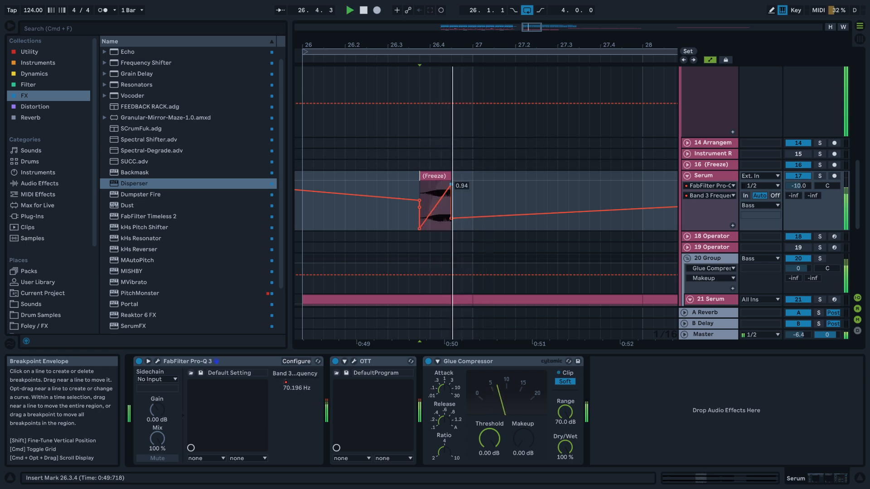
- Move the short Serum clip with its automation to start at 26.4.3 and play the loop from bar 26
{"action": "left_click_drag", "start_coordinate": [430, 176], "coordinate": [463, 177]}
{"action": "key", "text": "space"}
{"action": "key", "text": "space"}
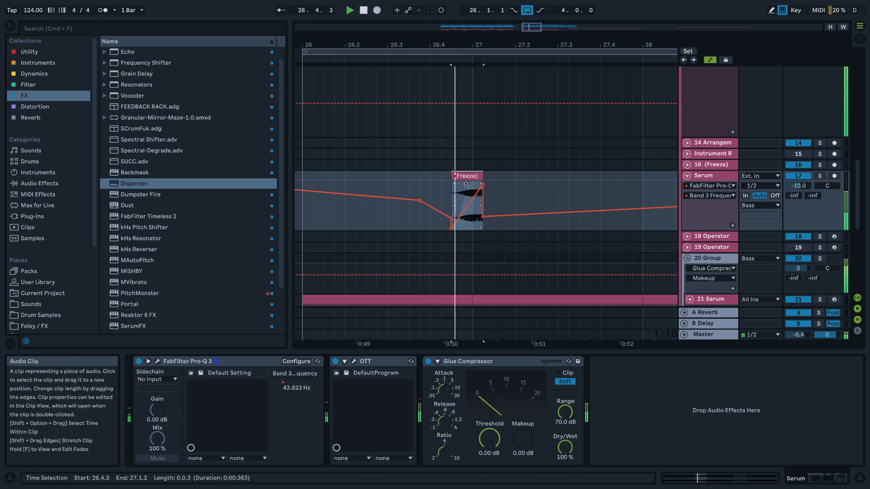
{"action": "key", "text": "space"}
{"action": "key", "text": "space"}
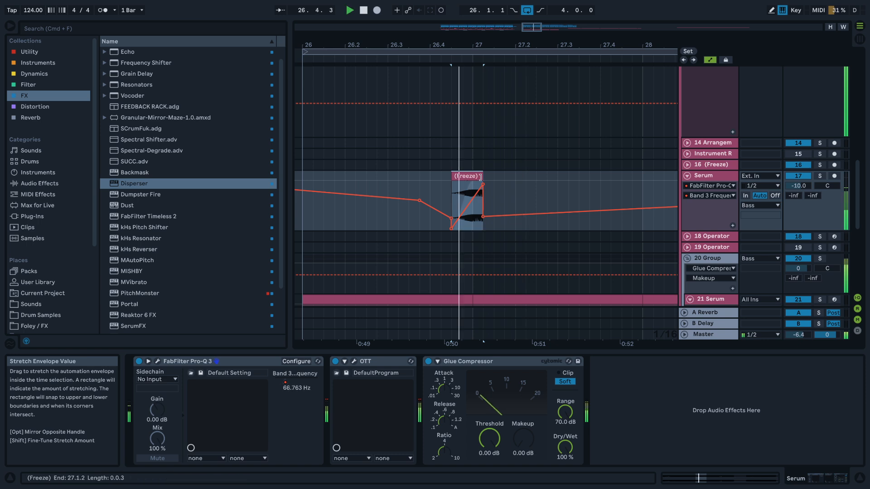
{"action": "left_click", "coordinate": [283, 158]}
{"action": "key", "text": "space"}
{"action": "key", "text": "space"}
{"action": "left_click", "coordinate": [301, 154]}
{"action": "key", "text": "space"}
{"action": "key", "text": "space"}
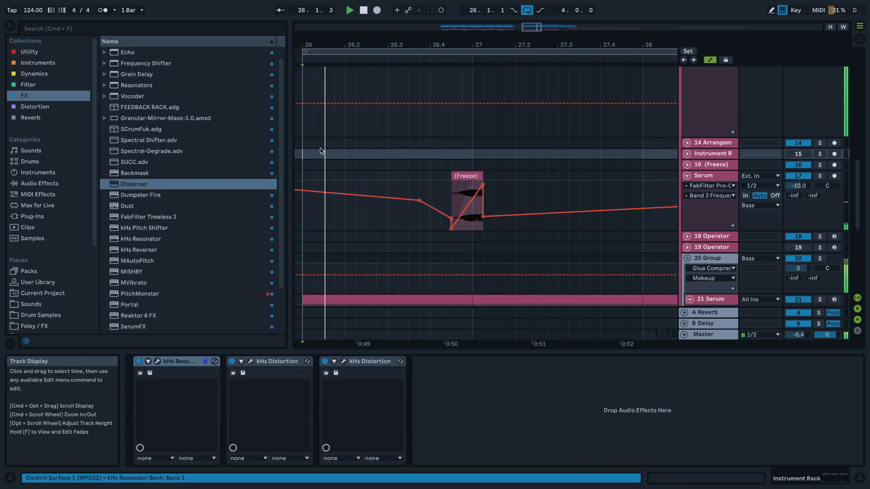
- Hide the automation lanes and select the short Serum clip at 26.4.3 while the loop plays
{"action": "key", "text": "a"}
{"action": "scroll", "coordinate": [326, 183], "scroll_direction": "down", "scroll_amount": 5}
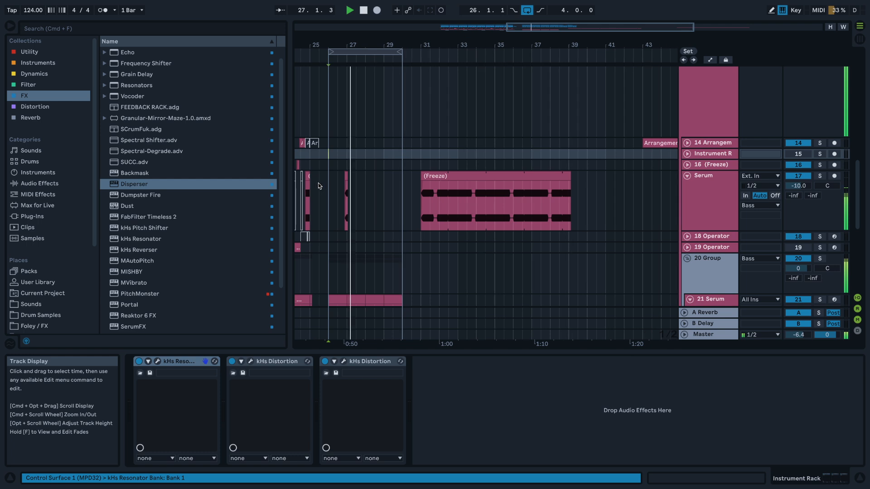
{"action": "scroll", "coordinate": [352, 187], "scroll_direction": "up", "scroll_amount": 3}
{"action": "scroll", "coordinate": [353, 188], "scroll_direction": "up", "scroll_amount": 1}
{"action": "left_click", "coordinate": [353, 188]}
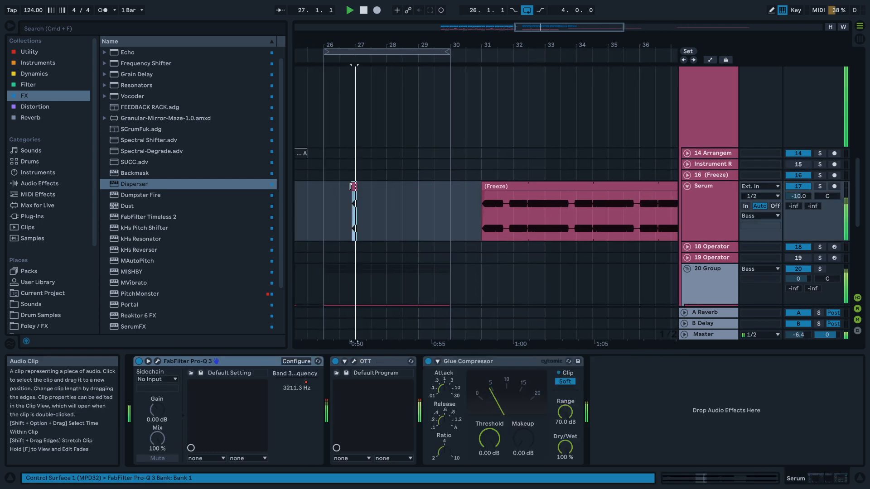
{"action": "scroll", "coordinate": [353, 188], "scroll_direction": "up", "scroll_amount": 5}
{"action": "scroll", "coordinate": [362, 188], "scroll_direction": "down", "scroll_amount": 6}
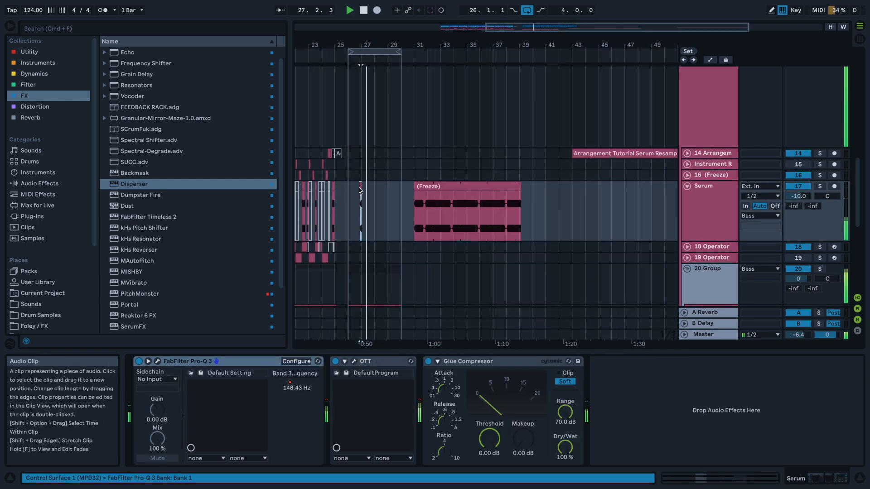
{"action": "scroll", "coordinate": [361, 186], "scroll_direction": "up", "scroll_amount": 10}
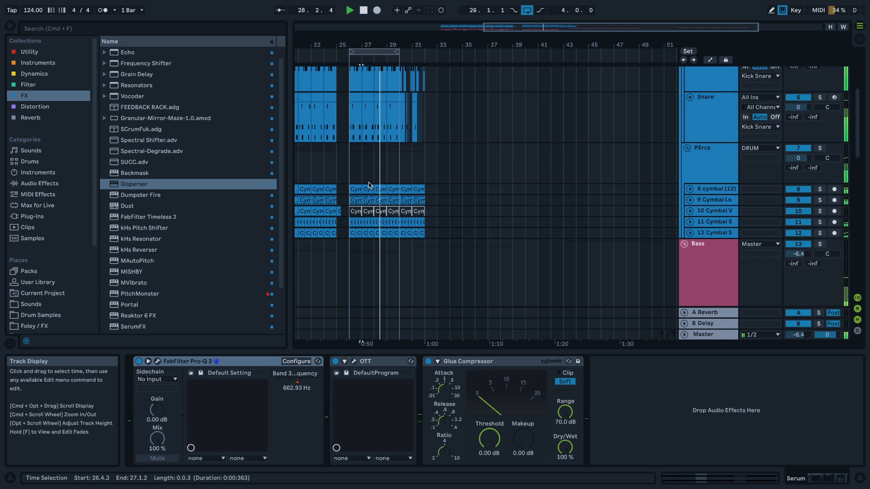
- Solo the DRUM group to audition it and fold its Kick and Snare tracks
{"action": "left_click", "coordinate": [685, 131]}
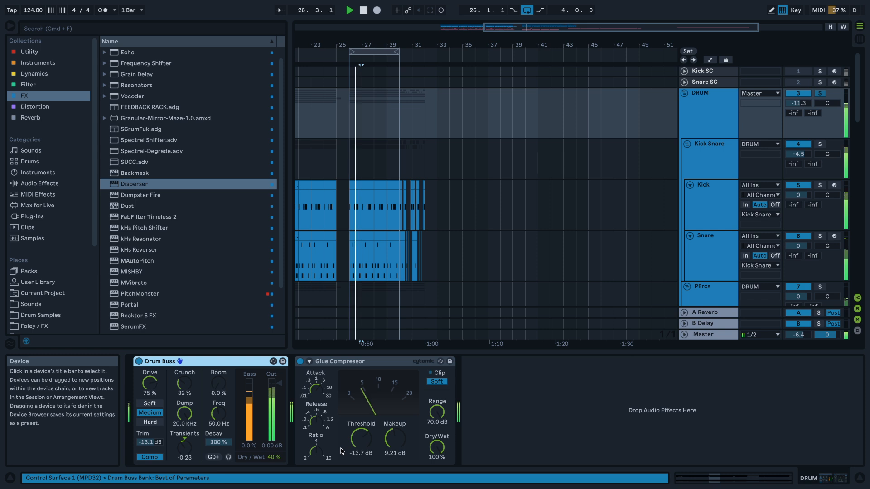
{"action": "left_click", "coordinate": [133, 153]}
{"action": "scroll", "coordinate": [379, 281], "scroll_direction": "down", "scroll_amount": 10}
{"action": "scroll", "coordinate": [396, 237], "scroll_direction": "up", "scroll_amount": 10}
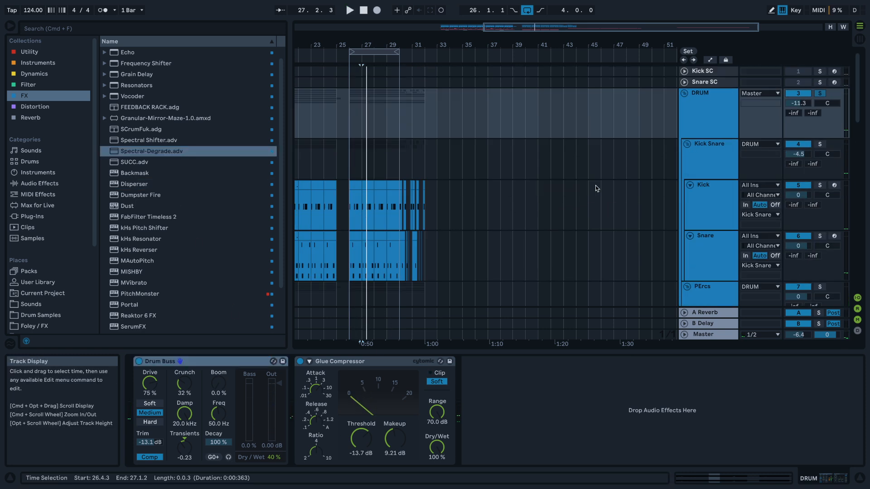
{"action": "left_click", "coordinate": [690, 185]}
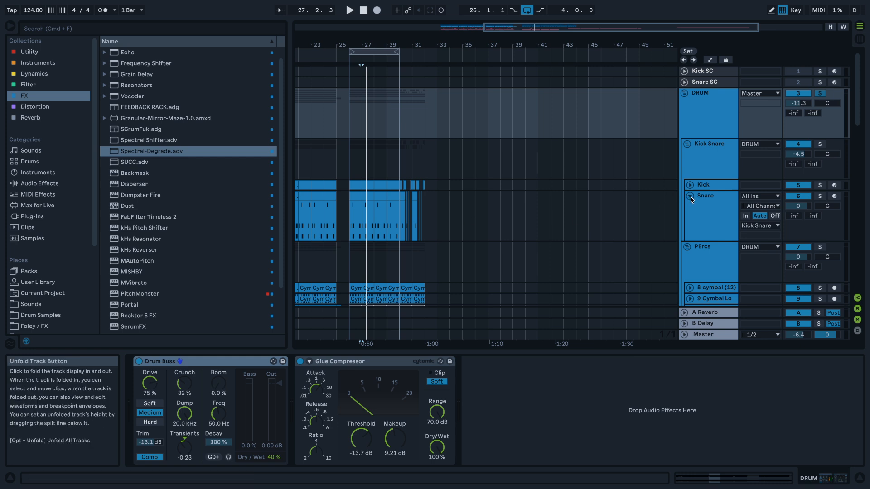
{"action": "left_click", "coordinate": [690, 196]}
- Clear the DRUM group's solo and play the full mix from the start of bar 26
{"action": "scroll", "coordinate": [351, 220], "scroll_direction": "up", "scroll_amount": 5}
{"action": "scroll", "coordinate": [383, 247], "scroll_direction": "down", "scroll_amount": 8}
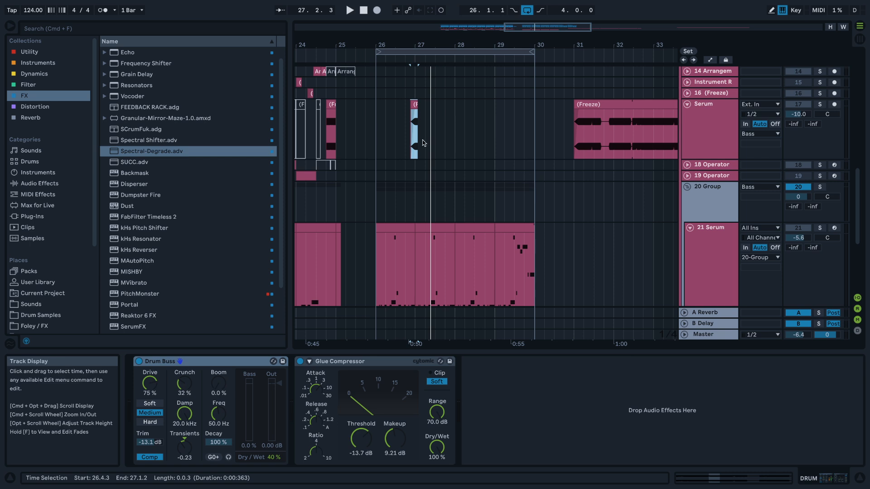
{"action": "left_click", "coordinate": [822, 104]}
{"action": "left_click", "coordinate": [376, 176]}
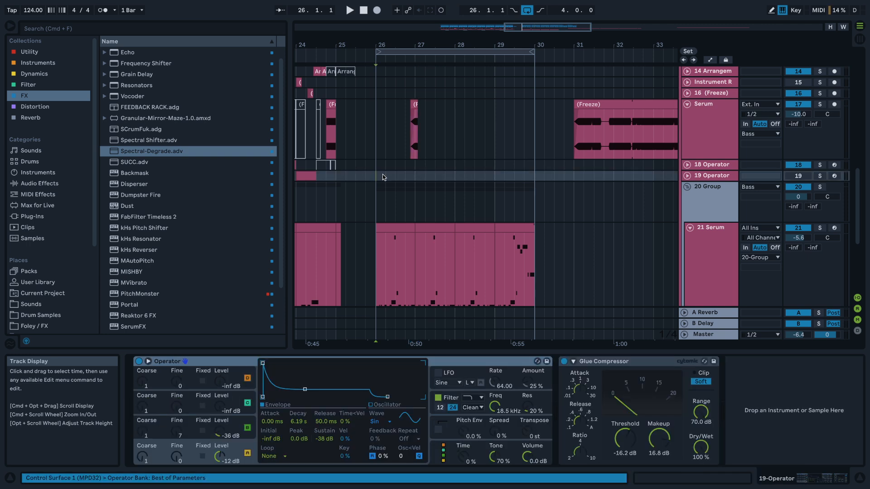
{"action": "key", "text": "space"}
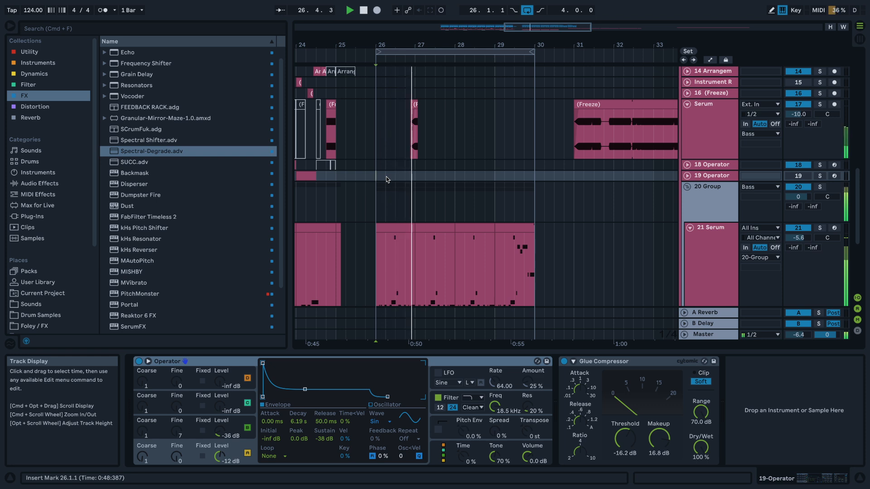
- Examine the device chains of the DRUM group and the PErcs group, and stop playback
{"action": "scroll", "coordinate": [386, 179], "scroll_direction": "up", "scroll_amount": 5}
{"action": "scroll", "coordinate": [391, 190], "scroll_direction": "up", "scroll_amount": 5}
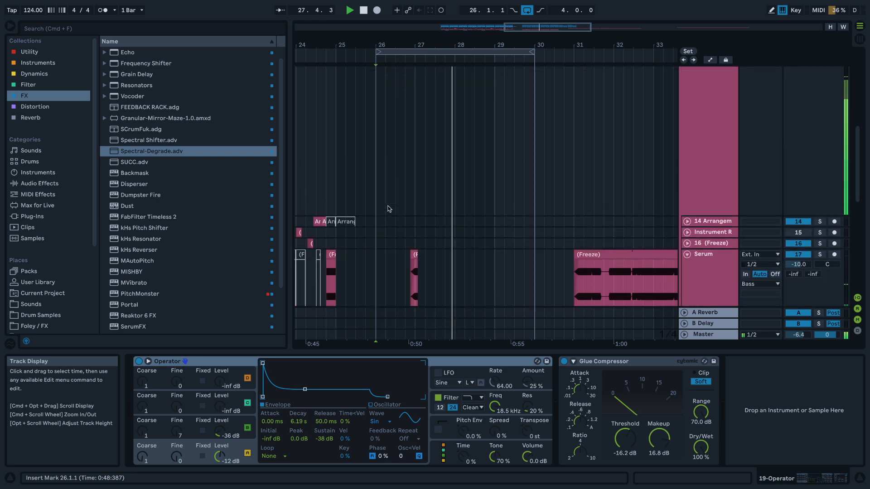
{"action": "scroll", "coordinate": [389, 209], "scroll_direction": "up", "scroll_amount": 1}
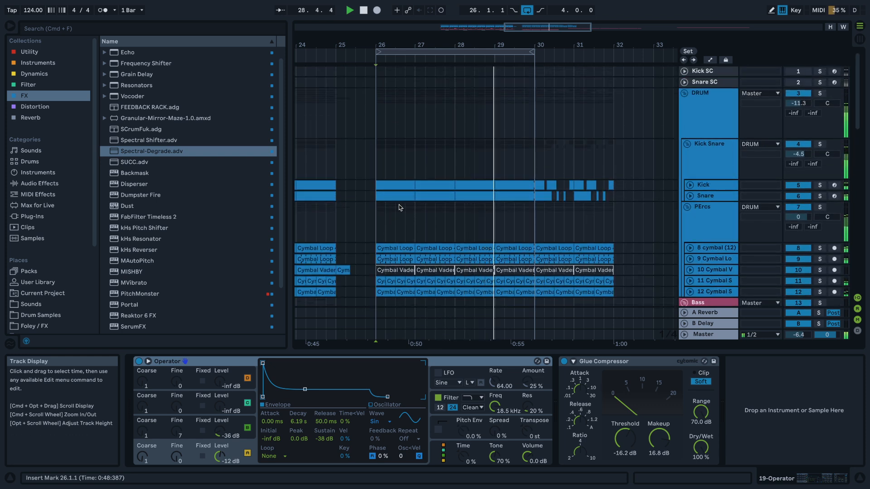
{"action": "left_click", "coordinate": [696, 121]}
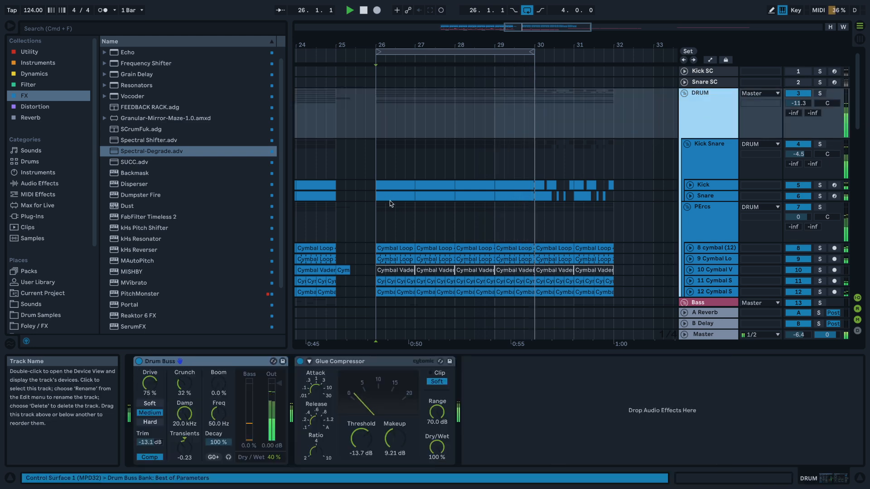
{"action": "left_click", "coordinate": [385, 209]}
{"action": "key", "text": "space"}
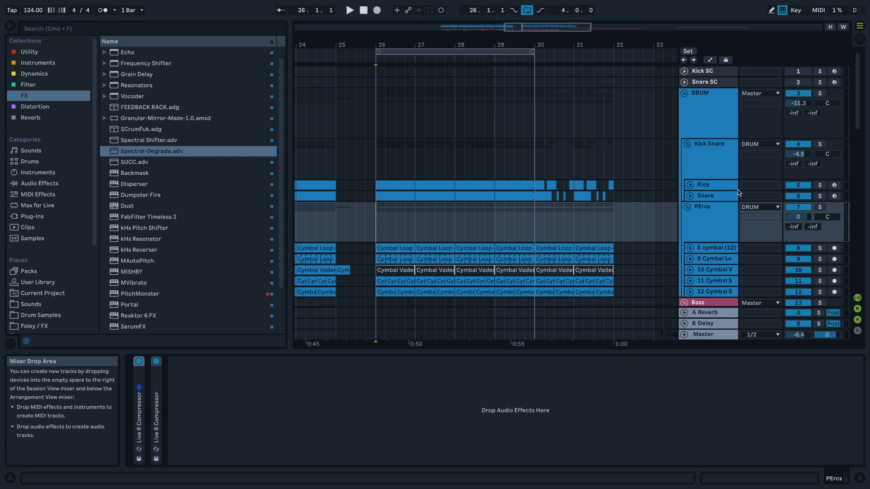
- Audition track 8 cymbal, the PErcs group and track 11 Cymbal S in solo from bar 26
{"action": "scroll", "coordinate": [710, 204], "scroll_direction": "down", "scroll_amount": 1}
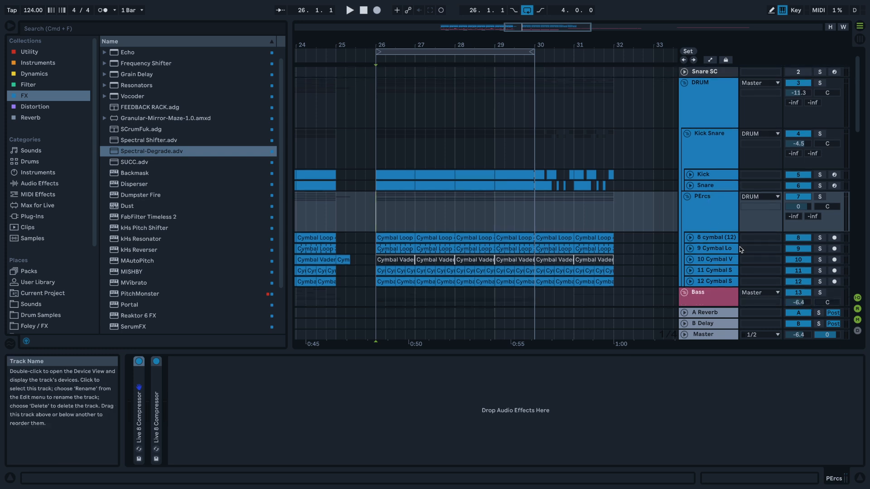
{"action": "left_click", "coordinate": [820, 237]}
{"action": "key", "text": "space"}
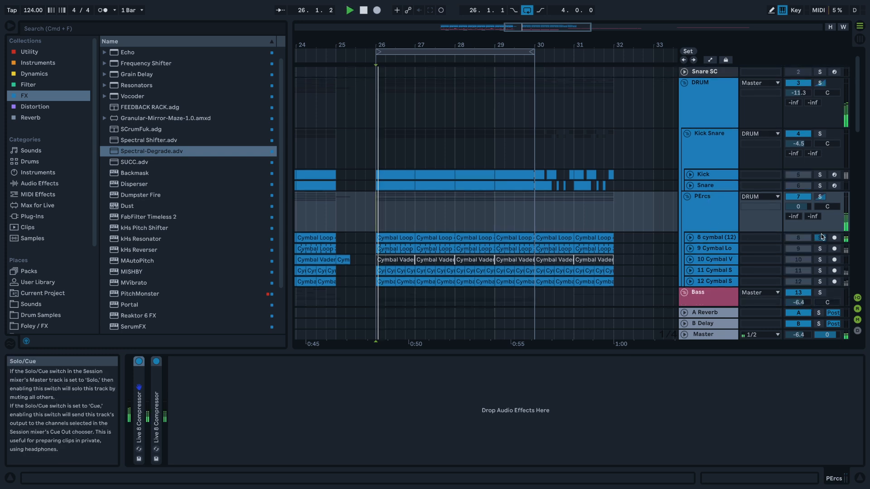
{"action": "left_click", "coordinate": [819, 197]}
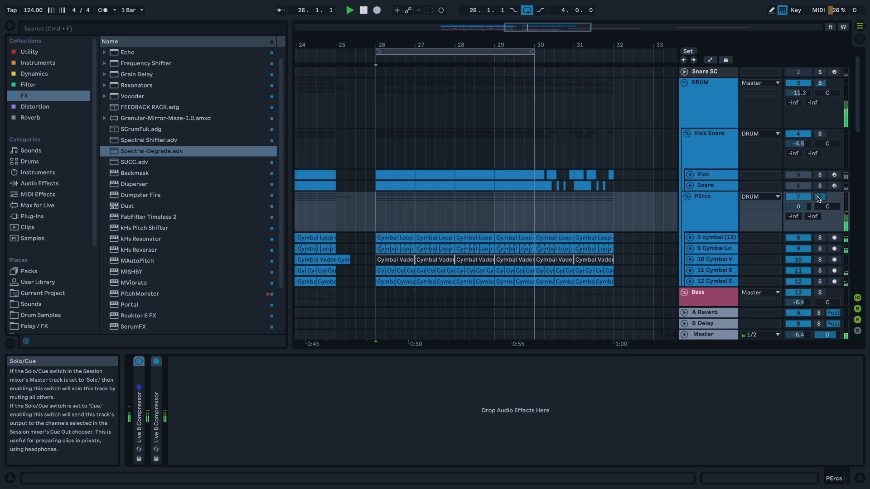
{"action": "left_click", "coordinate": [820, 270]}
{"action": "key", "text": "space"}
{"action": "key", "text": "space"}
{"action": "key", "text": "space"}
- Add FabFilter Pro-Q 3 to track 11 Cymbal S with a low cut and a +5.74 dB bell at 13280 Hz
{"action": "left_click", "coordinate": [717, 269]}
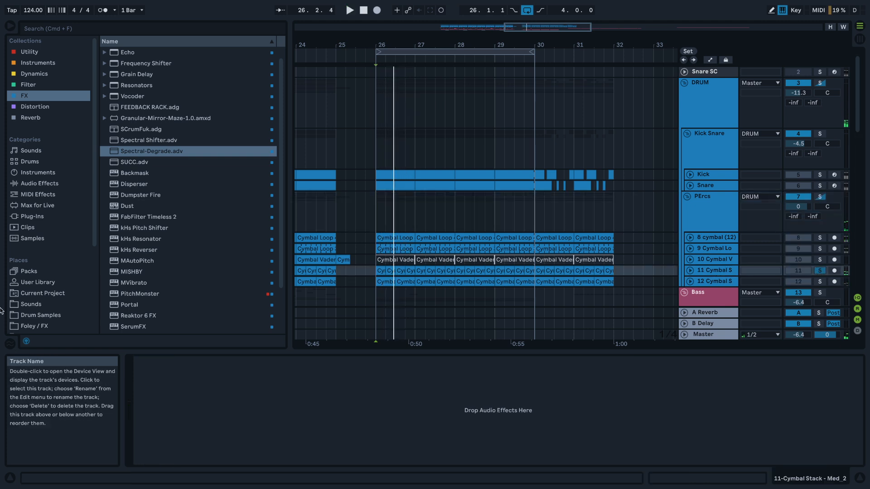
{"action": "left_click", "coordinate": [28, 84]}
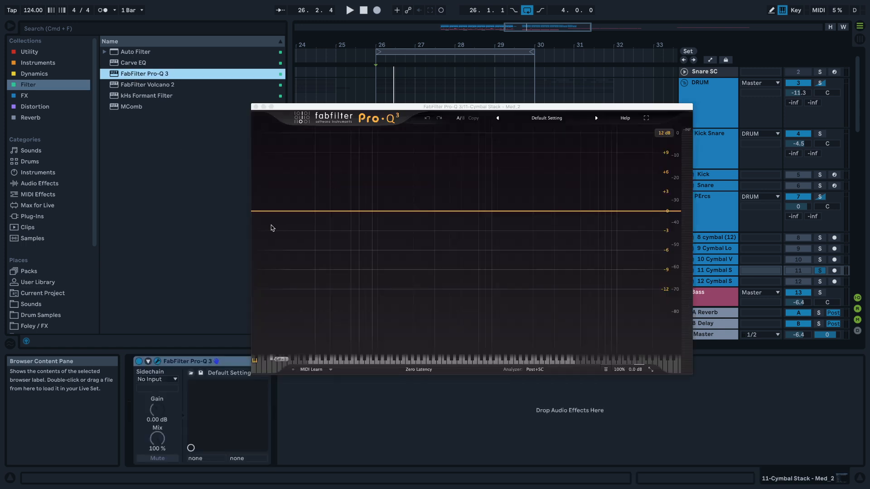
{"action": "double_click", "coordinate": [266, 214]}
{"action": "key", "text": "space"}
{"action": "left_click_drag", "start_coordinate": [266, 214], "coordinate": [482, 241]}
{"action": "left_click_drag", "start_coordinate": [591, 211], "coordinate": [631, 174]}
- Play the unsoloed mix, move the Pro-Q 3 low cut slightly lower in frequency, and close the plug-in window
{"action": "key", "text": "space"}
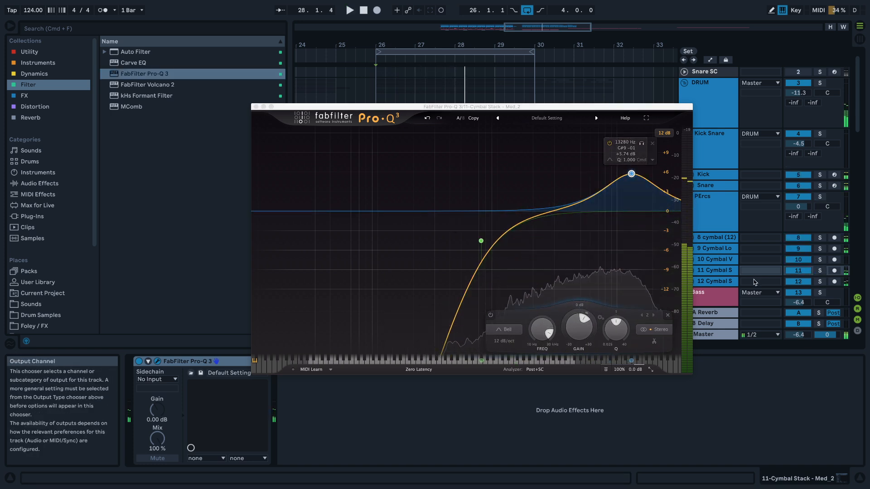
{"action": "key", "text": "space"}
{"action": "mouse_move", "coordinate": [481, 241]}
{"action": "left_mouse_down"}
{"action": "mouse_move", "coordinate": [430, 246]}
{"action": "mouse_move", "coordinate": [475, 247]}
{"action": "left_mouse_up"}
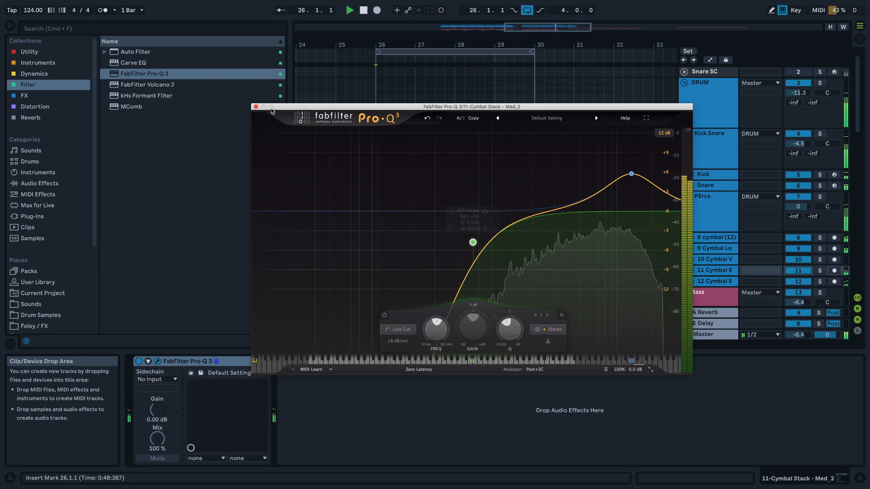
{"action": "left_click", "coordinate": [256, 107]}
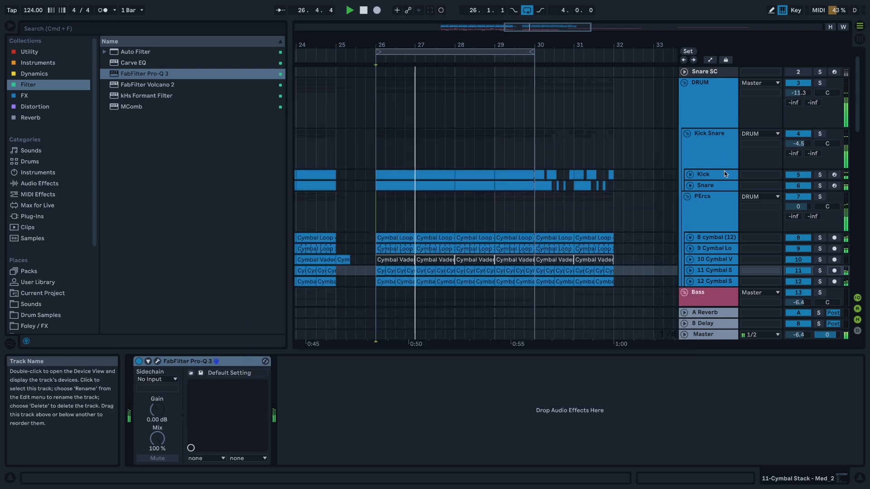
- Unfold the Snare track, collapse its Drum Rack and add a Glue Compressor after it
{"action": "left_click", "coordinate": [691, 186]}
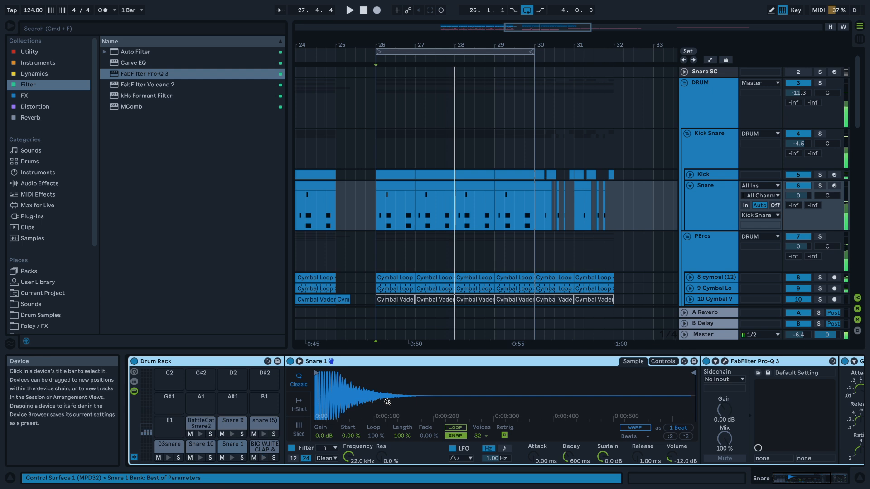
{"action": "double_click", "coordinate": [198, 363]}
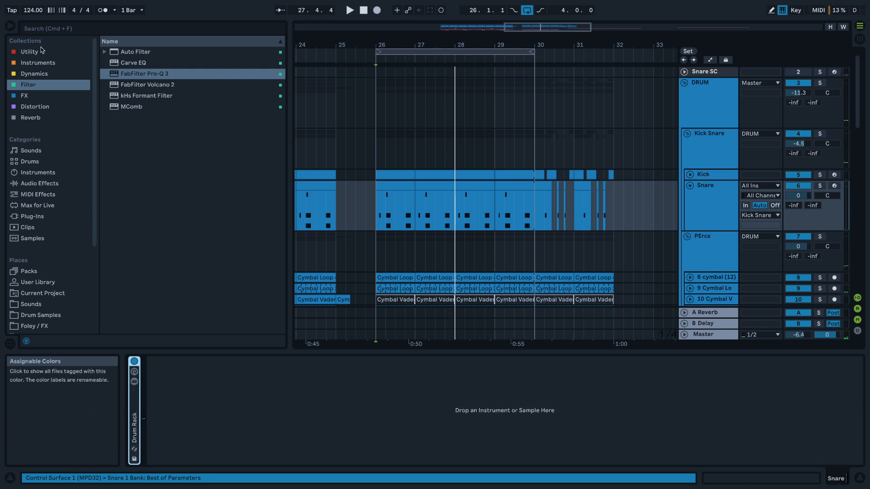
{"action": "left_click", "coordinate": [36, 62]}
{"action": "left_click", "coordinate": [34, 73]}
{"action": "left_click", "coordinate": [140, 85]}
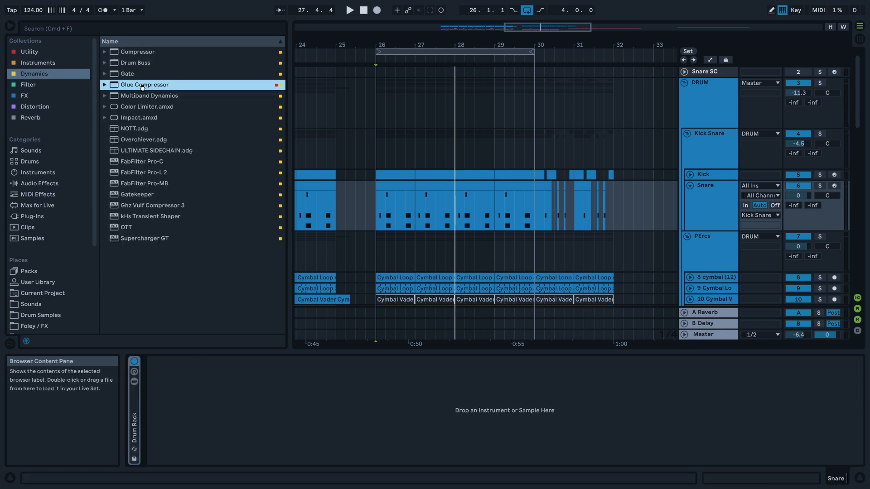
{"action": "double_click", "coordinate": [140, 85]}
- Set the Snare Glue Compressor's threshold to -27.6 dB and makeup to 20.0 dB while the loop plays
{"action": "left_click_drag", "start_coordinate": [213, 438], "coordinate": [247, 434]}
{"action": "key", "text": "space"}
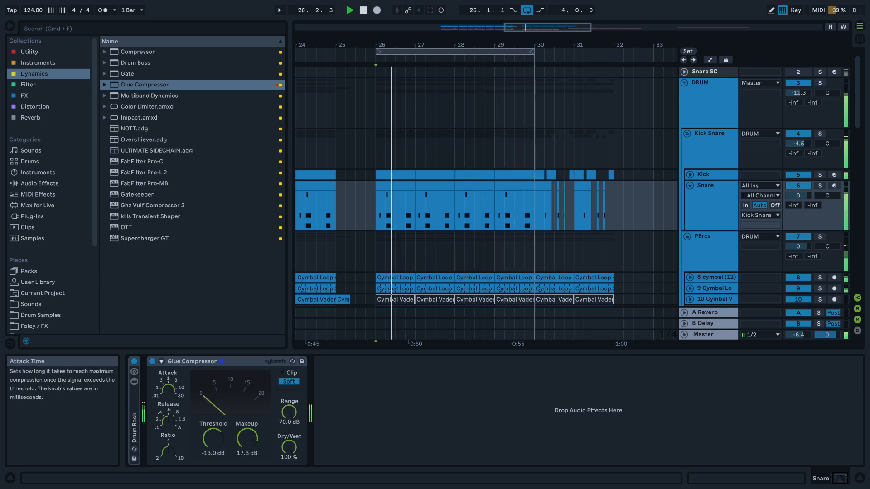
{"action": "mouse_move", "coordinate": [213, 439]}
{"action": "left_mouse_down"}
{"action": "mouse_move", "coordinate": [213, 455]}
{"action": "mouse_move", "coordinate": [213, 447]}
{"action": "left_mouse_up"}
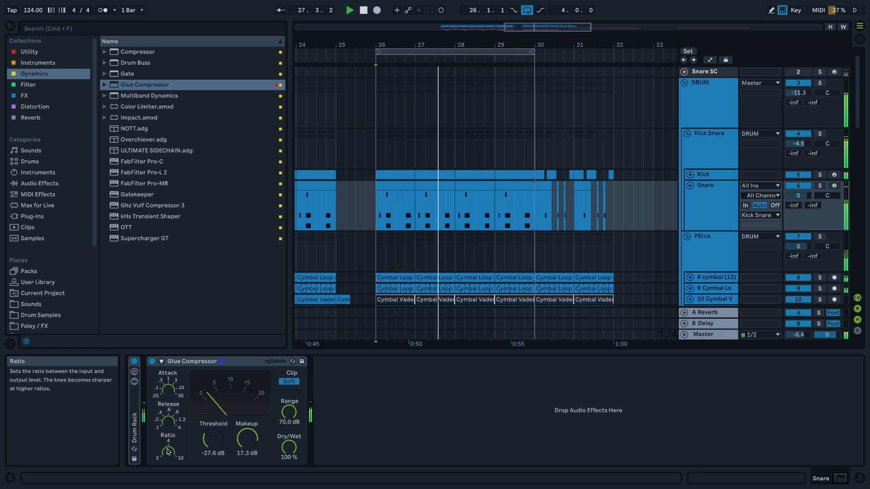
{"action": "left_click_drag", "start_coordinate": [248, 440], "coordinate": [247, 430]}
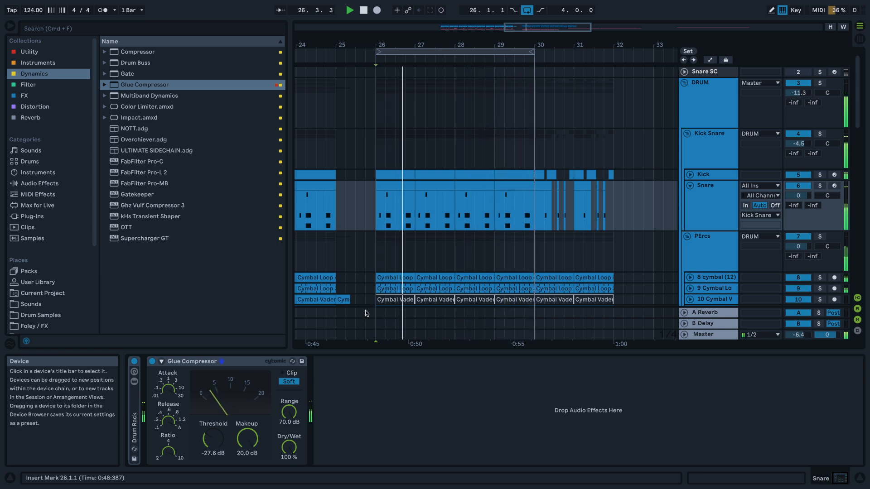
{"action": "scroll", "coordinate": [384, 257], "scroll_direction": "down", "scroll_amount": 10}
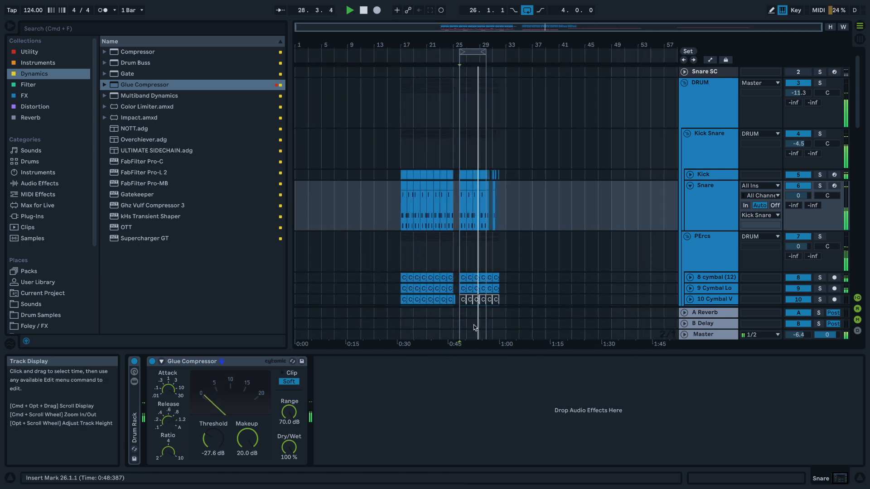
{"action": "key", "text": "space"}
- Audition the Kick Snare group in solo and the Snare track alone from the hit at 26.2.1
{"action": "left_click", "coordinate": [821, 134]}
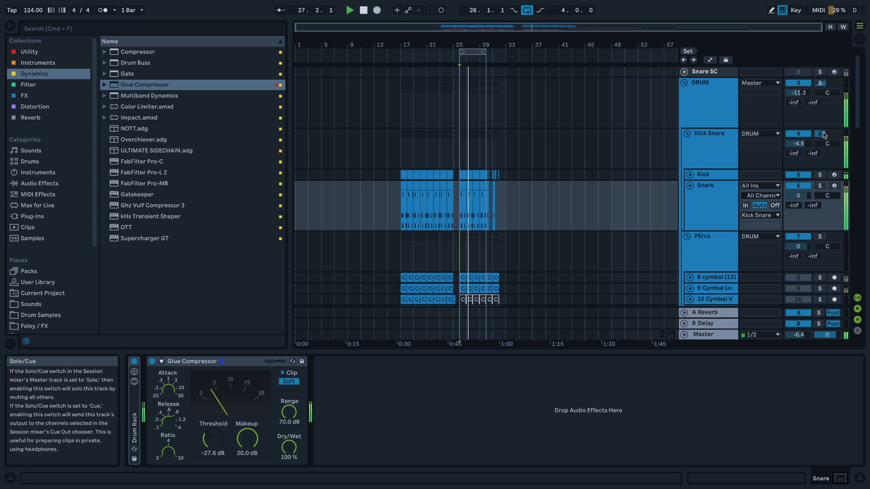
{"action": "scroll", "coordinate": [467, 224], "scroll_direction": "up", "scroll_amount": 5}
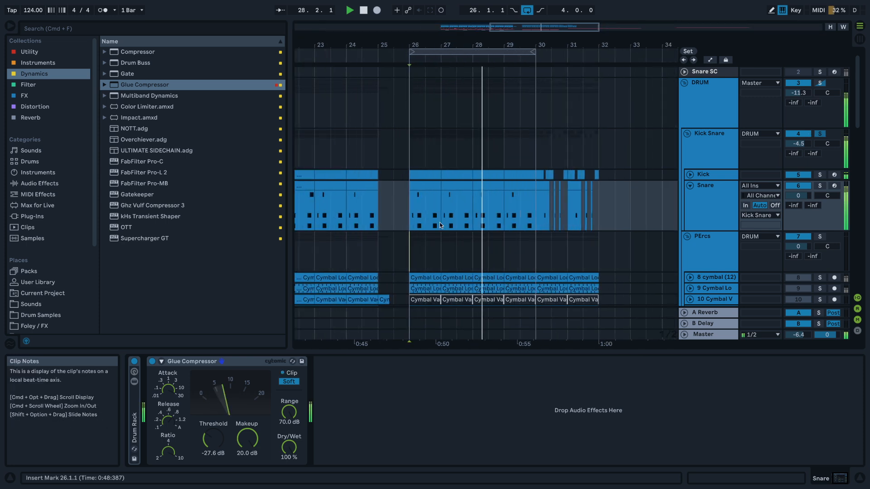
{"action": "key", "text": "space"}
{"action": "left_click", "coordinate": [820, 186]}
{"action": "key", "text": "space"}
{"action": "scroll", "coordinate": [401, 225], "scroll_direction": "up", "scroll_amount": 6}
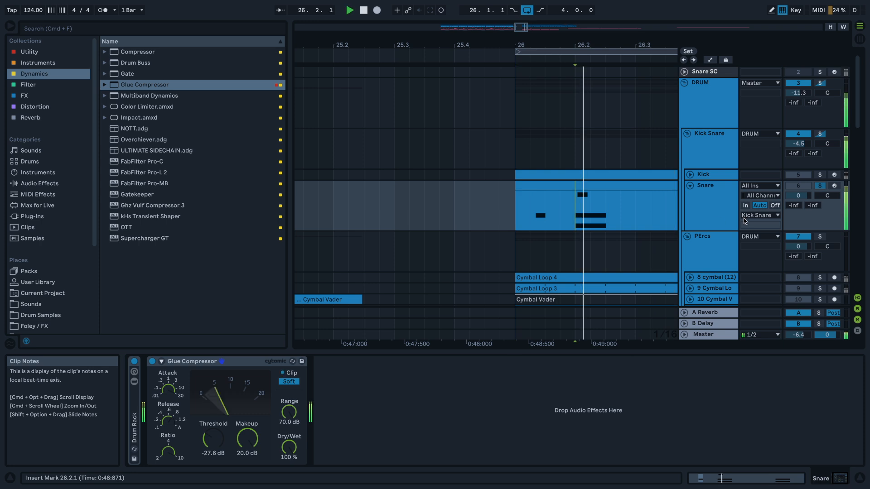
{"action": "key", "text": "space"}
{"action": "left_click", "coordinate": [715, 210]}
{"action": "key", "text": "space"}
{"action": "key", "text": "space"}
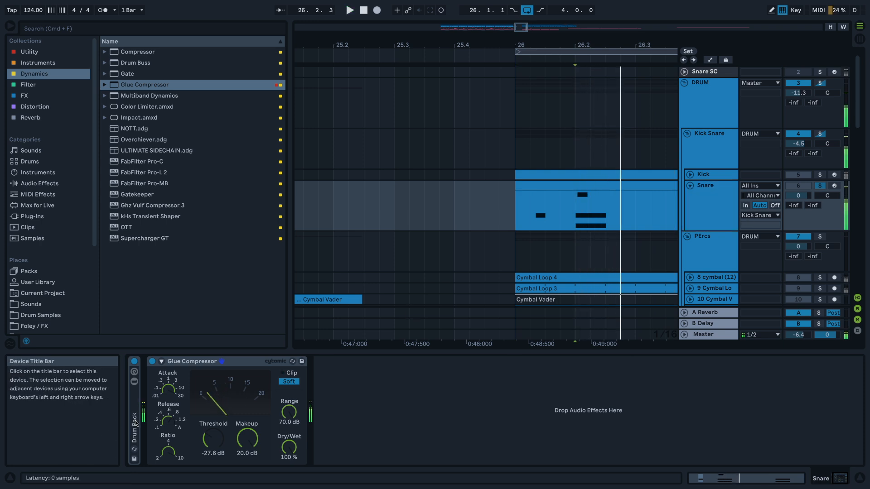
- Expand the Snare track's Drum Rack and preview the BIG WJITE CLAP & SNARE pad against the snare hit
{"action": "double_click", "coordinate": [134, 422]}
{"action": "key", "text": "space"}
{"action": "key", "text": "space"}
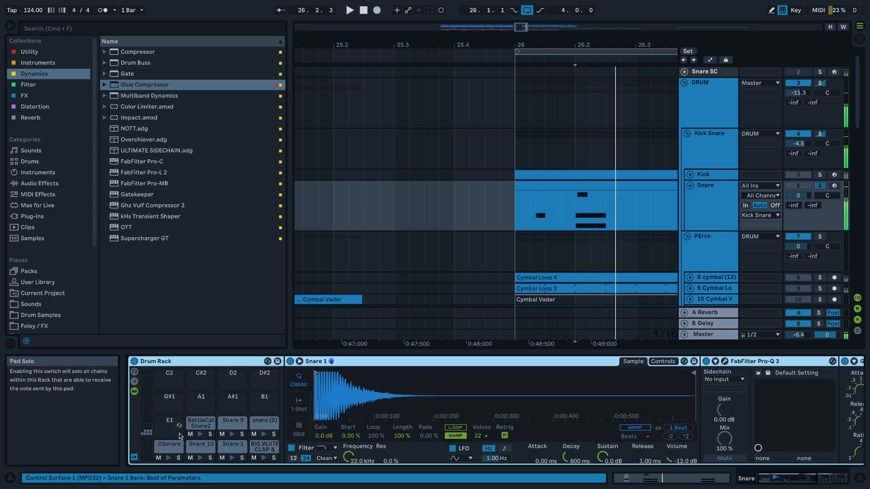
{"action": "left_click", "coordinate": [265, 458]}
{"action": "key", "text": "space"}
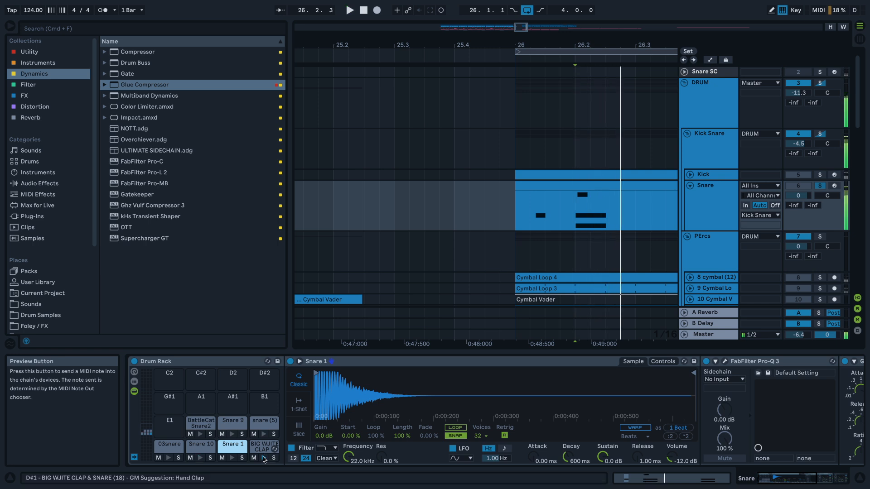
{"action": "key", "text": "space"}
{"action": "key", "text": "space"}
{"action": "key", "text": "space"}
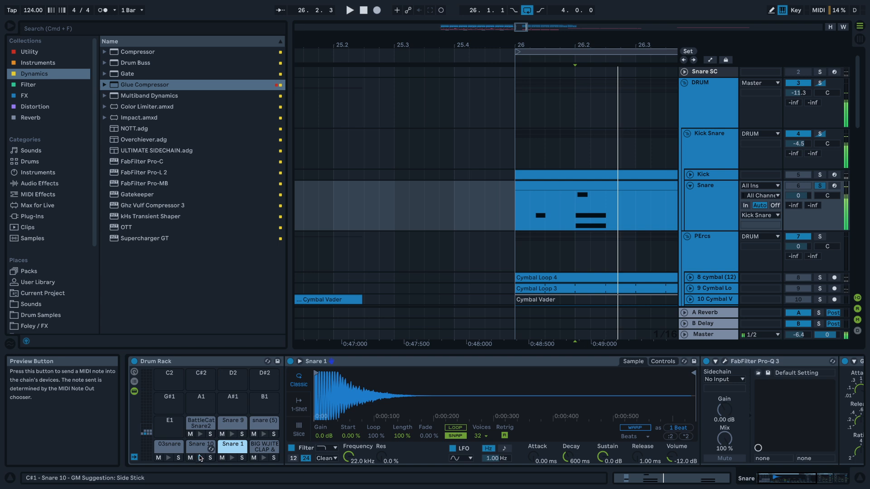
- Preview the Snare 10 pad and set its Simpler volume to -10.3 dB, replaying the snare hit
{"action": "left_click", "coordinate": [200, 459]}
{"action": "key", "text": "space"}
{"action": "key", "text": "space"}
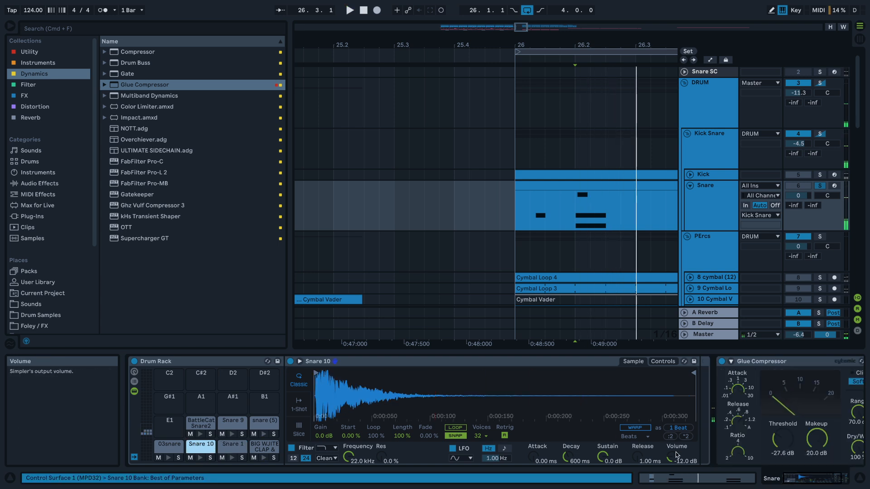
{"action": "key", "text": "space"}
{"action": "mouse_move", "coordinate": [676, 455]}
{"action": "left_mouse_down"}
{"action": "mouse_move", "coordinate": [675, 467]}
{"action": "mouse_move", "coordinate": [670, 445]}
{"action": "mouse_move", "coordinate": [671, 458]}
{"action": "left_mouse_up"}
{"action": "key", "text": "space"}
{"action": "key", "text": "space"}
{"action": "key", "text": "space"}
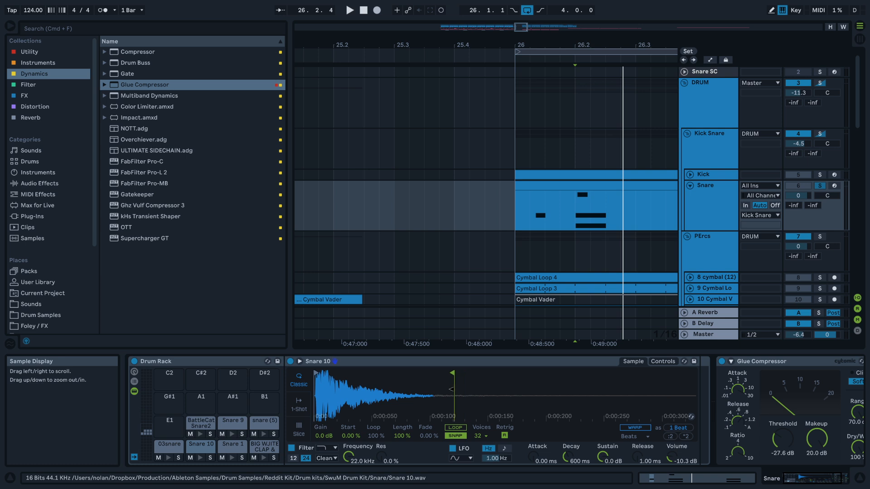
- Shorten Snare 10's sample end to about 110 ms, set its release to 173 ms, and play the unsoloed mix
{"action": "left_click_drag", "start_coordinate": [636, 467], "coordinate": [636, 459]}
{"action": "mouse_move", "coordinate": [439, 378]}
{"action": "left_mouse_down"}
{"action": "mouse_move", "coordinate": [406, 382]}
{"action": "mouse_move", "coordinate": [414, 383]}
{"action": "left_mouse_up"}
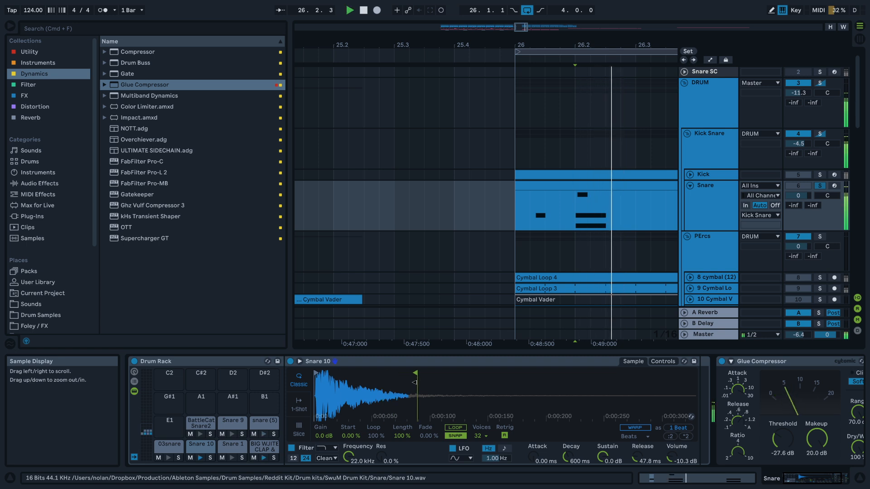
{"action": "left_click_drag", "start_coordinate": [636, 461], "coordinate": [637, 442]}
{"action": "left_click", "coordinate": [485, 220]}
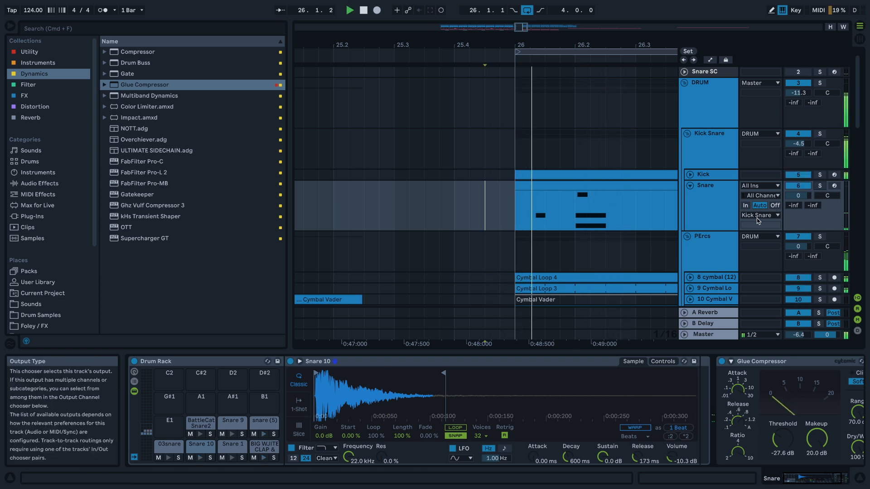
- Look over the drum and Bass tracks from bar 23 to bar 35, and stop playback
{"action": "scroll", "coordinate": [650, 240], "scroll_direction": "down", "scroll_amount": 3}
{"action": "scroll", "coordinate": [651, 241], "scroll_direction": "down", "scroll_amount": 4}
{"action": "scroll", "coordinate": [596, 237], "scroll_direction": "down", "scroll_amount": 1}
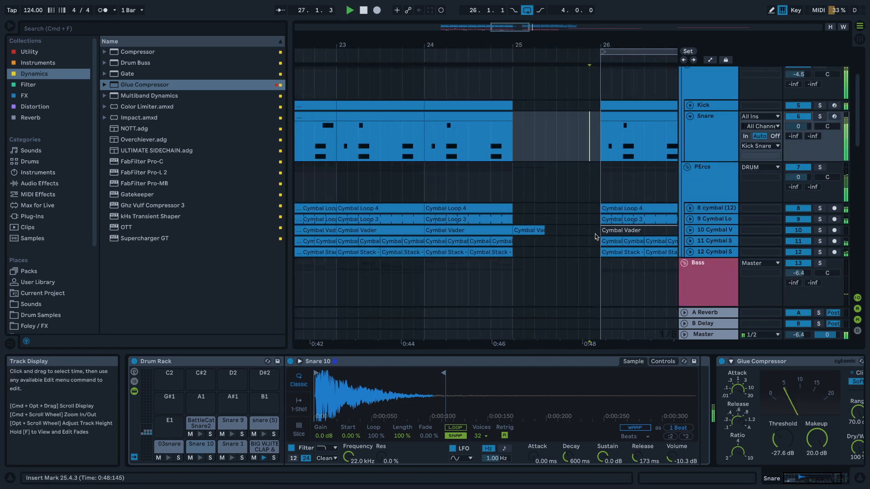
{"action": "scroll", "coordinate": [596, 236], "scroll_direction": "down", "scroll_amount": 1}
{"action": "left_click_drag", "start_coordinate": [522, 27], "coordinate": [555, 17]}
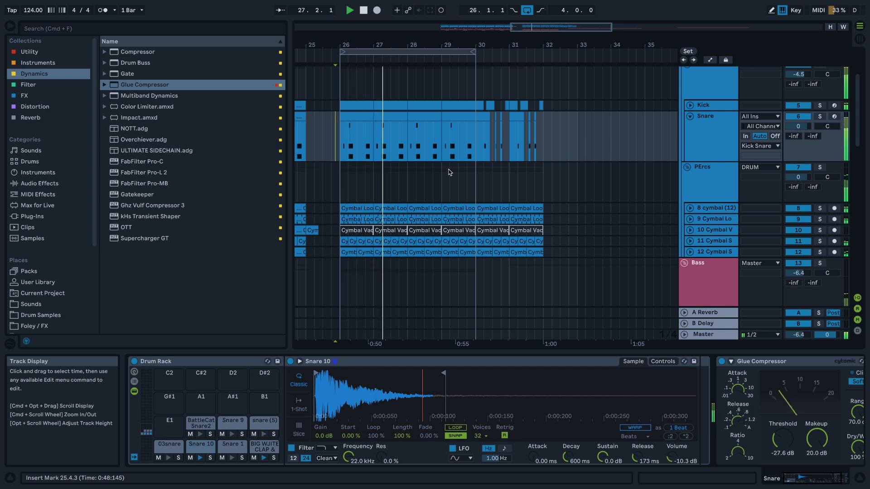
{"action": "scroll", "coordinate": [309, 213], "scroll_direction": "down", "scroll_amount": 4}
{"action": "scroll", "coordinate": [308, 213], "scroll_direction": "down", "scroll_amount": 2}
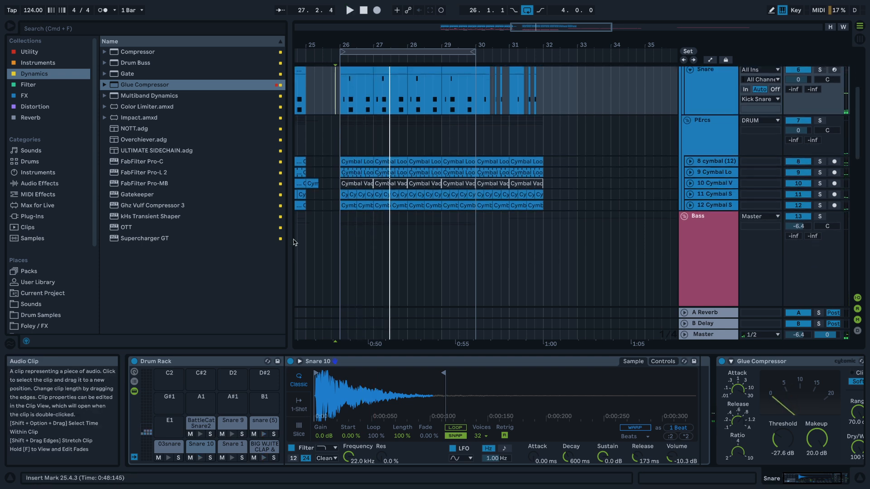
{"action": "left_click", "coordinate": [322, 253]}
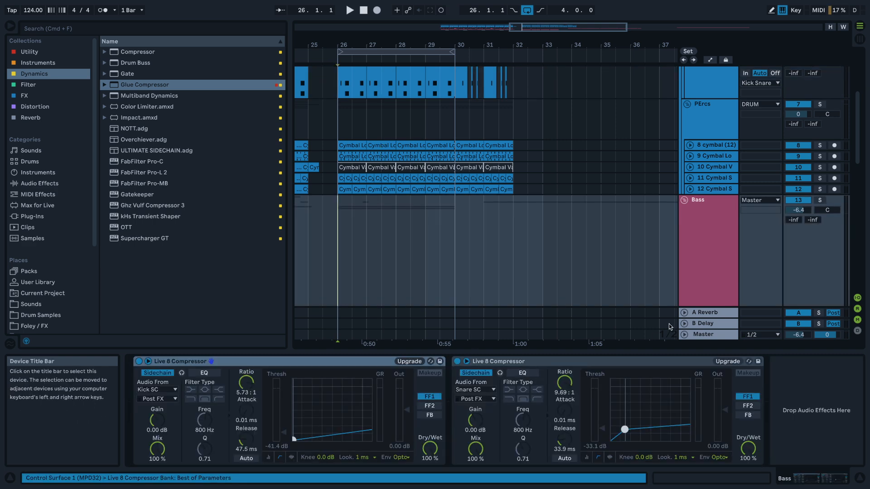
- Fold the Kick Snare and PErcs groups and place the insert marker at bar 26 on the 21 Serum track
{"action": "scroll", "coordinate": [690, 148], "scroll_direction": "up", "scroll_amount": 5}
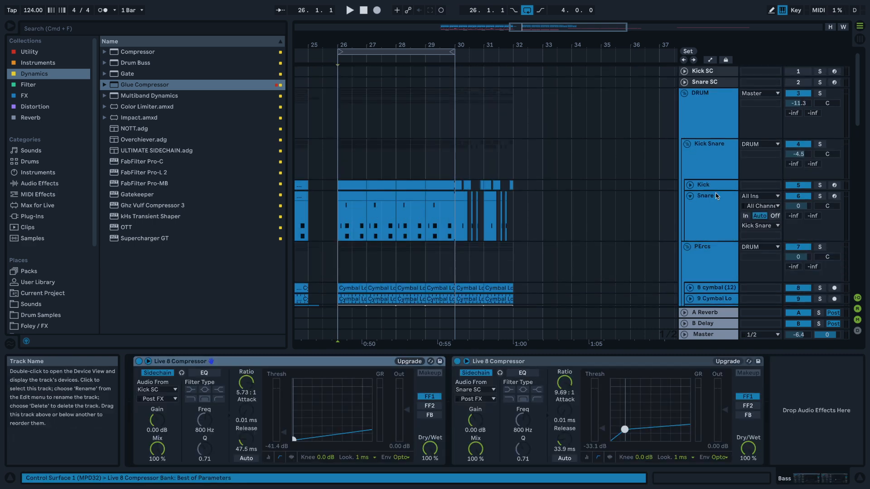
{"action": "left_click", "coordinate": [687, 145]}
{"action": "scroll", "coordinate": [439, 214], "scroll_direction": "down", "scroll_amount": 10}
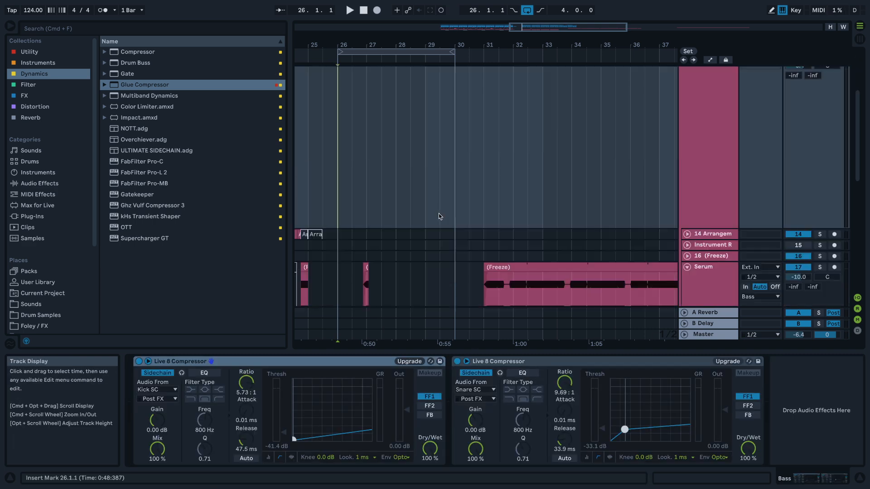
{"action": "left_click", "coordinate": [339, 219]}
{"action": "scroll", "coordinate": [394, 217], "scroll_direction": "down", "scroll_amount": 3}
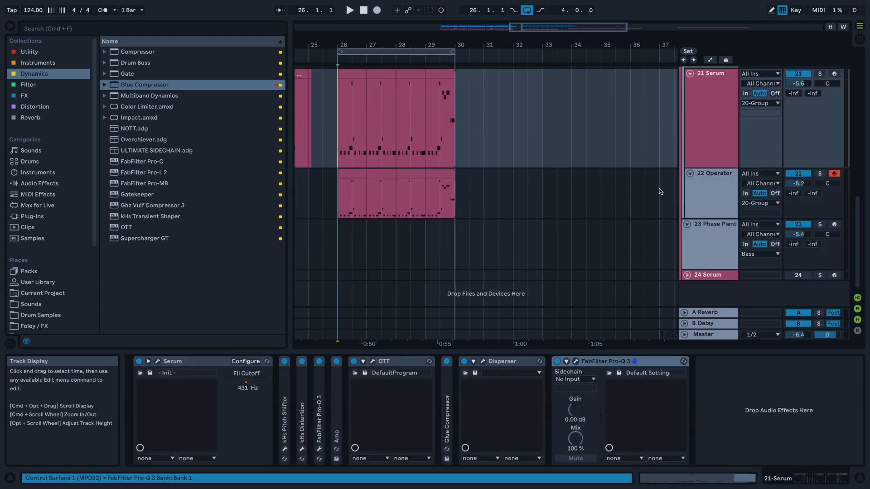
- Examine the clips on the bass tracks before and after bar 25
{"action": "scroll", "coordinate": [486, 200], "scroll_direction": "up", "scroll_amount": 4}
{"action": "scroll", "coordinate": [369, 199], "scroll_direction": "down", "scroll_amount": 2}
{"action": "left_click_drag", "start_coordinate": [405, 45], "coordinate": [545, 41]}
{"action": "scroll", "coordinate": [508, 138], "scroll_direction": "up", "scroll_amount": 9}
{"action": "scroll", "coordinate": [511, 143], "scroll_direction": "down", "scroll_amount": 9}
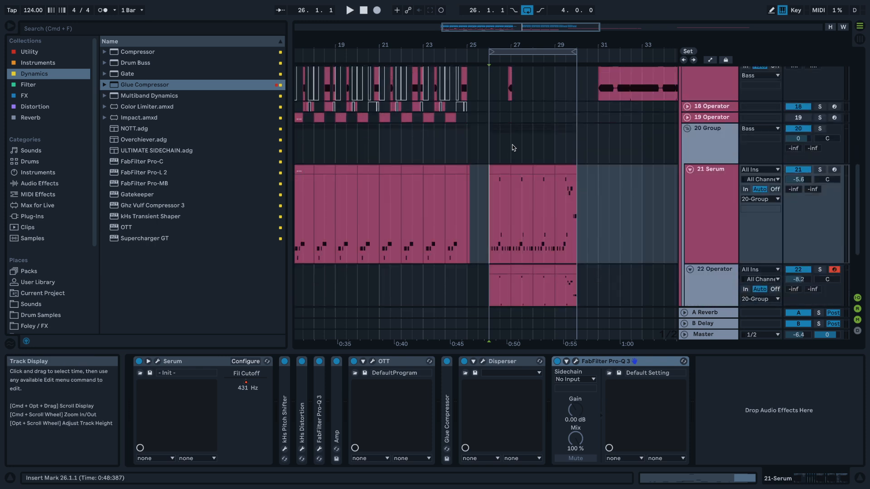
{"action": "scroll", "coordinate": [659, 155], "scroll_direction": "up", "scroll_amount": 4}
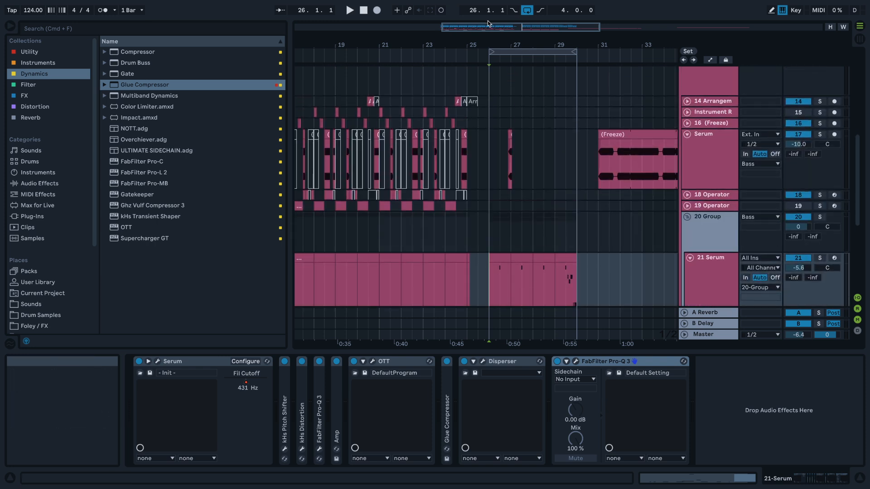
{"action": "left_click_drag", "start_coordinate": [460, 26], "coordinate": [457, 26]}
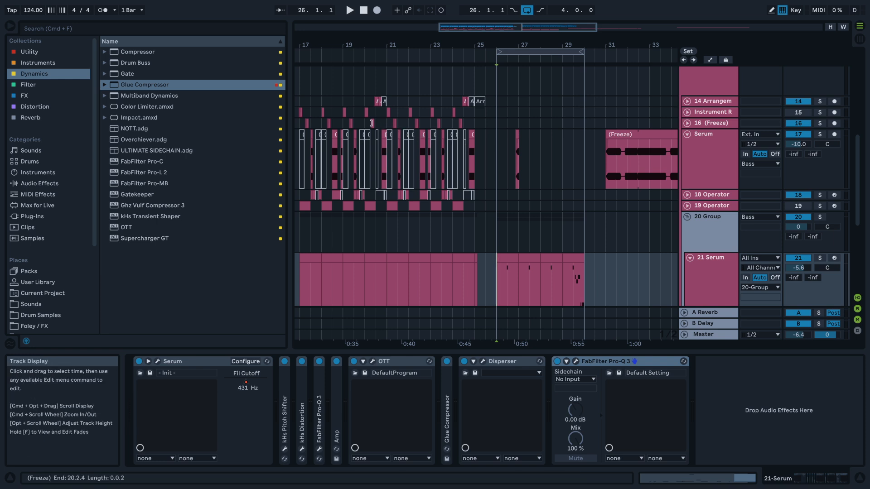
- Solo track 16 and audition a copy of its short frozen clip at bar 31
{"action": "left_click", "coordinate": [375, 123]}
{"action": "left_click", "coordinate": [820, 123]}
{"action": "left_click", "coordinate": [617, 124]}
{"action": "key", "text": "super+v"}
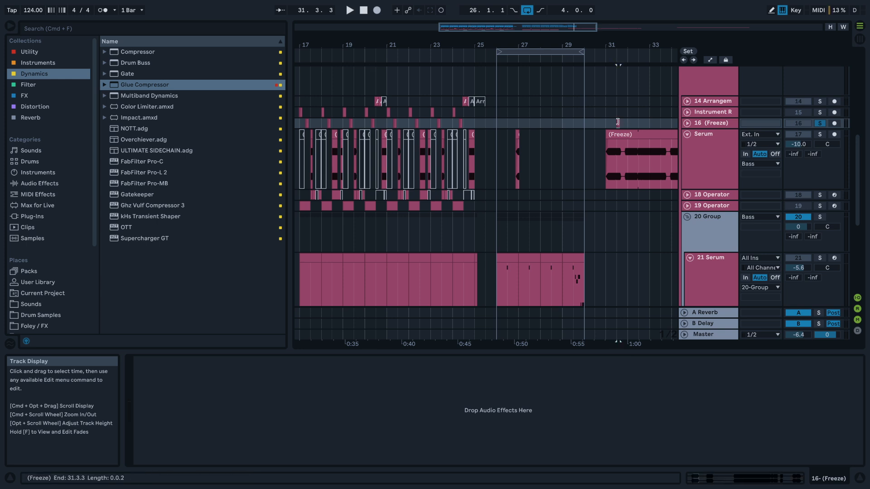
{"action": "key", "text": "space"}
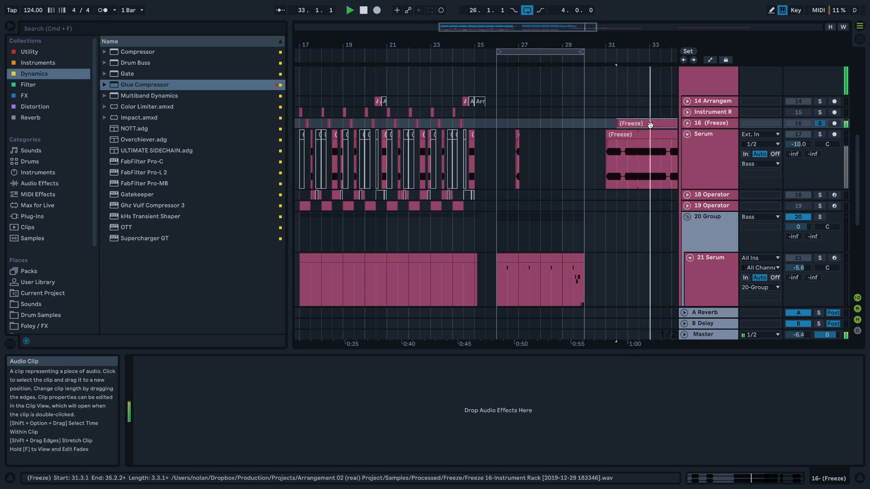
{"action": "key", "text": "space"}
{"action": "key", "text": "Delete"}
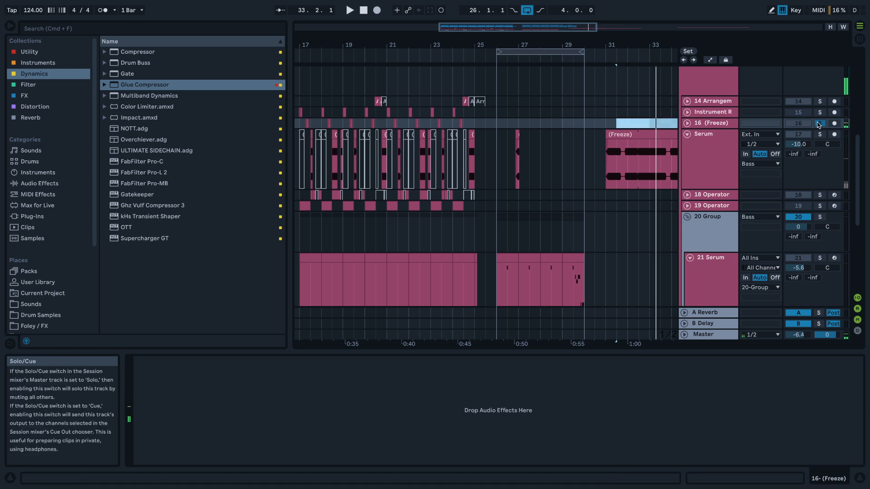
- Inspect the 22 Operator track's device and its MIDI clip at bar 26
{"action": "scroll", "coordinate": [480, 277], "scroll_direction": "down", "scroll_amount": 8}
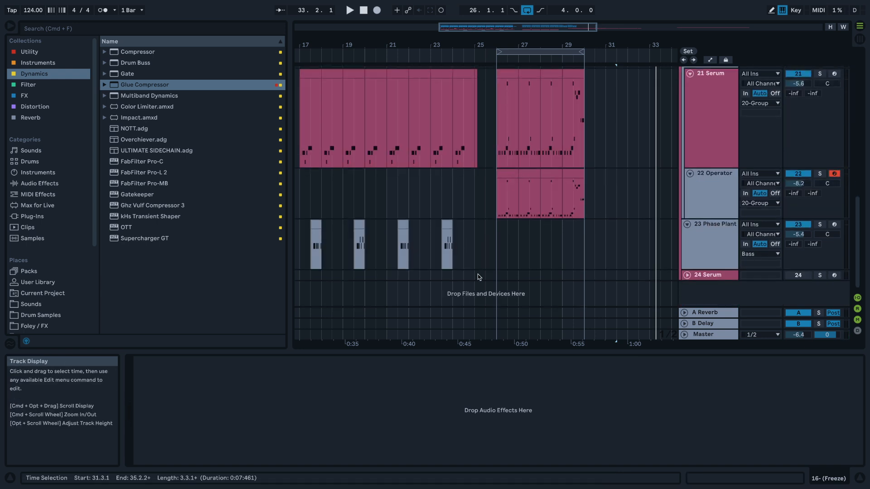
{"action": "double_click", "coordinate": [488, 197]}
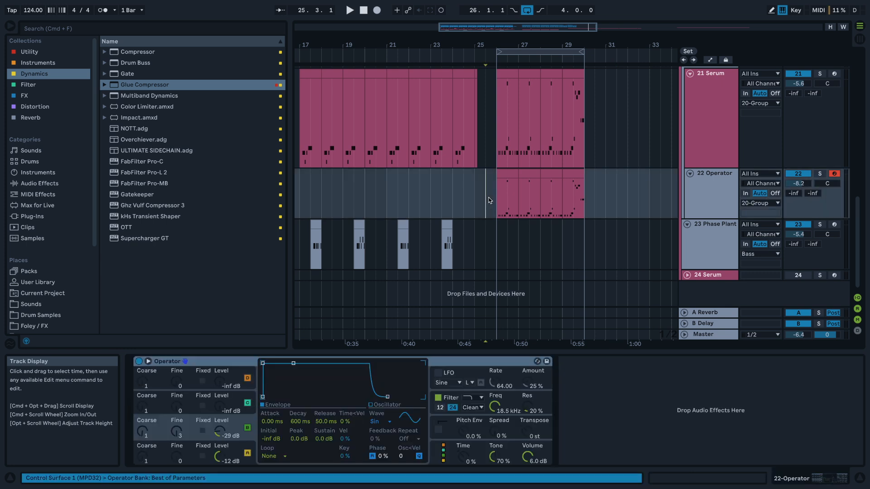
{"action": "left_click", "coordinate": [494, 197]}
{"action": "key", "text": "Delete"}
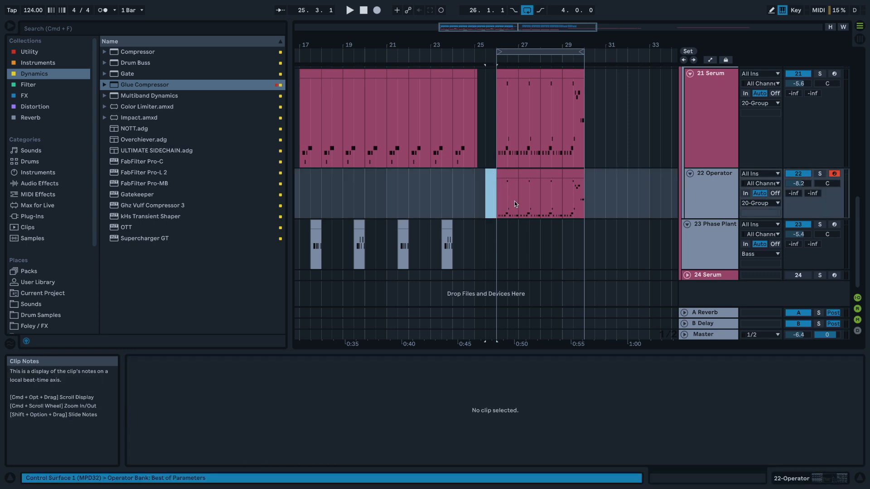
{"action": "left_click", "coordinate": [499, 207]}
{"action": "left_click", "coordinate": [710, 196]}
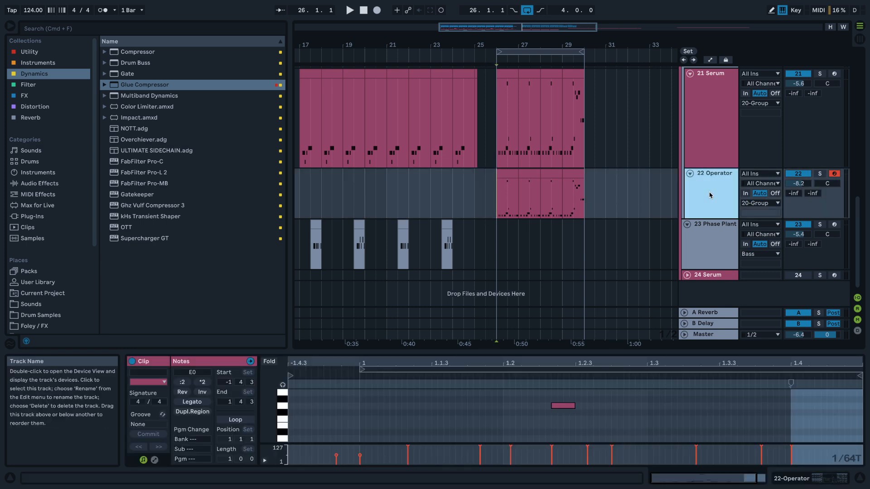
- Fold the 20 Group, insert a new MIDI track below 19 Operator and arm it for recording
{"action": "scroll", "coordinate": [708, 191], "scroll_direction": "up", "scroll_amount": 5}
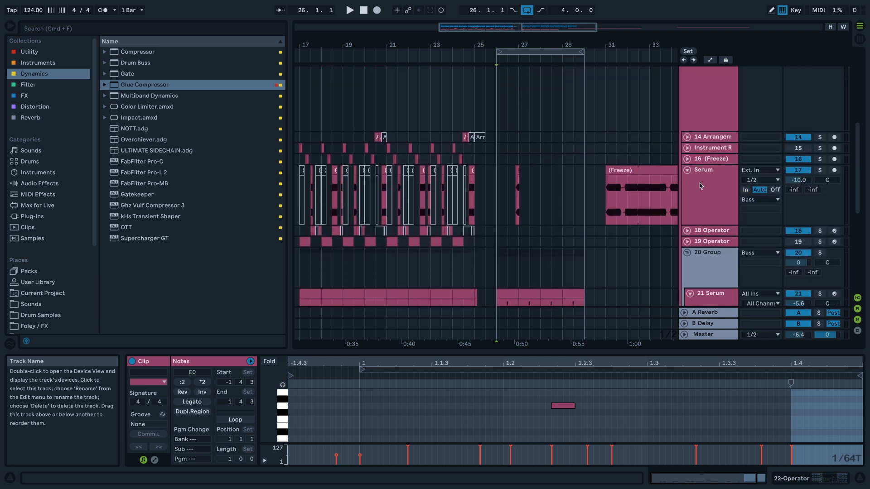
{"action": "left_click", "coordinate": [687, 253]}
{"action": "left_click", "coordinate": [704, 241]}
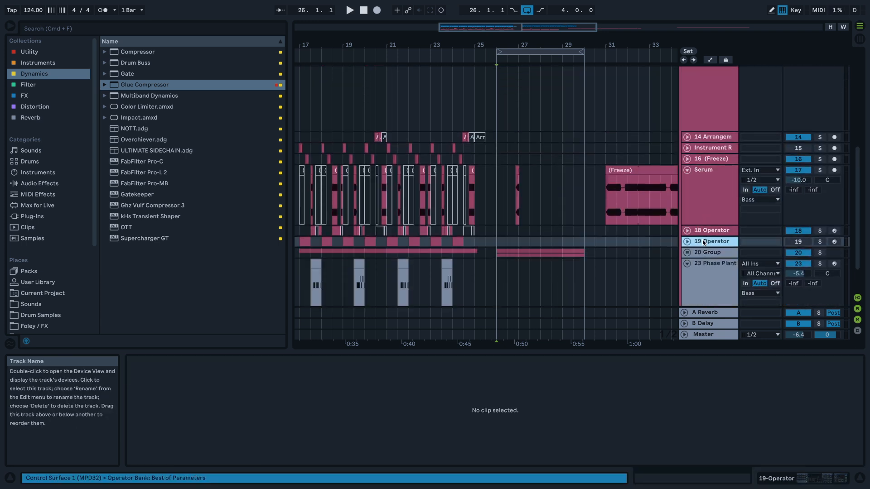
{"action": "key", "text": "super+shift+r"}
{"action": "key", "text": "Escape"}
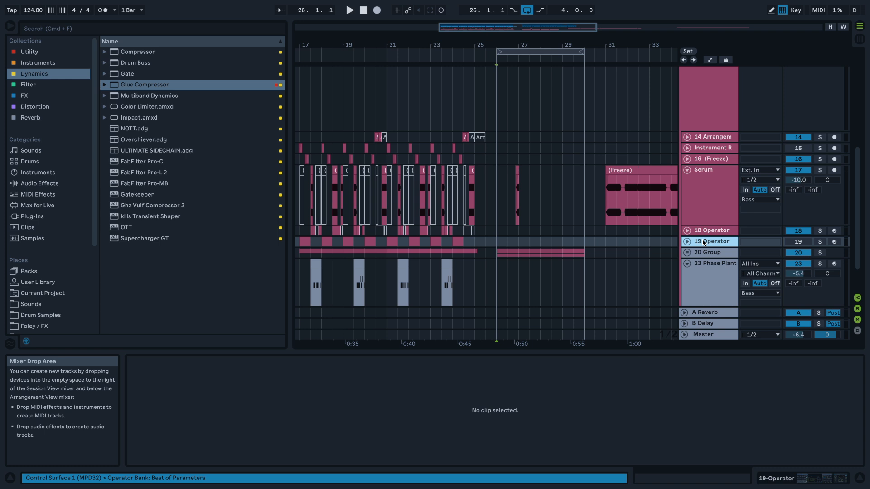
{"action": "key", "text": "super+shift+t"}
{"action": "left_click", "coordinate": [485, 269]}
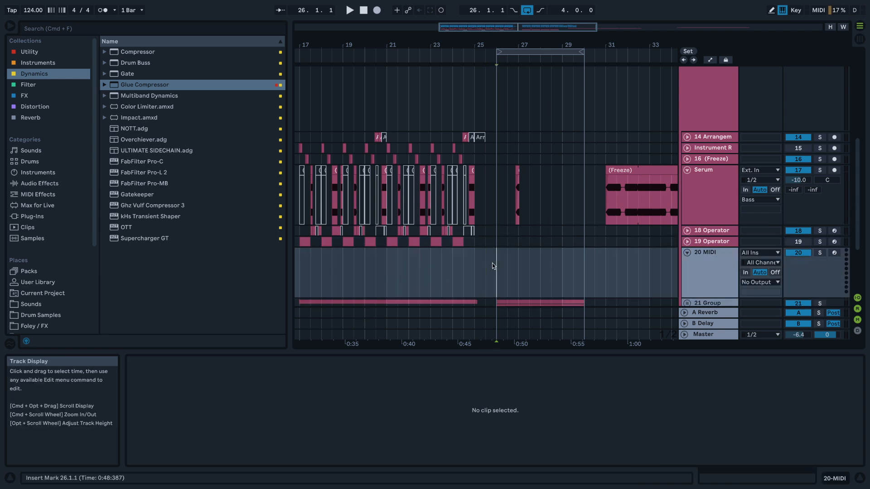
{"action": "left_click", "coordinate": [835, 253]}
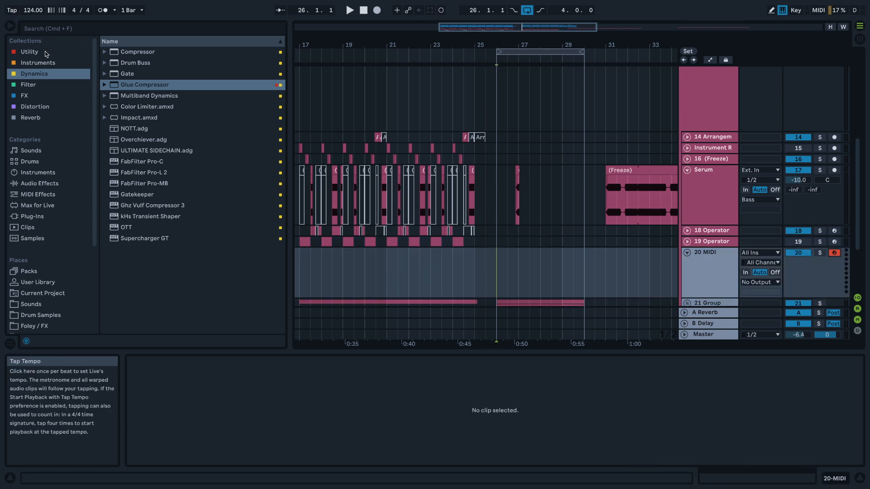
- Load Phase Plant from the Instruments collection onto the new MIDI track and move its window off the arrangement
{"action": "left_click", "coordinate": [31, 52]}
{"action": "left_click", "coordinate": [40, 62]}
{"action": "left_click", "coordinate": [138, 163]}
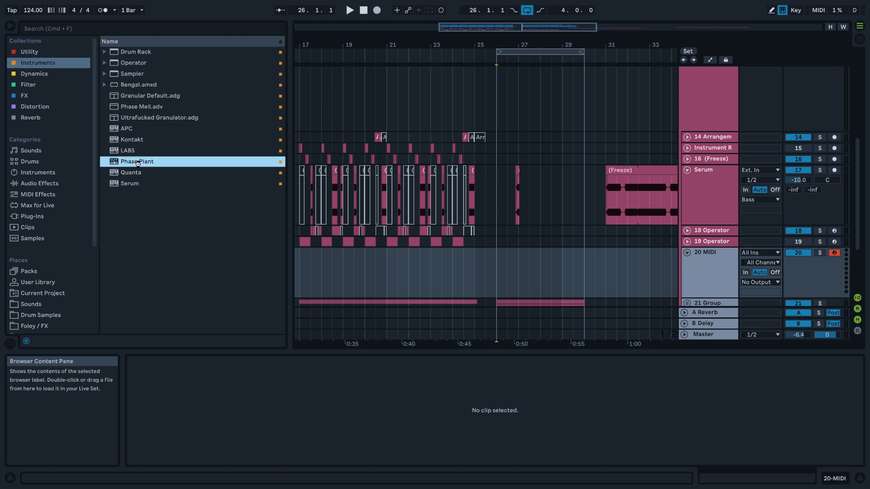
{"action": "left_click_drag", "start_coordinate": [484, 251], "coordinate": [485, 252]}
{"action": "left_click_drag", "start_coordinate": [440, 107], "coordinate": [275, 374]}
{"action": "left_click_drag", "start_coordinate": [477, 266], "coordinate": [482, 268]}
- Listen to the looped section from bar 26 with the current drums and bass
{"action": "key", "text": "space"}
{"action": "left_click", "coordinate": [516, 256]}
{"action": "left_click", "coordinate": [498, 259]}
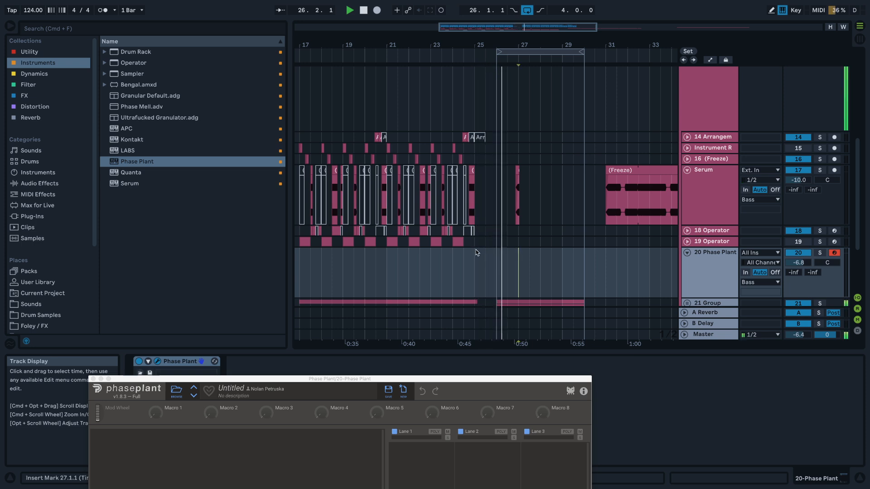
{"action": "scroll", "coordinate": [520, 283], "scroll_direction": "down", "scroll_amount": 3}
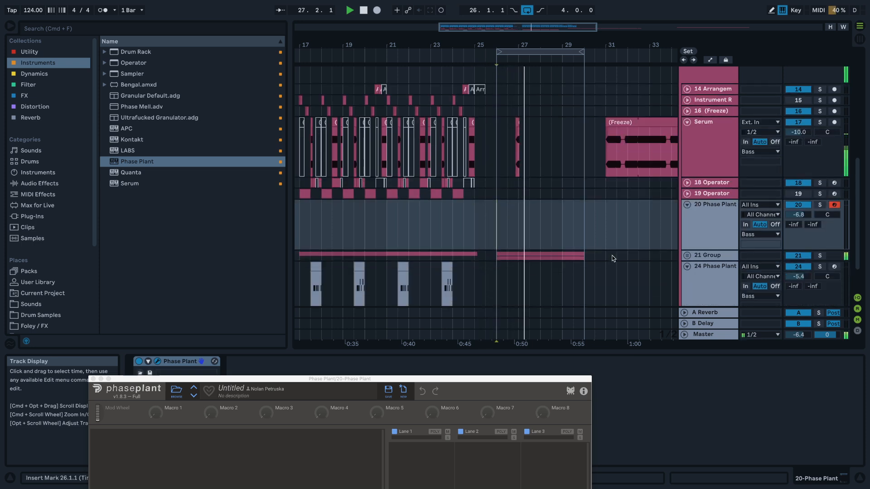
{"action": "scroll", "coordinate": [658, 254], "scroll_direction": "down", "scroll_amount": 2}
{"action": "key", "text": "space"}
- During playback, set the Bass group's Kick SC sidechain compressor to 49.2 ms release and -48.4 dB threshold
{"action": "scroll", "coordinate": [694, 148], "scroll_direction": "up", "scroll_amount": 5}
{"action": "scroll", "coordinate": [695, 148], "scroll_direction": "up", "scroll_amount": 2}
{"action": "left_click", "coordinate": [695, 148]}
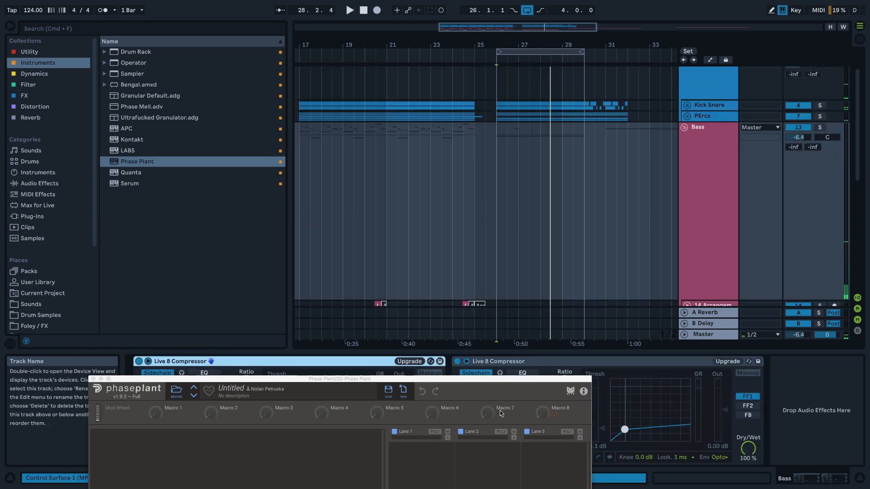
{"action": "left_click_drag", "start_coordinate": [443, 379], "coordinate": [142, 26]}
{"action": "key", "text": "space"}
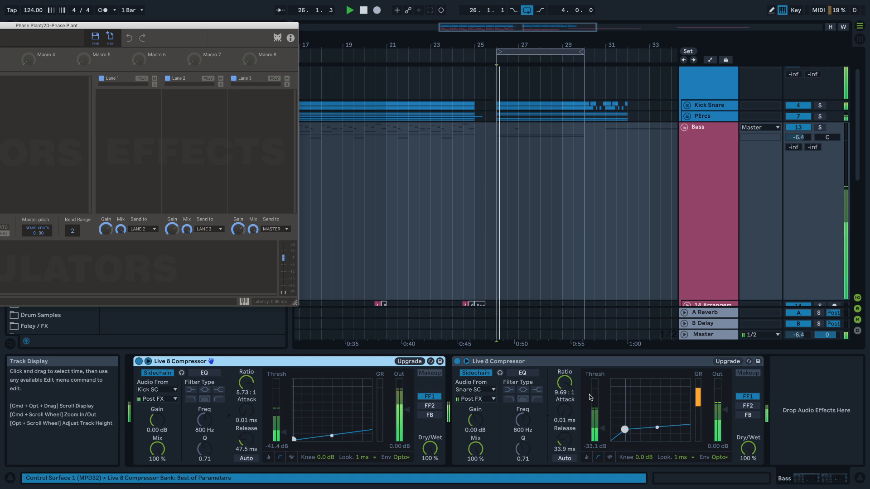
{"action": "mouse_move", "coordinate": [246, 439]}
{"action": "left_mouse_down"}
{"action": "mouse_move", "coordinate": [246, 453]}
{"action": "mouse_move", "coordinate": [246, 430]}
{"action": "mouse_move", "coordinate": [246, 440]}
{"action": "left_mouse_up"}
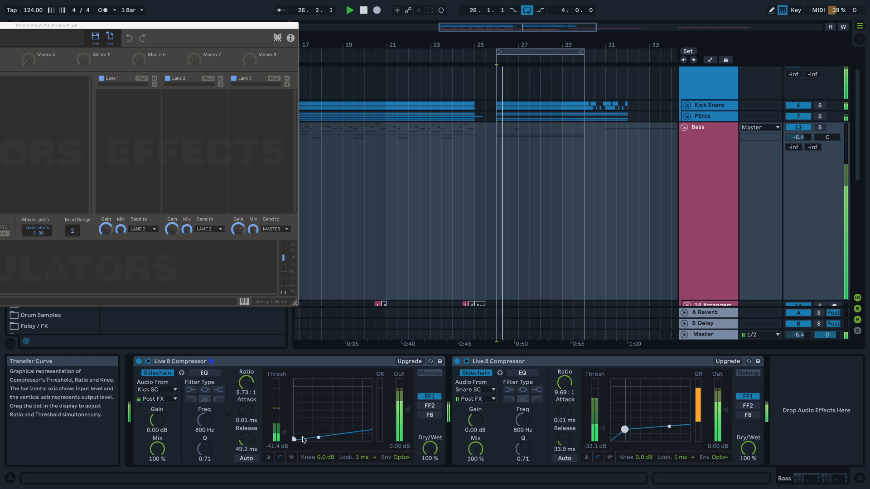
{"action": "left_click_drag", "start_coordinate": [284, 433], "coordinate": [283, 436]}
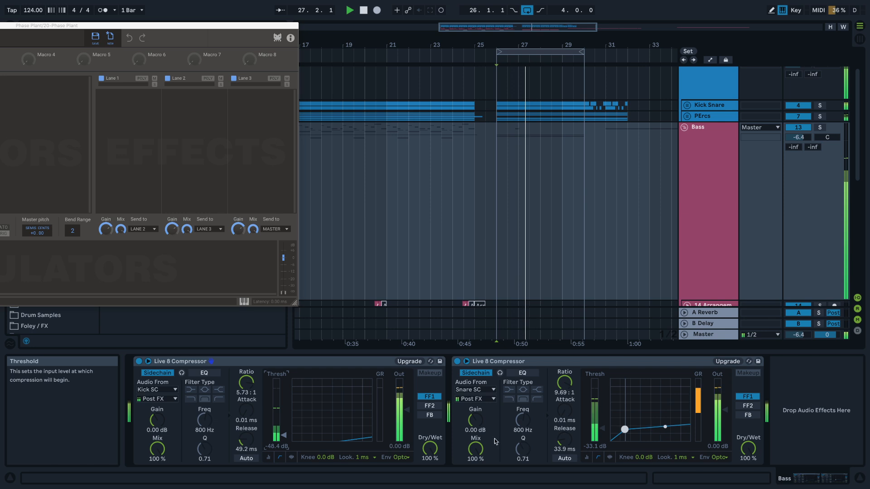
- Set the Snare SC sidechain compressor to -45.5 dB threshold and 11.6 ms release, and stop playback after listening
{"action": "left_click_drag", "start_coordinate": [602, 428], "coordinate": [565, 449]}
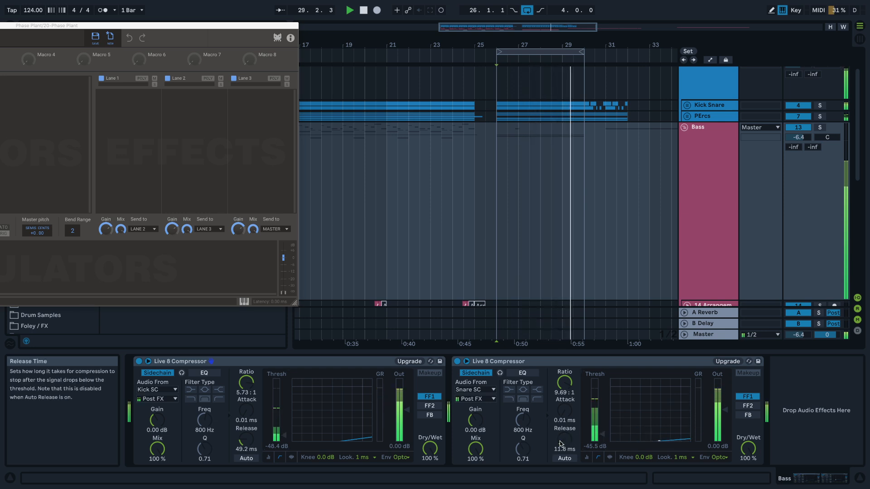
{"action": "scroll", "coordinate": [570, 283], "scroll_direction": "down", "scroll_amount": 1}
{"action": "scroll", "coordinate": [570, 283], "scroll_direction": "down", "scroll_amount": 12}
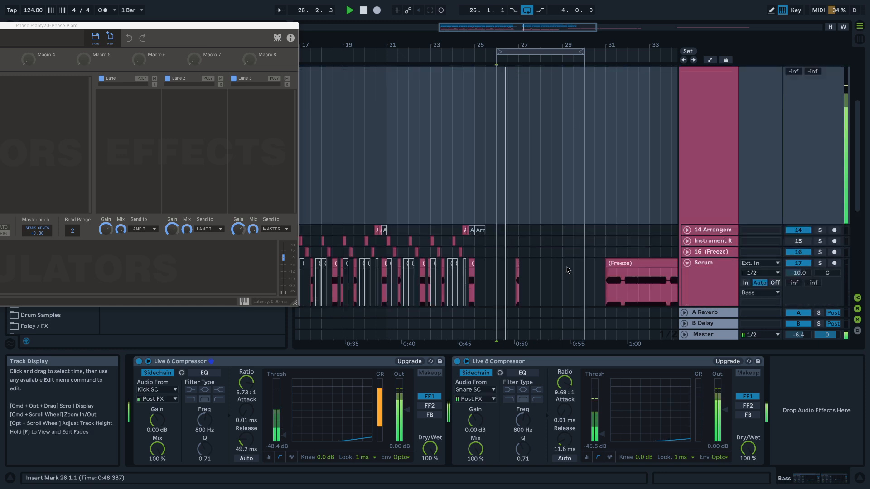
{"action": "scroll", "coordinate": [567, 270], "scroll_direction": "up", "scroll_amount": 3}
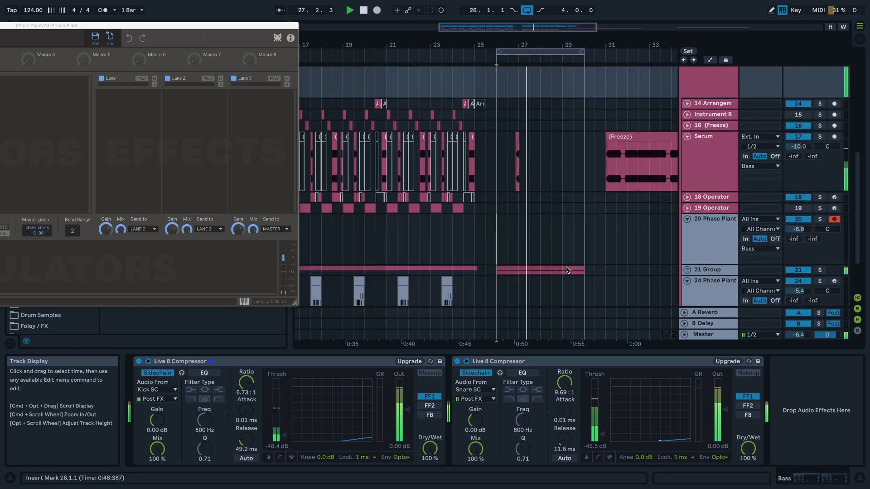
{"action": "scroll", "coordinate": [567, 270], "scroll_direction": "down", "scroll_amount": 4}
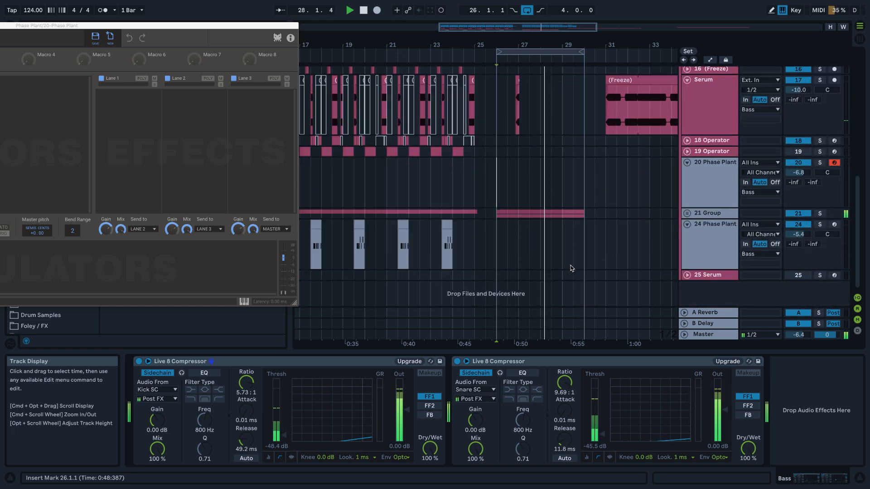
{"action": "key", "text": "space"}
- Bring the new Phase Plant window on track 20 back into full view and add a Wavetable generator
{"action": "left_click", "coordinate": [697, 225]}
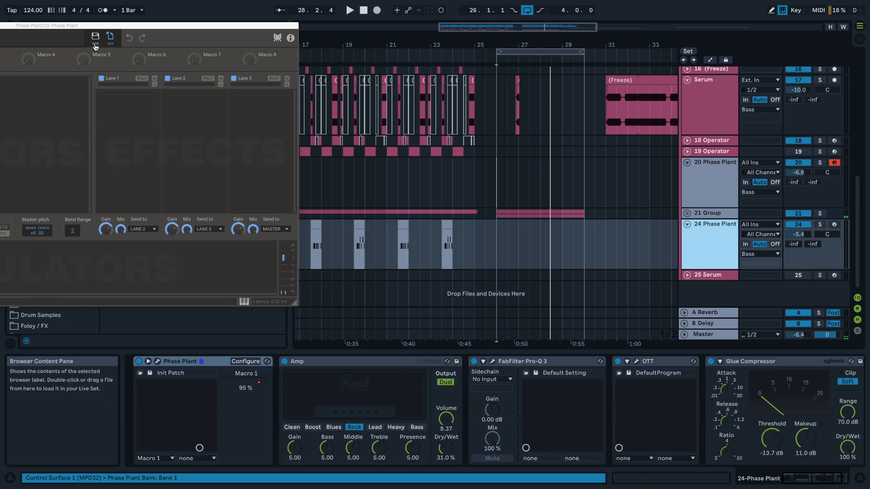
{"action": "left_click_drag", "start_coordinate": [87, 25], "coordinate": [383, 62]}
{"action": "left_click", "coordinate": [170, 130]}
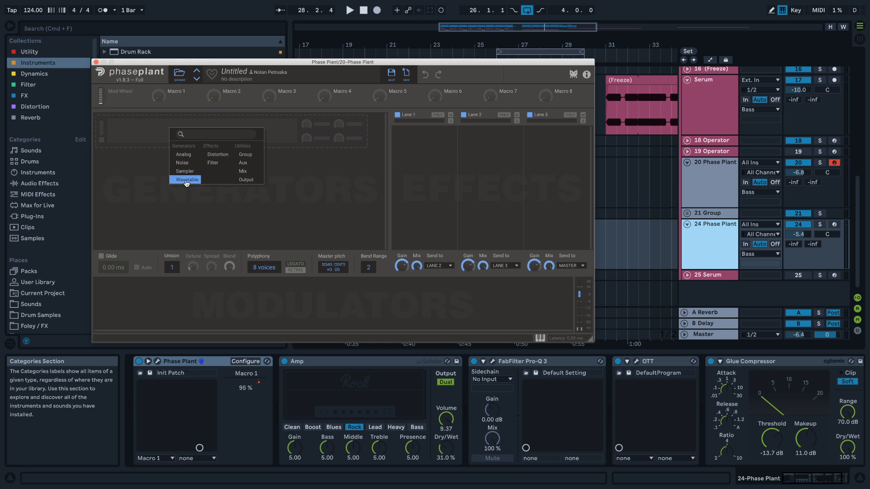
{"action": "left_click", "coordinate": [186, 181]}
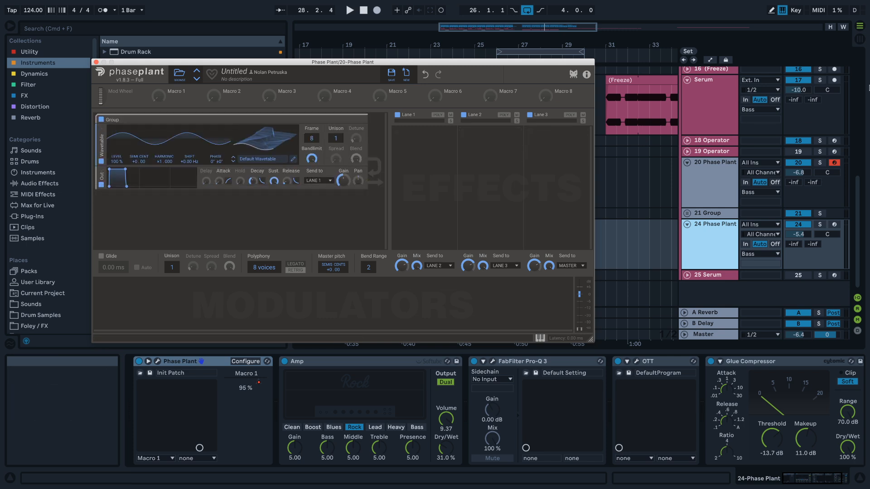
- Arm track 24 and audition its existing Phase Plant sound as a reference
{"action": "left_click", "coordinate": [834, 225]}
{"action": "key", "text": "space"}
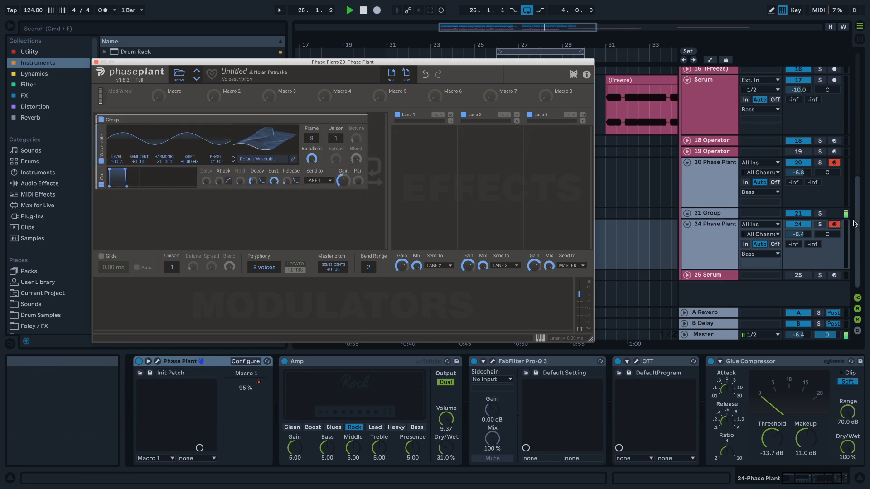
{"action": "key", "text": "space"}
{"action": "key", "text": "space"}
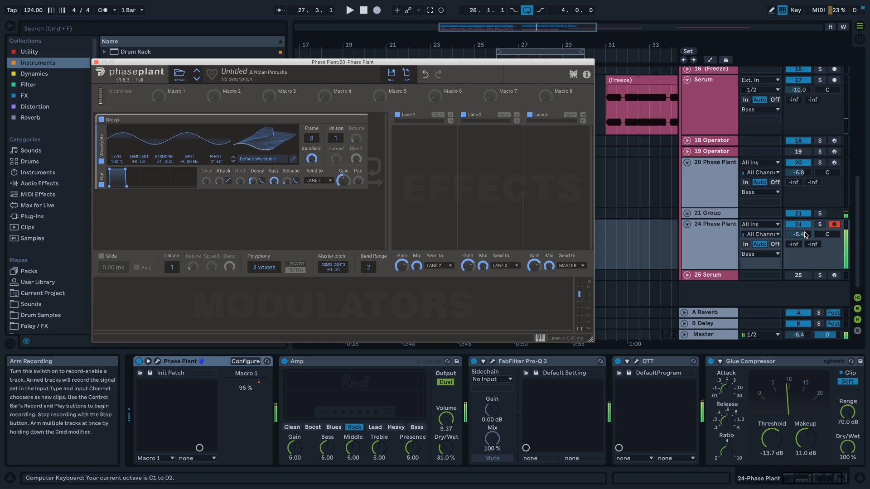
- Arm track 20 and set the wavetable frame to 106 while auditioning notes
{"action": "left_click", "coordinate": [835, 161]}
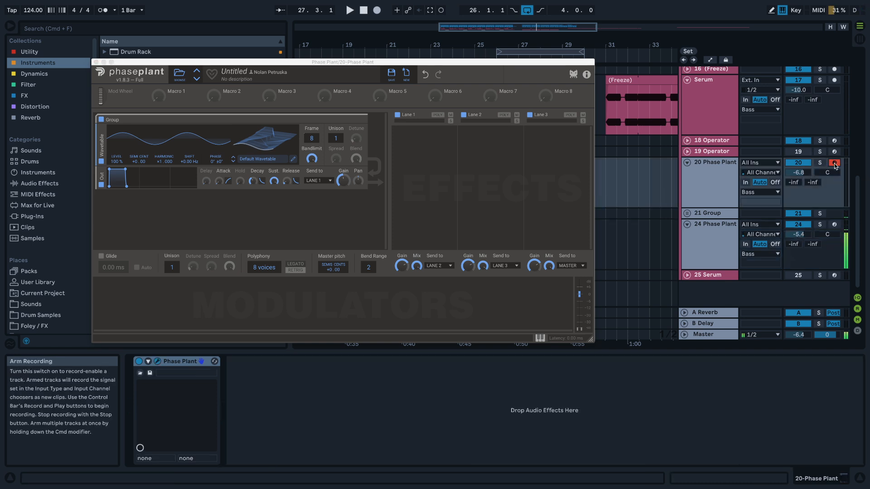
{"action": "key", "text": "b"}
{"action": "key", "text": "a"}
{"action": "key", "text": "v"}
{"action": "left_click_drag", "start_coordinate": [258, 149], "coordinate": [259, 131]}
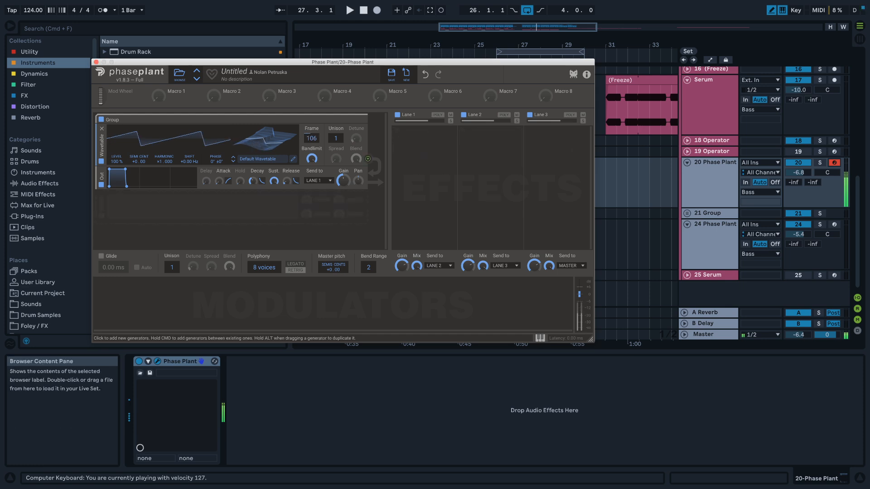
{"action": "key", "text": "space"}
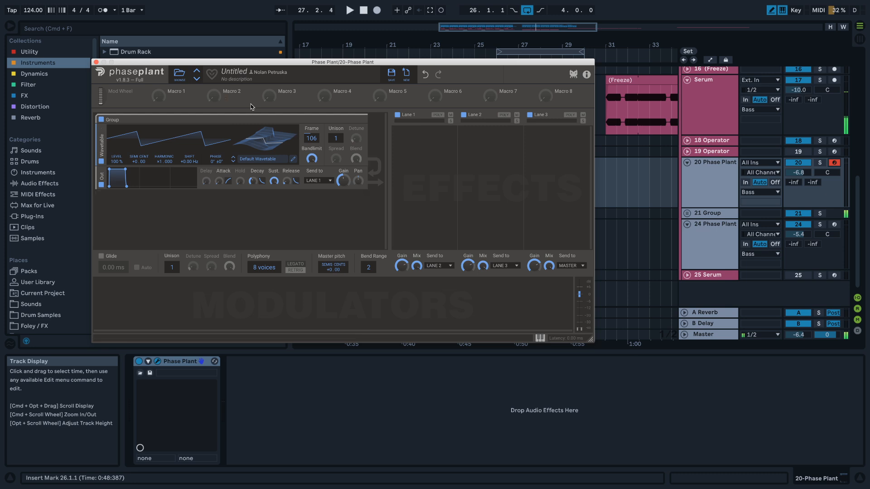
- Uncover the arrangement and insert an empty one-bar MIDI clip at bar 26 on track 20
{"action": "left_click_drag", "start_coordinate": [250, 63], "coordinate": [230, 290]}
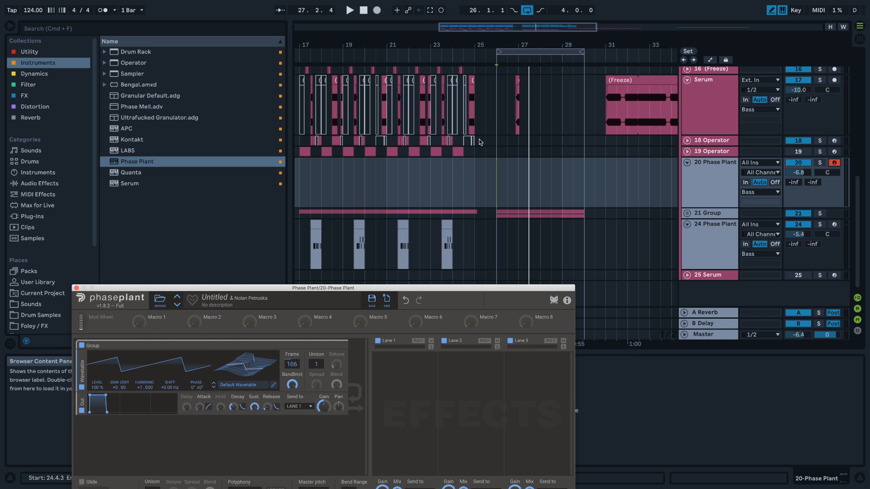
{"action": "scroll", "coordinate": [515, 203], "scroll_direction": "up", "scroll_amount": 2}
{"action": "left_click_drag", "start_coordinate": [499, 198], "coordinate": [519, 175]}
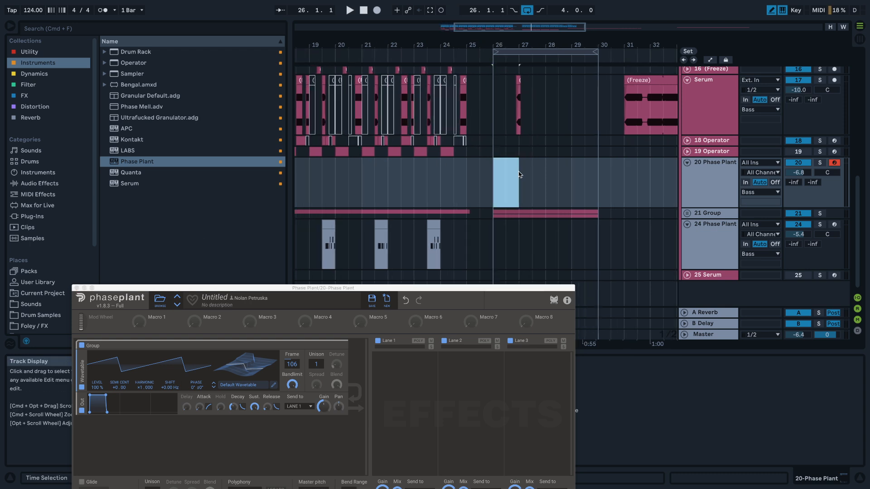
{"action": "key", "text": "super+shift+m"}
- Draw a single E3 note lasting the full bar in the new clip
{"action": "mouse_move", "coordinate": [421, 291]}
{"action": "left_mouse_down"}
{"action": "mouse_move", "coordinate": [268, 190]}
{"action": "mouse_move", "coordinate": [230, 58]}
{"action": "left_mouse_up"}
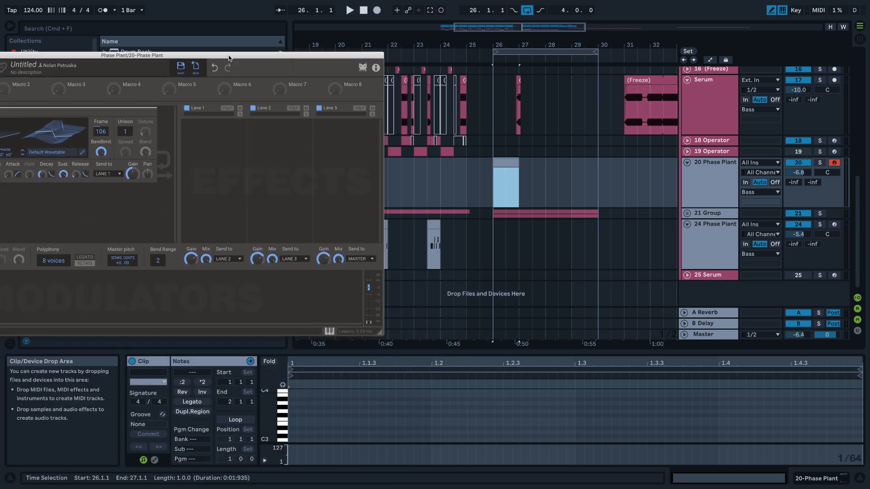
{"action": "left_click", "coordinate": [296, 423]}
{"action": "key", "text": "b"}
{"action": "left_click_drag", "start_coordinate": [295, 423], "coordinate": [863, 419]}
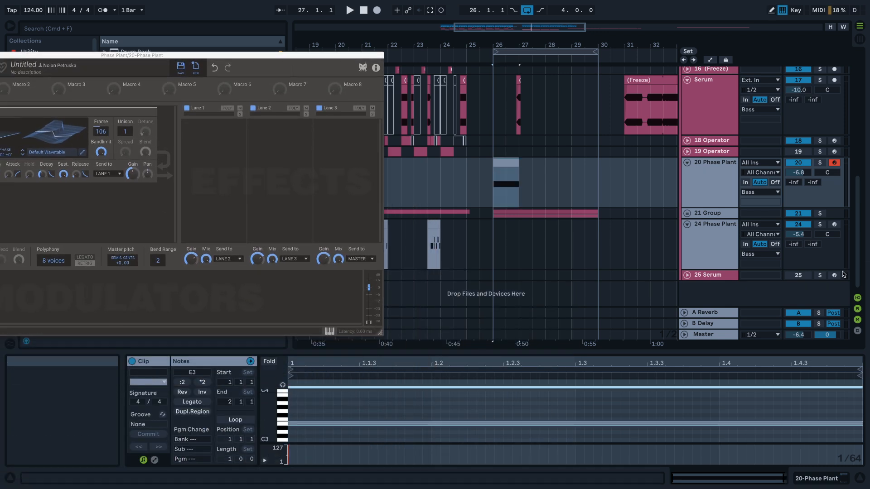
- Add an LFO modulator in Phase Plant and assign it to the wavetable output's Gain
{"action": "left_click_drag", "start_coordinate": [104, 55], "coordinate": [274, 56]}
{"action": "left_click", "coordinate": [80, 297]}
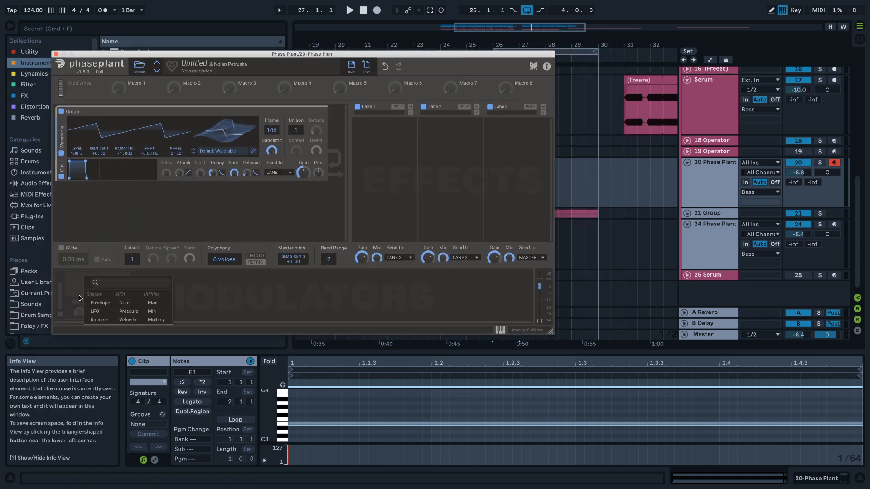
{"action": "left_click", "coordinate": [96, 312]}
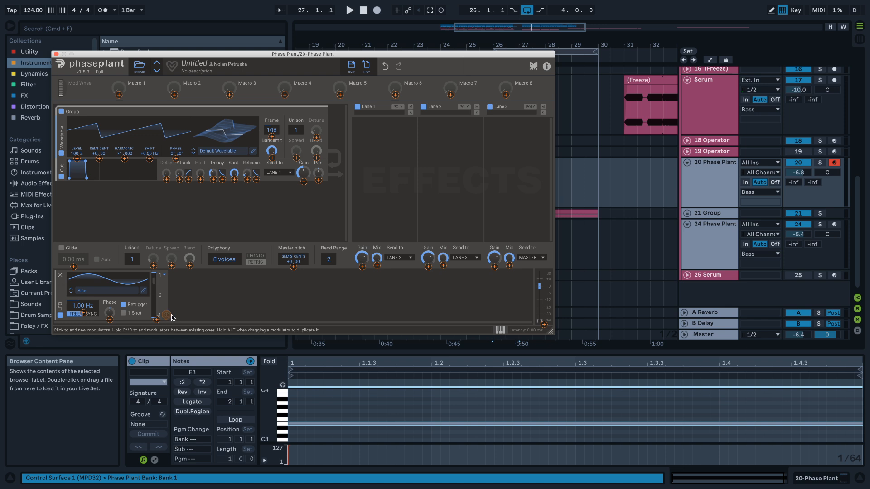
{"action": "left_click_drag", "start_coordinate": [303, 183], "coordinate": [304, 182]}
{"action": "left_click", "coordinate": [167, 312]}
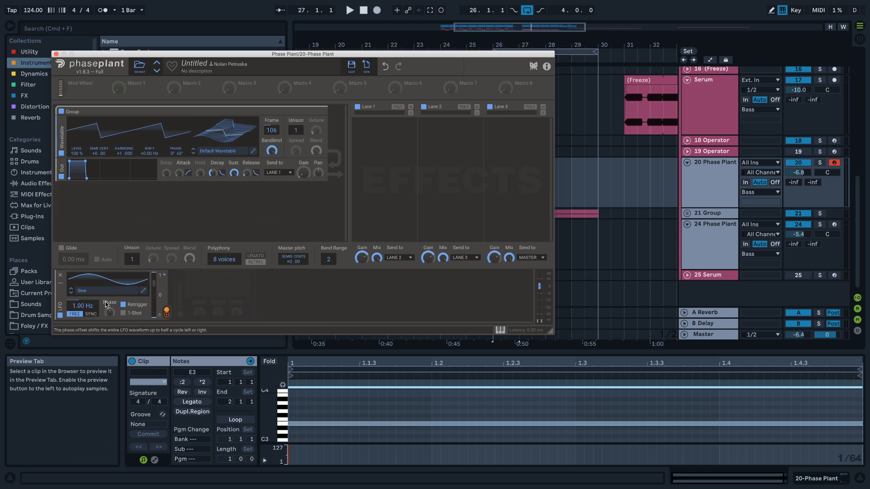
- Reshape the LFO's sine into a smooth decay from 100% to -100%, followed by a sharp second peak near grid position 6
{"action": "left_click", "coordinate": [143, 290]}
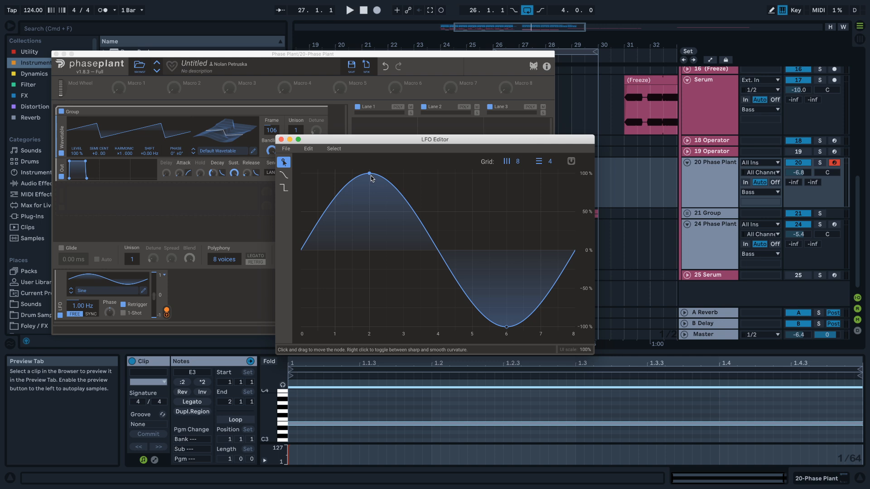
{"action": "left_click_drag", "start_coordinate": [371, 175], "coordinate": [223, 150]}
{"action": "left_click_drag", "start_coordinate": [548, 236], "coordinate": [648, 485]}
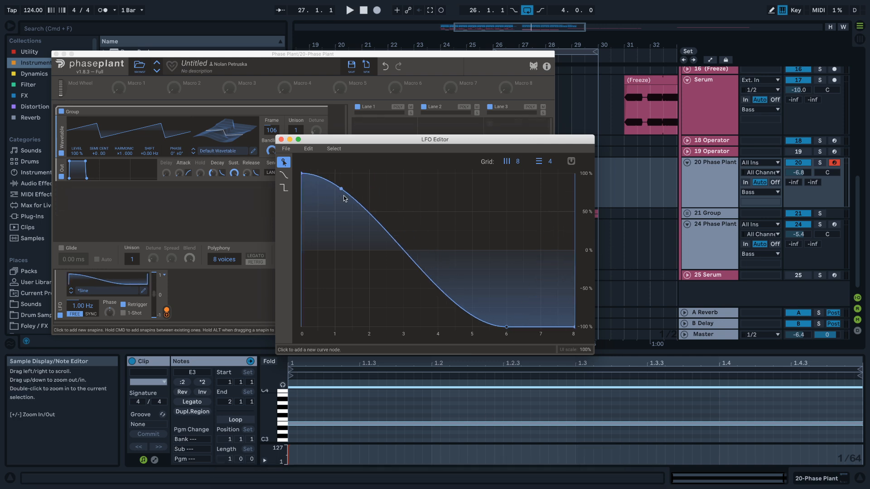
{"action": "left_click_drag", "start_coordinate": [423, 272], "coordinate": [399, 303]}
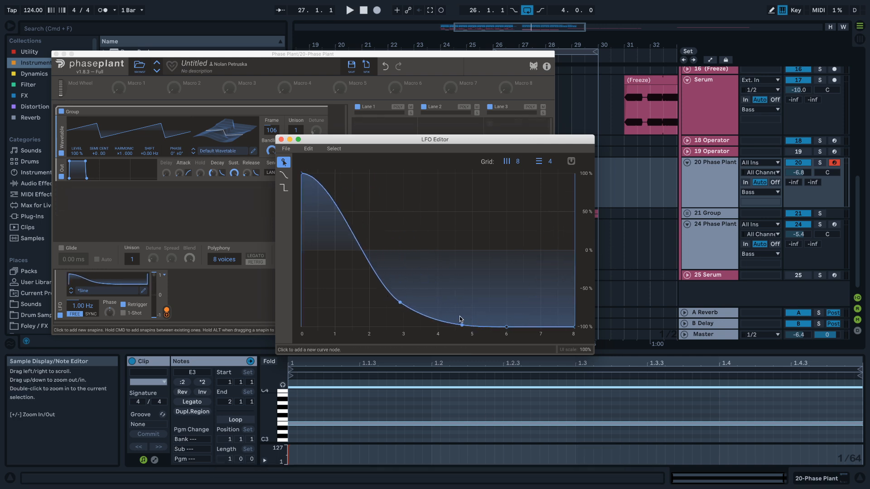
{"action": "left_click_drag", "start_coordinate": [511, 326], "coordinate": [504, 207]}
{"action": "left_click", "coordinate": [489, 227]}
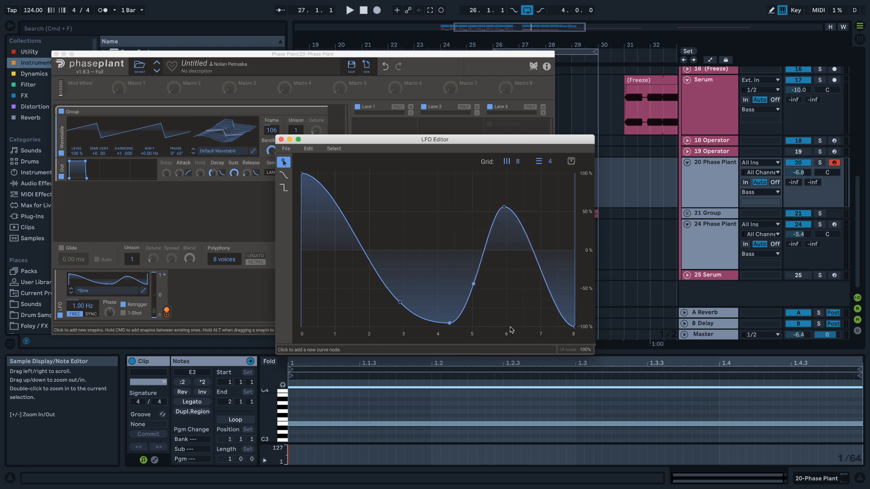
{"action": "left_click_drag", "start_coordinate": [491, 305], "coordinate": [662, 425]}
- Solo track 20 and switch the LFO to tempo sync at 2/16 while listening to the loop
{"action": "key", "text": "space"}
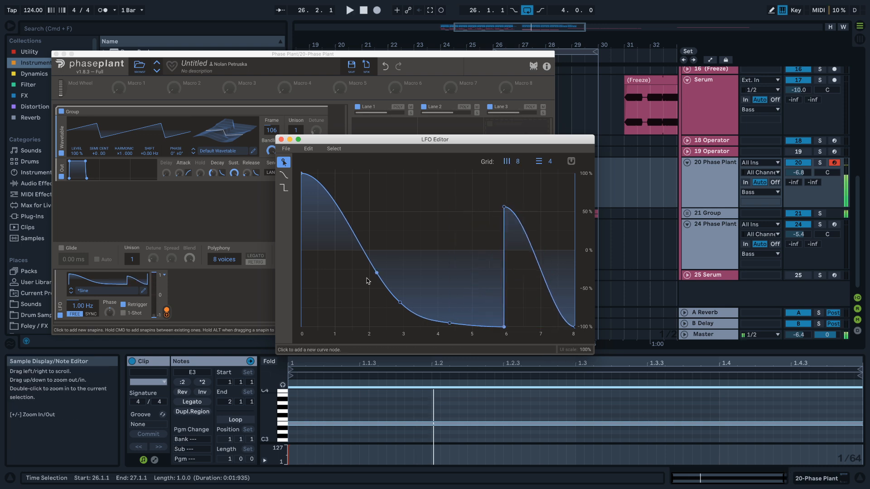
{"action": "left_click", "coordinate": [821, 163]}
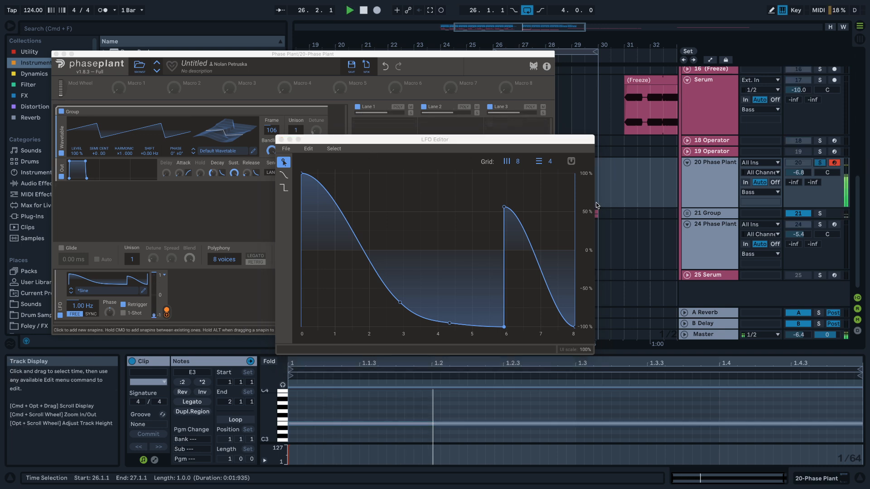
{"action": "left_click", "coordinate": [90, 314]}
{"action": "key", "text": "space"}
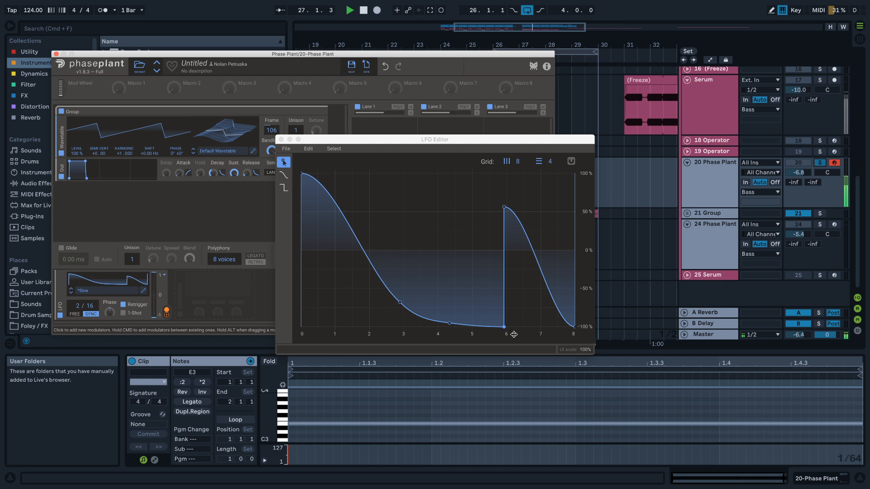
{"action": "key", "text": "space"}
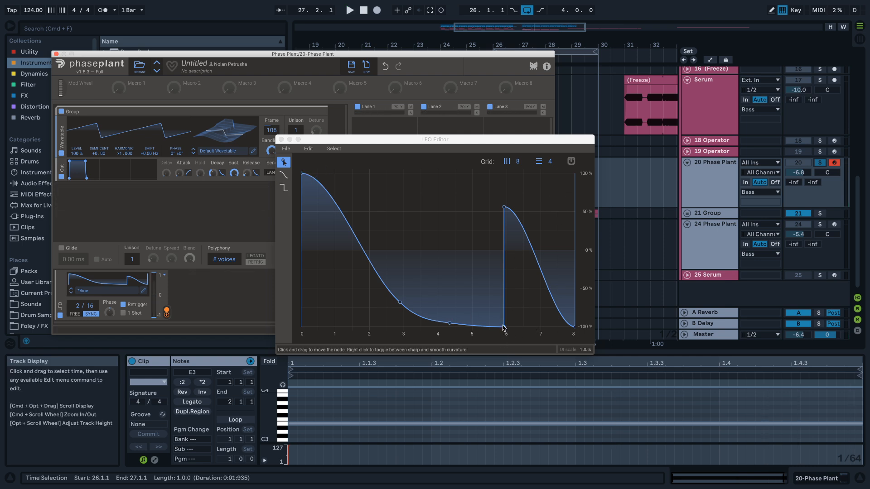
- Give both LFO peaks slightly sloped rising edges by shifting their nodes, and play the loop
{"action": "left_click_drag", "start_coordinate": [504, 327], "coordinate": [499, 327]}
{"action": "left_click_drag", "start_coordinate": [505, 206], "coordinate": [508, 207]}
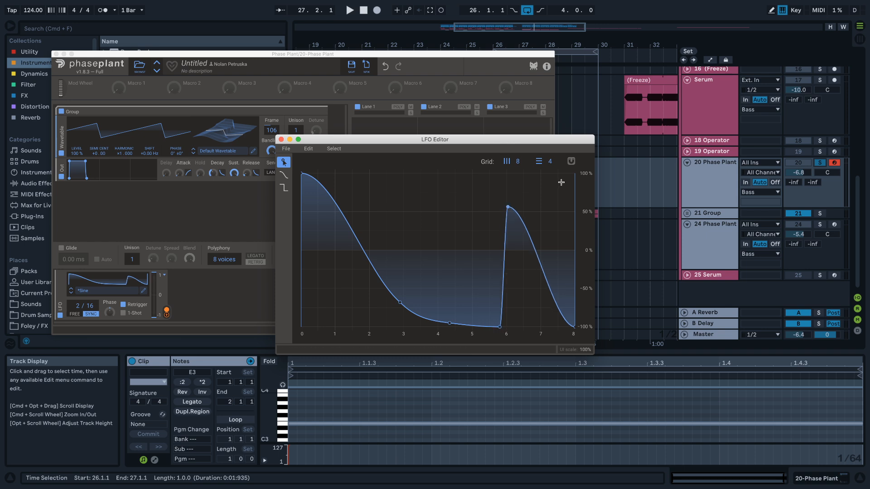
{"action": "left_click_drag", "start_coordinate": [302, 174], "coordinate": [307, 174]}
{"action": "key", "text": "space"}
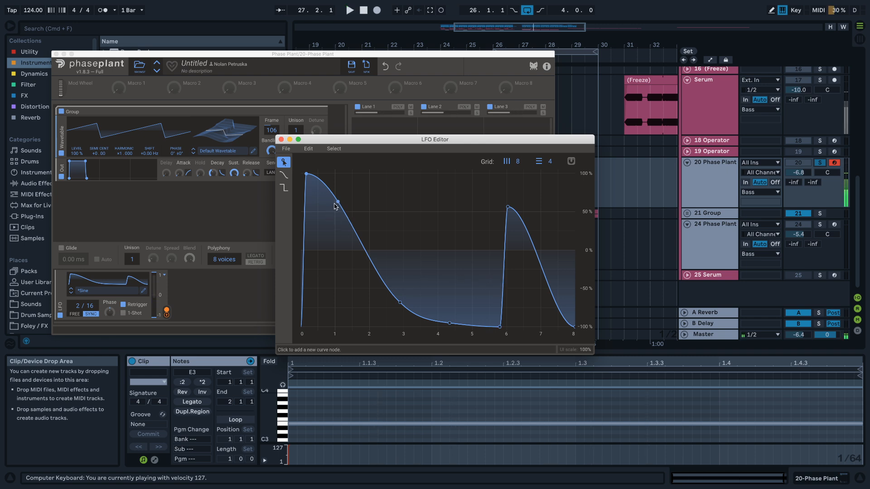
- Raise the LFO's second peak to about 100%, lift the dip before it slightly, and bulge the first decay outward
{"action": "left_click_drag", "start_coordinate": [500, 327], "coordinate": [502, 318]}
{"action": "left_click_drag", "start_coordinate": [508, 207], "coordinate": [506, 175]}
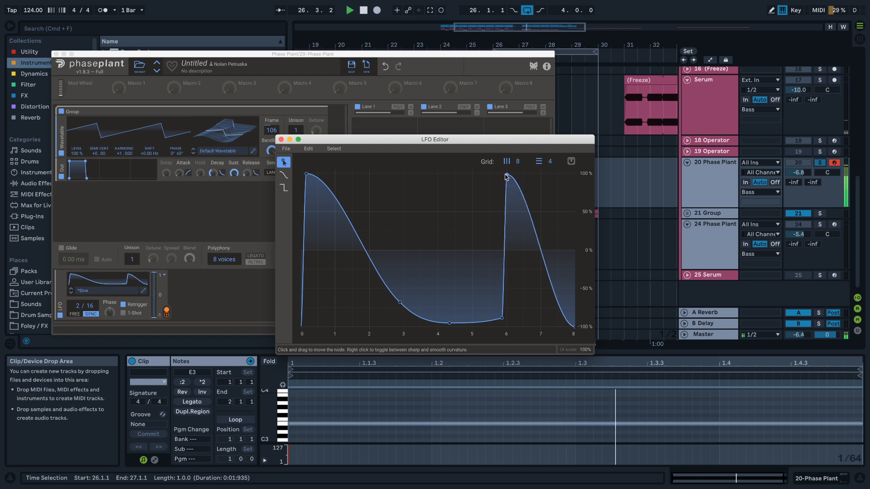
{"action": "left_click_drag", "start_coordinate": [399, 303], "coordinate": [413, 240]}
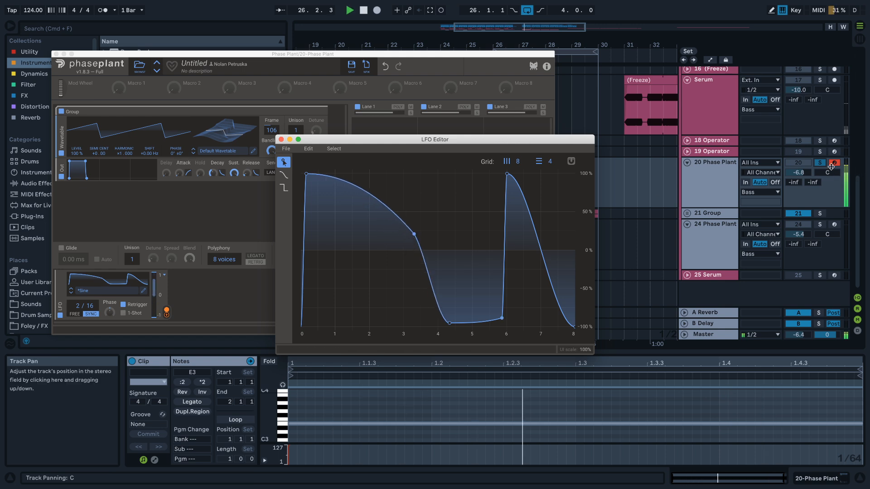
- Unsolo track 20 and nudge the LFO's first decay node slightly earlier and lower while hearing the full mix
{"action": "left_click", "coordinate": [820, 163]}
{"action": "key", "text": "space"}
{"action": "key", "text": "space"}
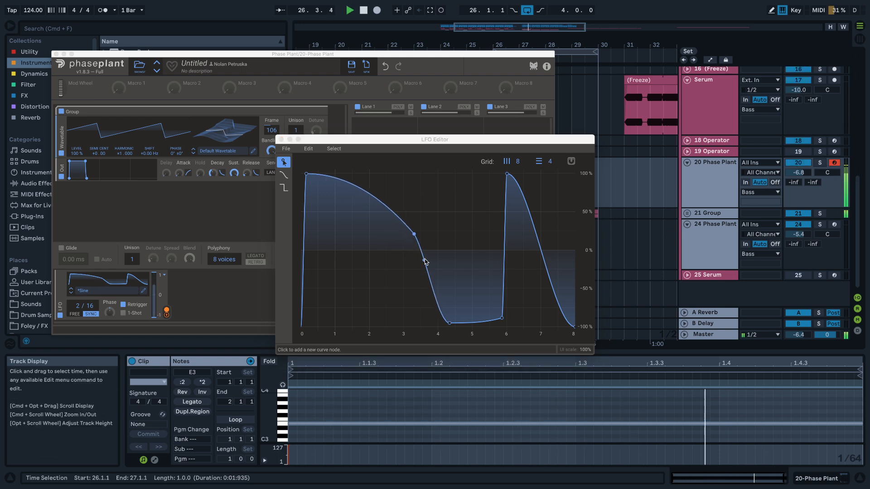
{"action": "left_click_drag", "start_coordinate": [415, 236], "coordinate": [412, 239]}
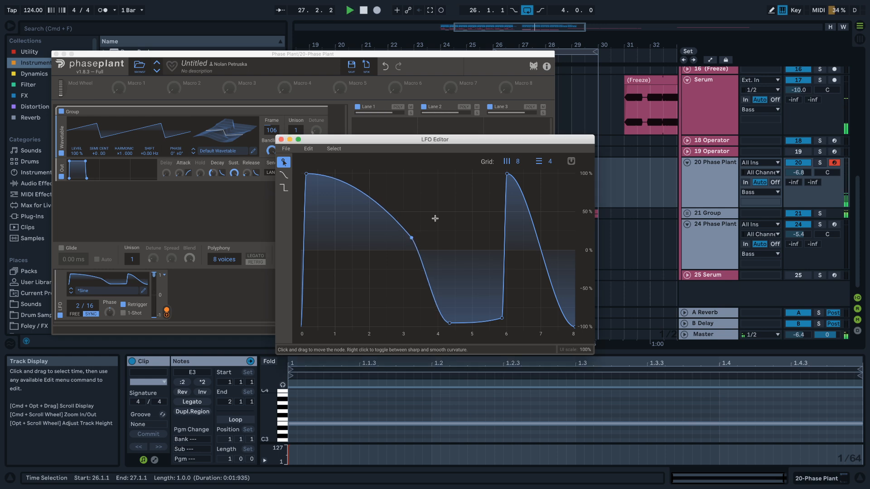
- Move the plugin windows aside, duplicate the bar 26 clip four times on track 20, and play the section
{"action": "left_click_drag", "start_coordinate": [483, 58], "coordinate": [192, 81]}
{"action": "key", "text": "space"}
{"action": "left_click_drag", "start_coordinate": [495, 140], "coordinate": [430, 206]}
{"action": "left_click", "coordinate": [511, 163]}
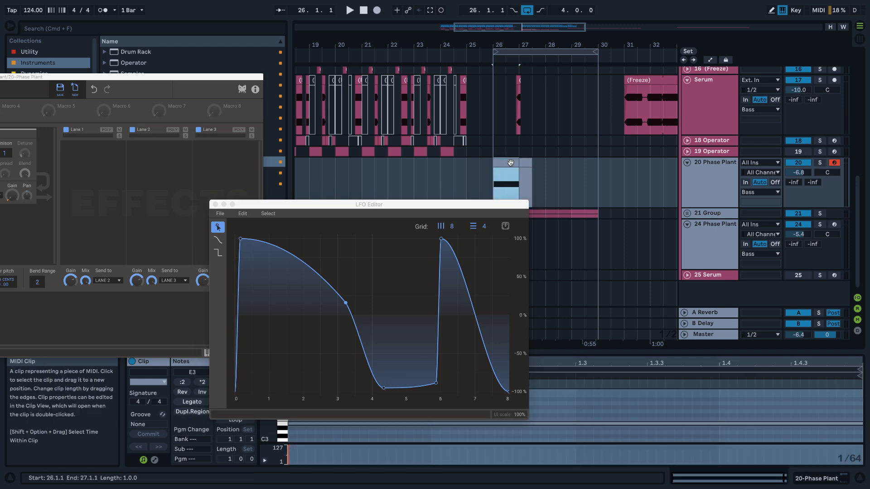
{"action": "key", "text": "super+d"}
{"action": "key", "text": "super+d"}
{"action": "key", "text": "super+d"}
{"action": "key", "text": "super+d"}
{"action": "key", "text": "space"}
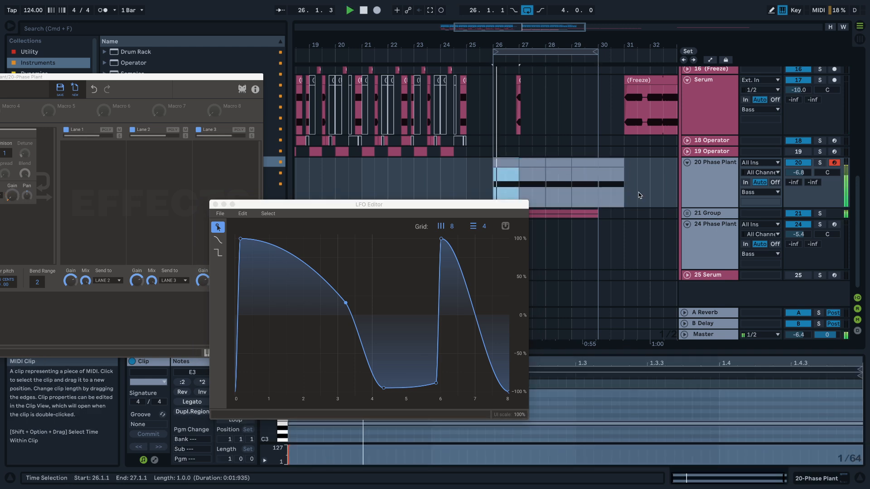
- Solo track 20, bring Phase Plant back into full view, and close the LFO Editor
{"action": "left_click_drag", "start_coordinate": [262, 205], "coordinate": [398, 132]}
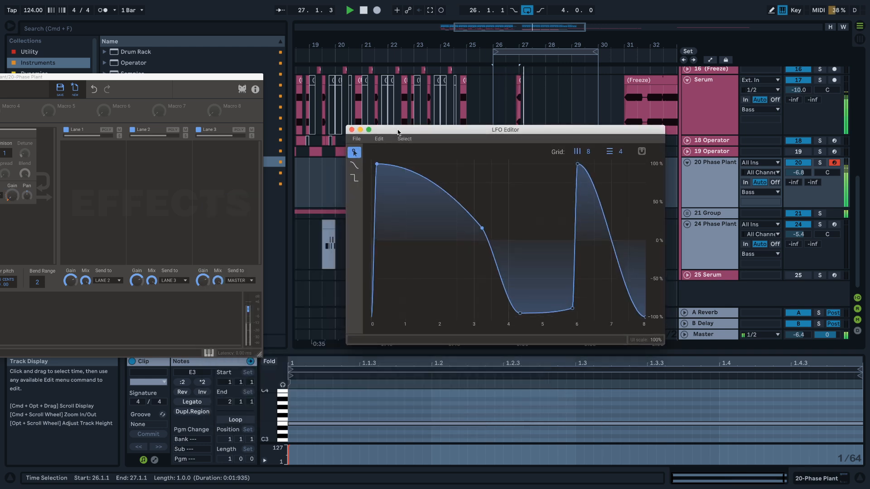
{"action": "left_click_drag", "start_coordinate": [182, 80], "coordinate": [582, 76]}
{"action": "left_click", "coordinate": [820, 163]}
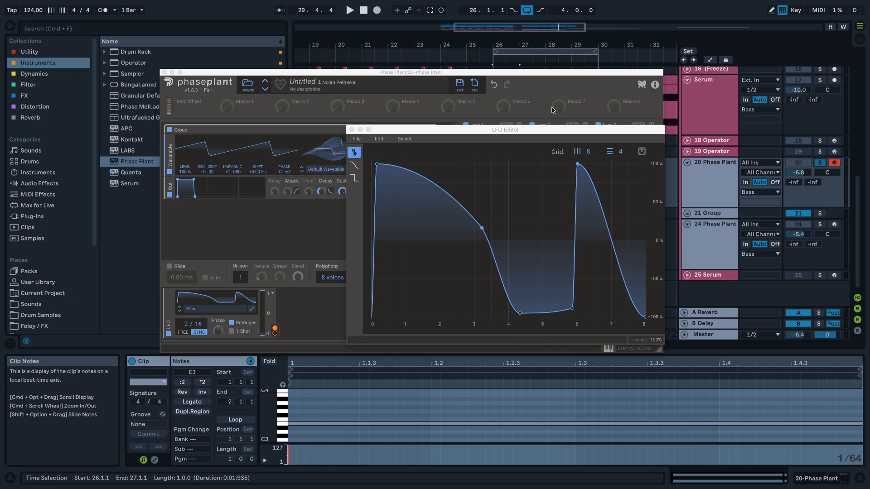
{"action": "left_click_drag", "start_coordinate": [520, 138], "coordinate": [289, 209]}
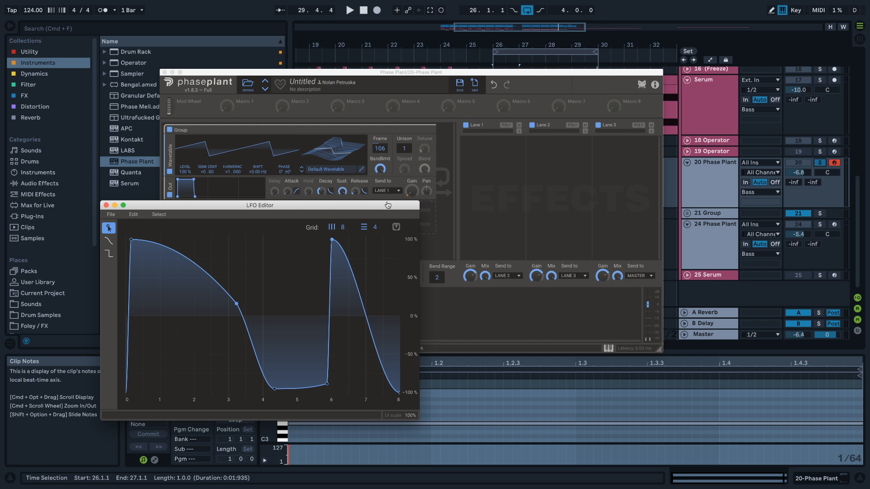
{"action": "left_click", "coordinate": [106, 206]}
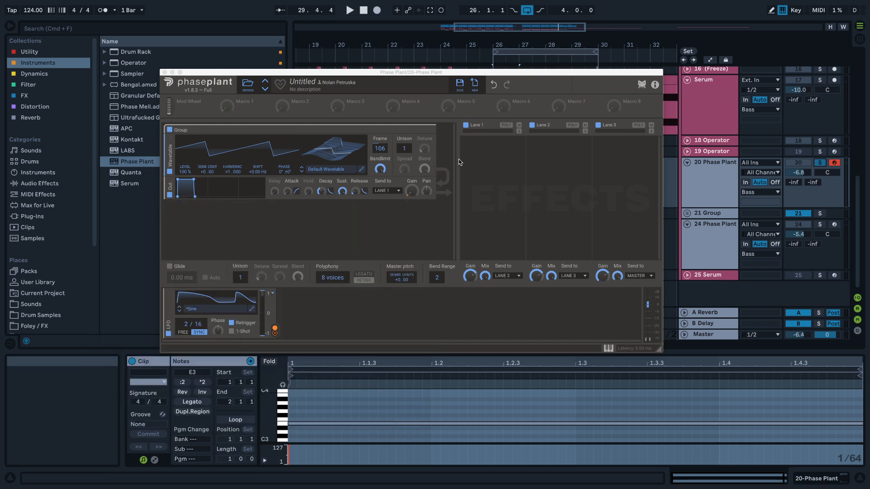
- Load the Tipper wavetable from the factory Sweeps folder into the oscillator and audition it in the loop
{"action": "left_click", "coordinate": [334, 169]}
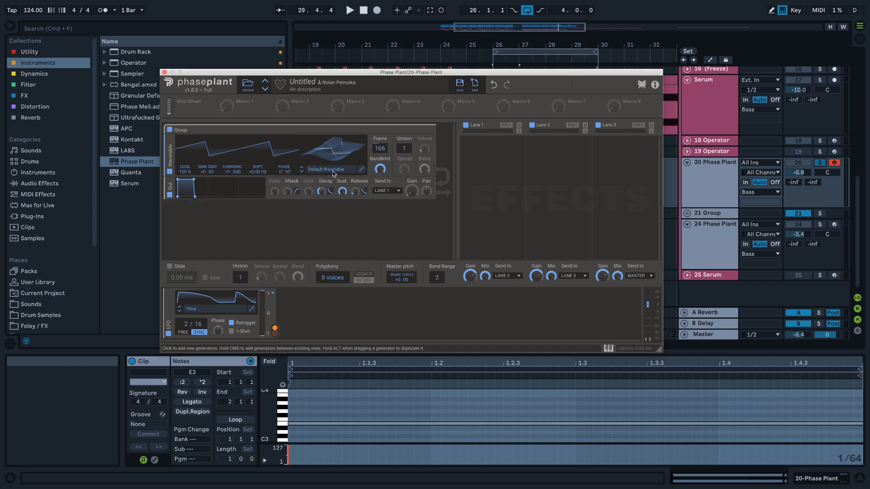
{"action": "left_click", "coordinate": [329, 169]}
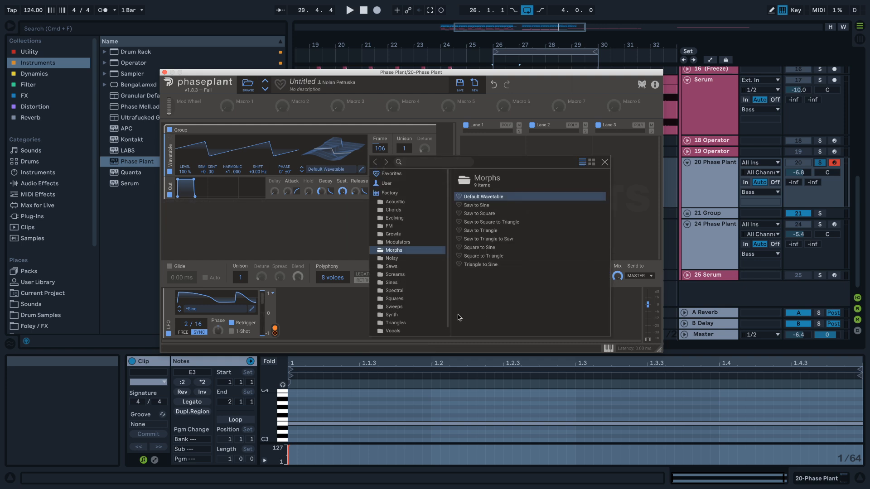
{"action": "left_click", "coordinate": [394, 307]}
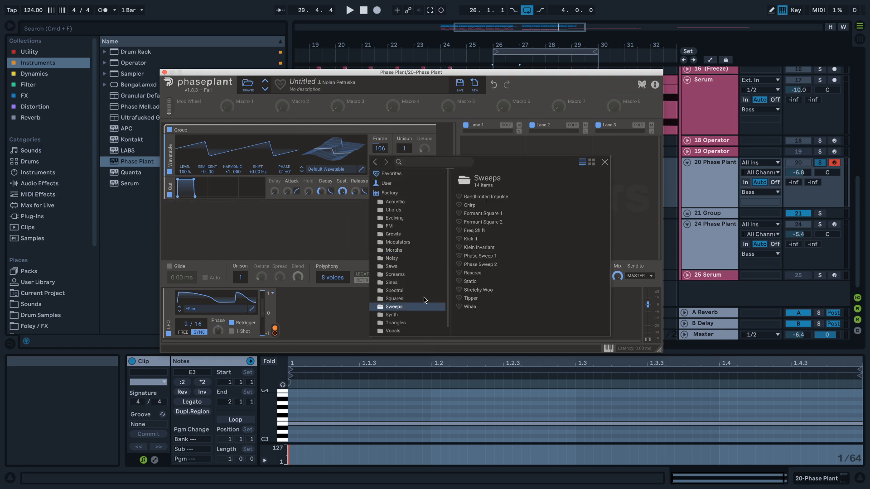
{"action": "left_click", "coordinate": [474, 298]}
{"action": "key", "text": "space"}
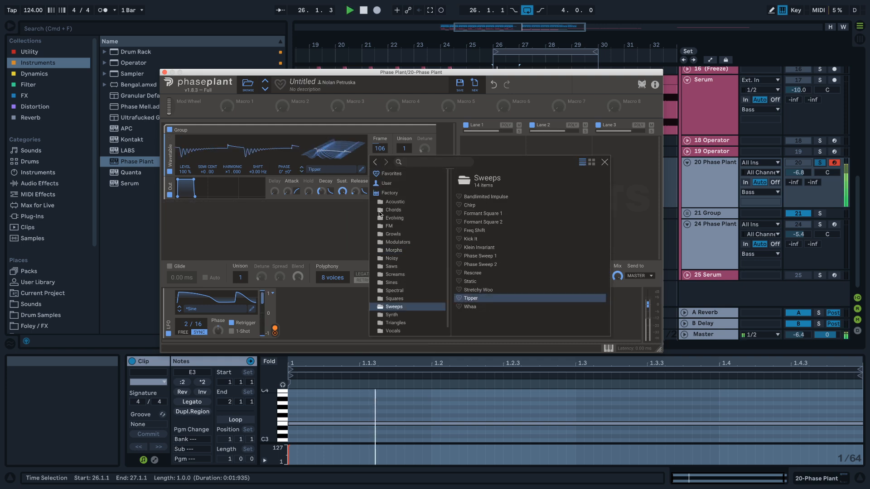
{"action": "left_click", "coordinate": [342, 158]}
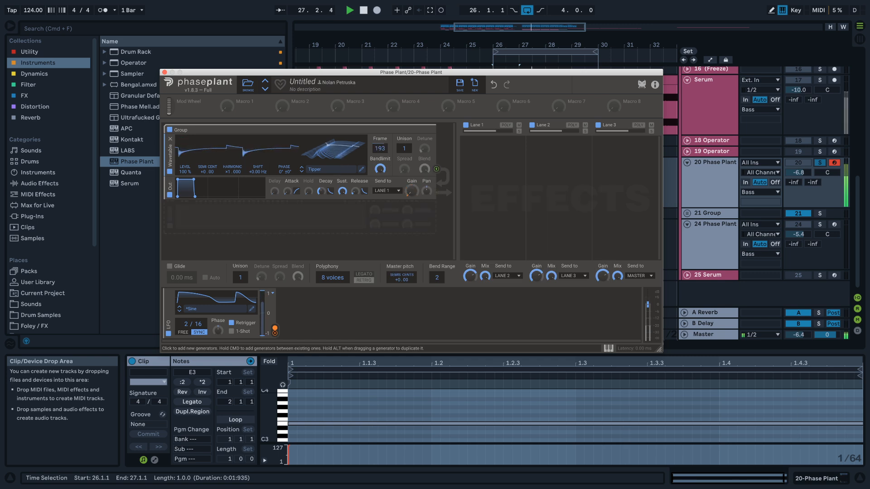
- Tune the wavetable oscillator down to -12 semitones and play the loop
{"action": "left_click_drag", "start_coordinate": [204, 172], "coordinate": [204, 200]}
{"action": "key", "text": "space"}
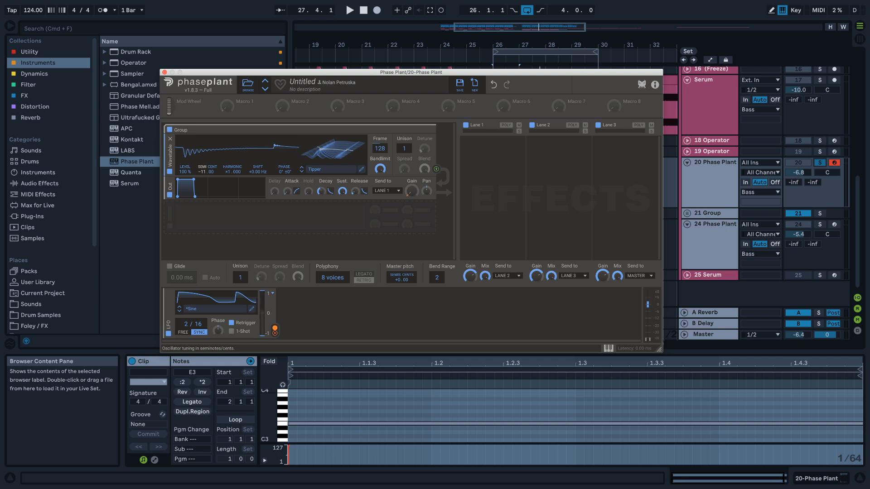
{"action": "key", "text": "space"}
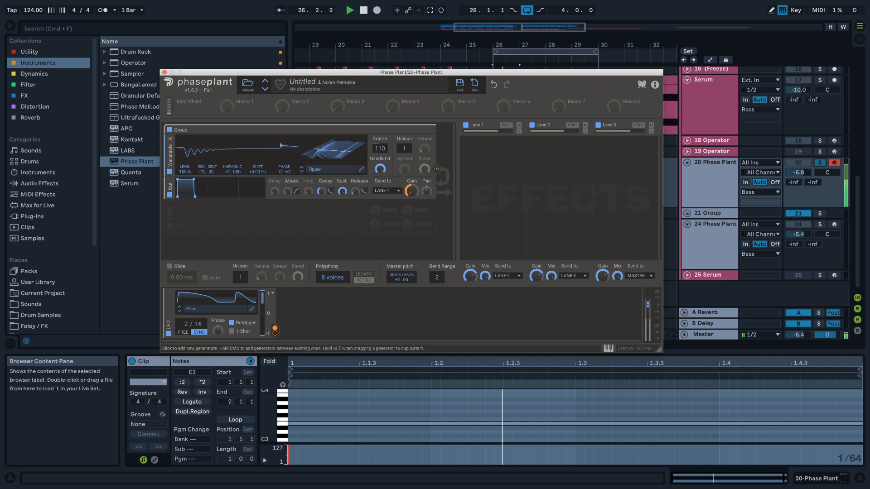
{"action": "key", "text": "space"}
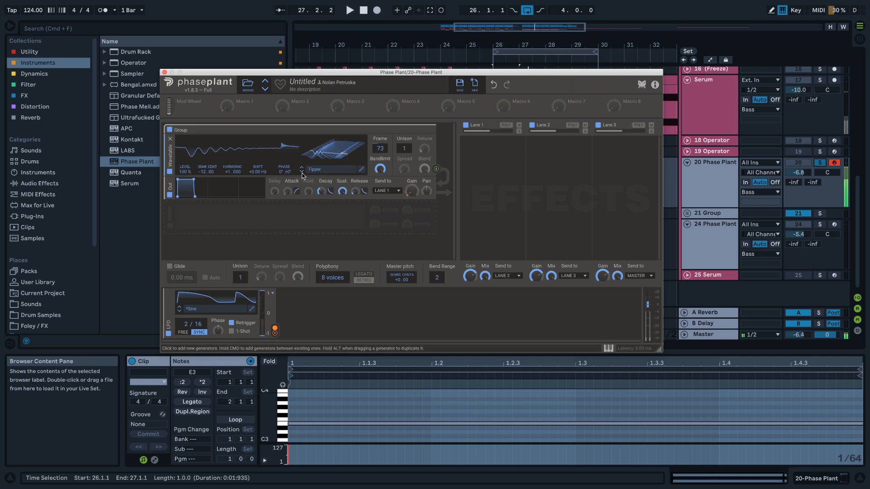
- Switch the oscillator to the Whaa wavetable and compare track 20 in the full mix before soloing it again
{"action": "left_click", "coordinate": [302, 172]}
{"action": "key", "text": "space"}
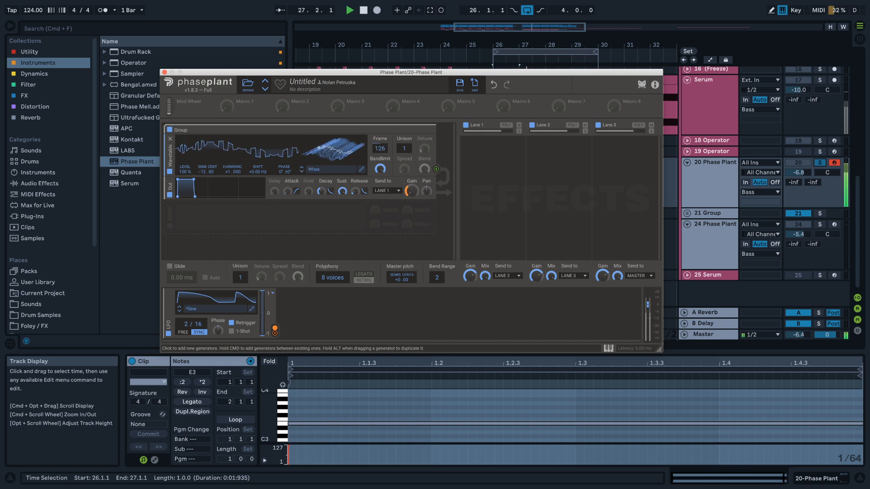
{"action": "left_click", "coordinate": [820, 162]}
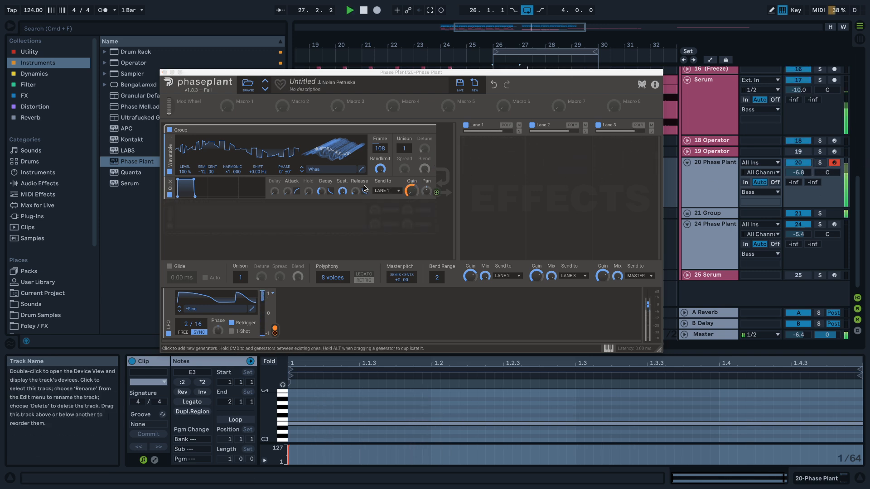
{"action": "left_click", "coordinate": [819, 163]}
{"action": "key", "text": "space"}
- Add a second Wavetable generator and place it between the first oscillator and the group's output
{"action": "left_click", "coordinate": [213, 231]}
{"action": "left_click", "coordinate": [208, 212]}
{"action": "left_click", "coordinate": [193, 220]}
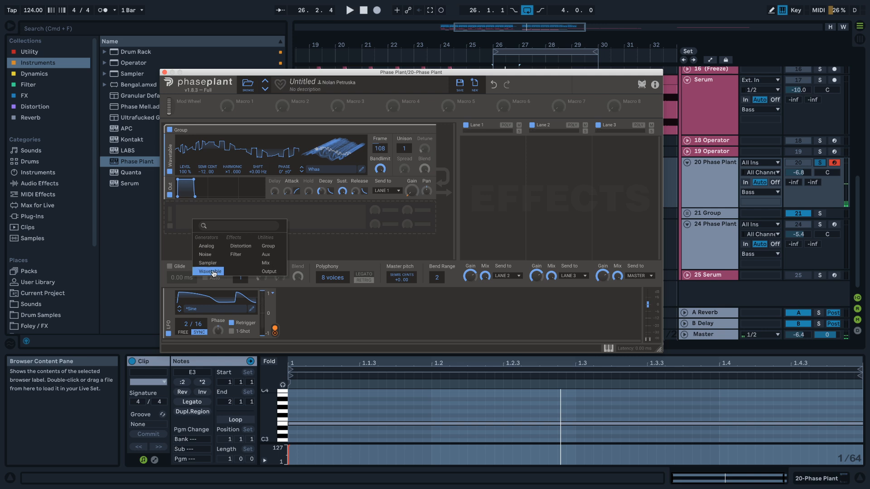
{"action": "left_click", "coordinate": [211, 272]}
{"action": "left_click_drag", "start_coordinate": [167, 234], "coordinate": [176, 199]}
{"action": "key", "text": "space"}
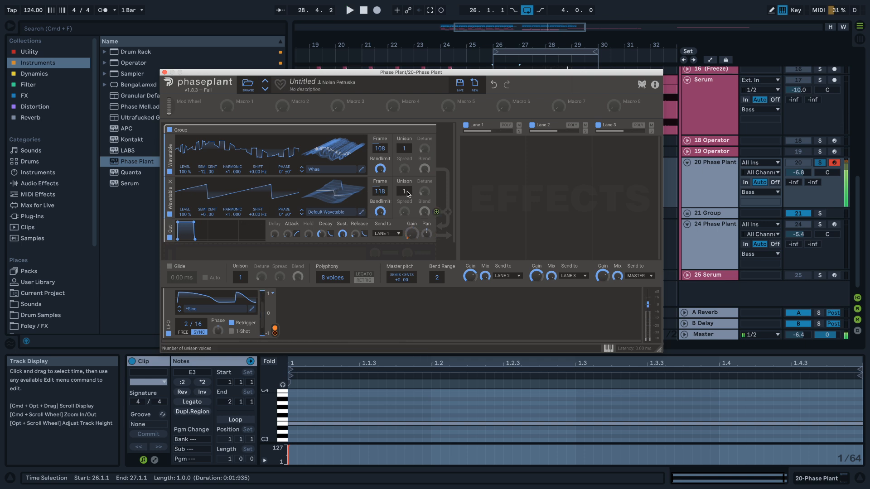
- Give the second wavetable 8 unison voices and fine-tune it to +4 cents while playing the loop
{"action": "left_click_drag", "start_coordinate": [405, 195], "coordinate": [404, 184]}
{"action": "key", "text": "space"}
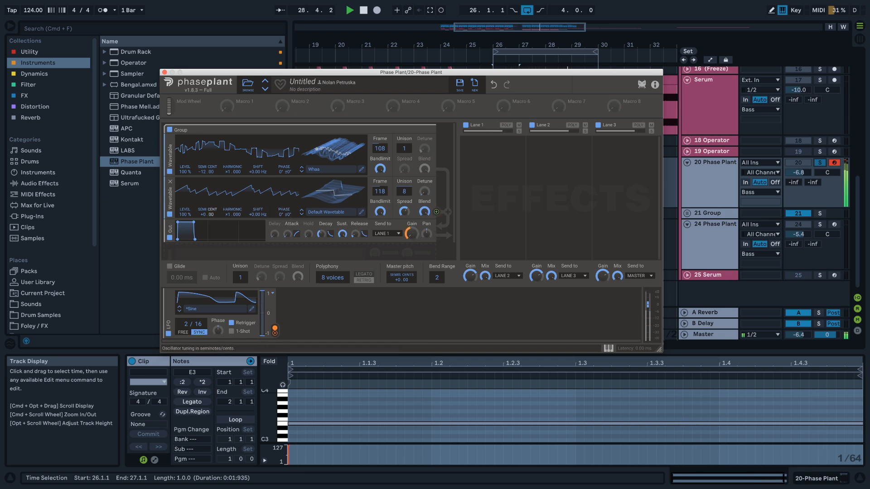
{"action": "key", "text": "space"}
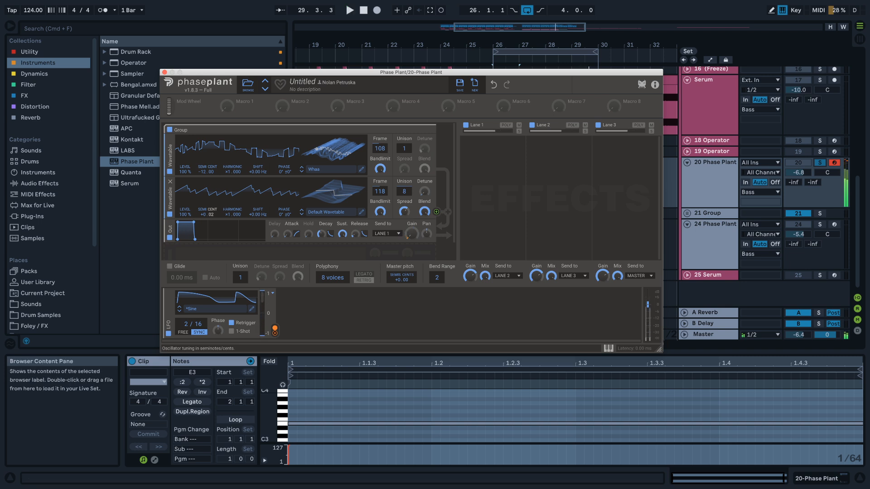
{"action": "key", "text": "space"}
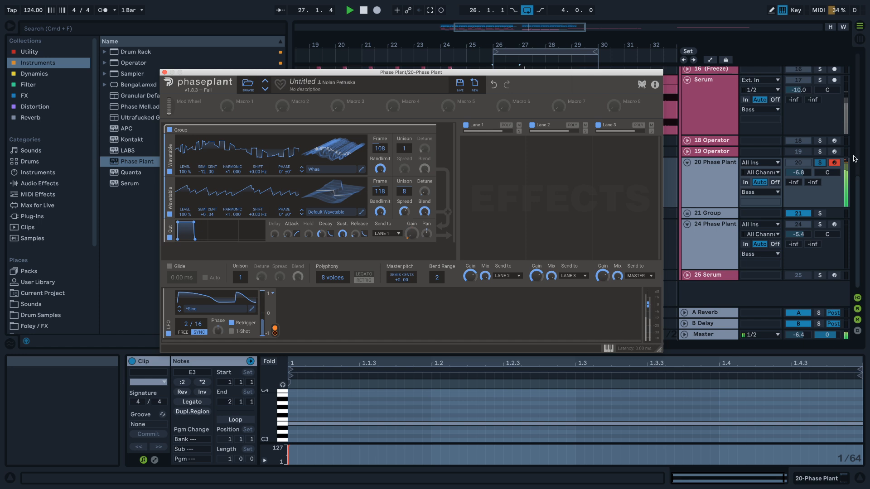
- Lower track 20's volume to -11.5 dB, checking it against the full mix, and solo it again
{"action": "left_click_drag", "start_coordinate": [799, 172], "coordinate": [799, 176]}
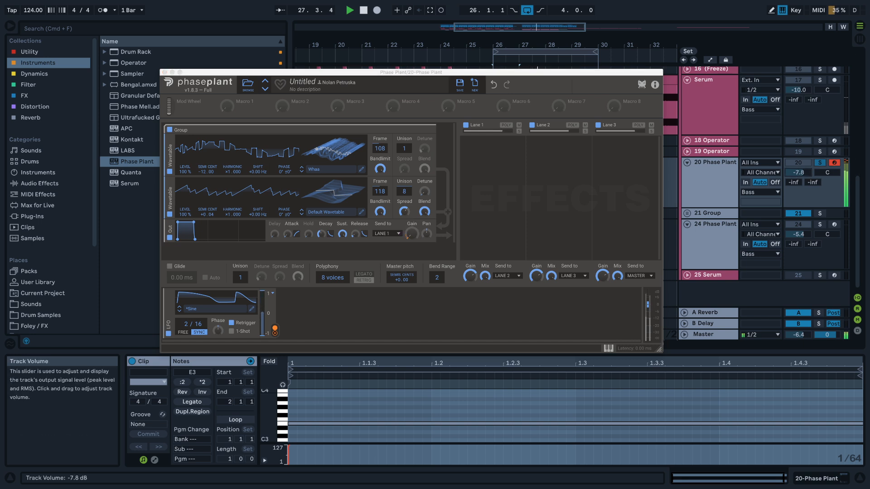
{"action": "left_click", "coordinate": [820, 163]}
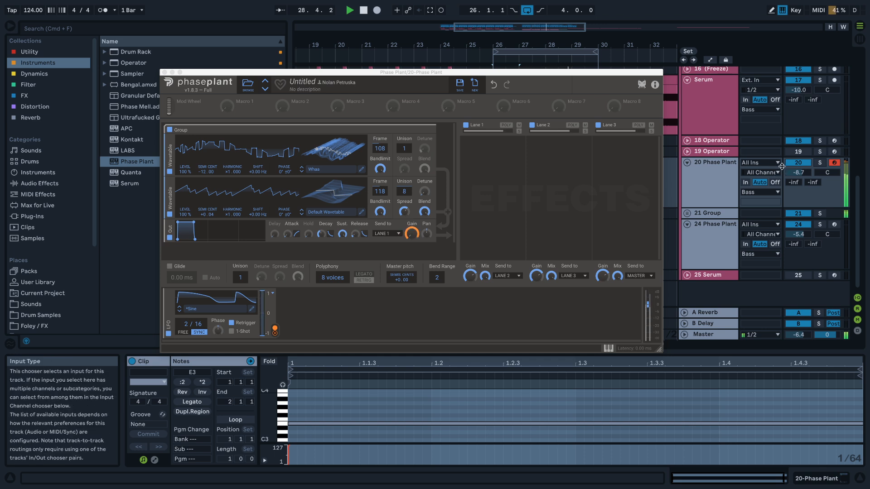
{"action": "left_click", "coordinate": [820, 163]}
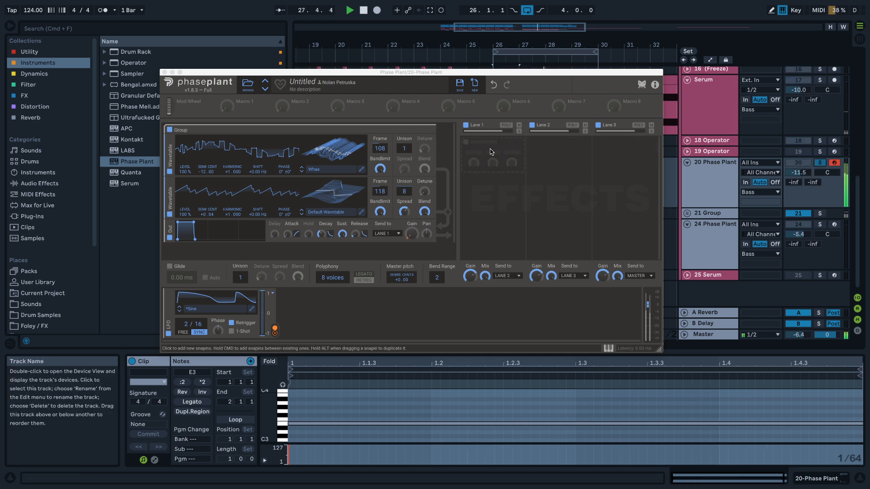
{"action": "key", "text": "space"}
{"action": "left_click", "coordinate": [480, 150]}
{"action": "left_click", "coordinate": [452, 241]}
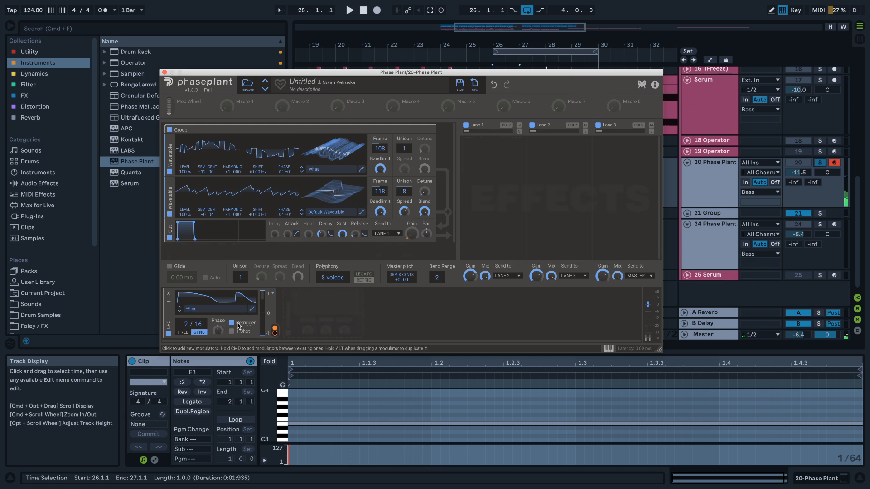
- Open the LFO shape for editing and soften both rises, moving the dip before the second peak earlier and the first peak slightly later
{"action": "left_click", "coordinate": [252, 309]}
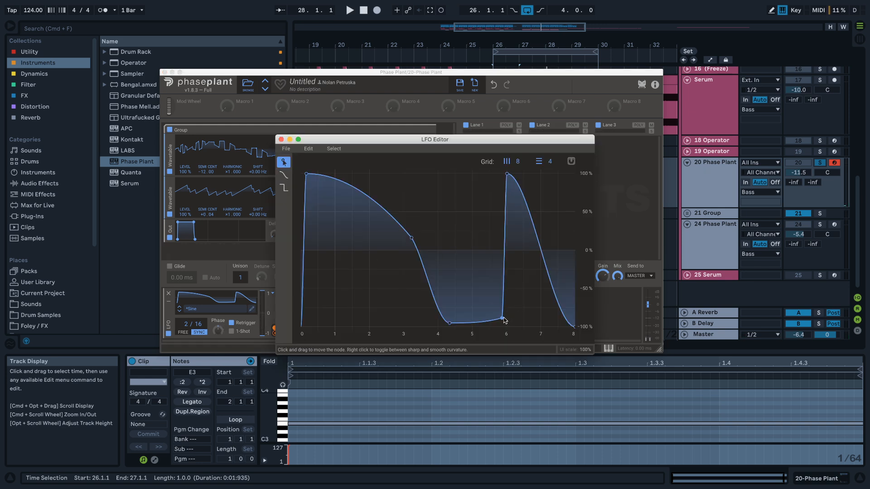
{"action": "left_click_drag", "start_coordinate": [502, 318], "coordinate": [490, 319]}
{"action": "left_click_drag", "start_coordinate": [507, 174], "coordinate": [509, 175]}
{"action": "left_click_drag", "start_coordinate": [307, 175], "coordinate": [310, 175]}
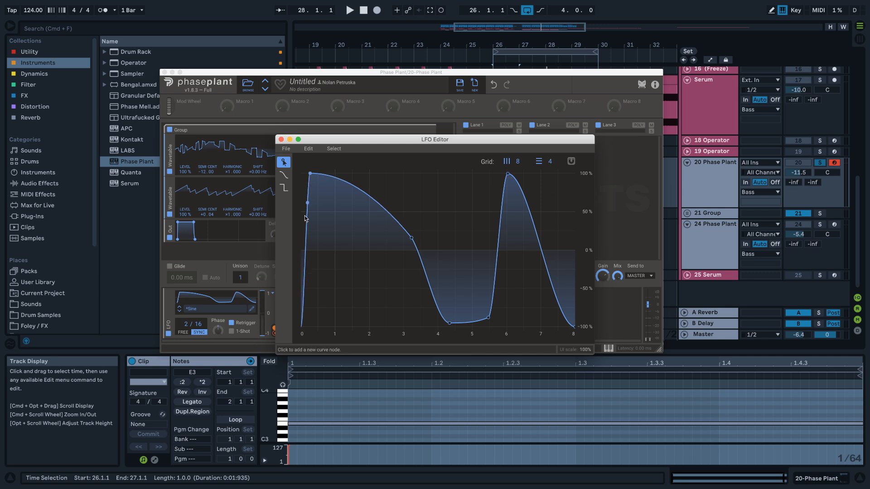
{"action": "left_click_drag", "start_coordinate": [307, 225], "coordinate": [311, 230]}
{"action": "key", "text": "space"}
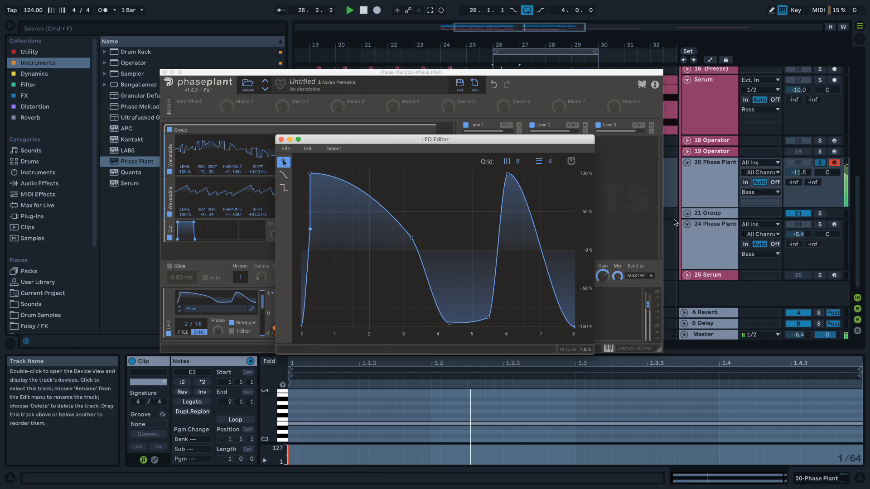
{"action": "double_click", "coordinate": [311, 230]}
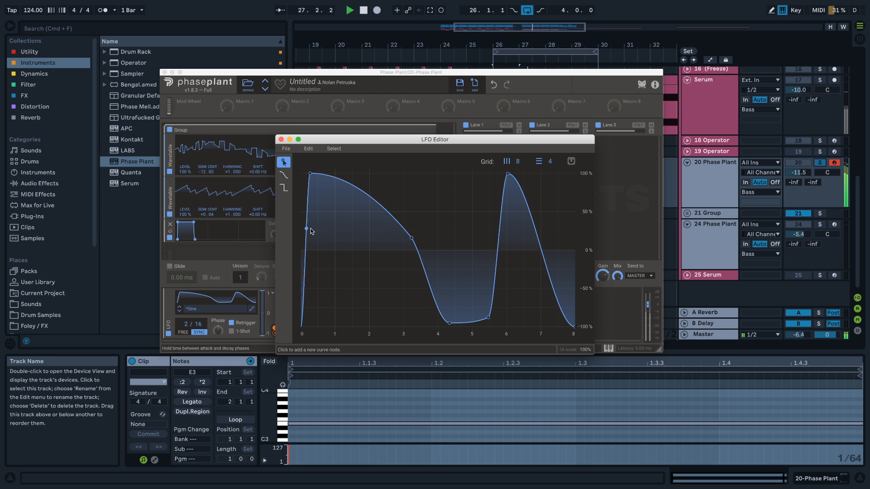
- Move the LFO's first peak to the very start, add a trough near 7, and raise the endpoint to about 100%
{"action": "left_click_drag", "start_coordinate": [310, 175], "coordinate": [279, 169]}
{"action": "left_click_drag", "start_coordinate": [567, 326], "coordinate": [554, 302]}
{"action": "left_click_drag", "start_coordinate": [561, 255], "coordinate": [619, 176]}
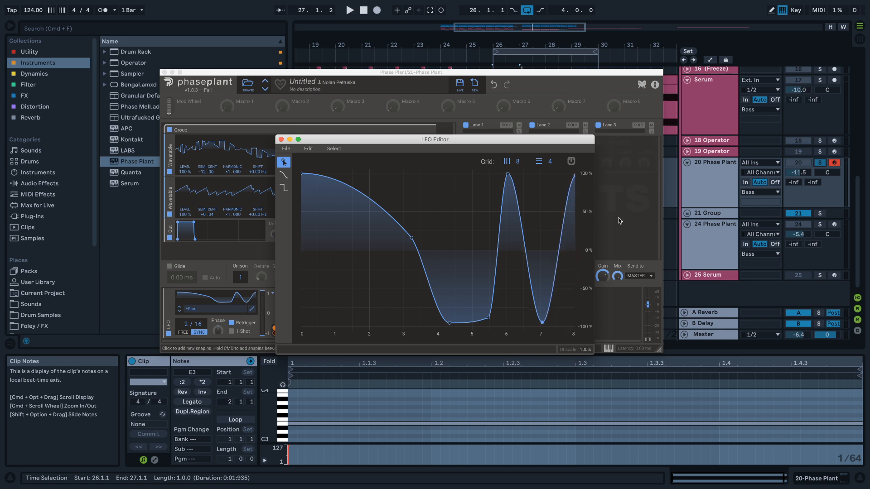
{"action": "left_click_drag", "start_coordinate": [560, 273], "coordinate": [589, 178]}
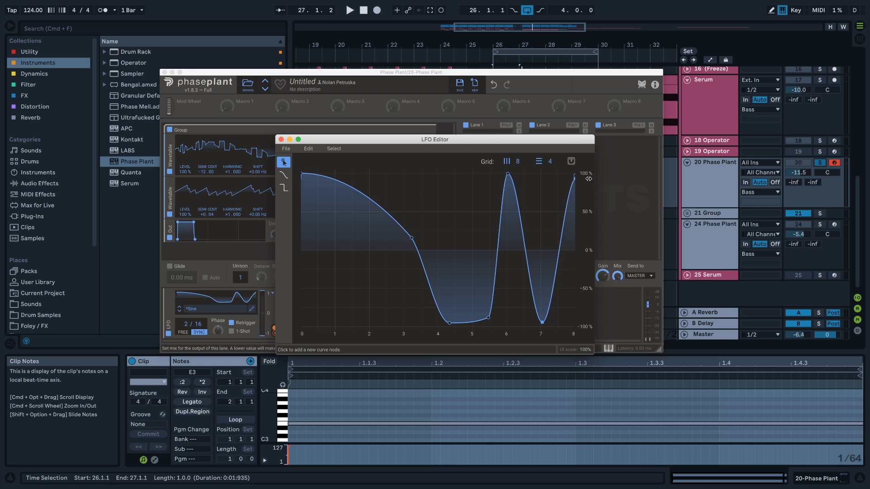
- During playback, push the LFO's last trough later, deepen the middle dip to -100%, and raise the node before it to about 20%
{"action": "key", "text": "space"}
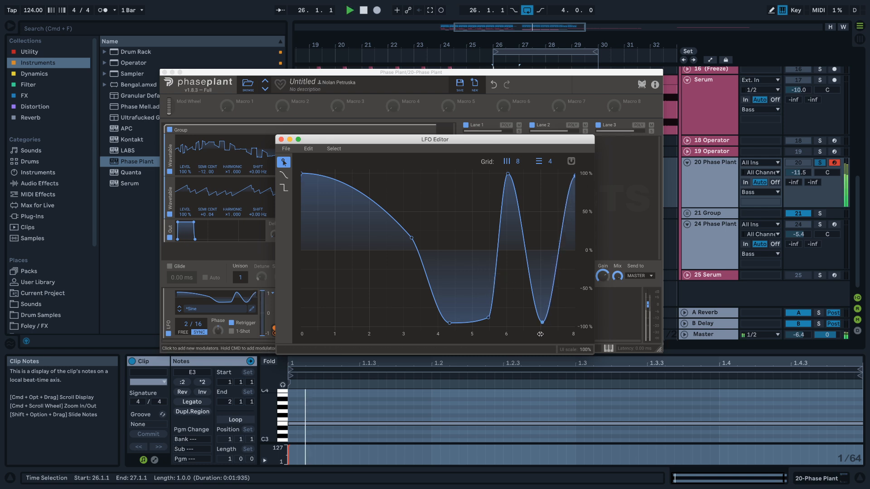
{"action": "left_click_drag", "start_coordinate": [543, 323], "coordinate": [561, 336]}
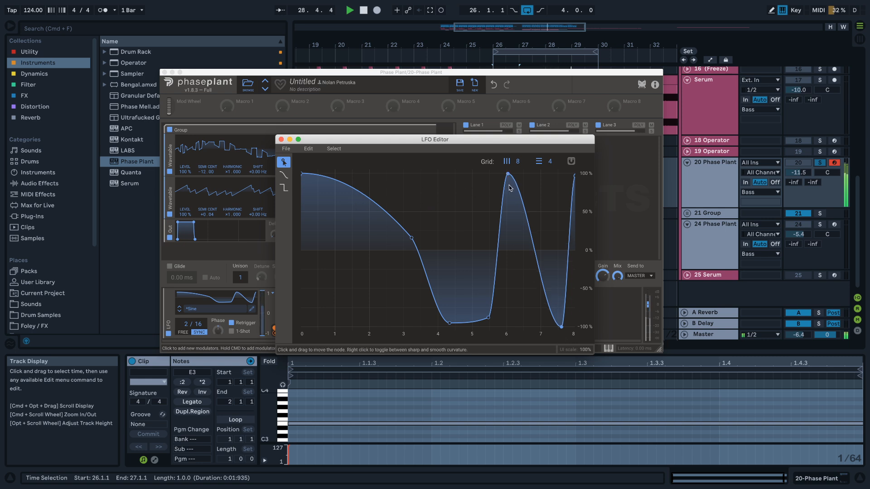
{"action": "left_click_drag", "start_coordinate": [508, 175], "coordinate": [505, 175]}
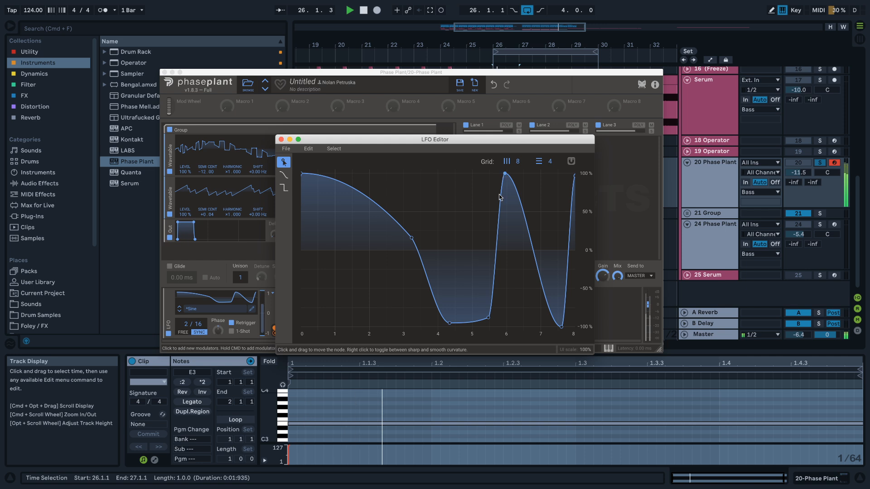
{"action": "left_click_drag", "start_coordinate": [488, 318], "coordinate": [489, 355]}
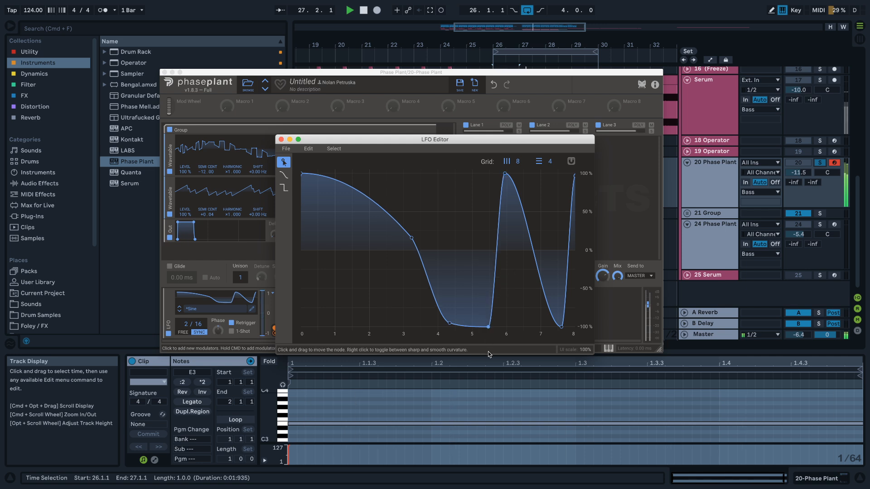
{"action": "left_click_drag", "start_coordinate": [450, 324], "coordinate": [453, 235]}
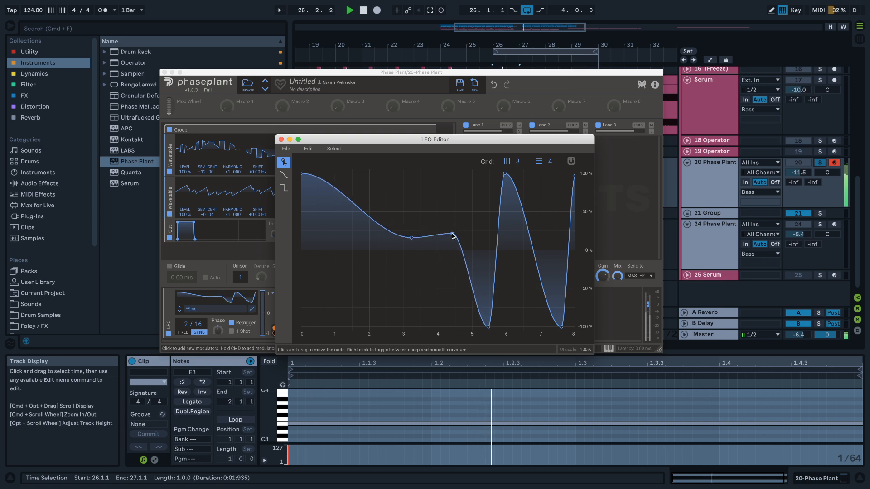
- Lower the LFO's middle node to just below zero, check the bass in the mix, and close the LFO Editor
{"action": "left_click", "coordinate": [821, 163]}
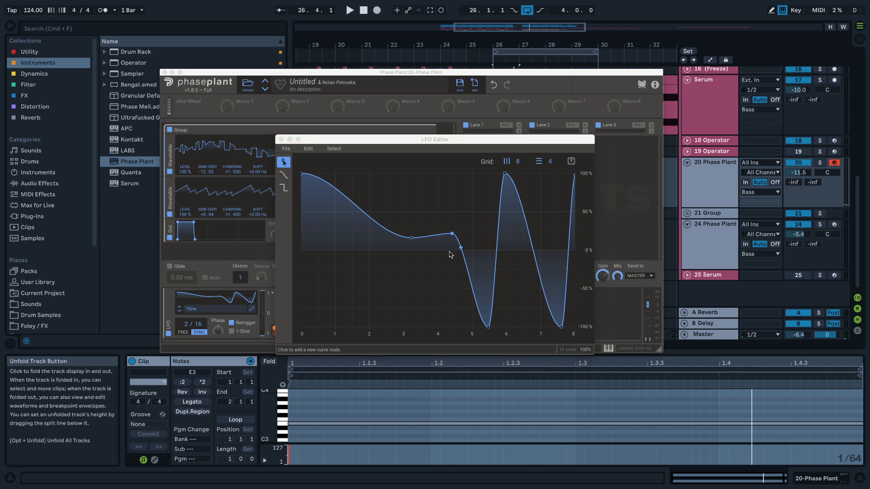
{"action": "left_click_drag", "start_coordinate": [454, 237], "coordinate": [441, 265]}
{"action": "key", "text": "space"}
{"action": "left_click", "coordinate": [281, 140]}
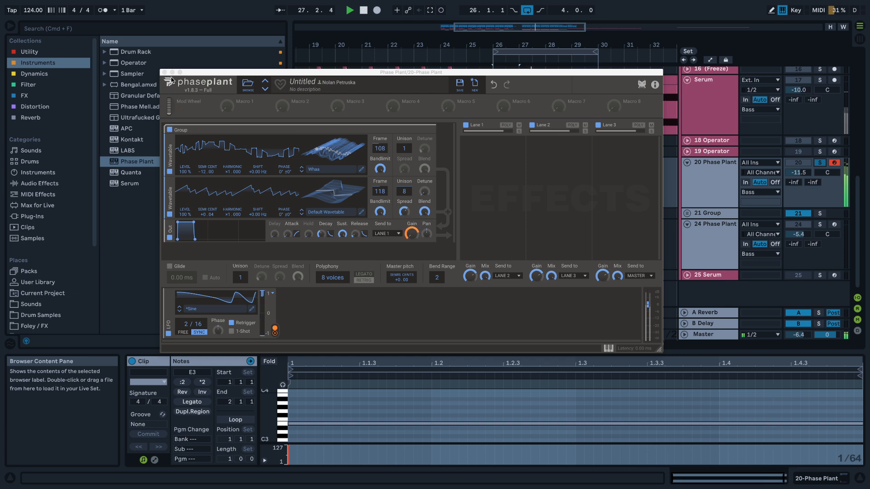
- Stop playback, close the Phase Plant window, and show track 20's device chain
{"action": "key", "text": "space"}
{"action": "left_click", "coordinate": [485, 142]}
{"action": "left_click", "coordinate": [460, 198]}
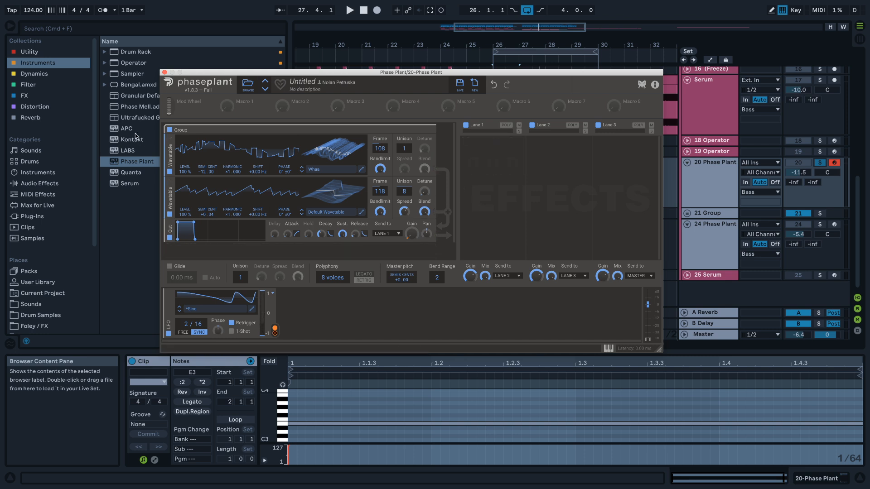
{"action": "left_click", "coordinate": [164, 72]}
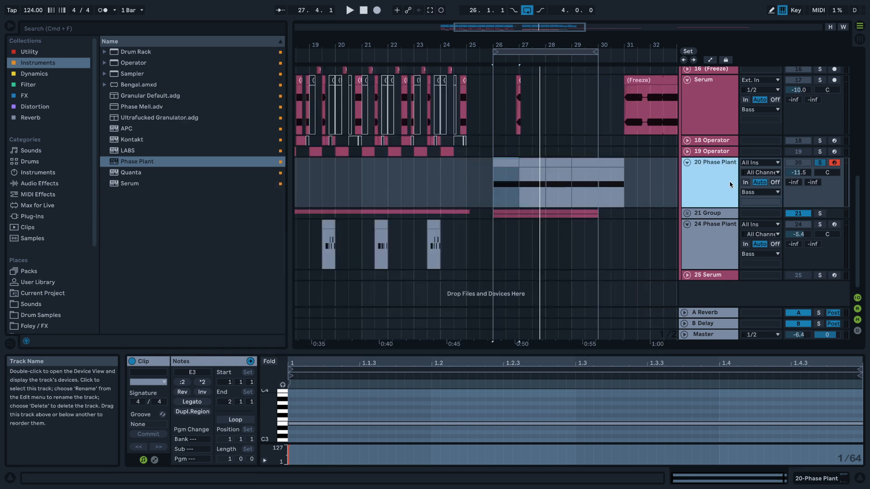
{"action": "key", "text": "shift+Tab"}
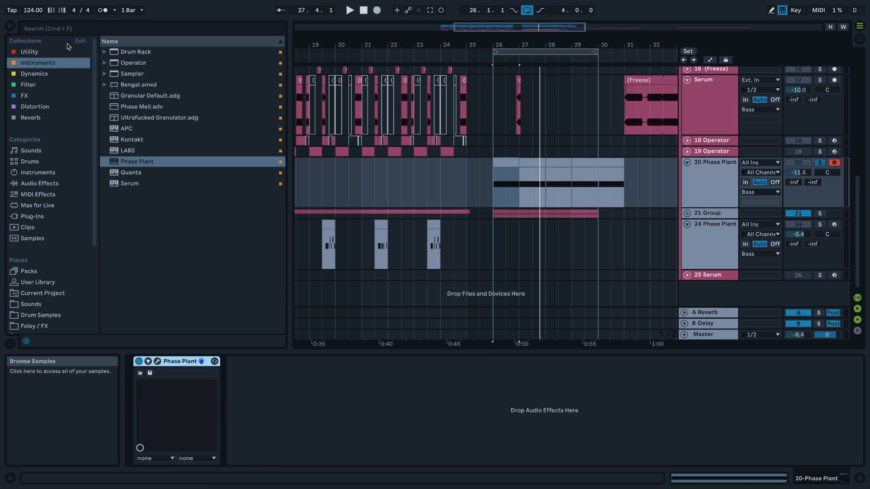
- Add an Amp effect after Phase Plant on track 20 and set its output to Dual
{"action": "left_click", "coordinate": [22, 85]}
{"action": "left_click", "coordinate": [34, 106]}
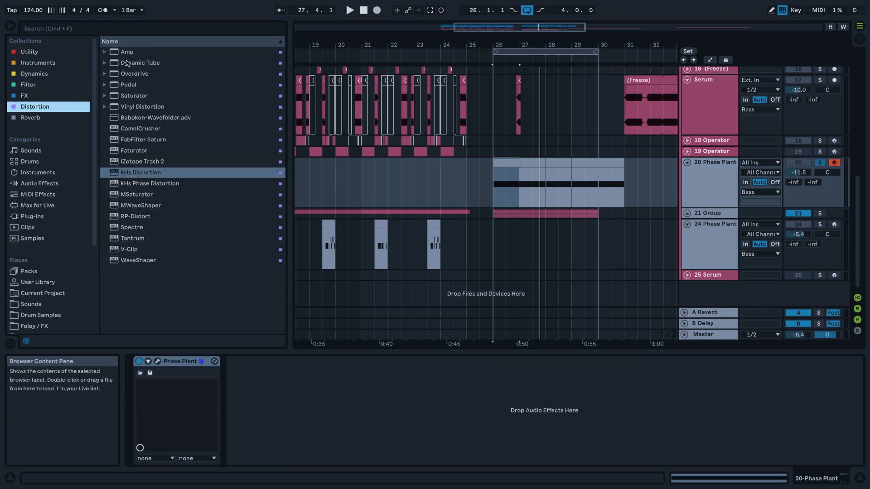
{"action": "double_click", "coordinate": [123, 52]}
{"action": "left_click", "coordinate": [322, 427]}
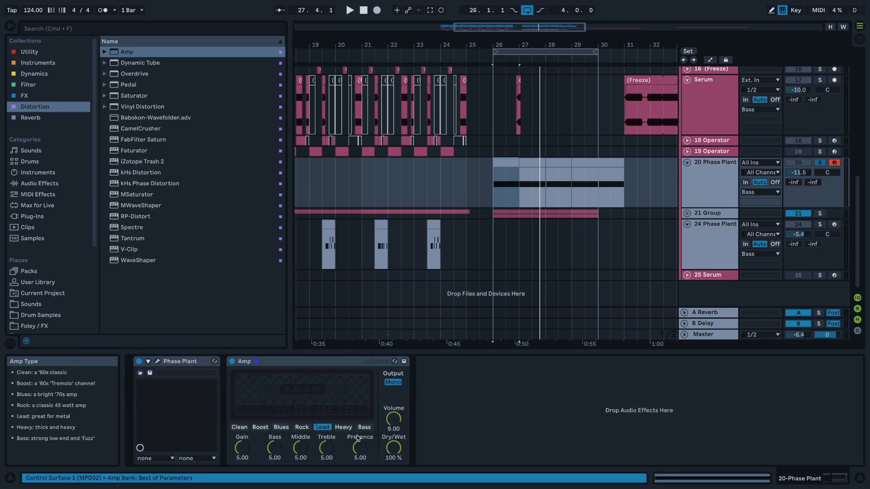
{"action": "left_click", "coordinate": [392, 382]}
- During playback, switch the Amp type to Heavy and set Dry/Wet to 34.9% and Volume to 8.73
{"action": "key", "text": "space"}
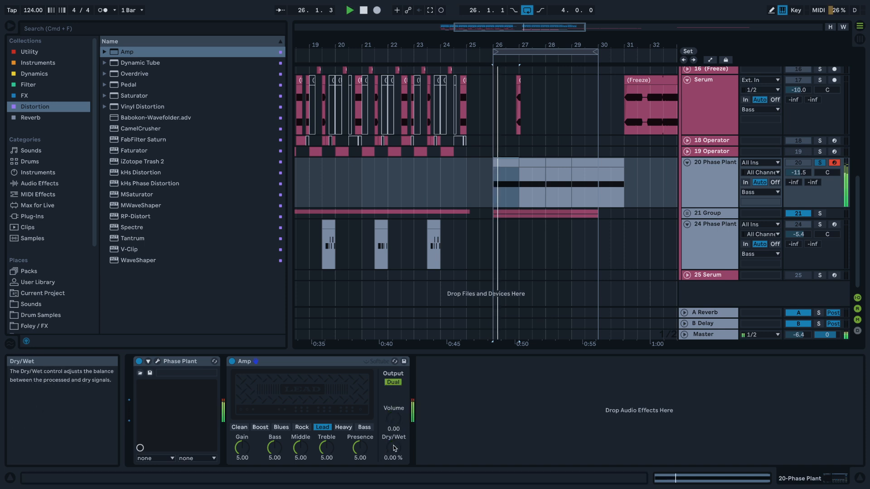
{"action": "left_click", "coordinate": [343, 428]}
{"action": "left_click_drag", "start_coordinate": [393, 448], "coordinate": [393, 458]}
{"action": "left_click_drag", "start_coordinate": [393, 419], "coordinate": [394, 380]}
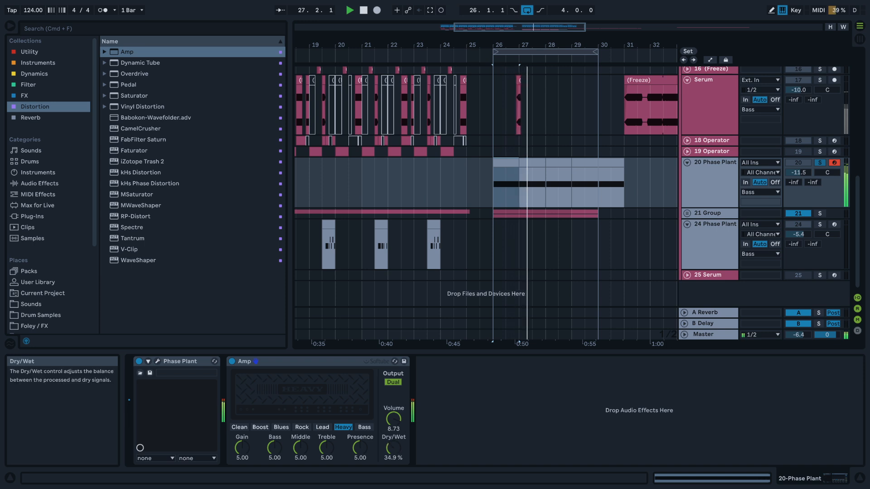
- Fold the Phase Plant and Amp devices in track 20's chain and stop playback
{"action": "double_click", "coordinate": [170, 362]}
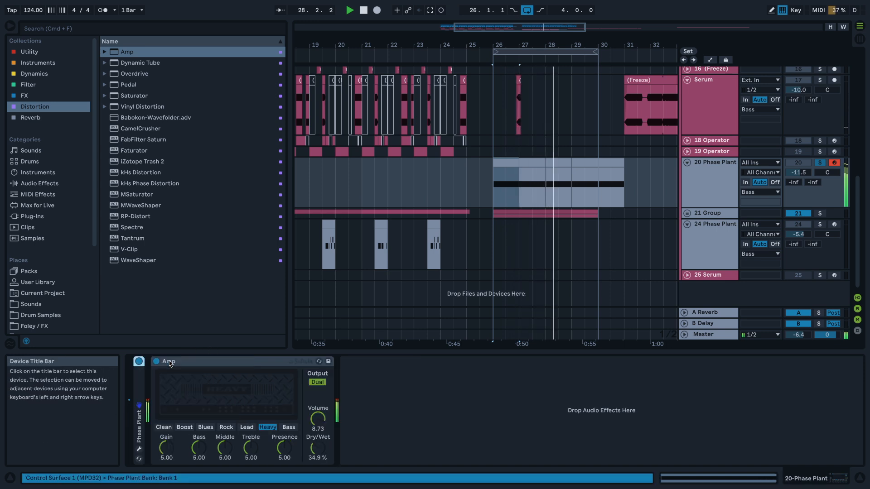
{"action": "double_click", "coordinate": [174, 362]}
{"action": "key", "text": "space"}
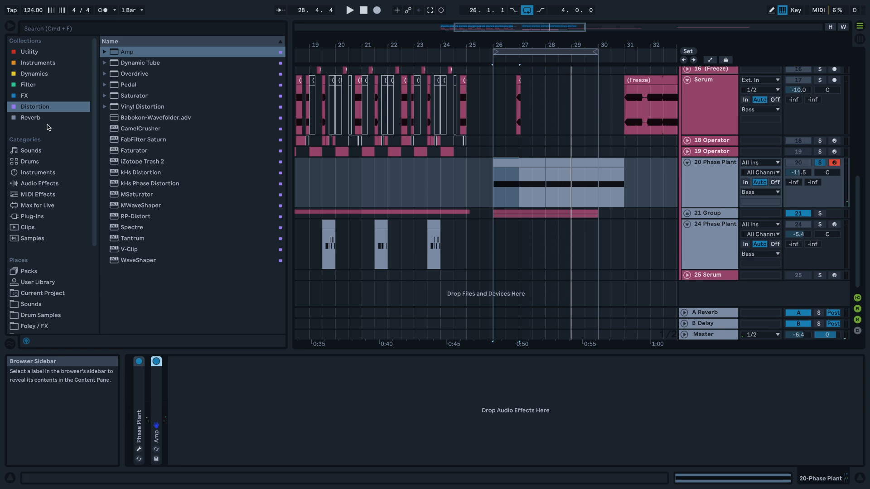
- Extend track 20's clip from bar 26 to bar 30 and lengthen its E3 note across all four bars
{"action": "left_click", "coordinate": [520, 183]}
{"action": "double_click", "coordinate": [518, 164]}
{"action": "left_click_drag", "start_coordinate": [517, 163], "coordinate": [598, 164]}
{"action": "mouse_move", "coordinate": [389, 487]}
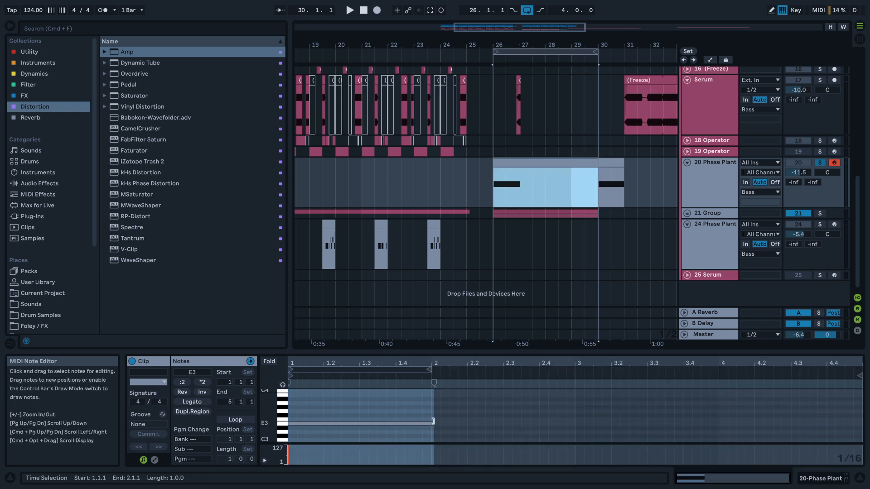
{"action": "key", "text": "space"}
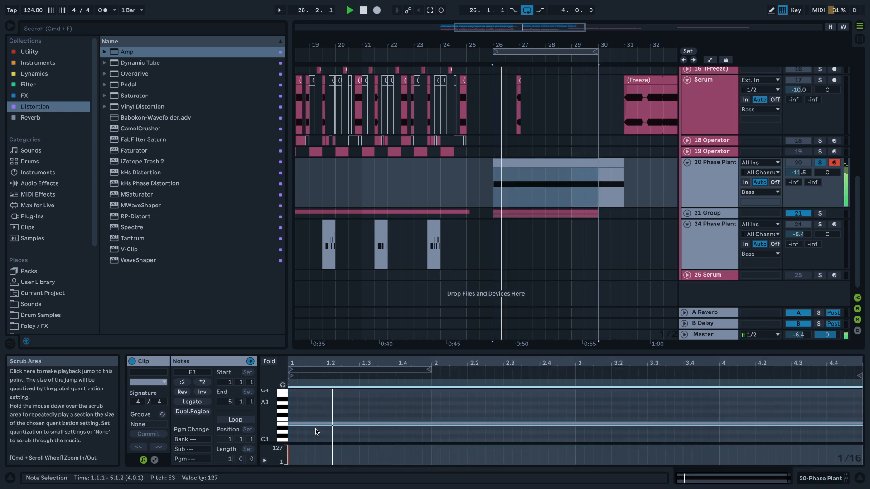
{"action": "key", "text": "space"}
- Add sustained G3 and B3 notes spanning the four-bar clip and audition the chord
{"action": "double_click", "coordinate": [291, 411]}
{"action": "left_click_drag", "start_coordinate": [295, 411], "coordinate": [867, 409]}
{"action": "key", "text": "space"}
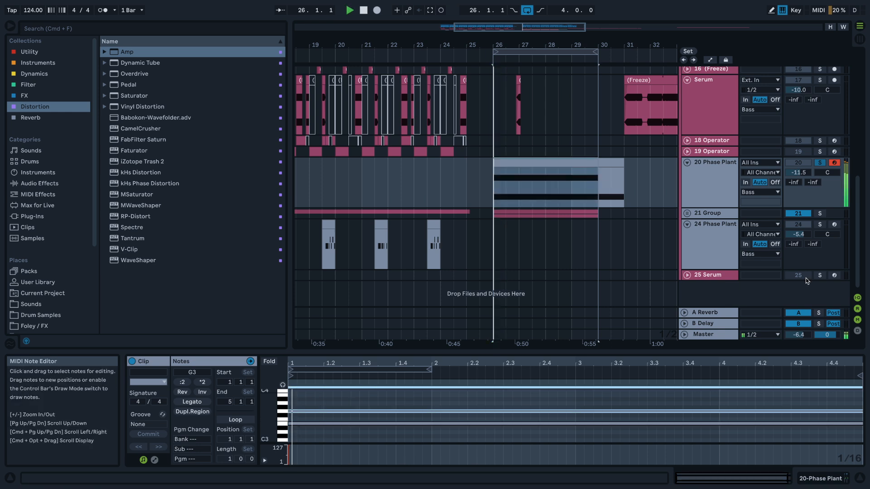
{"action": "key", "text": "space"}
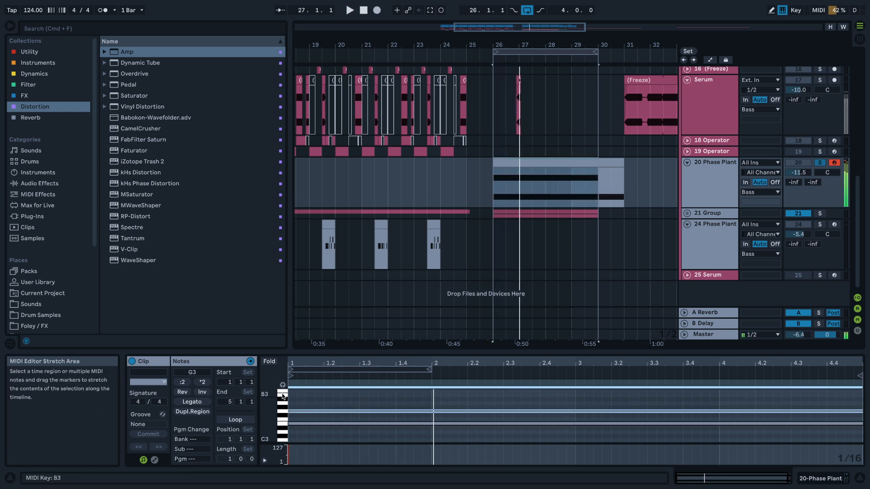
{"action": "double_click", "coordinate": [290, 396]}
{"action": "left_click_drag", "start_coordinate": [295, 396], "coordinate": [865, 395]}
{"action": "key", "text": "space"}
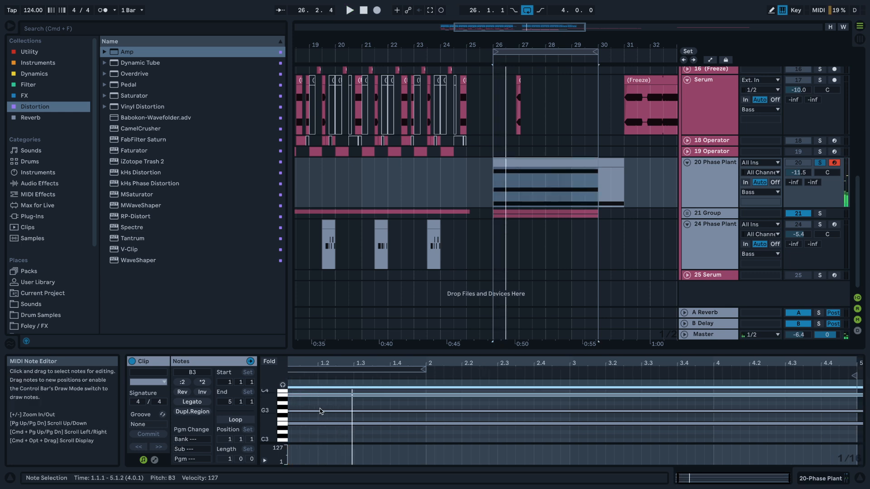
- Raise the sustained G3 note one octave to G4 and audition the chord
{"action": "left_click_drag", "start_coordinate": [319, 405], "coordinate": [324, 416]}
{"action": "key", "text": "shift+Up"}
{"action": "key", "text": "shift+Up"}
{"action": "key", "text": "space"}
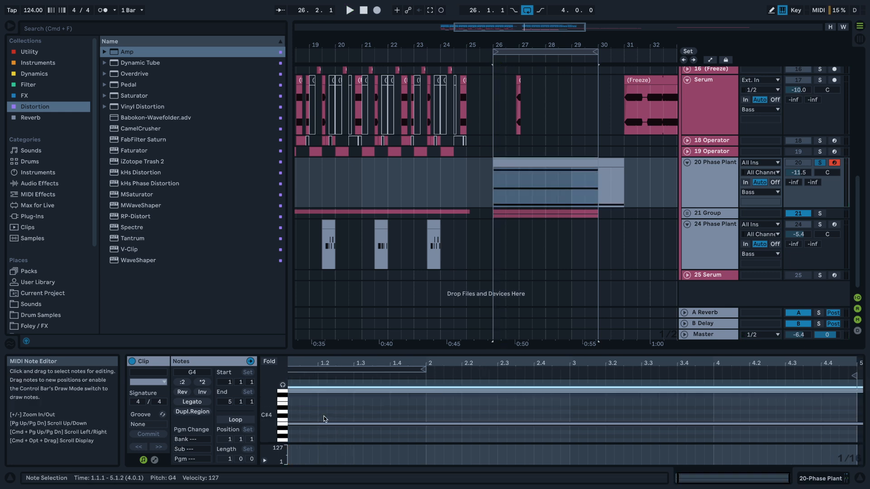
{"action": "key", "text": "shift+Down"}
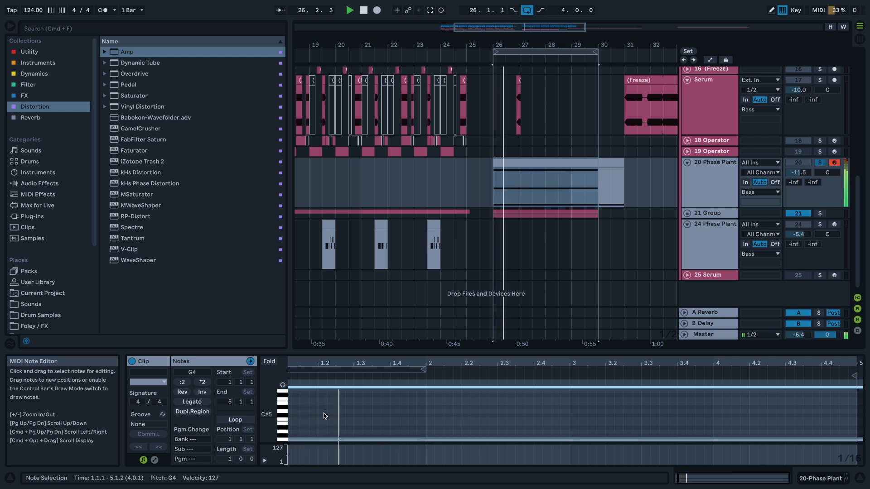
- Enlarge the note editor and add a sustained B4 note running to the end of the clip
{"action": "left_click_drag", "start_coordinate": [346, 351], "coordinate": [403, 223]}
{"action": "double_click", "coordinate": [298, 296]}
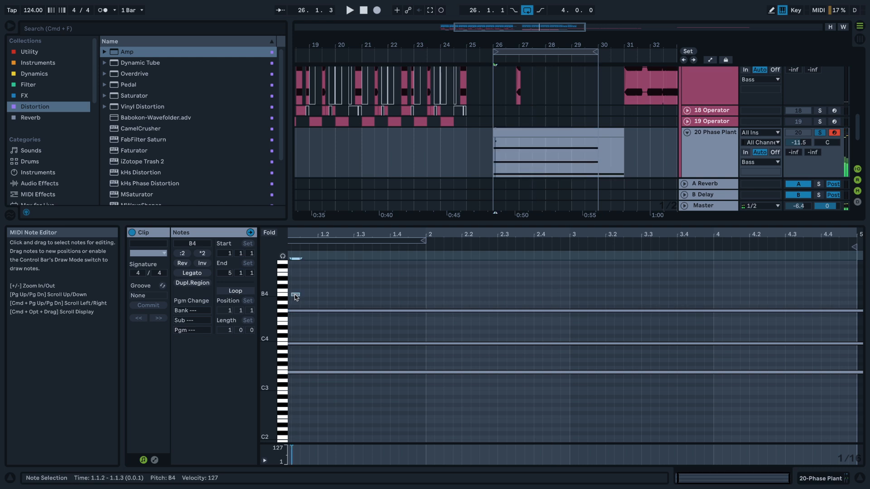
{"action": "left_click_drag", "start_coordinate": [868, 256], "coordinate": [867, 254]}
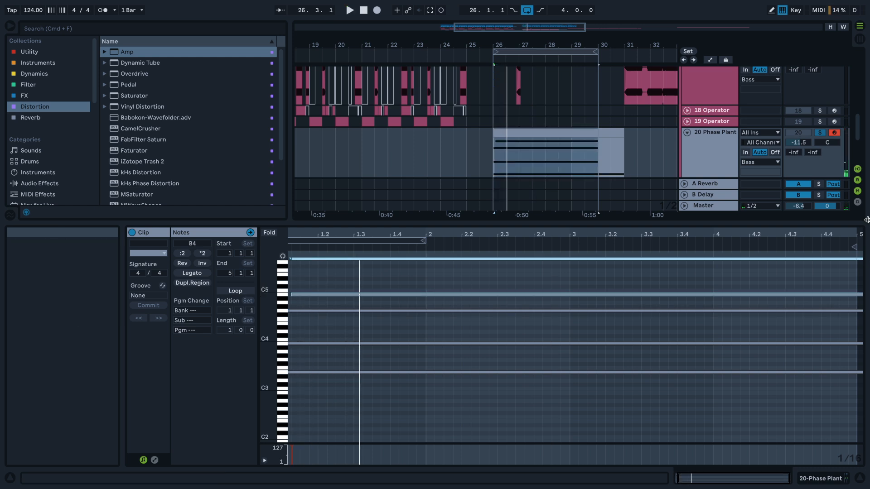
- Nudge the B4 note later so it starts at 1.2.1 while auditioning the chord
{"action": "key", "text": "space"}
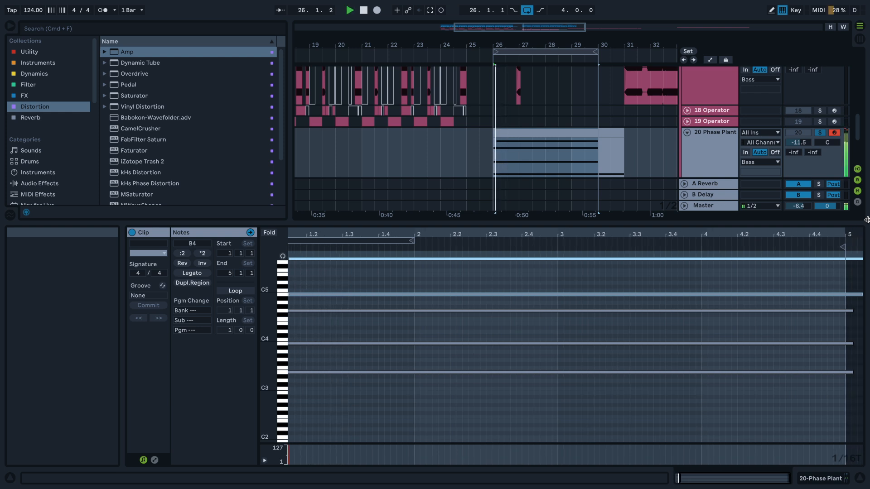
{"action": "key", "text": "space"}
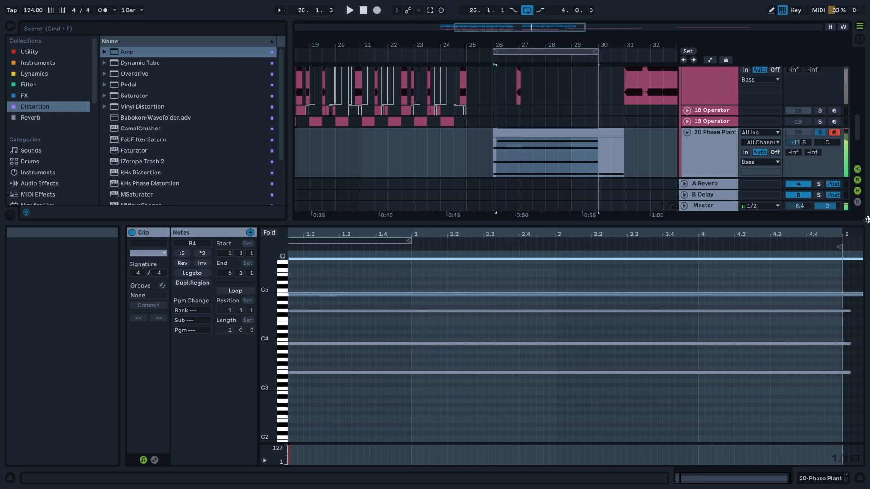
{"action": "key", "text": "space"}
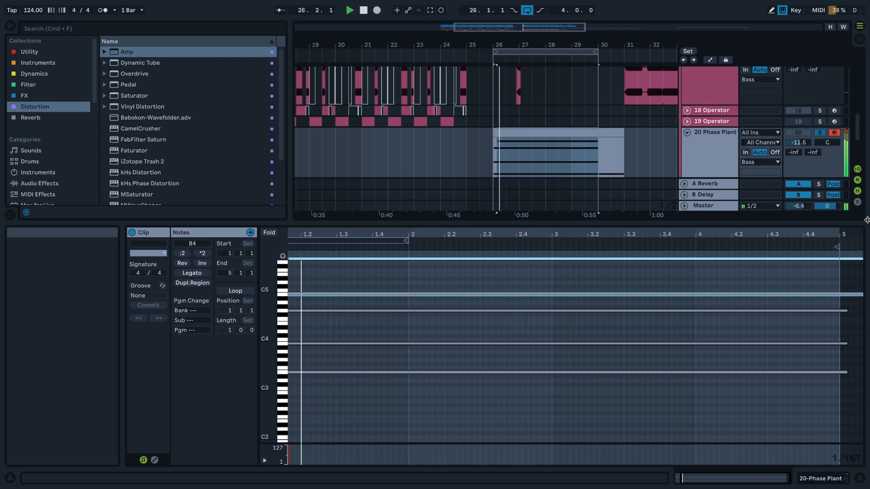
{"action": "key", "text": "space"}
{"action": "key", "text": "space"}
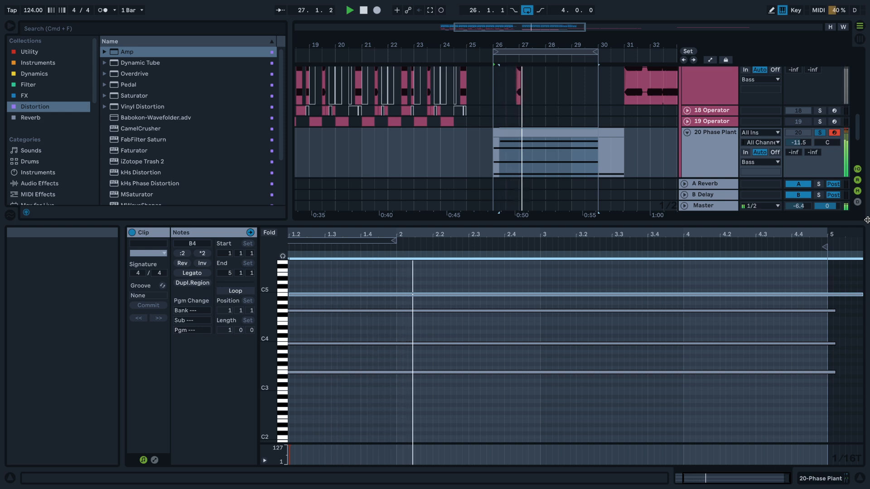
- Lower track 20's volume to -15.2 dB, unsolo it, and show its device chain
{"action": "left_click_drag", "start_coordinate": [796, 143], "coordinate": [797, 150]}
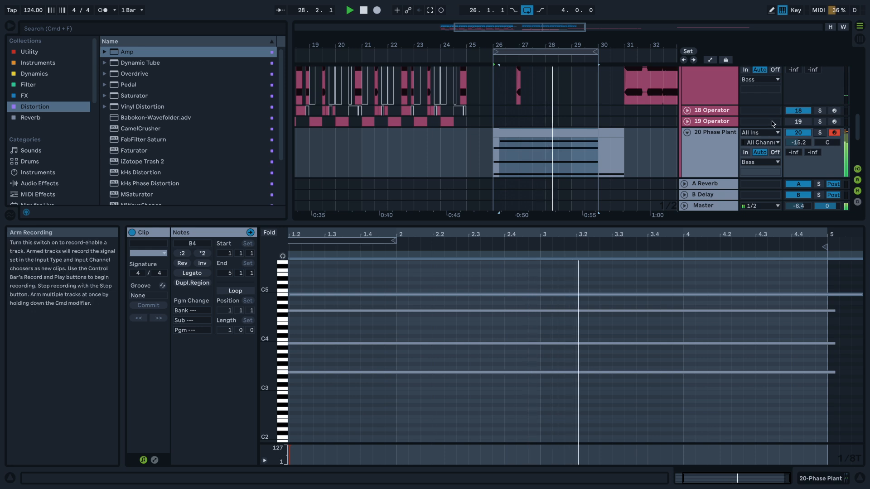
{"action": "double_click", "coordinate": [717, 146]}
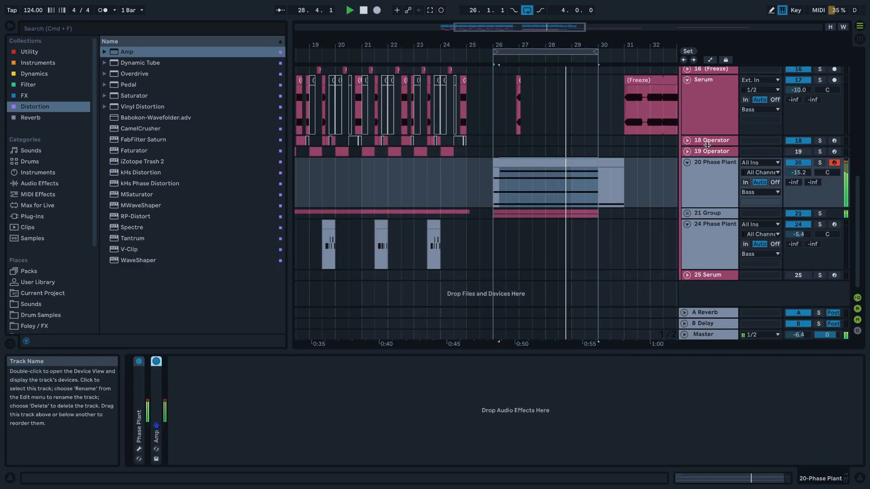
{"action": "key", "text": "space"}
- Unfold Phase Plant, open its window, and fine-tune the oscillator group's output Gain during playback
{"action": "double_click", "coordinate": [139, 422]}
{"action": "left_click", "coordinate": [158, 362]}
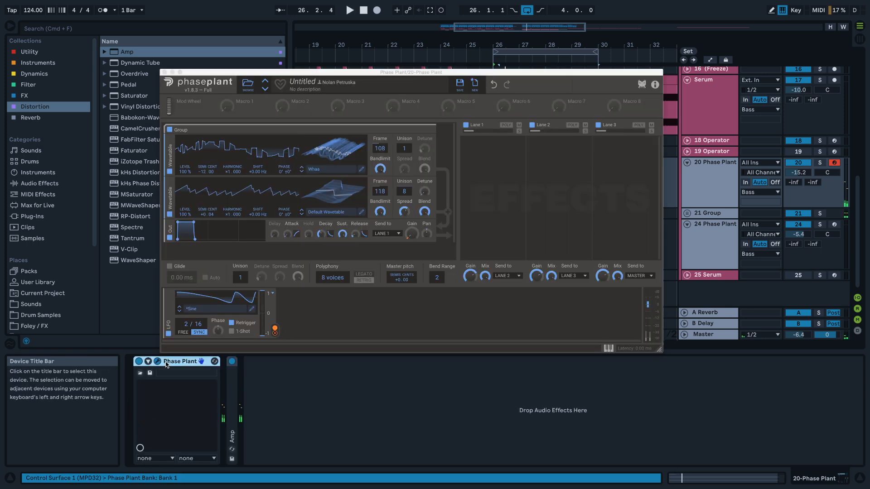
{"action": "key", "text": "space"}
{"action": "left_click", "coordinate": [263, 312]}
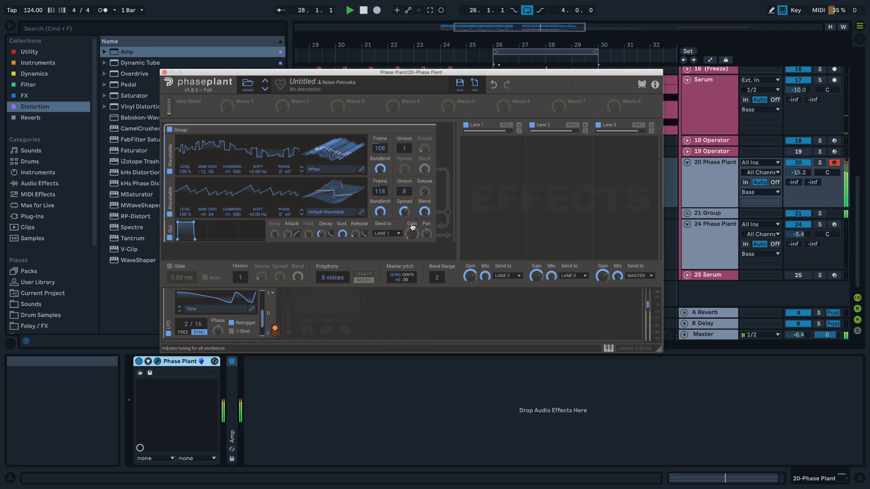
{"action": "left_click_drag", "start_coordinate": [411, 235], "coordinate": [412, 233]}
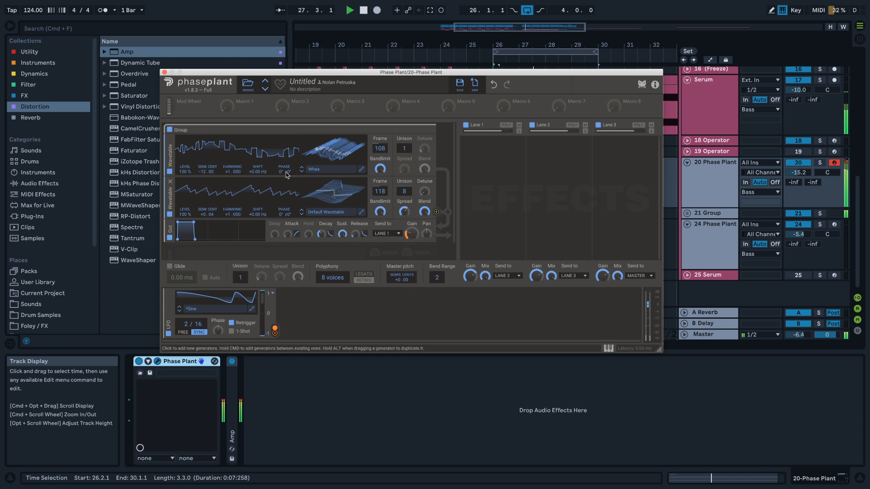
- Reduce the LFO's modulation depth while auditioning the bass
{"action": "key", "text": "space"}
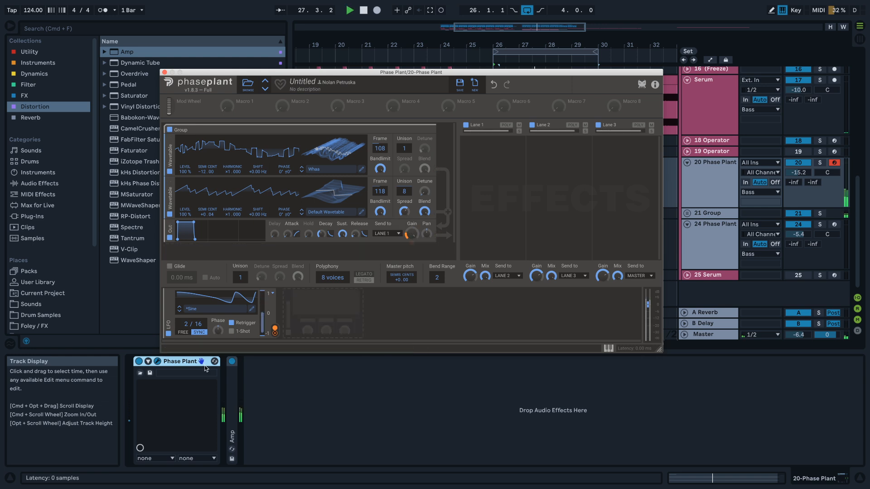
{"action": "left_click_drag", "start_coordinate": [275, 330], "coordinate": [275, 345]}
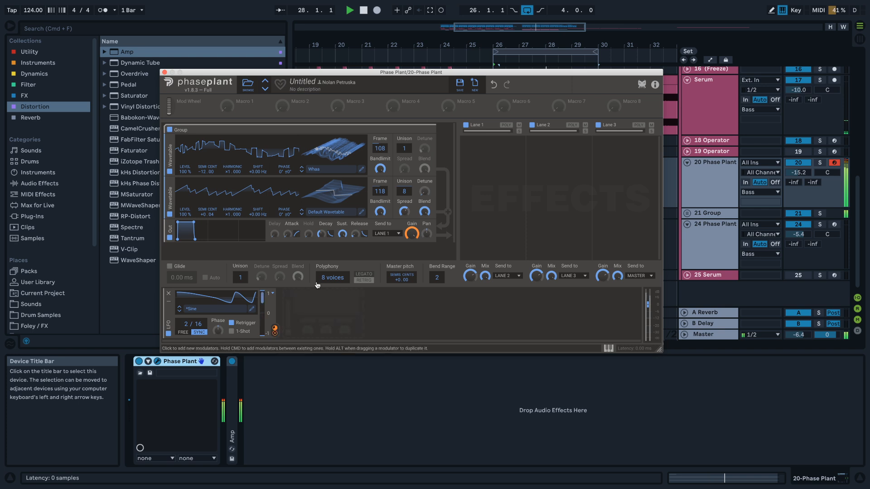
{"action": "key", "text": "space"}
- Assign Macro 1 to the group's output Gain, set the macro to about 9%, and close the Phase Plant window
{"action": "left_click_drag", "start_coordinate": [239, 110], "coordinate": [411, 240]}
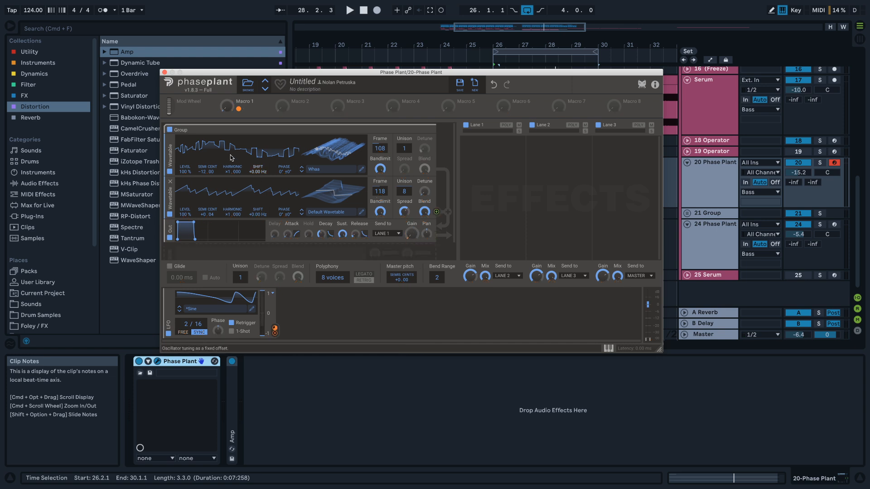
{"action": "key", "text": "space"}
{"action": "left_click_drag", "start_coordinate": [227, 106], "coordinate": [227, 84]}
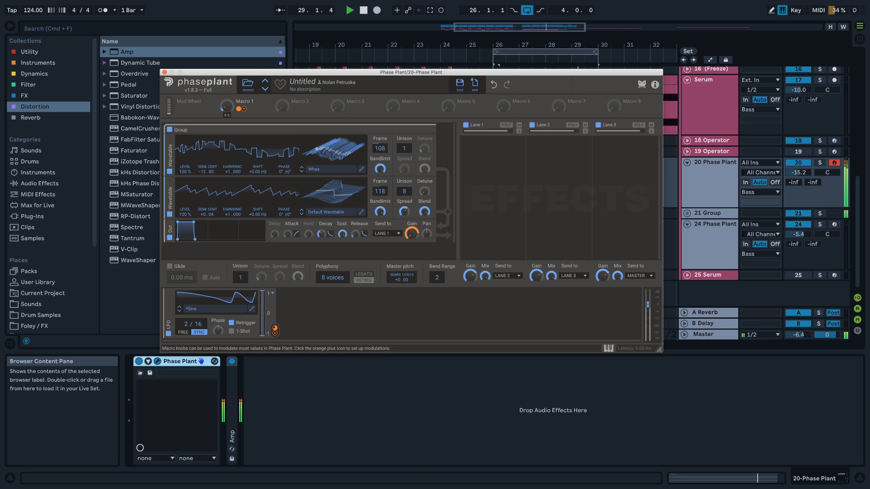
{"action": "key", "text": "space"}
{"action": "left_click", "coordinate": [164, 72]}
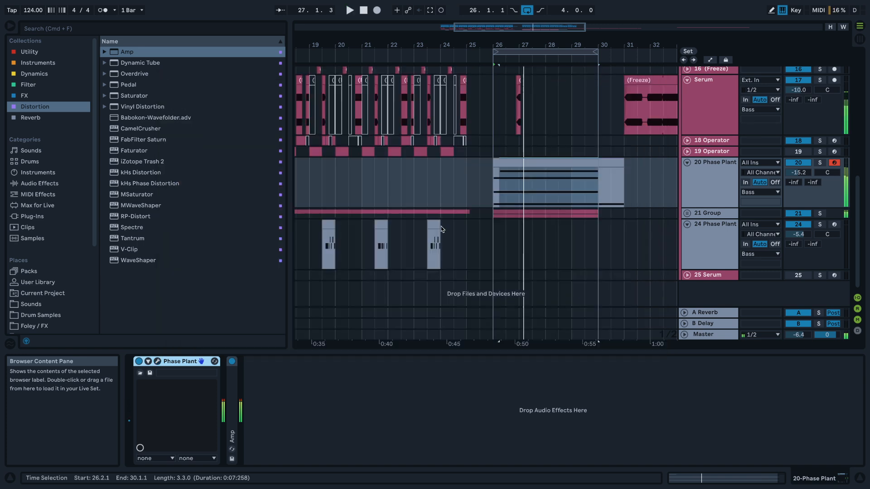
- Open track 20's four-bar clip and lower the B4 note two octaves to B2
{"action": "left_click", "coordinate": [537, 169]}
{"action": "double_click", "coordinate": [537, 161]}
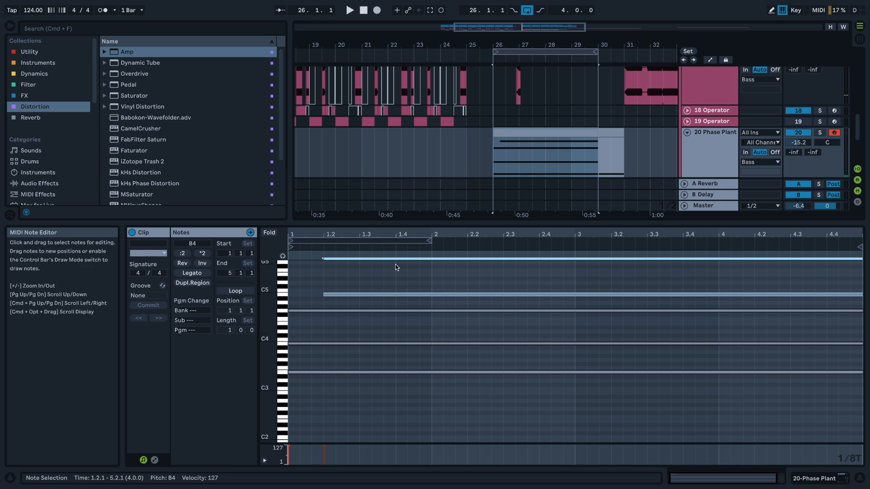
{"action": "left_click", "coordinate": [392, 306]}
{"action": "key", "text": "shift+Down"}
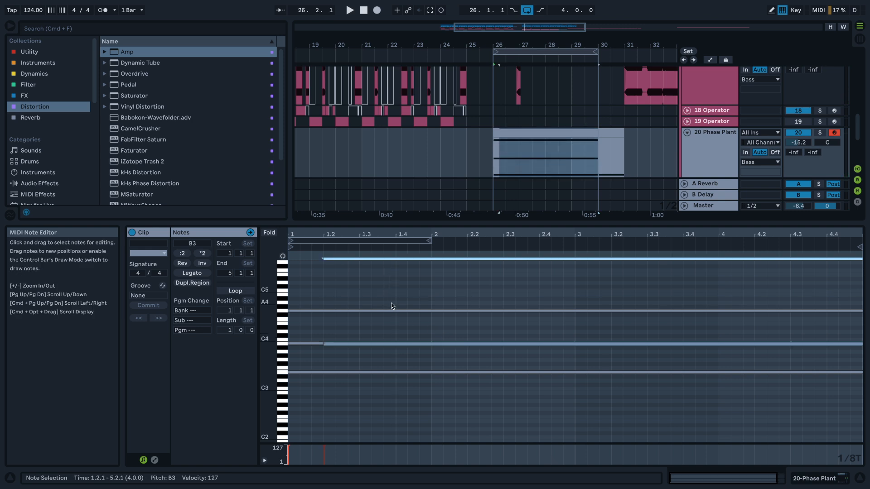
{"action": "key", "text": "shift+Down"}
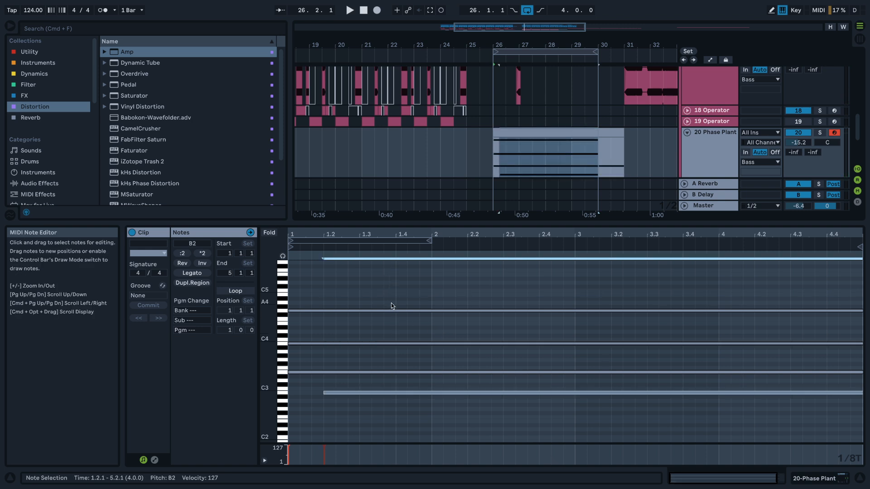
- Add a sustained E2 note across the four-bar clip and play it in the mix
{"action": "double_click", "coordinate": [306, 417]}
{"action": "left_click_drag", "start_coordinate": [311, 417], "coordinate": [869, 416]}
{"action": "key", "text": "Down"}
{"action": "key", "text": "space"}
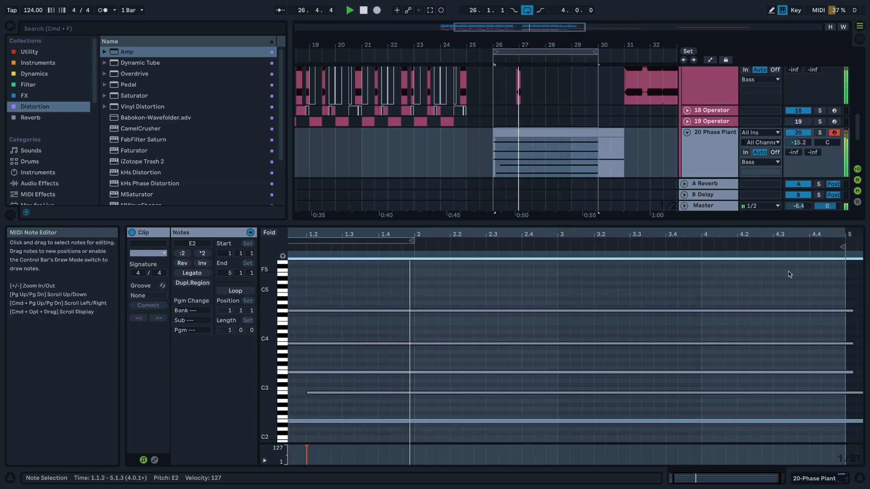
- Solo track 20, shift the E2 note to start at 1.1.1, and audition the chord
{"action": "left_click", "coordinate": [820, 133]}
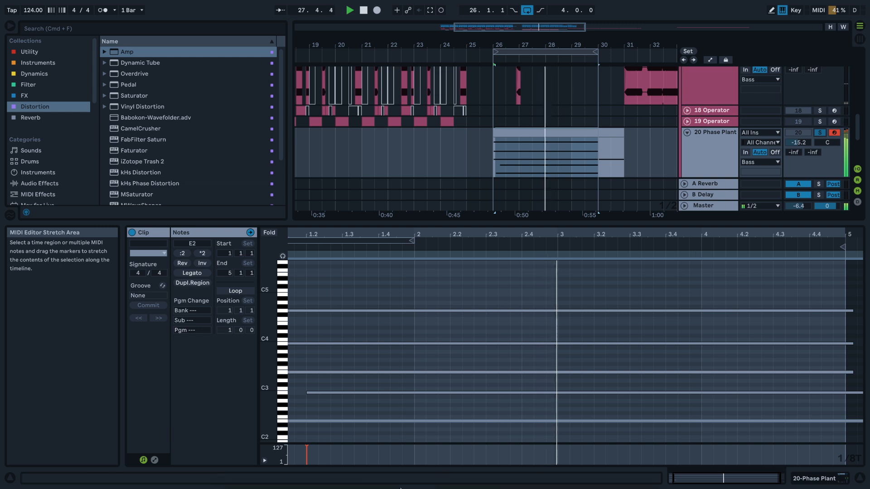
{"action": "key", "text": "space"}
{"action": "left_click", "coordinate": [312, 417]}
{"action": "key", "text": "Left"}
{"action": "key", "text": "space"}
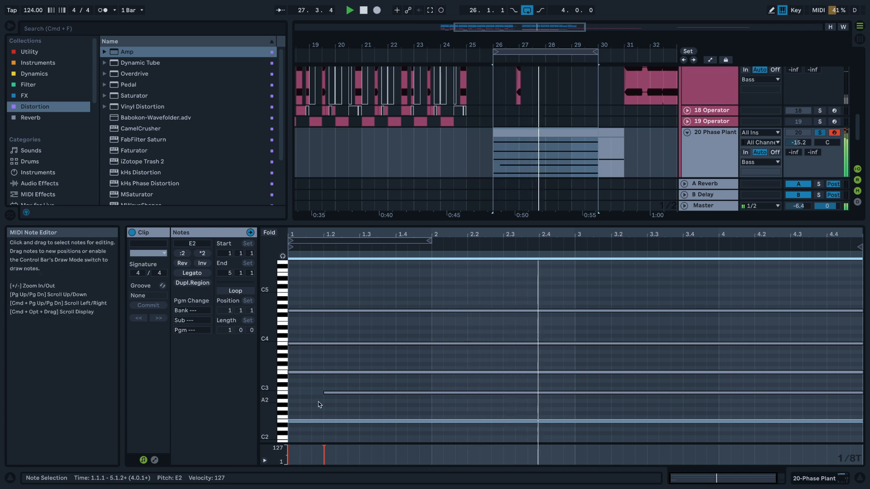
- Compare the chord with and without the sustained E2 by undoing its lengthening, playing the clip, and restoring the long note
{"action": "key", "text": "space"}
{"action": "key", "text": "space"}
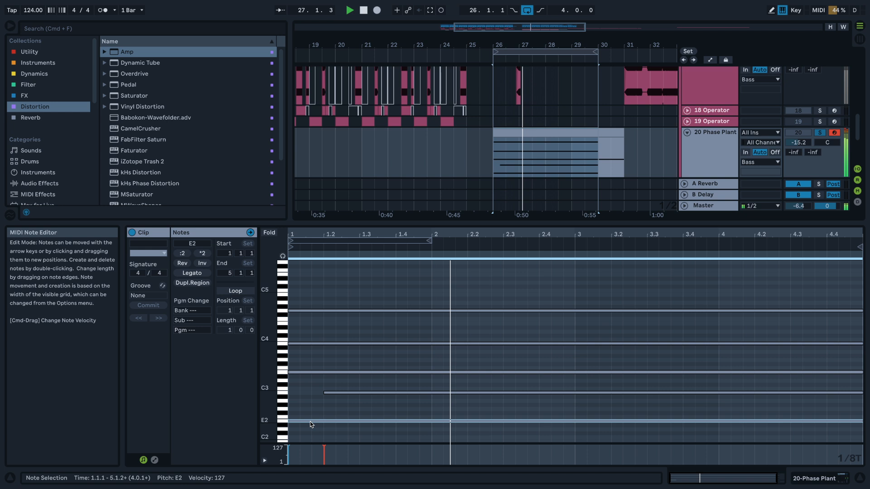
{"action": "key", "text": "super+z"}
{"action": "key", "text": "space"}
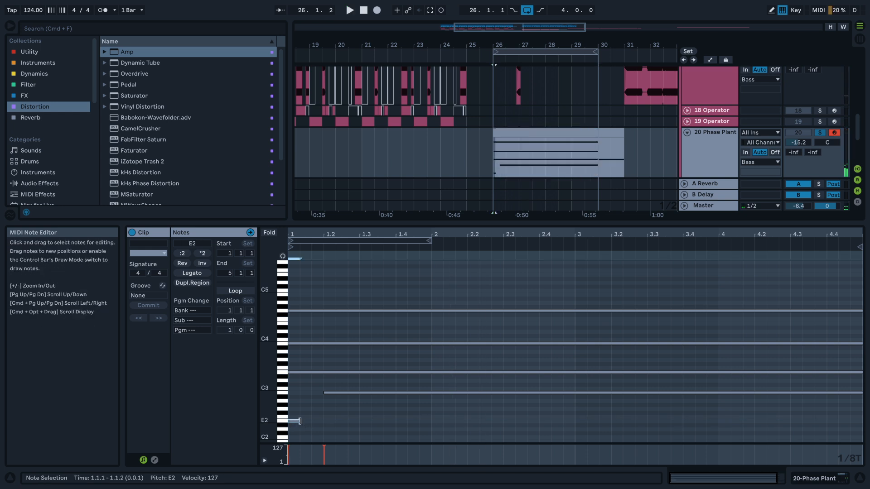
{"action": "key", "text": "super+shift+z"}
{"action": "key", "text": "space"}
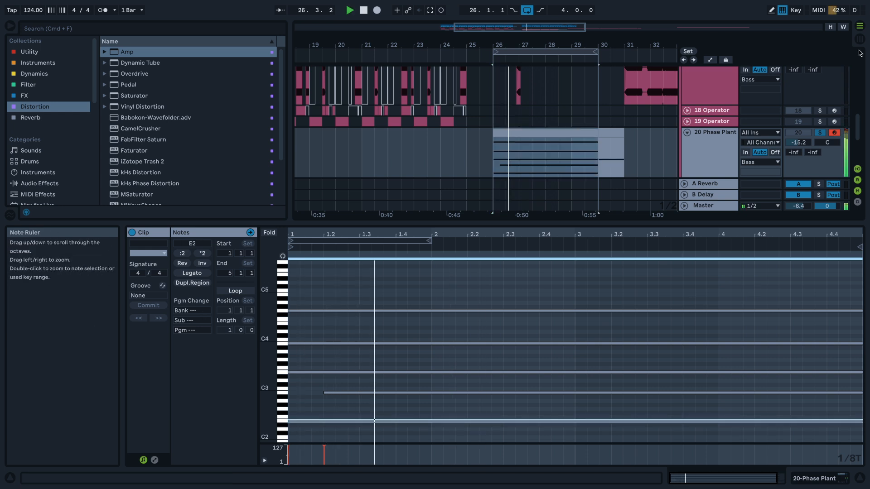
- Unsolo track 20 and set its volume to -25.5 dB while playing the full mix
{"action": "left_click", "coordinate": [720, 144]}
{"action": "key", "text": "space"}
{"action": "key", "text": "space"}
{"action": "left_click", "coordinate": [820, 133]}
{"action": "mouse_move", "coordinate": [810, 144]}
{"action": "left_mouse_down"}
{"action": "mouse_move", "coordinate": [810, 157]}
{"action": "mouse_move", "coordinate": [801, 154]}
{"action": "left_mouse_up"}
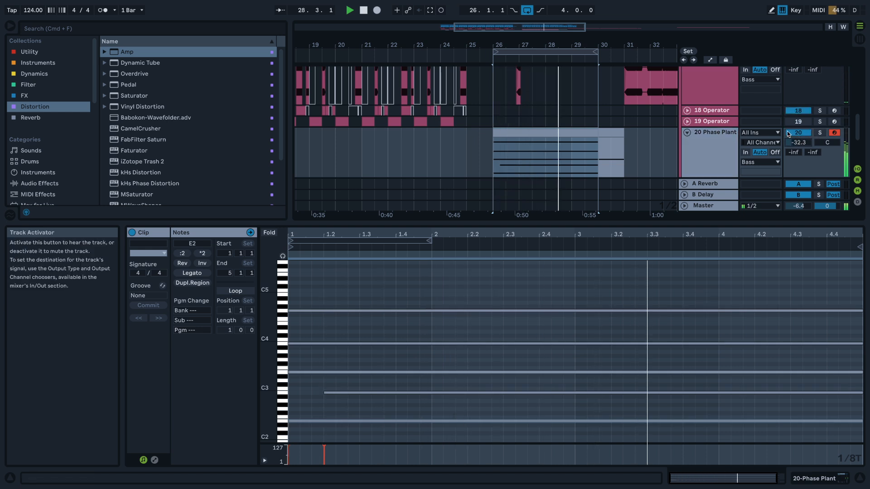
{"action": "left_click_drag", "start_coordinate": [799, 142], "coordinate": [799, 136]}
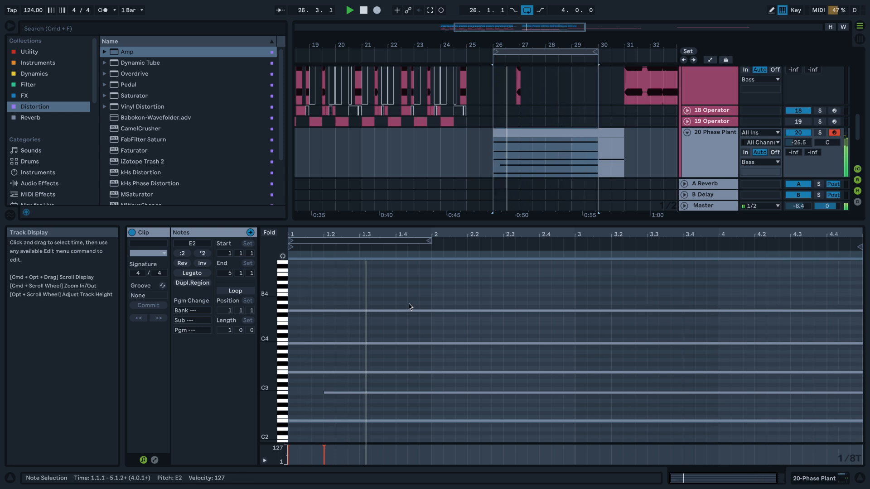
- Show track 20's devices, solo the track, and add MWaveShaper from the Distortion collection after Amp
{"action": "left_click", "coordinate": [724, 149]}
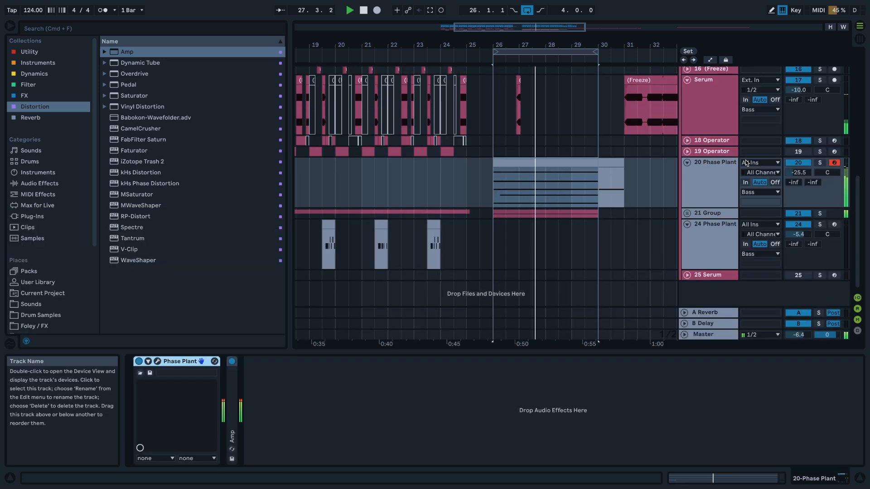
{"action": "left_click", "coordinate": [820, 163]}
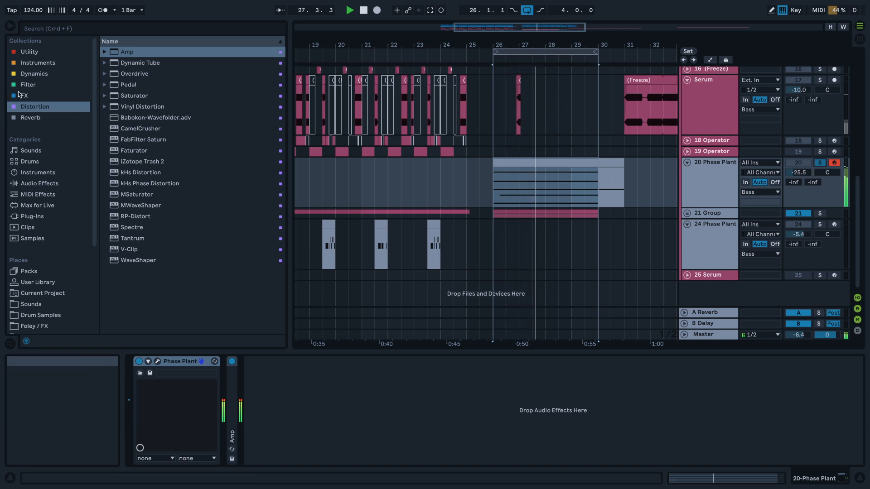
{"action": "left_click", "coordinate": [36, 106]}
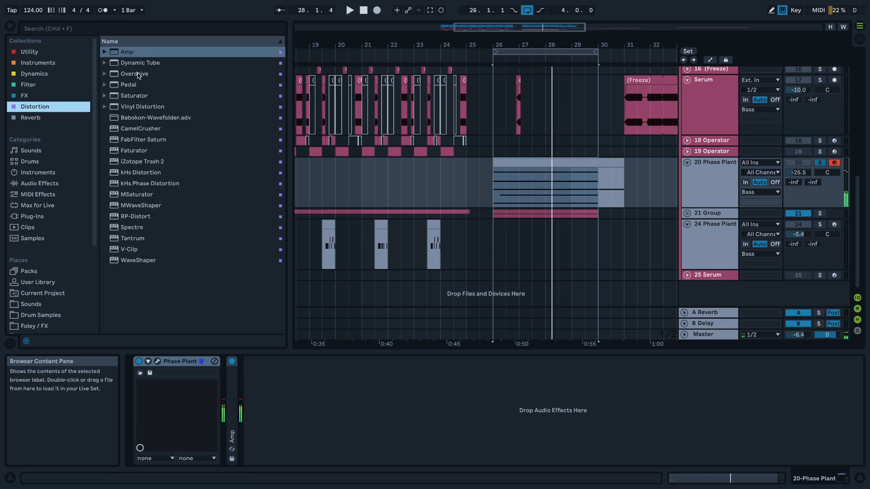
{"action": "left_click", "coordinate": [138, 207]}
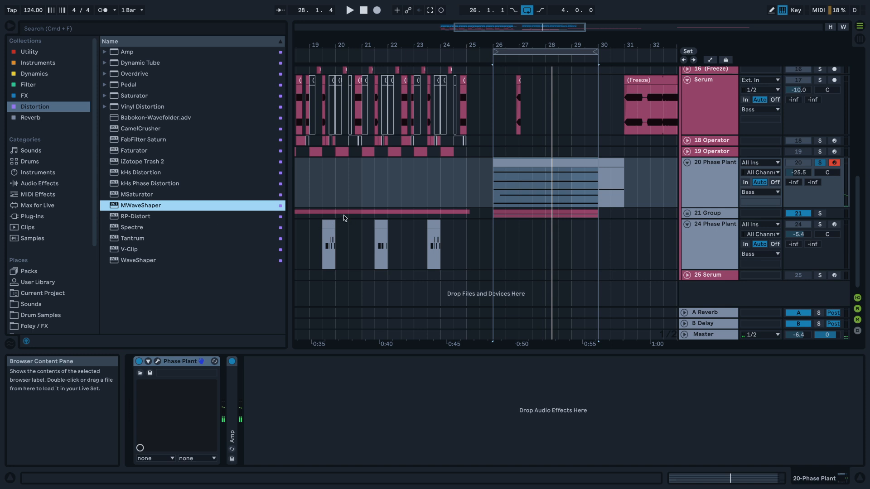
{"action": "key", "text": "Return"}
- Set MWaveShaper to 100% wet and Asymmetric, and reshape its curve into a shallow valley with a steep rise at the positive end
{"action": "left_click_drag", "start_coordinate": [249, 196], "coordinate": [211, 143]}
{"action": "left_click_drag", "start_coordinate": [173, 102], "coordinate": [173, 86]}
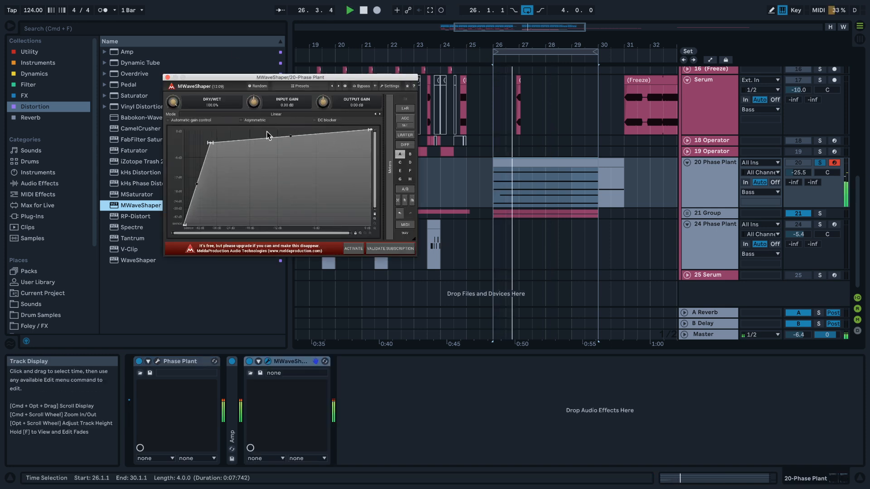
{"action": "left_click", "coordinate": [277, 121]}
{"action": "left_click_drag", "start_coordinate": [289, 135], "coordinate": [340, 225]}
{"action": "left_click_drag", "start_coordinate": [274, 187], "coordinate": [260, 225]}
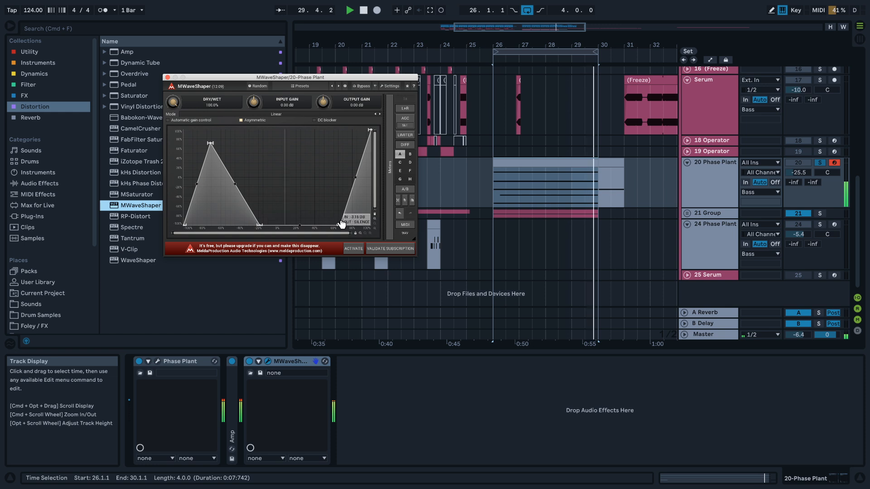
{"action": "left_click_drag", "start_coordinate": [340, 226], "coordinate": [366, 206]}
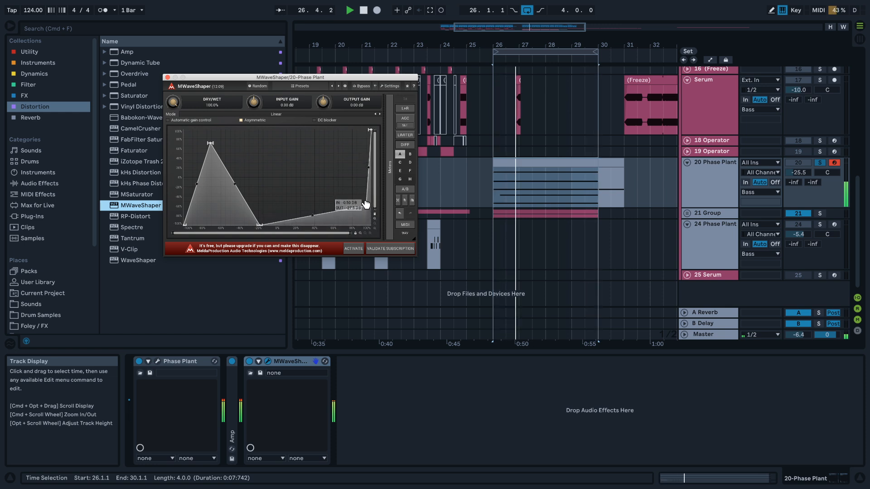
{"action": "left_click_drag", "start_coordinate": [210, 139], "coordinate": [222, 232]}
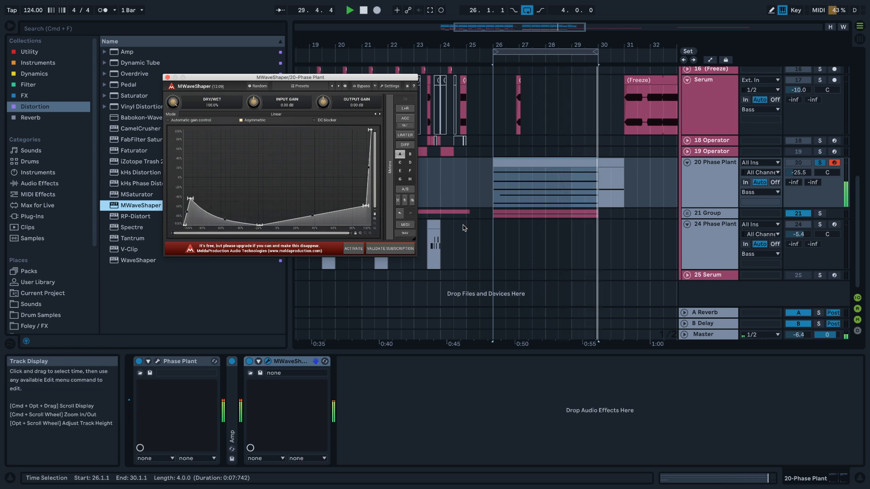
- Set track 20's volume to -14.6 dB in the full mix, set MWaveShaper's Dry/Wet to about 84%, and close its window
{"action": "mouse_move", "coordinate": [799, 172]}
{"action": "left_mouse_down"}
{"action": "mouse_move", "coordinate": [799, 150]}
{"action": "mouse_move", "coordinate": [799, 182]}
{"action": "left_mouse_up"}
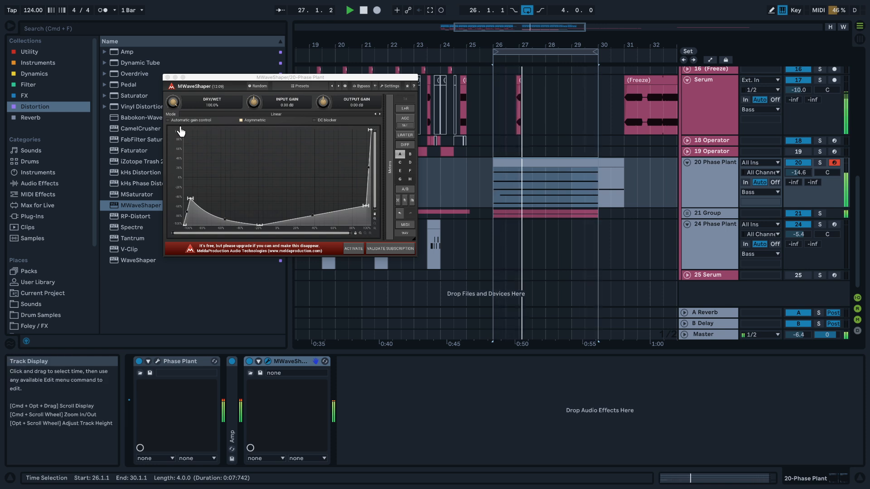
{"action": "left_click", "coordinate": [202, 105]}
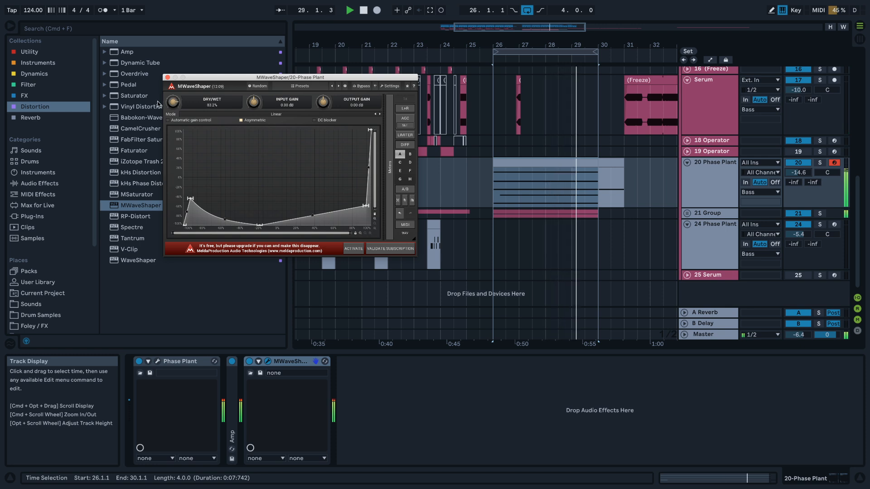
{"action": "left_click_drag", "start_coordinate": [170, 103], "coordinate": [169, 93]}
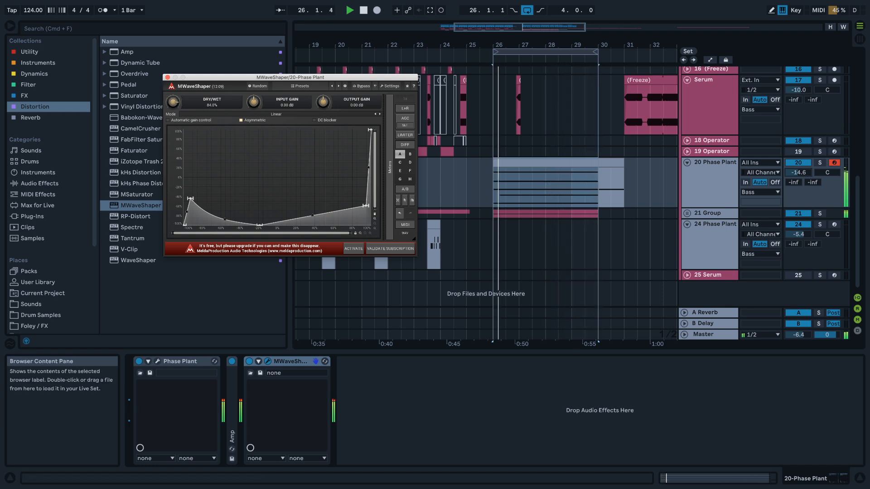
{"action": "left_click", "coordinate": [167, 77]}
{"action": "left_click", "coordinate": [167, 77]}
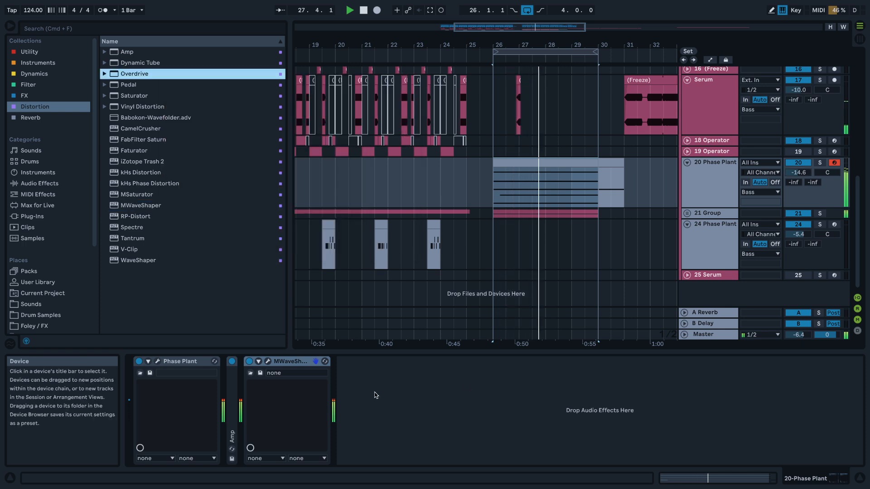
- Audition track 20 in solo and browse the Filter collection for a further effect
{"action": "left_click", "coordinate": [820, 163]}
{"action": "key", "text": "space"}
{"action": "key", "text": "space"}
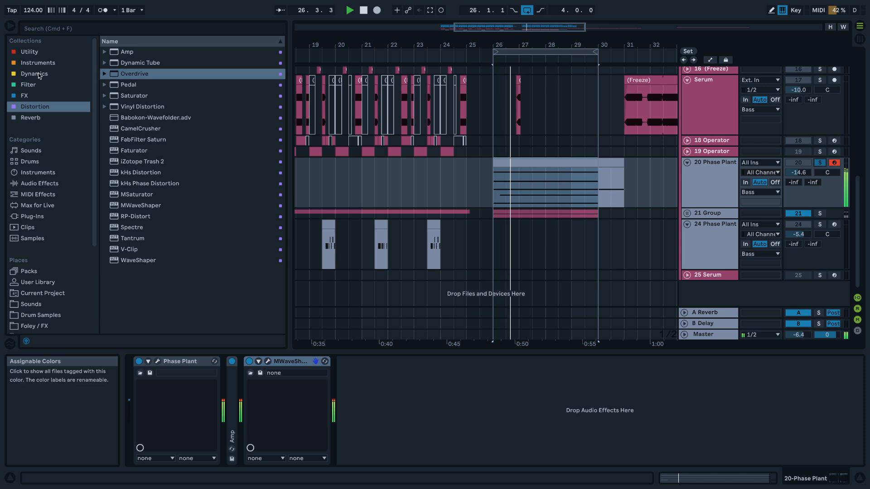
{"action": "left_click", "coordinate": [28, 84]}
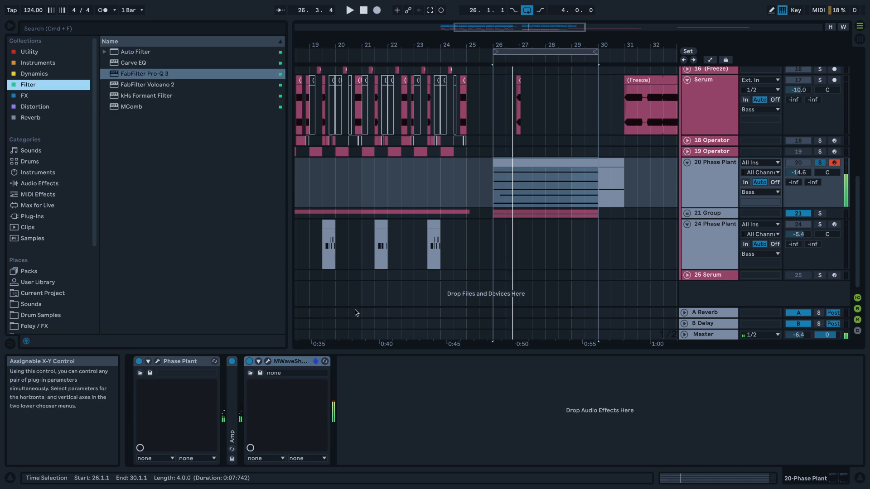
- Show the automation lanes and display Phase Plant's Macro 1 envelope on track 20
{"action": "key", "text": "Tab"}
{"action": "key", "text": "Tab"}
{"action": "key", "text": "a"}
{"action": "left_click", "coordinate": [712, 175]}
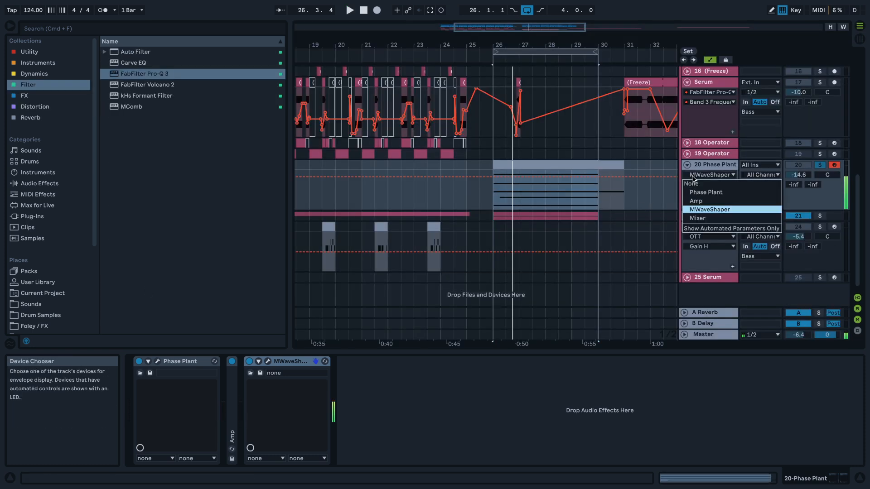
{"action": "left_click", "coordinate": [710, 193]}
- Draw Macro 1 automation that starts low at bar 26, dips at bar 27, and rises steadily to a high value in bar 30
{"action": "left_click", "coordinate": [469, 198]}
{"action": "key", "text": "space"}
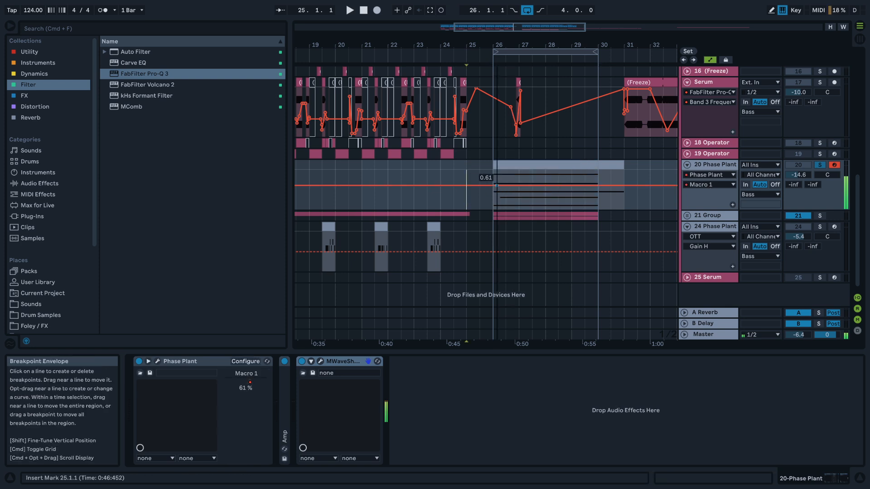
{"action": "left_click_drag", "start_coordinate": [519, 210], "coordinate": [499, 199]}
{"action": "left_click_drag", "start_coordinate": [558, 204], "coordinate": [608, 167]}
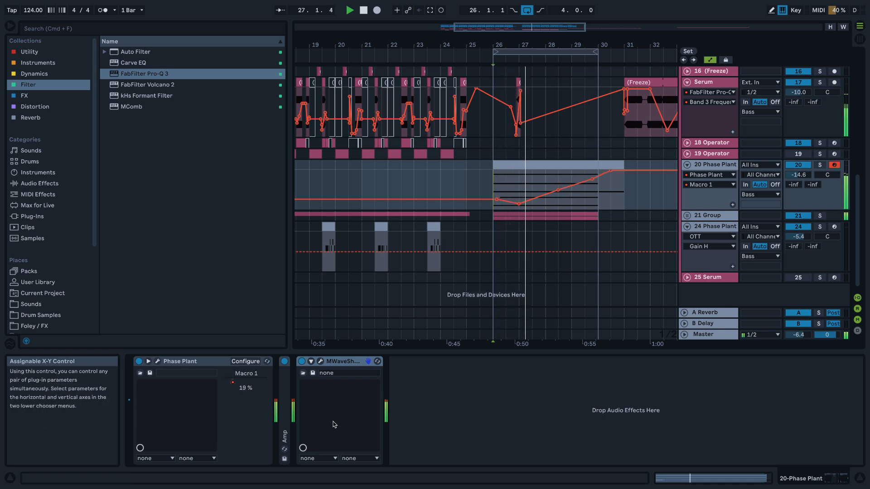
- Lower MWaveShaper's Dry/Wet to about 62%, set track 20's volume to -15.0 dB, and hide the plugin window and automation lanes
{"action": "left_click", "coordinate": [320, 361]}
{"action": "left_click_drag", "start_coordinate": [173, 102], "coordinate": [173, 117]}
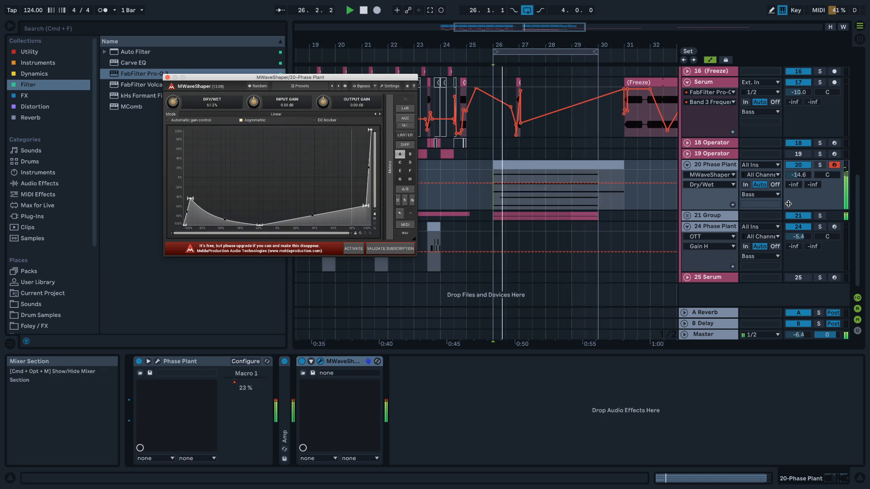
{"action": "left_click_drag", "start_coordinate": [796, 175], "coordinate": [795, 178]}
{"action": "left_click_drag", "start_coordinate": [179, 97], "coordinate": [180, 100]}
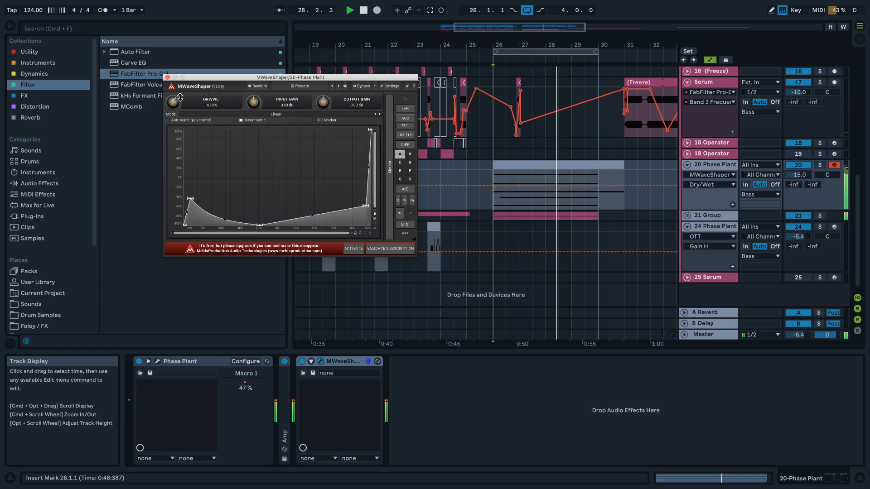
{"action": "left_click", "coordinate": [168, 77]}
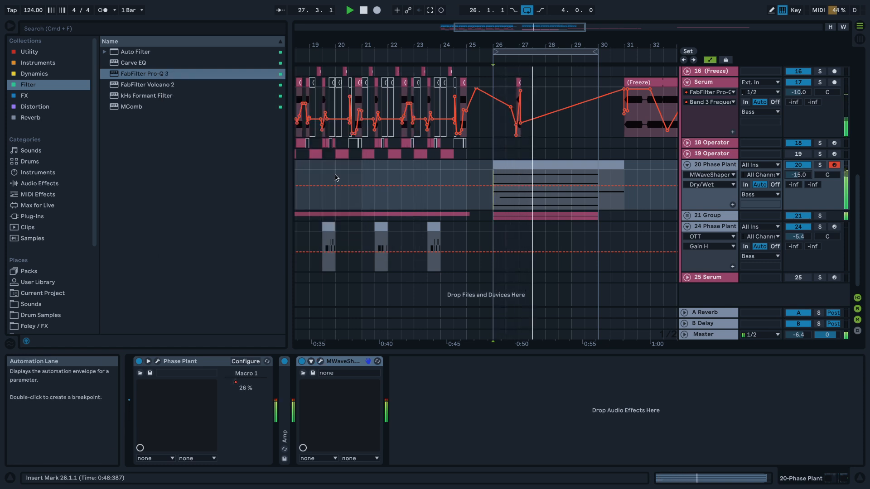
{"action": "key", "text": "a"}
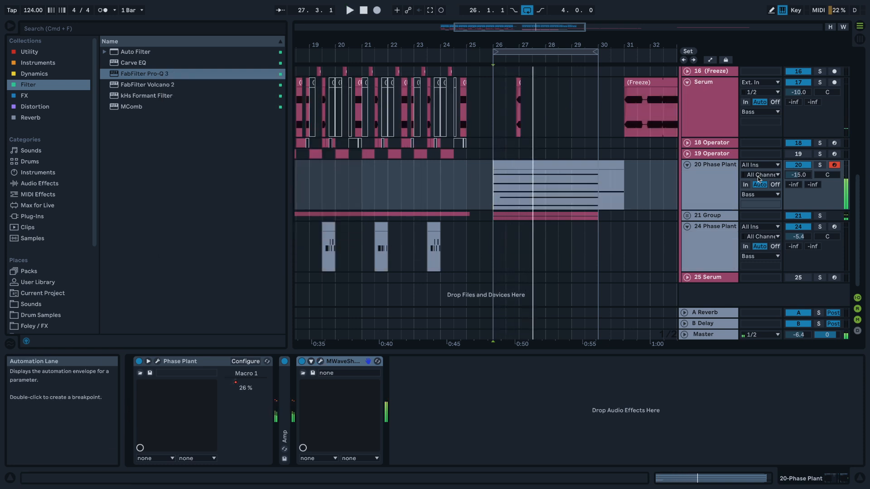
- Audition track 20 in solo and add Disperser from the FX collection after MWaveShaper
{"action": "left_click", "coordinate": [819, 166]}
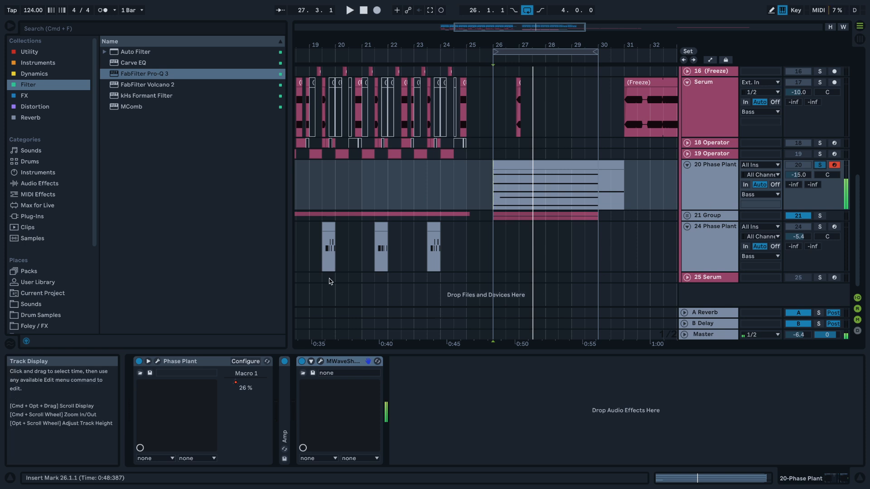
{"action": "key", "text": "space"}
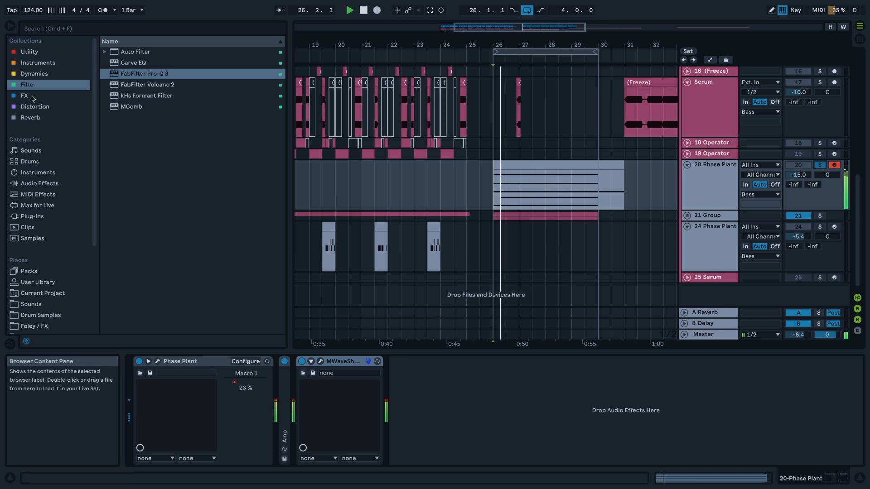
{"action": "key", "text": "space"}
{"action": "left_click", "coordinate": [26, 98]}
{"action": "scroll", "coordinate": [154, 169], "scroll_direction": "up", "scroll_amount": 1}
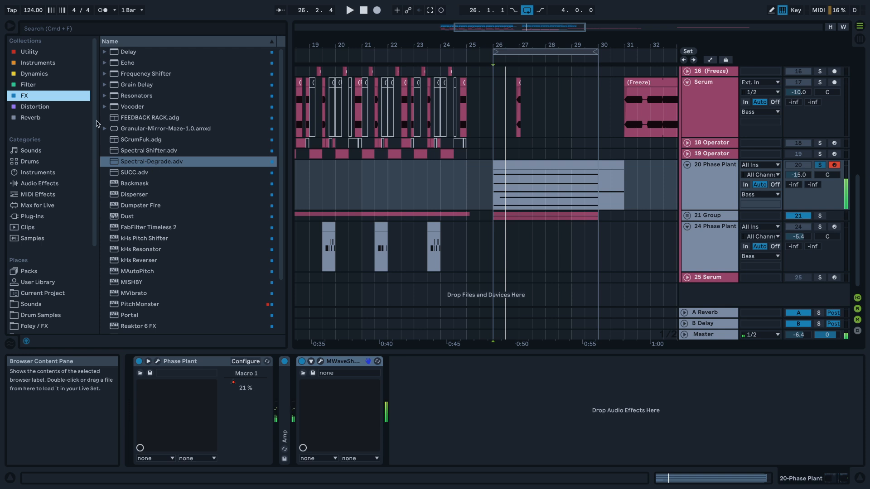
{"action": "left_click", "coordinate": [36, 84]}
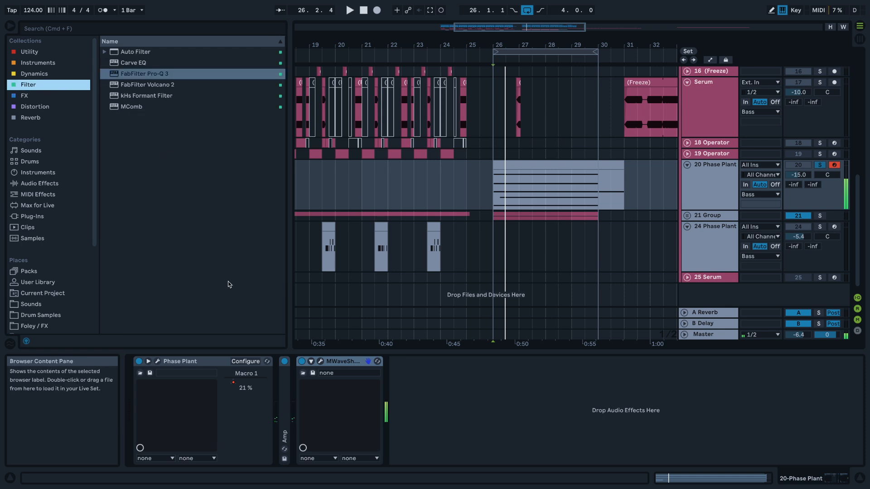
{"action": "left_click", "coordinate": [28, 96]}
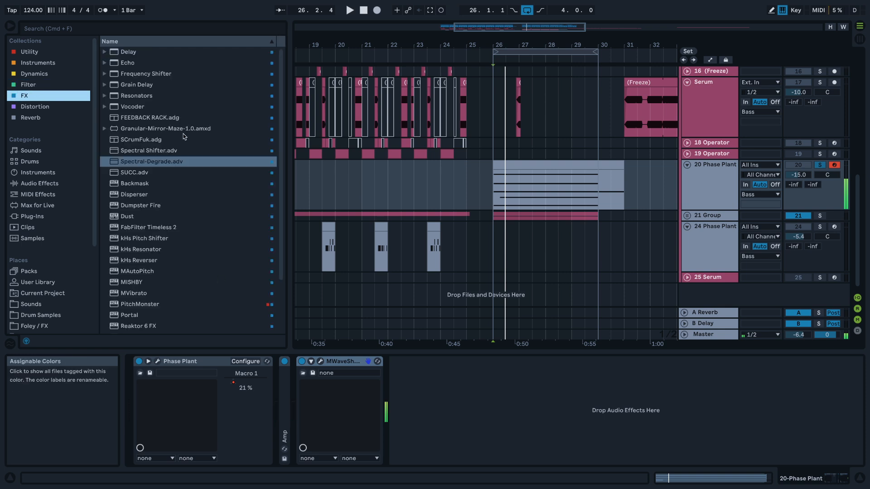
{"action": "double_click", "coordinate": [134, 195]}
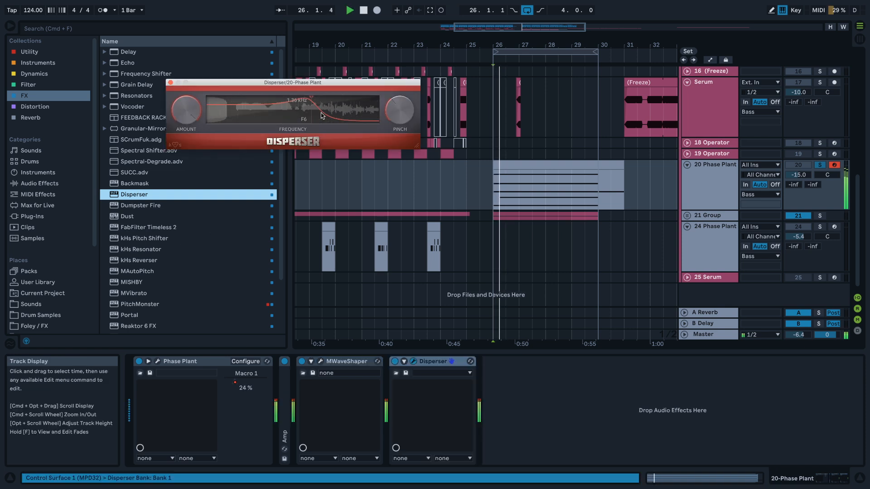
- Set Disperser's frequency to about 1.33 kHz (E6), unsolo track 20, and play the bass in the full mix
{"action": "left_click_drag", "start_coordinate": [252, 114], "coordinate": [321, 113]}
{"action": "key", "text": "space"}
{"action": "key", "text": "space"}
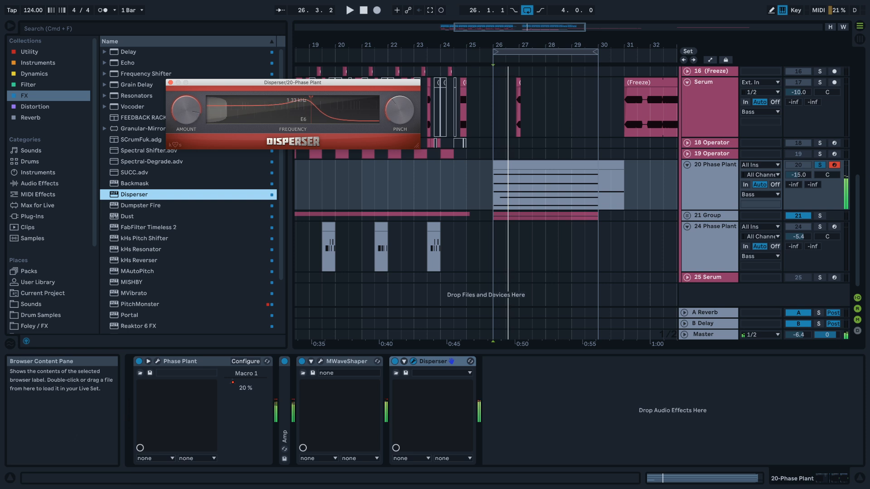
{"action": "left_click", "coordinate": [679, 227]}
{"action": "key", "text": "space"}
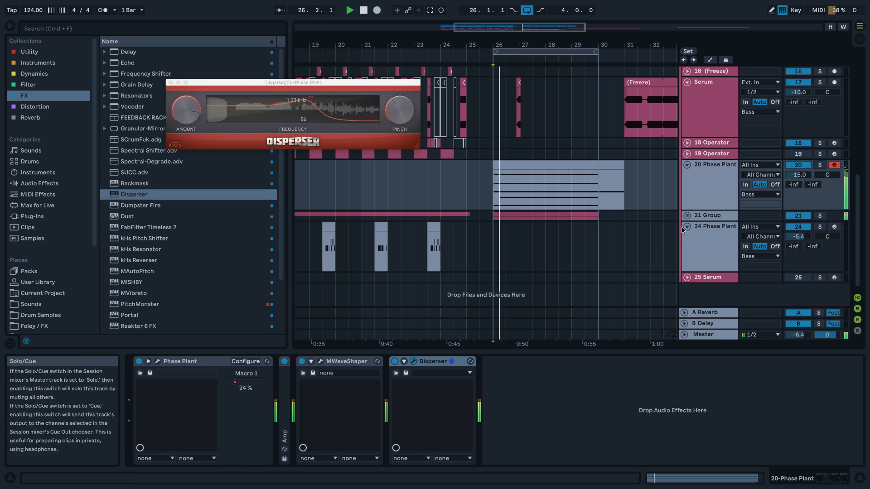
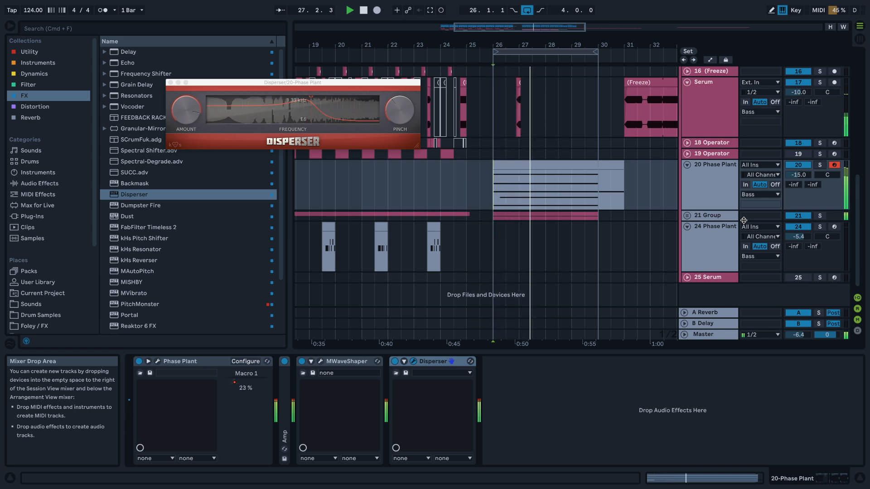
- Open Phase Plant's LFO curve for editing and steepen its rises near positions 6 and 8 by adding and moving nodes
{"action": "left_click", "coordinate": [157, 361]}
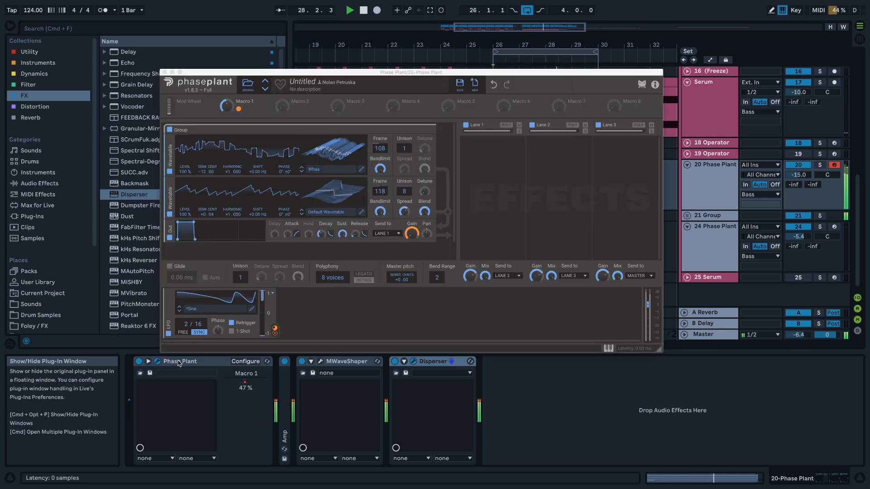
{"action": "left_click", "coordinate": [252, 310]}
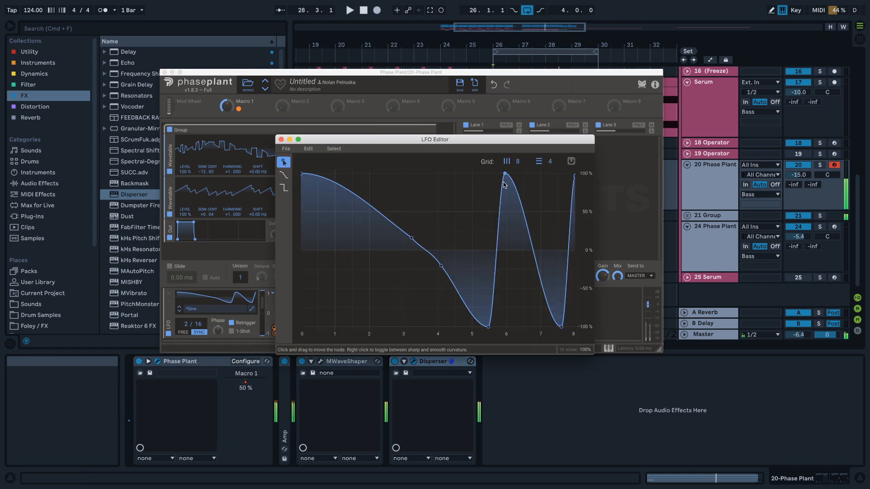
{"action": "left_click_drag", "start_coordinate": [505, 178], "coordinate": [518, 180]}
{"action": "key", "text": "space"}
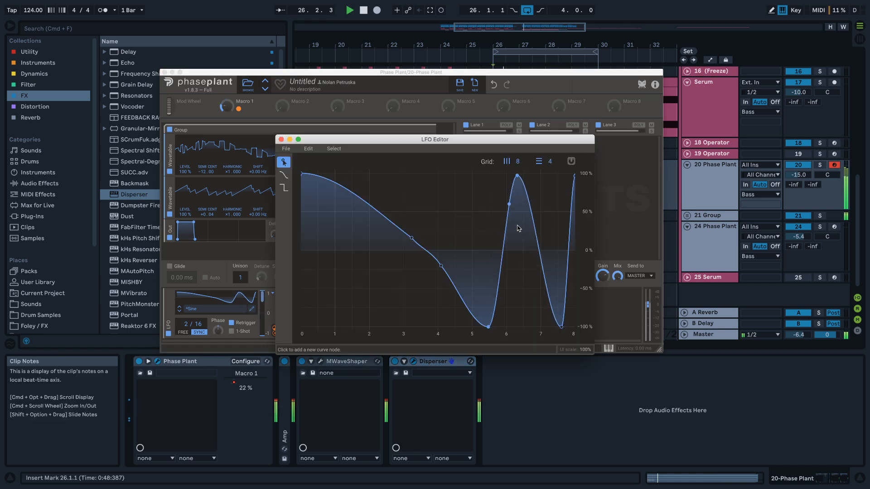
{"action": "left_click_drag", "start_coordinate": [512, 253], "coordinate": [520, 282]}
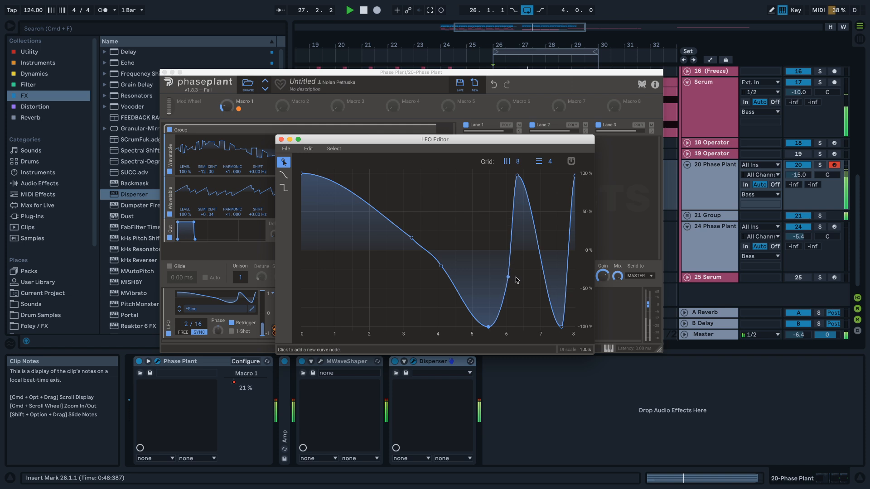
{"action": "left_click", "coordinate": [573, 289]}
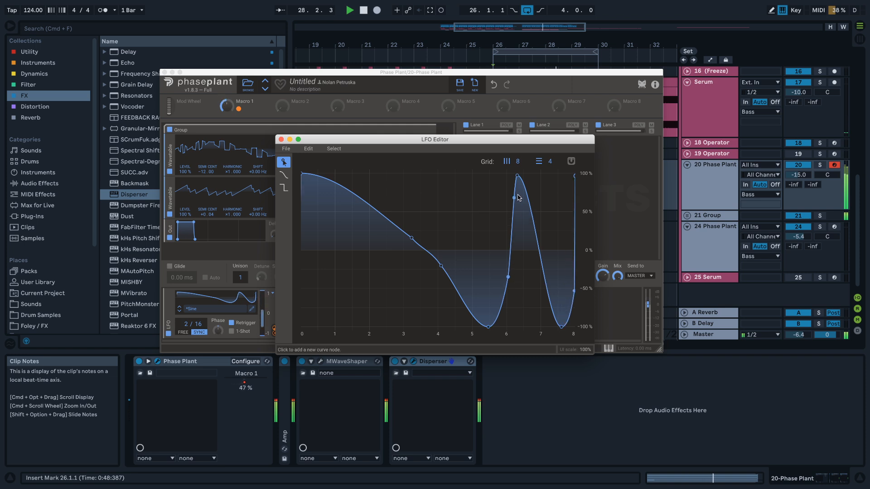
{"action": "left_click_drag", "start_coordinate": [517, 177], "coordinate": [510, 174]}
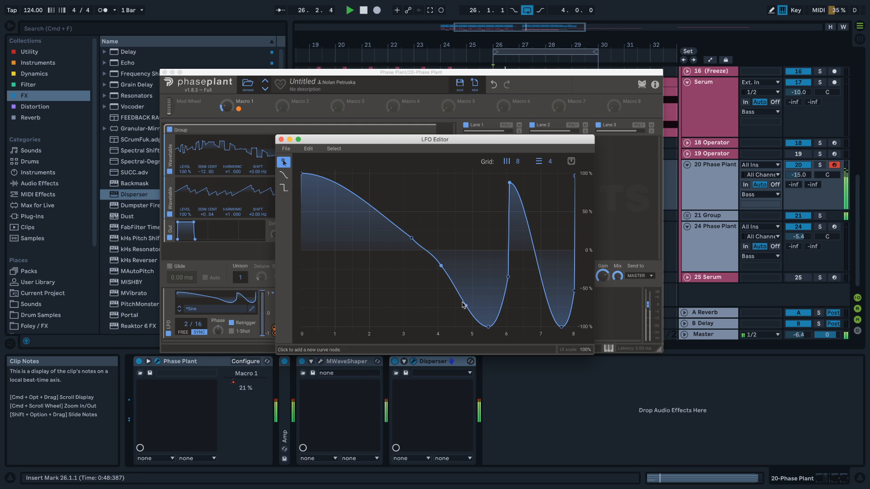
- Move the LFO node before the first trough to about 4.8 and bulge the fall after the second peak with a node near 7.4 at 0%
{"action": "left_click_drag", "start_coordinate": [441, 267], "coordinate": [465, 267]}
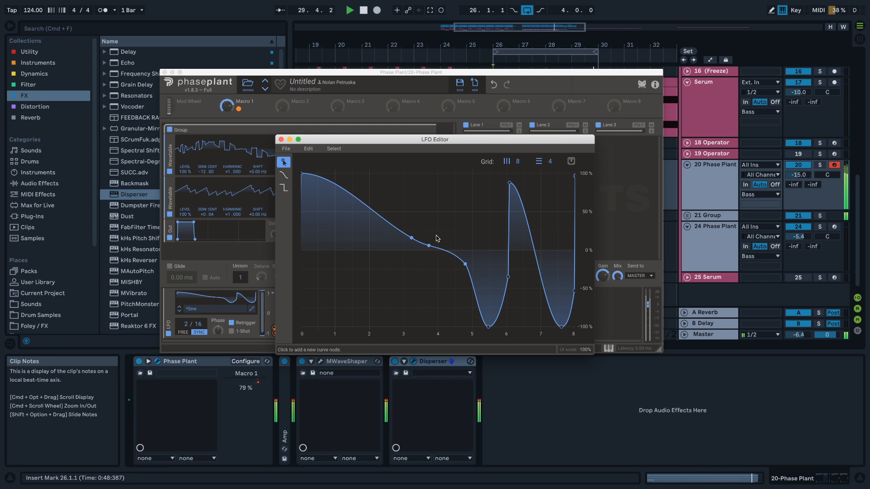
{"action": "left_click_drag", "start_coordinate": [561, 328], "coordinate": [553, 282]}
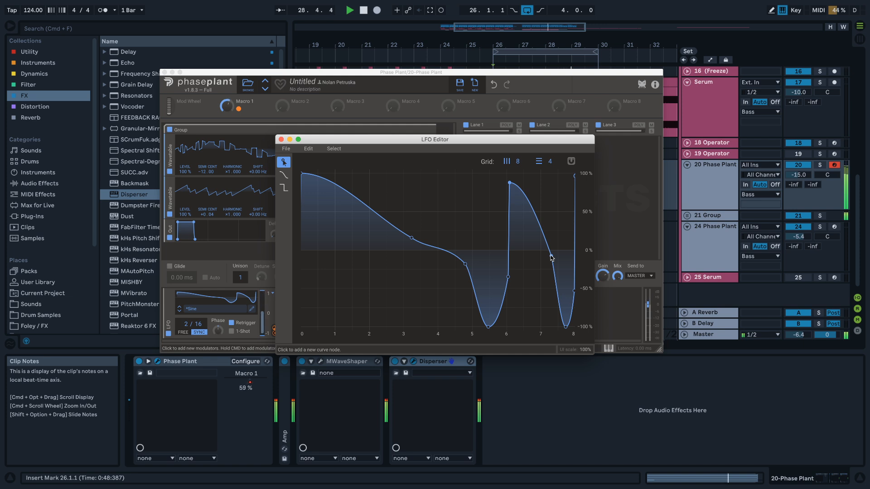
{"action": "left_click_drag", "start_coordinate": [538, 262], "coordinate": [520, 265]}
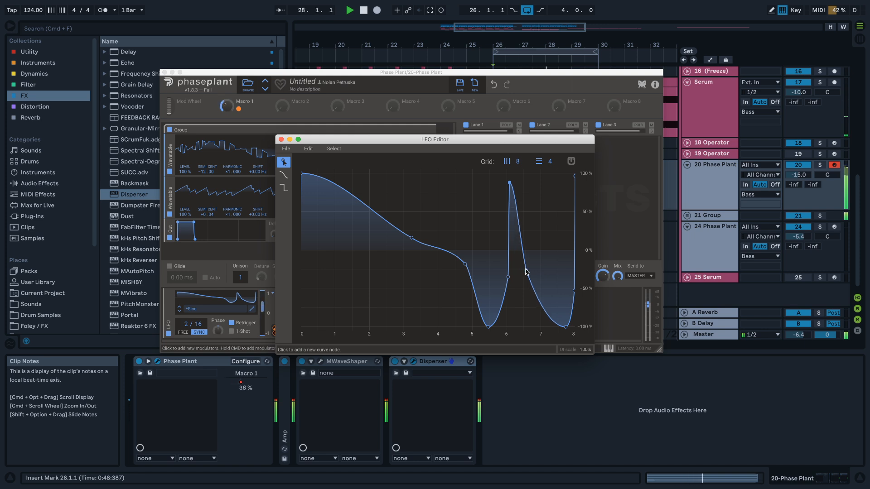
{"action": "left_click_drag", "start_coordinate": [531, 269], "coordinate": [552, 248]}
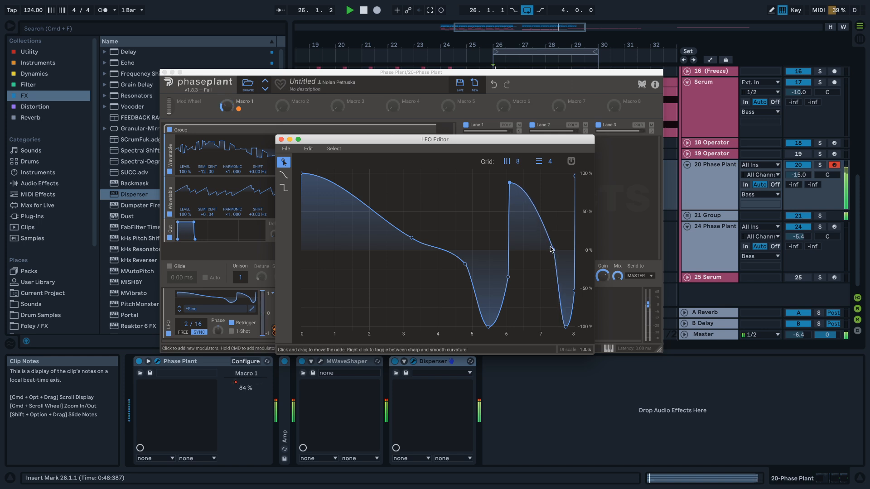
- Remove the LFO's second peak and try flattening the stretch between the two troughs at about -100%
{"action": "double_click", "coordinate": [509, 183]}
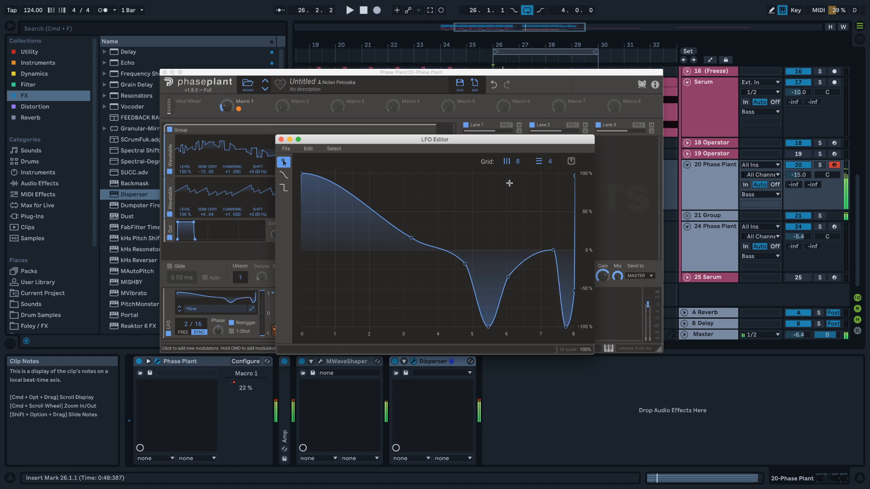
{"action": "double_click", "coordinate": [553, 251]}
{"action": "left_click_drag", "start_coordinate": [510, 280], "coordinate": [522, 336]}
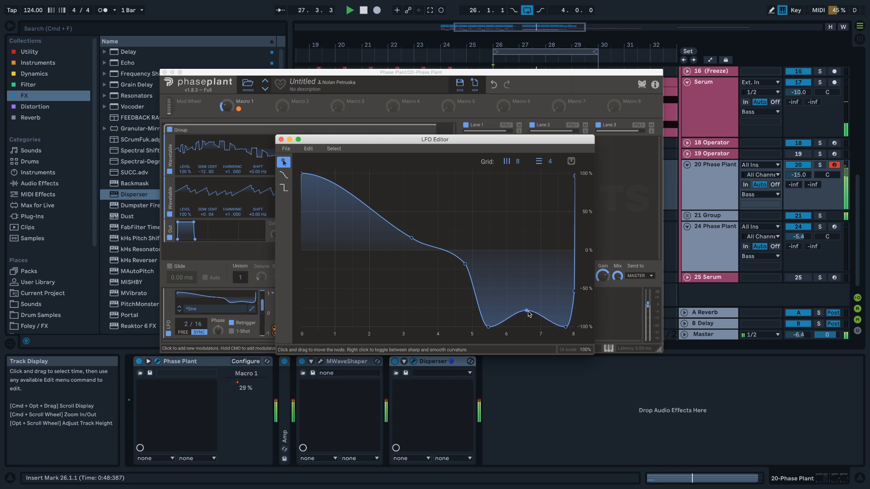
{"action": "left_click_drag", "start_coordinate": [529, 310], "coordinate": [534, 335]}
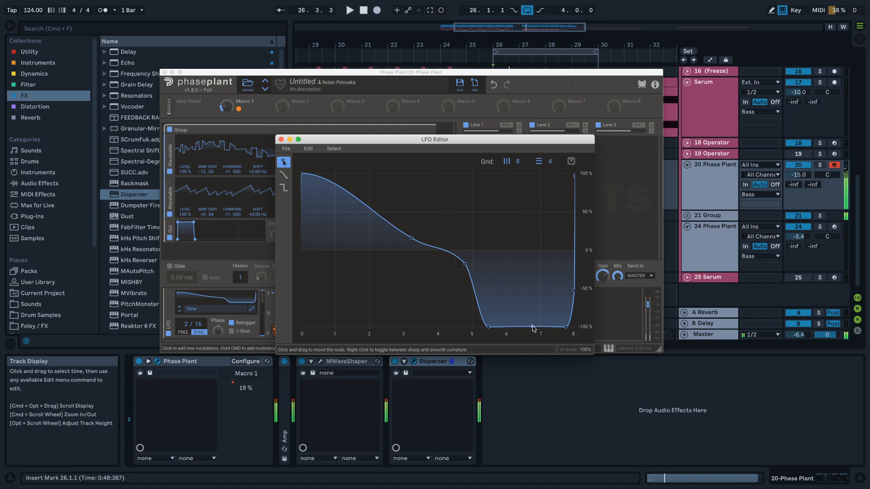
- Rebuild the LFO's second peak at about 6.4 and 100%, with a node on its falling side near 7.4 and -45%
{"action": "left_click_drag", "start_coordinate": [534, 330], "coordinate": [540, 225]}
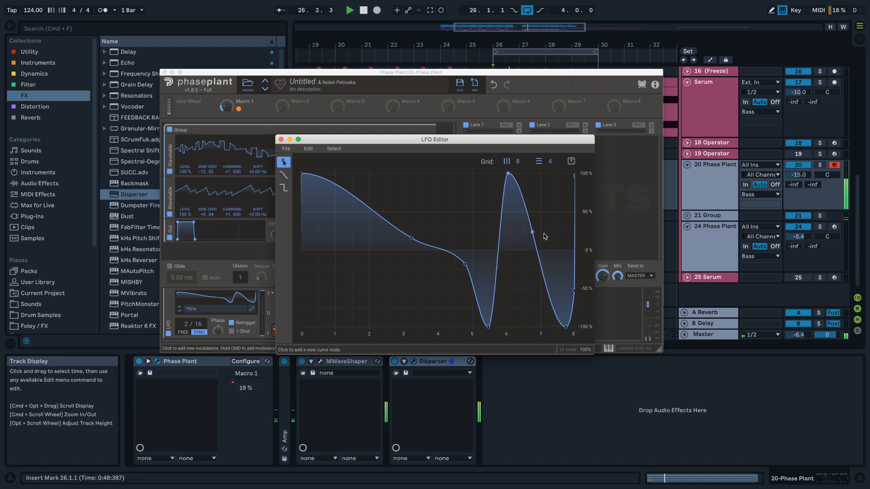
{"action": "left_click_drag", "start_coordinate": [538, 257], "coordinate": [530, 290]}
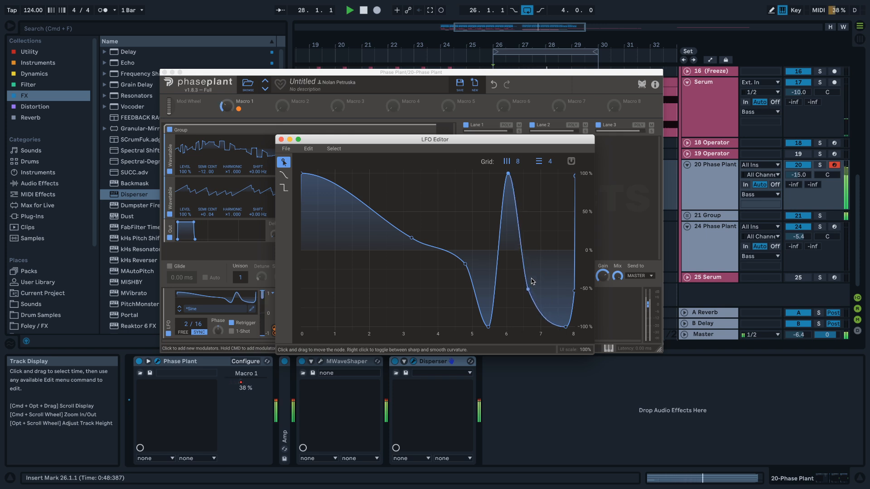
{"action": "left_click_drag", "start_coordinate": [507, 176], "coordinate": [518, 174]}
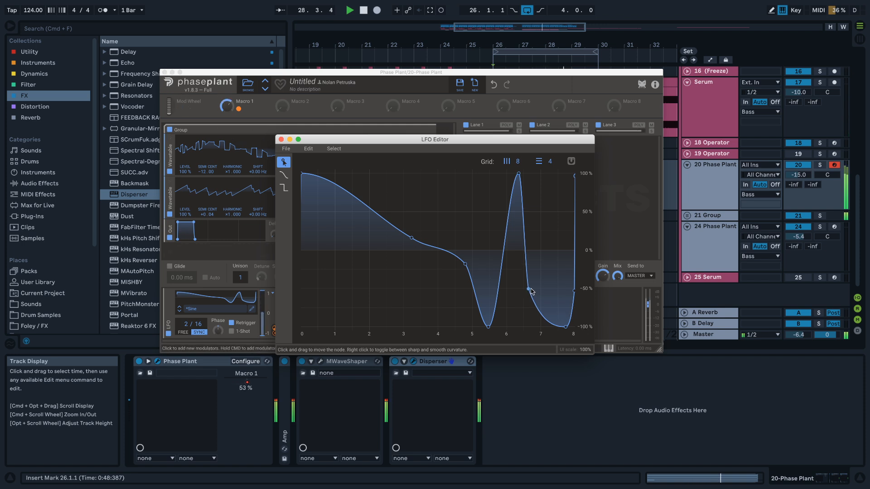
{"action": "left_click_drag", "start_coordinate": [531, 289], "coordinate": [554, 289]}
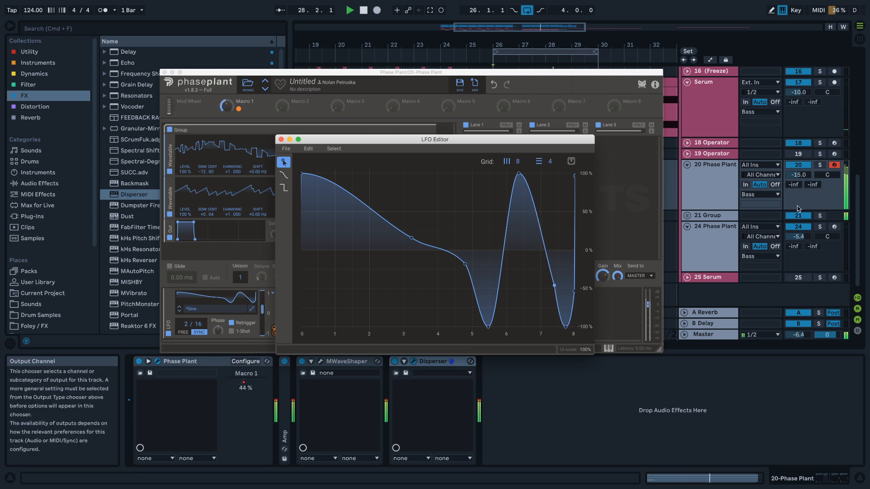
- Set track 20's volume to -20.8 dB and close the Phase Plant and Disperser windows
{"action": "left_click_drag", "start_coordinate": [799, 175], "coordinate": [799, 180]}
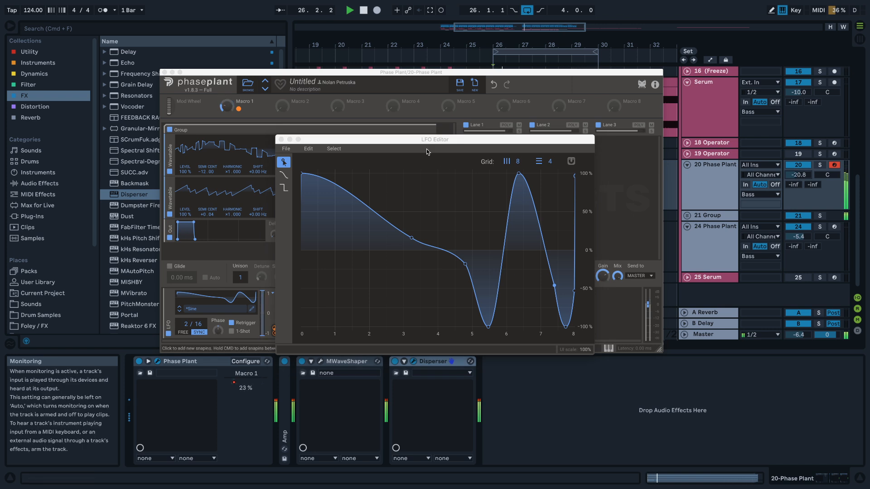
{"action": "left_click", "coordinate": [165, 73]}
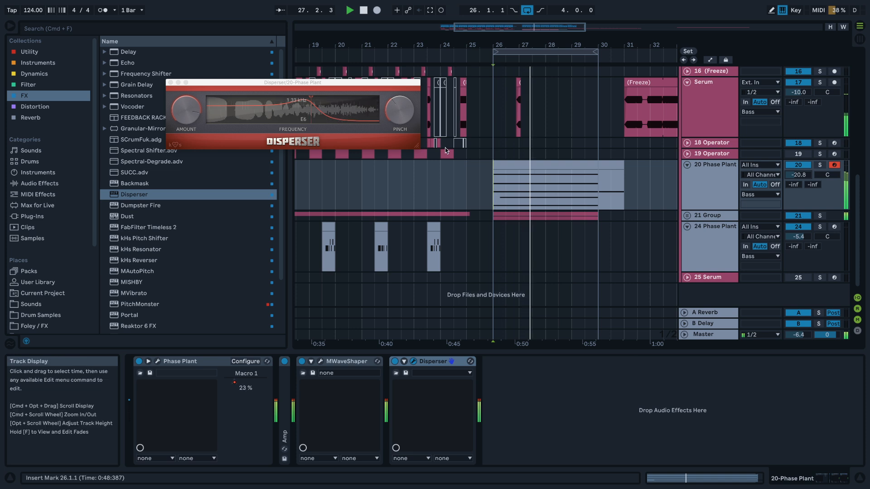
{"action": "left_click", "coordinate": [177, 81]}
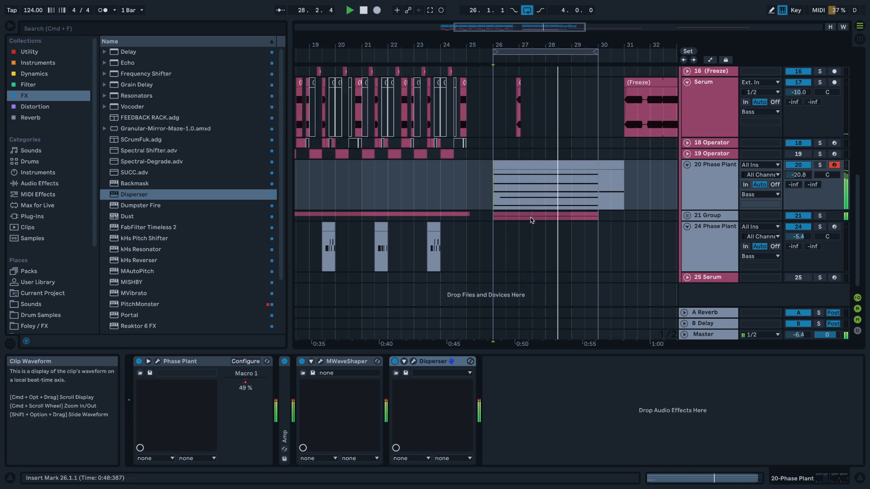
- Unfold the 21 Group, mute track 23 Operator, and play the 22 Serum bass from bar 26
{"action": "left_click", "coordinate": [688, 216]}
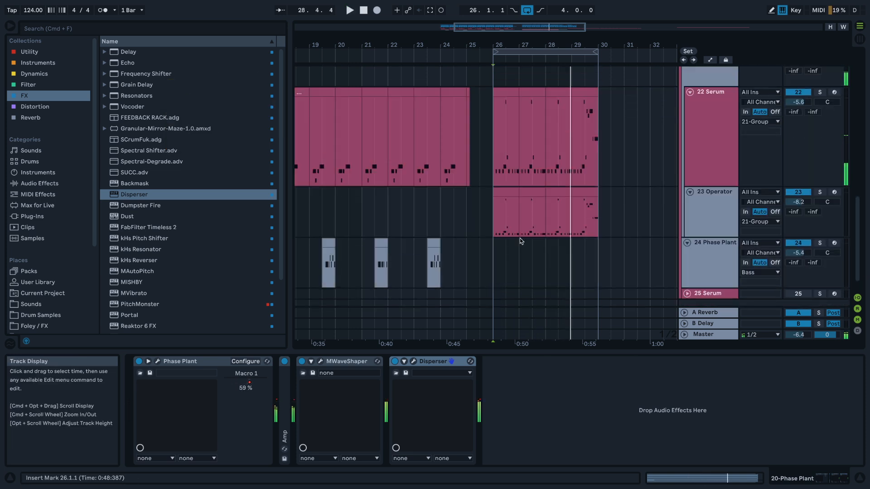
{"action": "scroll", "coordinate": [520, 222], "scroll_direction": "up", "scroll_amount": 5}
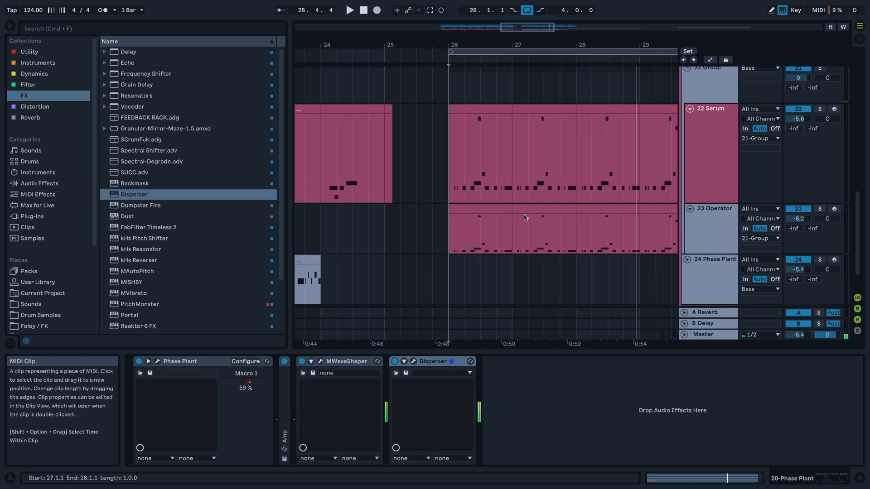
{"action": "left_click", "coordinate": [495, 209]}
{"action": "key", "text": "space"}
{"action": "scroll", "coordinate": [495, 210], "scroll_direction": "up", "scroll_amount": 1}
{"action": "key", "text": "space"}
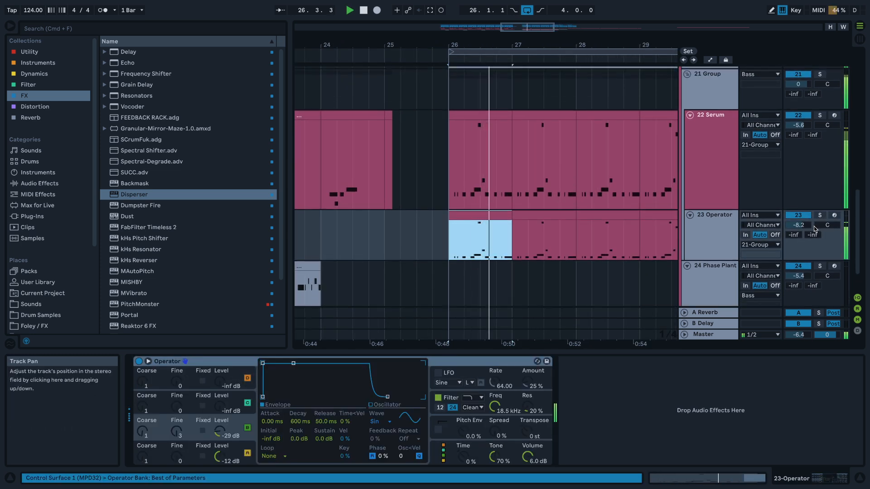
{"action": "left_click", "coordinate": [487, 128]}
{"action": "key", "text": "space"}
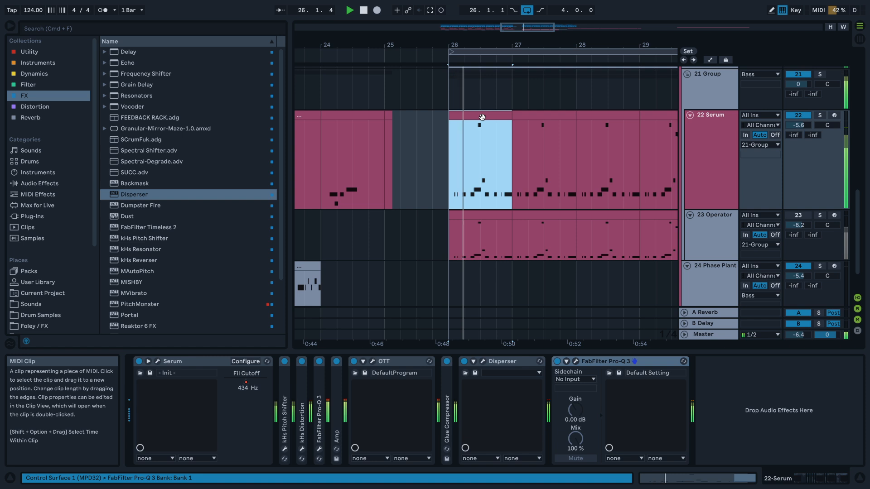
- Open the notes of track 22's bar 26 clip and audition the bass line around beat 2
{"action": "double_click", "coordinate": [487, 134]}
{"action": "left_click", "coordinate": [499, 389]}
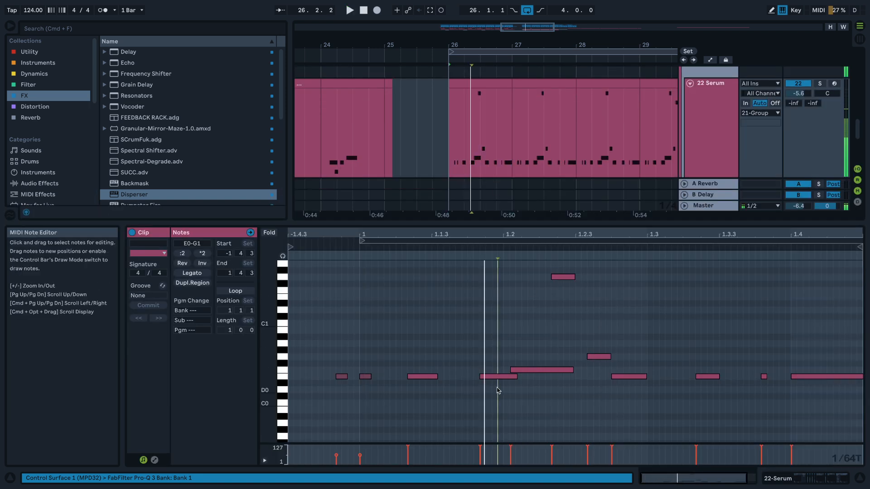
{"action": "key", "text": "space"}
{"action": "key", "text": "space"}
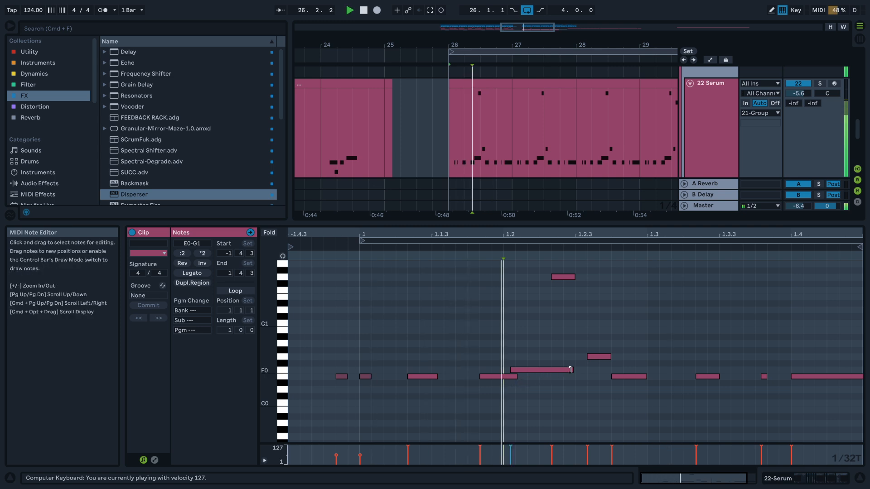
{"action": "key", "text": "space"}
- Nudge the short E0 note just before beat 4 slightly later and play the passage from there
{"action": "left_click", "coordinate": [494, 170]}
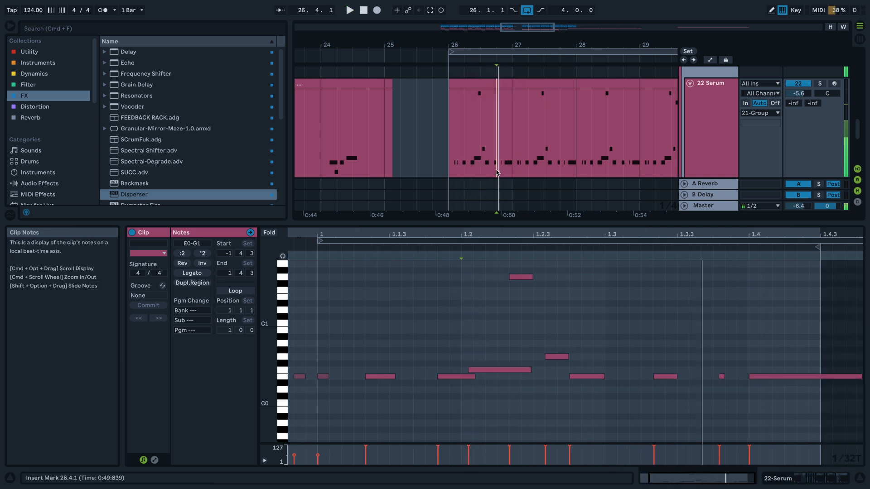
{"action": "left_click", "coordinate": [722, 376]}
{"action": "key", "text": "Right"}
{"action": "key", "text": "space"}
{"action": "key", "text": "space"}
{"action": "key", "text": "space"}
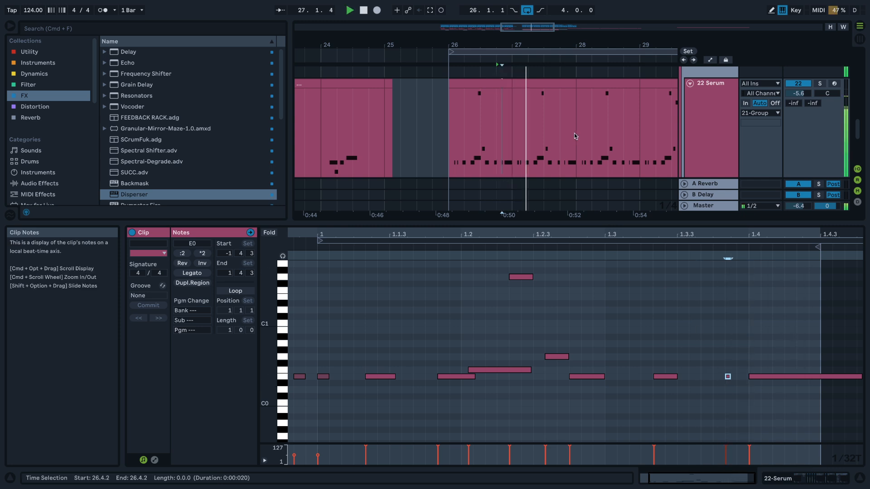
- Lock the automation envelopes and duplicate track 22's edited bar 26 clip over bars 27 and 28
{"action": "key", "text": "space"}
{"action": "left_click", "coordinate": [726, 61]}
{"action": "left_click", "coordinate": [494, 82]}
{"action": "left_click", "coordinate": [726, 61]}
{"action": "left_click", "coordinate": [726, 60]}
{"action": "left_click", "coordinate": [479, 84]}
{"action": "key", "text": "super+d"}
{"action": "scroll", "coordinate": [508, 120], "scroll_direction": "right", "scroll_amount": 3}
{"action": "key", "text": "super+d"}
- Play the Serum bass from just before bar 26 and unlock the automation envelopes
{"action": "left_click", "coordinate": [365, 122]}
{"action": "key", "text": "space"}
{"action": "left_click", "coordinate": [726, 61]}
{"action": "key", "text": "space"}
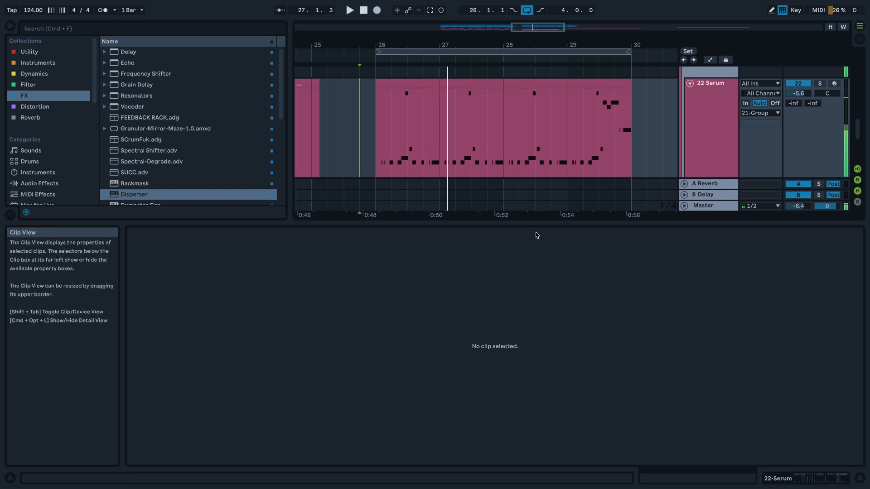
- Lock the automation envelopes again and display the Serum device's automation on track 22
{"action": "scroll", "coordinate": [575, 150], "scroll_direction": "down", "scroll_amount": 2}
{"action": "left_click", "coordinate": [726, 59]}
{"action": "key", "text": "a"}
{"action": "key", "text": "a"}
{"action": "left_click", "coordinate": [564, 150]}
{"action": "key", "text": "a"}
{"action": "left_click", "coordinate": [712, 94]}
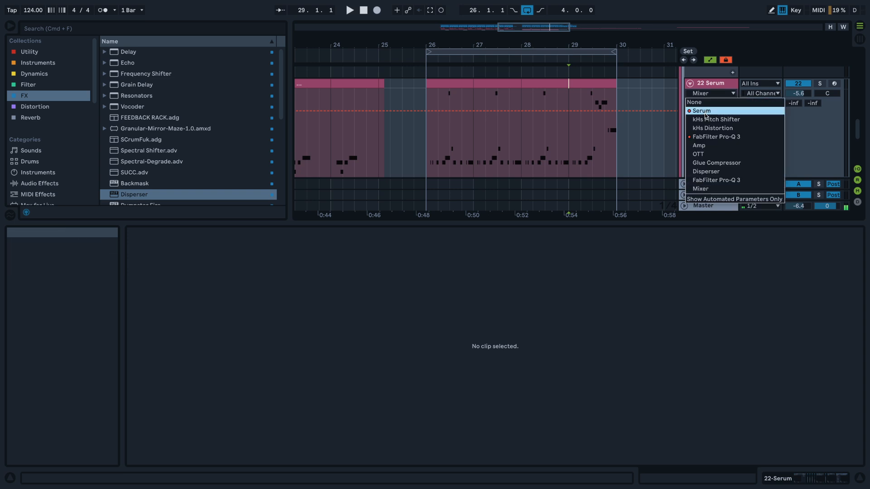
{"action": "left_click", "coordinate": [706, 111]}
{"action": "scroll", "coordinate": [544, 146], "scroll_direction": "down", "scroll_amount": 5}
{"action": "scroll", "coordinate": [533, 146], "scroll_direction": "up", "scroll_amount": 5}
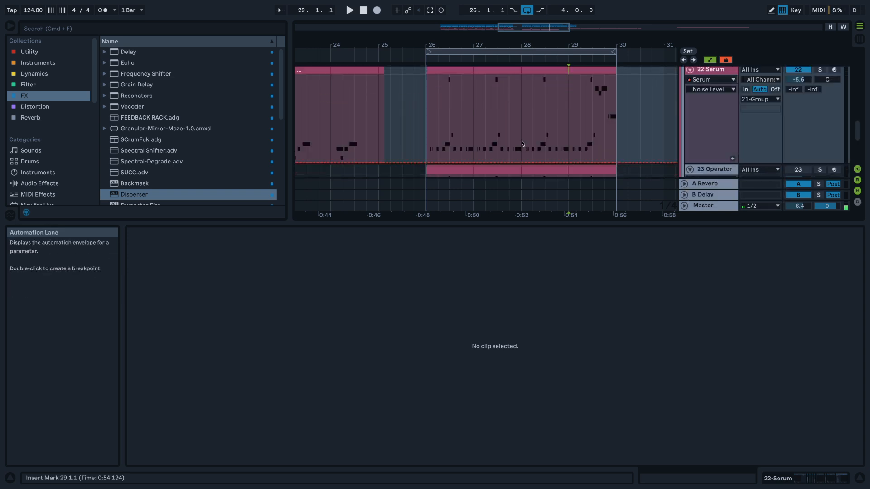
- Switch track 22's displayed Serum automation to Fil Cutoff and view its envelope across bars 26 to 30
{"action": "key", "text": "a"}
{"action": "scroll", "coordinate": [633, 110], "scroll_direction": "down", "scroll_amount": 1}
{"action": "scroll", "coordinate": [687, 95], "scroll_direction": "up", "scroll_amount": 1}
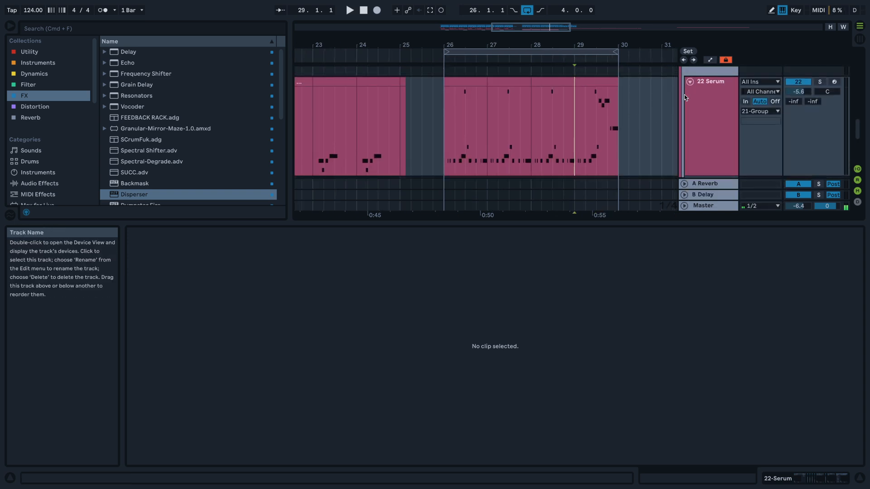
{"action": "key", "text": "a"}
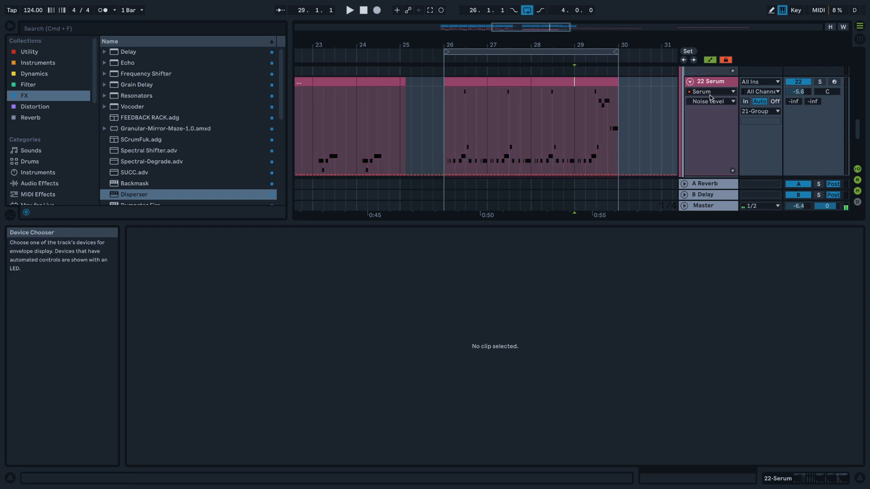
{"action": "left_click", "coordinate": [700, 102]}
{"action": "left_click", "coordinate": [706, 118]}
{"action": "scroll", "coordinate": [532, 120], "scroll_direction": "down", "scroll_amount": 1}
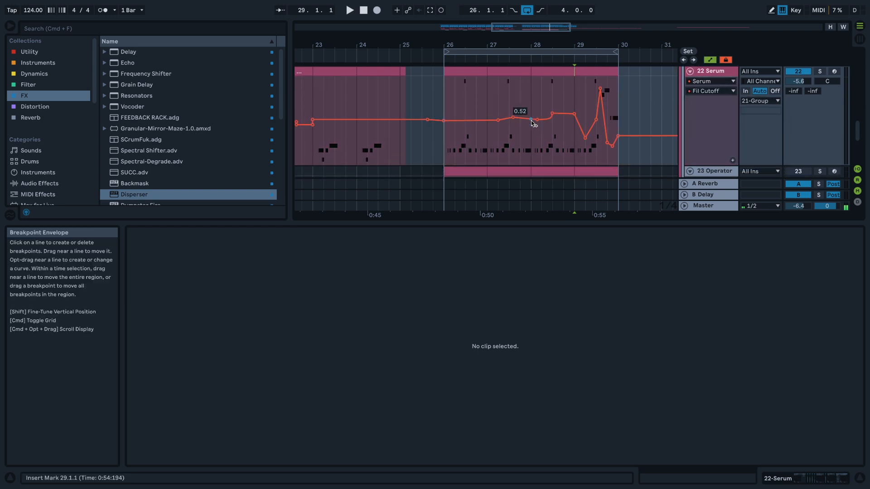
{"action": "scroll", "coordinate": [472, 131], "scroll_direction": "down", "scroll_amount": 3}
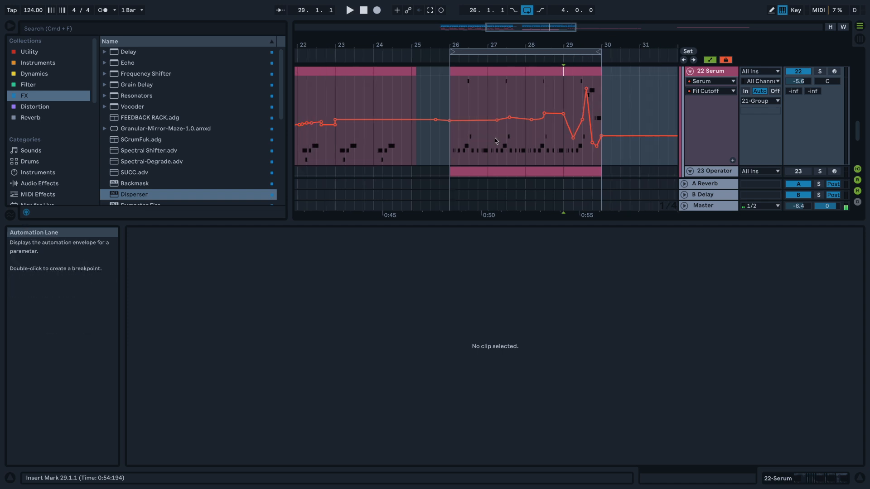
- Duplicate track 22's clips in bars 28 and 29 into bars 30 and 31
{"action": "scroll", "coordinate": [534, 130], "scroll_direction": "up", "scroll_amount": 1}
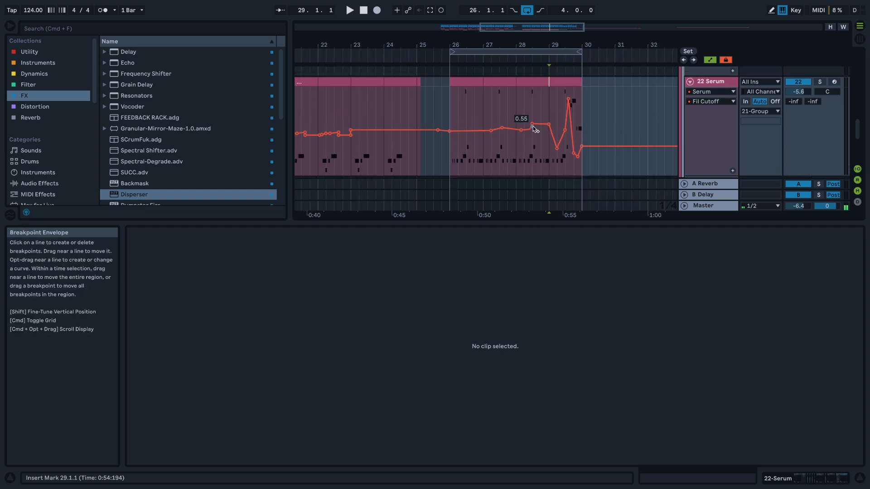
{"action": "left_click", "coordinate": [557, 82]}
{"action": "left_click", "coordinate": [558, 82], "text": "shift"}
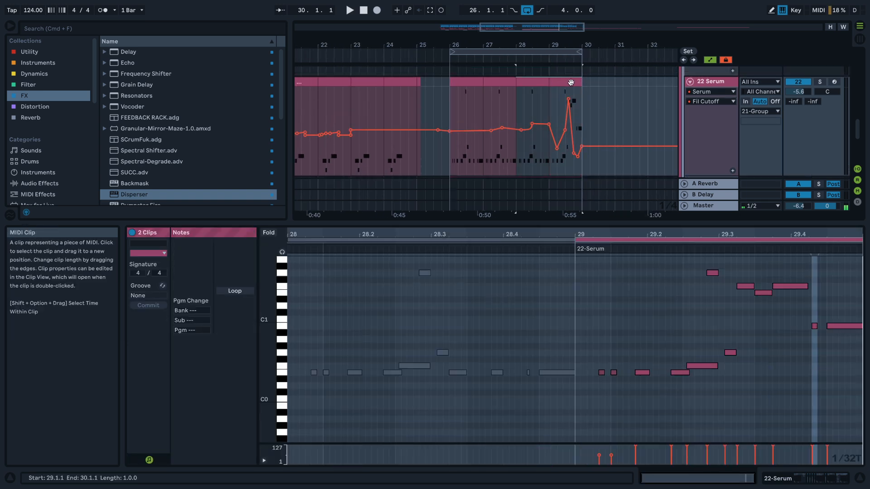
{"action": "key", "text": "super+d"}
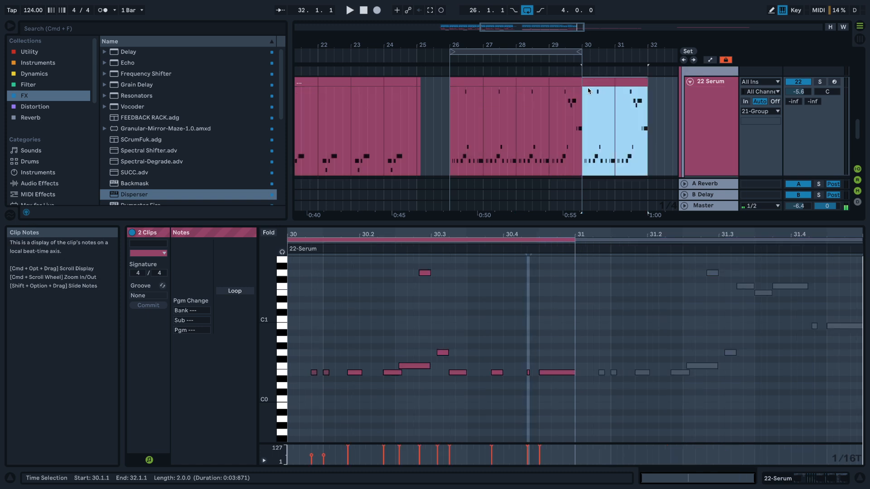
- Shape a rising and falling peak in track 22's Fil Cutoff envelope over bar 30
{"action": "key", "text": "a"}
{"action": "left_click", "coordinate": [606, 132]}
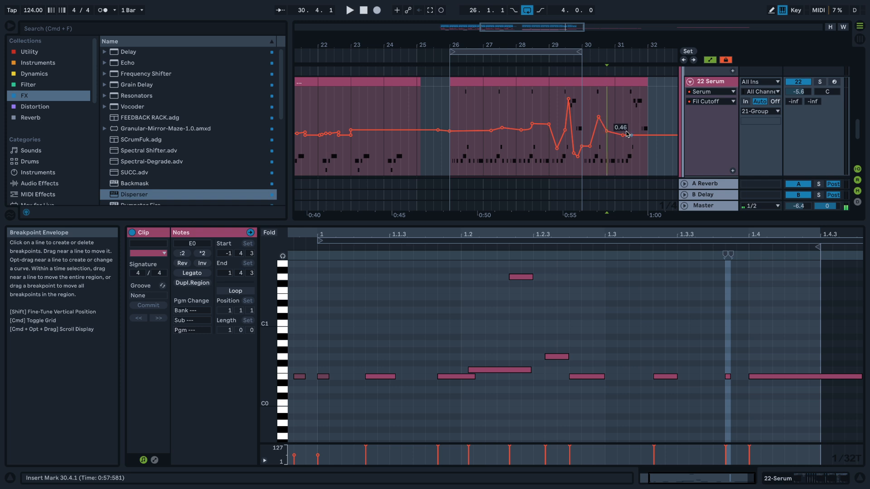
{"action": "key", "text": "a"}
{"action": "key", "text": "a"}
- Copy track 22's bar 30 clip over bar 31 with the automation envelopes locked
{"action": "left_click", "coordinate": [598, 81]}
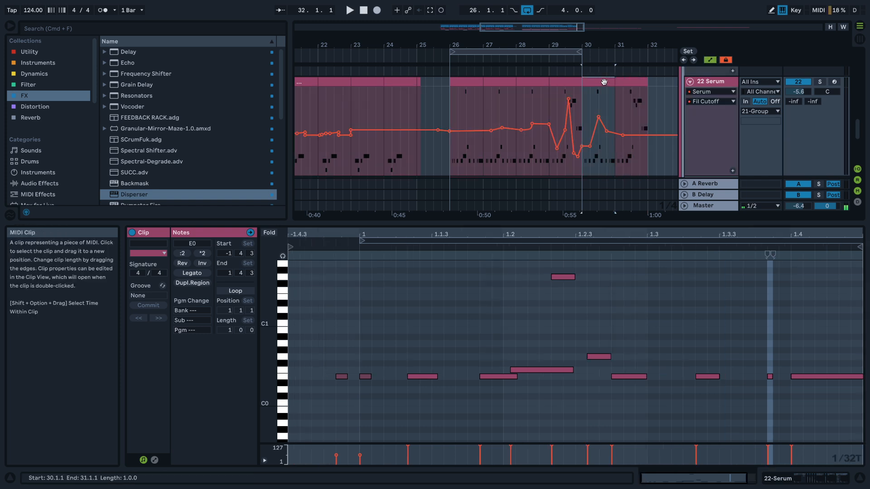
{"action": "key", "text": "a"}
{"action": "left_click_drag", "start_coordinate": [605, 81], "coordinate": [618, 91]}
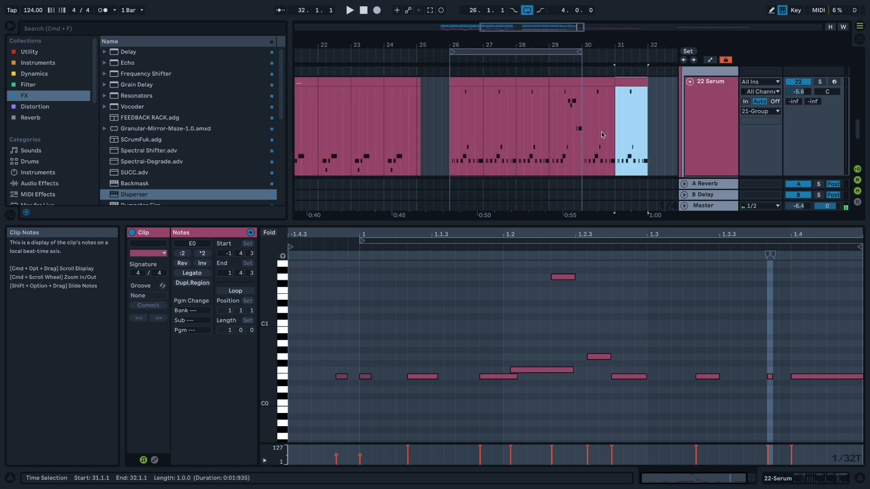
{"action": "key", "text": "a"}
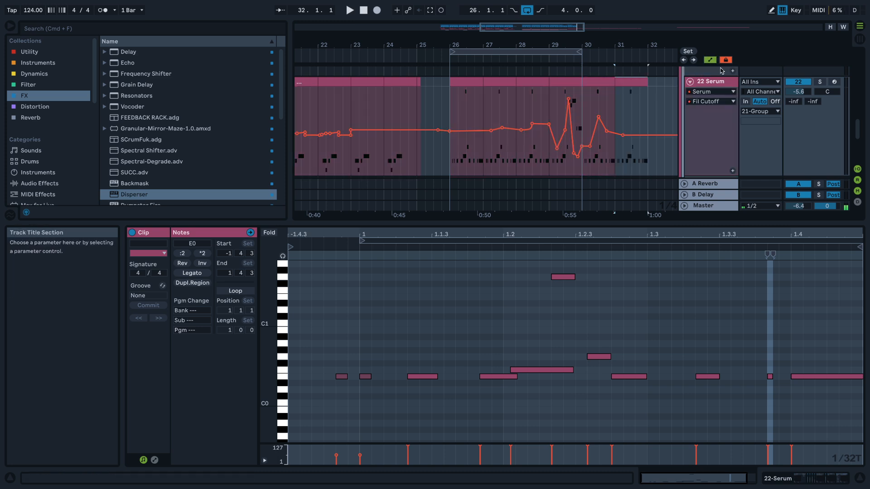
- Try duplicating the bar 30 clip over bar 31 with the envelopes unlocked, and undo the duplication
{"action": "left_click", "coordinate": [602, 82]}
{"action": "key", "text": "super+d"}
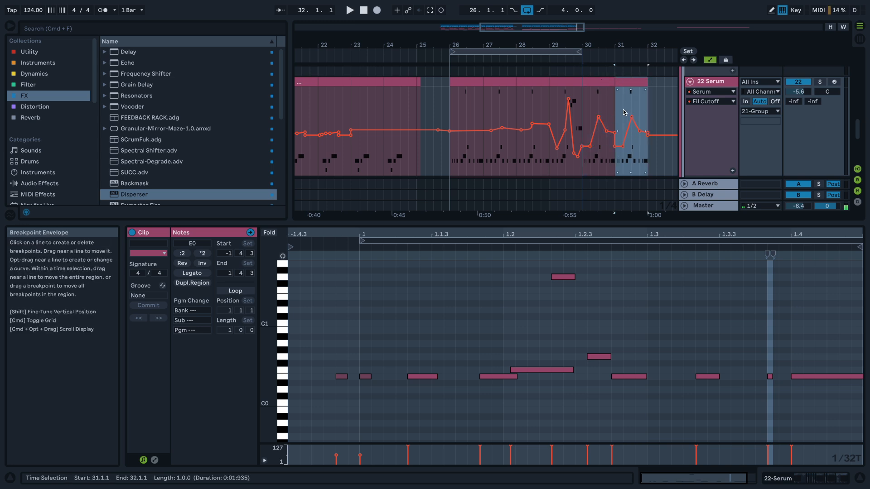
{"action": "key", "text": "super+z"}
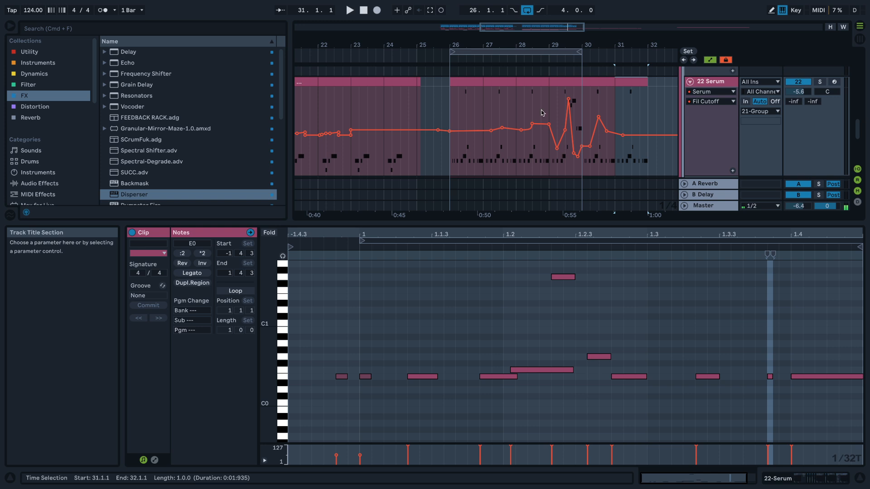
- Unlock the automation envelopes and delete track 22's clips in bars 30 and 31
{"action": "left_click", "coordinate": [465, 80]}
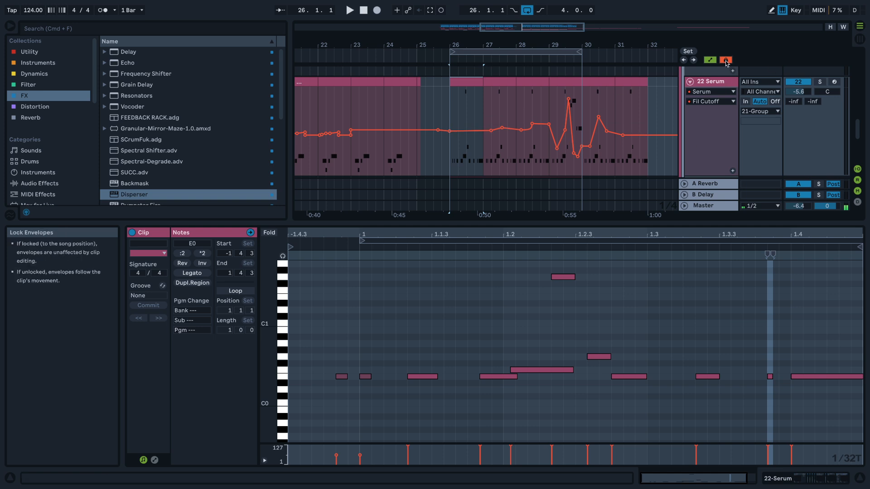
{"action": "key", "text": "a"}
{"action": "left_click", "coordinate": [633, 80]}
{"action": "left_click", "coordinate": [598, 80], "text": "shift"}
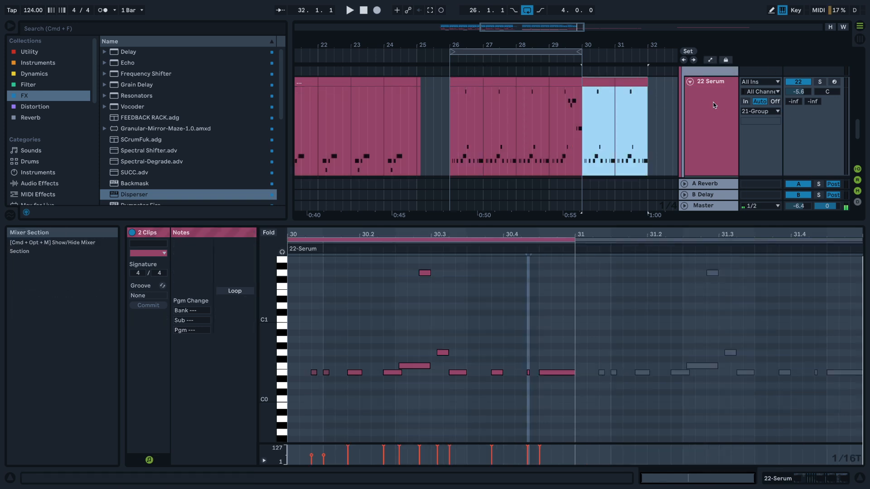
{"action": "key", "text": "Delete"}
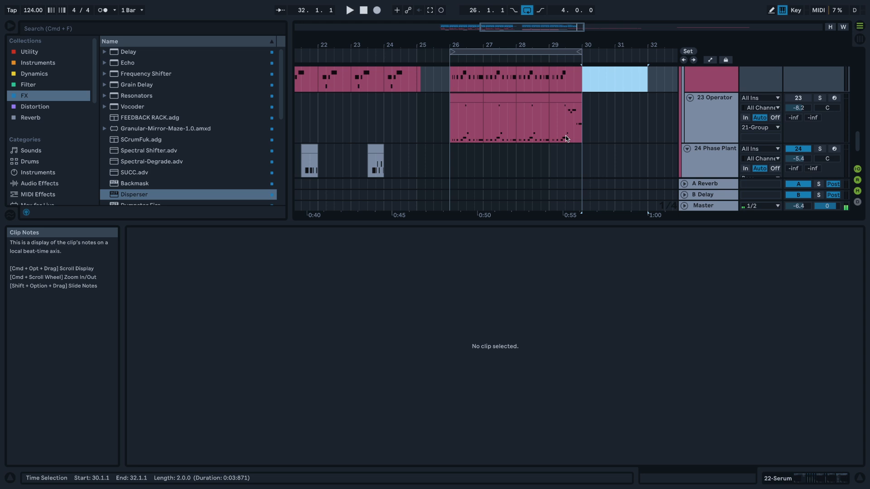
- Play the loop from bar 26 and look through the bass, Operator and Phase Plant tracks
{"action": "scroll", "coordinate": [405, 108], "scroll_direction": "down", "scroll_amount": 3}
{"action": "left_click", "coordinate": [458, 111]}
{"action": "key", "text": "space"}
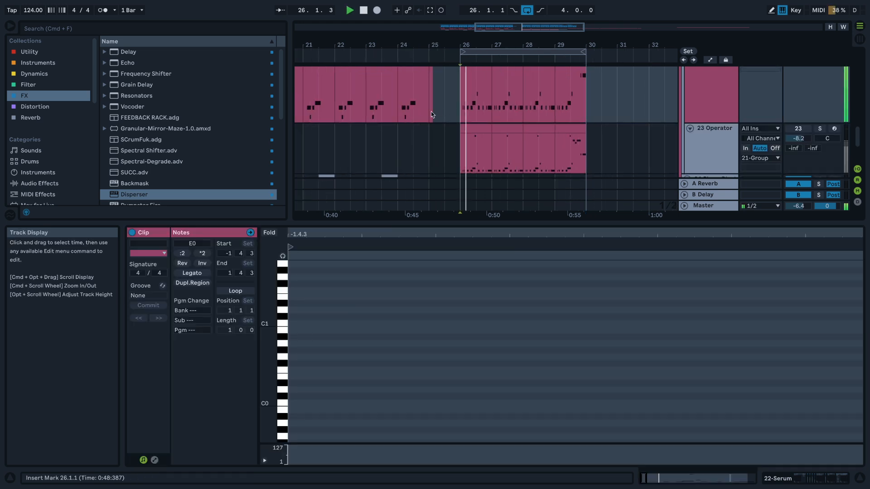
{"action": "scroll", "coordinate": [412, 116], "scroll_direction": "down", "scroll_amount": 3}
{"action": "scroll", "coordinate": [410, 119], "scroll_direction": "down", "scroll_amount": 1}
{"action": "scroll", "coordinate": [409, 121], "scroll_direction": "down", "scroll_amount": 10}
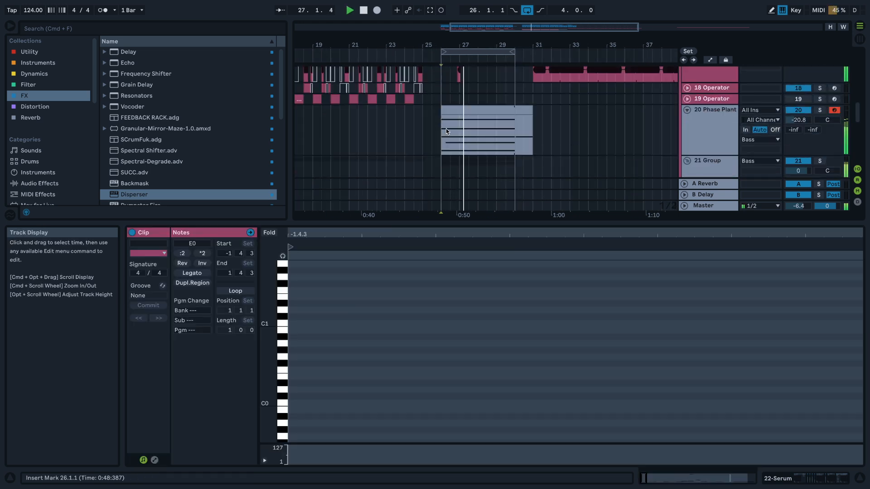
{"action": "scroll", "coordinate": [442, 132], "scroll_direction": "up", "scroll_amount": 10}
{"action": "scroll", "coordinate": [439, 133], "scroll_direction": "down", "scroll_amount": 10}
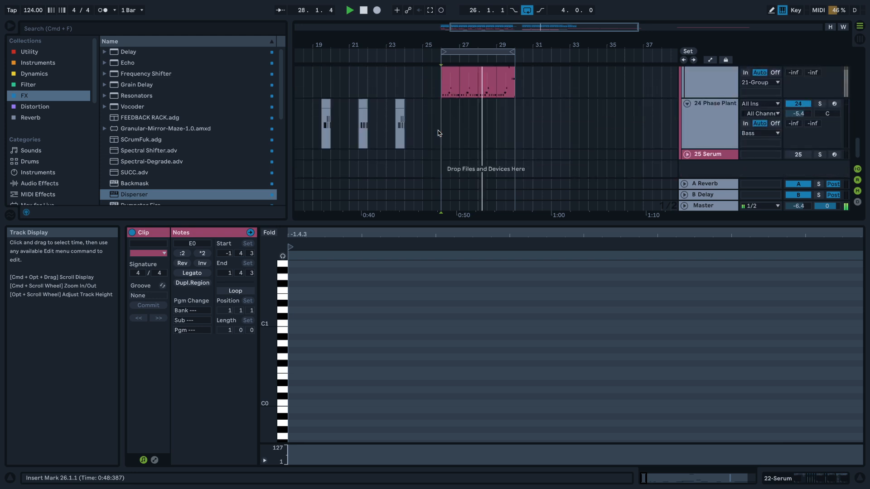
{"action": "scroll", "coordinate": [442, 133], "scroll_direction": "up", "scroll_amount": 8}
{"action": "scroll", "coordinate": [444, 133], "scroll_direction": "up", "scroll_amount": 8}
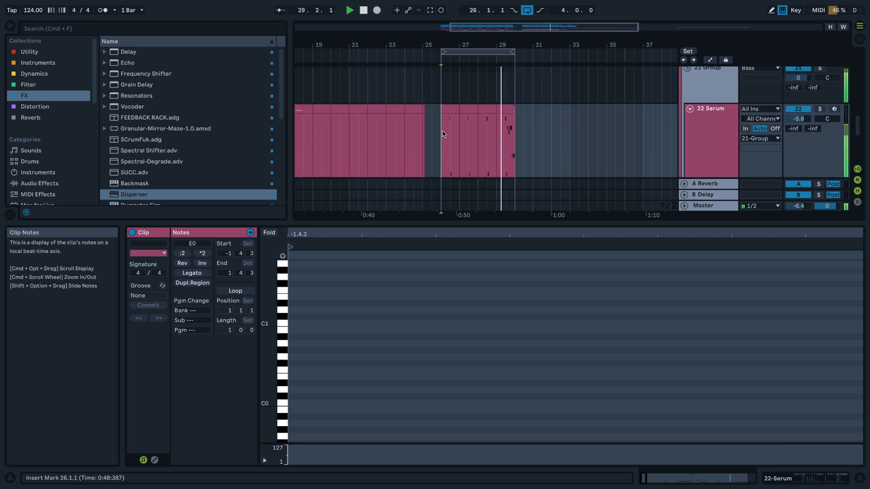
{"action": "scroll", "coordinate": [443, 134], "scroll_direction": "down", "scroll_amount": 12}
{"action": "scroll", "coordinate": [443, 135], "scroll_direction": "up", "scroll_amount": 4}
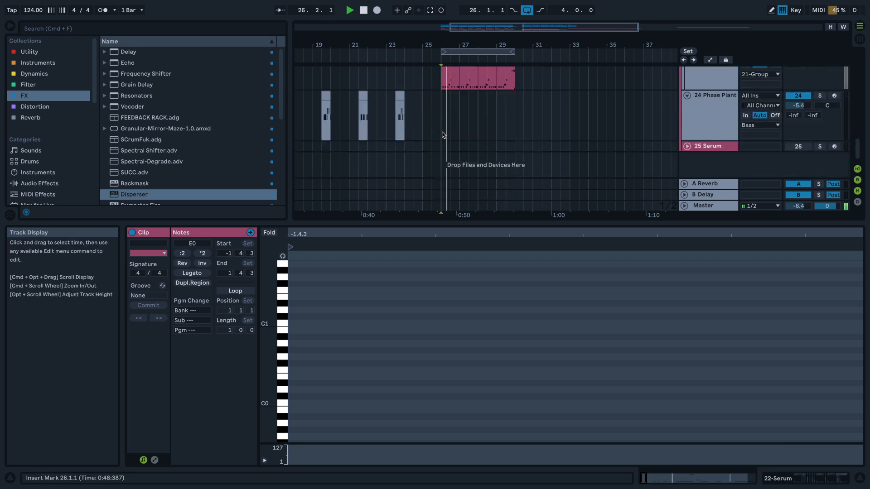
{"action": "scroll", "coordinate": [443, 135], "scroll_direction": "up", "scroll_amount": 4}
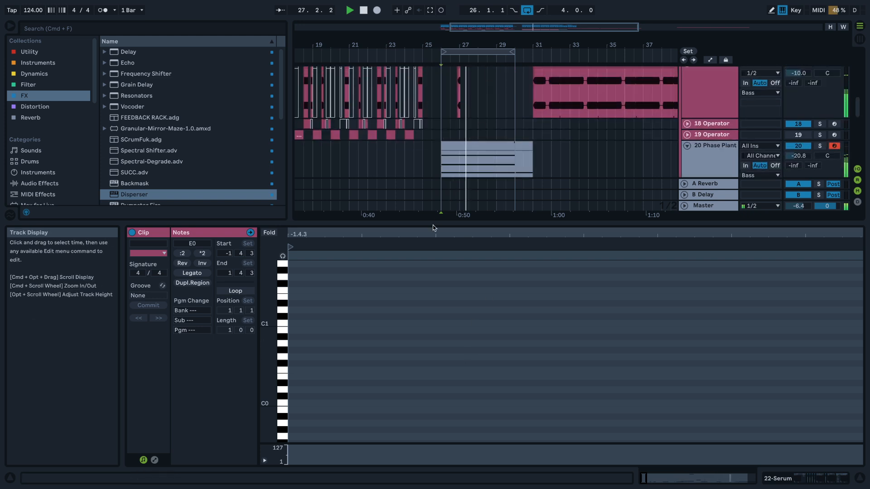
- Enlarge the arrangement area and duplicate the time section of bars 26 to 29 across all tracks
{"action": "left_click_drag", "start_coordinate": [434, 223], "coordinate": [449, 334]}
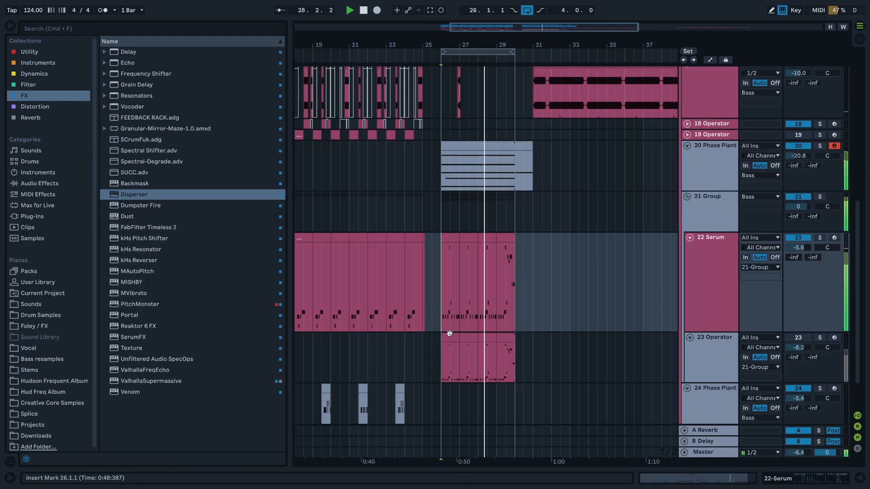
{"action": "scroll", "coordinate": [447, 338], "scroll_direction": "down", "scroll_amount": 1}
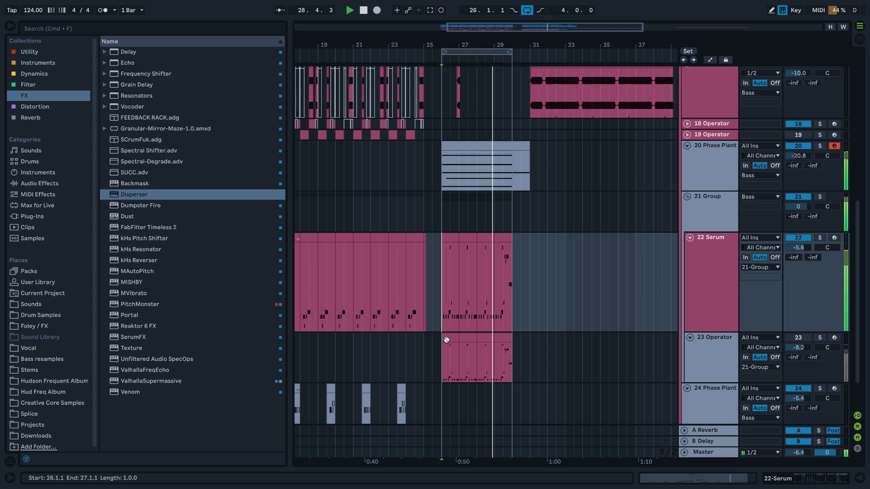
{"action": "scroll", "coordinate": [452, 298], "scroll_direction": "down", "scroll_amount": 5}
{"action": "left_click", "coordinate": [485, 251]}
{"action": "key", "text": "space"}
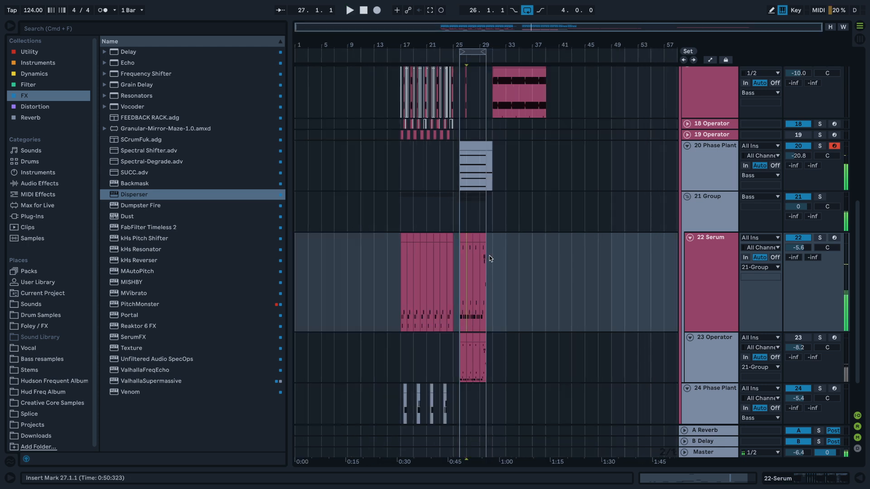
{"action": "left_click", "coordinate": [469, 248]}
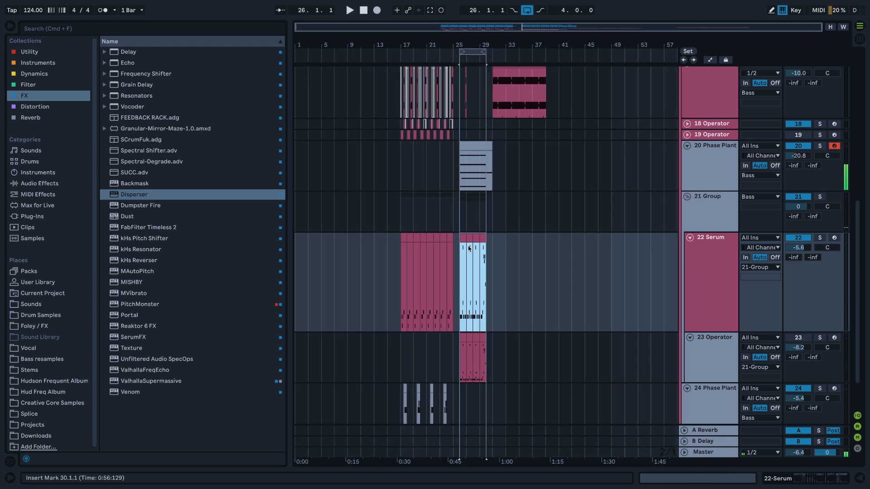
{"action": "key", "text": "super+shift+d"}
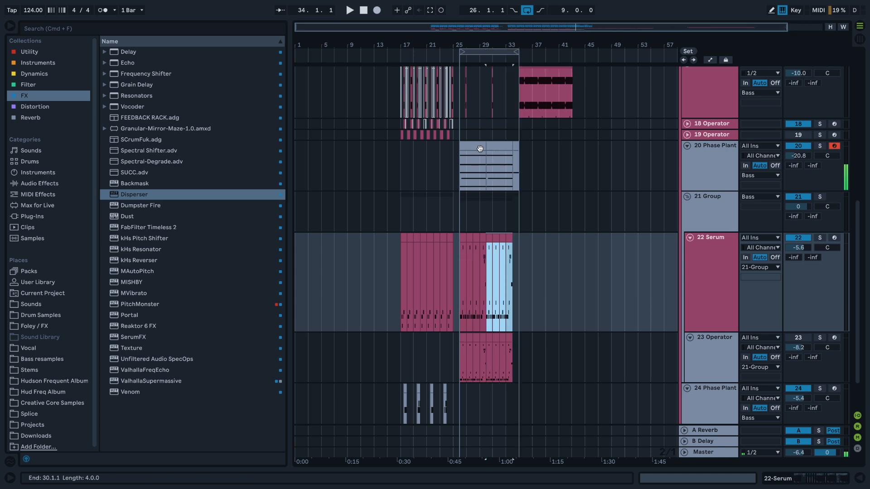
- Deactivate track 20's Phase Plant clip in bars 26 to 29 and play from bar 26
{"action": "left_click", "coordinate": [466, 166]}
{"action": "left_click", "coordinate": [457, 183]}
{"action": "key", "text": "space"}
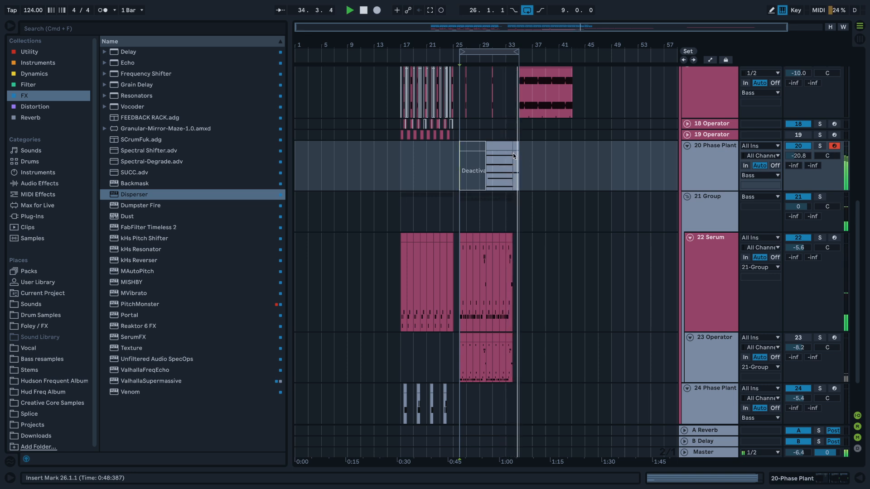
- Play the Phase Plant chord's ending on track 20 from bar 34 and stop playback
{"action": "left_click", "coordinate": [512, 168]}
{"action": "key", "text": "space"}
{"action": "scroll", "coordinate": [513, 168], "scroll_direction": "up", "scroll_amount": 6}
{"action": "key", "text": "space"}
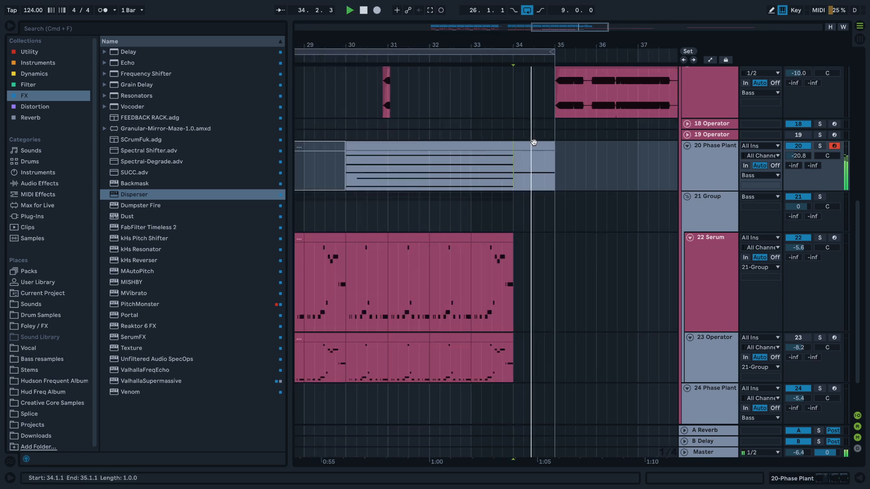
{"action": "key", "text": "space"}
{"action": "scroll", "coordinate": [431, 159], "scroll_direction": "down", "scroll_amount": 8}
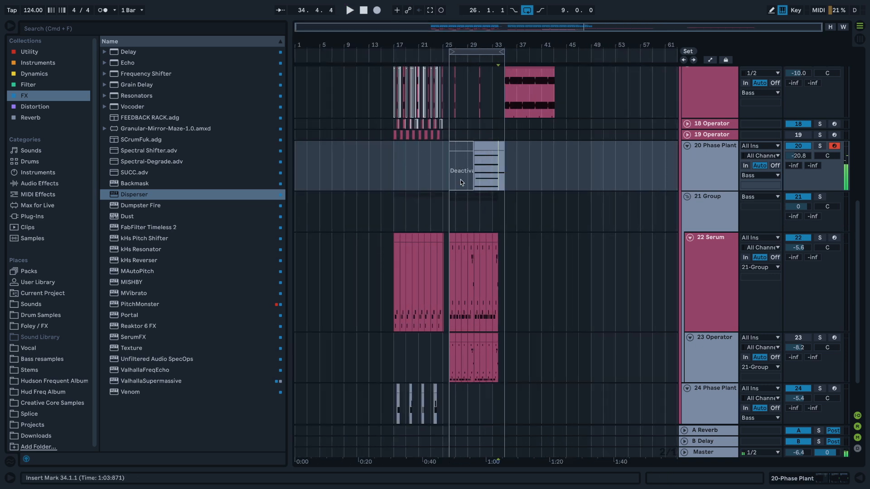
- Fold group track 21 and place the insert mark at bar 25 on track 24
{"action": "left_click", "coordinate": [441, 199]}
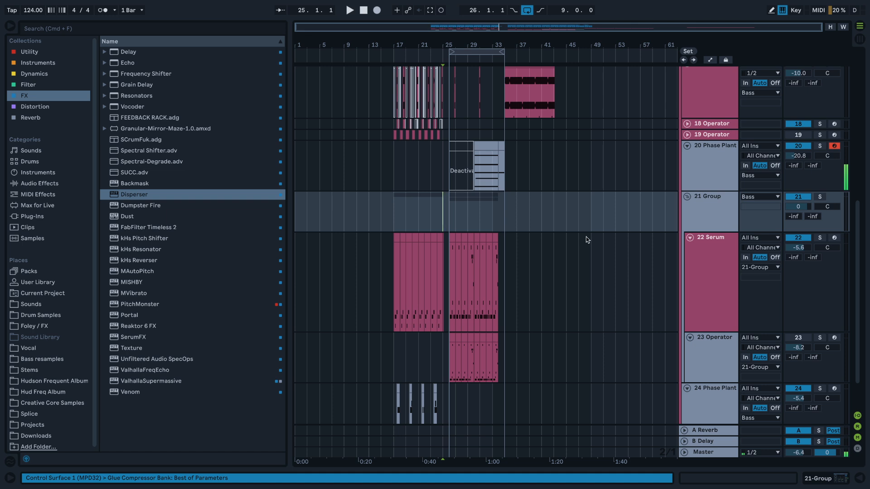
{"action": "left_click", "coordinate": [685, 197]}
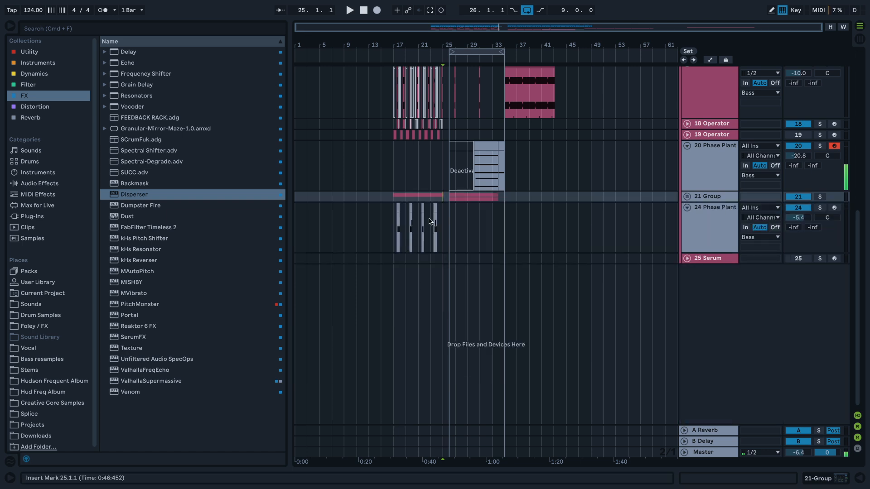
{"action": "left_click", "coordinate": [451, 232]}
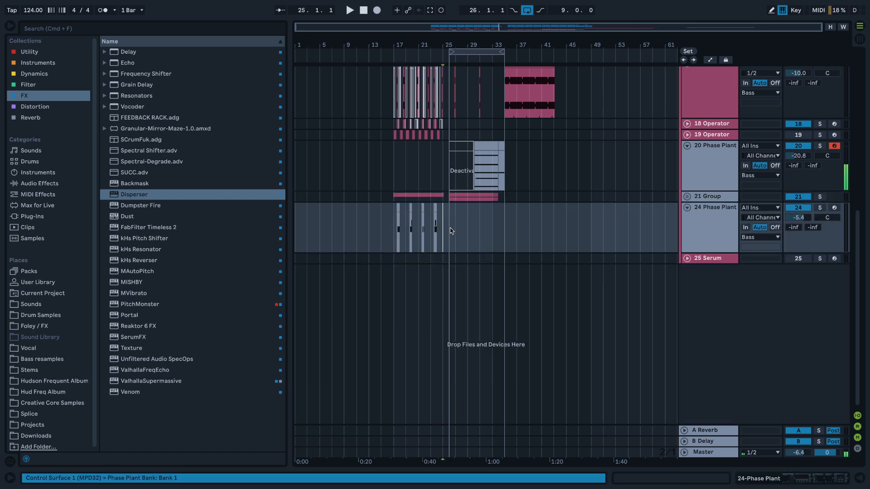
- Duplicate the time of bar 25 to lengthen the gap before the new bass section by one bar
{"action": "scroll", "coordinate": [449, 232], "scroll_direction": "up", "scroll_amount": 5}
{"action": "scroll", "coordinate": [447, 228], "scroll_direction": "down", "scroll_amount": 5}
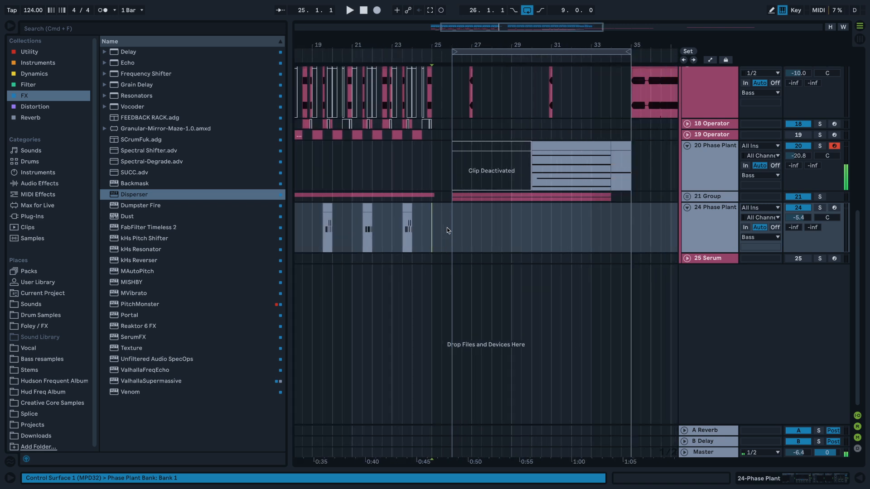
{"action": "left_click_drag", "start_coordinate": [445, 228], "coordinate": [456, 230]}
{"action": "key", "text": "super+i"}
{"action": "left_click", "coordinate": [467, 232]}
{"action": "scroll", "coordinate": [476, 232], "scroll_direction": "down", "scroll_amount": 6}
{"action": "scroll", "coordinate": [474, 232], "scroll_direction": "up", "scroll_amount": 10}
{"action": "scroll", "coordinate": [467, 231], "scroll_direction": "down", "scroll_amount": 8}
{"action": "scroll", "coordinate": [432, 231], "scroll_direction": "up", "scroll_amount": 3}
- Duplicate the time of bars 25 and 26 to widen the gap before the bass section by two bars
{"action": "left_click_drag", "start_coordinate": [413, 233], "coordinate": [374, 239]}
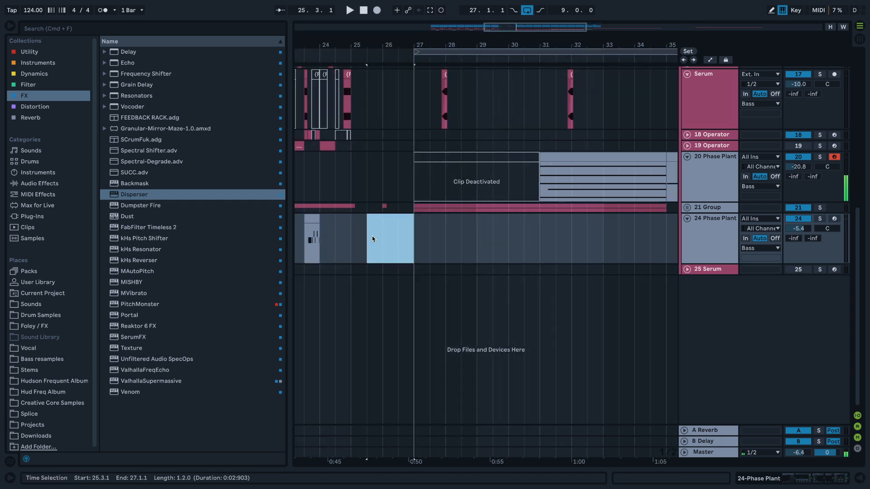
{"action": "key", "text": "super+shift+d"}
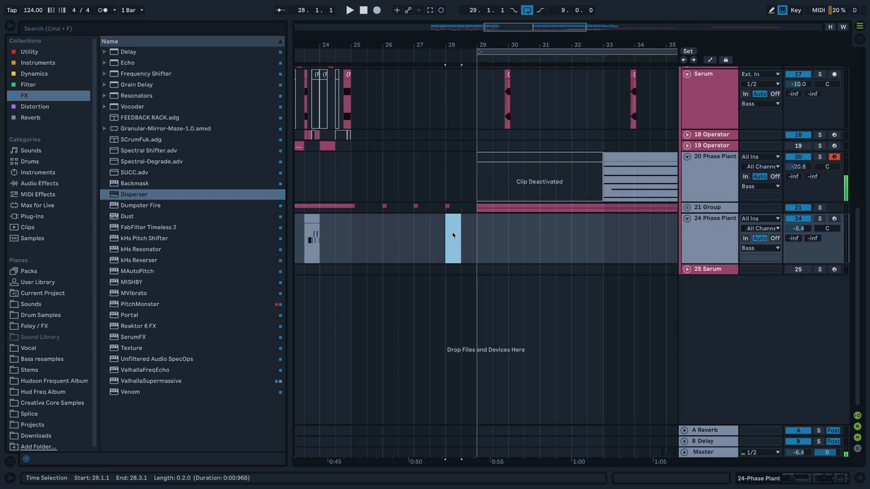
{"action": "left_click", "coordinate": [480, 232]}
{"action": "scroll", "coordinate": [500, 234], "scroll_direction": "down", "scroll_amount": 4}
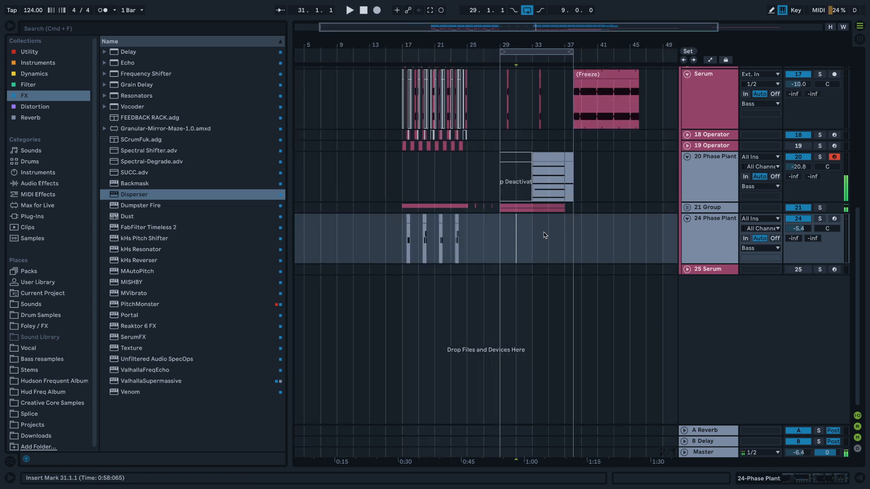
- Play the looped bass section from bar 29 through the Phase Plant chord's ending
{"action": "left_click_drag", "start_coordinate": [535, 232], "coordinate": [563, 236]}
{"action": "left_click", "coordinate": [501, 236]}
{"action": "key", "text": "space"}
{"action": "scroll", "coordinate": [582, 239], "scroll_direction": "up", "scroll_amount": 4}
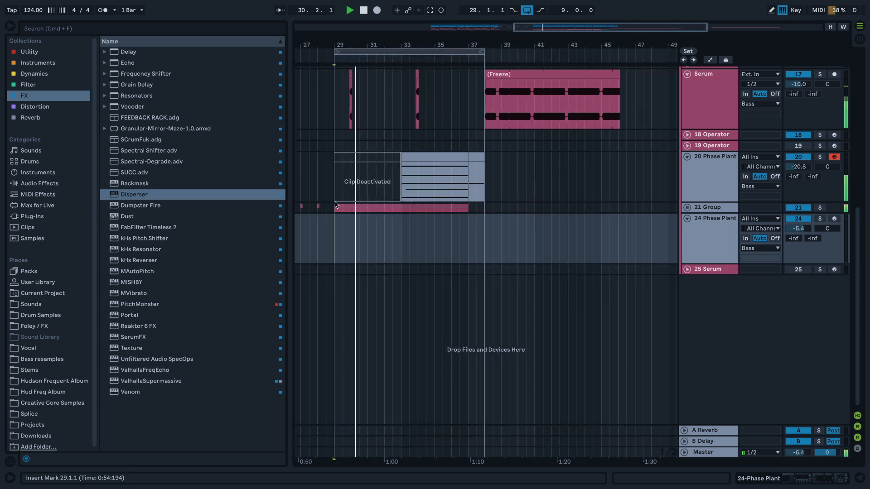
{"action": "scroll", "coordinate": [336, 203], "scroll_direction": "down", "scroll_amount": 1}
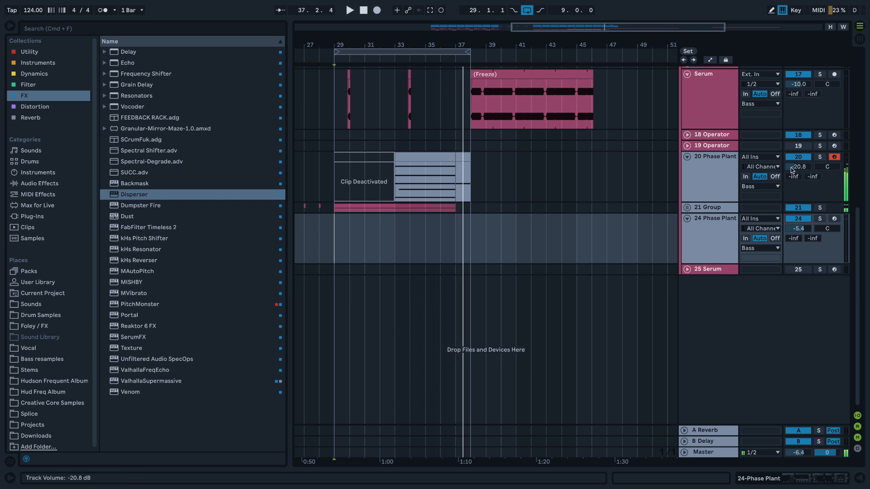
- Solo track 20 Phase Plant and play its chord clip from bar 33
{"action": "left_click", "coordinate": [410, 168]}
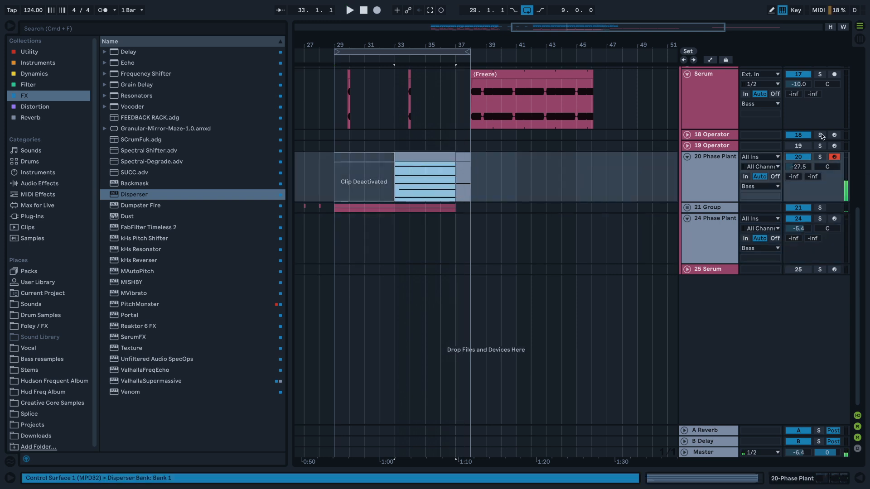
{"action": "left_click", "coordinate": [820, 157]}
{"action": "key", "text": "space"}
{"action": "double_click", "coordinate": [685, 171]}
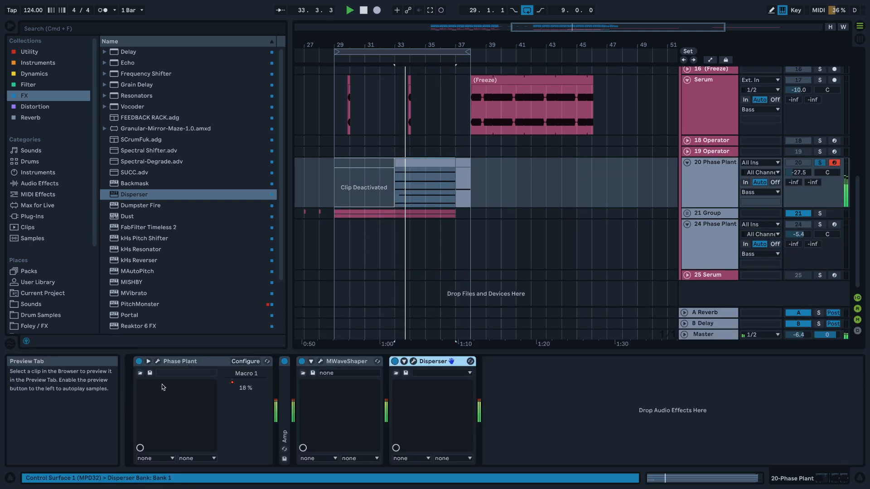
- Set the global unison of track 20's Phase Plant to 2 voices and close the plug-in window
{"action": "left_click", "coordinate": [158, 362]}
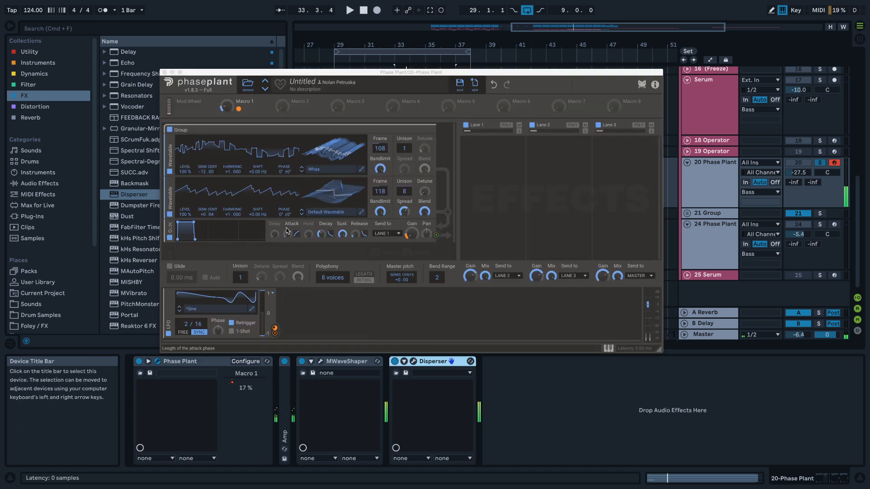
{"action": "left_click_drag", "start_coordinate": [240, 279], "coordinate": [240, 273]}
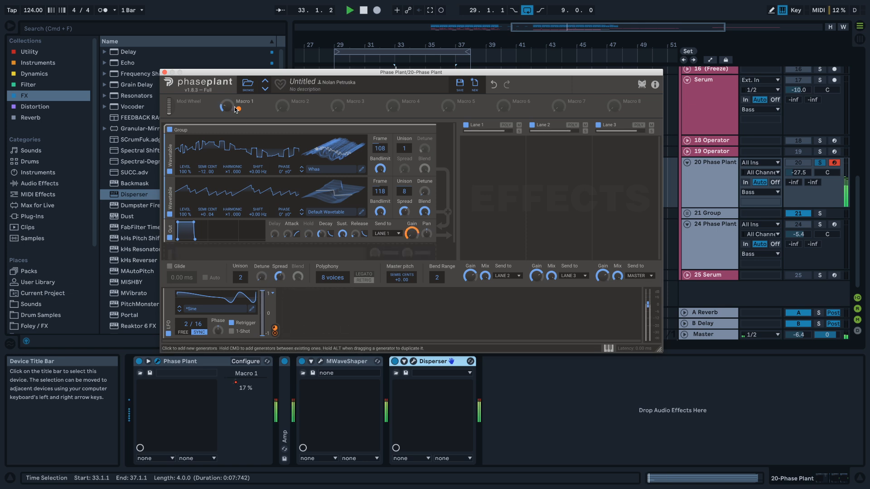
{"action": "left_click", "coordinate": [165, 72]}
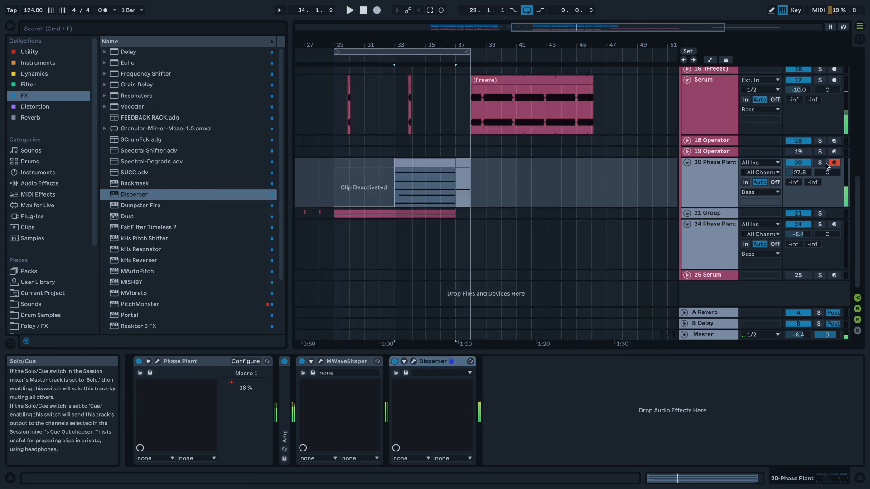
- Set track 20's volume to -19.9 dB and shorten the arrangement loop to end at bar 37
{"action": "left_click_drag", "start_coordinate": [809, 176], "coordinate": [808, 163]}
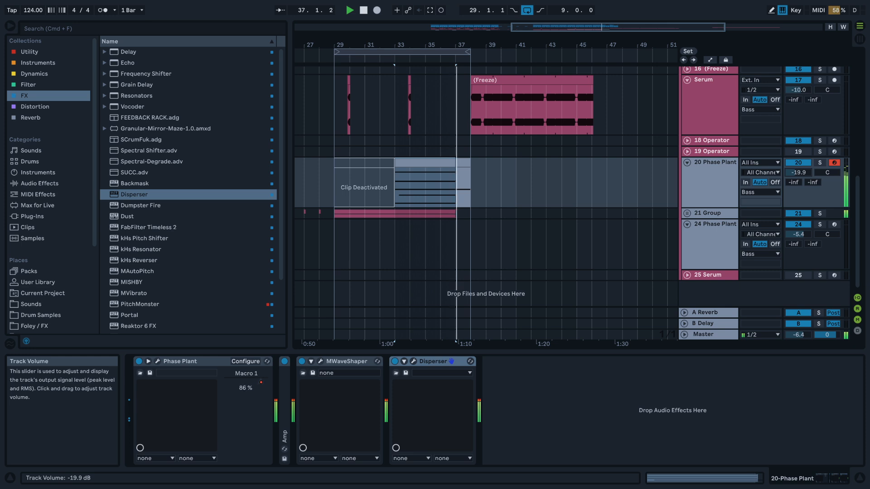
{"action": "key", "text": "space"}
{"action": "left_click_drag", "start_coordinate": [461, 55], "coordinate": [456, 55]}
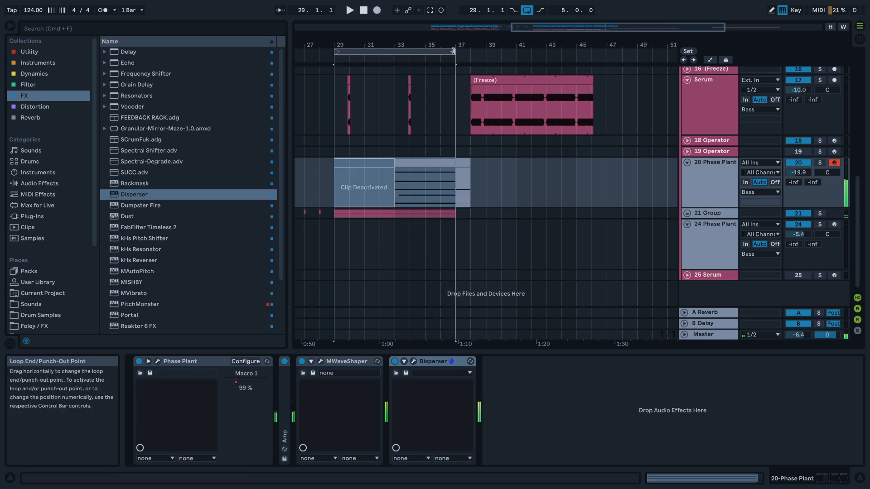
- Play the shortened loop from bar 29 with the insert mark on track 24
{"action": "left_click", "coordinate": [336, 263]}
{"action": "key", "text": "space"}
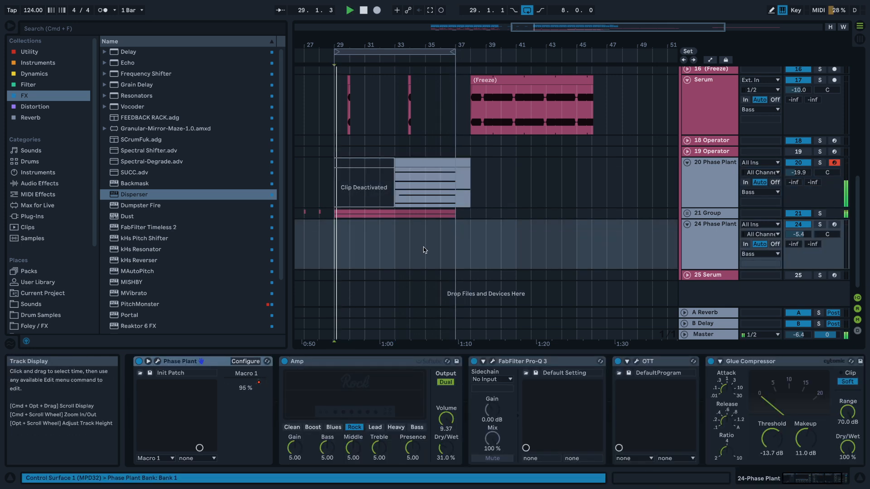
{"action": "left_click", "coordinate": [324, 256]}
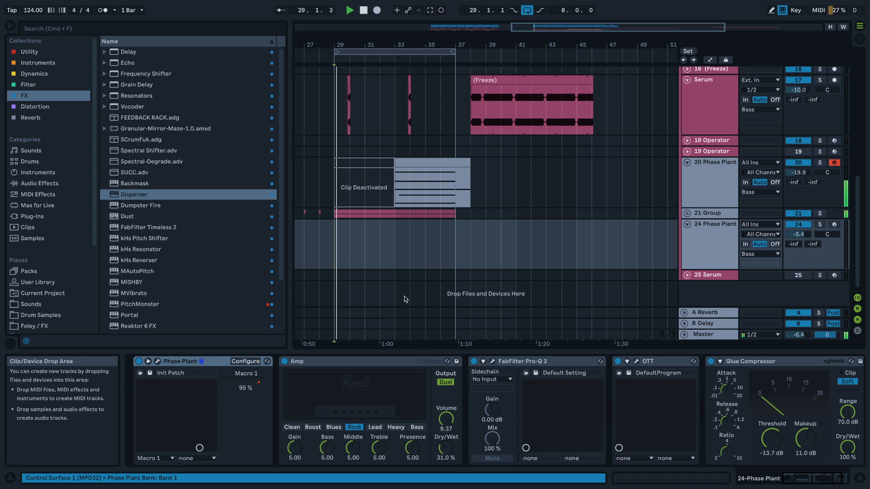
{"action": "scroll", "coordinate": [352, 298], "scroll_direction": "down", "scroll_amount": 5}
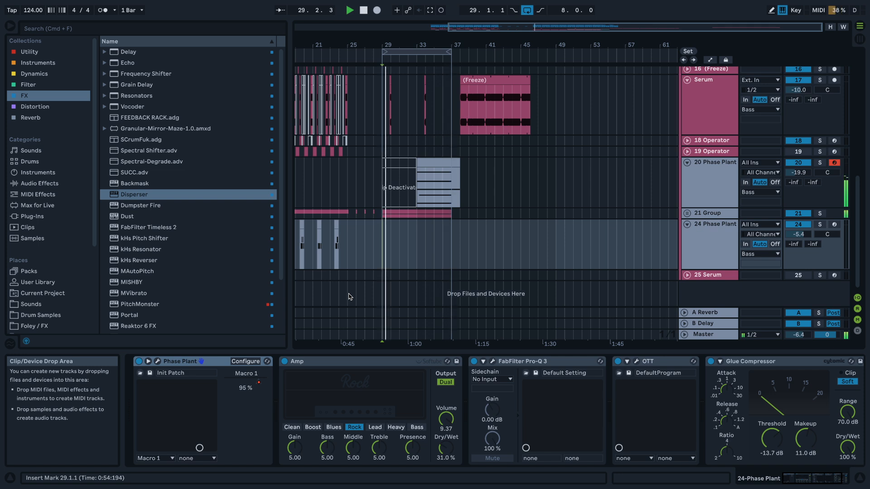
{"action": "key", "text": "plus"}
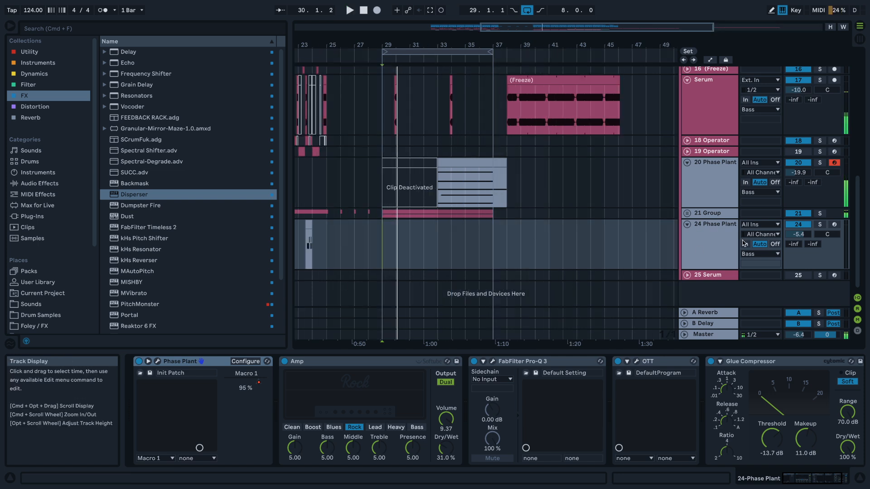
- Insert a new MIDI track below track 24 and load Operator onto it
{"action": "left_click", "coordinate": [725, 238]}
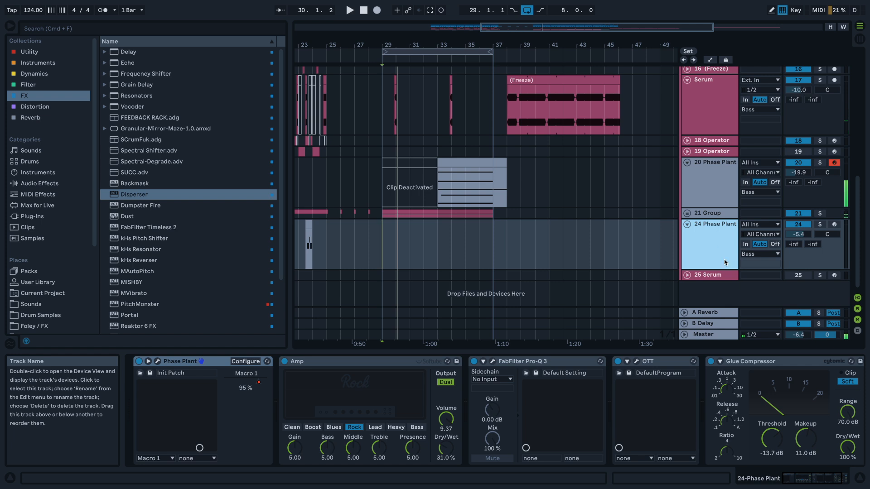
{"action": "key", "text": "super+shift+t"}
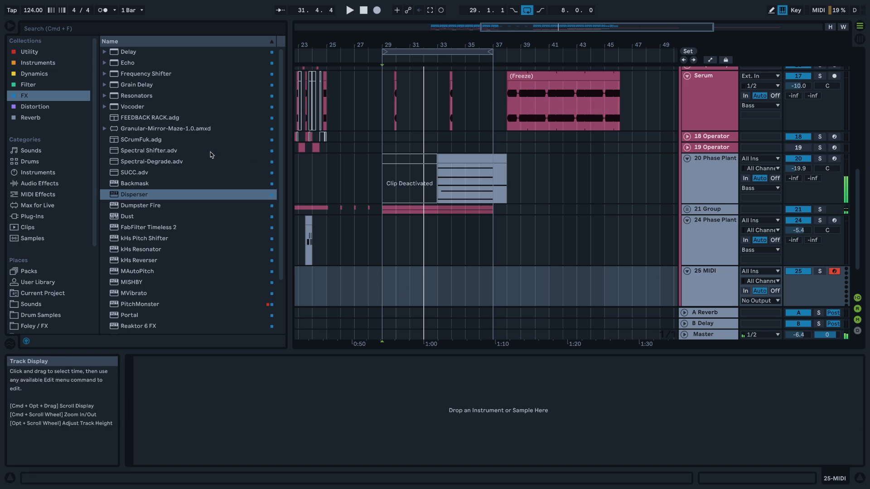
{"action": "left_click", "coordinate": [41, 65]}
{"action": "left_click_drag", "start_coordinate": [128, 67], "coordinate": [314, 442]}
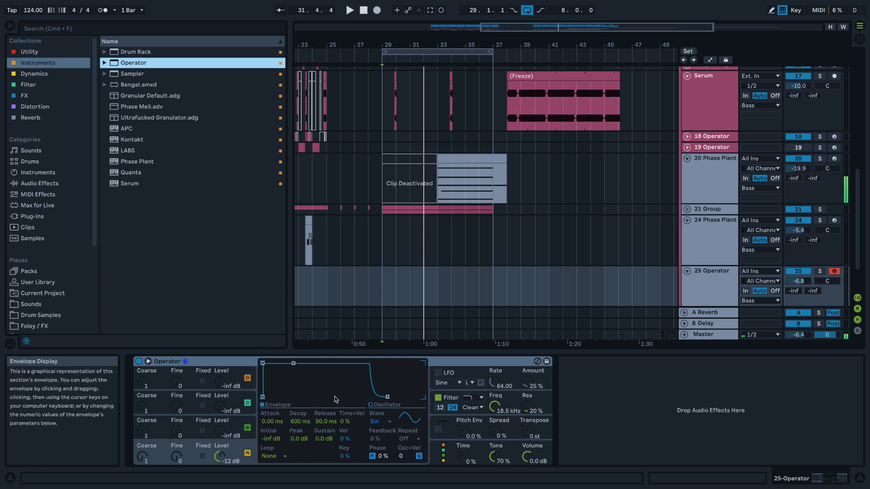
- Set Operator's Osc B level to -20 dB and sketch a block of upper partials into Osc A's waveform
{"action": "left_click_drag", "start_coordinate": [226, 429], "coordinate": [227, 413]}
{"action": "left_click", "coordinate": [226, 454]}
{"action": "left_click", "coordinate": [384, 405]}
{"action": "left_click_drag", "start_coordinate": [322, 377], "coordinate": [291, 379]}
{"action": "key", "text": "z"}
{"action": "key", "text": "z"}
{"action": "key", "text": "z"}
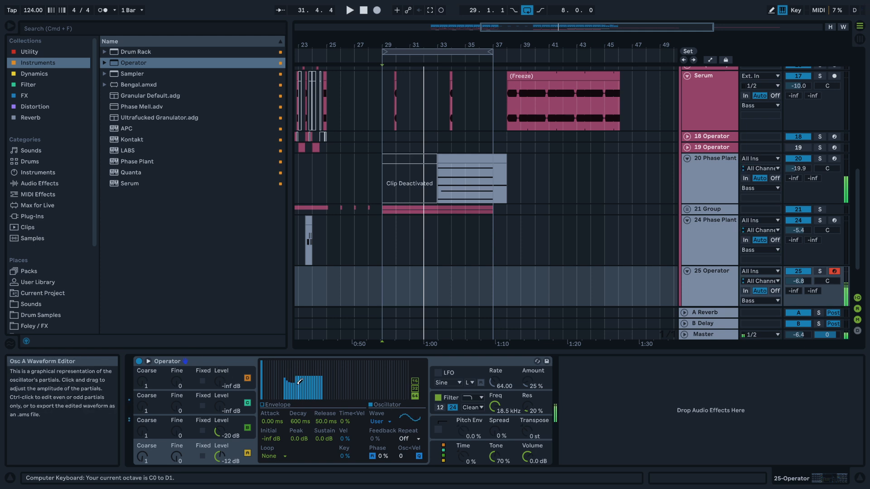
{"action": "left_click_drag", "start_coordinate": [328, 386], "coordinate": [307, 385]}
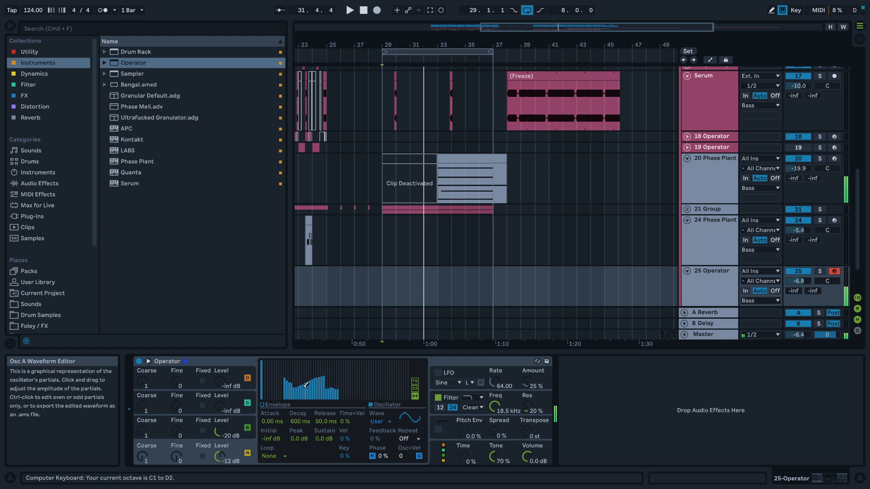
- Switch Osc A to 16 partials and Osc B to 32 partials, drawing a few sparse harmonics in each waveform
{"action": "left_click", "coordinate": [415, 383]}
{"action": "mouse_move", "coordinate": [410, 391]}
{"action": "left_mouse_down"}
{"action": "mouse_move", "coordinate": [401, 392]}
{"action": "mouse_move", "coordinate": [406, 461]}
{"action": "left_mouse_up"}
{"action": "mouse_move", "coordinate": [278, 381]}
{"action": "left_mouse_down"}
{"action": "mouse_move", "coordinate": [274, 365]}
{"action": "mouse_move", "coordinate": [265, 369]}
{"action": "mouse_move", "coordinate": [281, 361]}
{"action": "left_mouse_up"}
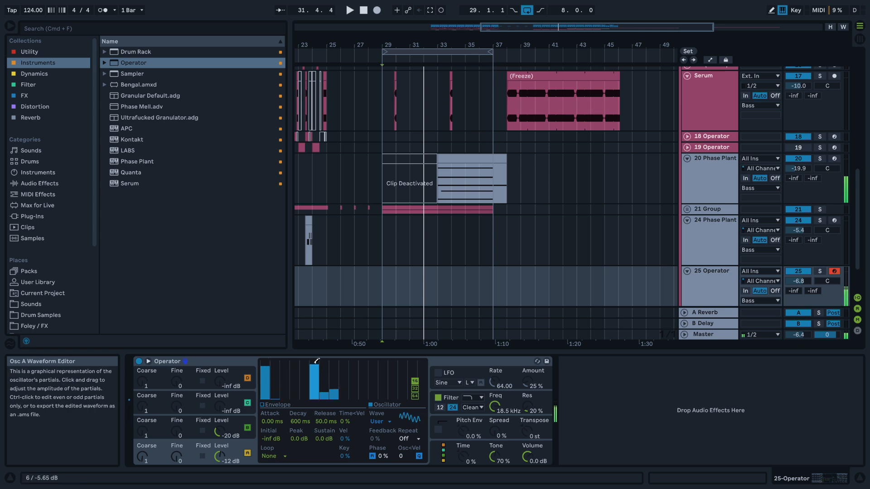
{"action": "left_click", "coordinate": [229, 430]}
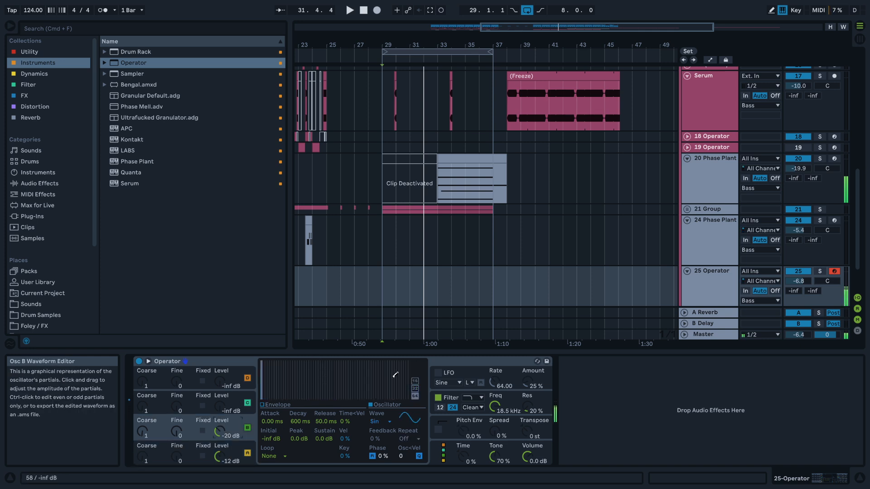
{"action": "left_click", "coordinate": [415, 388]}
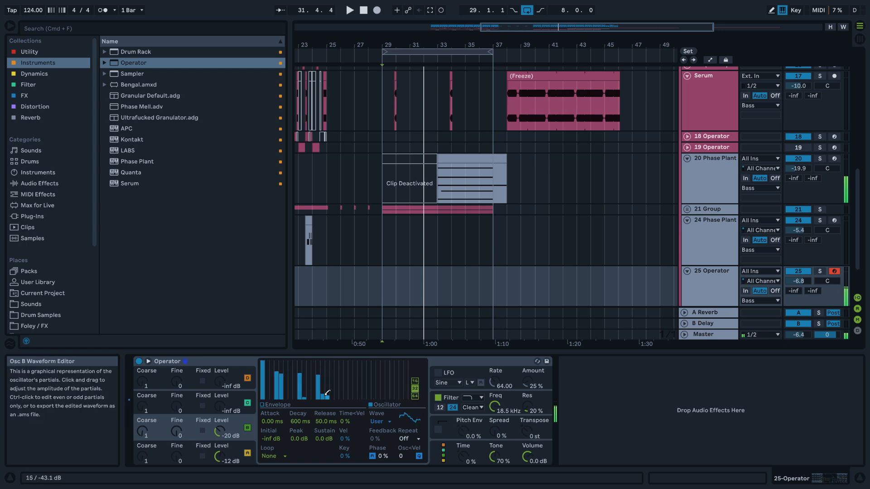
- Raise Osc C's level to -29 dB, switch it to 16 partials and draw scattered harmonics in its waveform
{"action": "left_click_drag", "start_coordinate": [231, 410], "coordinate": [231, 406]}
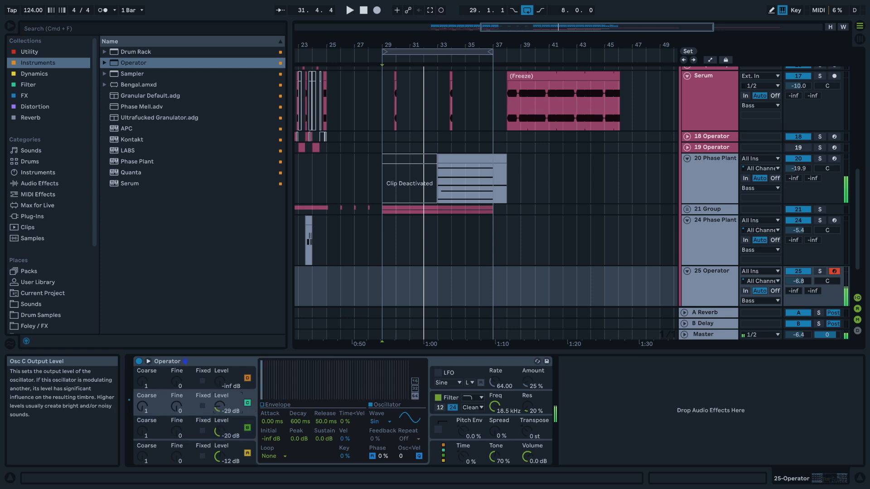
{"action": "left_click", "coordinate": [413, 385]}
{"action": "left_click", "coordinate": [415, 381]}
{"action": "left_click", "coordinate": [305, 379]}
{"action": "mouse_move", "coordinate": [324, 379]}
{"action": "left_mouse_down"}
{"action": "mouse_move", "coordinate": [346, 380]}
{"action": "mouse_move", "coordinate": [354, 390]}
{"action": "left_mouse_up"}
- Set Osc C's coarse frequency to 4, fine frequency to 2 and level to -42 dB
{"action": "left_click", "coordinate": [151, 410]}
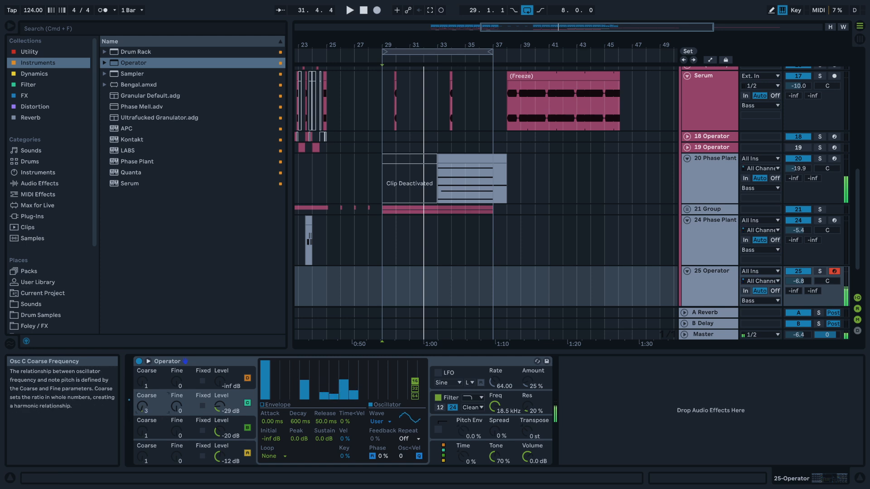
{"action": "left_click_drag", "start_coordinate": [220, 407], "coordinate": [220, 424]}
{"action": "left_click", "coordinate": [173, 407]}
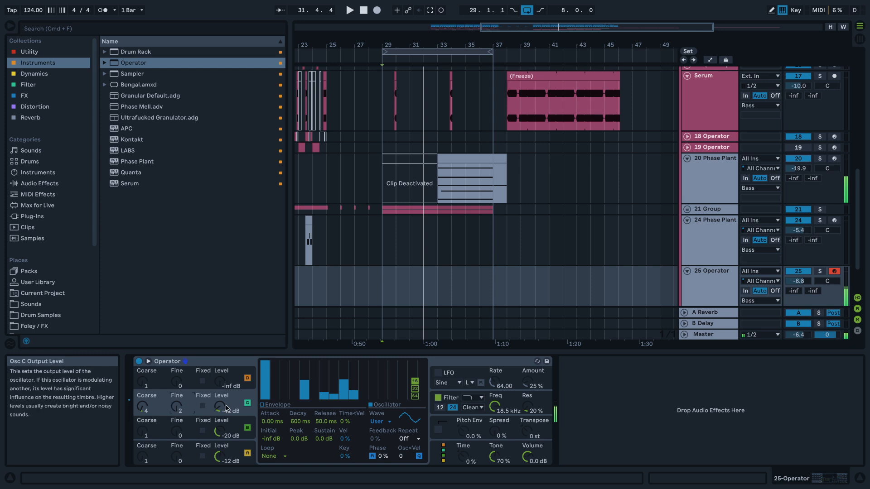
- Set Operator's low-pass filter frequency to 609 Hz and its resonance to 71 %
{"action": "key", "text": "b"}
{"action": "left_click", "coordinate": [446, 453]}
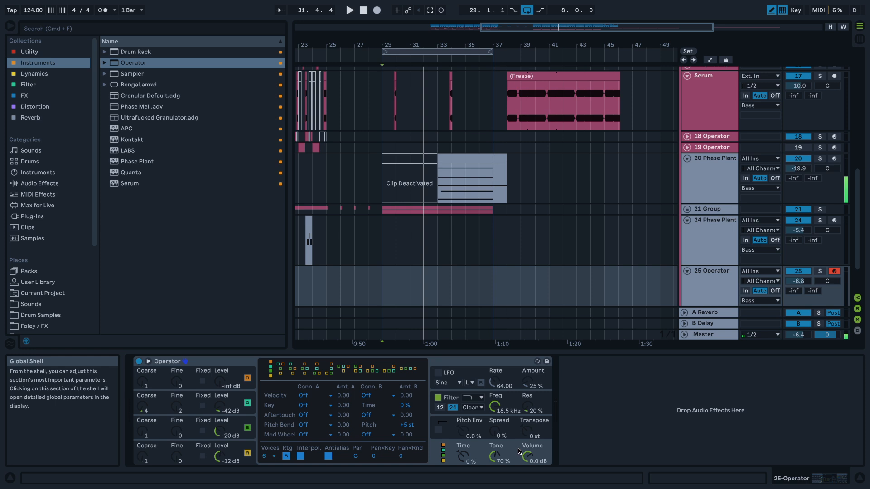
{"action": "left_click_drag", "start_coordinate": [498, 410], "coordinate": [498, 444]}
{"action": "left_click_drag", "start_coordinate": [528, 407], "coordinate": [528, 403]}
{"action": "left_click_drag", "start_coordinate": [495, 407], "coordinate": [494, 411]}
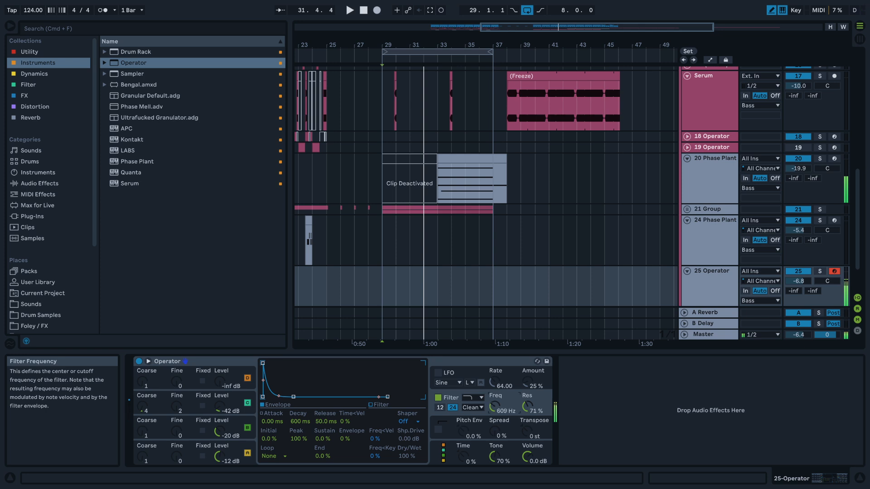
- Switch the filter circuit to OSR with 84 % resonance and 10.1 dB drive, sweeping its frequency to 1.18 kHz
{"action": "left_click_drag", "start_coordinate": [142, 431], "coordinate": [142, 435]}
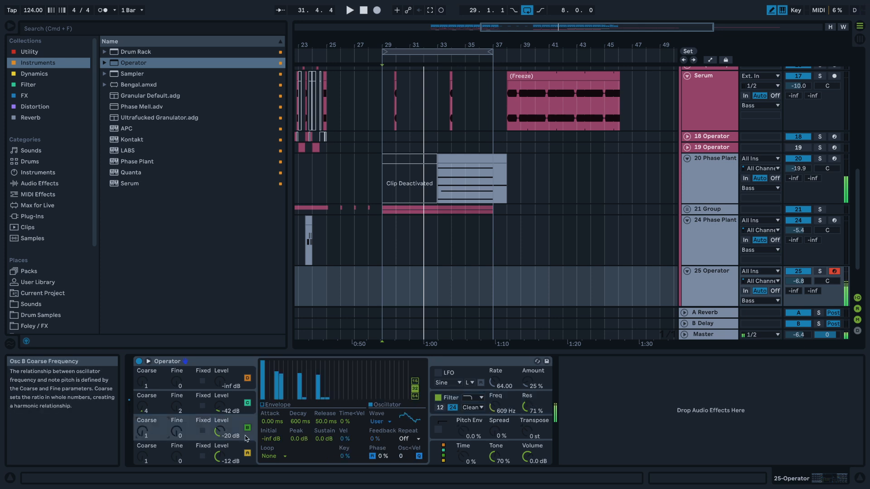
{"action": "key", "text": "z"}
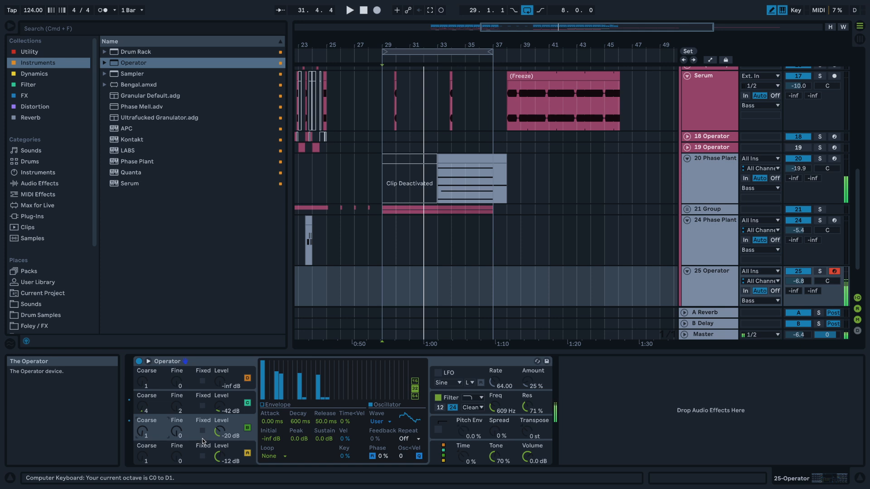
{"action": "left_click_drag", "start_coordinate": [493, 407], "coordinate": [525, 403]}
{"action": "left_click", "coordinate": [472, 408]}
{"action": "left_click", "coordinate": [472, 419]}
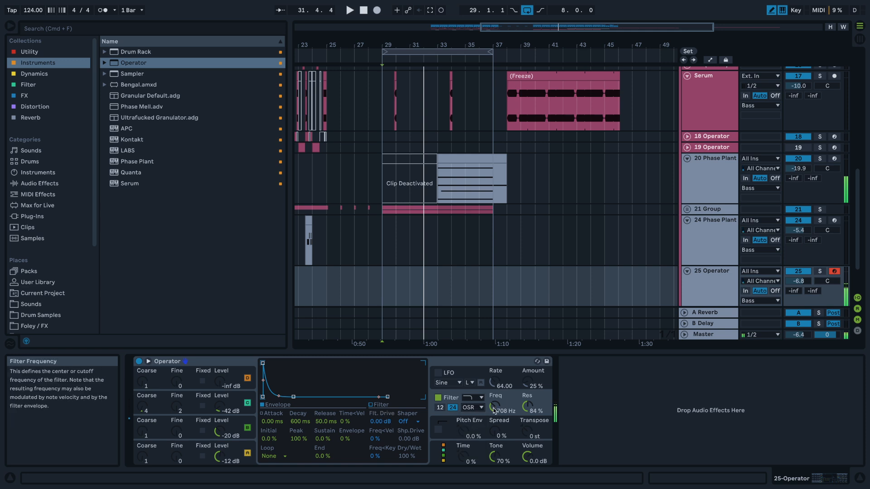
{"action": "left_click", "coordinate": [380, 421]}
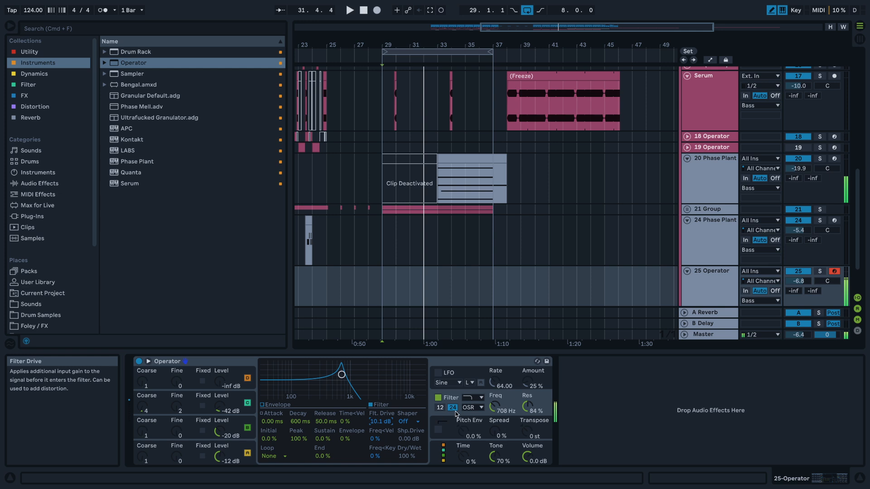
{"action": "left_click_drag", "start_coordinate": [495, 407], "coordinate": [495, 367]}
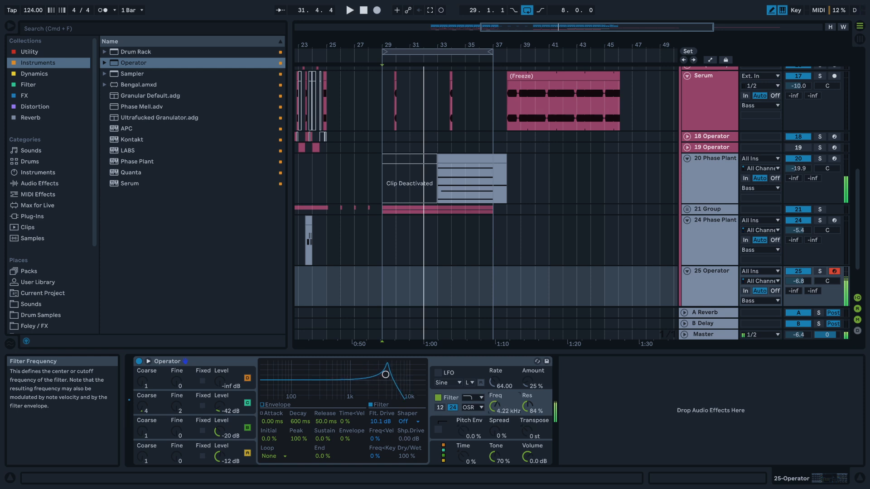
{"action": "left_click_drag", "start_coordinate": [495, 406], "coordinate": [495, 439]}
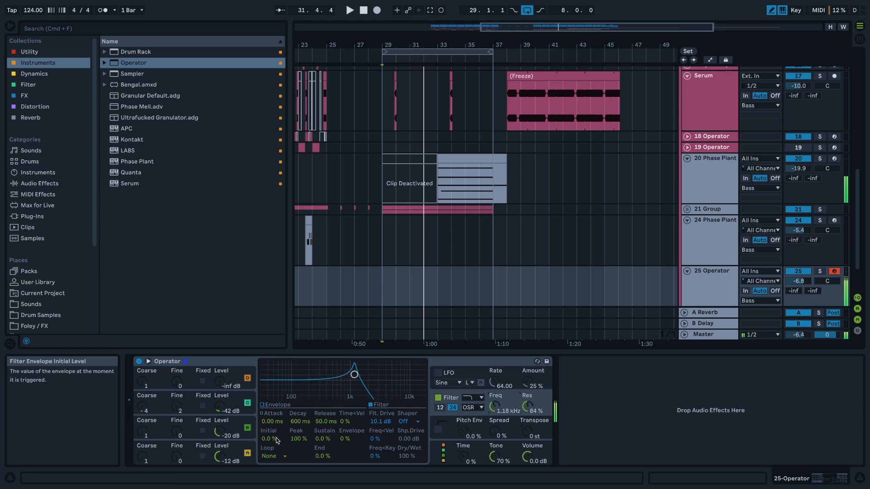
- Set Osc B's level to -17 dB, coarse to 2 and fine to 1, and raise Osc C's level to -34 dB
{"action": "left_click_drag", "start_coordinate": [219, 432], "coordinate": [219, 431]}
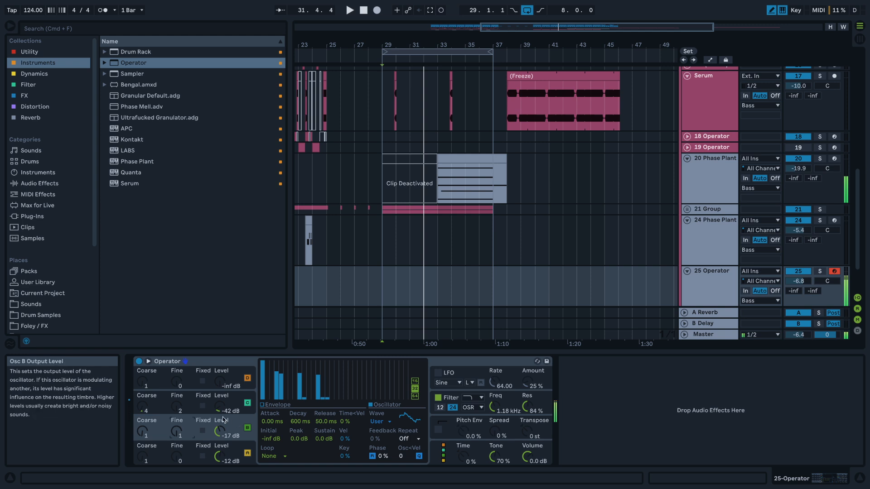
{"action": "left_click_drag", "start_coordinate": [222, 411], "coordinate": [222, 425]}
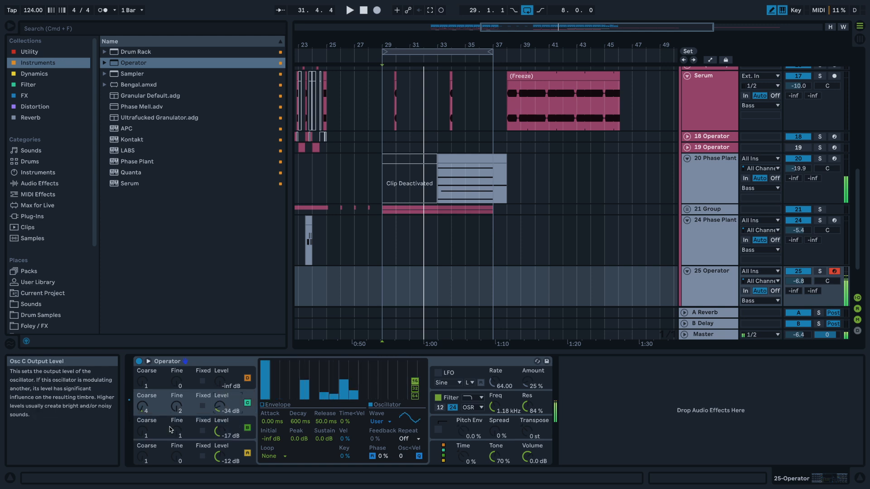
{"action": "left_click", "coordinate": [143, 431]}
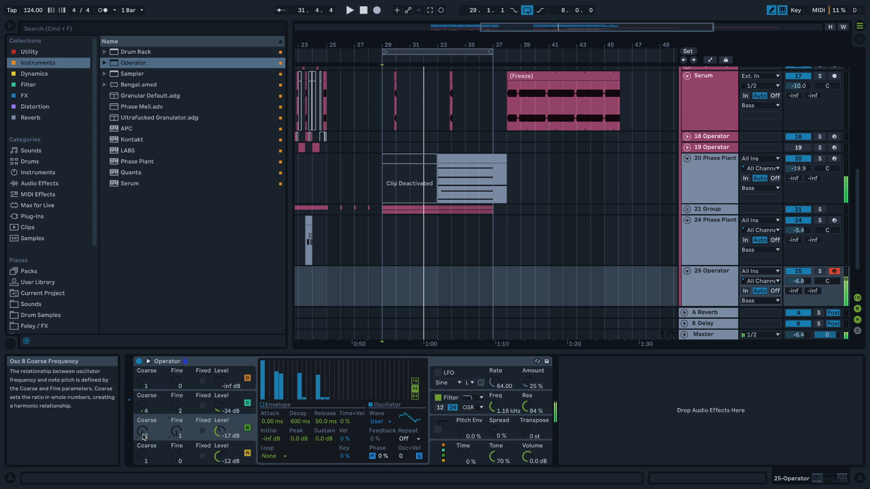
- Balance the filter against Osc B by setting the filter frequency to 365 Hz and Osc B's level to -46 dB
{"action": "mouse_move", "coordinate": [494, 406]}
{"action": "left_mouse_down"}
{"action": "mouse_move", "coordinate": [495, 431]}
{"action": "mouse_move", "coordinate": [495, 413]}
{"action": "left_mouse_up"}
{"action": "left_click_drag", "start_coordinate": [220, 430], "coordinate": [219, 436]}
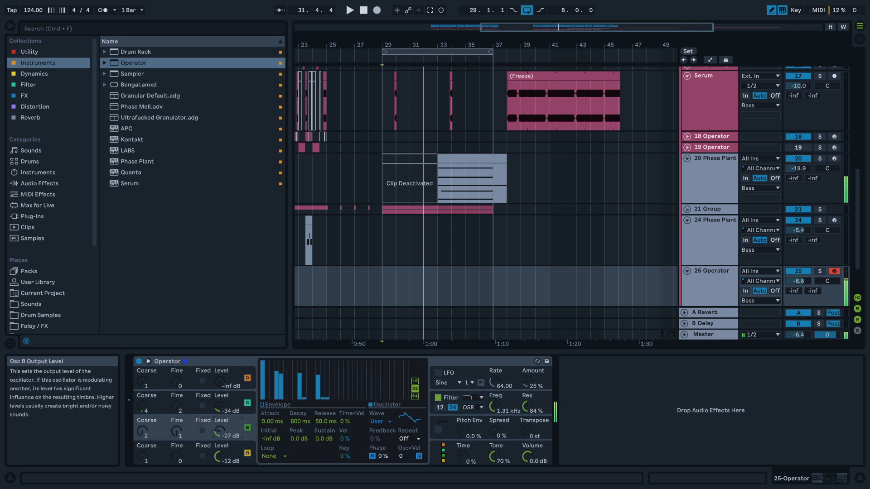
{"action": "mouse_move", "coordinate": [495, 406]}
{"action": "left_mouse_down"}
{"action": "mouse_move", "coordinate": [495, 415]}
{"action": "mouse_move", "coordinate": [495, 394]}
{"action": "left_mouse_up"}
{"action": "left_click_drag", "start_coordinate": [219, 431], "coordinate": [219, 425]}
{"action": "left_click_drag", "start_coordinate": [495, 406], "coordinate": [498, 431]}
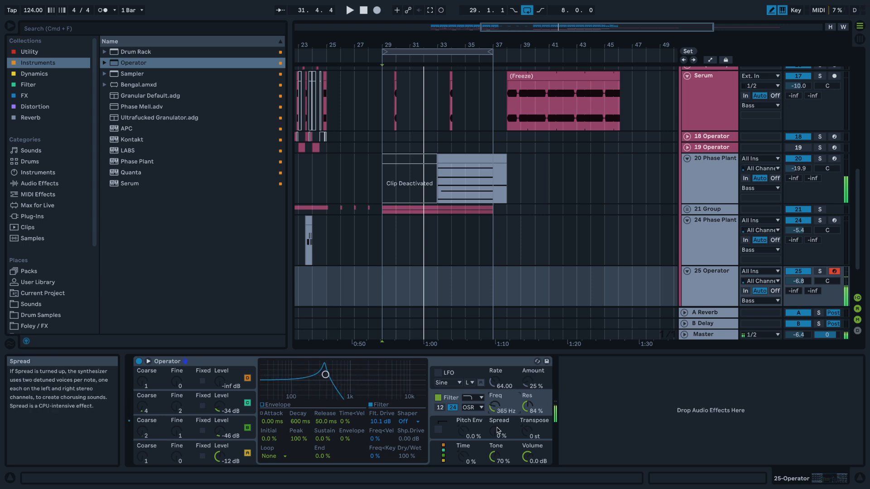
- Add ValhallaRoom after Operator with 70 % mix, 8.43 s decay and a 2020 Hz high cut
{"action": "double_click", "coordinate": [172, 363]}
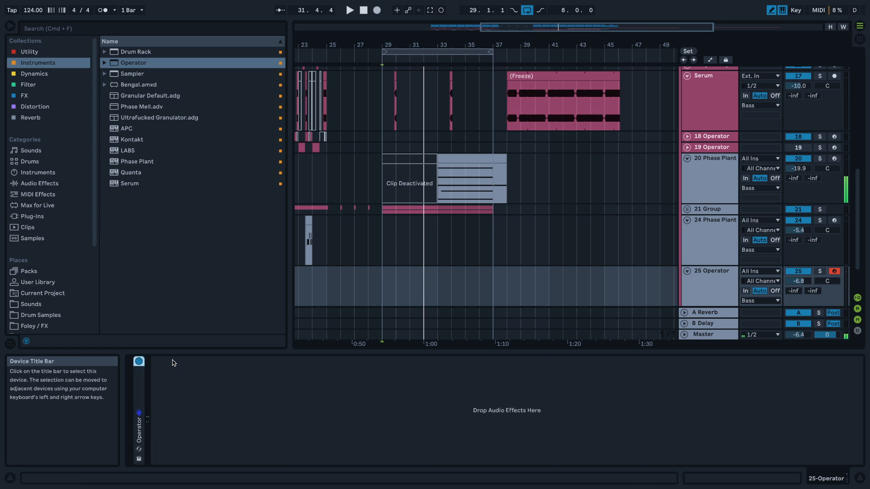
{"action": "left_click", "coordinate": [36, 117]}
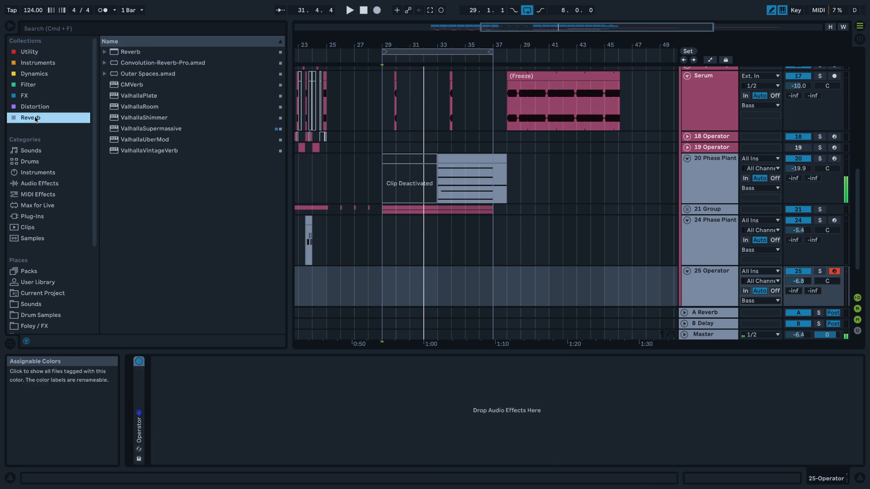
{"action": "double_click", "coordinate": [150, 107]}
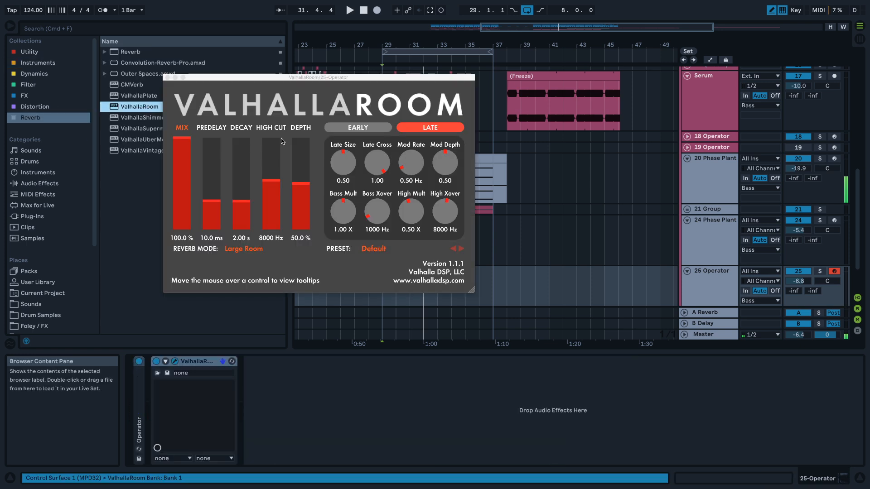
{"action": "left_click_drag", "start_coordinate": [182, 180], "coordinate": [181, 166]}
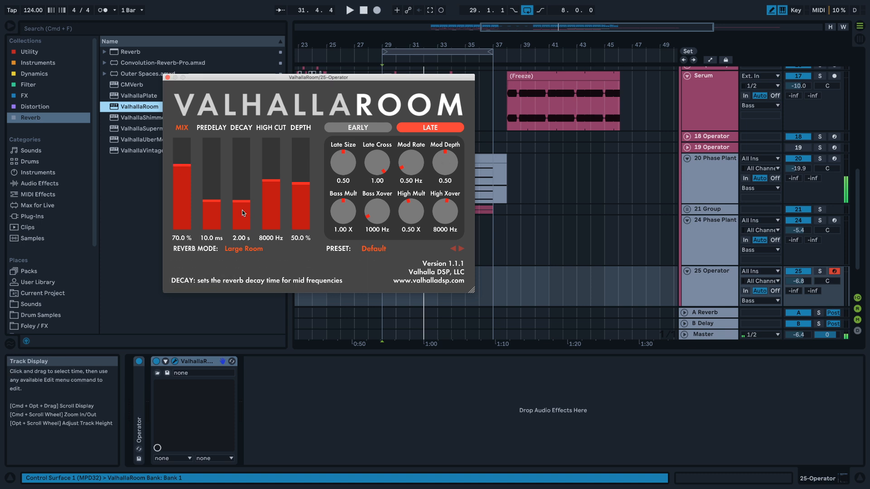
{"action": "left_click_drag", "start_coordinate": [244, 190], "coordinate": [244, 187]}
{"action": "left_click_drag", "start_coordinate": [274, 181], "coordinate": [275, 222]}
{"action": "double_click", "coordinate": [139, 426]}
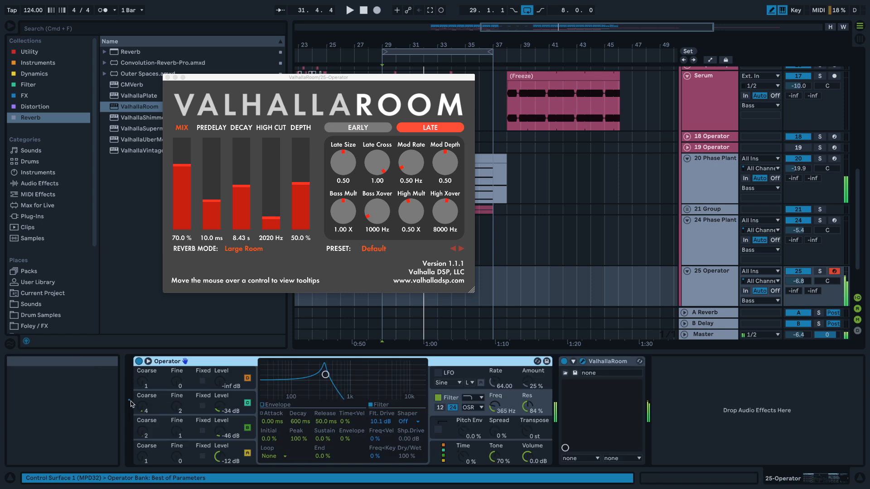
- Try the Clean circuit on Operator's filter and return to OSR
{"action": "left_click", "coordinate": [473, 407]}
{"action": "left_click", "coordinate": [473, 411]}
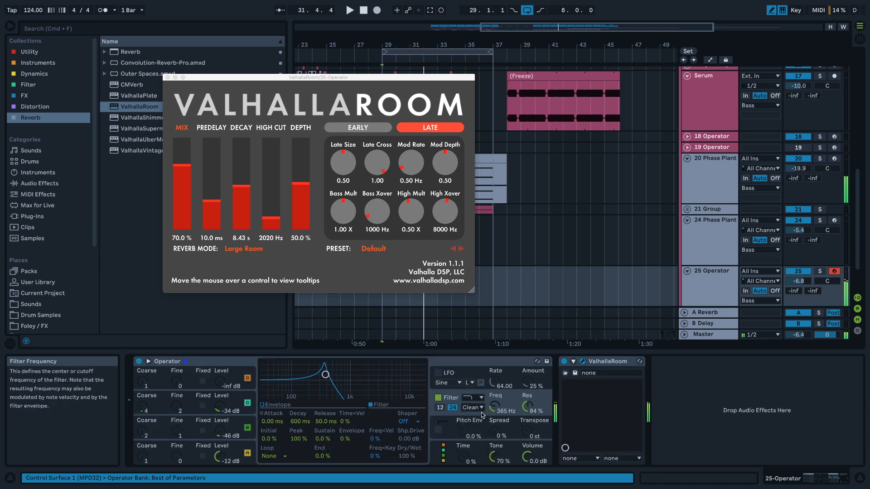
{"action": "left_click", "coordinate": [473, 407]}
{"action": "left_click", "coordinate": [473, 416]}
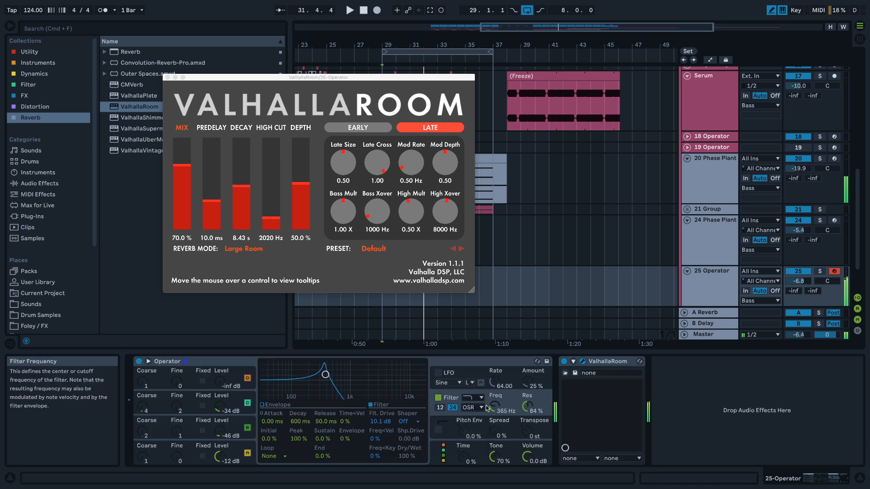
- Sweep Operator's filter frequency through the reverb, ending at 549 Hz, and set Operator's output volume to -8.6 dB
{"action": "left_click_drag", "start_coordinate": [497, 409], "coordinate": [497, 396]}
{"action": "left_click_drag", "start_coordinate": [529, 456], "coordinate": [528, 465]}
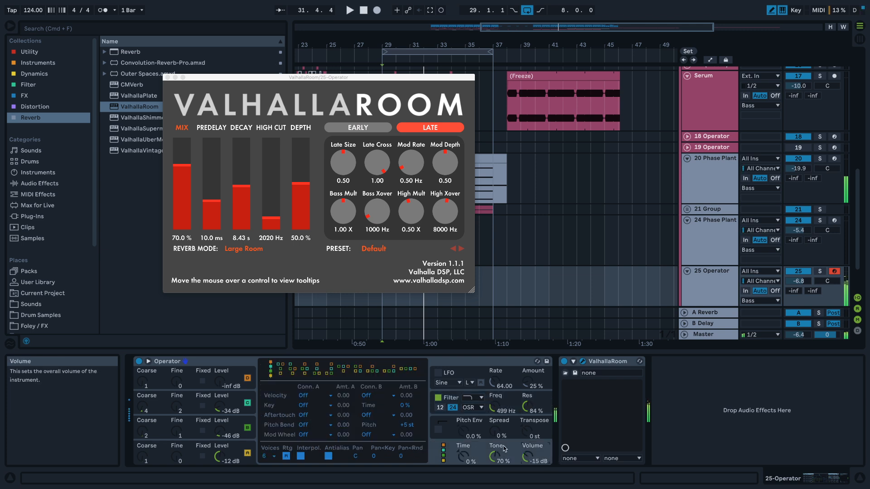
{"action": "left_click_drag", "start_coordinate": [495, 407], "coordinate": [495, 405]}
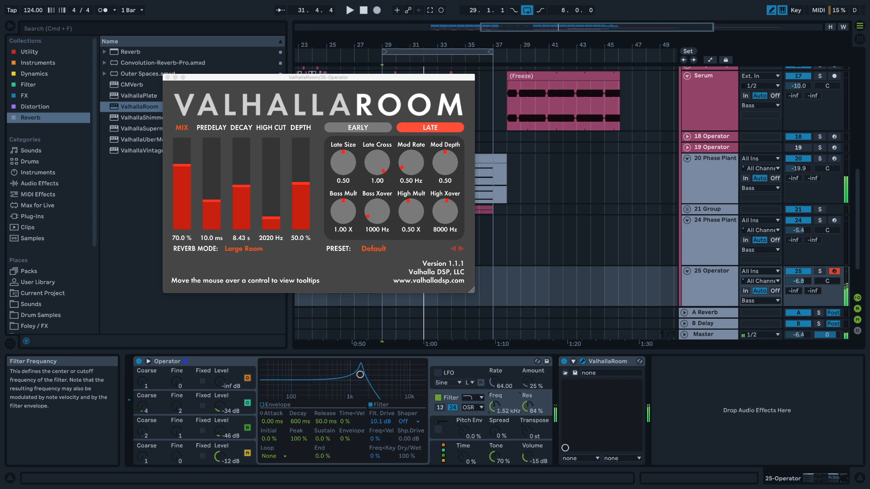
{"action": "left_click_drag", "start_coordinate": [495, 406], "coordinate": [495, 394]}
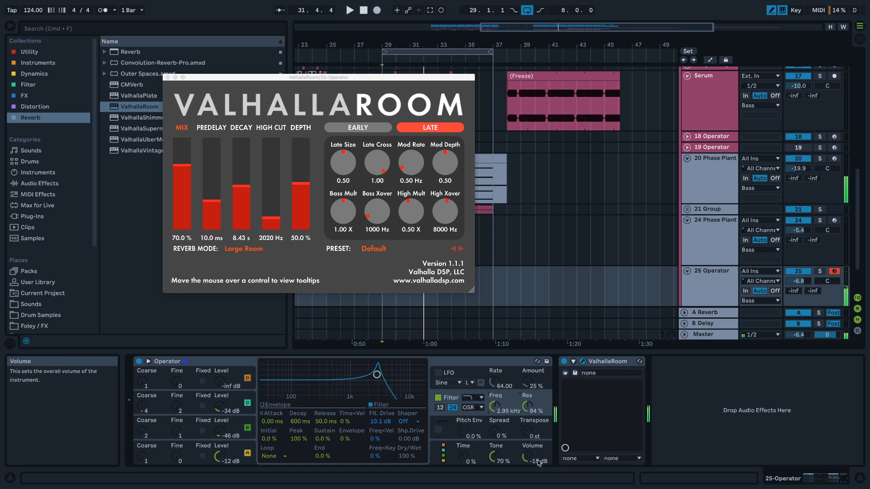
{"action": "left_click_drag", "start_coordinate": [528, 457], "coordinate": [528, 448]}
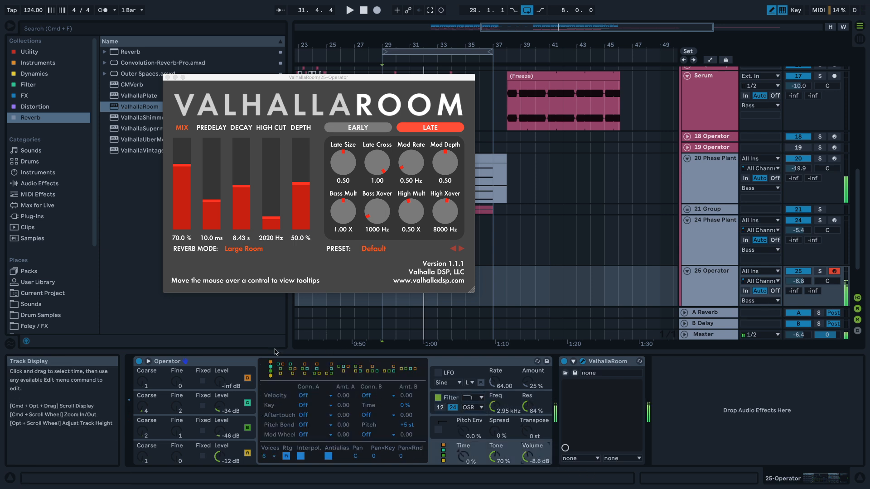
{"action": "mouse_move", "coordinate": [495, 406]}
{"action": "left_mouse_down"}
{"action": "mouse_move", "coordinate": [495, 439]}
{"action": "mouse_move", "coordinate": [495, 410]}
{"action": "mouse_move", "coordinate": [494, 420]}
{"action": "left_mouse_up"}
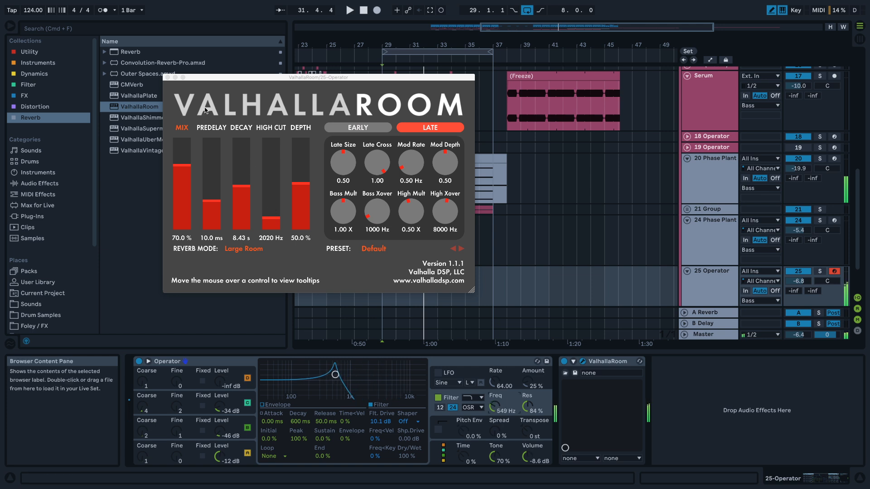
- Add OTT after the reverb with 14.0 dB input gain and both upward and downward compression at 157 %
{"action": "left_click", "coordinate": [167, 77]}
{"action": "left_click", "coordinate": [23, 74]}
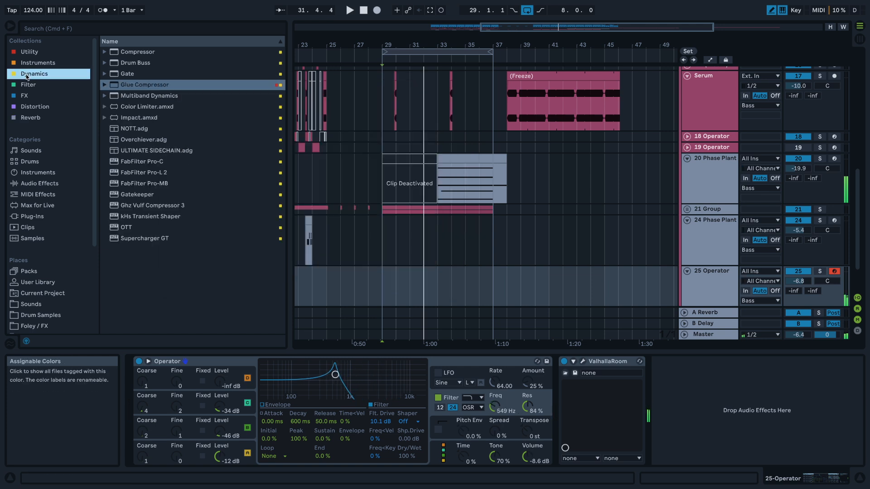
{"action": "double_click", "coordinate": [116, 227]}
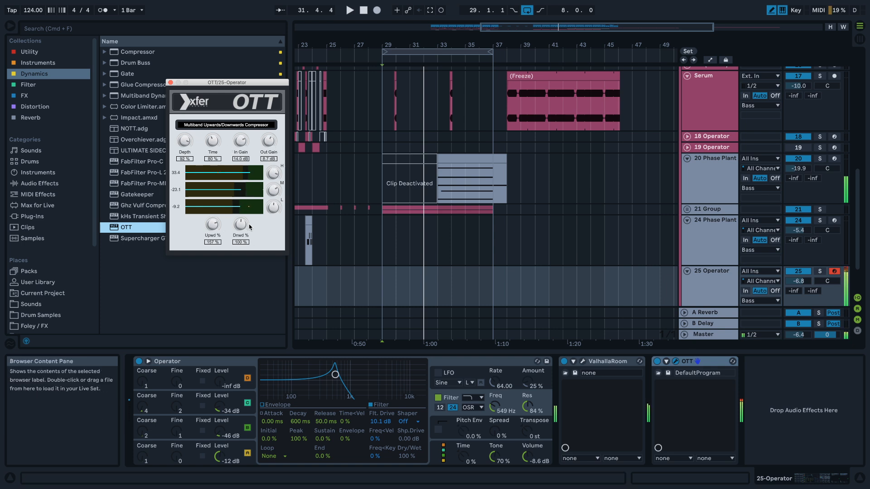
{"action": "left_click_drag", "start_coordinate": [243, 226], "coordinate": [245, 224]}
- Adjust OTT's band levels and time, and set Operator's filter frequency to 447 Hz
{"action": "left_click_drag", "start_coordinate": [516, 406], "coordinate": [516, 385]}
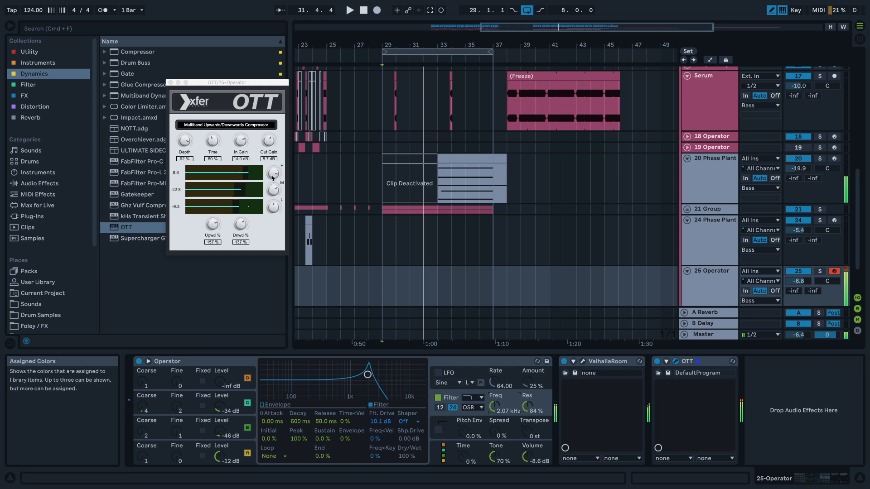
{"action": "left_click_drag", "start_coordinate": [272, 176], "coordinate": [264, 201]}
{"action": "mouse_move", "coordinate": [509, 408]}
{"action": "left_mouse_down"}
{"action": "mouse_move", "coordinate": [508, 448]}
{"action": "mouse_move", "coordinate": [507, 378]}
{"action": "mouse_move", "coordinate": [507, 414]}
{"action": "left_mouse_up"}
{"action": "left_click", "coordinate": [275, 192]}
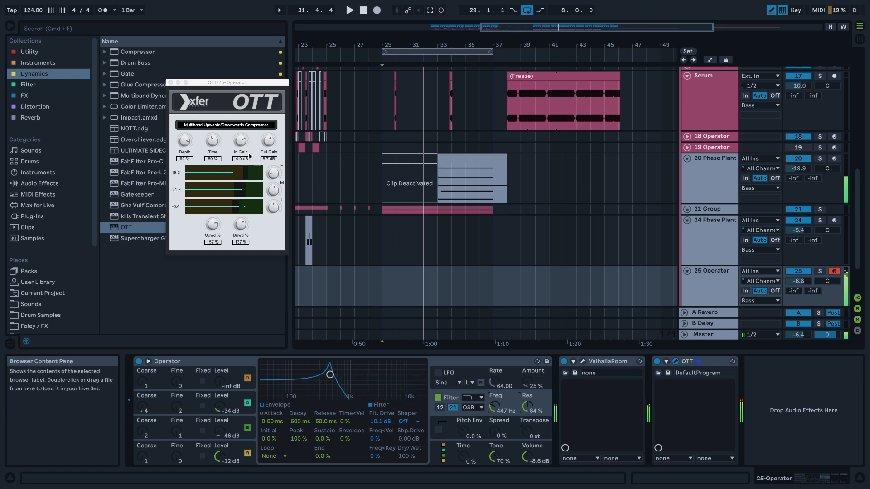
{"action": "left_click_drag", "start_coordinate": [210, 140], "coordinate": [204, 147]}
{"action": "left_click", "coordinate": [170, 83]}
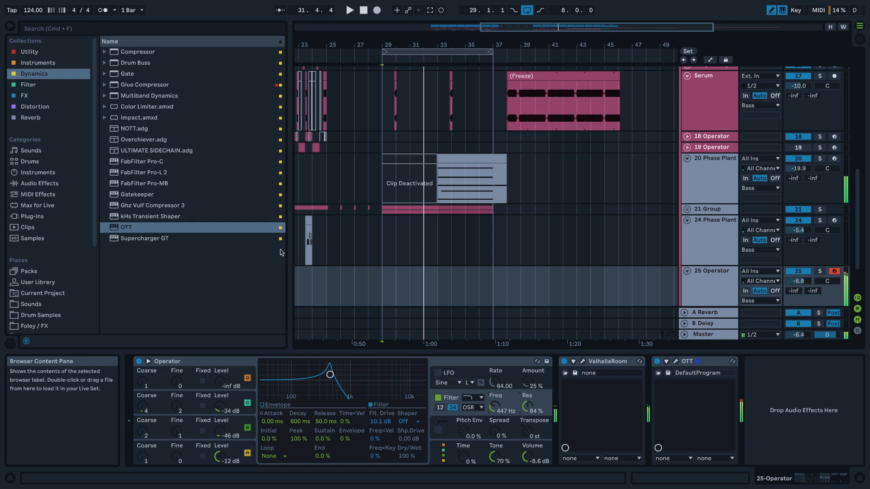
- Lower the 25 Operator track's volume to -9.8 dB and set its filter frequency to 1.06 kHz
{"action": "key", "text": "space"}
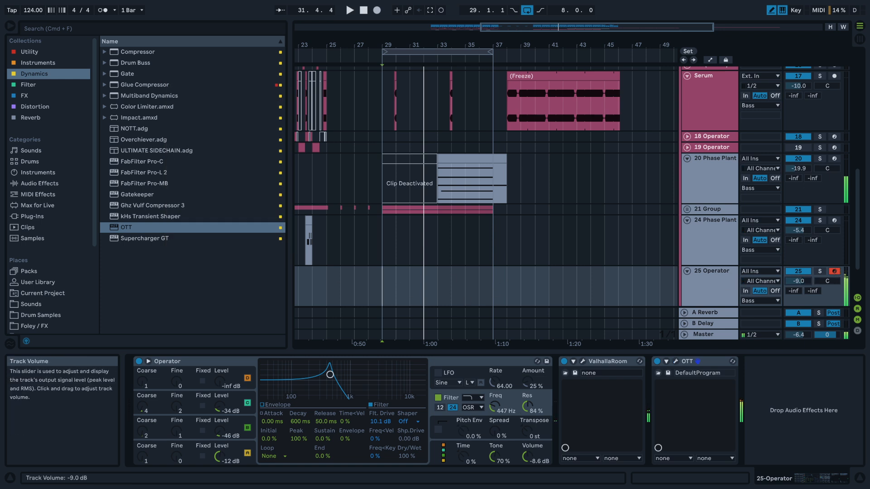
{"action": "mouse_move", "coordinate": [495, 406]}
{"action": "left_mouse_down"}
{"action": "mouse_move", "coordinate": [495, 443]}
{"action": "mouse_move", "coordinate": [495, 382]}
{"action": "mouse_move", "coordinate": [495, 394]}
{"action": "left_mouse_up"}
{"action": "key", "text": "space"}
{"action": "key", "text": "z"}
{"action": "key", "text": "space"}
{"action": "key", "text": "space"}
- Shorten ValhallaRoom's decay to 0.63 s and bring Operator's filter frequency down to 30.0 Hz against playback
{"action": "left_click", "coordinate": [582, 361]}
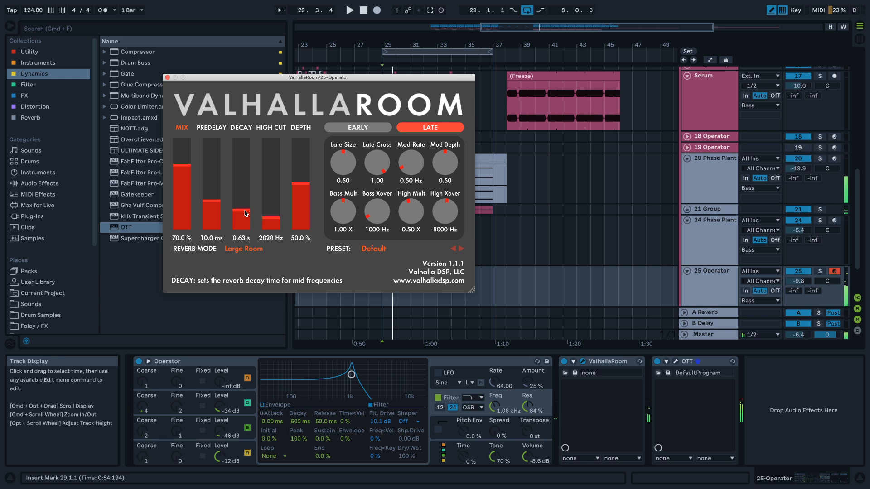
{"action": "key", "text": "space"}
{"action": "left_click_drag", "start_coordinate": [494, 406], "coordinate": [495, 440]}
{"action": "key", "text": "z"}
{"action": "key", "text": "z"}
{"action": "key", "text": "space"}
{"action": "left_click_drag", "start_coordinate": [308, 375], "coordinate": [329, 374]}
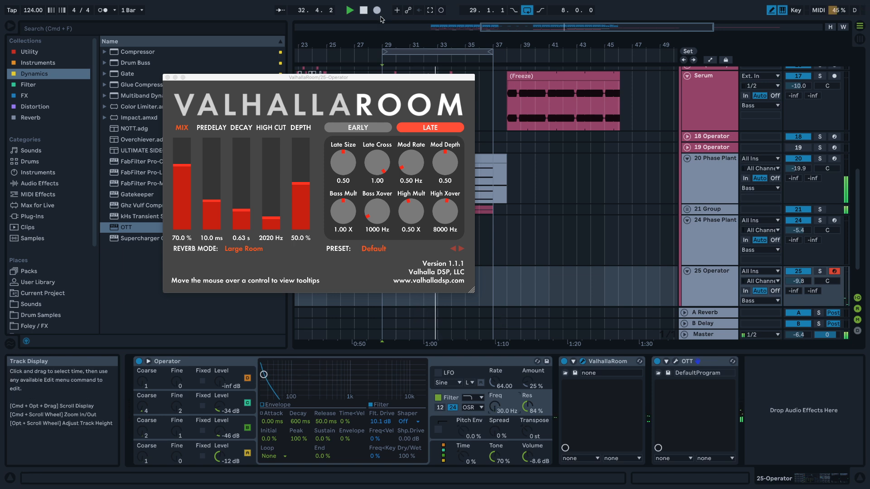
{"action": "left_click", "coordinate": [167, 78]}
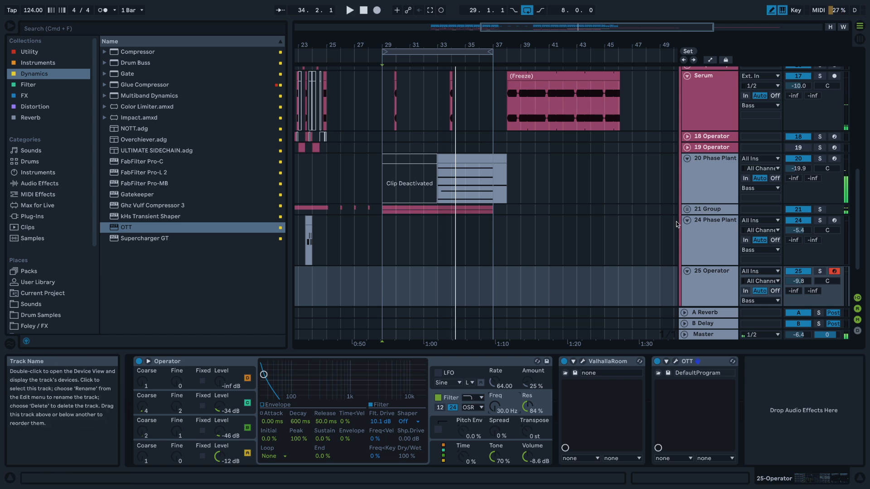
- Unfold the 21 Group and delete all clips on its 23 Operator track between bars 26 and 42
{"action": "left_click", "coordinate": [687, 210]}
{"action": "scroll", "coordinate": [766, 235], "scroll_direction": "down", "scroll_amount": 5}
{"action": "left_click", "coordinate": [803, 235]}
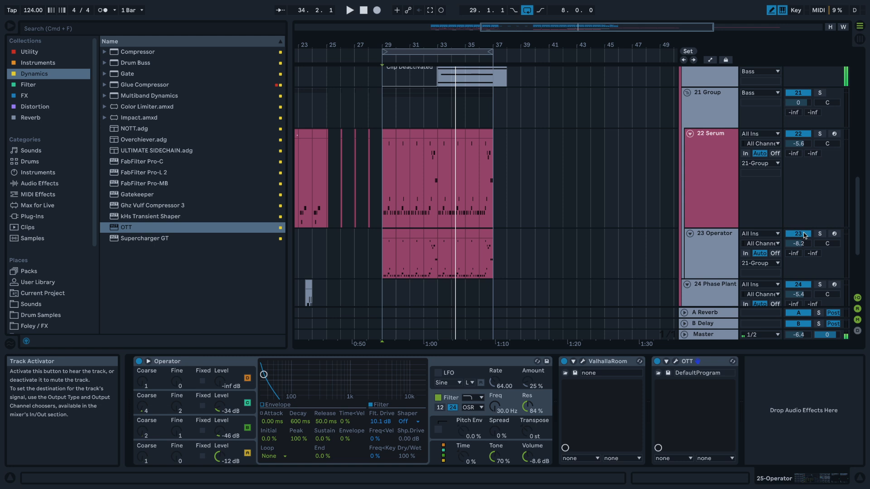
{"action": "left_click", "coordinate": [394, 134]}
{"action": "left_click", "coordinate": [484, 136], "text": "shift"}
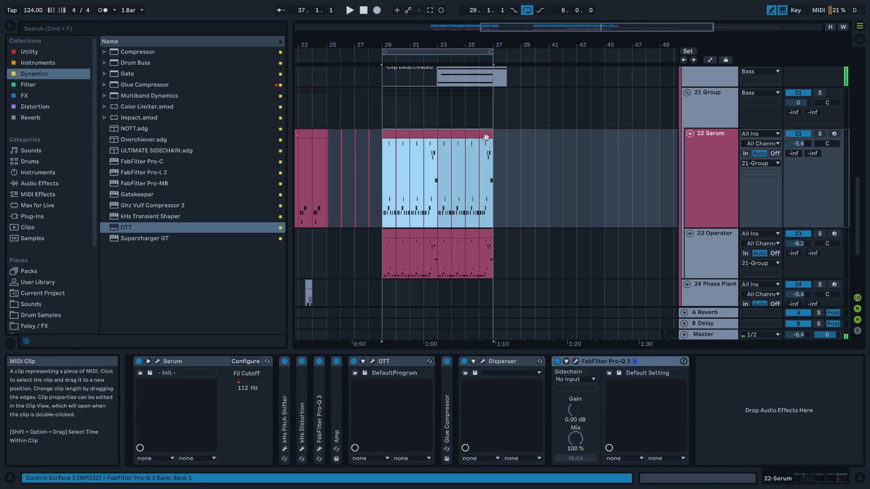
{"action": "left_click", "coordinate": [487, 263]}
{"action": "left_click", "coordinate": [502, 263]}
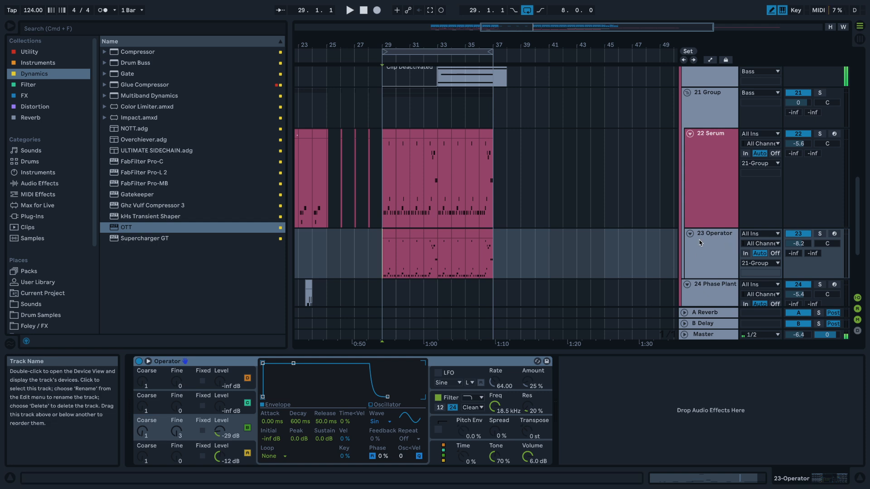
{"action": "left_click_drag", "start_coordinate": [562, 257], "coordinate": [340, 257]}
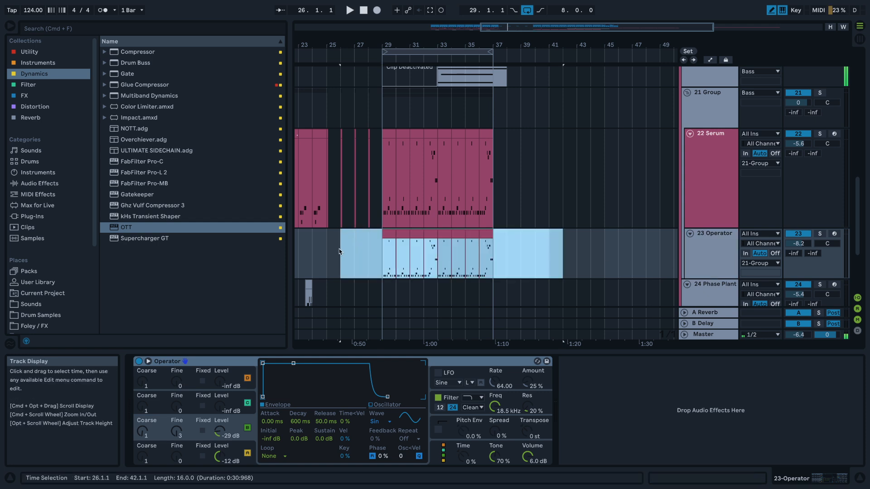
- Set the 23 Operator track's monitoring to In and its MIDI input to 22-Serum
{"action": "left_click", "coordinate": [745, 264]}
{"action": "left_click", "coordinate": [744, 256]}
{"action": "left_click", "coordinate": [744, 255]}
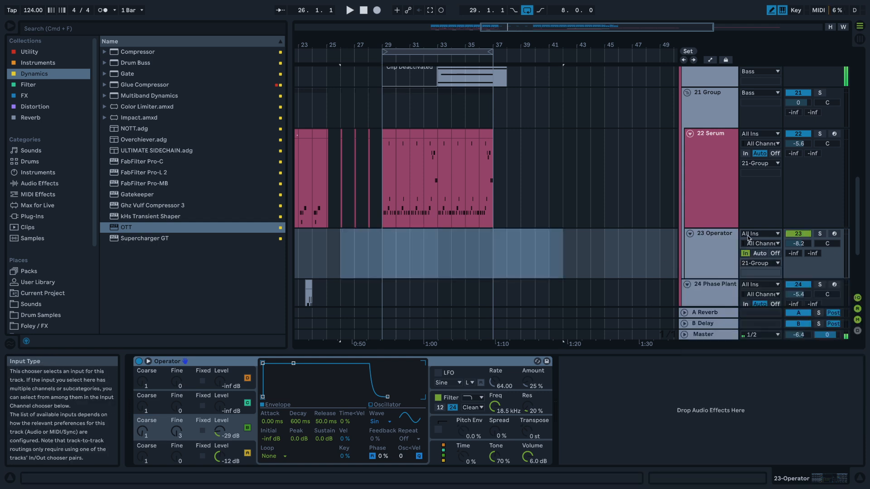
{"action": "left_click", "coordinate": [748, 235]}
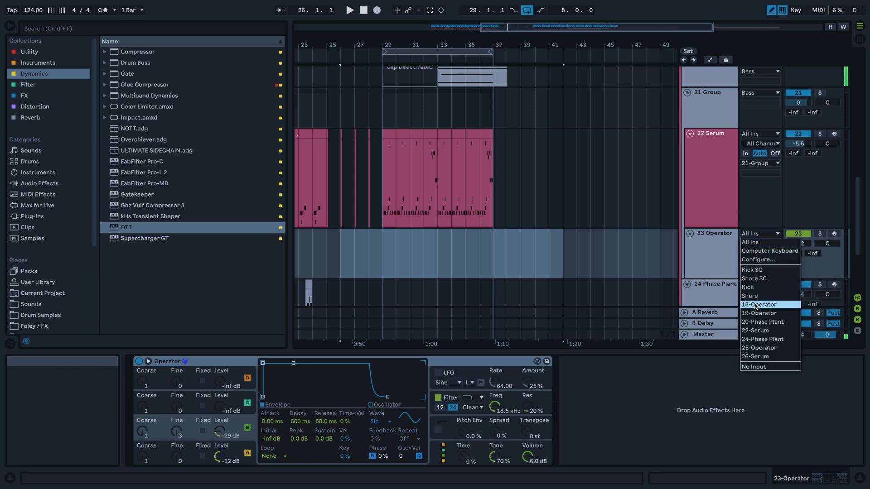
{"action": "left_click", "coordinate": [751, 332]}
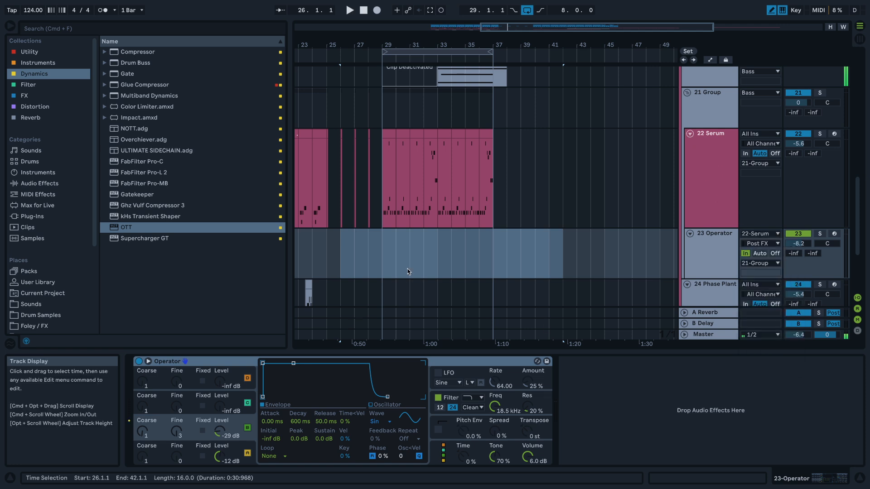
- Play the section from bar 29, audition 23 Operator in solo, and set its track volume to -8.8 dB
{"action": "key", "text": "space"}
{"action": "left_click", "coordinate": [382, 255]}
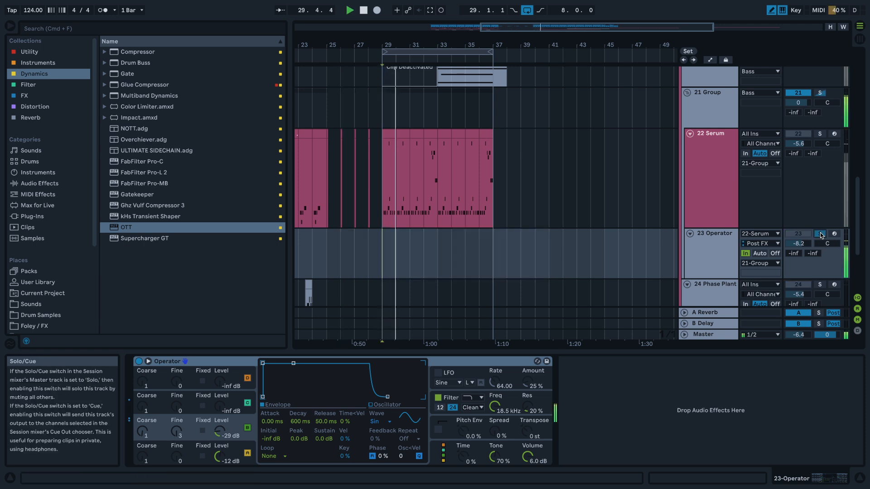
{"action": "key", "text": "space"}
{"action": "key", "text": "space"}
{"action": "scroll", "coordinate": [376, 252], "scroll_direction": "down", "scroll_amount": 5}
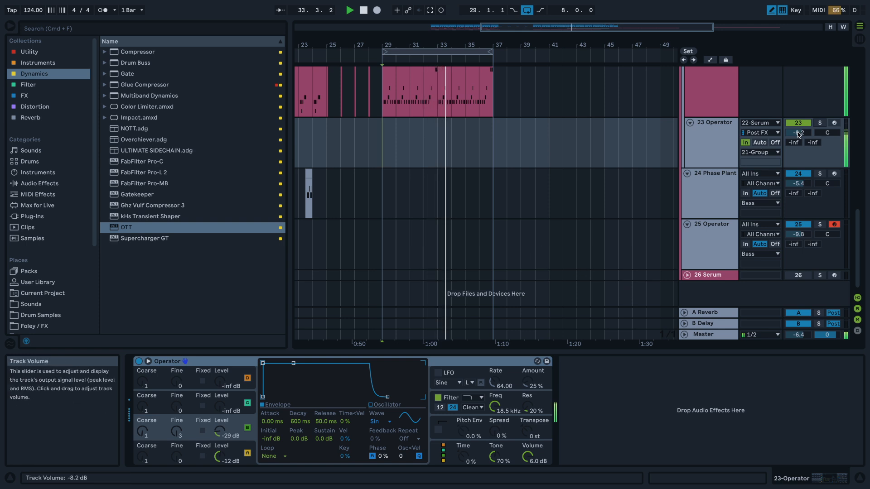
{"action": "key", "text": "space"}
- Create a one-bar MIDI clip at bar 29 on 25 Operator and examine the notes of the first 22 Serum clip
{"action": "double_click", "coordinate": [391, 262]}
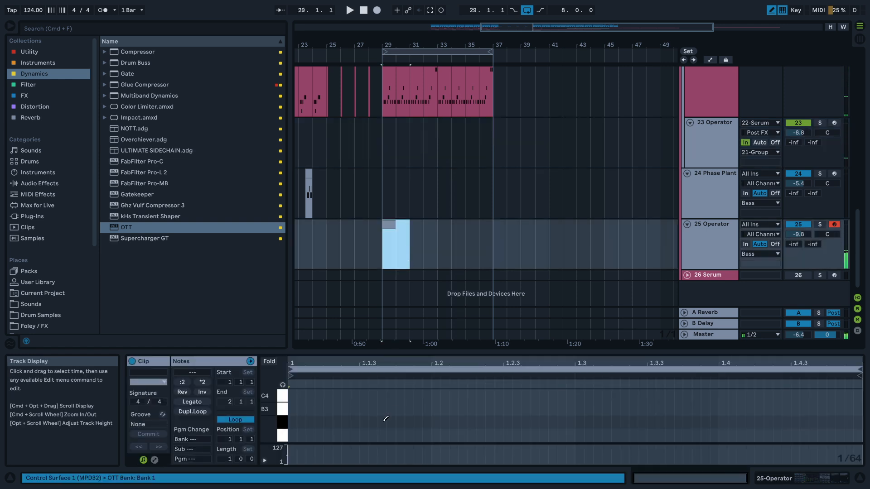
{"action": "scroll", "coordinate": [433, 151], "scroll_direction": "up", "scroll_amount": 1}
{"action": "scroll", "coordinate": [433, 151], "scroll_direction": "up", "scroll_amount": 5}
{"action": "left_click", "coordinate": [392, 144]}
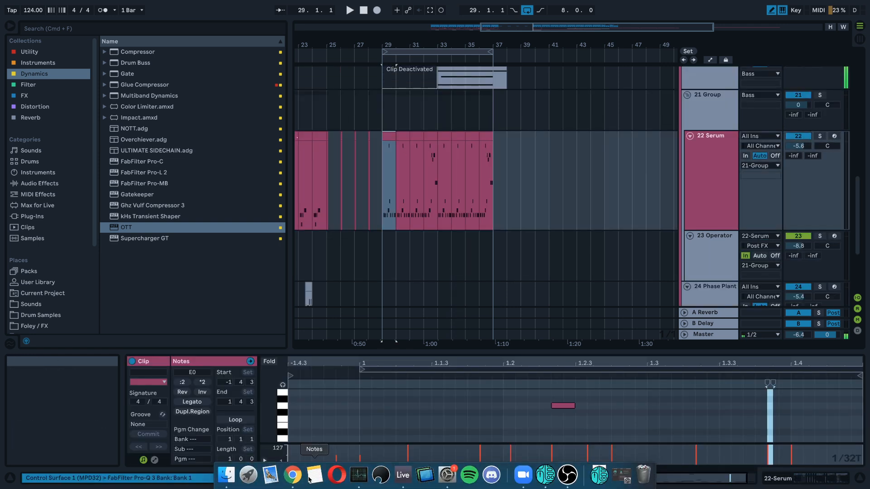
{"action": "scroll", "coordinate": [358, 396], "scroll_direction": "down", "scroll_amount": 5}
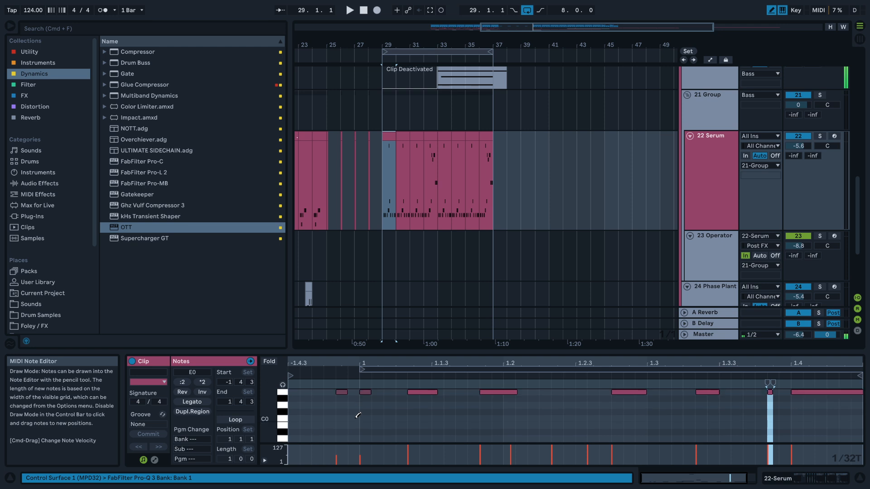
{"action": "scroll", "coordinate": [358, 415], "scroll_direction": "up", "scroll_amount": 1}
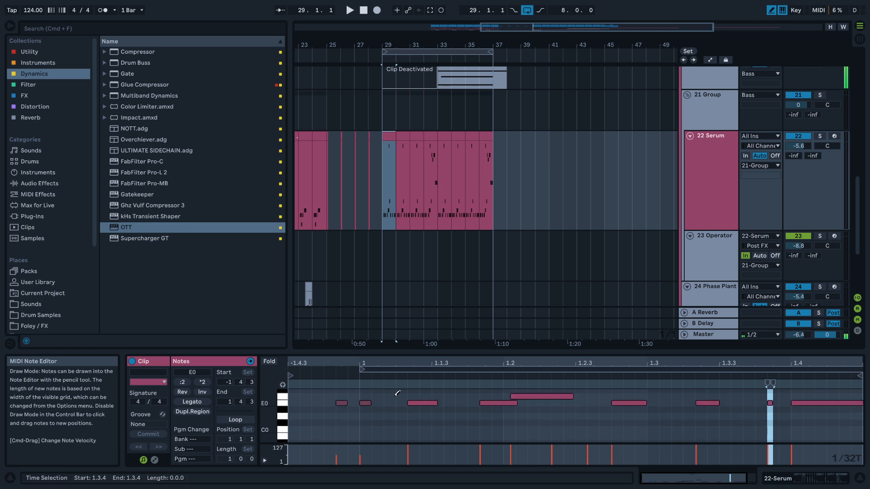
- Turn off Draw Mode and open the new clip on 25 Operator in the note editor
{"action": "scroll", "coordinate": [385, 252], "scroll_direction": "down", "scroll_amount": 5}
{"action": "key", "text": "b"}
{"action": "left_click", "coordinate": [388, 245]}
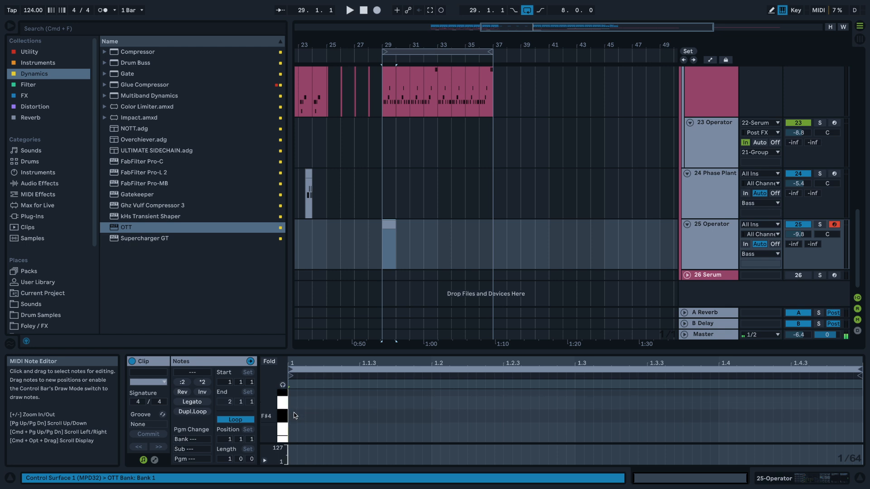
- Draw a note filling the whole bar in the new 25 Operator clip and lower it to E2
{"action": "left_click", "coordinate": [301, 432]}
{"action": "double_click", "coordinate": [294, 431]}
{"action": "left_click_drag", "start_coordinate": [297, 431], "coordinate": [863, 422]}
{"action": "key", "text": "shift+Down"}
- Draw a Filter Freq automation envelope on 25 Operator over bar 29, starting at 12.8 kHz and dipping mid-bar, and audition it
{"action": "key", "text": "shift+Tab"}
{"action": "key", "text": "a"}
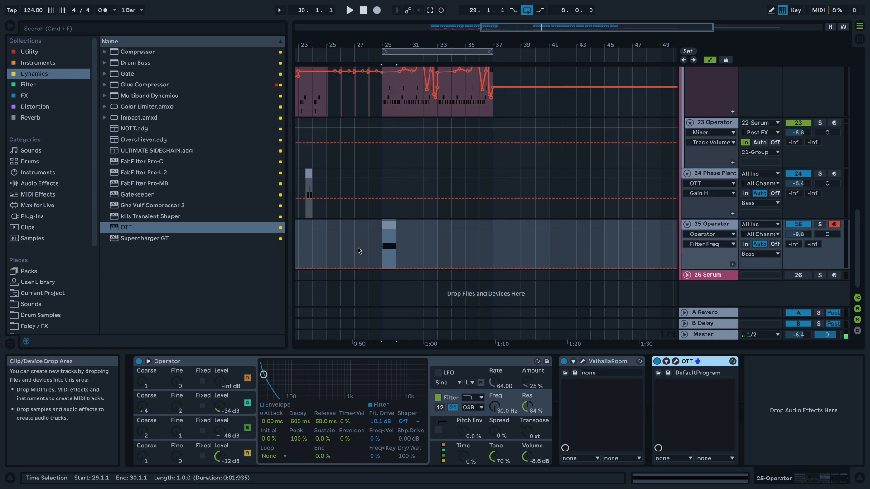
{"action": "scroll", "coordinate": [382, 268], "scroll_direction": "up", "scroll_amount": 5}
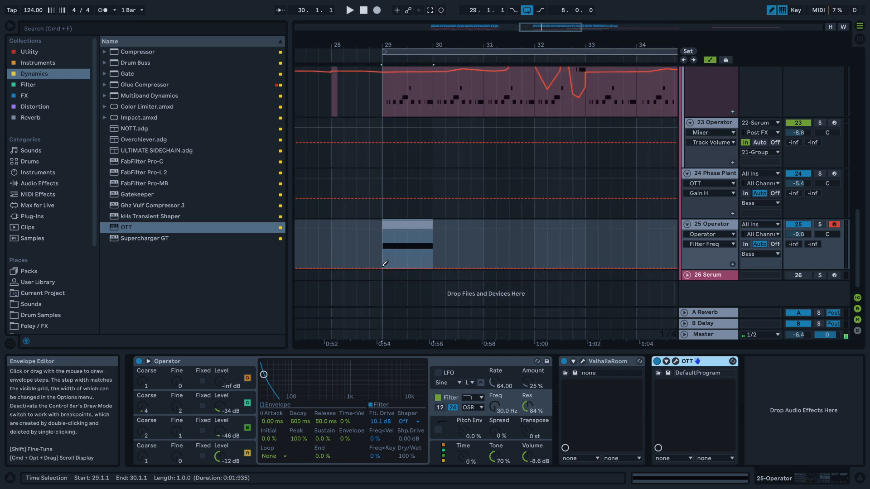
{"action": "left_click", "coordinate": [383, 268]}
{"action": "mouse_move", "coordinate": [390, 268]}
{"action": "left_mouse_down"}
{"action": "mouse_move", "coordinate": [367, 253]}
{"action": "mouse_move", "coordinate": [376, 261]}
{"action": "mouse_move", "coordinate": [402, 231]}
{"action": "mouse_move", "coordinate": [402, 268]}
{"action": "left_mouse_up"}
{"action": "left_click", "coordinate": [433, 253]}
{"action": "key", "text": "space"}
{"action": "key", "text": "space"}
{"action": "key", "text": "space"}
{"action": "mouse_move", "coordinate": [390, 253]}
{"action": "left_mouse_down"}
{"action": "mouse_move", "coordinate": [376, 247]}
{"action": "mouse_move", "coordinate": [377, 270]}
{"action": "mouse_move", "coordinate": [382, 233]}
{"action": "left_mouse_up"}
{"action": "key", "text": "space"}
{"action": "key", "text": "space"}
{"action": "key", "text": "space"}
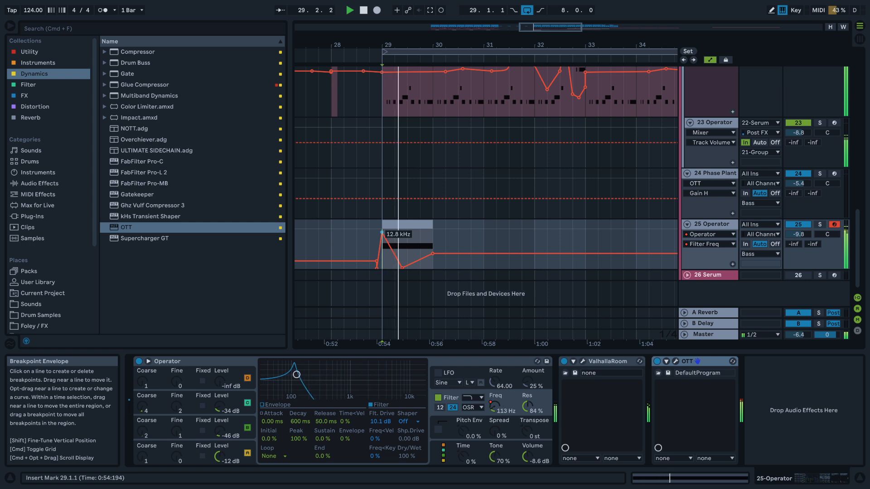
- Transpose the full-bar note in the bar 29 clip by octaves while auditioning, settling on E1
{"action": "double_click", "coordinate": [394, 224]}
{"action": "left_click", "coordinate": [412, 424]}
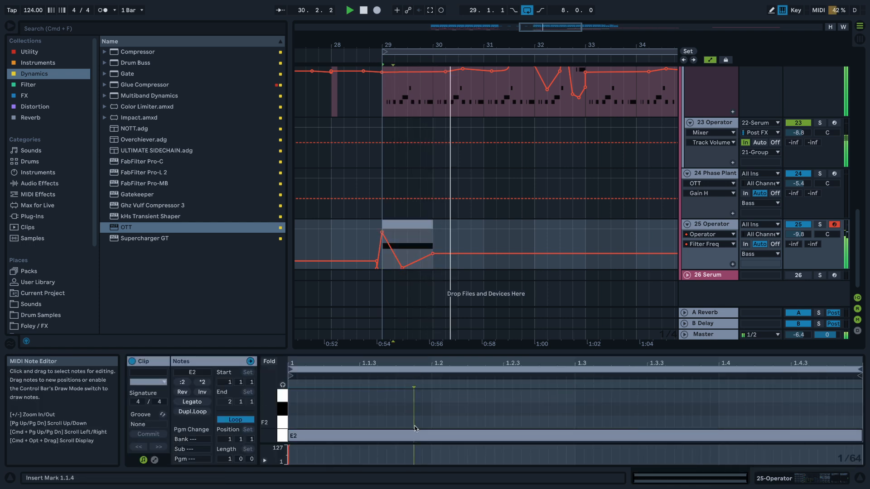
{"action": "key", "text": "super+a"}
{"action": "key", "text": "space"}
{"action": "key", "text": "shift+Up"}
{"action": "key", "text": "shift+Up"}
{"action": "key", "text": "space"}
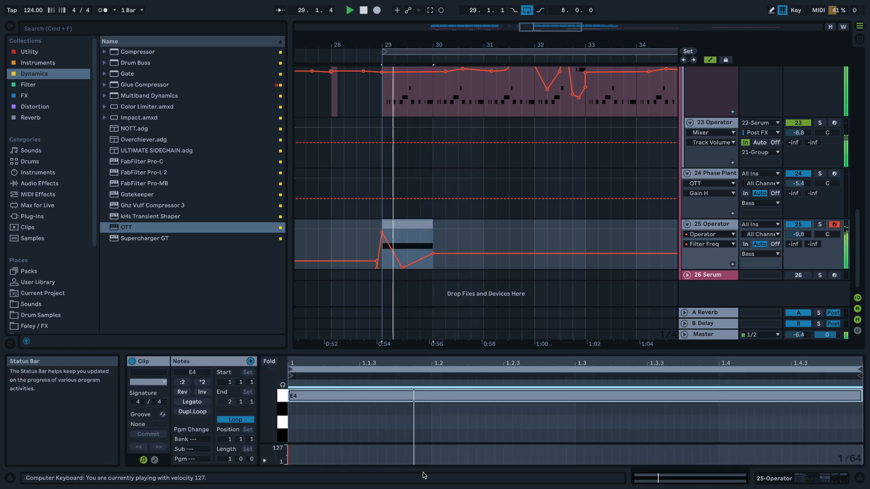
{"action": "key", "text": "shift+Down"}
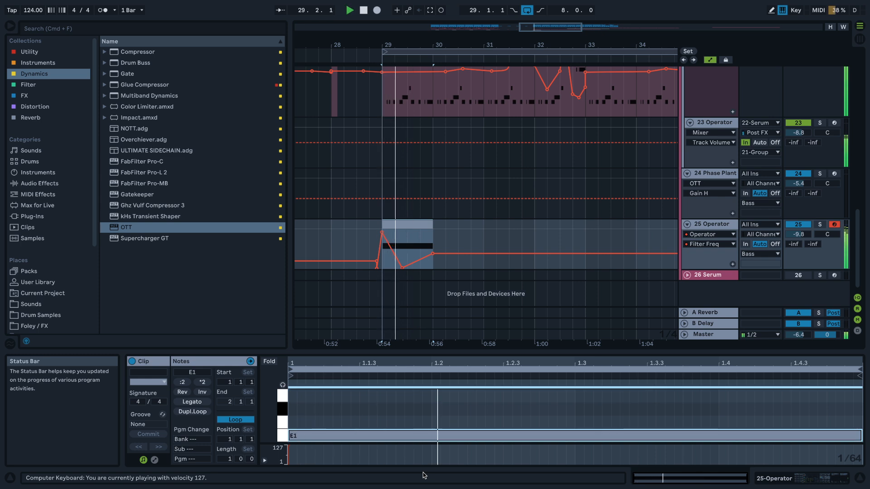
- Reshape the Filter Freq envelope in bar 29 into several quick peaks and dips, ending at about 399 Hz at bar 30
{"action": "left_click", "coordinate": [368, 229]}
{"action": "left_click_drag", "start_coordinate": [384, 237], "coordinate": [420, 261]}
{"action": "key", "text": "space"}
{"action": "key", "text": "space"}
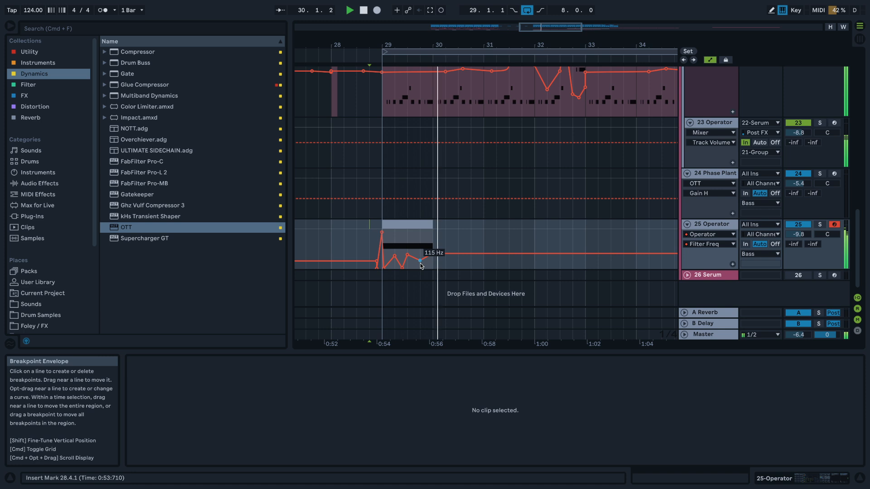
{"action": "key", "text": "space"}
{"action": "mouse_move", "coordinate": [434, 255]}
{"action": "left_mouse_down"}
{"action": "mouse_move", "coordinate": [434, 245]}
{"action": "mouse_move", "coordinate": [432, 253]}
{"action": "left_mouse_up"}
{"action": "key", "text": "space"}
{"action": "key", "text": "space"}
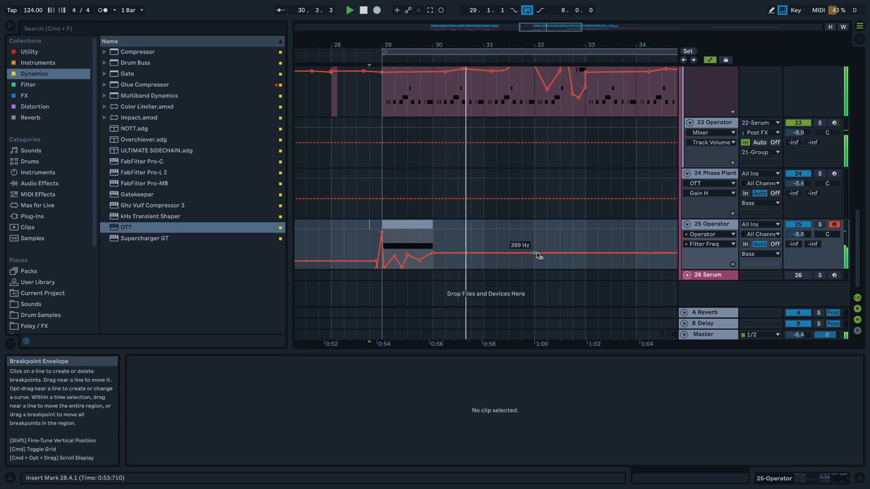
- Open ValhallaRoom on 25 Operator, set its decay to 3.84 s, and move its window clear of the arrangement
{"action": "double_click", "coordinate": [723, 225]}
{"action": "key", "text": "space"}
{"action": "key", "text": "space"}
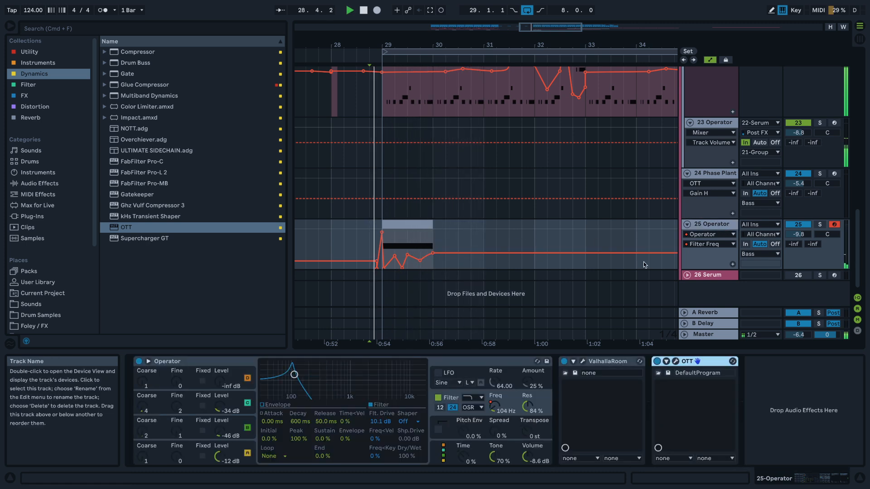
{"action": "left_click", "coordinate": [583, 362]}
{"action": "left_click_drag", "start_coordinate": [241, 209], "coordinate": [243, 194]}
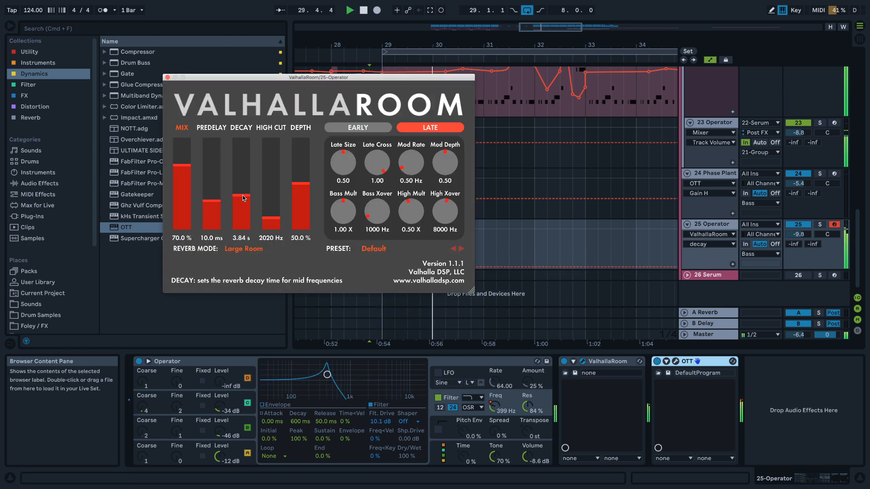
{"action": "left_click_drag", "start_coordinate": [272, 77], "coordinate": [116, 61]}
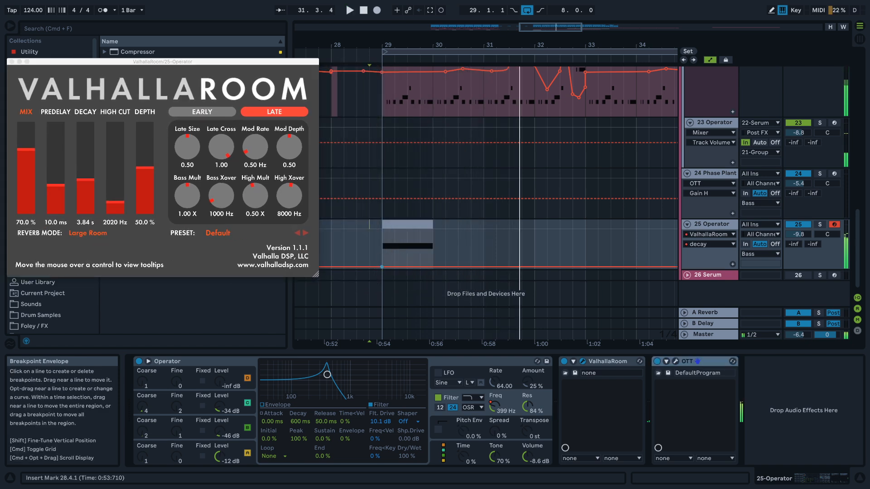
- Automate the ValhallaRoom decay over bar 29 from about 0.02 up to 0.13 near the clip's end, and audition it
{"action": "left_click_drag", "start_coordinate": [395, 268], "coordinate": [394, 268]}
{"action": "key", "text": "space"}
{"action": "key", "text": "space"}
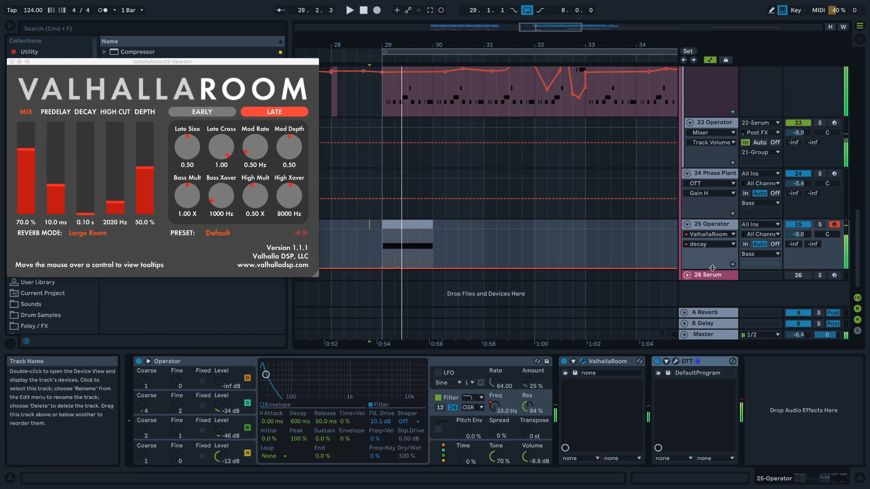
{"action": "left_click", "coordinate": [715, 260]}
{"action": "key", "text": "alt+plus"}
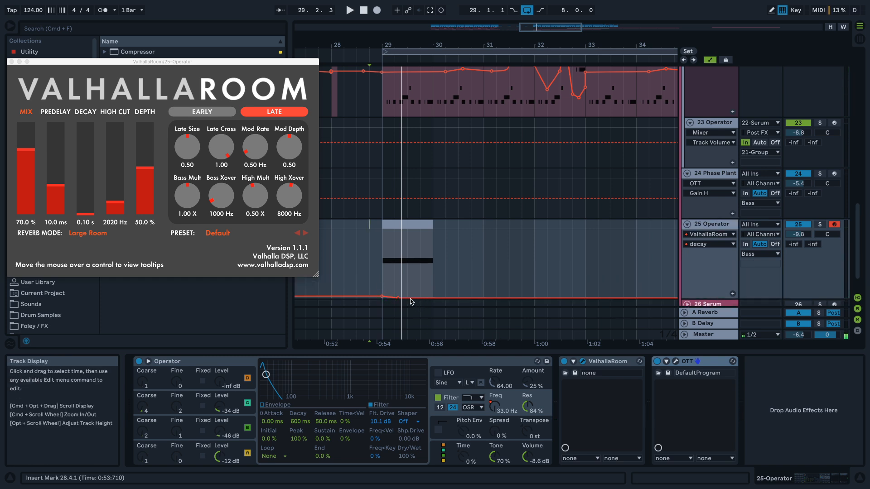
{"action": "left_click", "coordinate": [387, 290]}
{"action": "key", "text": "space"}
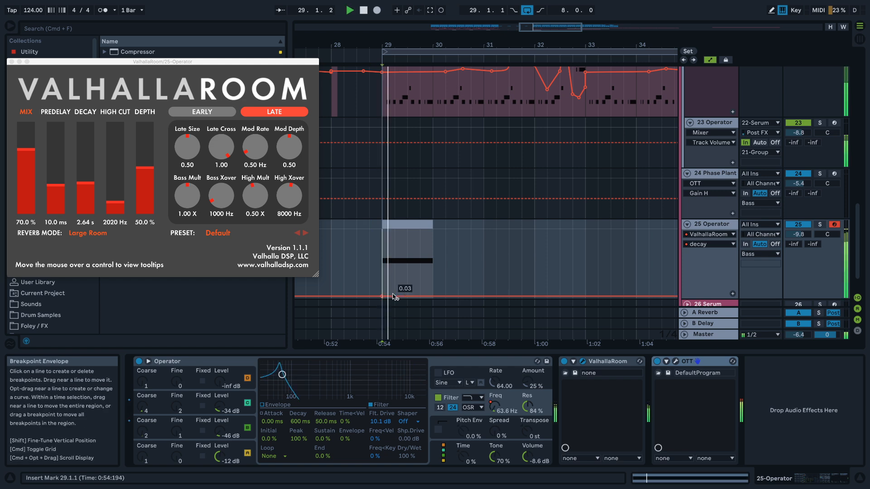
{"action": "left_click", "coordinate": [412, 297]}
{"action": "mouse_move", "coordinate": [427, 296]}
{"action": "left_mouse_down"}
{"action": "mouse_move", "coordinate": [432, 280]}
{"action": "mouse_move", "coordinate": [427, 289]}
{"action": "left_mouse_up"}
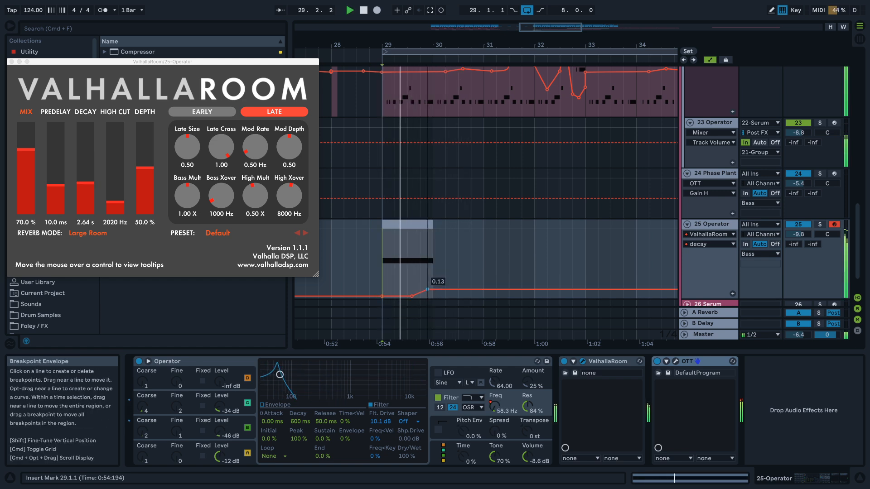
{"action": "key", "text": "space"}
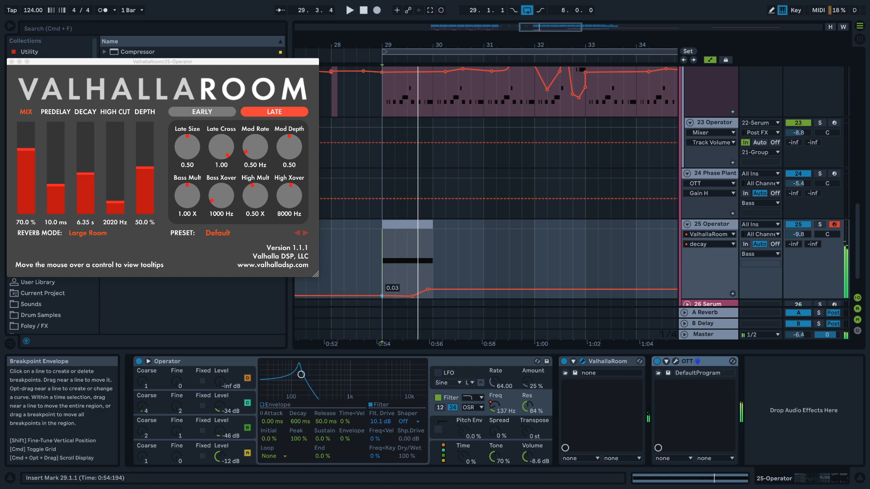
{"action": "key", "text": "space"}
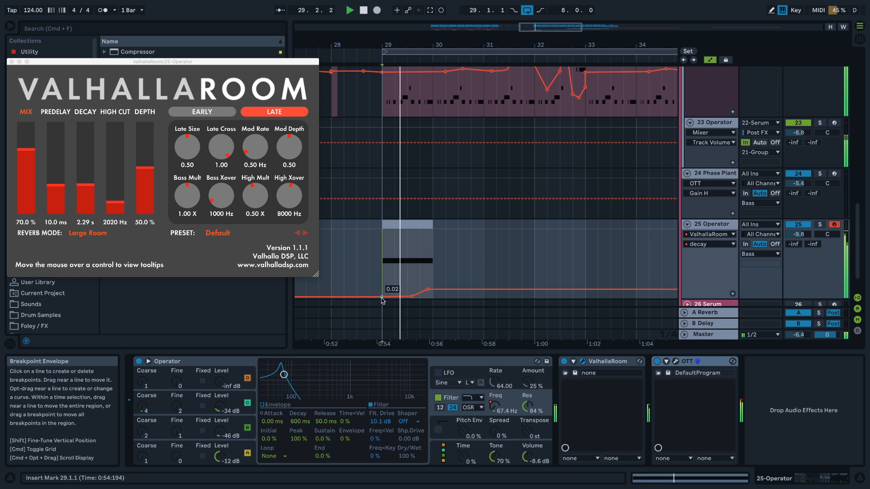
{"action": "scroll", "coordinate": [392, 273], "scroll_direction": "down", "scroll_amount": 1}
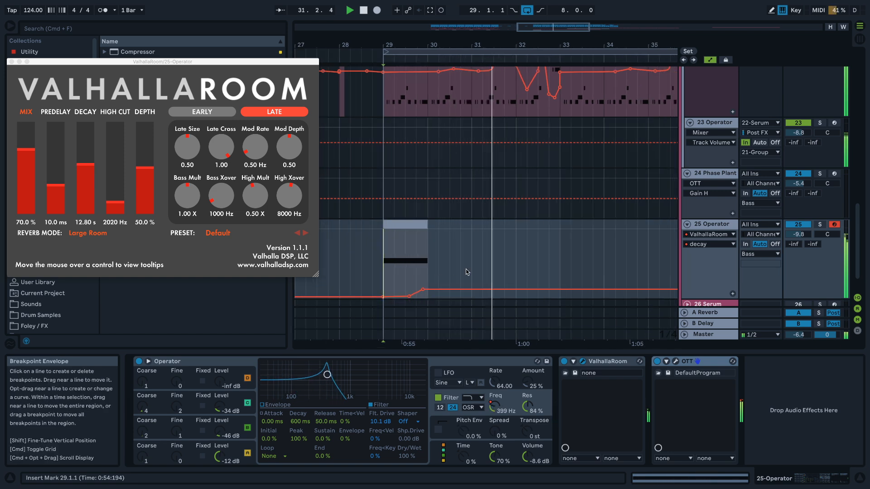
- Hide the automation and insert a half-bar MIDI clip at bar 31 on 25 Operator
{"action": "key", "text": "a"}
{"action": "key", "text": "space"}
{"action": "left_click_drag", "start_coordinate": [472, 235], "coordinate": [483, 231]}
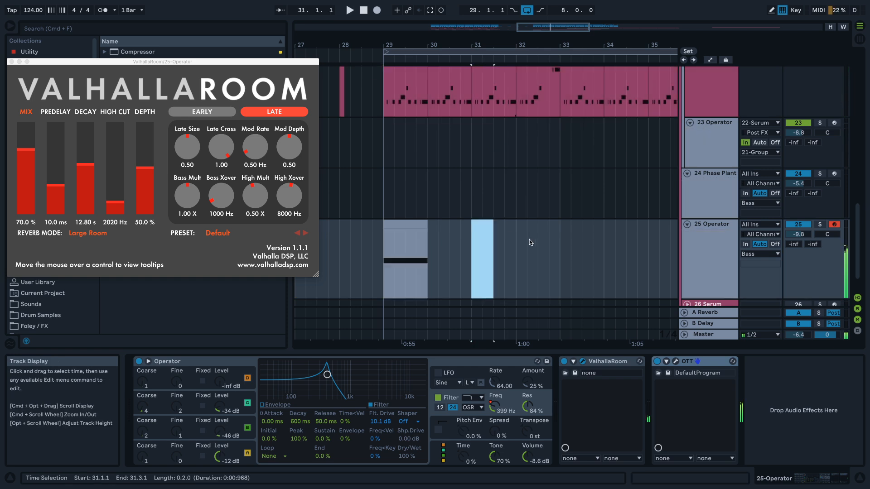
{"action": "key", "text": "super+shift+m"}
- Write notes in the half-bar clip: E3 at the start, short higher notes up to E4, and a lengthened B3
{"action": "double_click", "coordinate": [292, 424]}
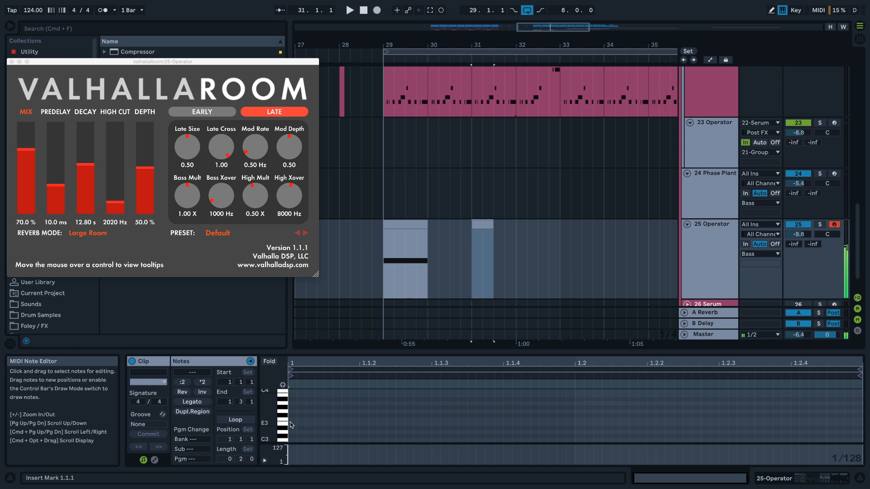
{"action": "left_click_drag", "start_coordinate": [297, 424], "coordinate": [423, 423]}
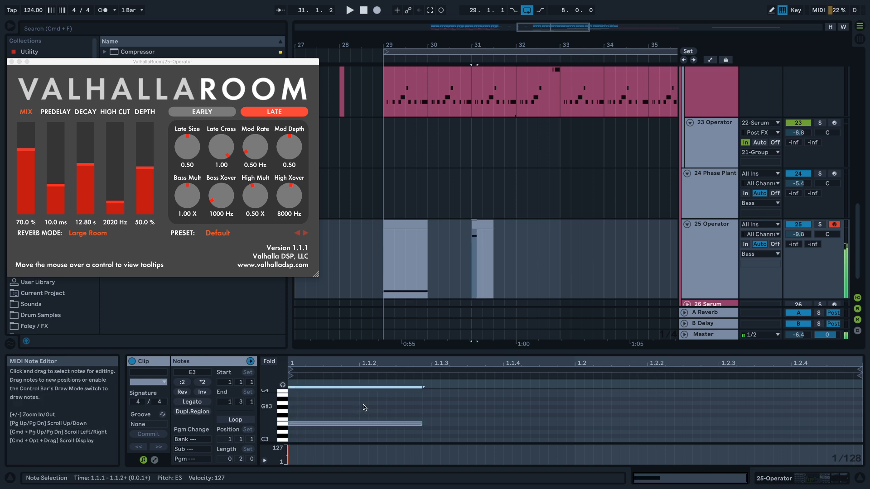
{"action": "double_click", "coordinate": [360, 412]}
{"action": "left_click_drag", "start_coordinate": [366, 412], "coordinate": [381, 412]}
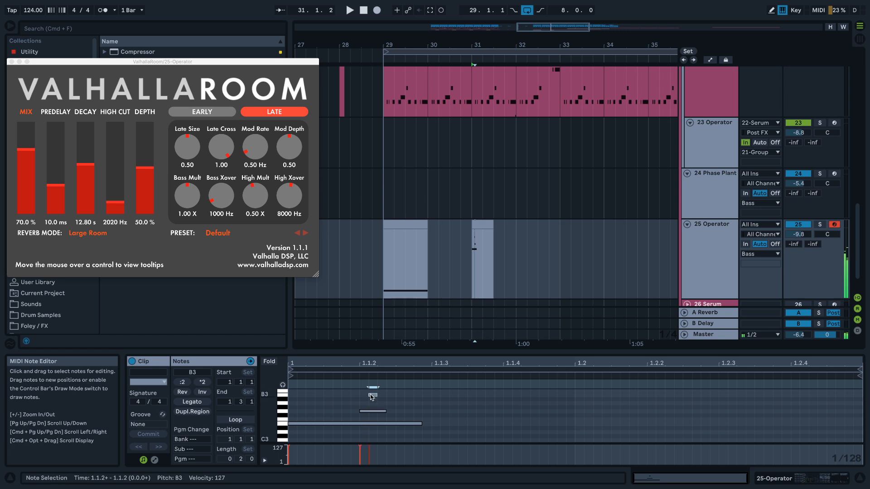
{"action": "scroll", "coordinate": [371, 397], "scroll_direction": "up", "scroll_amount": 1}
{"action": "double_click", "coordinate": [372, 392]}
{"action": "scroll", "coordinate": [375, 397], "scroll_direction": "up", "scroll_amount": 1}
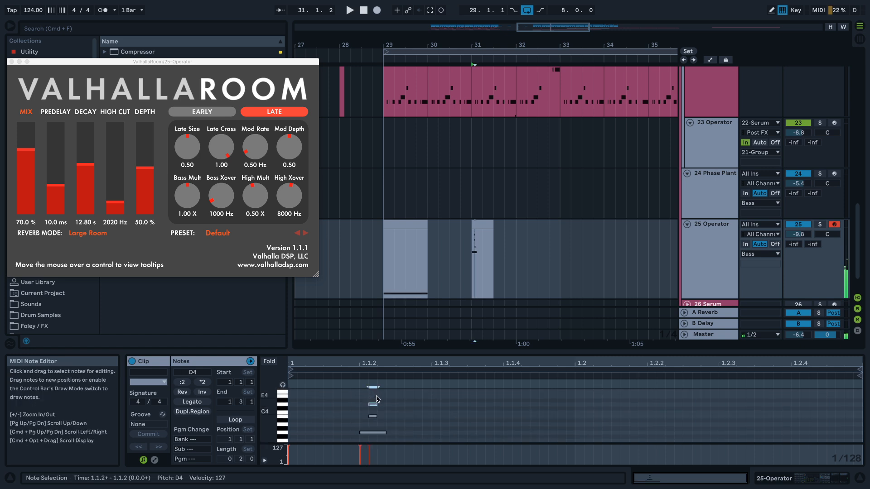
{"action": "double_click", "coordinate": [380, 398]}
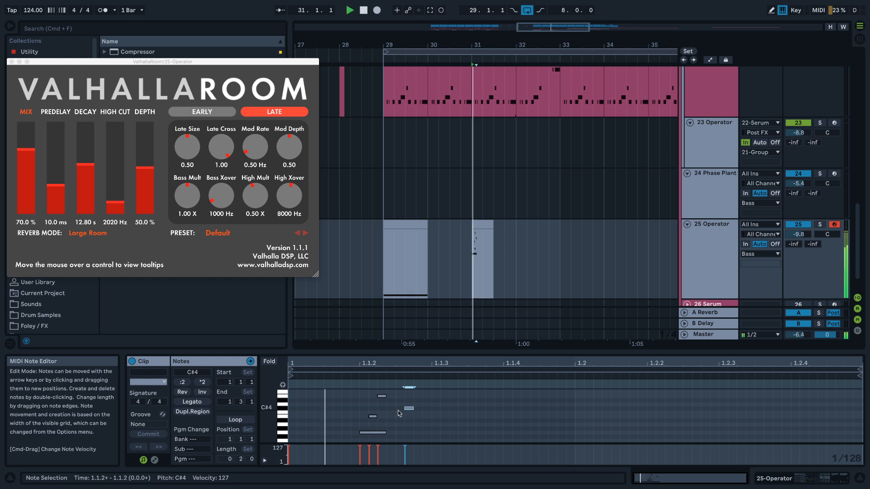
{"action": "key", "text": "space"}
{"action": "left_click_drag", "start_coordinate": [408, 410], "coordinate": [539, 424]}
{"action": "key", "text": "space"}
- Try a ValhallaRoom decay automation spike to 0.71 just after the start of bar 31 and audition it
{"action": "left_click", "coordinate": [472, 268]}
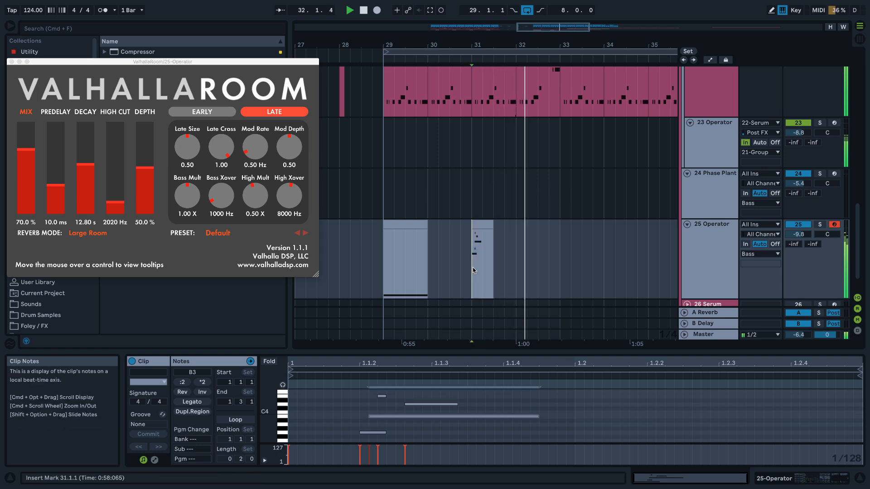
{"action": "key", "text": "space"}
{"action": "key", "text": "a"}
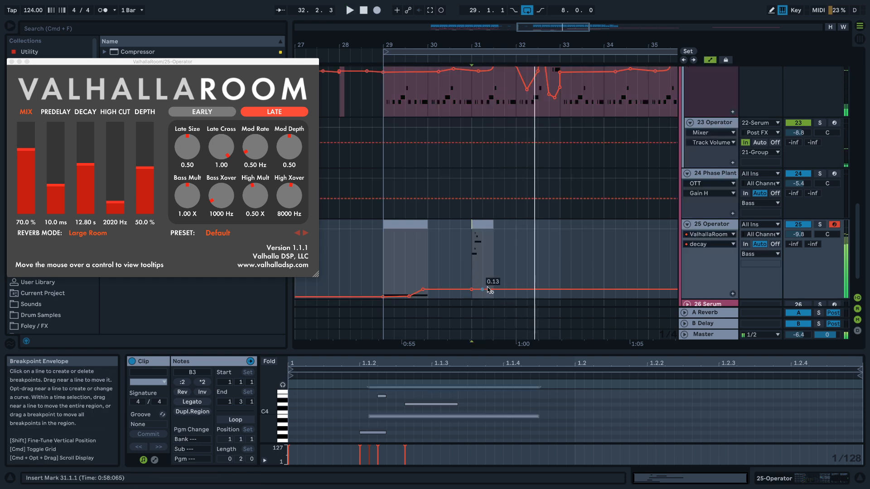
{"action": "key", "text": "space"}
{"action": "left_click_drag", "start_coordinate": [476, 289], "coordinate": [476, 249]}
{"action": "key", "text": "space"}
{"action": "key", "text": "space"}
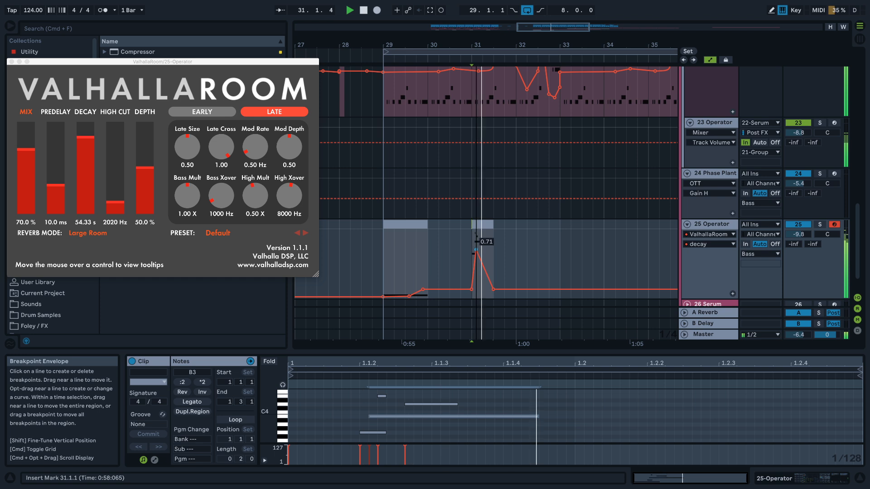
{"action": "key", "text": "space"}
{"action": "left_click", "coordinate": [477, 250]}
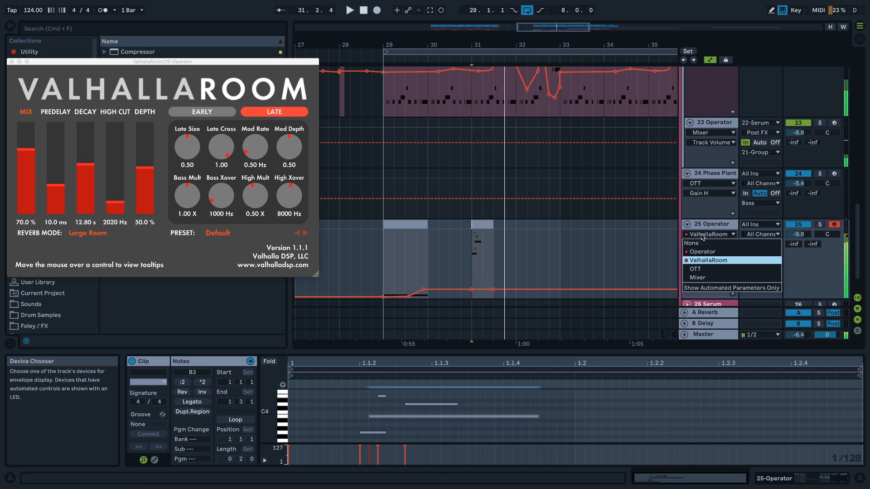
- Shape 25 Operator's Filter Freq automation over the bar 31 clip with a sharp peak dropping to 40.7 Hz, and audition it
{"action": "left_click", "coordinate": [703, 249]}
{"action": "key", "text": "space"}
{"action": "left_click_drag", "start_coordinate": [472, 270], "coordinate": [481, 292]}
{"action": "key", "text": "space"}
{"action": "key", "text": "space"}
{"action": "key", "text": "space"}
{"action": "key", "text": "space"}
{"action": "key", "text": "space"}
{"action": "key", "text": "space"}
{"action": "key", "text": "space"}
{"action": "key", "text": "space"}
{"action": "key", "text": "space"}
{"action": "key", "text": "space"}
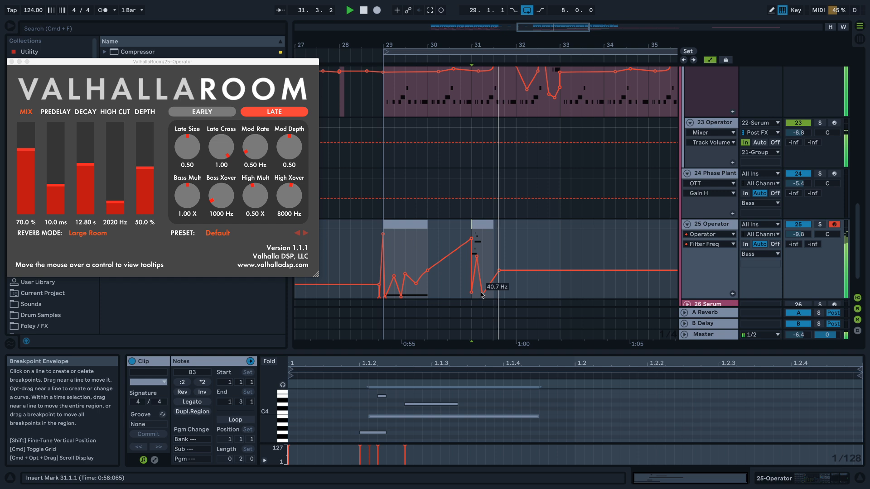
{"action": "key", "text": "space"}
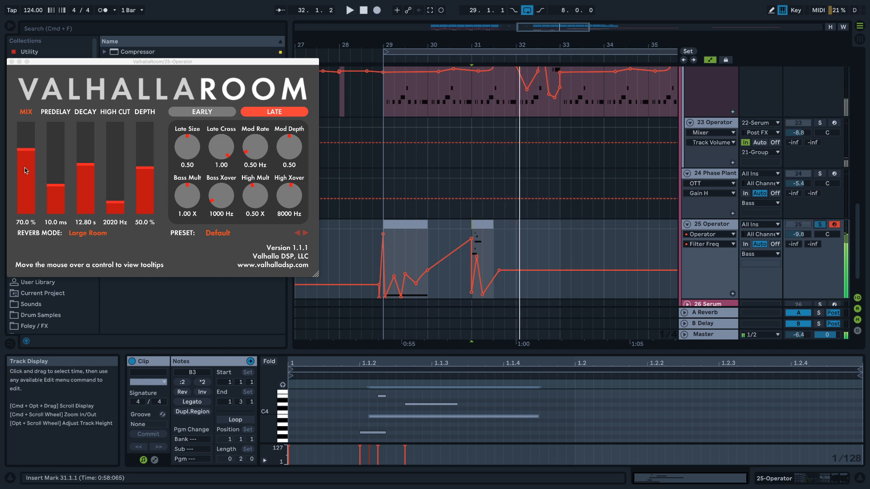
- Lower the ValhallaRoom decay on 25 Operator to 1.99 s
{"action": "left_click_drag", "start_coordinate": [86, 181], "coordinate": [95, 277]}
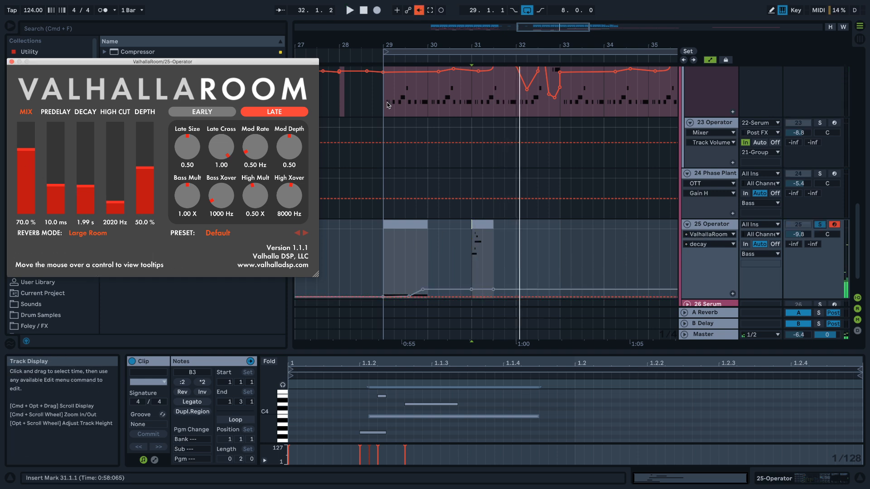
- With automation re-enabled, lower the ValhallaRoom decay envelope from bar 31 and unsolo the 25 Operator track
{"action": "key", "text": "space"}
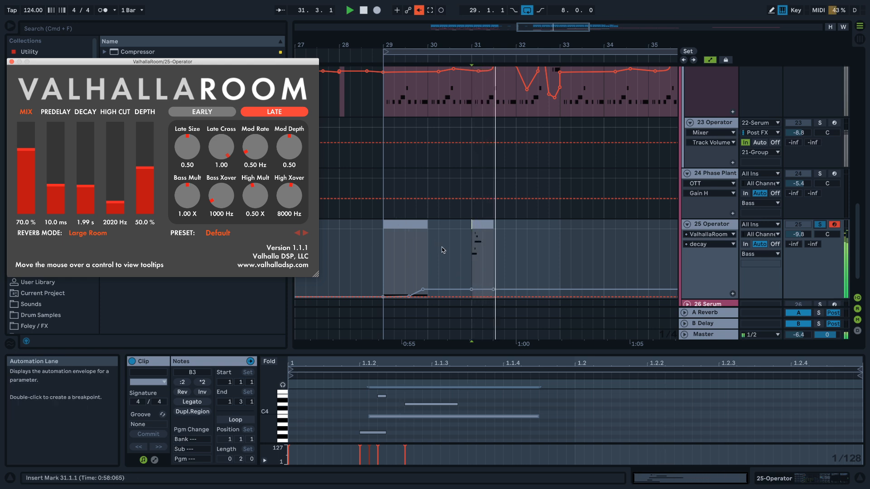
{"action": "left_click", "coordinate": [419, 10]}
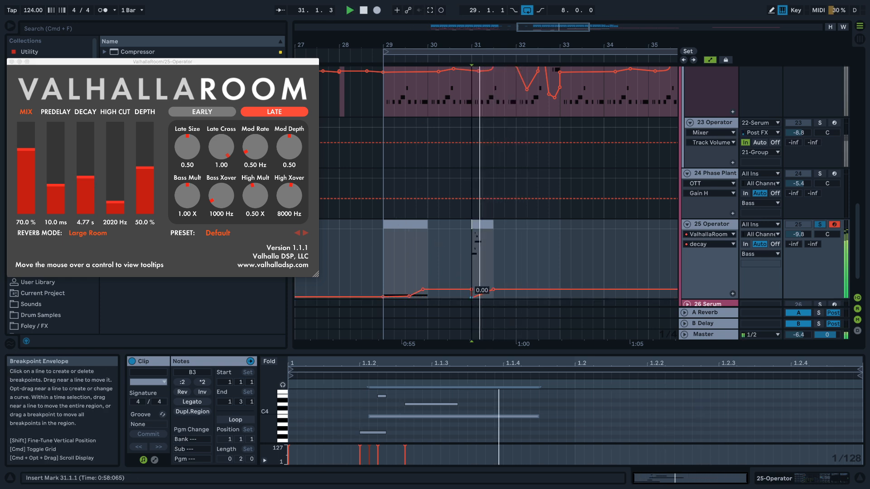
{"action": "left_click_drag", "start_coordinate": [492, 293], "coordinate": [504, 297]}
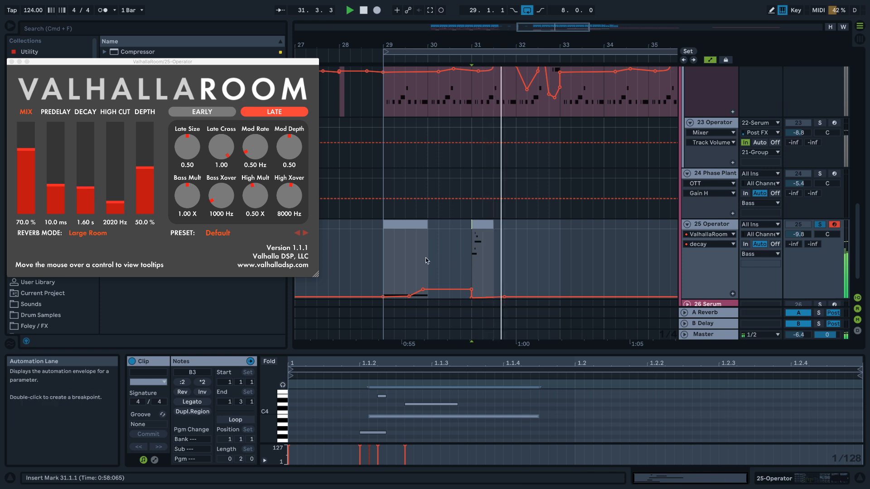
{"action": "left_click", "coordinate": [820, 225]}
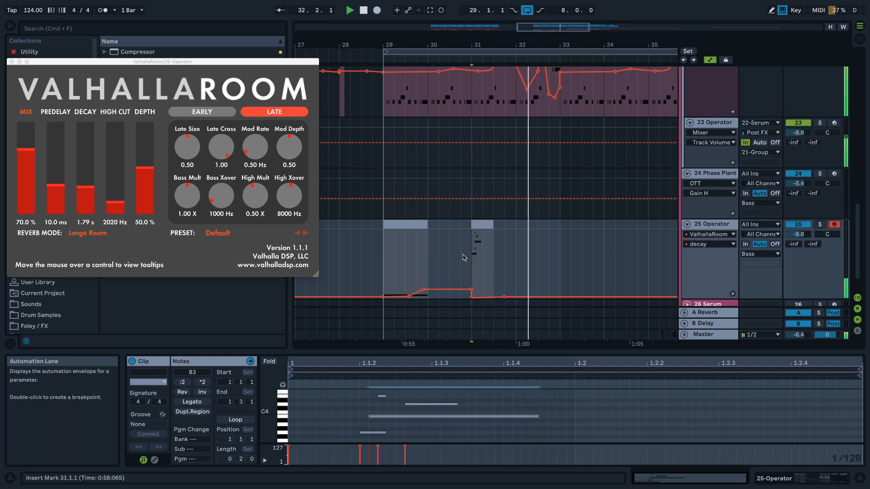
{"action": "key", "text": "space"}
- Transpose the long B3 note starting after 1.1.2 in the bar 31 clip to E3, auditioning other pitches during playback
{"action": "left_click", "coordinate": [419, 417]}
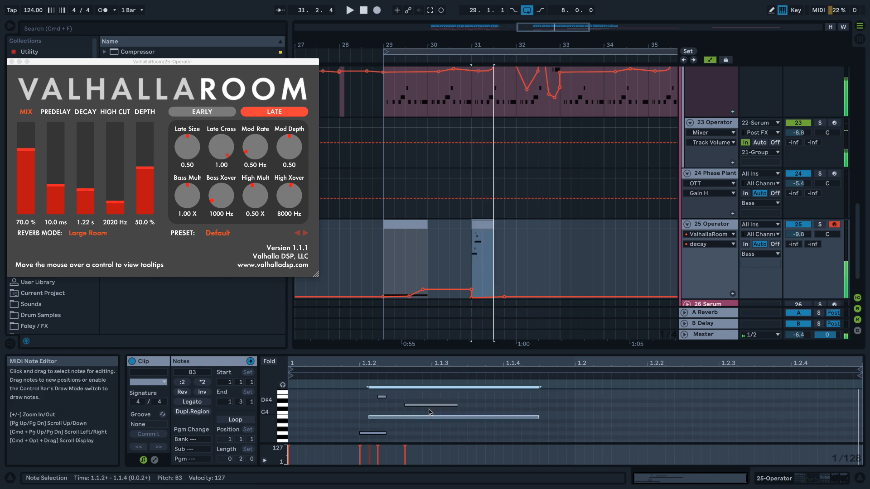
{"action": "left_click_drag", "start_coordinate": [418, 418], "coordinate": [422, 435]}
{"action": "key", "text": "space"}
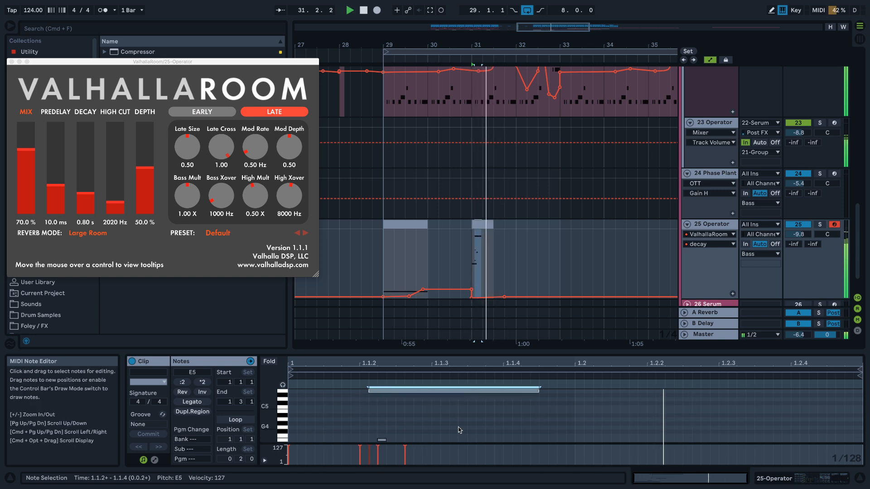
{"action": "key", "text": "Down"}
{"action": "key", "text": "Down"}
{"action": "key", "text": "Down"}
{"action": "key", "text": "Down"}
{"action": "key", "text": "Down"}
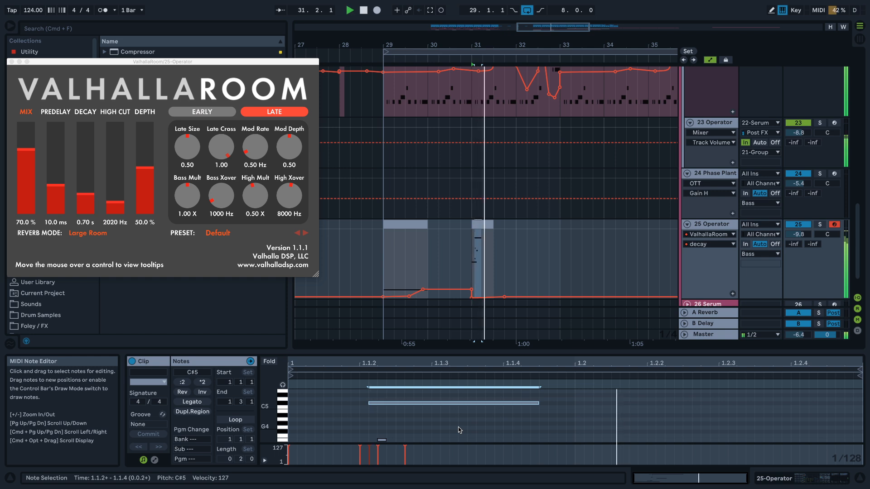
{"action": "key", "text": "Down"}
{"action": "key", "text": "Down"}
{"action": "key", "text": "Down"}
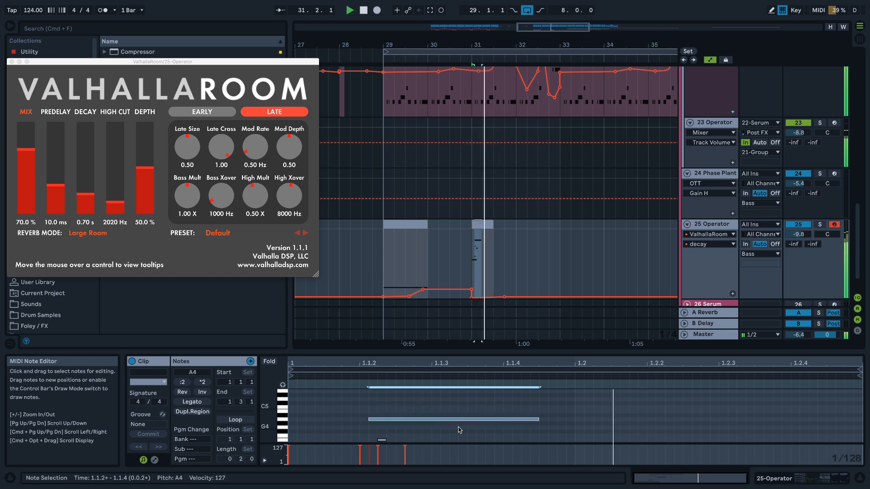
{"action": "key", "text": "Down"}
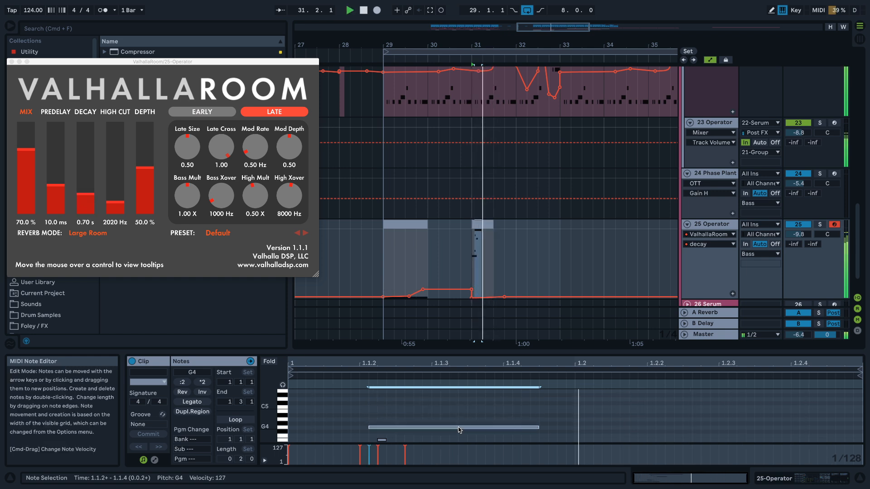
{"action": "left_click", "coordinate": [457, 255]}
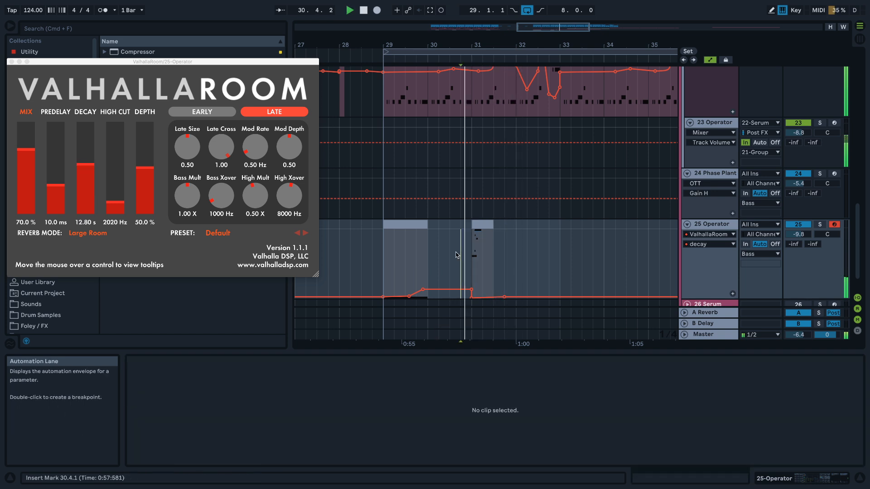
{"action": "left_click", "coordinate": [478, 233]}
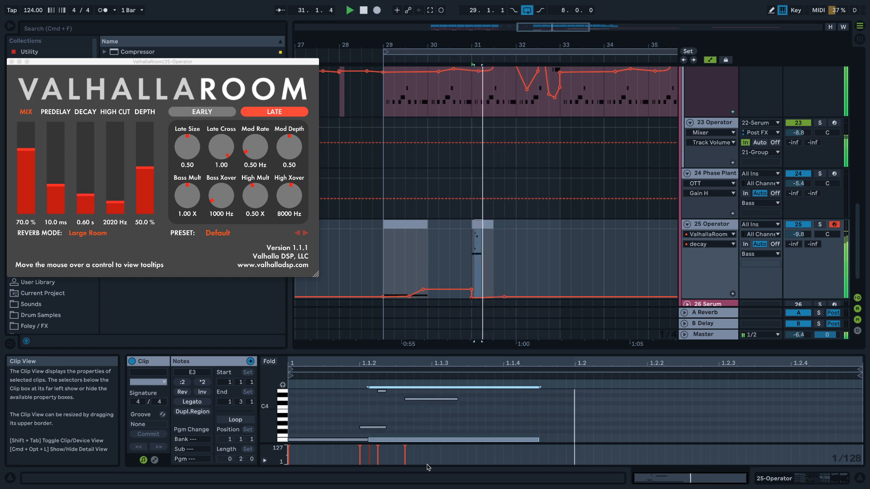
- Enlarge the note editor and delete the long E3 note that ends at 1.1.4
{"action": "key", "text": "space"}
{"action": "scroll", "coordinate": [434, 399], "scroll_direction": "up", "scroll_amount": 3}
{"action": "left_click_drag", "start_coordinate": [422, 352], "coordinate": [433, 148]}
{"action": "scroll", "coordinate": [431, 227], "scroll_direction": "up", "scroll_amount": 5}
{"action": "scroll", "coordinate": [431, 254], "scroll_direction": "down", "scroll_amount": 1}
{"action": "scroll", "coordinate": [431, 255], "scroll_direction": "down", "scroll_amount": 2}
{"action": "double_click", "coordinate": [383, 415]}
{"action": "left_click_drag", "start_coordinate": [388, 405], "coordinate": [379, 429]}
{"action": "key", "text": "Delete"}
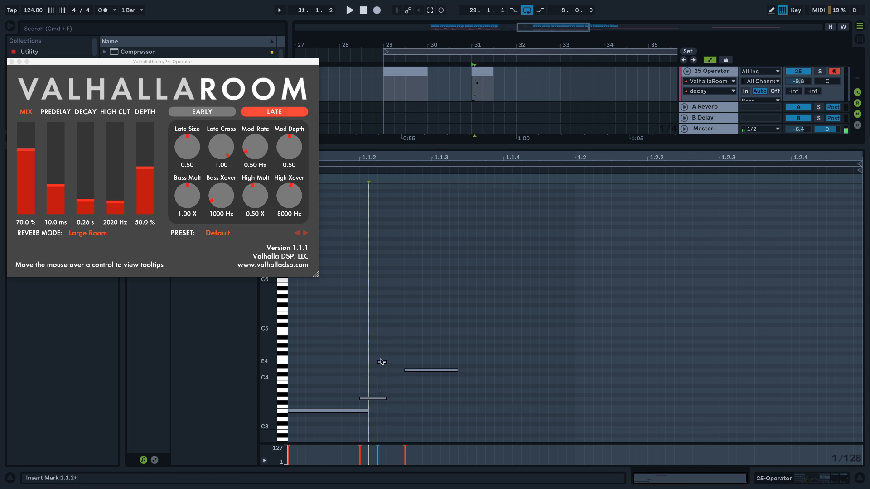
- Lengthen the short E4 note and add a long A4 note from 1.1.2 to past 1.1.4
{"action": "left_click_drag", "start_coordinate": [385, 362], "coordinate": [400, 362]}
{"action": "left_click", "coordinate": [383, 336]}
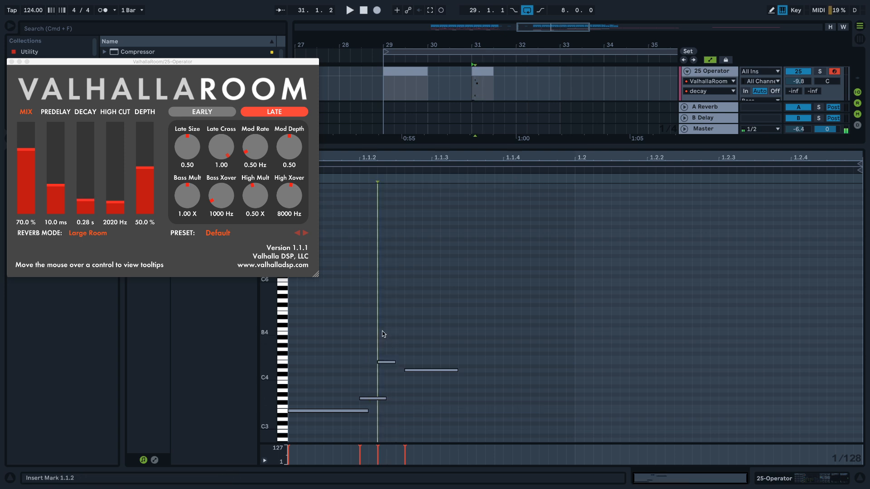
{"action": "double_click", "coordinate": [365, 341]}
{"action": "key", "text": "space"}
{"action": "left_click_drag", "start_coordinate": [371, 342], "coordinate": [551, 343]}
{"action": "key", "text": "space"}
- Add an E4 note reaching from after 1.1.2 to 1.2.2 and play the clip
{"action": "double_click", "coordinate": [428, 362]}
{"action": "left_click_drag", "start_coordinate": [429, 362], "coordinate": [655, 362]}
{"action": "key", "text": "space"}
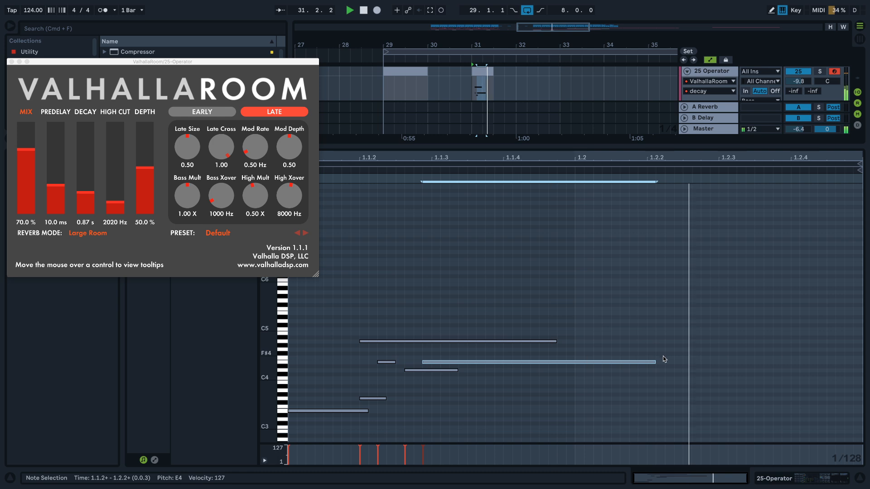
- Transpose the new long E4 note to B3, auditioning it in several octaves during playback
{"action": "left_click_drag", "start_coordinate": [433, 363], "coordinate": [436, 443]}
{"action": "key", "text": "space"}
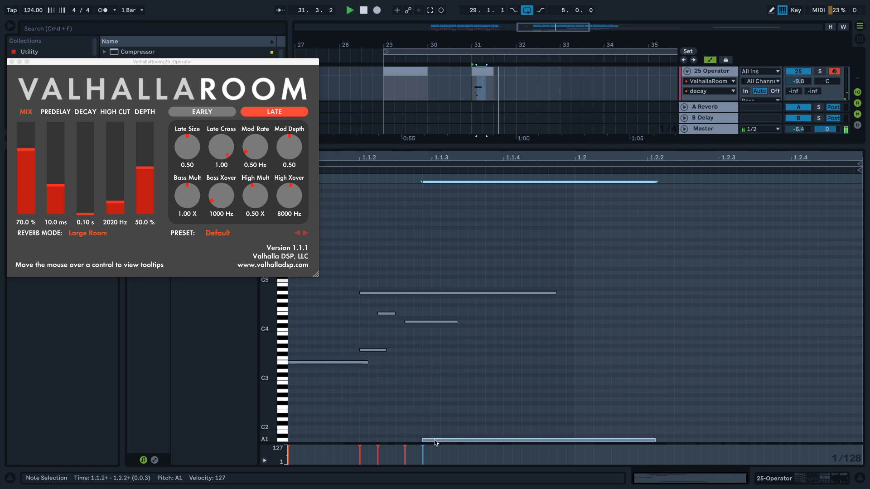
{"action": "key", "text": "shift+Up"}
{"action": "key", "text": "shift+Up"}
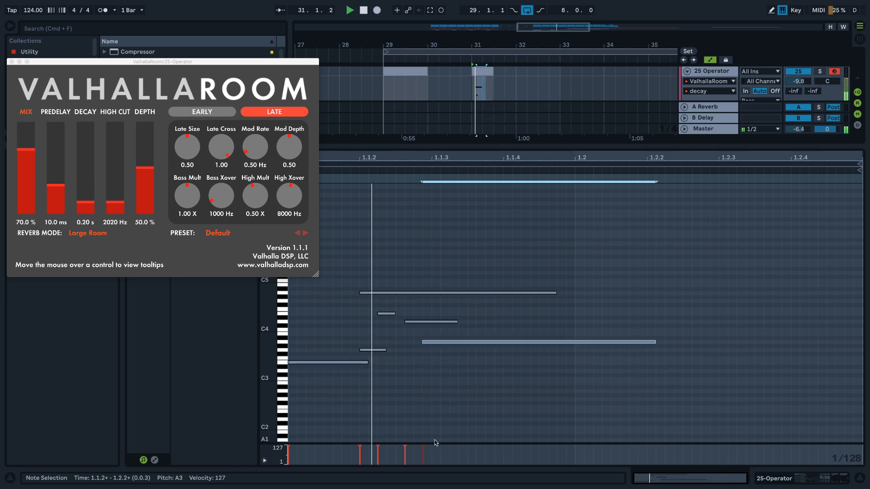
{"action": "key", "text": "space"}
{"action": "key", "text": "shift+Up"}
{"action": "key", "text": "shift+Up"}
{"action": "key", "text": "Down"}
{"action": "key", "text": "Down"}
{"action": "key", "text": "Down"}
{"action": "key", "text": "Down"}
{"action": "key", "text": "Down"}
{"action": "key", "text": "Down"}
{"action": "key", "text": "Down"}
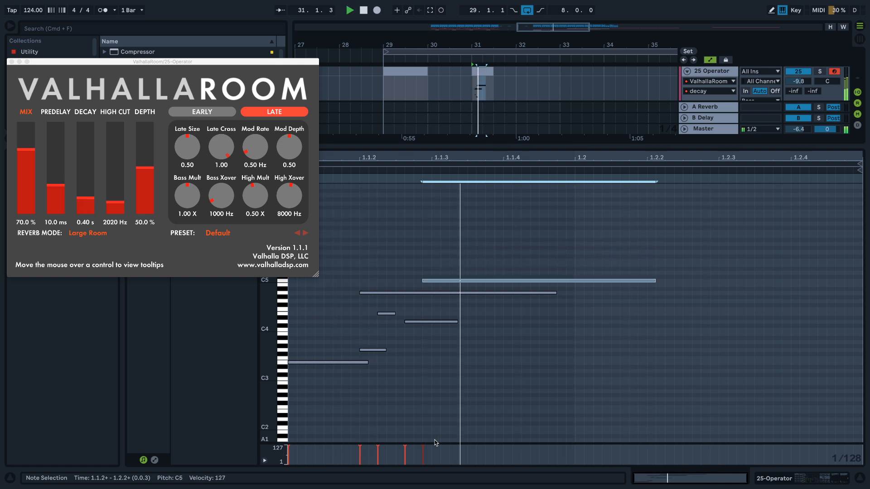
{"action": "key", "text": "Down"}
{"action": "key", "text": "Down"}
{"action": "key", "text": "Down"}
{"action": "key", "text": "shift+Down"}
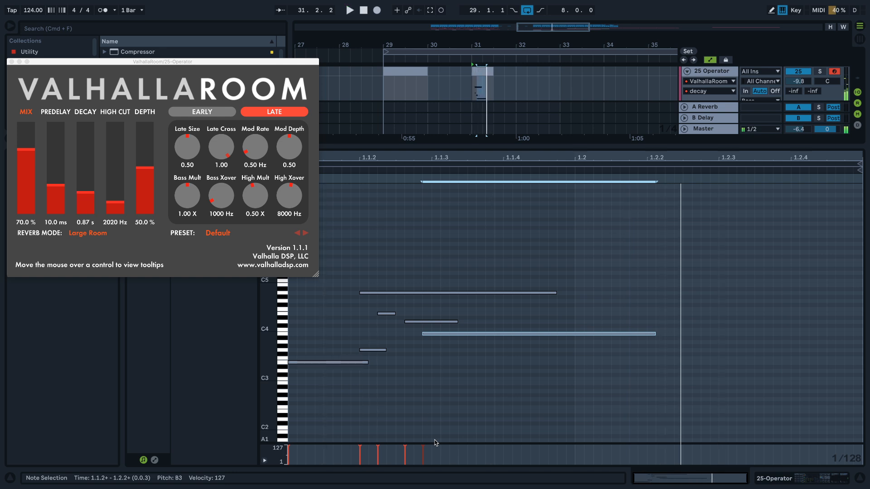
- Add a long G3 note from after 1.1.3 to 1.2.2 and play the clip
{"action": "left_click", "coordinate": [461, 350]}
{"action": "left_click_drag", "start_coordinate": [462, 350], "coordinate": [665, 351]}
{"action": "key", "text": "space"}
- Add another long note ending at 1.2.2 and move it to G2 with its start after 1.1.3
{"action": "double_click", "coordinate": [513, 362]}
{"action": "left_click_drag", "start_coordinate": [524, 362], "coordinate": [674, 363]}
{"action": "key", "text": "shift+Right"}
{"action": "left_click_drag", "start_coordinate": [516, 366], "coordinate": [494, 399]}
{"action": "key", "text": "space"}
- Shrink the note editor and show the Operator's Filter Freq automation on the 25 Operator track
{"action": "left_click_drag", "start_coordinate": [475, 147], "coordinate": [476, 274]}
{"action": "key", "text": "a"}
{"action": "key", "text": "a"}
{"action": "key", "text": "space"}
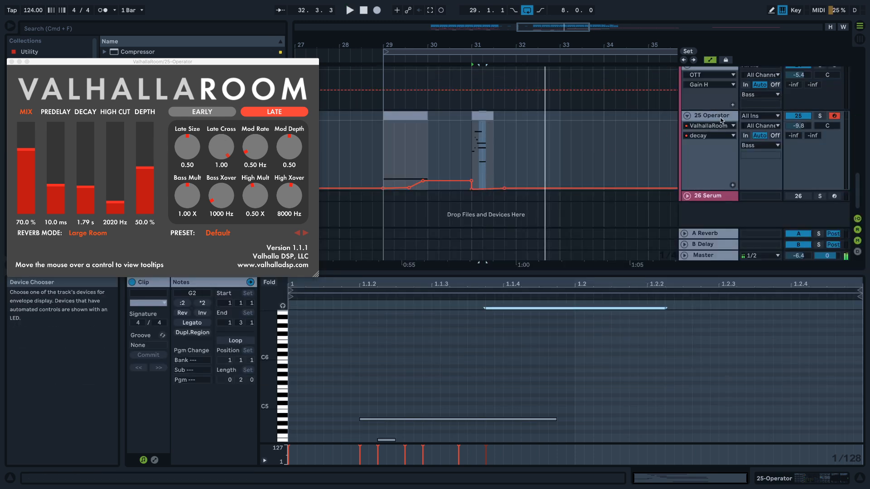
{"action": "left_click", "coordinate": [711, 126]}
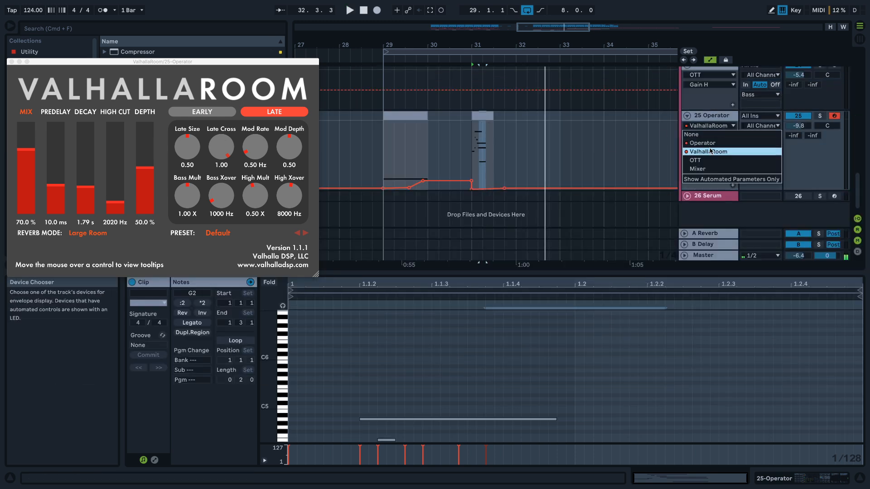
{"action": "left_click", "coordinate": [706, 143]}
- Raise the low Filter Freq breakpoint inside the bar 31 clip to about 148 Hz
{"action": "scroll", "coordinate": [472, 132], "scroll_direction": "up", "scroll_amount": 2}
{"action": "left_click", "coordinate": [445, 179]}
{"action": "mouse_move", "coordinate": [485, 186]}
{"action": "left_mouse_down"}
{"action": "mouse_move", "coordinate": [499, 138]}
{"action": "mouse_move", "coordinate": [472, 136]}
{"action": "mouse_move", "coordinate": [477, 160]}
{"action": "mouse_move", "coordinate": [486, 151]}
{"action": "mouse_move", "coordinate": [472, 167]}
{"action": "mouse_move", "coordinate": [478, 123]}
{"action": "mouse_move", "coordinate": [485, 173]}
{"action": "left_mouse_up"}
- Audition the Filter Freq change by repeatedly playing the passage from 30.4.1
{"action": "key", "text": "space"}
{"action": "left_click", "coordinate": [459, 173]}
{"action": "key", "text": "space"}
{"action": "key", "text": "space"}
{"action": "key", "text": "space"}
{"action": "key", "text": "space"}
{"action": "key", "text": "space"}
{"action": "key", "text": "space"}
{"action": "key", "text": "space"}
{"action": "key", "text": "space"}
{"action": "key", "text": "space"}
{"action": "key", "text": "space"}
{"action": "key", "text": "space"}
{"action": "key", "text": "space"}
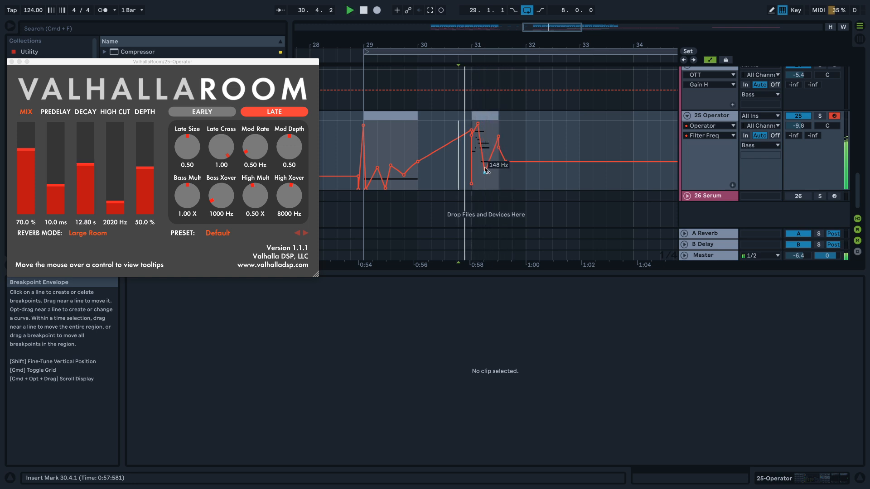
- Draw jagged freehand Filter Freq automation across the bar 31 clip and play it back
{"action": "scroll", "coordinate": [483, 150], "scroll_direction": "up", "scroll_amount": 5}
{"action": "scroll", "coordinate": [478, 147], "scroll_direction": "up", "scroll_amount": 5}
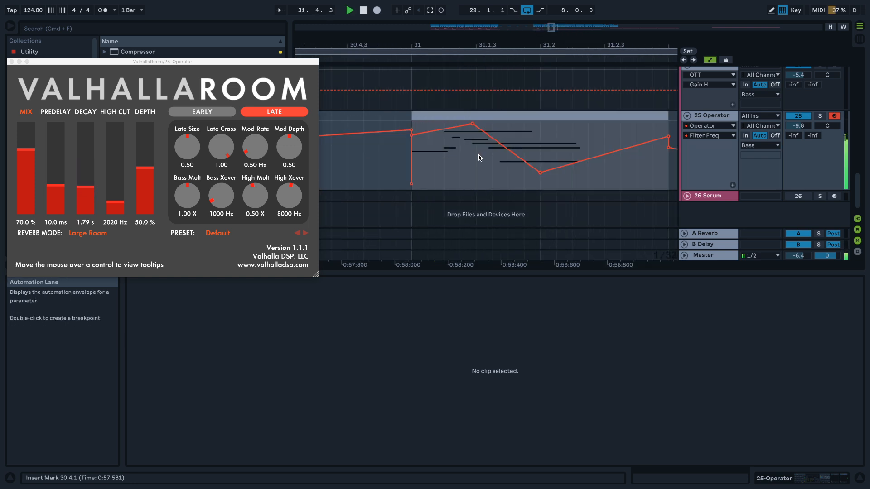
{"action": "scroll", "coordinate": [481, 161], "scroll_direction": "down", "scroll_amount": 2}
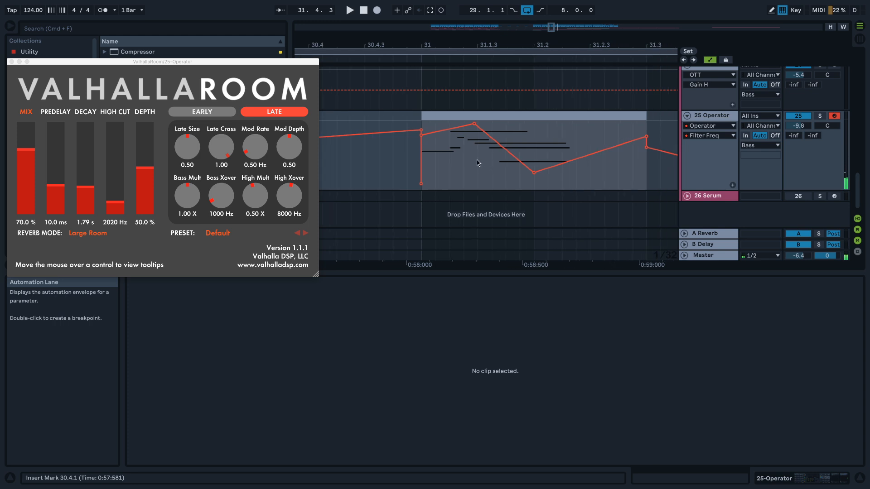
{"action": "left_click", "coordinate": [451, 174]}
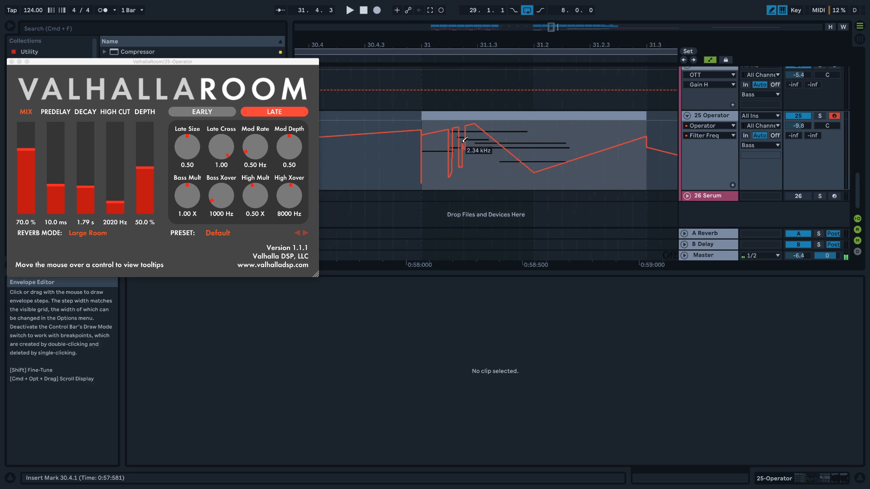
{"action": "left_click_drag", "start_coordinate": [512, 157], "coordinate": [606, 144]}
{"action": "key", "text": "space"}
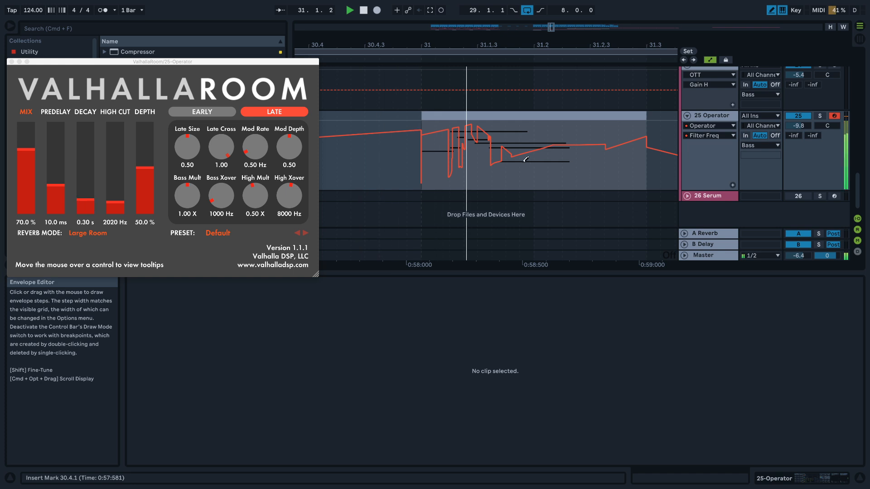
- Redraw the Filter Freq curve across the bar 31 clip and play back from just before bar 29
{"action": "mouse_move", "coordinate": [493, 156]}
{"action": "left_mouse_down"}
{"action": "mouse_move", "coordinate": [458, 168]}
{"action": "mouse_move", "coordinate": [457, 180]}
{"action": "left_mouse_up"}
{"action": "mouse_move", "coordinate": [519, 159]}
{"action": "left_mouse_down"}
{"action": "mouse_move", "coordinate": [475, 165]}
{"action": "mouse_move", "coordinate": [496, 171]}
{"action": "mouse_move", "coordinate": [516, 157]}
{"action": "mouse_move", "coordinate": [566, 155]}
{"action": "mouse_move", "coordinate": [553, 162]}
{"action": "left_mouse_up"}
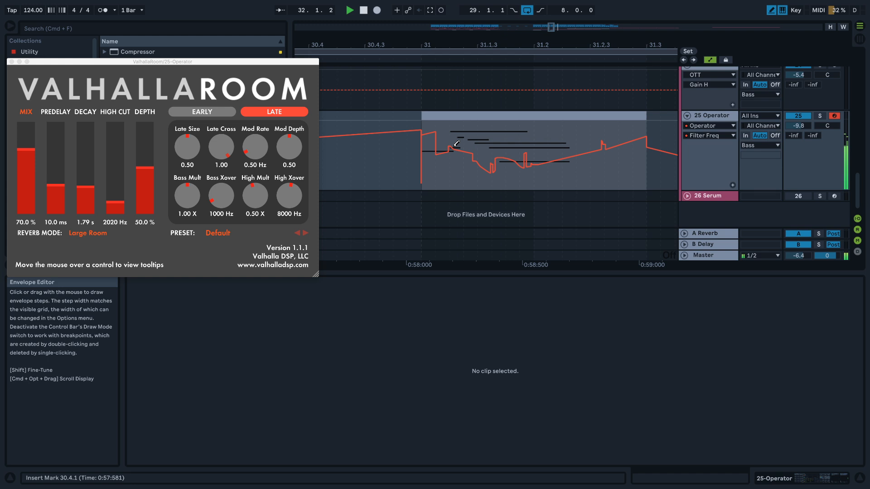
{"action": "mouse_move", "coordinate": [457, 144]}
{"action": "left_mouse_down"}
{"action": "mouse_move", "coordinate": [475, 123]}
{"action": "mouse_move", "coordinate": [459, 137]}
{"action": "mouse_move", "coordinate": [482, 136]}
{"action": "left_mouse_up"}
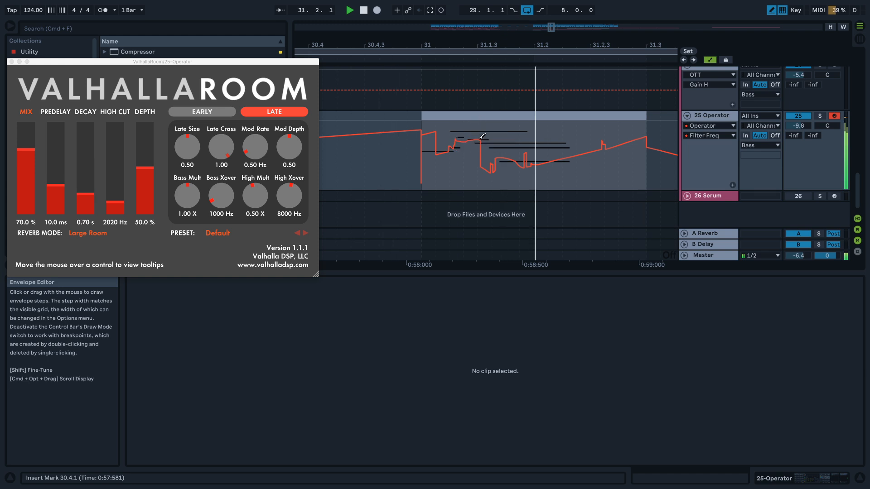
{"action": "scroll", "coordinate": [482, 136], "scroll_direction": "down", "scroll_amount": 10}
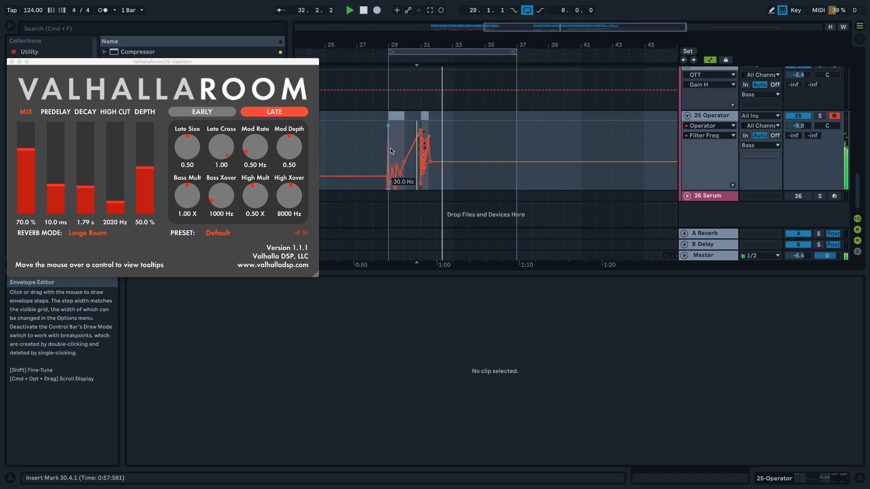
{"action": "left_click", "coordinate": [383, 127]}
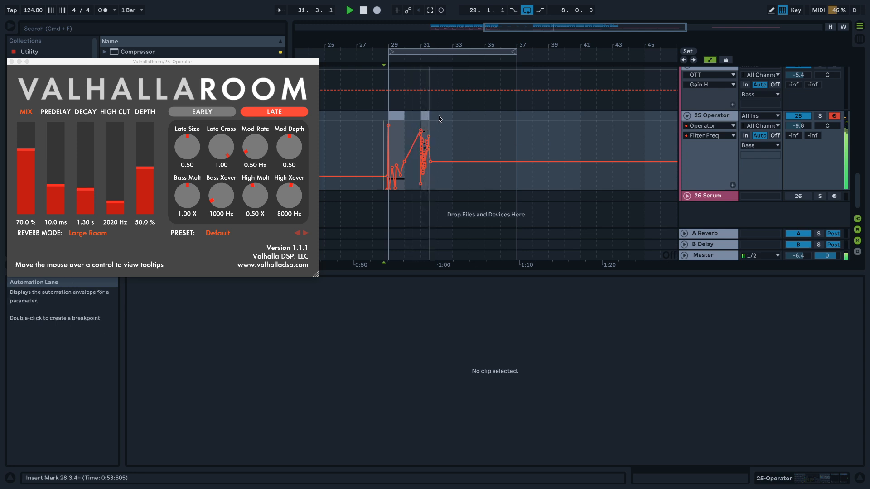
- Transpose the long A4 note in the bar 31 clip to G#5 and deactivate it
{"action": "left_click", "coordinate": [421, 119]}
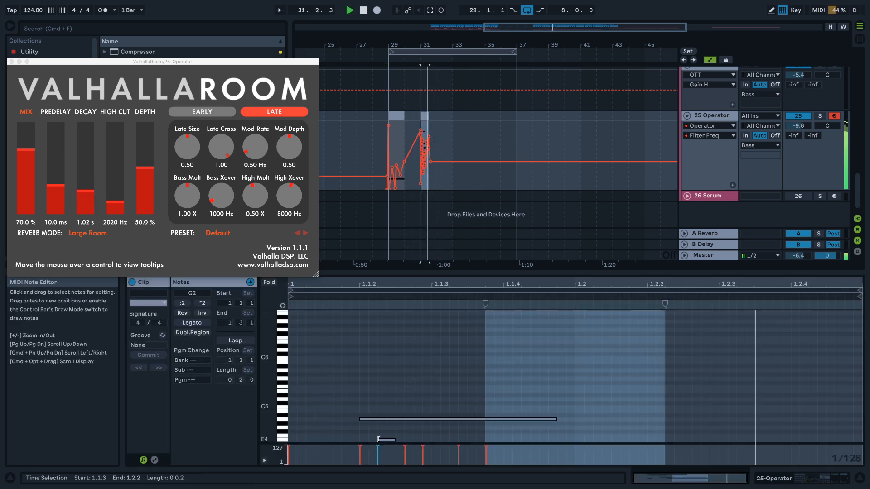
{"action": "left_click", "coordinate": [371, 420]}
{"action": "key", "text": "shift+Up"}
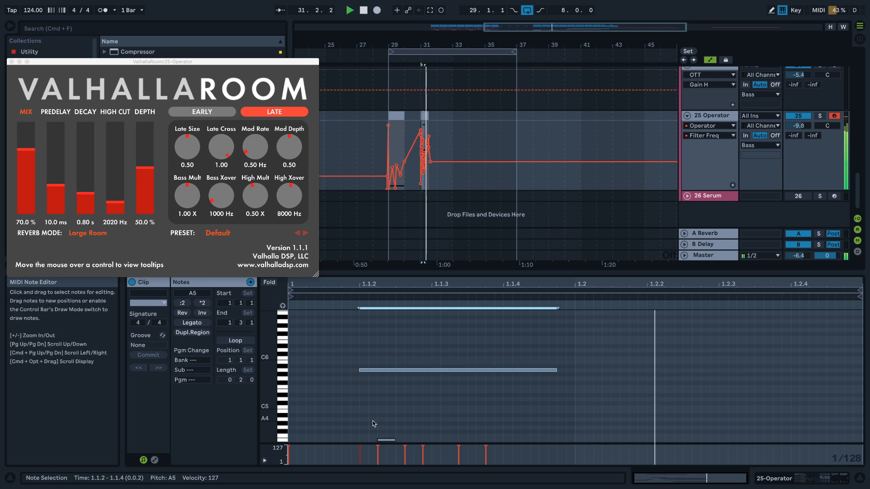
{"action": "key", "text": "Down"}
{"action": "key", "text": "space"}
- Move the long B3 note down to A3 and deactivate it
{"action": "scroll", "coordinate": [372, 424], "scroll_direction": "down", "scroll_amount": 6}
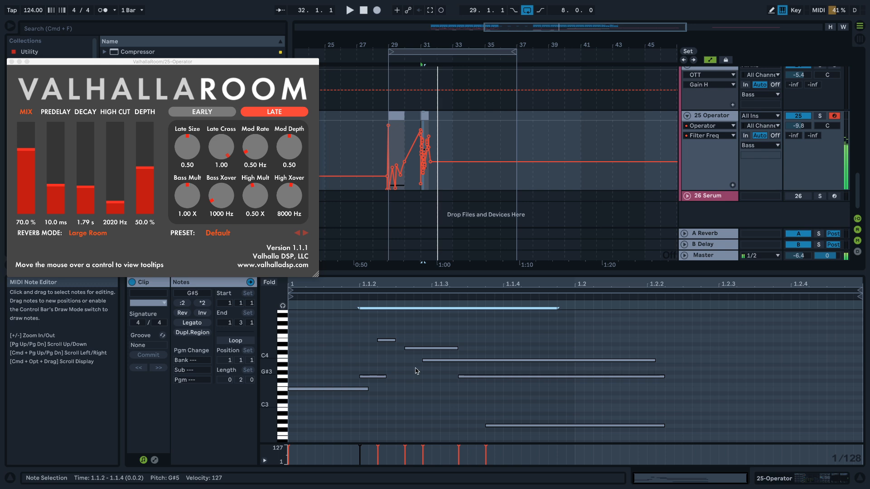
{"action": "scroll", "coordinate": [418, 360], "scroll_direction": "up", "scroll_amount": 1}
{"action": "key", "text": "space"}
{"action": "left_click_drag", "start_coordinate": [430, 369], "coordinate": [431, 391]}
{"action": "key", "text": "super+z"}
{"action": "key", "text": "space"}
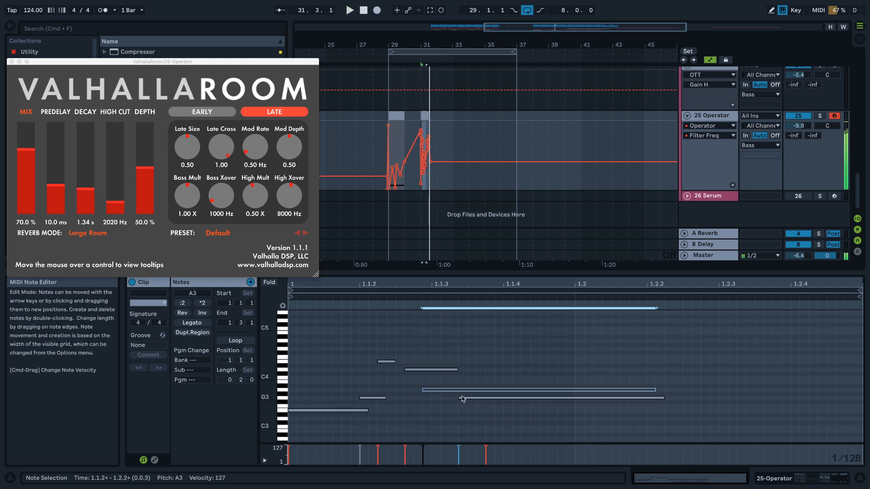
- Deactivate the short E4 note and transpose the D4 note down two octaves to D2
{"action": "left_click", "coordinate": [463, 398]}
{"action": "left_click", "coordinate": [385, 362]}
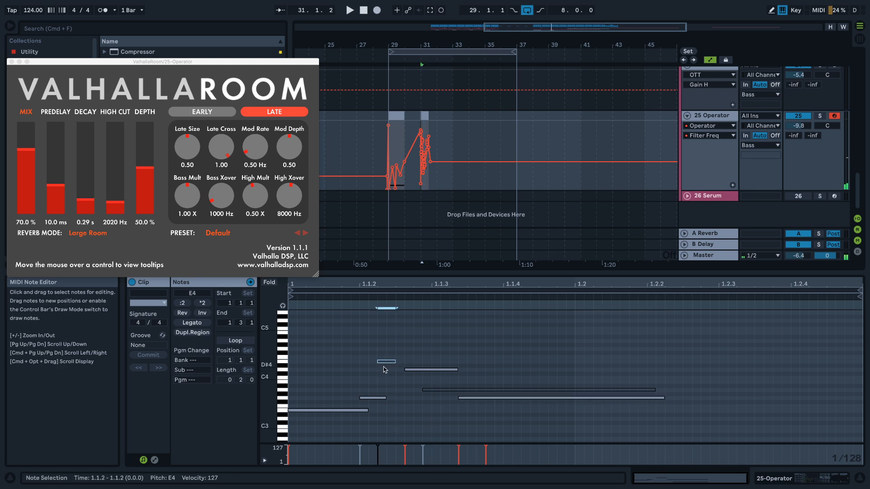
{"action": "left_click", "coordinate": [417, 370]}
{"action": "key", "text": "shift+Down"}
{"action": "key", "text": "shift+Down"}
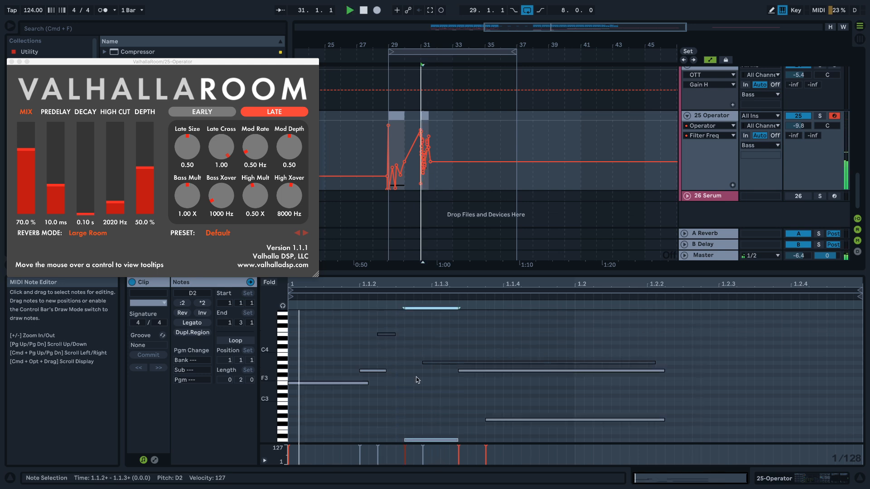
- Transpose the first two notes of the bar 31 clip down two octaves to E1 and G1 and play back
{"action": "key", "text": "space"}
{"action": "scroll", "coordinate": [398, 364], "scroll_direction": "down", "scroll_amount": 2}
{"action": "left_click_drag", "start_coordinate": [344, 332], "coordinate": [387, 403]}
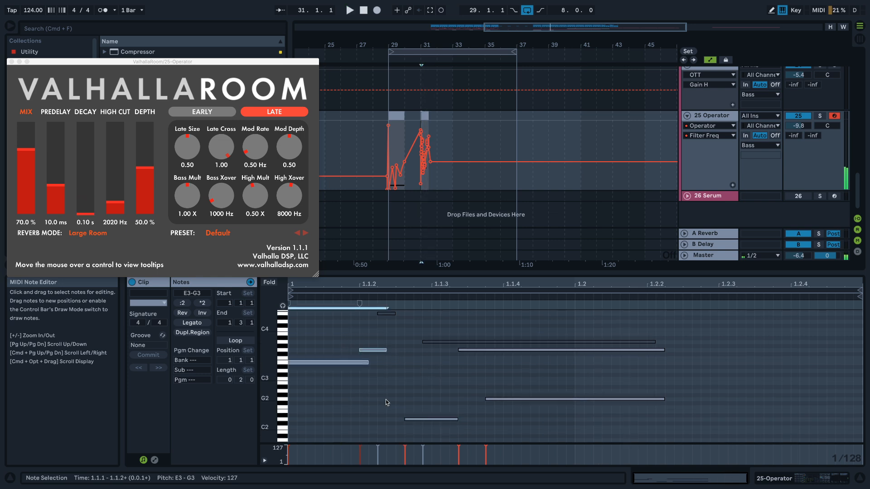
{"action": "key", "text": "space"}
{"action": "key", "text": "shift+Down"}
{"action": "key", "text": "shift+Down"}
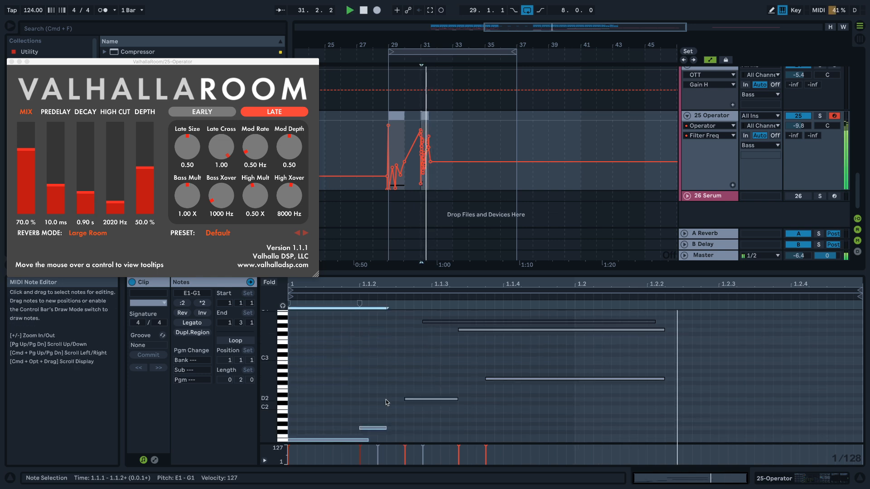
{"action": "key", "text": "space"}
- Transpose the deactivated long A3 note and the G3 note down two octaves to A1 and G1 and play back
{"action": "left_click_drag", "start_coordinate": [502, 336], "coordinate": [506, 317]}
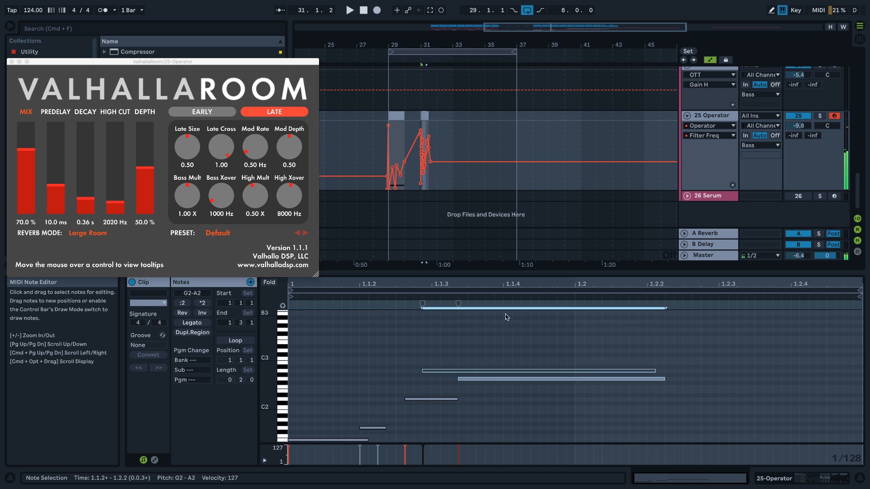
{"action": "key", "text": "shift+Down"}
{"action": "key", "text": "shift+Down"}
{"action": "key", "text": "space"}
{"action": "key", "text": "space"}
- Transpose the last long note of the bar 31 clip to G1 and play back the fill
{"action": "scroll", "coordinate": [507, 326], "scroll_direction": "down", "scroll_amount": 3}
{"action": "left_click", "coordinate": [507, 346]}
{"action": "key", "text": "shift+Down"}
{"action": "key", "text": "shift+Down"}
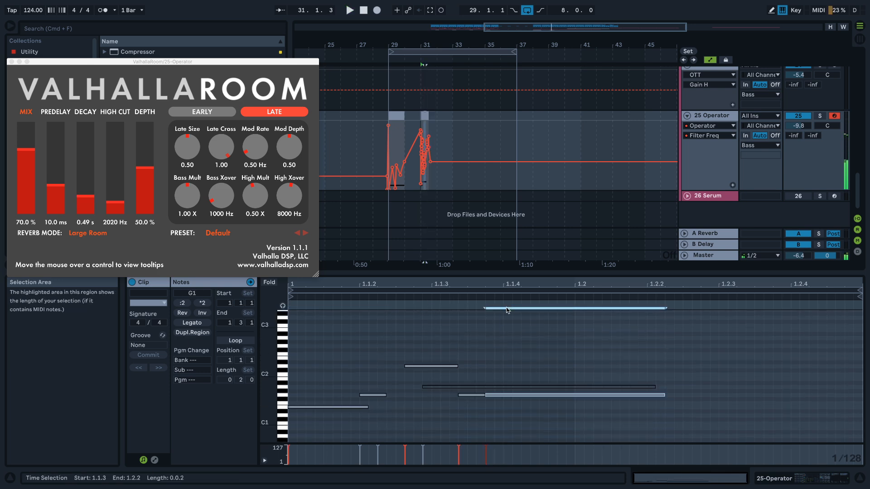
{"action": "key", "text": "space"}
{"action": "key", "text": "shift+Up"}
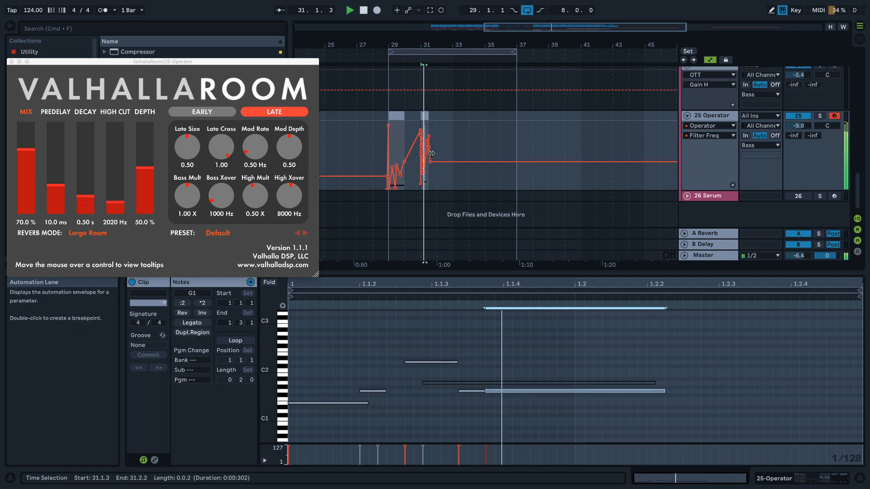
- Redraw the opening of the Filter Freq curve in the bar 31 clip freehand, from a low start up into an early peak
{"action": "scroll", "coordinate": [419, 167], "scroll_direction": "up", "scroll_amount": 6}
{"action": "key", "text": "space"}
{"action": "scroll", "coordinate": [392, 164], "scroll_direction": "up", "scroll_amount": 5}
{"action": "key", "text": "v"}
{"action": "key", "text": "b"}
{"action": "key", "text": "space"}
{"action": "mouse_move", "coordinate": [399, 166]}
{"action": "left_mouse_down"}
{"action": "mouse_move", "coordinate": [416, 150]}
{"action": "mouse_move", "coordinate": [457, 150]}
{"action": "mouse_move", "coordinate": [449, 127]}
{"action": "mouse_move", "coordinate": [392, 133]}
{"action": "mouse_move", "coordinate": [392, 170]}
{"action": "mouse_move", "coordinate": [419, 147]}
{"action": "mouse_move", "coordinate": [429, 169]}
{"action": "left_mouse_up"}
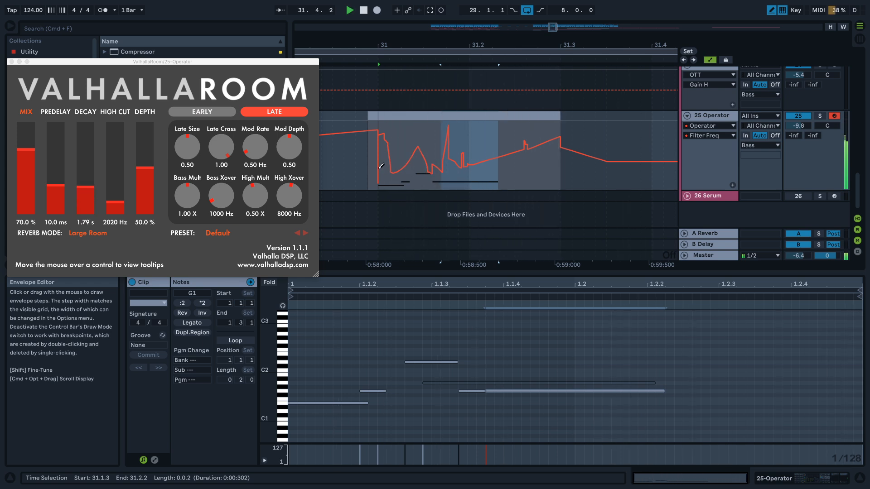
{"action": "left_click_drag", "start_coordinate": [369, 162], "coordinate": [402, 134]}
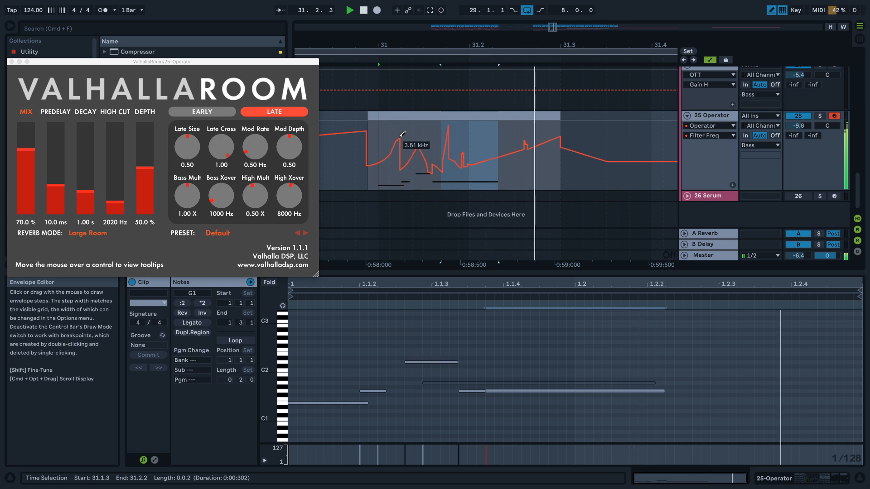
- Remove the small Filter Freq spikes between the tall peak and the end of the bar 31 clip
{"action": "left_click_drag", "start_coordinate": [334, 167], "coordinate": [330, 168]}
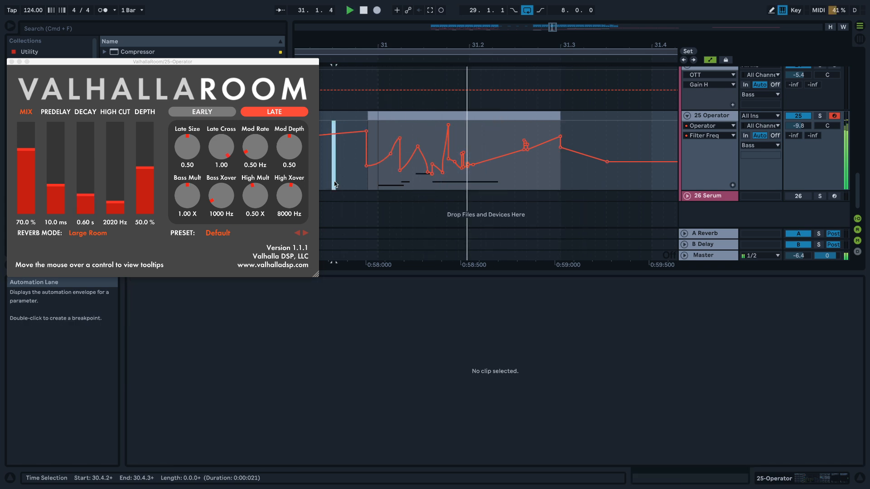
{"action": "key", "text": "minus"}
{"action": "left_click", "coordinate": [365, 171]}
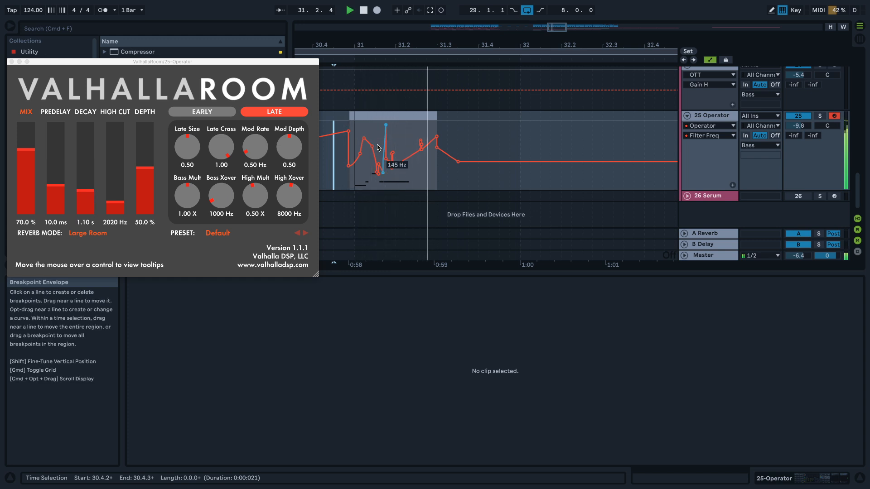
{"action": "left_click_drag", "start_coordinate": [388, 154], "coordinate": [436, 139]}
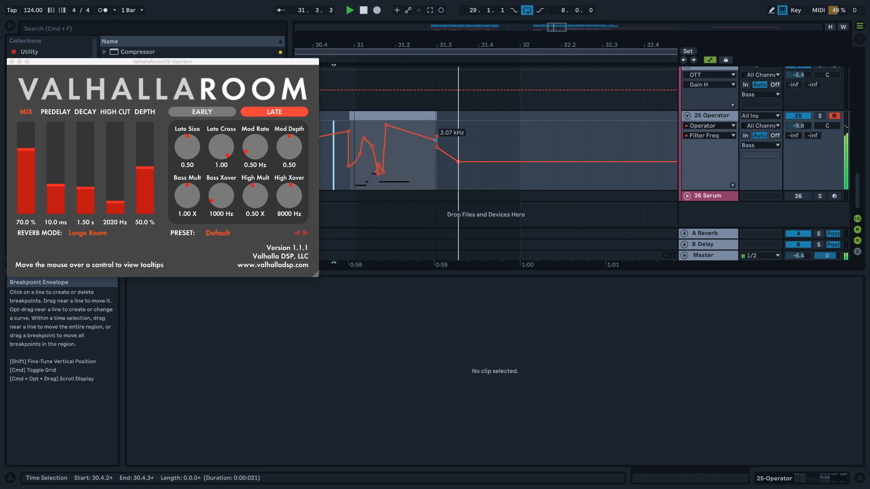
{"action": "scroll", "coordinate": [407, 153], "scroll_direction": "down", "scroll_amount": 10}
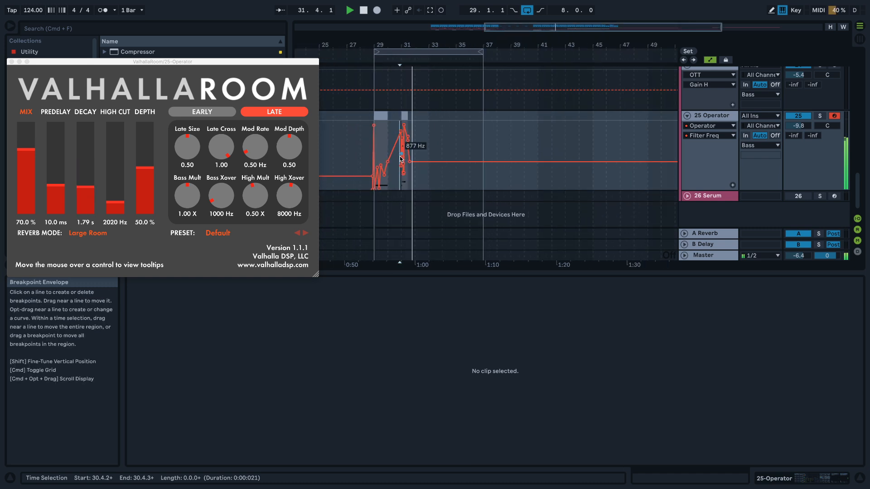
- Reopen the bar 31 clip and try its last long note at F#1 and E1 during playback
{"action": "scroll", "coordinate": [407, 137], "scroll_direction": "up", "scroll_amount": 5}
{"action": "left_click", "coordinate": [394, 116]}
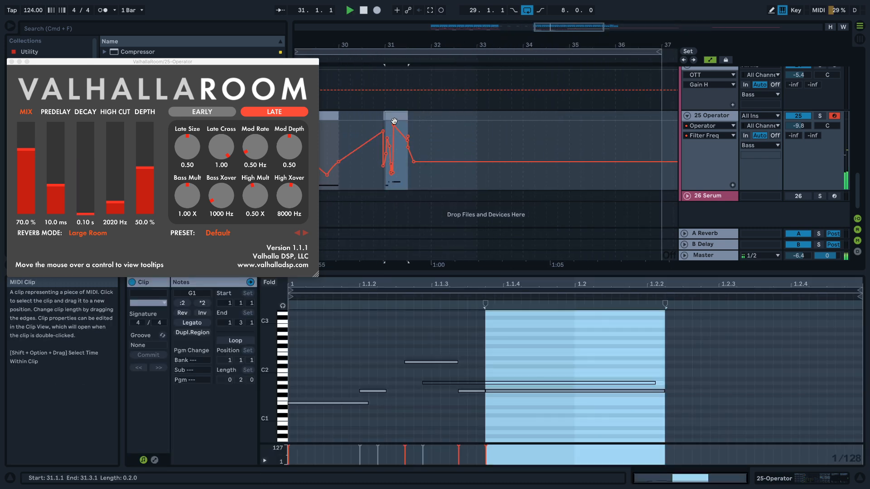
{"action": "scroll", "coordinate": [533, 342], "scroll_direction": "up", "scroll_amount": 2}
{"action": "left_click", "coordinate": [494, 404]}
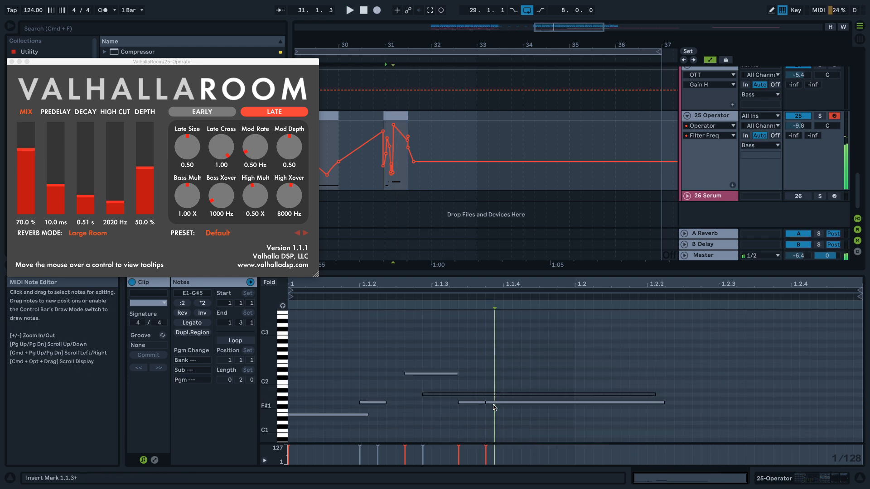
{"action": "left_click", "coordinate": [494, 403]}
{"action": "key", "text": "Down"}
{"action": "key", "text": "space"}
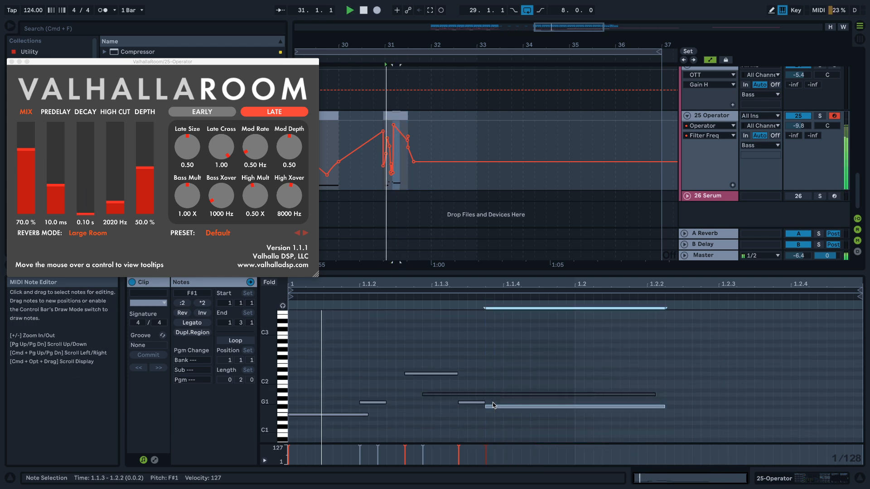
{"action": "key", "text": "Down"}
{"action": "key", "text": "Down"}
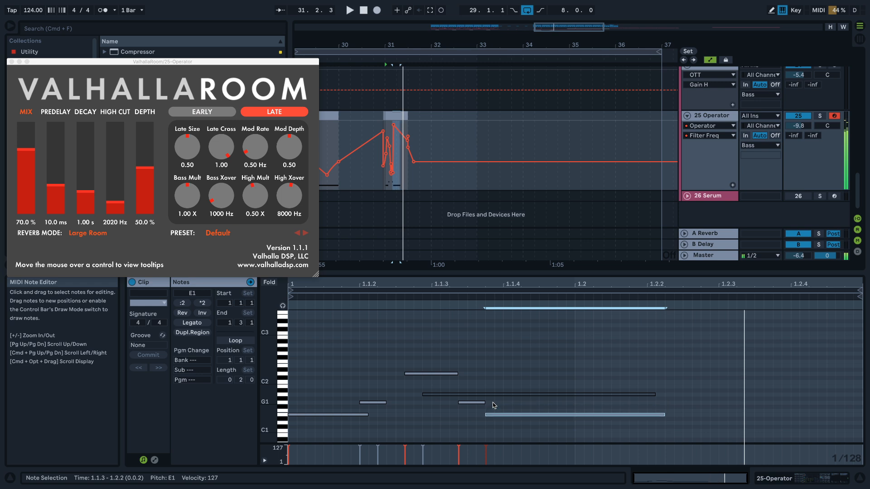
- Try the last long note an octave up at E2, stepping it down by semitones to C#2
{"action": "key", "text": "shift+Up"}
{"action": "key", "text": "space"}
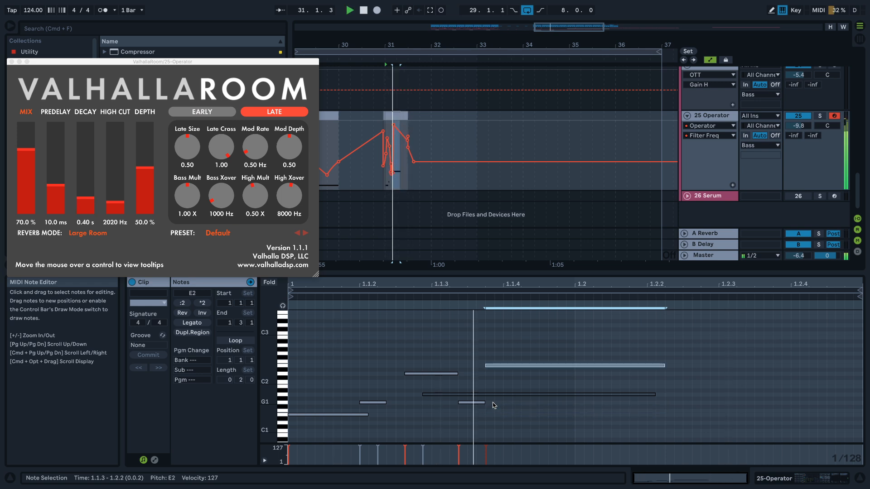
{"action": "key", "text": "Down"}
{"action": "key", "text": "Down"}
{"action": "key", "text": "space"}
{"action": "key", "text": "Down"}
{"action": "key", "text": "Down"}
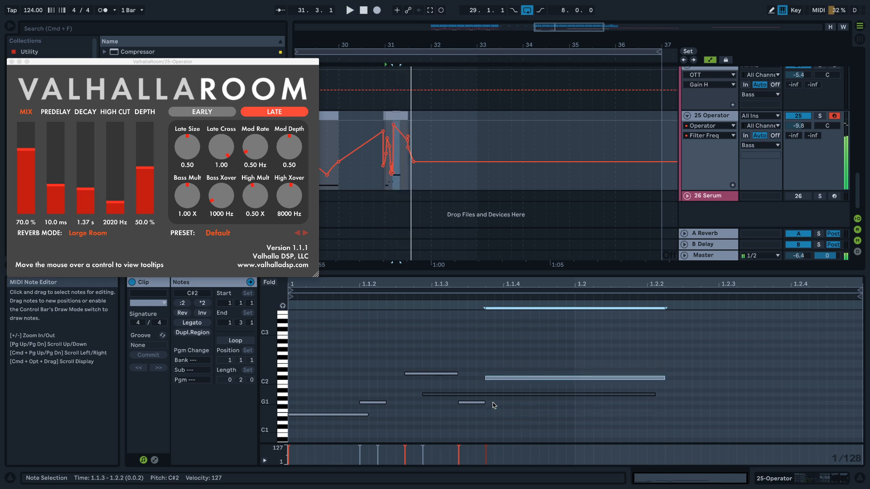
- Try the last long note at B1 while playing back the bar 31 fill
{"action": "key", "text": "Up"}
{"action": "key", "text": "Up"}
{"action": "key", "text": "space"}
{"action": "key", "text": "Down"}
{"action": "key", "text": "Down"}
{"action": "key", "text": "Down"}
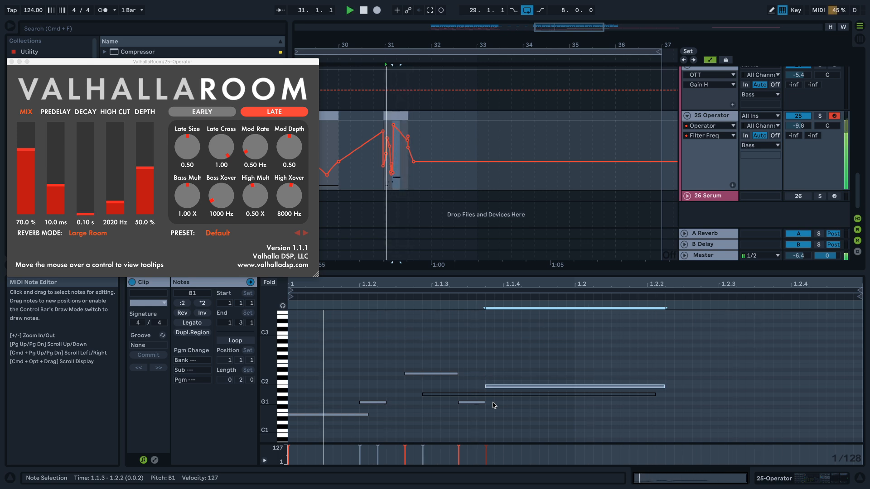
- Try the last long note in lower octaves at B0, B-1 and B-2 while playing back
{"action": "key", "text": "shift+Down"}
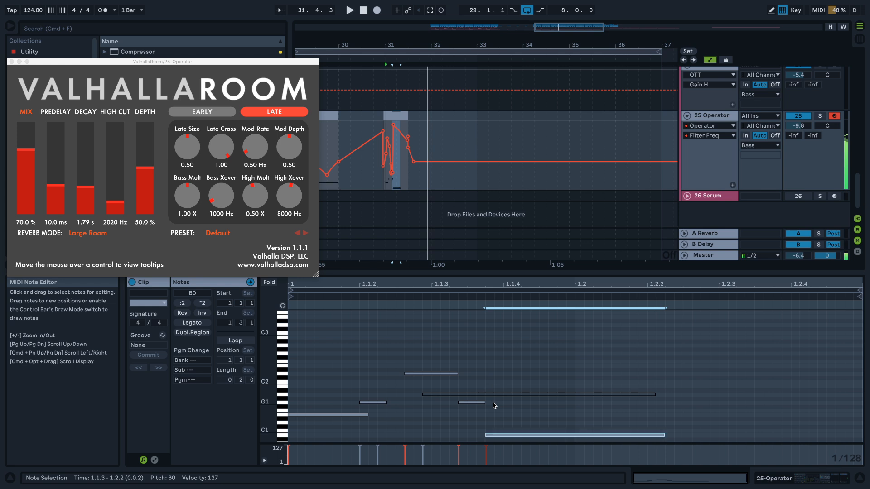
{"action": "key", "text": "space"}
{"action": "key", "text": "shift+Down"}
{"action": "key", "text": "space"}
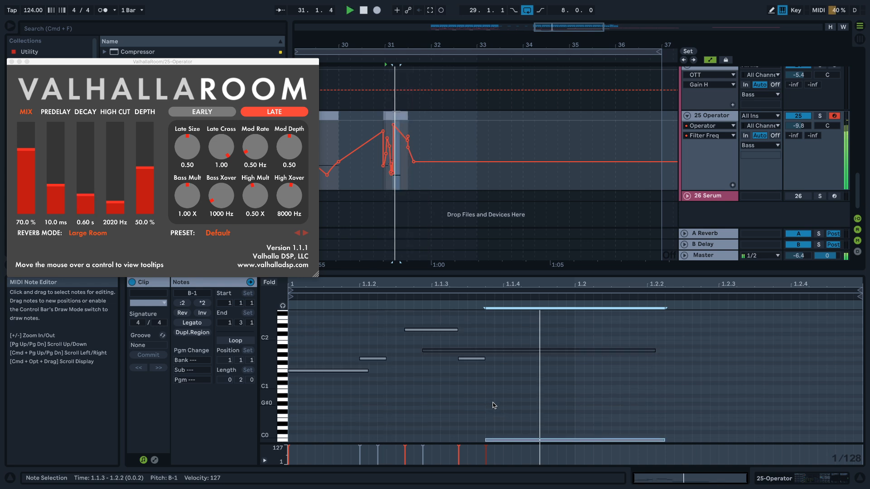
{"action": "key", "text": "shift+Down"}
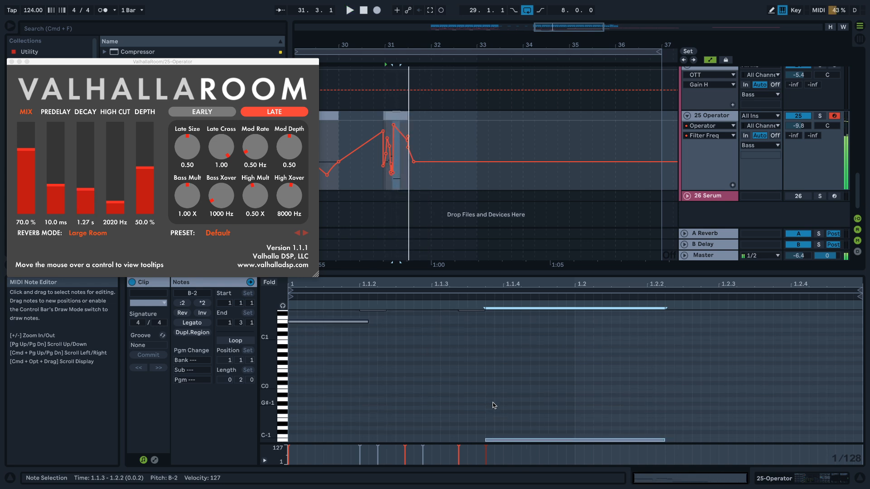
- Raise the last long note several octaves, bring it back two octaves and set it on A#2
{"action": "key", "text": "shift+Up"}
{"action": "key", "text": "shift+Up"}
{"action": "key", "text": "shift+Up"}
{"action": "key", "text": "shift+Up"}
{"action": "key", "text": "shift+Up"}
{"action": "key", "text": "shift+Up"}
{"action": "key", "text": "shift+Down"}
{"action": "key", "text": "shift+Down"}
{"action": "left_click", "coordinate": [398, 166]}
{"action": "key", "text": "Down"}
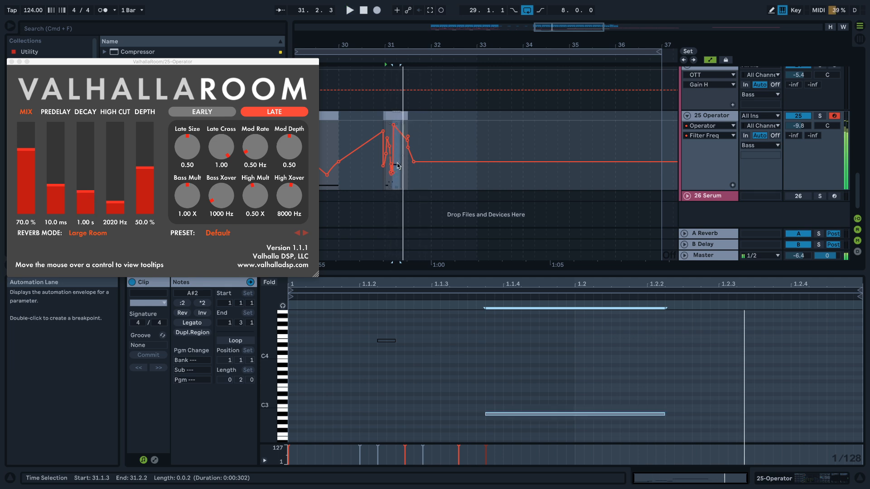
- Step the last long note down by semitones through G2 and E2 to D2, auditioning it in playback
{"action": "key", "text": "Down"}
{"action": "key", "text": "Down"}
{"action": "key", "text": "Down"}
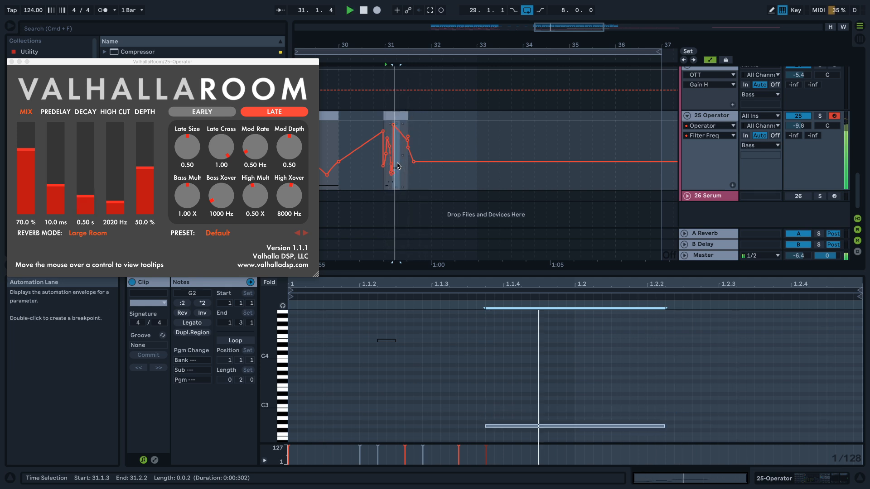
{"action": "key", "text": "Down"}
{"action": "key", "text": "Down"}
{"action": "key", "text": "Down"}
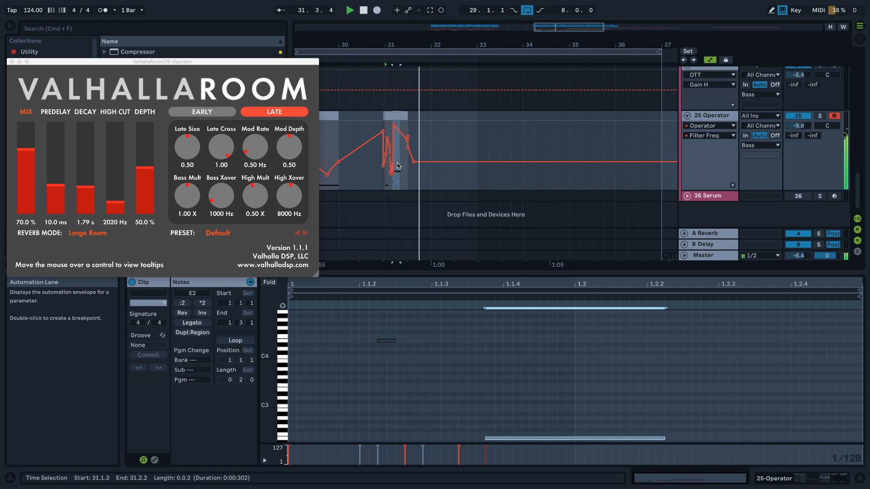
{"action": "key", "text": "Down"}
{"action": "key", "text": "Down"}
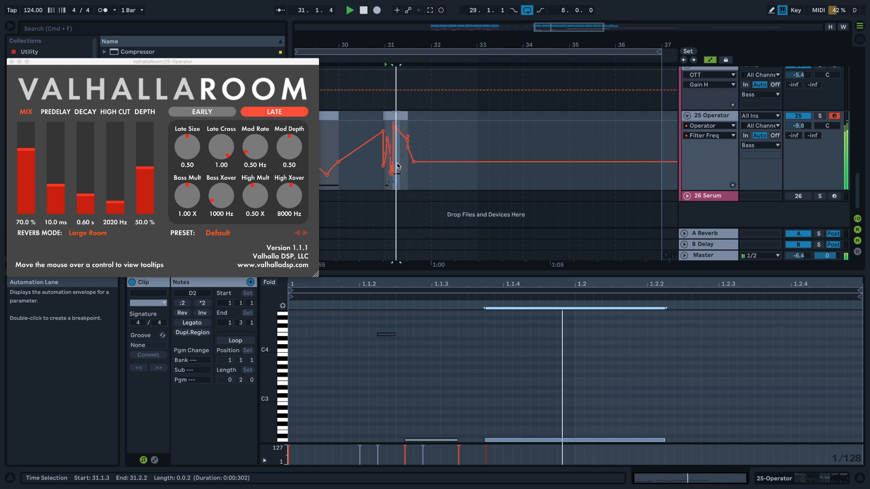
- Lower the last long note of the bar 31 clip by semitones to G1 and play back
{"action": "key", "text": "Down"}
{"action": "key", "text": "Down"}
{"action": "key", "text": "Down"}
{"action": "key", "text": "Down"}
{"action": "key", "text": "Down"}
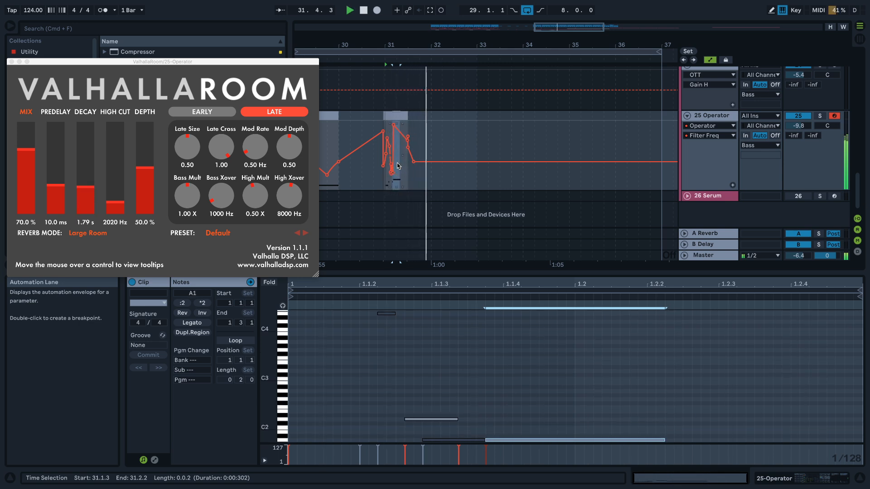
{"action": "key", "text": "space"}
{"action": "key", "text": "Down"}
{"action": "key", "text": "Down"}
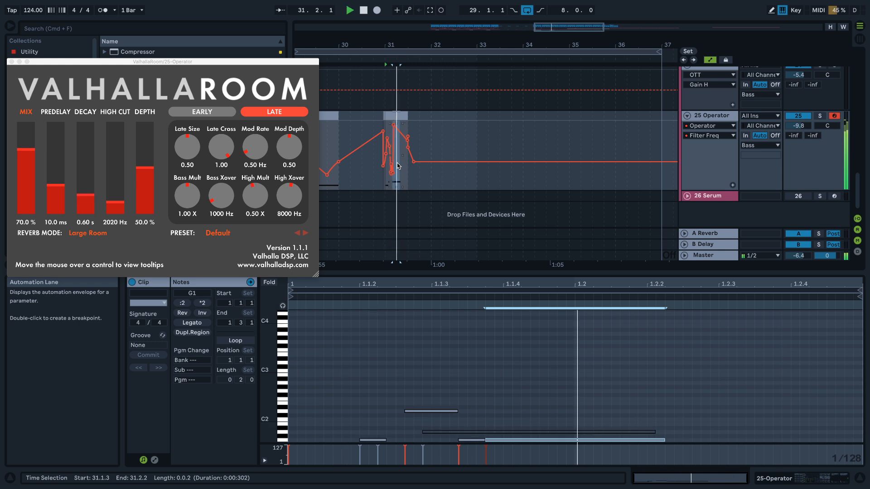
- Drop the Filter Freq curve sharply right after bar 31's tall peak so it ramps up from there to the clip's end
{"action": "scroll", "coordinate": [438, 156], "scroll_direction": "left", "scroll_amount": 5}
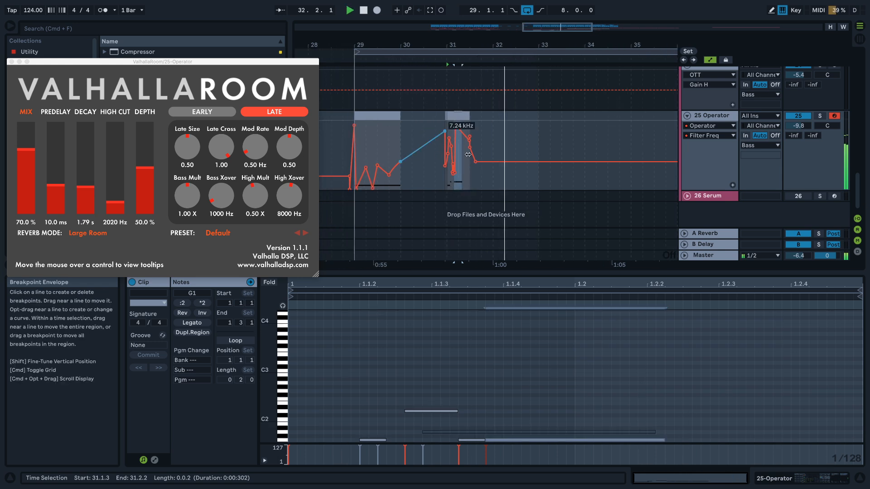
{"action": "left_click", "coordinate": [439, 196]}
{"action": "scroll", "coordinate": [455, 166], "scroll_direction": "up", "scroll_amount": 5}
{"action": "left_click_drag", "start_coordinate": [458, 125], "coordinate": [457, 170]}
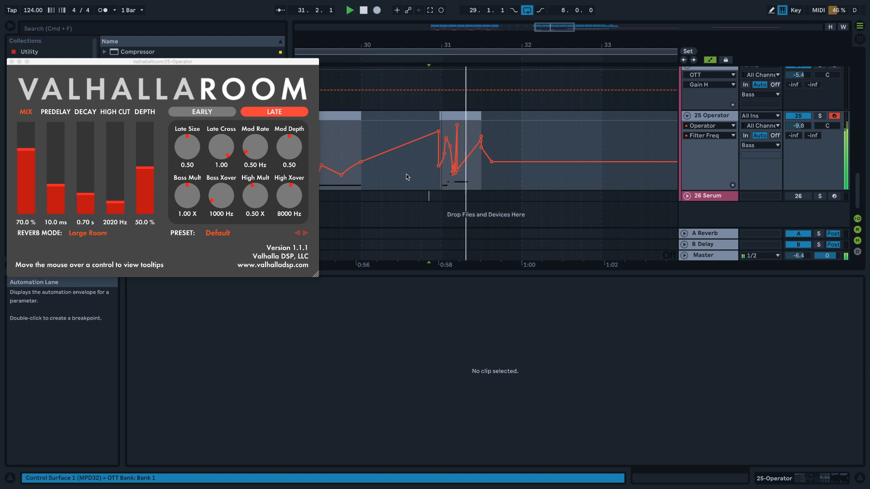
{"action": "scroll", "coordinate": [387, 187], "scroll_direction": "down", "scroll_amount": 1}
{"action": "scroll", "coordinate": [373, 180], "scroll_direction": "down", "scroll_amount": 1}
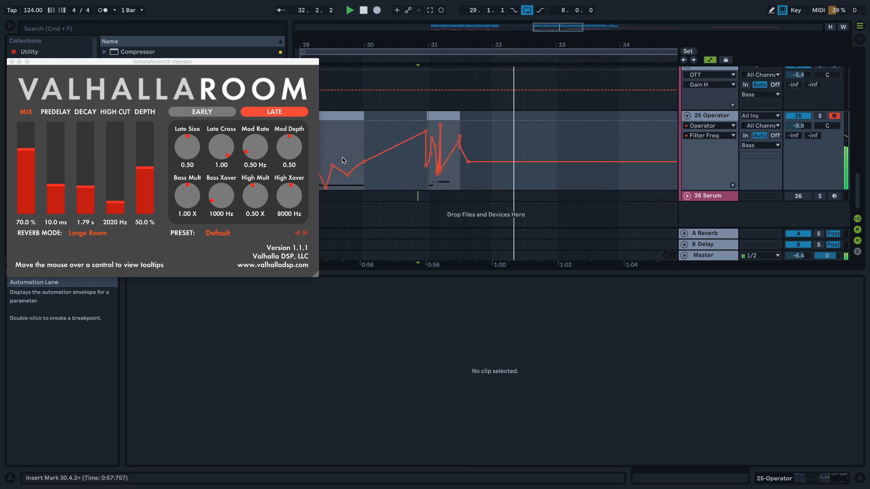
- Set the 25 Operator track volume to -6.4 dB and hide the automation lanes
{"action": "left_click", "coordinate": [349, 119]}
{"action": "mouse_move", "coordinate": [798, 126]}
{"action": "left_mouse_down"}
{"action": "mouse_move", "coordinate": [798, 116]}
{"action": "mouse_move", "coordinate": [799, 127]}
{"action": "left_mouse_up"}
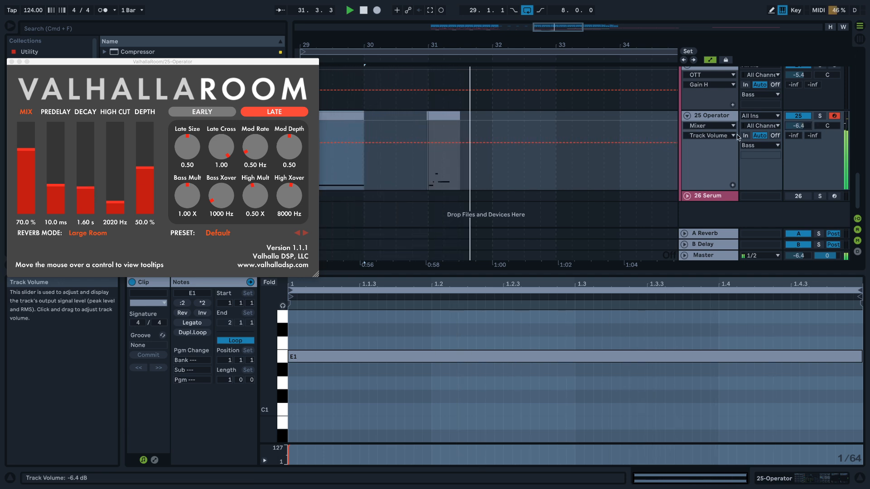
{"action": "key", "text": "a"}
- Duplicate the 25 Operator clips of bars 29 to 32, placing the copies from about bar 33
{"action": "scroll", "coordinate": [418, 168], "scroll_direction": "down", "scroll_amount": 5}
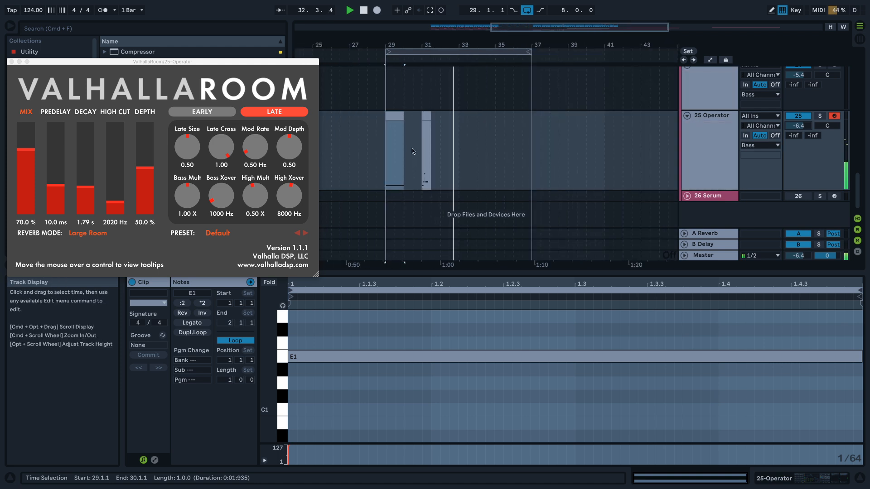
{"action": "left_click", "coordinate": [400, 117]}
{"action": "left_click", "coordinate": [457, 123], "text": "shift"}
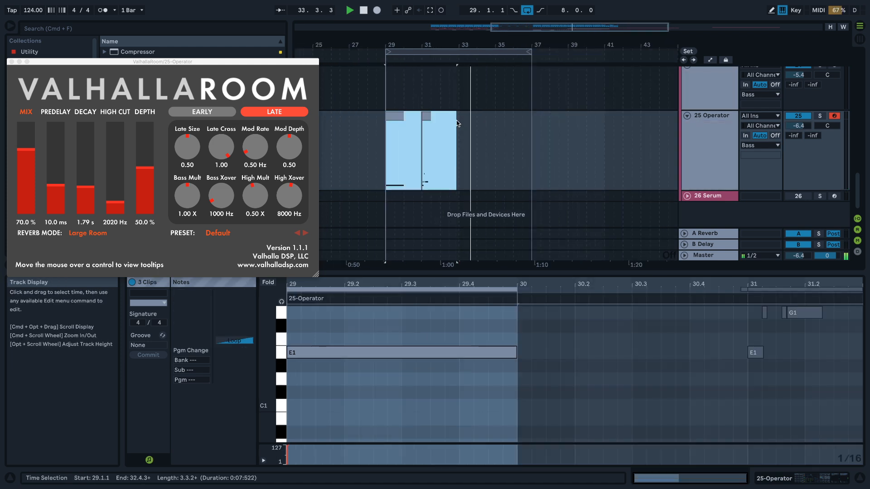
{"action": "key", "text": "super+d"}
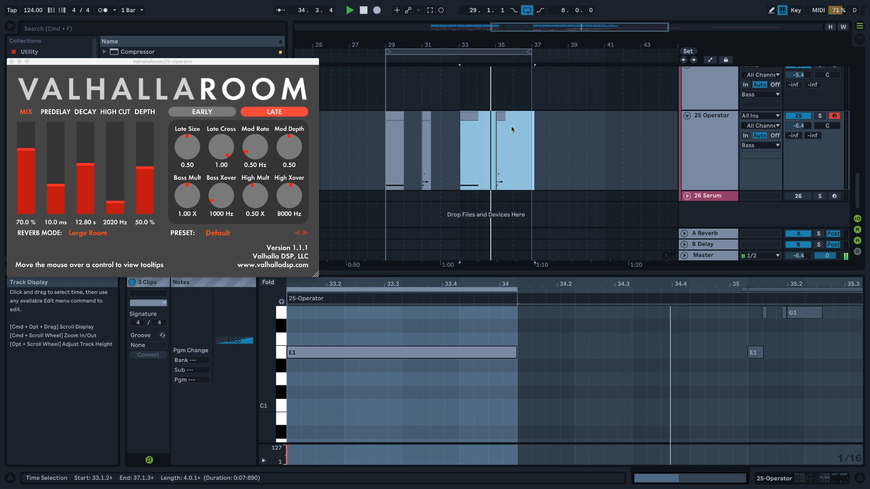
{"action": "scroll", "coordinate": [591, 114], "scroll_direction": "up", "scroll_amount": 2}
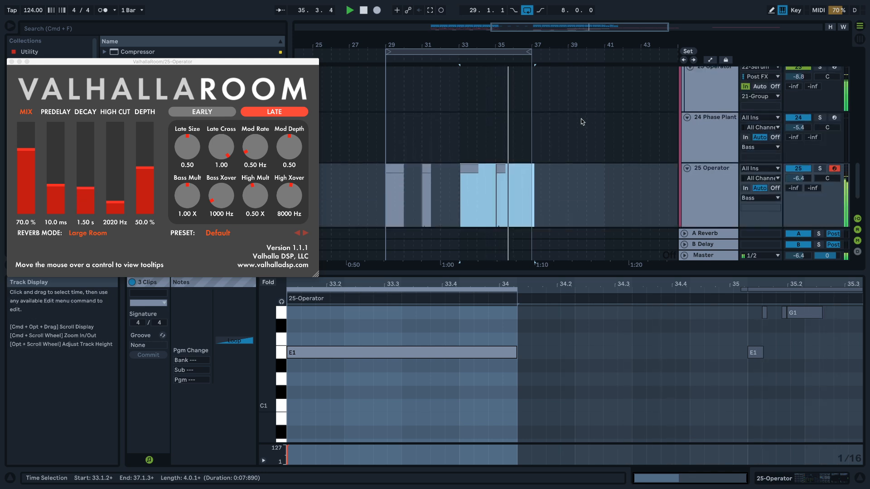
- Close the ValhallaRoom window and review the bass tracks from 20 Phase Plant to 25 Operator during playback
{"action": "scroll", "coordinate": [571, 136], "scroll_direction": "up", "scroll_amount": 4}
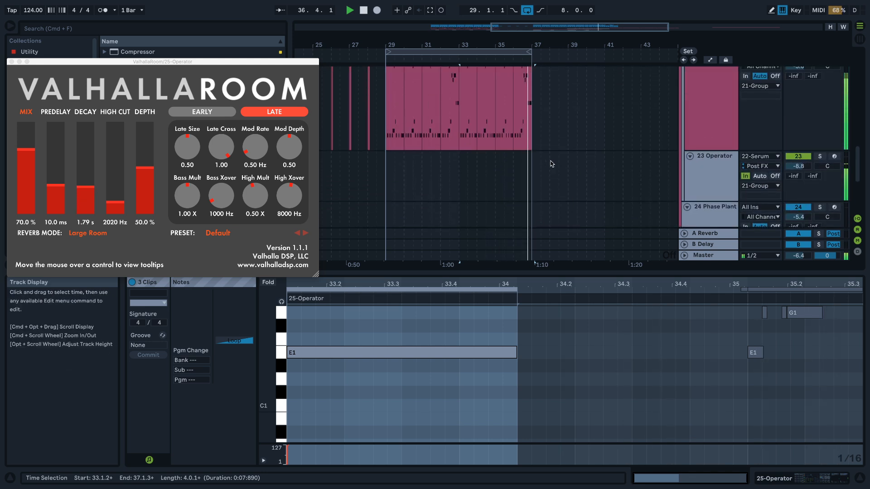
{"action": "scroll", "coordinate": [552, 165], "scroll_direction": "up", "scroll_amount": 3}
{"action": "double_click", "coordinate": [706, 169]}
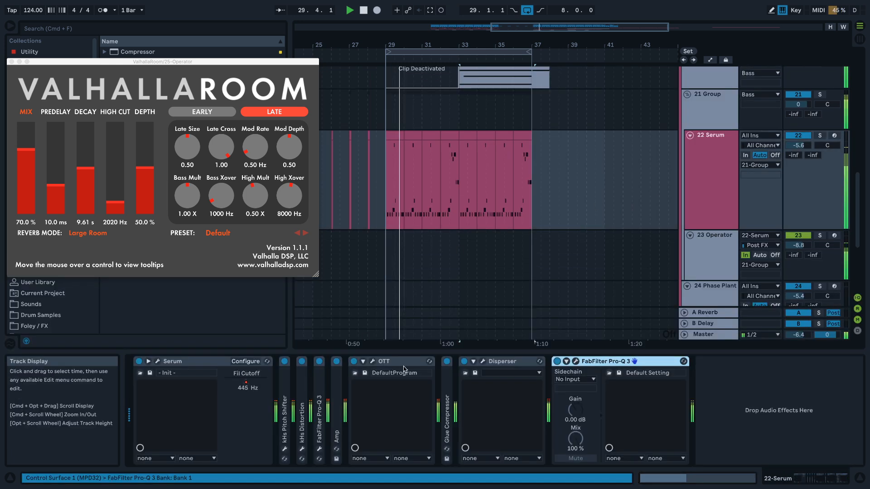
{"action": "left_click", "coordinate": [11, 61]}
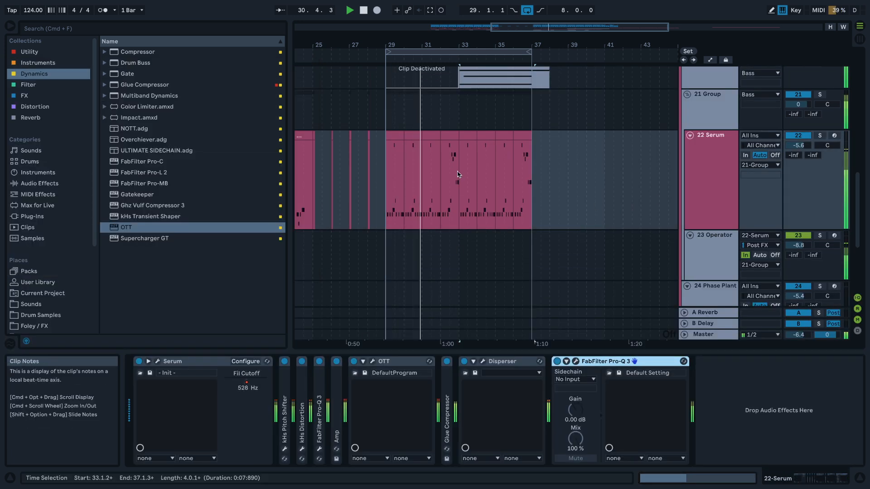
{"action": "scroll", "coordinate": [552, 136], "scroll_direction": "up", "scroll_amount": 2}
{"action": "scroll", "coordinate": [552, 137], "scroll_direction": "up", "scroll_amount": 3}
{"action": "scroll", "coordinate": [743, 254], "scroll_direction": "down", "scroll_amount": 1}
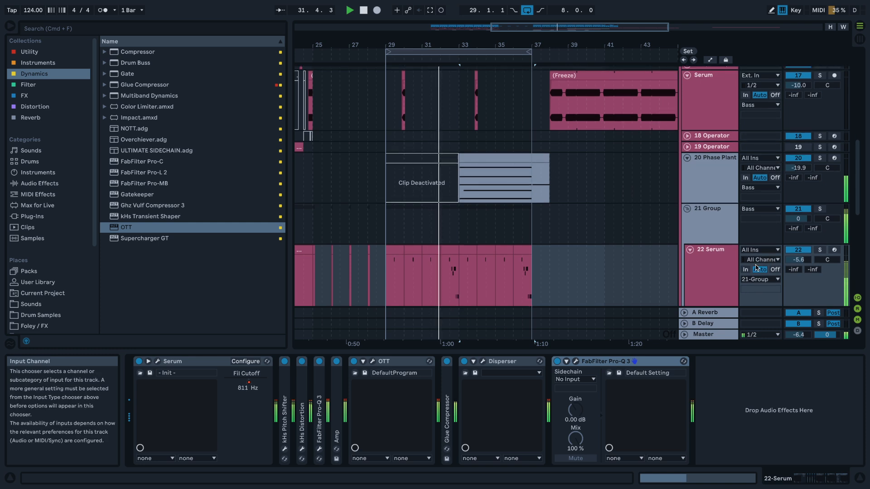
{"action": "scroll", "coordinate": [754, 262], "scroll_direction": "up", "scroll_amount": 3}
{"action": "scroll", "coordinate": [744, 254], "scroll_direction": "down", "scroll_amount": 3}
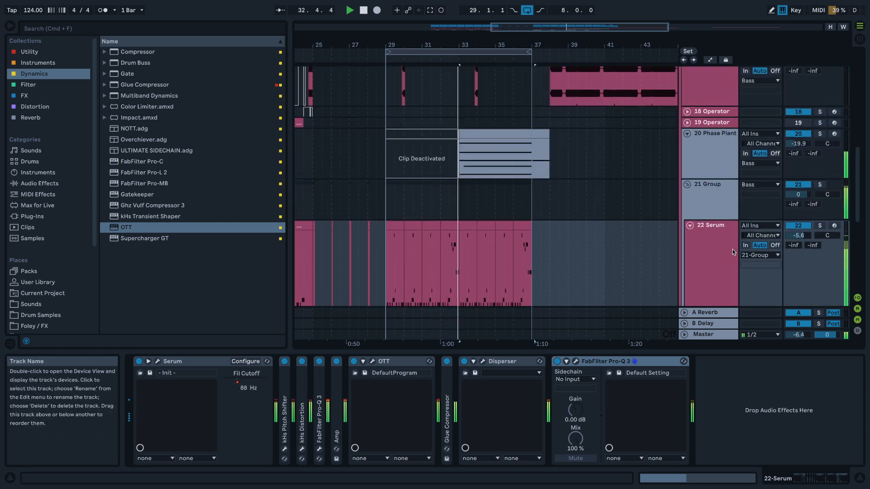
{"action": "scroll", "coordinate": [477, 237], "scroll_direction": "down", "scroll_amount": 10}
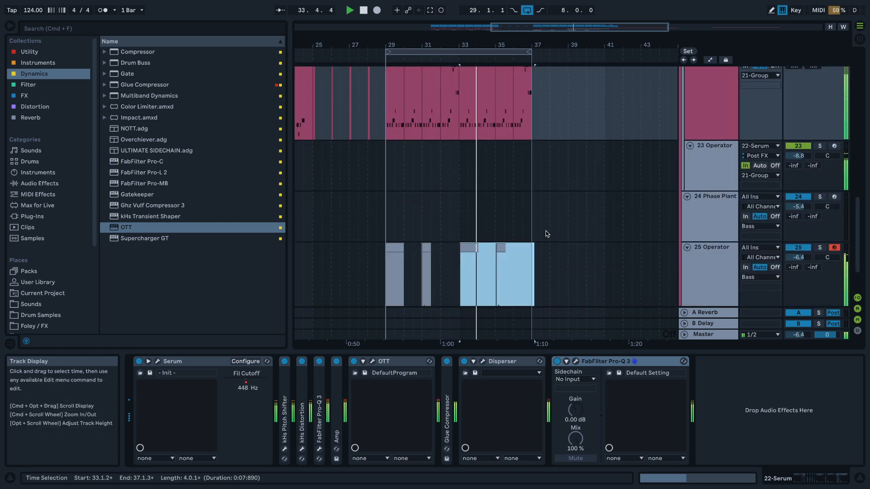
- Select the 25 Operator track and open its bar 31 clip in the note editor during playback
{"action": "key", "text": "a"}
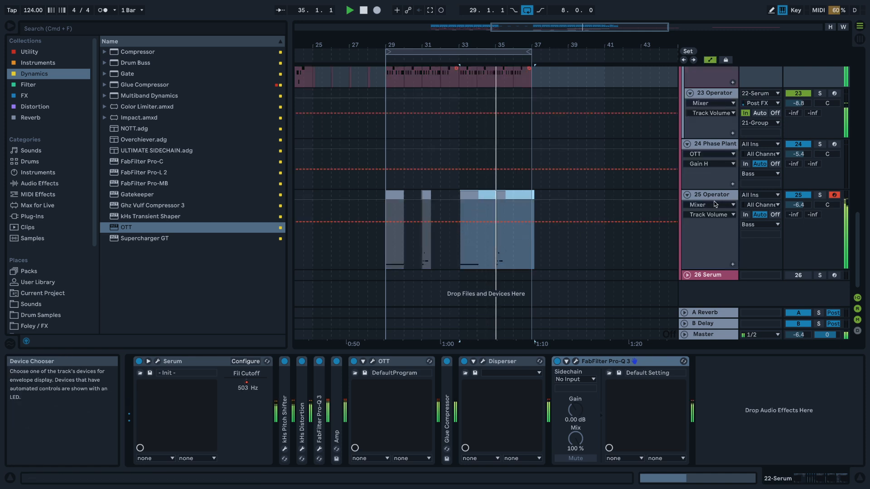
{"action": "left_click", "coordinate": [700, 232]}
{"action": "right_click", "coordinate": [700, 233]}
{"action": "left_click", "coordinate": [540, 271]}
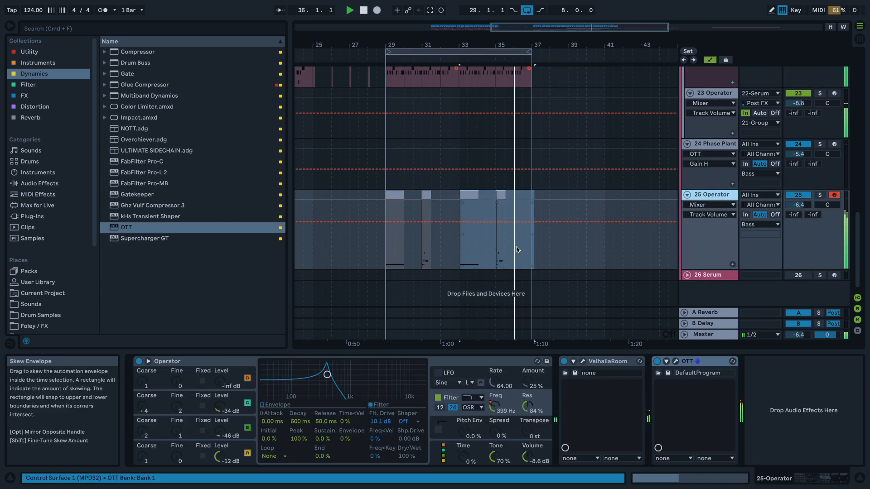
{"action": "key", "text": "a"}
{"action": "double_click", "coordinate": [428, 195]}
{"action": "key", "text": "space"}
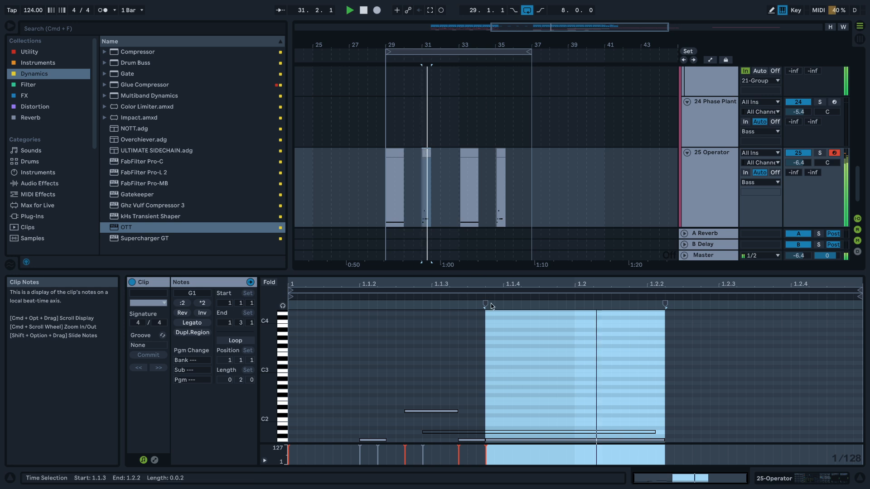
- Shift the short G1 note and the D2 note of the bar 31 clip slightly later while checking playback
{"action": "left_click_drag", "start_coordinate": [511, 210], "coordinate": [511, 197]}
{"action": "key", "text": "space"}
{"action": "key", "text": "space"}
{"action": "left_click_drag", "start_coordinate": [354, 322], "coordinate": [386, 368]}
{"action": "left_click", "coordinate": [369, 362]}
{"action": "key", "text": "space"}
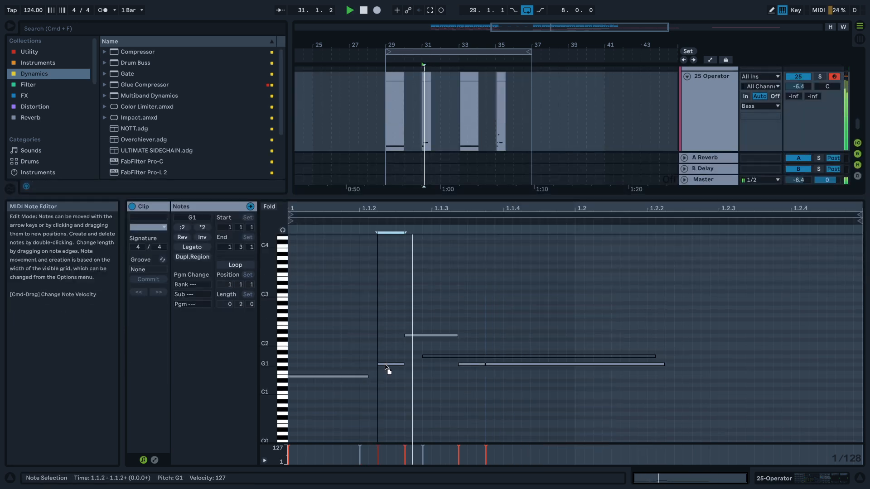
{"action": "left_click_drag", "start_coordinate": [412, 336], "coordinate": [437, 336]}
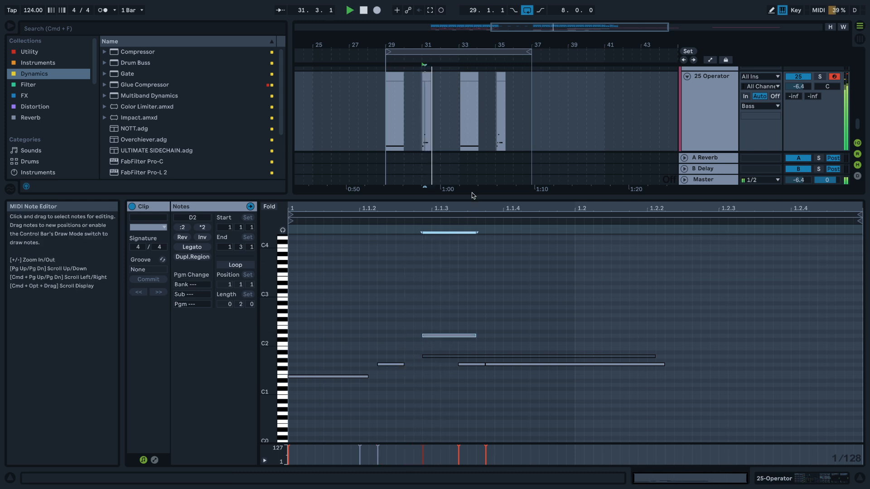
- Show the 25 Operator track's Filter Freq automation and lower a breakpoint just after bar 31's start to 280 Hz
{"action": "key", "text": "a"}
{"action": "left_click_drag", "start_coordinate": [444, 198], "coordinate": [445, 353]}
{"action": "left_click", "coordinate": [696, 211]}
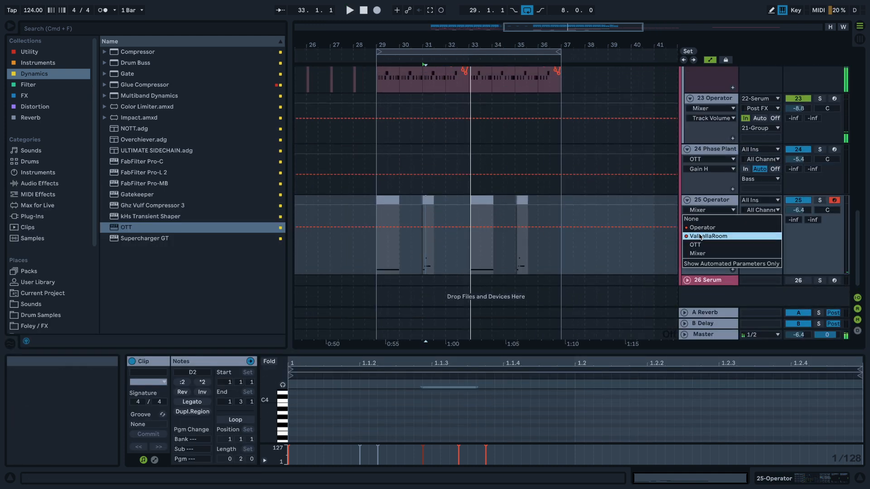
{"action": "left_click", "coordinate": [697, 229]}
{"action": "scroll", "coordinate": [433, 238], "scroll_direction": "up", "scroll_amount": 5}
{"action": "left_click", "coordinate": [392, 254]}
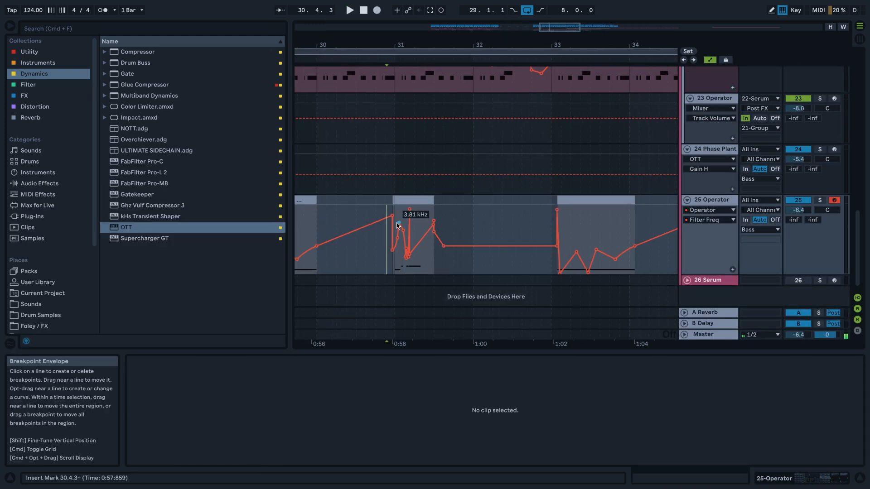
{"action": "mouse_move", "coordinate": [397, 242]}
{"action": "left_mouse_down"}
{"action": "mouse_move", "coordinate": [397, 267]}
{"action": "mouse_move", "coordinate": [397, 251]}
{"action": "left_mouse_up"}
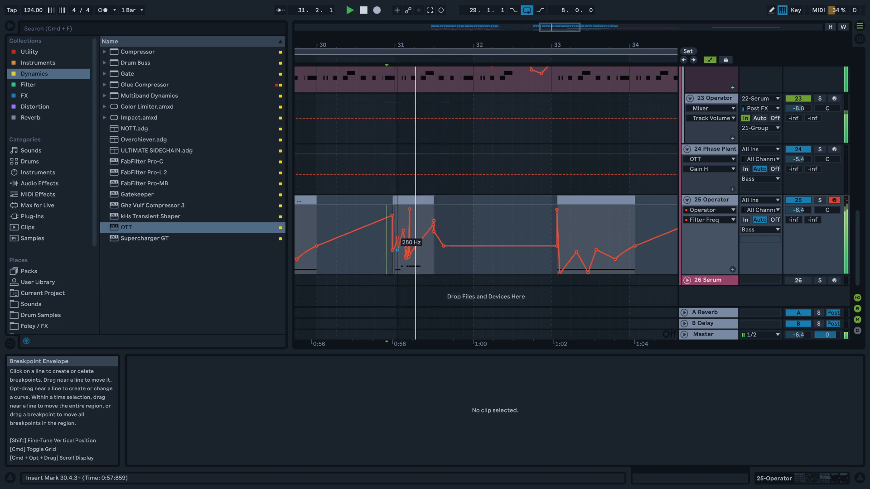
- Hide the automation, move the 25 Operator clip at bar 31 earlier to about 30.4.1, and play from 28.4.3
{"action": "scroll", "coordinate": [376, 261], "scroll_direction": "down", "scroll_amount": 5}
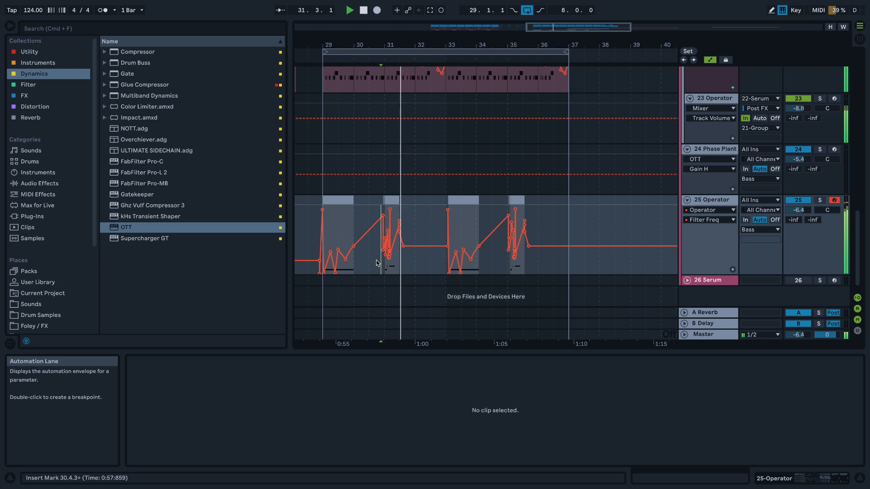
{"action": "scroll", "coordinate": [364, 287], "scroll_direction": "down", "scroll_amount": 1}
{"action": "key", "text": "a"}
{"action": "key", "text": "space"}
{"action": "left_click", "coordinate": [387, 197]}
{"action": "left_click_drag", "start_coordinate": [389, 197], "coordinate": [385, 198]}
{"action": "left_click", "coordinate": [375, 206]}
{"action": "key", "text": "space"}
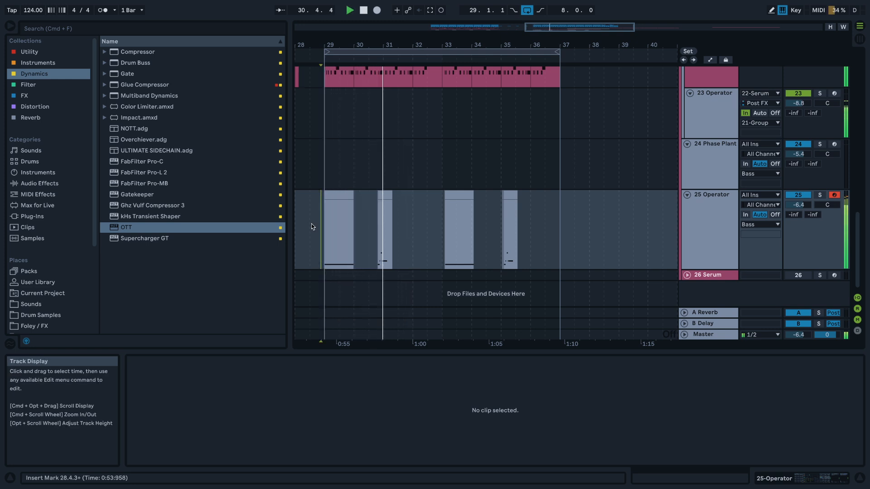
- Add an E1 note near the end of the bar 31 clip, extend it past the clip's end and nudge it slightly later
{"action": "left_click", "coordinate": [381, 206]}
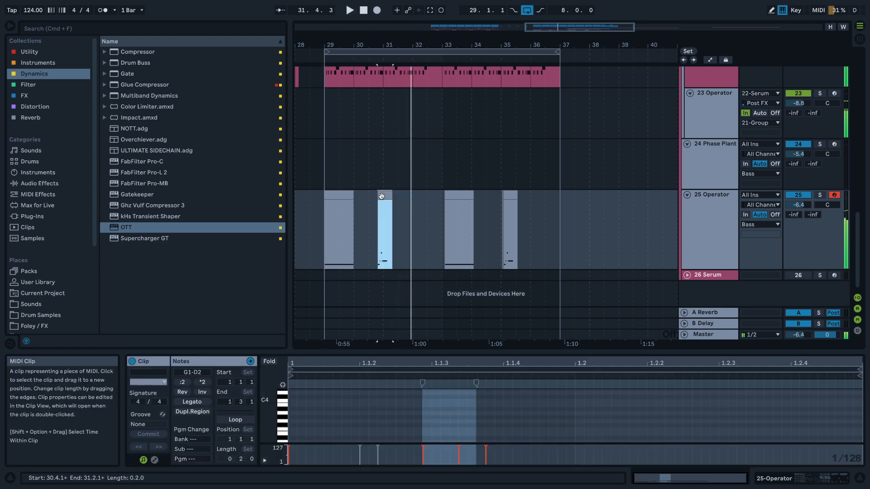
{"action": "left_click_drag", "start_coordinate": [531, 351], "coordinate": [560, 133]}
{"action": "double_click", "coordinate": [751, 313]}
{"action": "left_click_drag", "start_coordinate": [754, 313], "coordinate": [869, 323]}
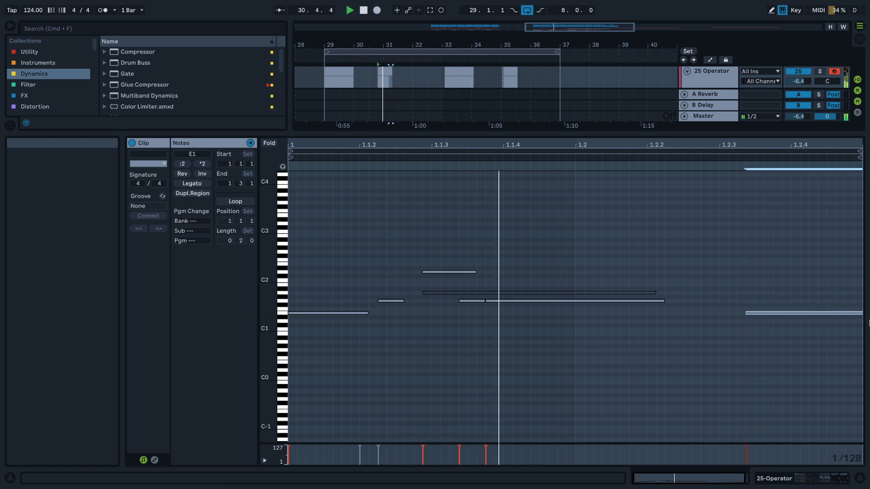
{"action": "key", "text": "Right"}
{"action": "key", "text": "Right"}
{"action": "key", "text": "space"}
{"action": "key", "text": "Right"}
{"action": "key", "text": "Right"}
{"action": "key", "text": "Right"}
{"action": "key", "text": "Right"}
{"action": "key", "text": "Right"}
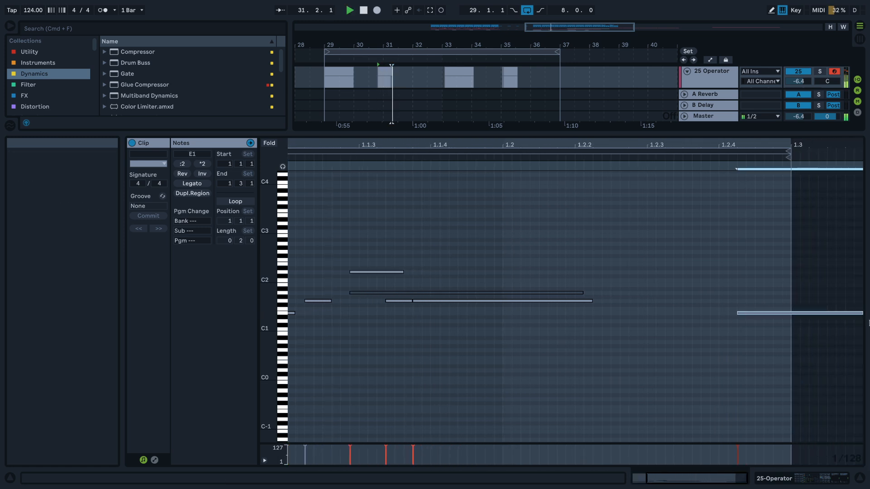
- Transpose the added end note of the bar 31 clip by semitones during playback, bringing it down to A0
{"action": "key", "text": "Up"}
{"action": "key", "text": "Up"}
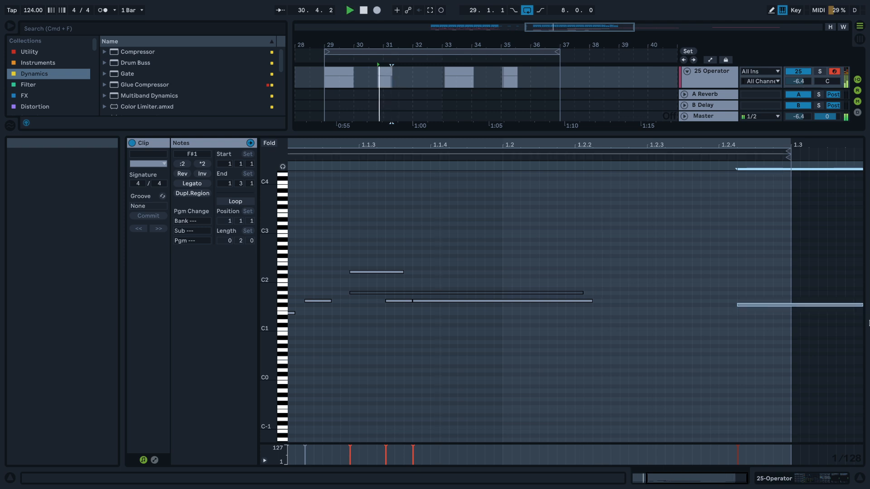
{"action": "key", "text": "Down"}
{"action": "key", "text": "Down"}
{"action": "key", "text": "Down"}
{"action": "key", "text": "Down"}
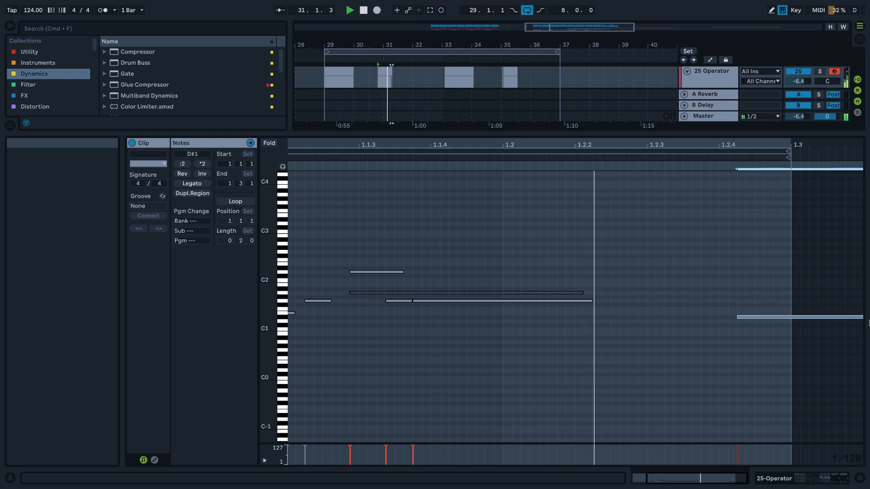
{"action": "key", "text": "Down"}
{"action": "key", "text": "Down"}
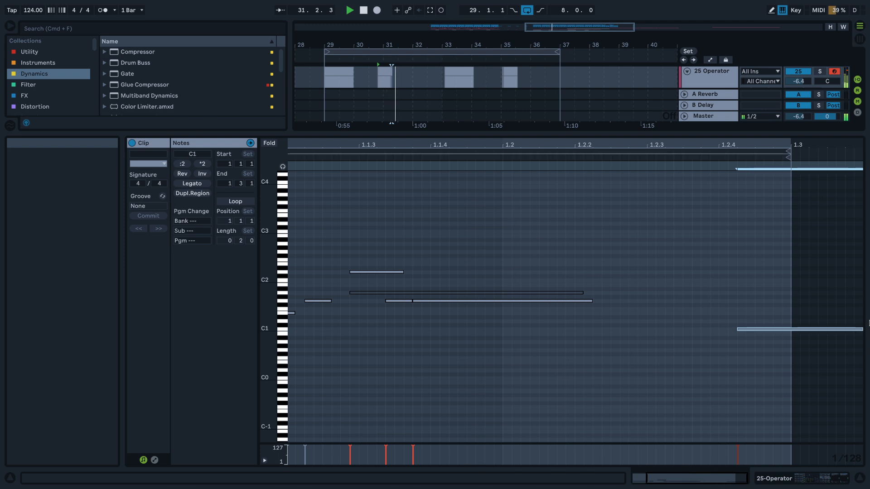
{"action": "key", "text": "Down"}
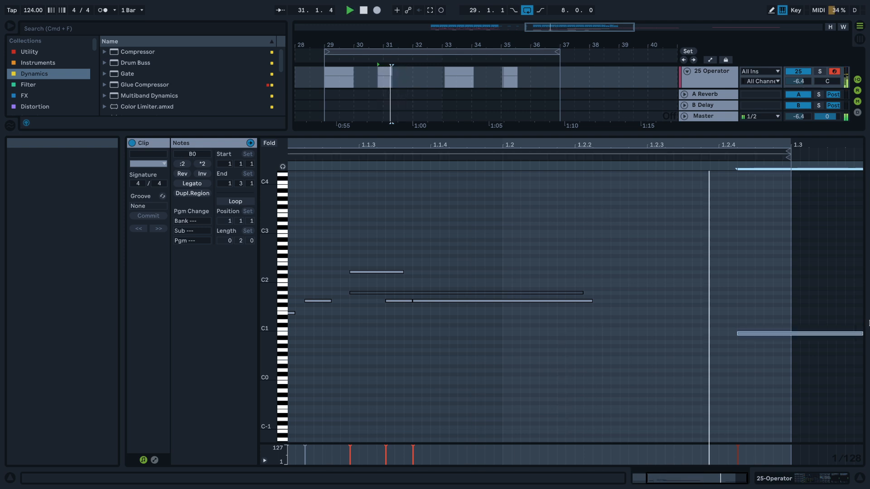
{"action": "key", "text": "Down"}
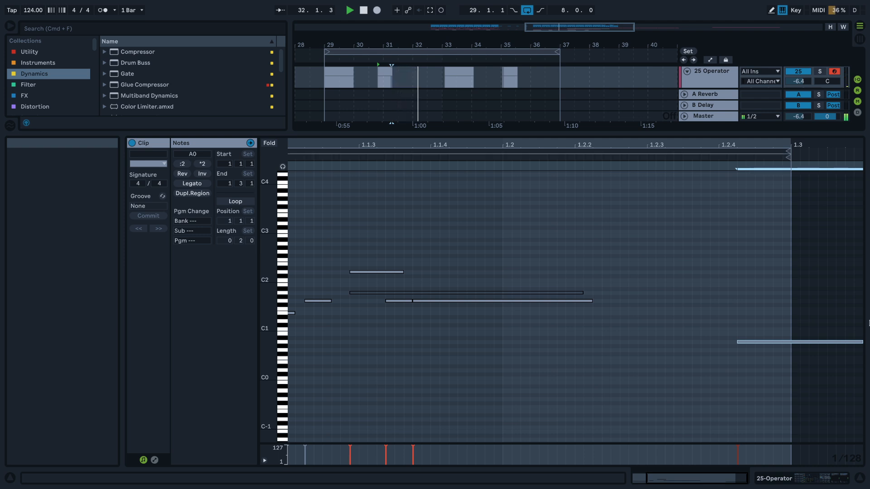
- Play the bar 31 fill again and delete the added A0 note at the clip's end
{"action": "key", "text": "space"}
{"action": "key", "text": "space"}
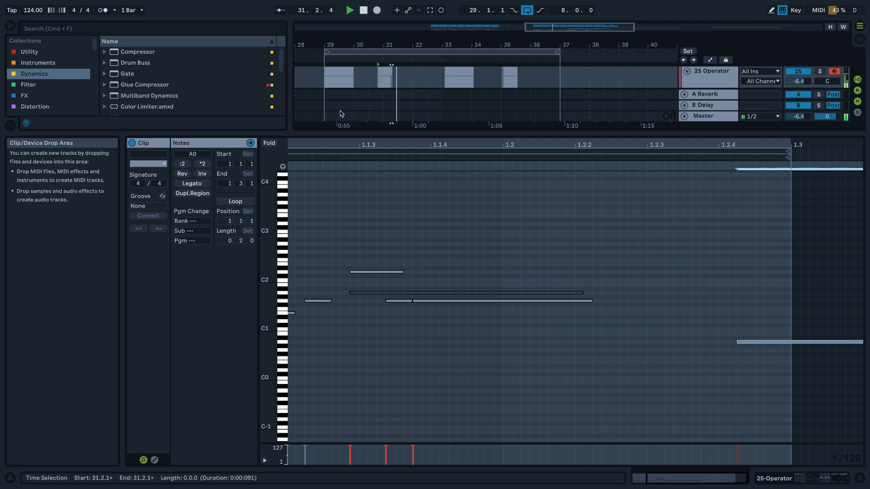
{"action": "left_click", "coordinate": [320, 82]}
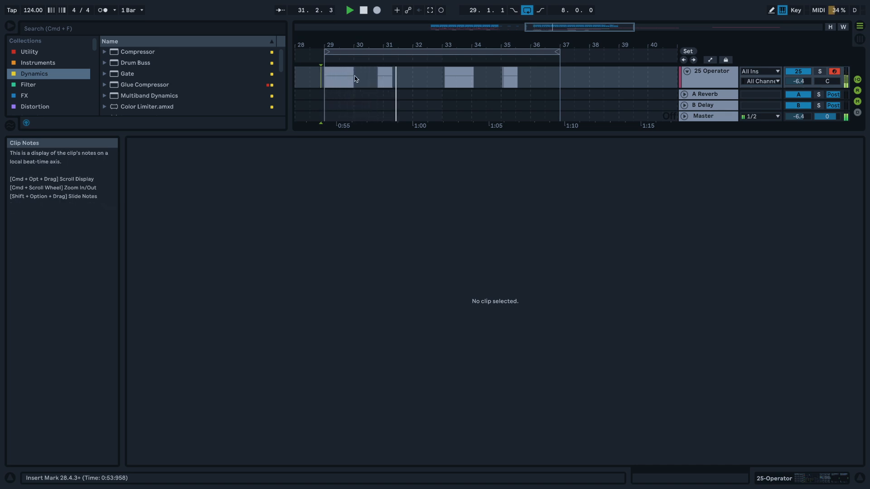
{"action": "left_click", "coordinate": [390, 82]}
{"action": "key", "text": "Delete"}
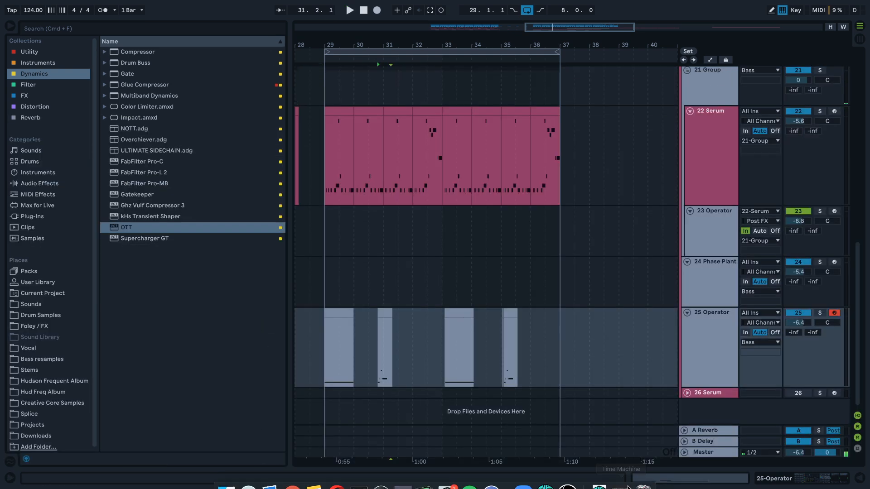
- Hide the clip editor and delete the 25 Operator clips between 32.3.1 and 38.3.1
{"action": "key", "text": "super+alt+l"}
{"action": "left_click", "coordinate": [415, 324]}
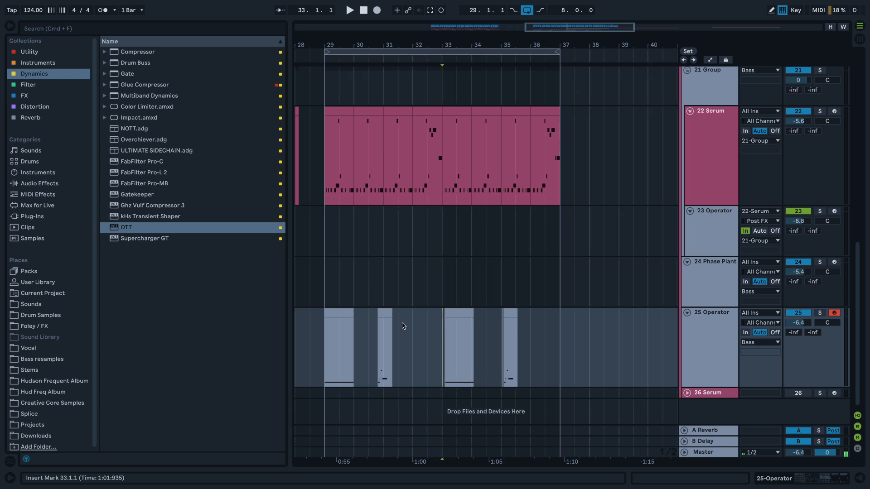
{"action": "left_click", "coordinate": [606, 345], "text": "shift"}
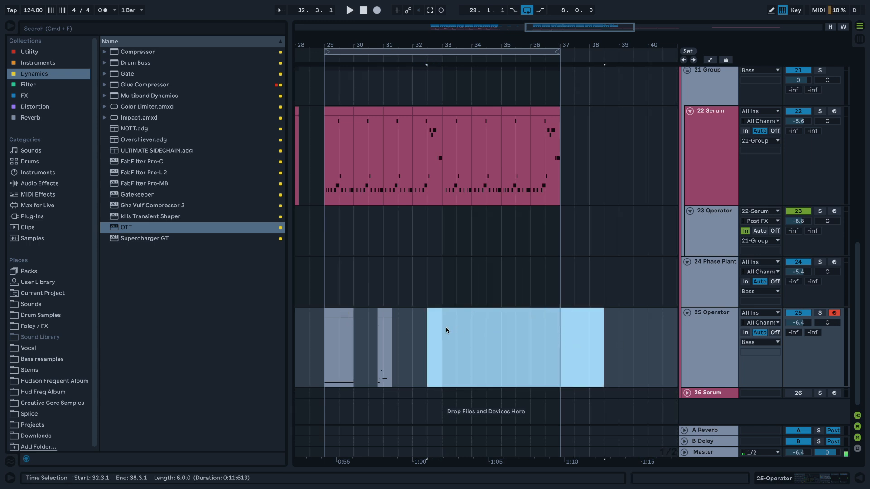
{"action": "key", "text": "Delete"}
- Duplicate bars 29 to 32 of the 25 Operator track to bar 33 and play from just before bar 29
{"action": "left_click", "coordinate": [324, 331], "text": "shift"}
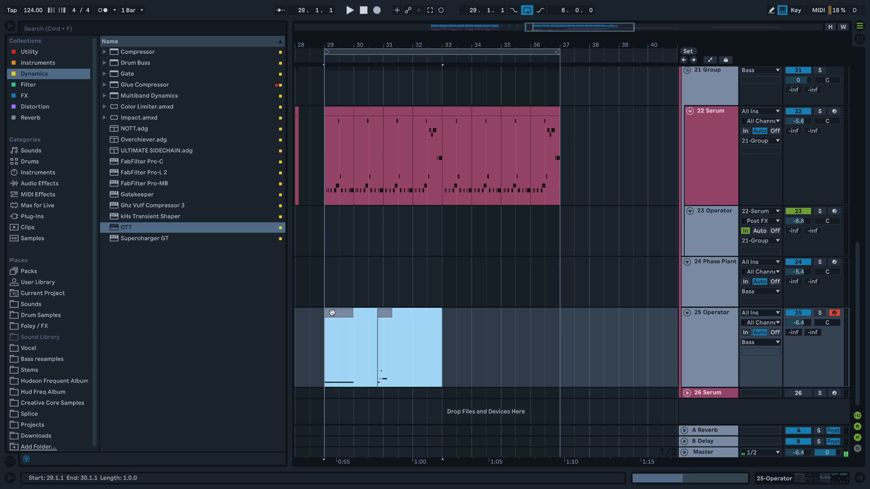
{"action": "key", "text": "super+d"}
{"action": "left_click", "coordinate": [310, 336]}
{"action": "key", "text": "space"}
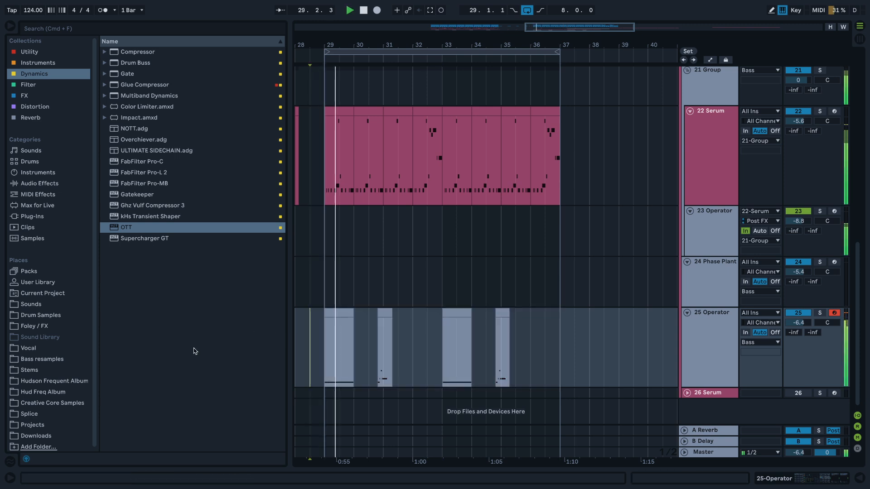
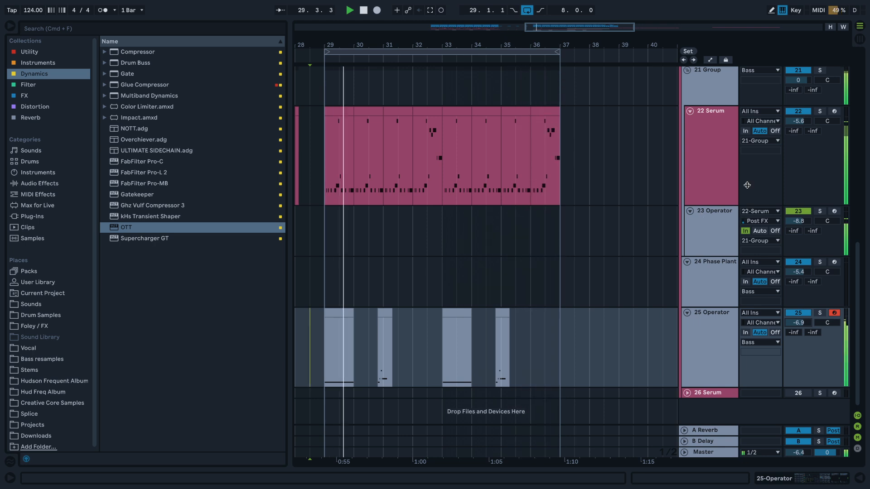
- Open the 20 Phase Plant clip at bar 33, play it back and set the track's volume to -11.8 dB
{"action": "scroll", "coordinate": [523, 159], "scroll_direction": "up", "scroll_amount": 5}
{"action": "left_click", "coordinate": [475, 134]}
{"action": "key", "text": "space"}
{"action": "double_click", "coordinate": [475, 134]}
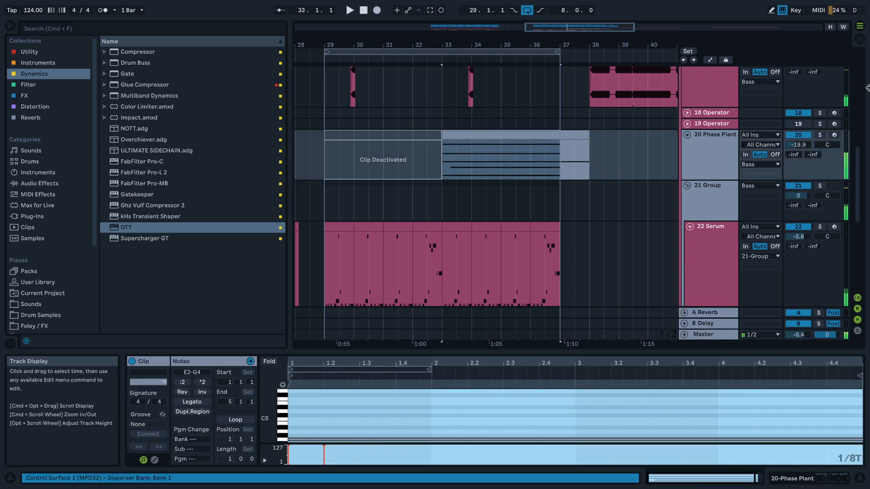
{"action": "key", "text": "space"}
{"action": "left_click_drag", "start_coordinate": [803, 147], "coordinate": [803, 132]}
- Solo the 20 Phase Plant track, stop playback and show its device chain
{"action": "left_click", "coordinate": [727, 151]}
{"action": "key", "text": "space"}
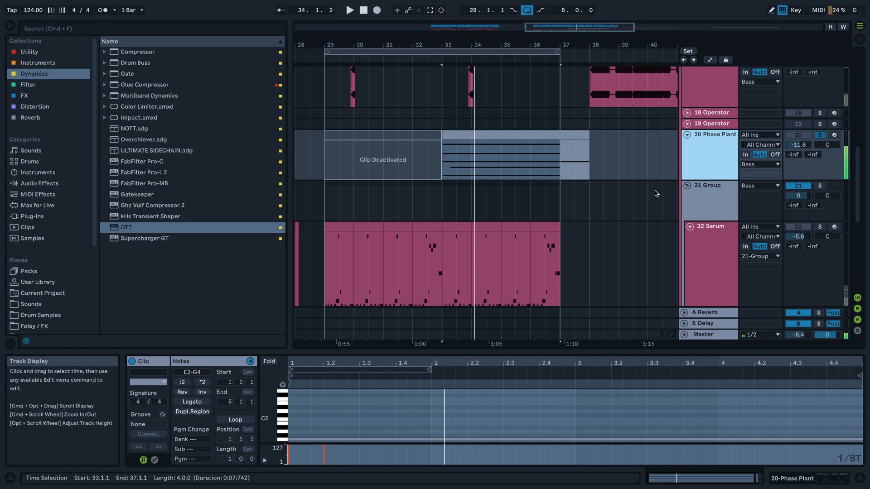
{"action": "key", "text": "shift+Tab"}
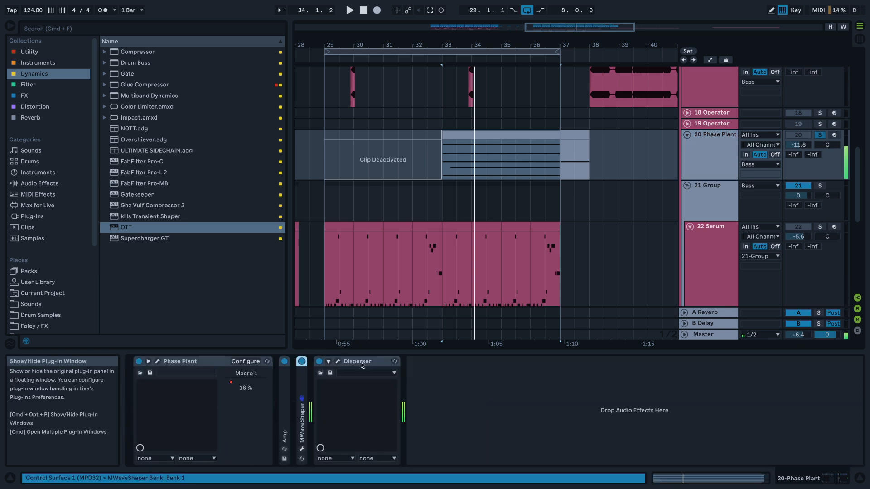
- Add FabFilter Pro-Q 3 after Disperser in the 20 Phase Plant device chain
{"action": "left_click", "coordinate": [355, 365]}
{"action": "left_click", "coordinate": [169, 83]}
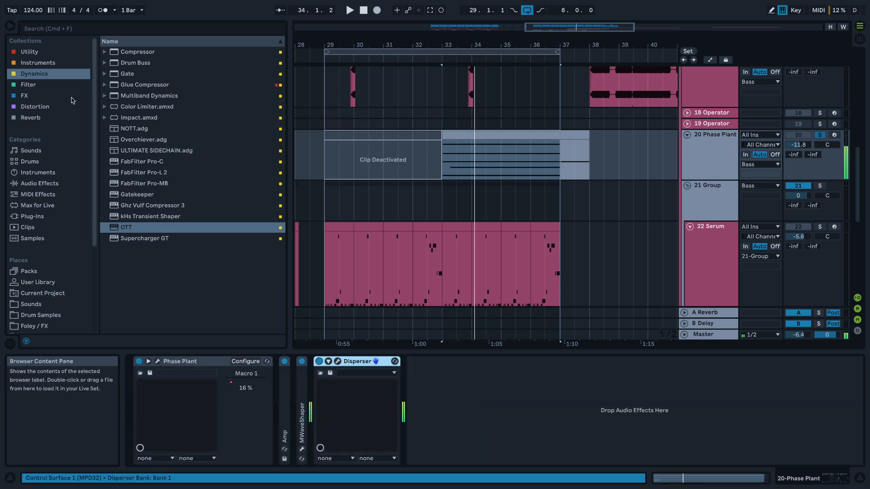
{"action": "left_click", "coordinate": [38, 83]}
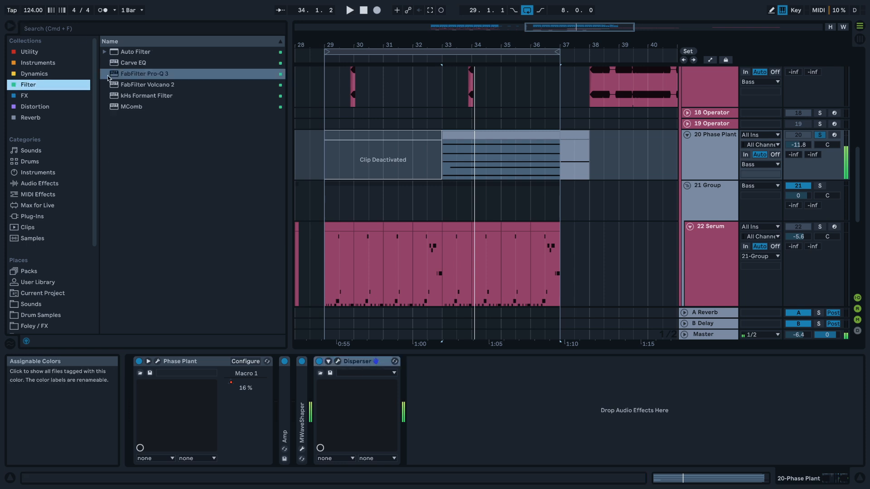
{"action": "left_click", "coordinate": [168, 73]}
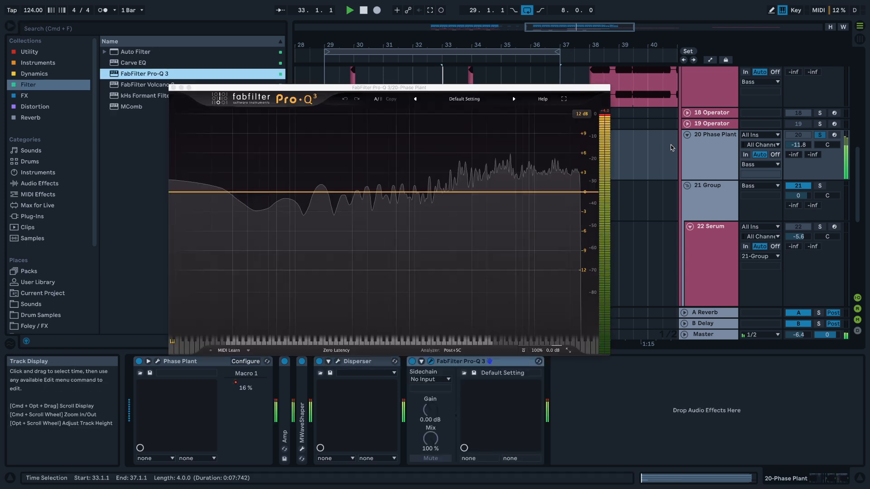
- Add a 12 dB/oct low cut at about 74 Hz and a 24 dB/oct high cut near 13.2 kHz in Pro-Q 3 during playback
{"action": "left_click_drag", "start_coordinate": [174, 192], "coordinate": [280, 206]}
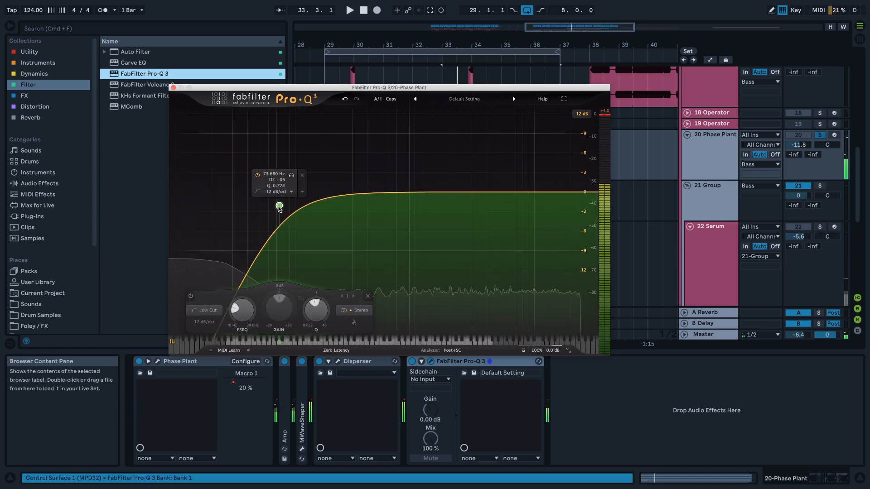
{"action": "key", "text": "space"}
{"action": "left_click_drag", "start_coordinate": [580, 193], "coordinate": [547, 213]}
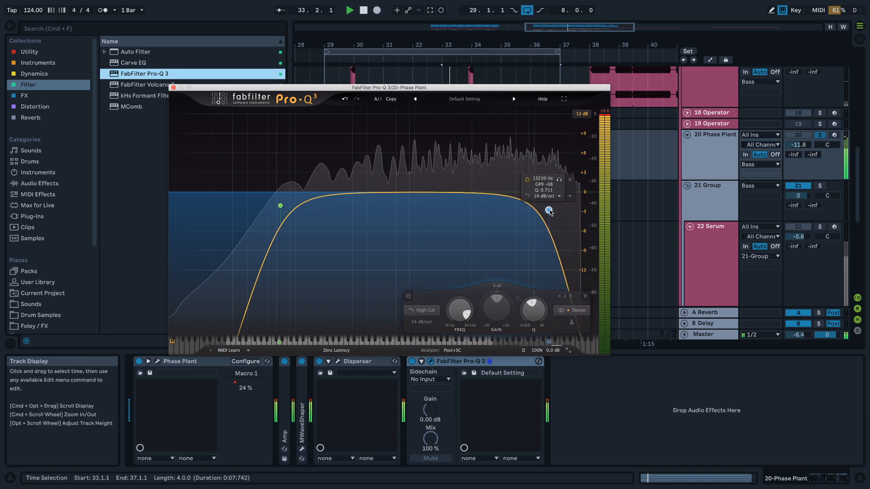
{"action": "left_click", "coordinate": [174, 87]}
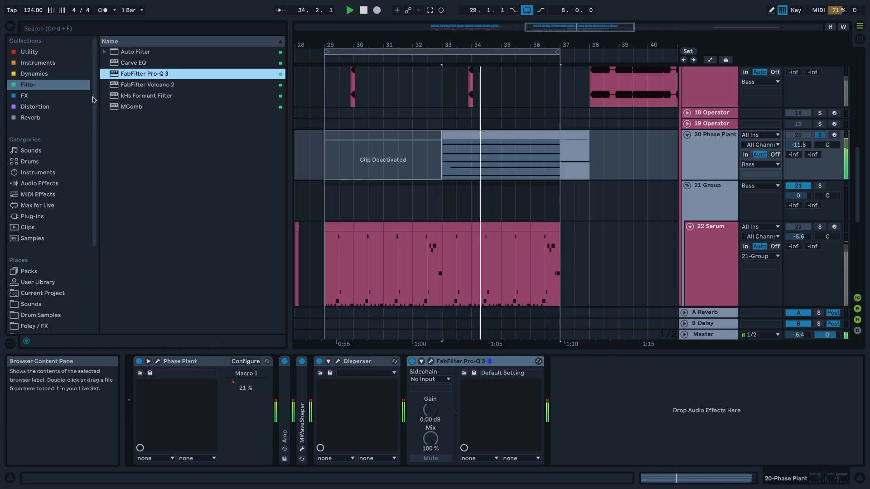
- Add ValhallaPlate from the Reverb collection after Pro-Q 3 and play from bar 33
{"action": "left_click", "coordinate": [31, 96]}
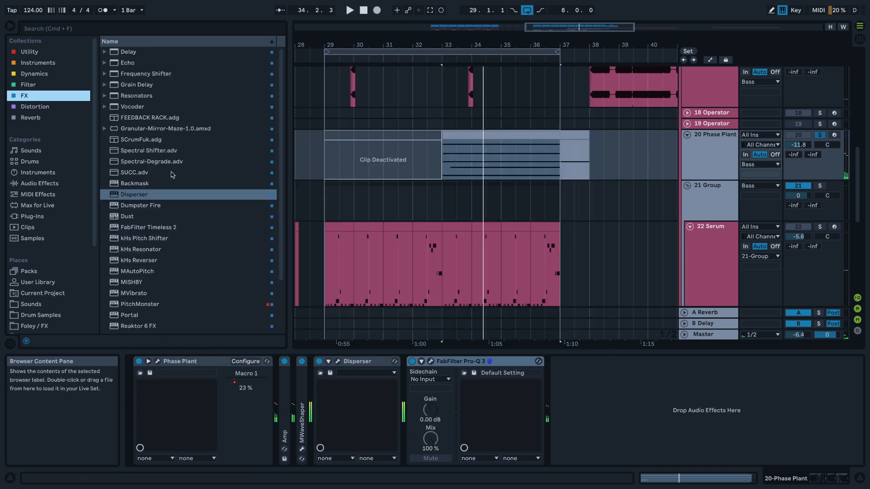
{"action": "left_click", "coordinate": [29, 117]}
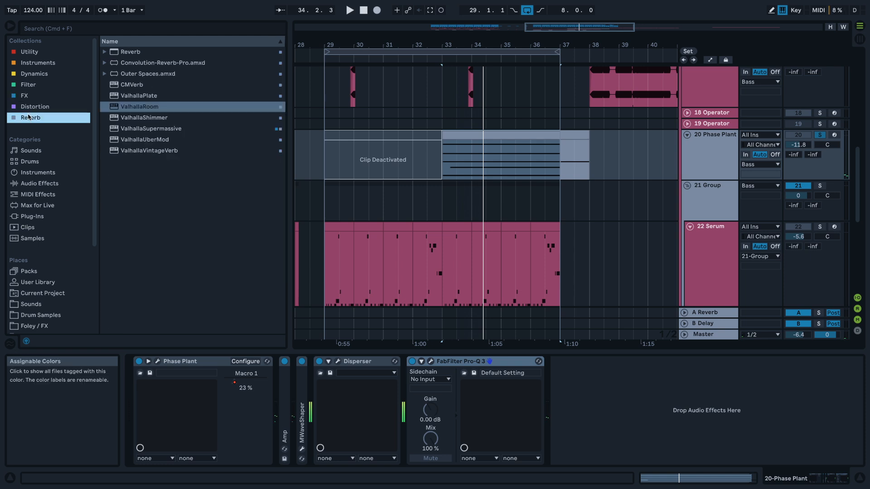
{"action": "left_click", "coordinate": [137, 97]}
{"action": "key", "text": "Return"}
{"action": "key", "text": "space"}
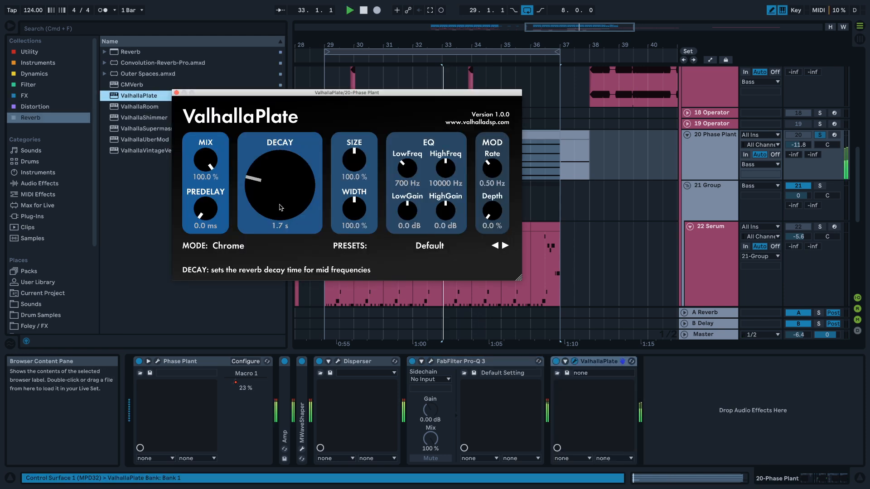
- Set ValhallaPlate to Brass mode with a decay of 0.5 s and a mix of 76.4%
{"action": "left_click", "coordinate": [229, 245]}
{"action": "left_click", "coordinate": [233, 288]}
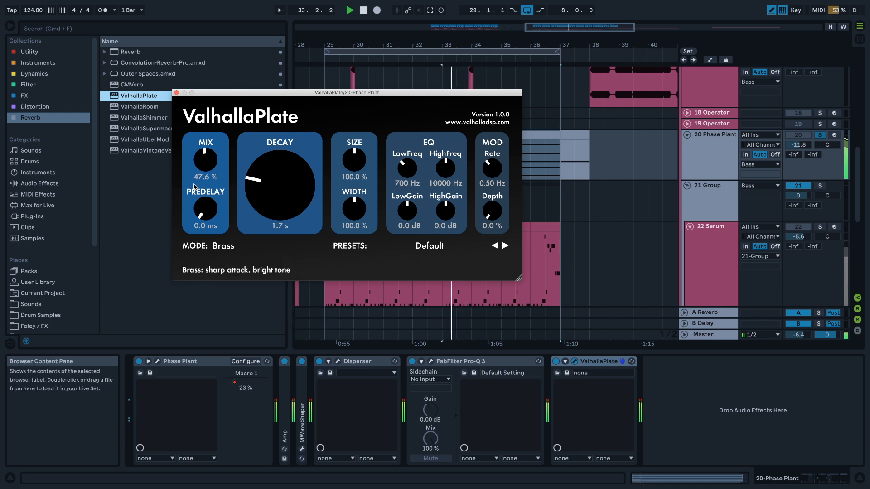
{"action": "left_click_drag", "start_coordinate": [264, 193], "coordinate": [267, 244]}
{"action": "left_click_drag", "start_coordinate": [207, 161], "coordinate": [214, 92]}
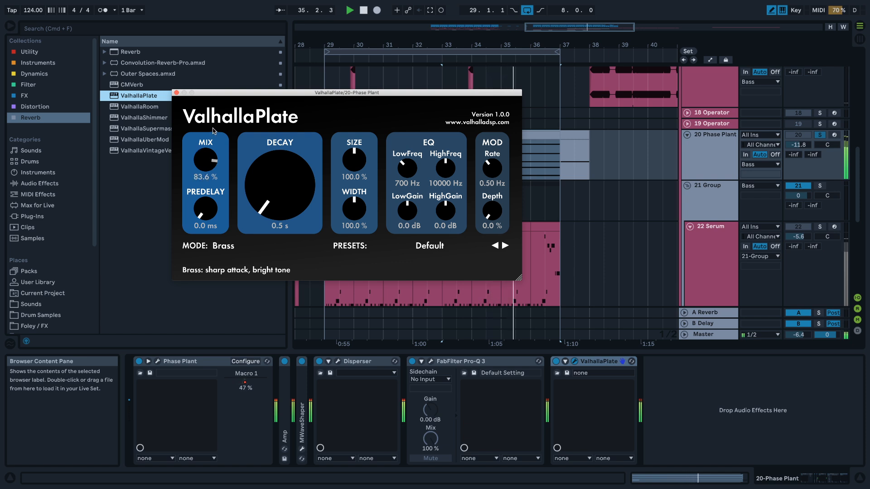
- Change ValhallaPlate to Aluminum mode with a 0.6 s decay and 58% mix, close its window and stop playback
{"action": "left_click", "coordinate": [222, 246]}
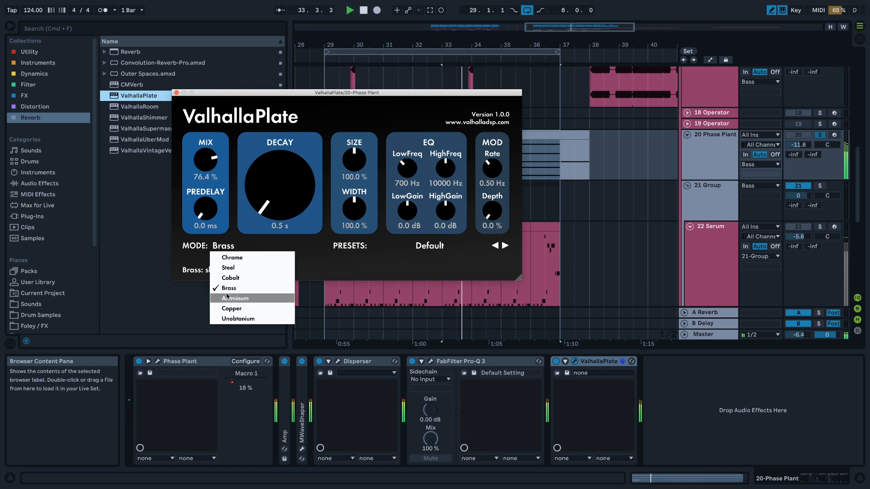
{"action": "left_click", "coordinate": [231, 298]}
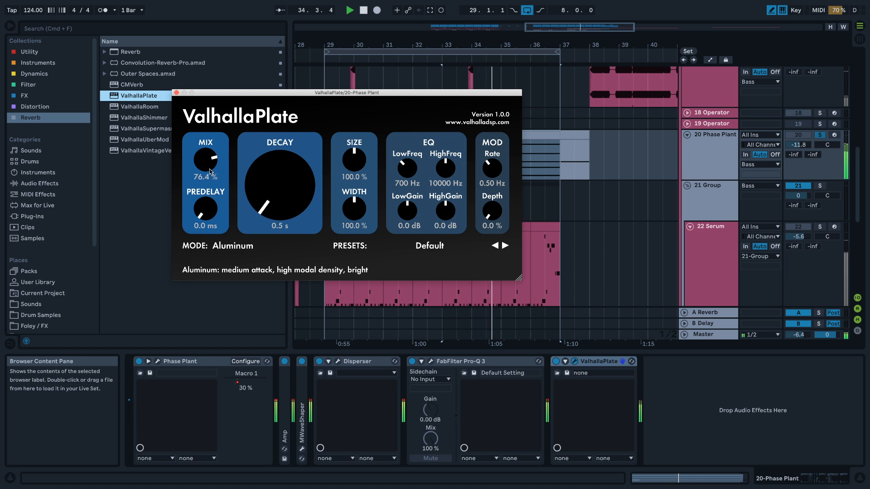
{"action": "left_click_drag", "start_coordinate": [203, 178], "coordinate": [200, 187]}
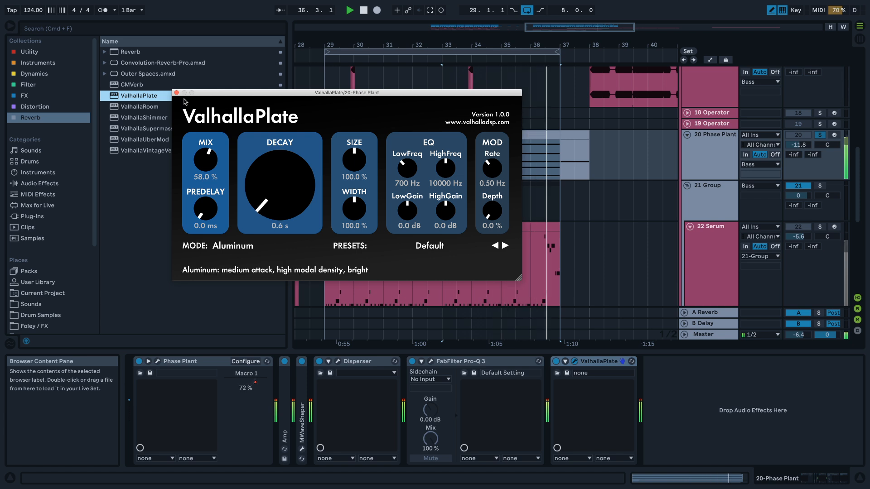
{"action": "left_click", "coordinate": [177, 93]}
{"action": "key", "text": "space"}
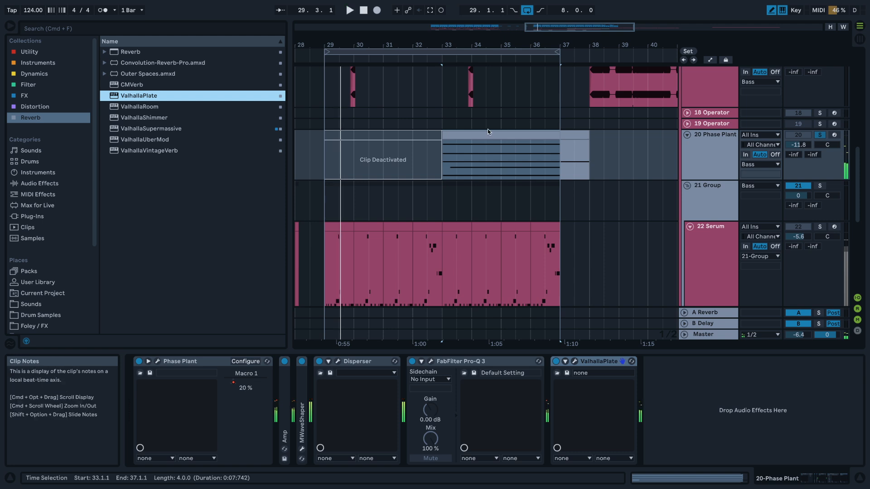
- Play the 20 Phase Plant clip from bar 33 and collapse all devices in its chain
{"action": "left_click", "coordinate": [459, 145]}
{"action": "key", "text": "space"}
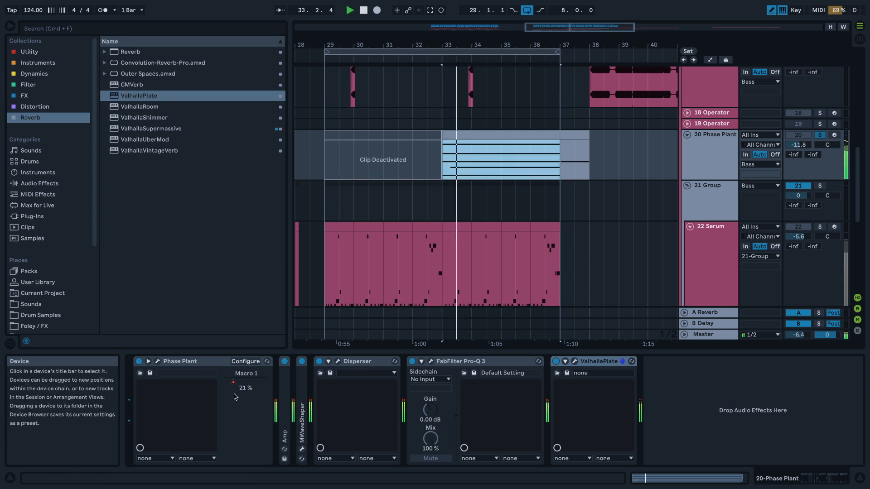
{"action": "double_click", "coordinate": [198, 361]}
{"action": "double_click", "coordinate": [198, 361]}
{"action": "double_click", "coordinate": [272, 362]}
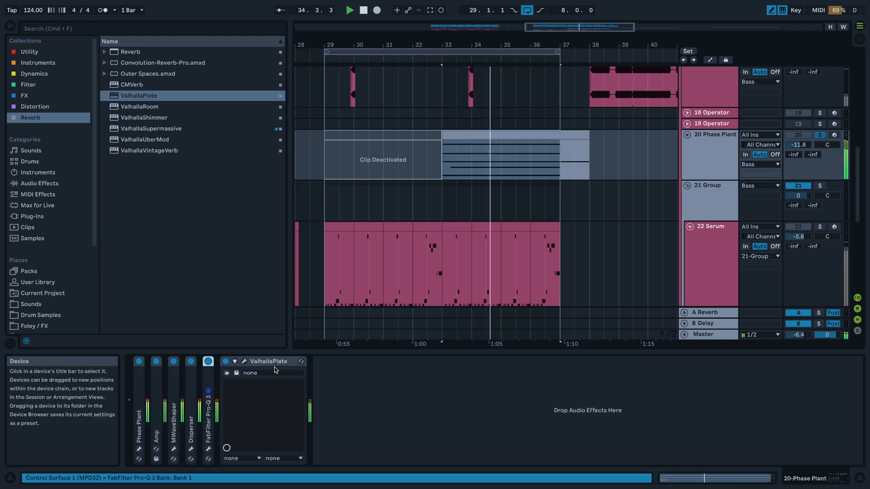
{"action": "double_click", "coordinate": [273, 365]}
- Add MComb after ValhallaPlate and audition it with a note picked as Filter 1's frequency
{"action": "left_click", "coordinate": [40, 85]}
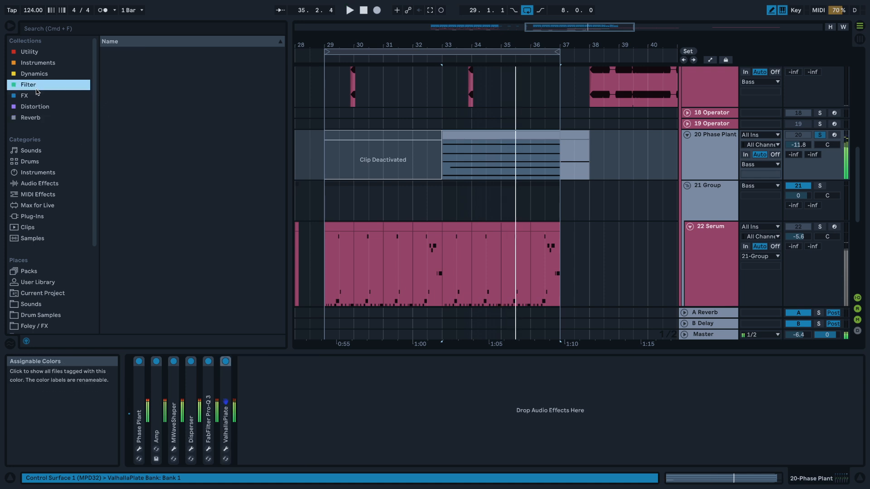
{"action": "left_click", "coordinate": [158, 105]}
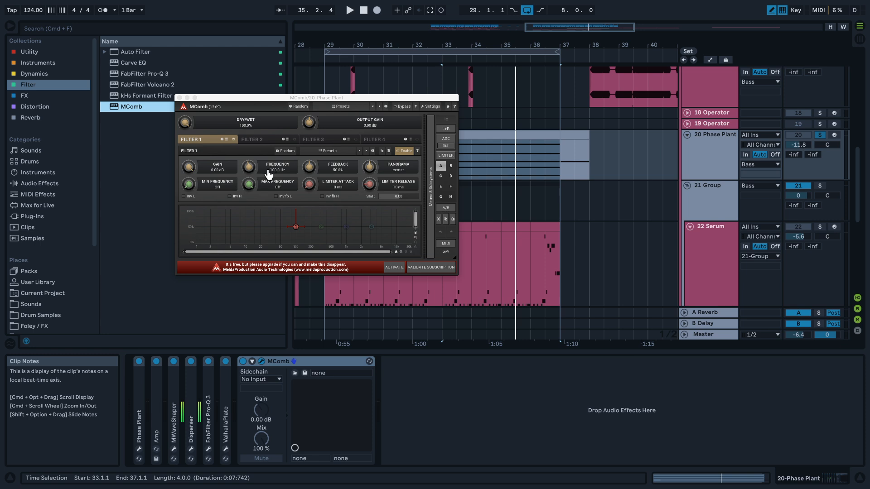
{"action": "double_click", "coordinate": [257, 166]}
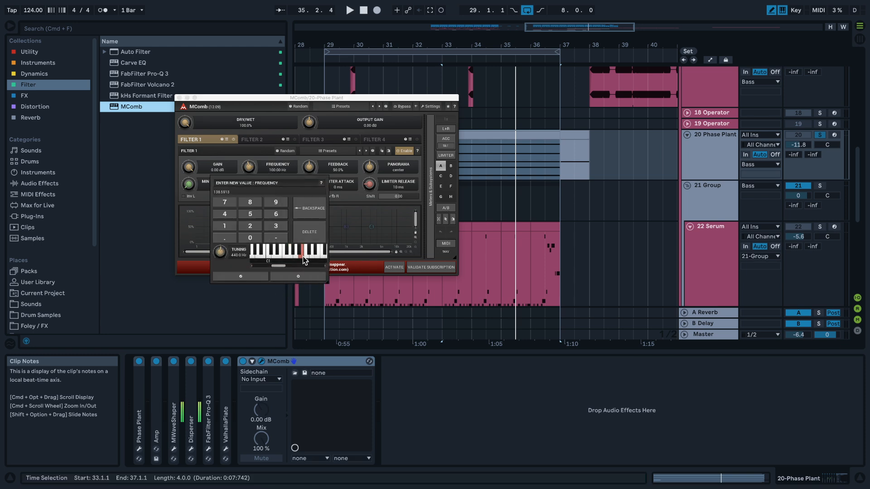
{"action": "left_click", "coordinate": [261, 275]}
{"action": "key", "text": "space"}
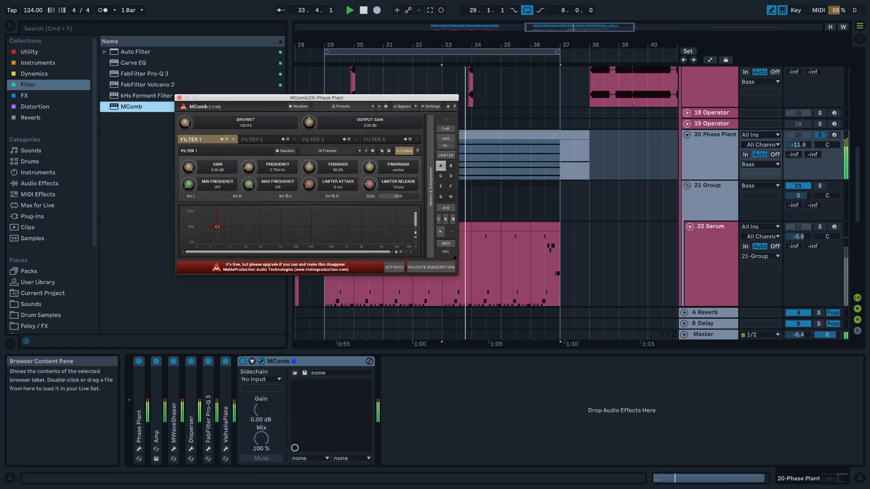
- Reset MComb's Filter 1 frequency, set it to 92.50 Hz using the note keyboard and play it back
{"action": "double_click", "coordinate": [252, 169]}
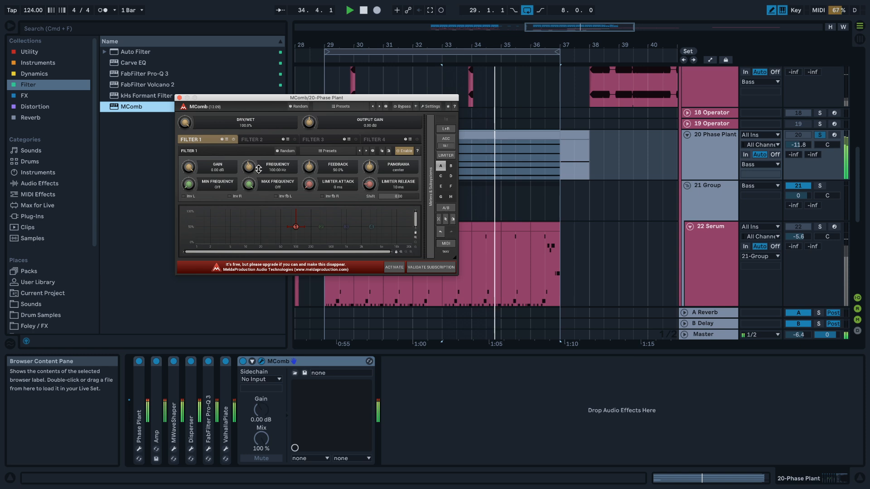
{"action": "key", "text": "space"}
{"action": "right_click", "coordinate": [267, 172]}
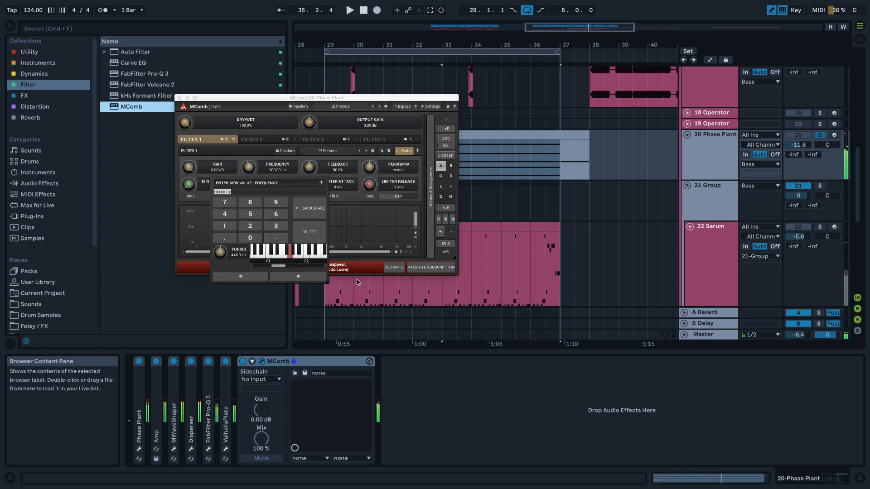
{"action": "left_click", "coordinate": [284, 258]}
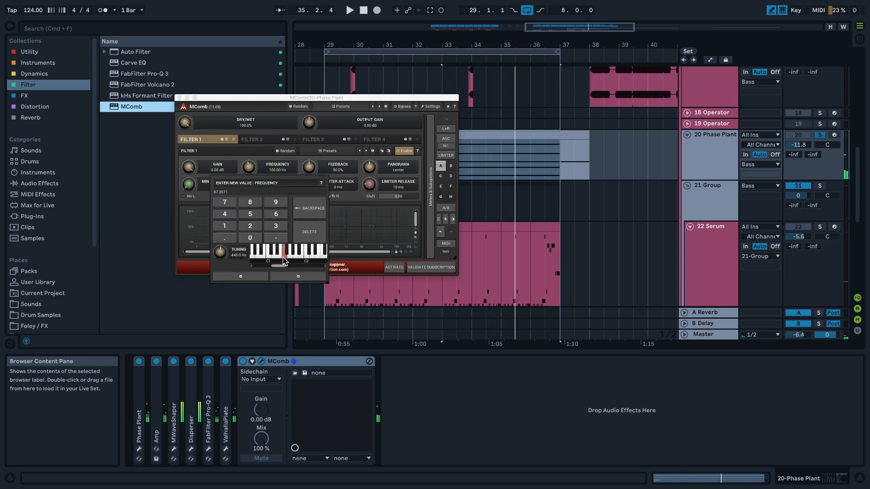
{"action": "left_click", "coordinate": [271, 277]}
{"action": "key", "text": "space"}
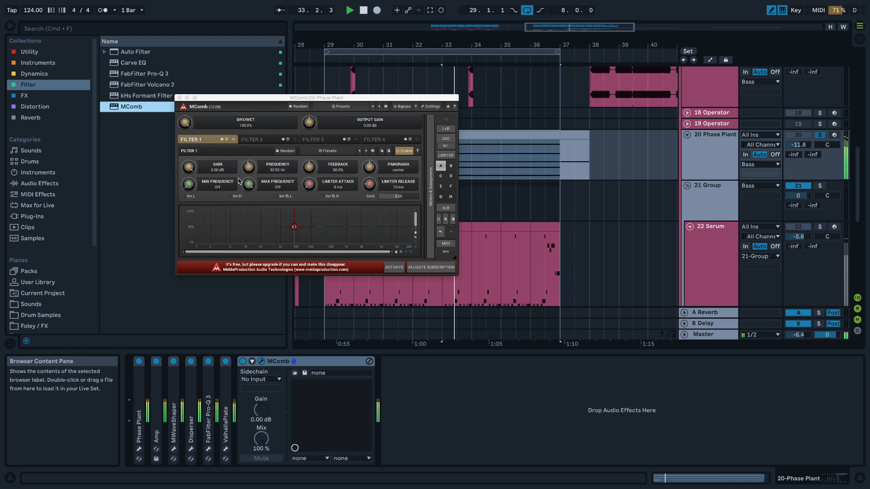
- Set MComb's Filter 1 frequency to 82.41 Hz and lower its gain to about -13.9 dB
{"action": "right_click", "coordinate": [249, 168]}
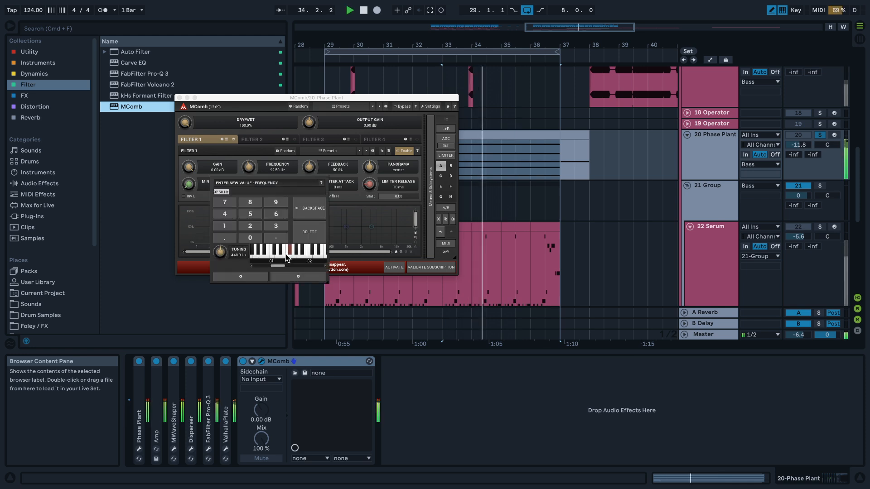
{"action": "left_click", "coordinate": [250, 277]}
{"action": "left_click_drag", "start_coordinate": [209, 174], "coordinate": [173, 196]}
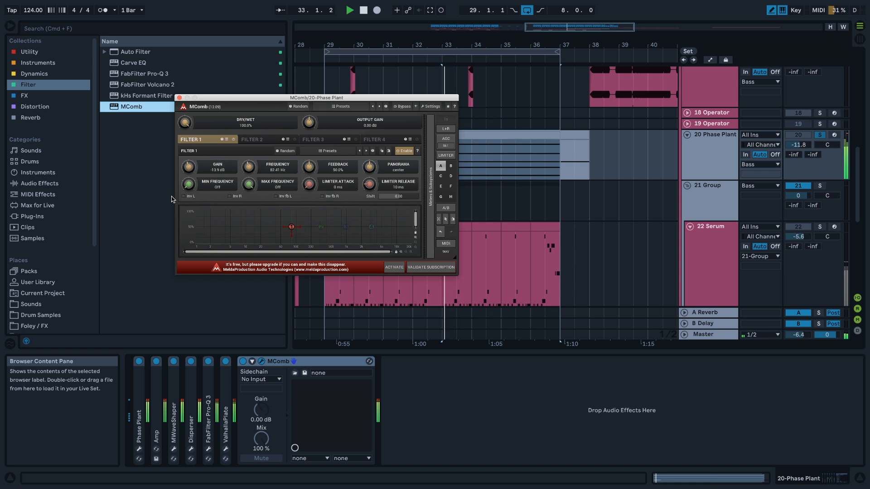
- Unsolo the 20 Phase Plant track, reduce MComb's Filter 1 gain further and its dry/wet to about 22%, and close its window
{"action": "left_click", "coordinate": [820, 135]}
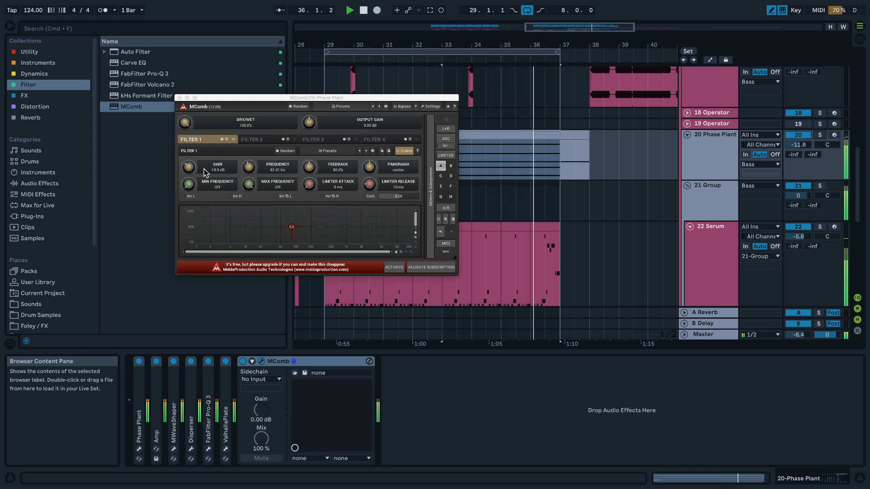
{"action": "left_click_drag", "start_coordinate": [203, 172], "coordinate": [203, 177]}
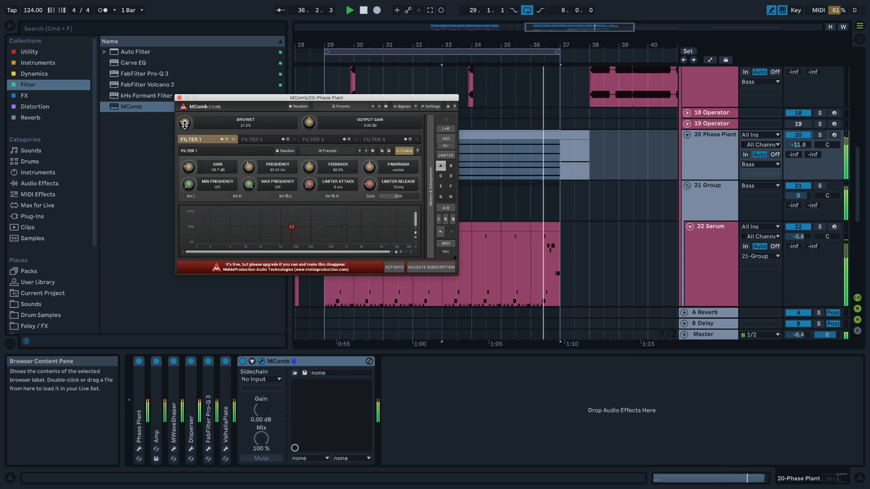
{"action": "left_click", "coordinate": [180, 98]}
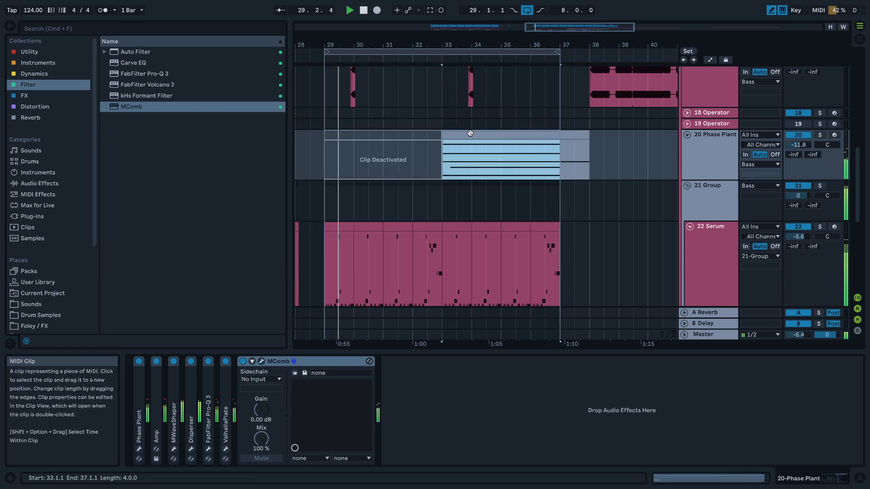
- Solo the 20 Phase Plant track again and insert the stock Reverb between Phase Plant and Amp
{"action": "left_click", "coordinate": [820, 135]}
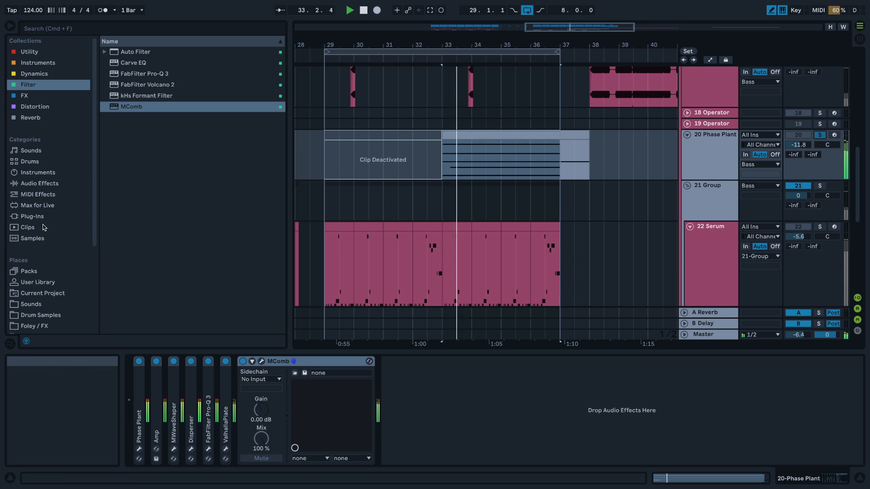
{"action": "left_click", "coordinate": [34, 107]}
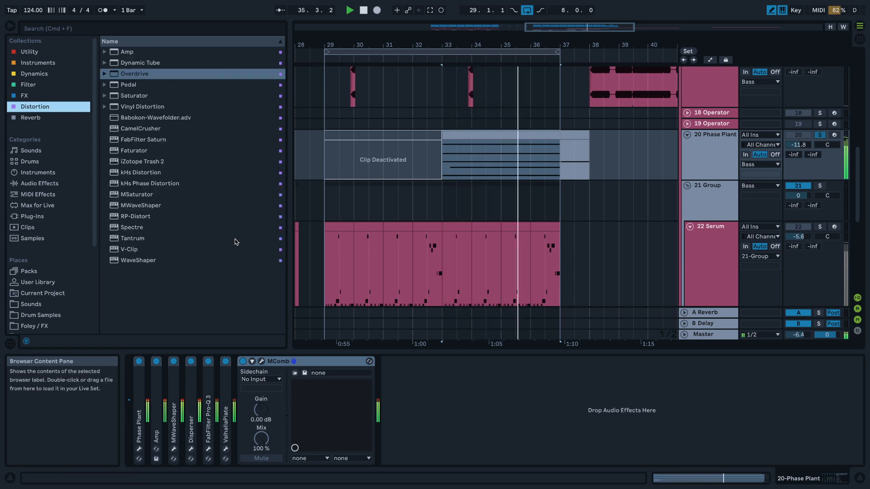
{"action": "left_click", "coordinate": [48, 118]}
{"action": "left_click", "coordinate": [127, 85]}
{"action": "left_click", "coordinate": [127, 43]}
{"action": "mouse_move", "coordinate": [126, 51]}
{"action": "left_mouse_down"}
{"action": "mouse_move", "coordinate": [234, 416]}
{"action": "mouse_move", "coordinate": [177, 410]}
{"action": "left_mouse_up"}
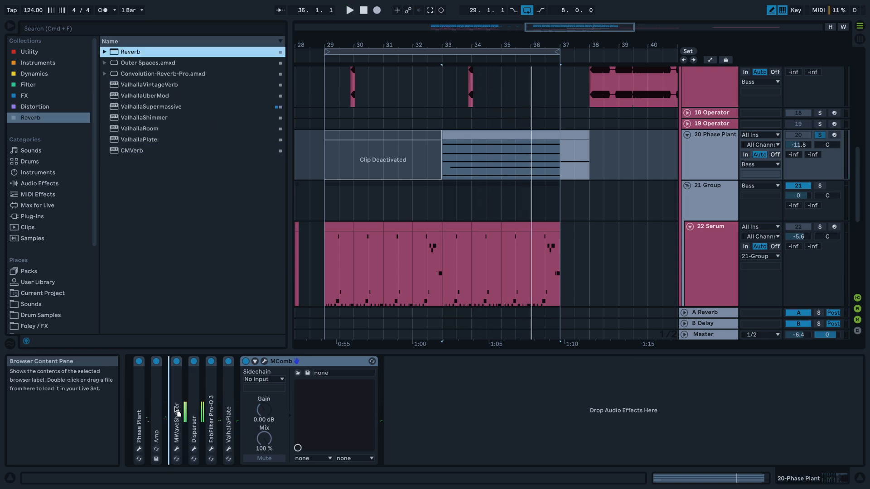
{"action": "left_click_drag", "start_coordinate": [233, 439], "coordinate": [155, 398]}
- Set the Reverb's size to 1.16, decay time to 495 ms and dry/wet to 41% during playback
{"action": "mouse_move", "coordinate": [274, 414]}
{"action": "left_mouse_down"}
{"action": "mouse_move", "coordinate": [280, 420]}
{"action": "mouse_move", "coordinate": [275, 398]}
{"action": "left_mouse_up"}
{"action": "key", "text": "space"}
{"action": "mouse_move", "coordinate": [419, 449]}
{"action": "left_mouse_down"}
{"action": "mouse_move", "coordinate": [419, 469]}
{"action": "mouse_move", "coordinate": [422, 458]}
{"action": "left_mouse_up"}
{"action": "left_click_drag", "start_coordinate": [307, 450], "coordinate": [307, 439]}
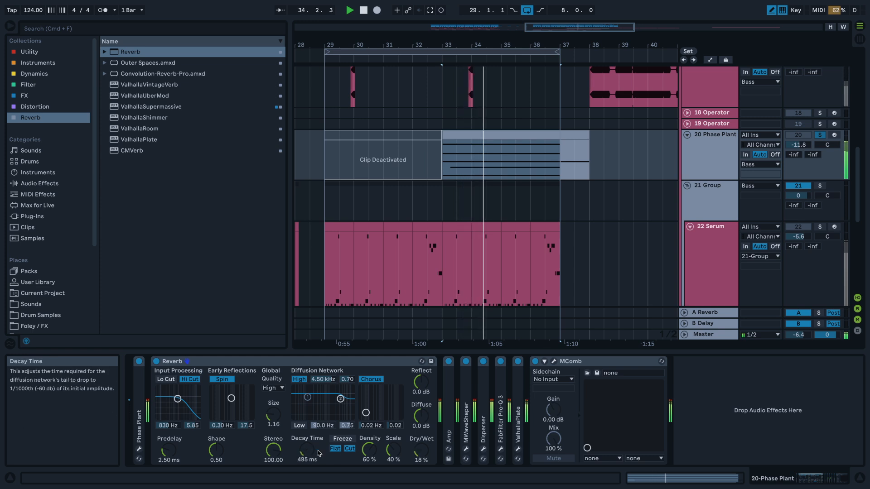
{"action": "left_click_drag", "start_coordinate": [425, 455], "coordinate": [425, 439]}
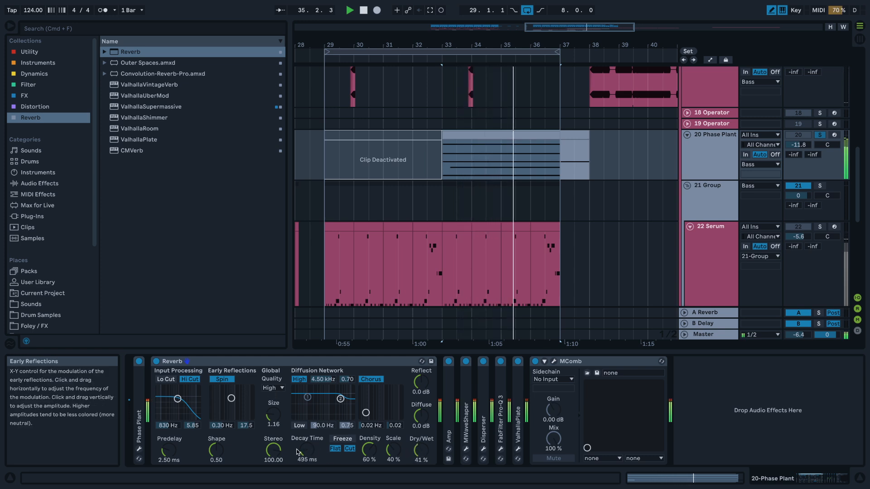
- Set the Reverb's decay time to 452 ms, enable its Lo Cut and centre the input filter at 2.12 kHz
{"action": "left_click_drag", "start_coordinate": [307, 453], "coordinate": [308, 458]}
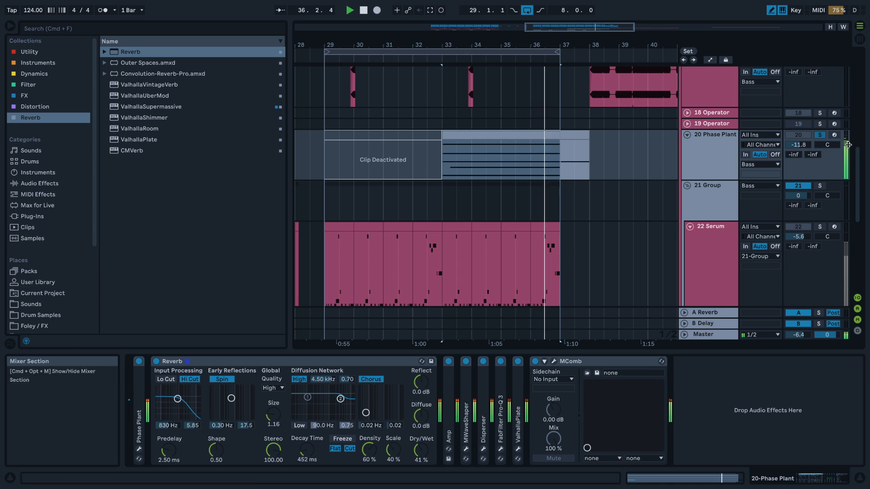
{"action": "left_click", "coordinate": [448, 189]}
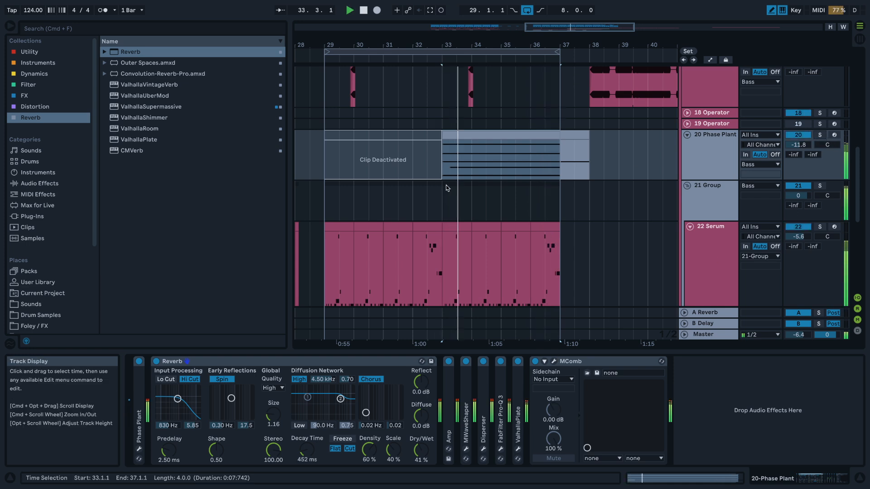
{"action": "left_click", "coordinate": [165, 379]}
{"action": "left_click_drag", "start_coordinate": [177, 399], "coordinate": [179, 400]}
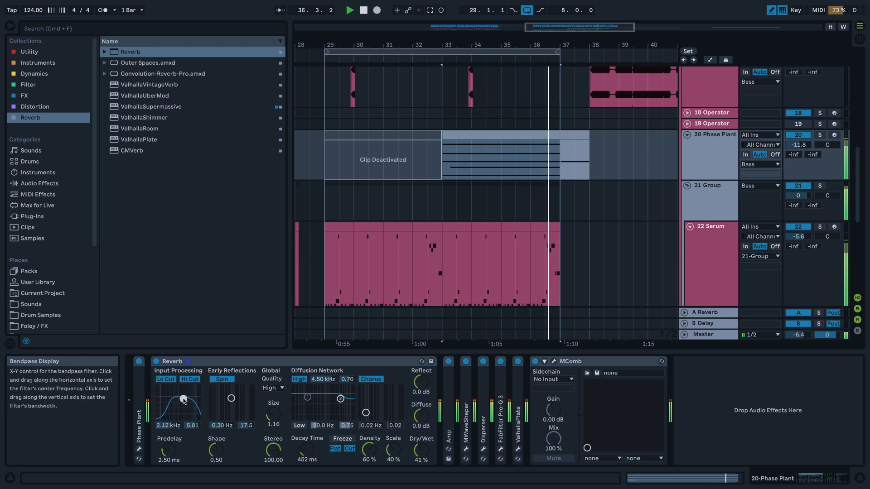
- Show the ValhallaRoom decay automation on the 25 Operator track
{"action": "left_click", "coordinate": [35, 107]}
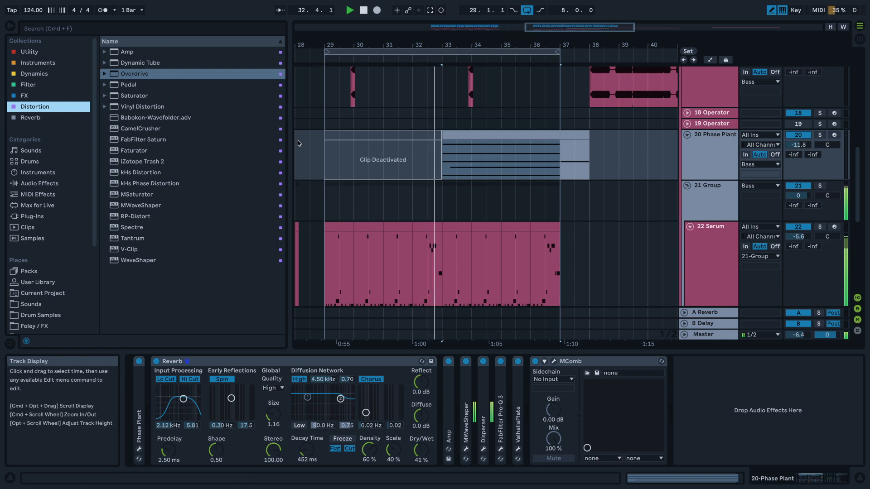
{"action": "scroll", "coordinate": [401, 155], "scroll_direction": "down", "scroll_amount": 1}
{"action": "scroll", "coordinate": [401, 155], "scroll_direction": "down", "scroll_amount": 5}
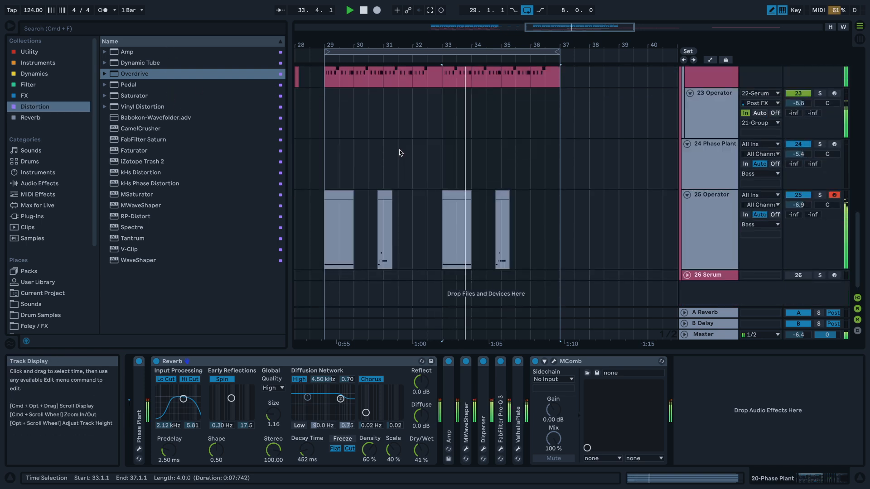
{"action": "key", "text": "Tab"}
{"action": "key", "text": "Tab"}
{"action": "key", "text": "b"}
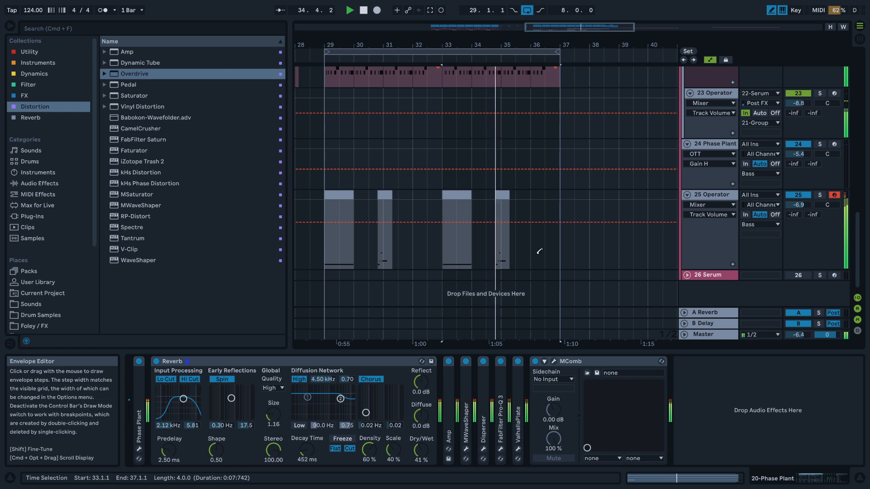
{"action": "left_click", "coordinate": [709, 204]}
{"action": "left_click", "coordinate": [702, 232]}
- Raise 25 Operator's ValhallaRoom decay automation after the short clip near bar 31 and curve it back down by bar 33
{"action": "key", "text": "b"}
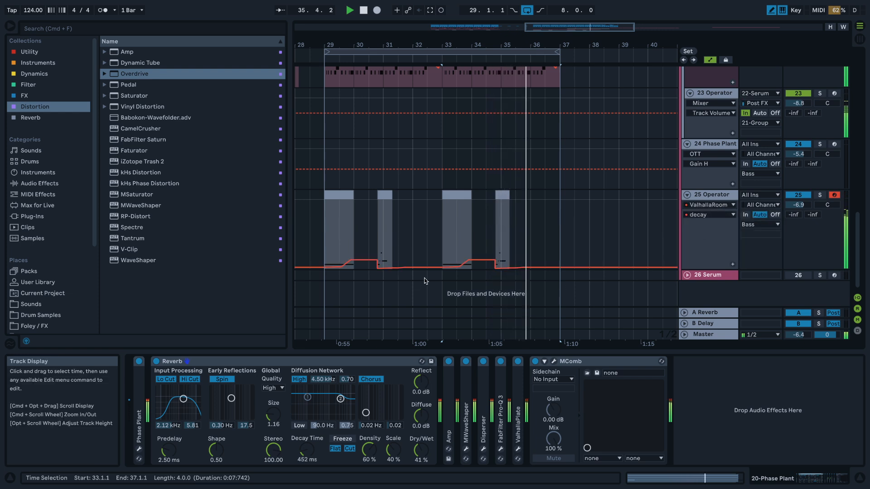
{"action": "left_click_drag", "start_coordinate": [393, 271], "coordinate": [414, 258]}
{"action": "left_click", "coordinate": [398, 268]}
{"action": "left_click", "coordinate": [404, 267]}
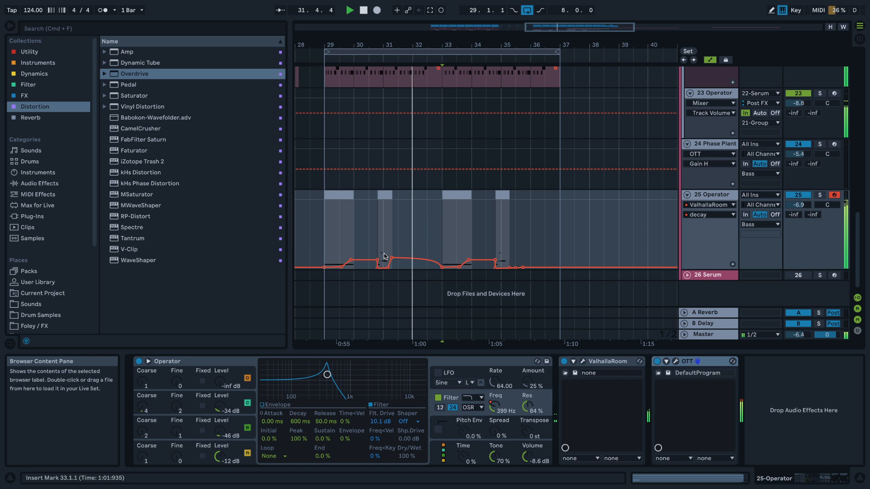
{"action": "key", "text": "a"}
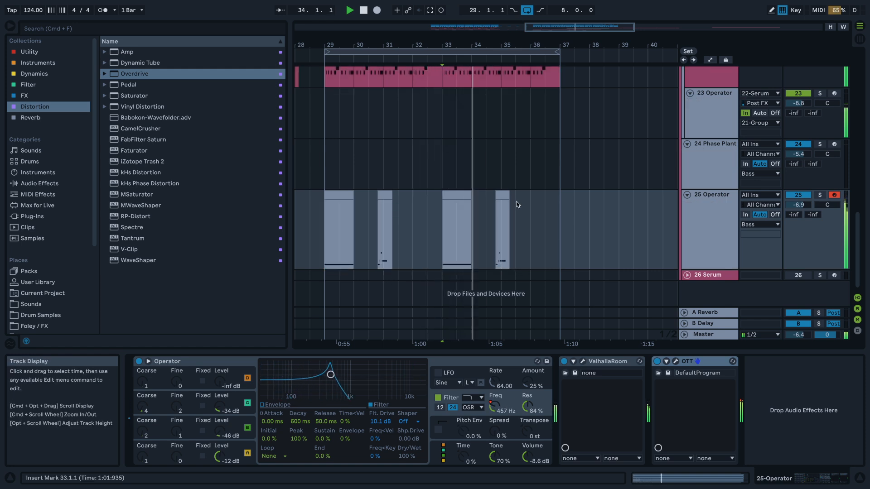
- Shift the short 25 Operator clips near bars 31 and 35 slightly later, starting the second one at 34.4.2
{"action": "key", "text": "space"}
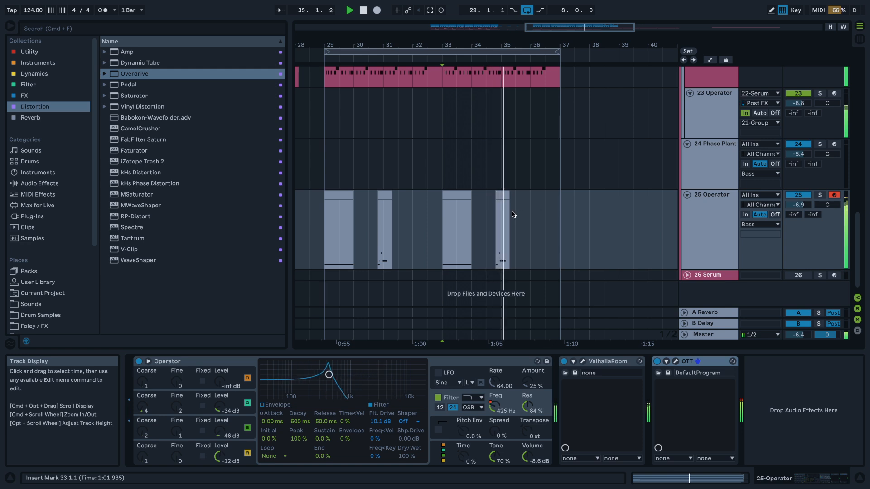
{"action": "left_click", "coordinate": [363, 220]}
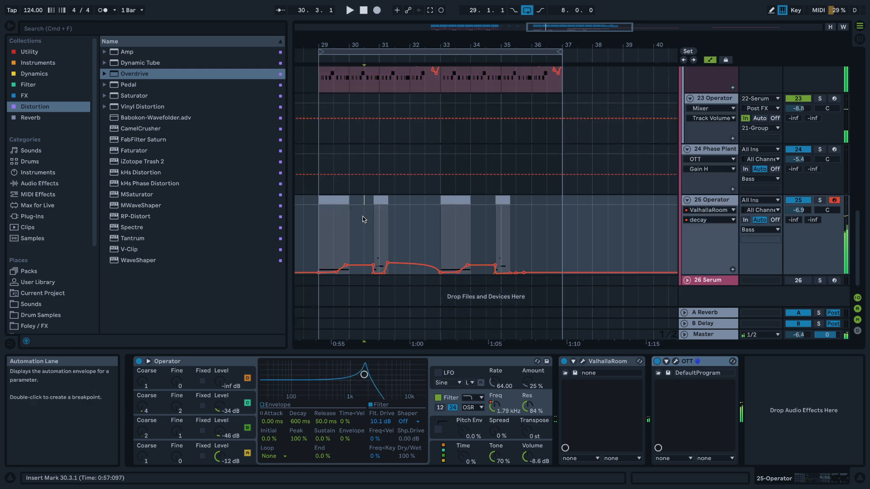
{"action": "scroll", "coordinate": [366, 218], "scroll_direction": "up", "scroll_amount": 4}
{"action": "scroll", "coordinate": [383, 217], "scroll_direction": "up", "scroll_amount": 2}
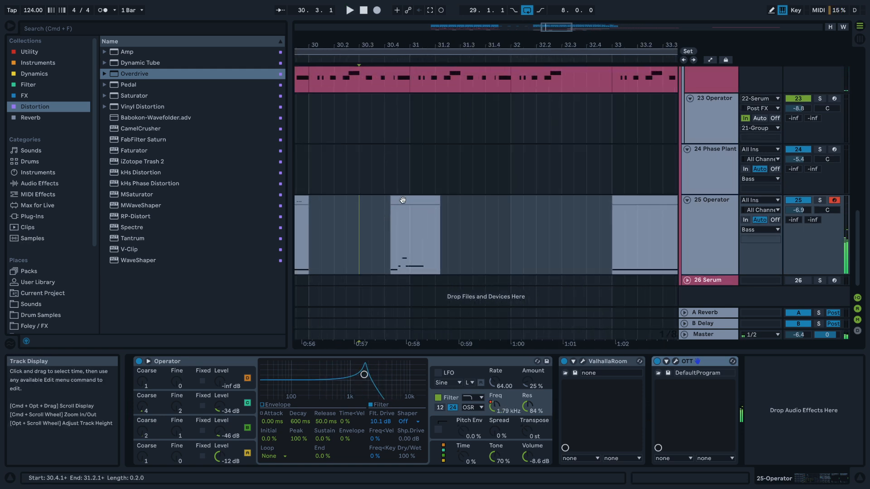
{"action": "left_click", "coordinate": [404, 199]}
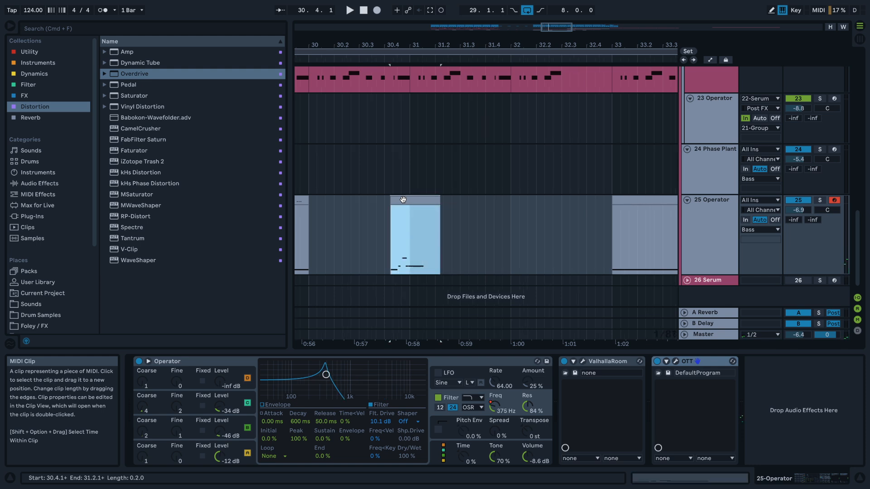
{"action": "scroll", "coordinate": [402, 200], "scroll_direction": "up", "scroll_amount": 1}
{"action": "left_click_drag", "start_coordinate": [402, 200], "coordinate": [403, 200]}
{"action": "key", "text": "space"}
{"action": "left_click", "coordinate": [361, 209]}
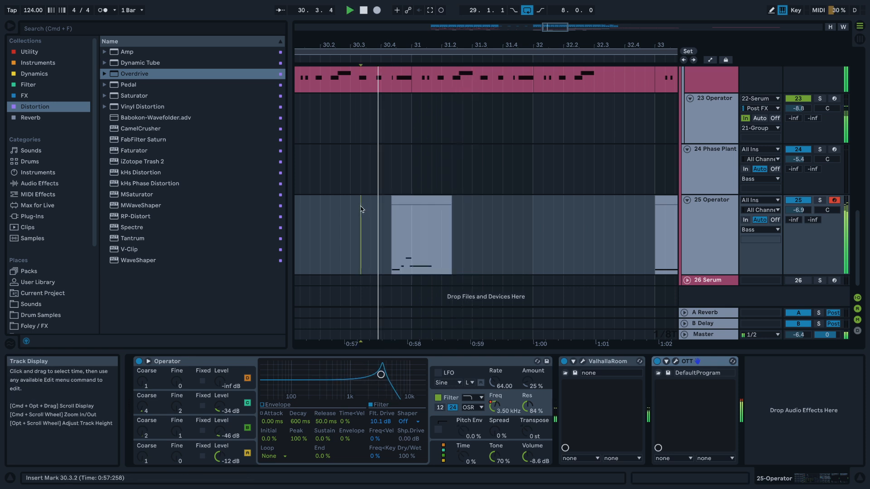
{"action": "scroll", "coordinate": [361, 209], "scroll_direction": "down", "scroll_amount": 3}
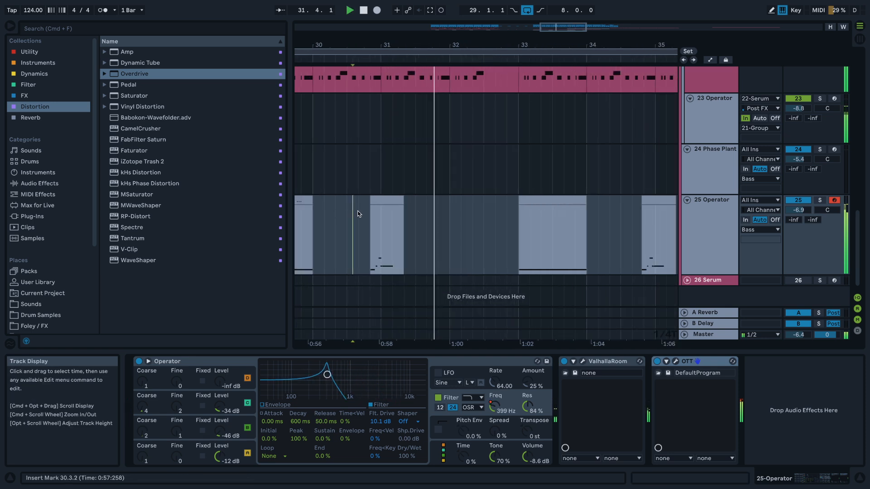
{"action": "left_click", "coordinate": [659, 210]}
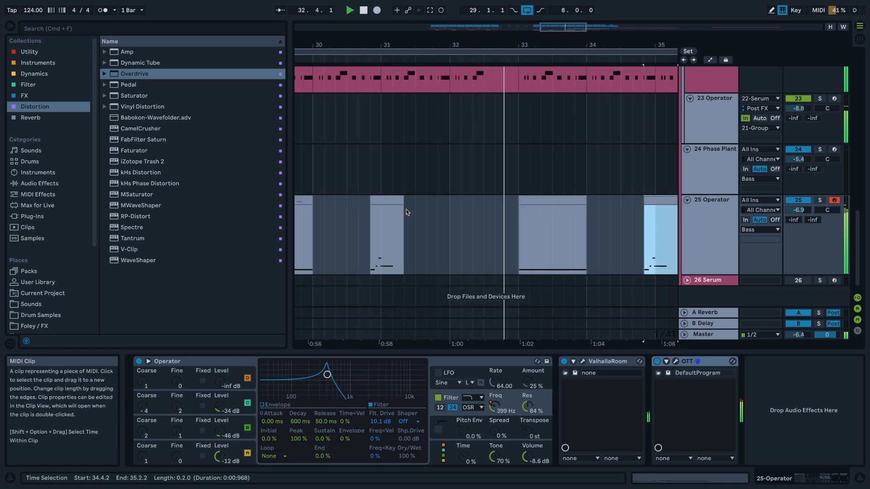
- Review the ValhallaRoom decay automation around the 25 Operator clips during playback
{"action": "scroll", "coordinate": [410, 209], "scroll_direction": "down", "scroll_amount": 1}
{"action": "key", "text": "a"}
{"action": "scroll", "coordinate": [337, 213], "scroll_direction": "down", "scroll_amount": 3}
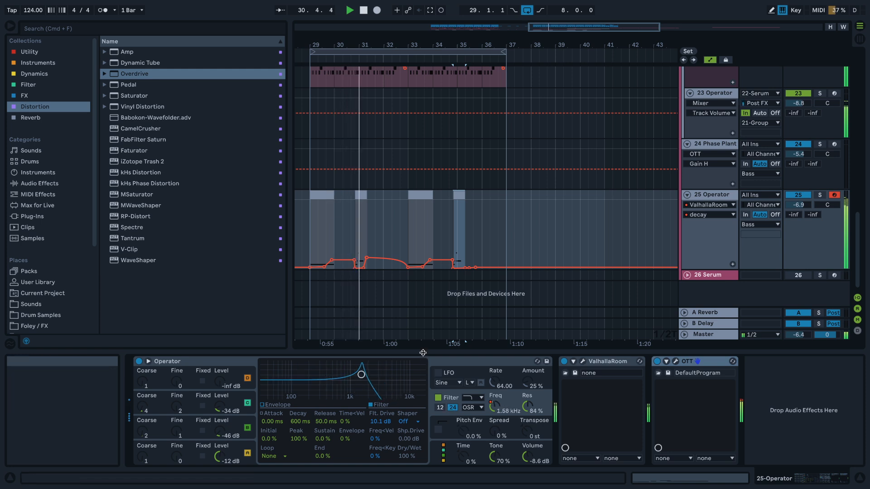
{"action": "left_click_drag", "start_coordinate": [423, 357], "coordinate": [417, 487]}
{"action": "key", "text": "w"}
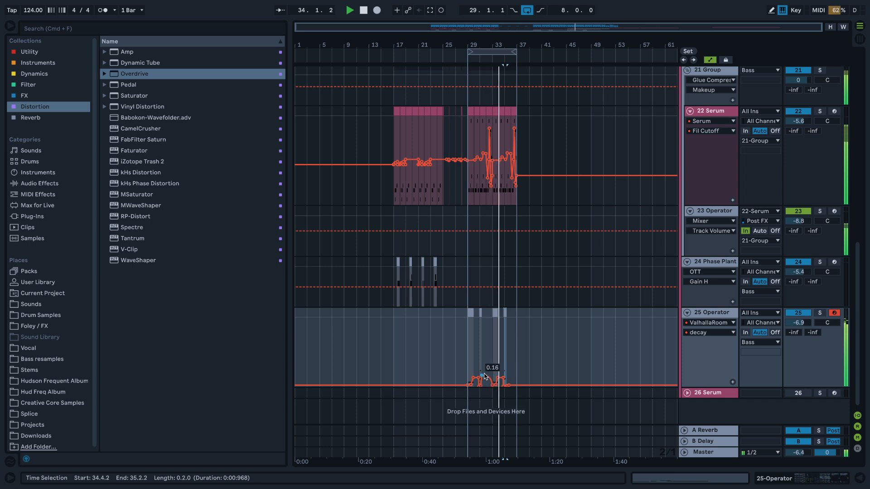
{"action": "scroll", "coordinate": [498, 362], "scroll_direction": "up", "scroll_amount": 3}
{"action": "scroll", "coordinate": [500, 364], "scroll_direction": "up", "scroll_amount": 1}
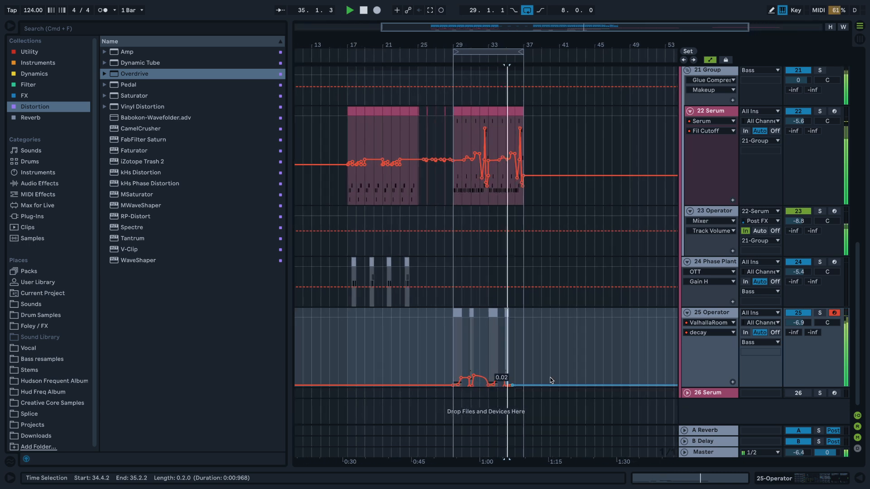
{"action": "scroll", "coordinate": [523, 355], "scroll_direction": "up", "scroll_amount": 10}
- Open the 25 Operator clip near bar 35 for note editing and lower its D2 note an octave to D1
{"action": "key", "text": "space"}
{"action": "double_click", "coordinate": [442, 310]}
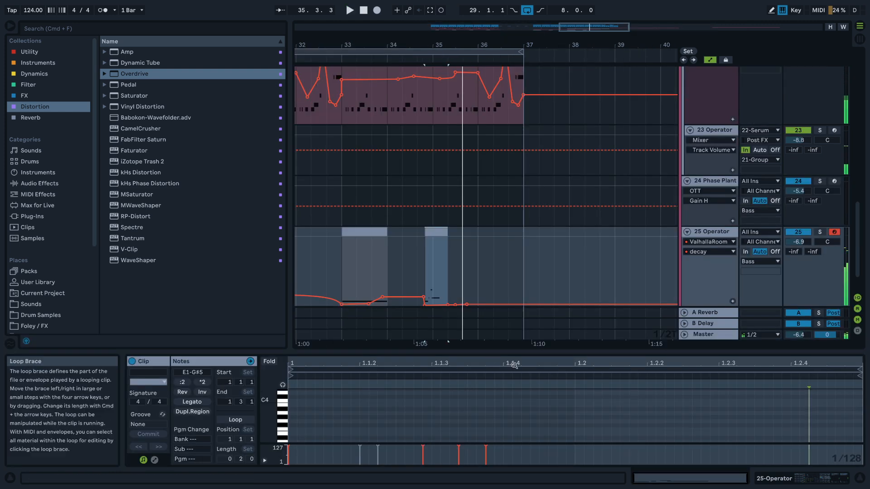
{"action": "left_click_drag", "start_coordinate": [509, 351], "coordinate": [515, 100]}
{"action": "left_click", "coordinate": [454, 247]}
{"action": "key", "text": "shift+Down"}
{"action": "key", "text": "space"}
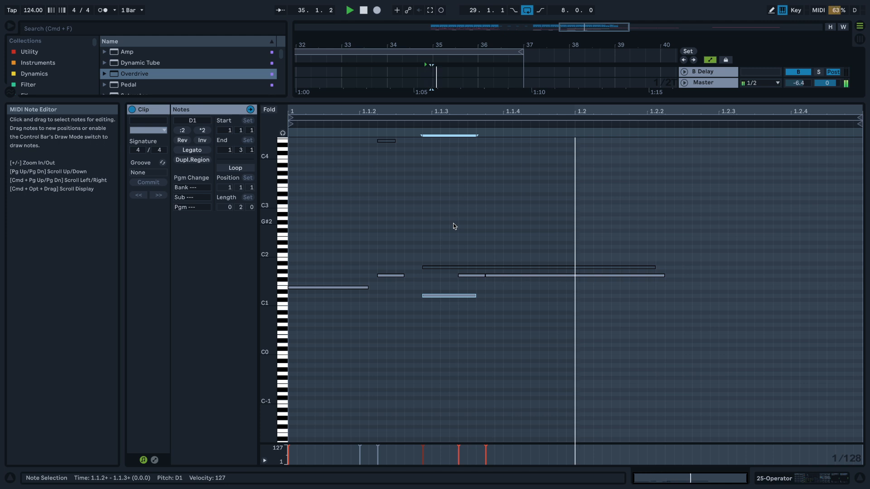
- Lower the two long G1 and A1 notes by an octave to G0 and A0 and play the clip
{"action": "key", "text": "space"}
{"action": "left_click_drag", "start_coordinate": [556, 321], "coordinate": [544, 266]}
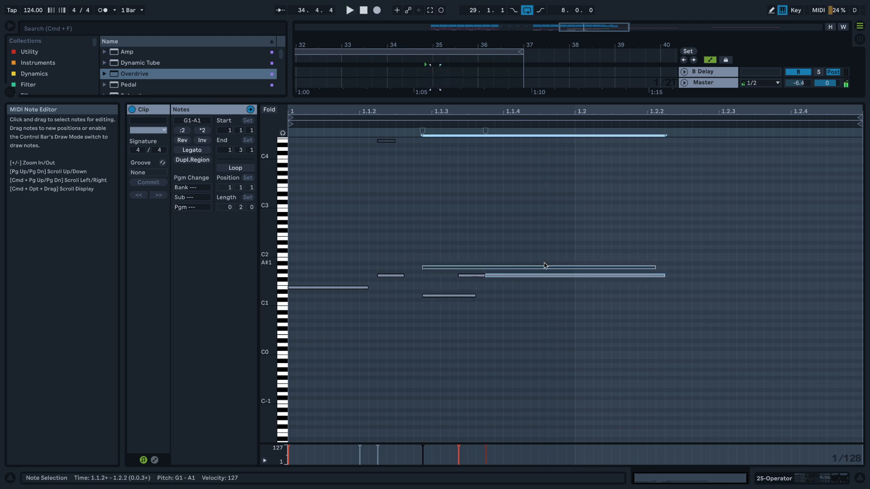
{"action": "key", "text": "shift+Down"}
{"action": "key", "text": "space"}
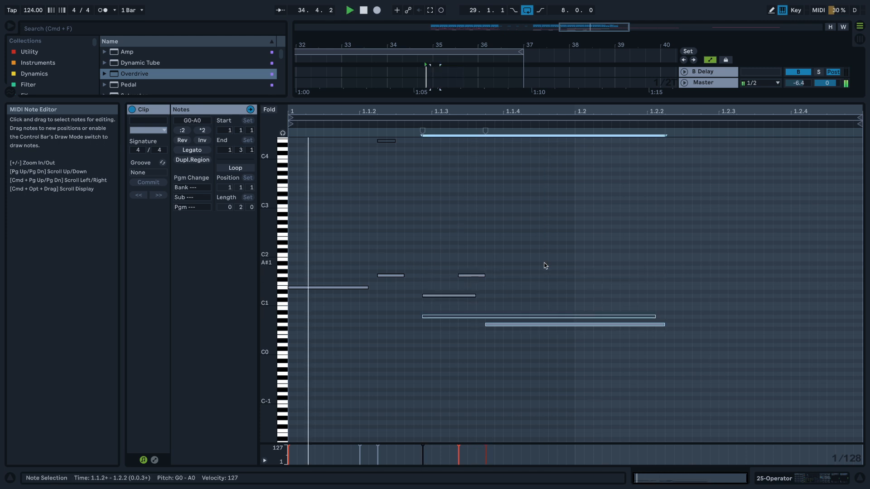
- Move the short G1 note ahead of 1.1.4 up to C2 and earlier, just before 1.1.3, and audition it
{"action": "left_click_drag", "start_coordinate": [471, 276], "coordinate": [428, 256]}
{"action": "key", "text": "space"}
{"action": "key", "text": "space"}
{"action": "key", "text": "space"}
{"action": "key", "text": "space"}
- Add a B1 note from just before 1.1.3 to about 1.1.4 and play the clip
{"action": "left_click", "coordinate": [508, 257]}
{"action": "key", "text": "space"}
{"action": "double_click", "coordinate": [508, 257]}
{"action": "left_click_drag", "start_coordinate": [511, 256], "coordinate": [470, 262]}
{"action": "key", "text": "space"}
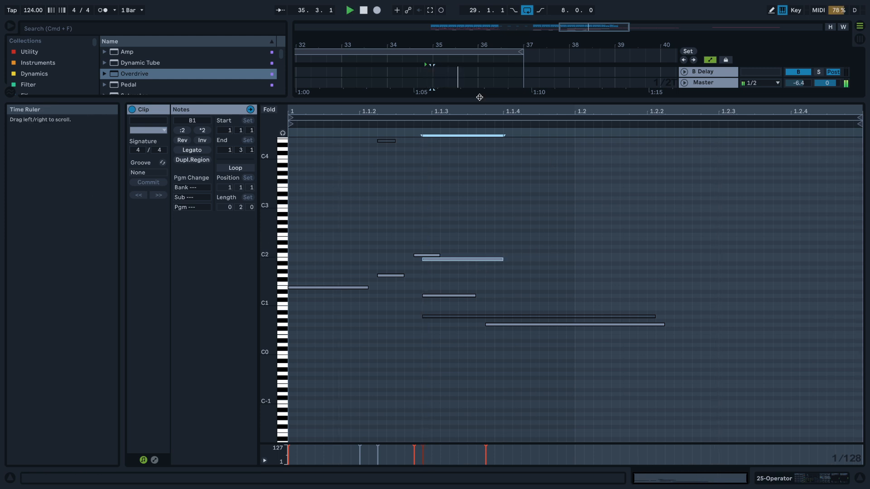
- Bring the arrangement back into view, replay the edited clip near bar 35 and hide the automation lanes
{"action": "left_click_drag", "start_coordinate": [476, 97], "coordinate": [503, 330]}
{"action": "key", "text": "space"}
{"action": "key", "text": "space"}
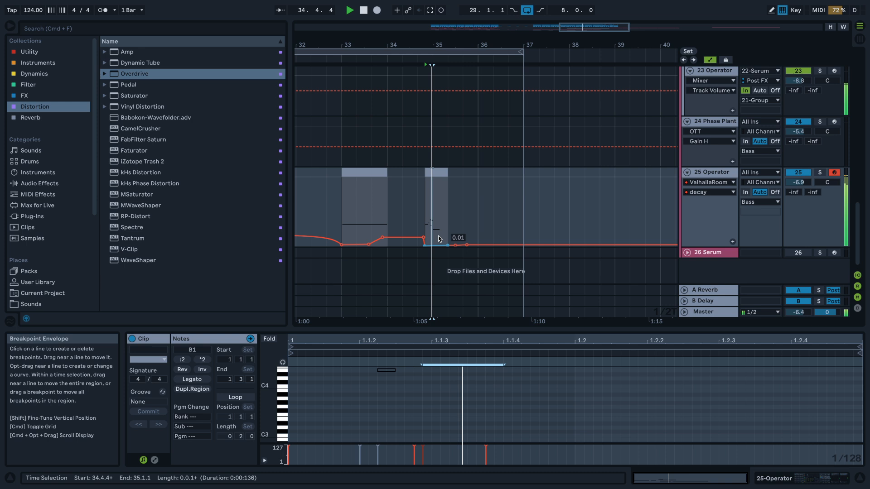
{"action": "key", "text": "a"}
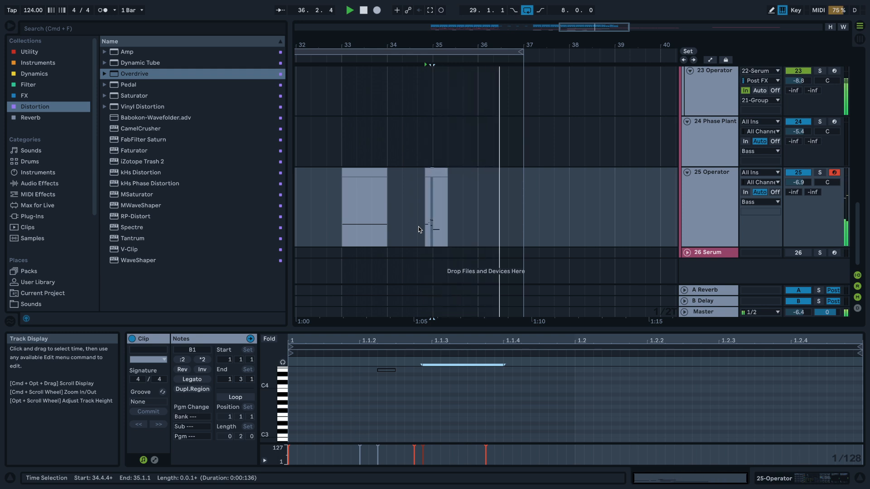
{"action": "key", "text": "space"}
- Solo the 20 Phase Plant track, play it from bar 33 and show its device chain
{"action": "left_click", "coordinate": [352, 136]}
{"action": "scroll", "coordinate": [353, 136], "scroll_direction": "up", "scroll_amount": 6}
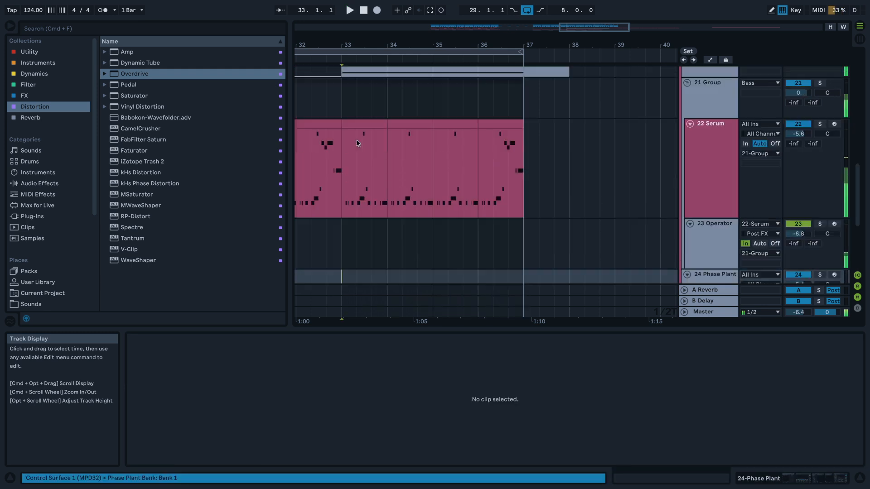
{"action": "left_click", "coordinate": [820, 186]}
{"action": "key", "text": "space"}
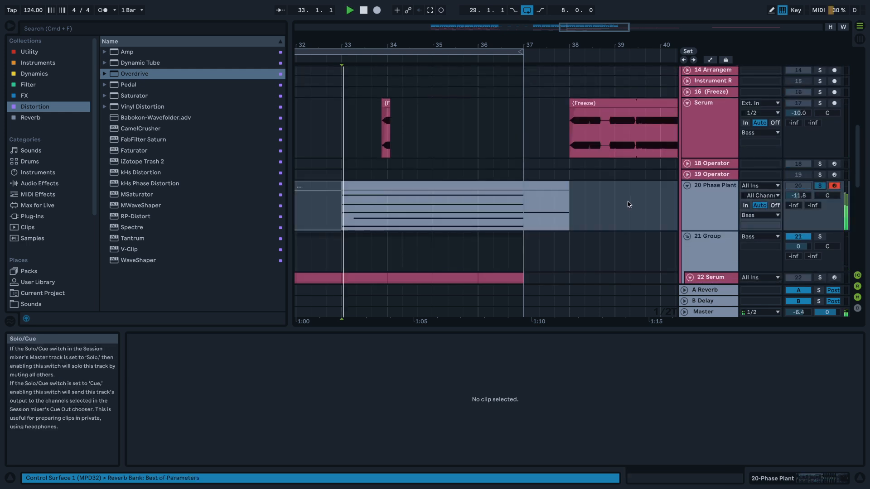
{"action": "left_click", "coordinate": [721, 209]}
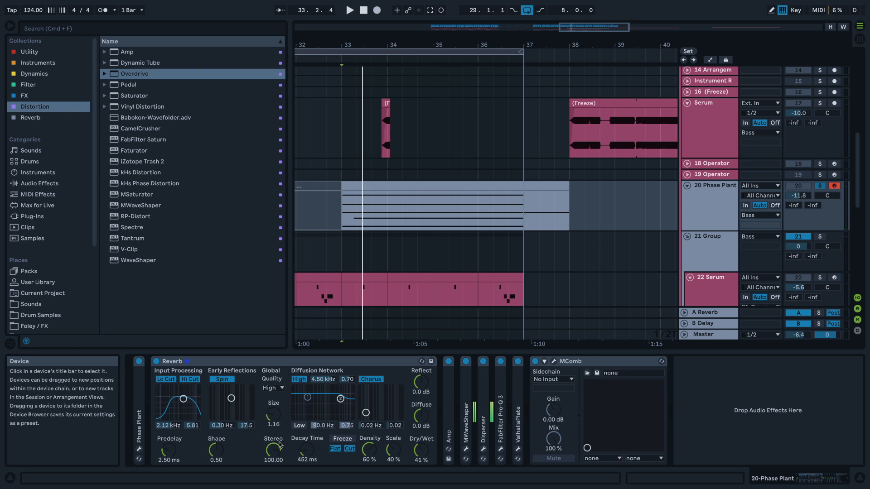
- Reshape Phase Plant's LFO curve with new nodes near 5.7 and 7 and a steeper final rise near 8, then play it
{"action": "left_click", "coordinate": [138, 449]}
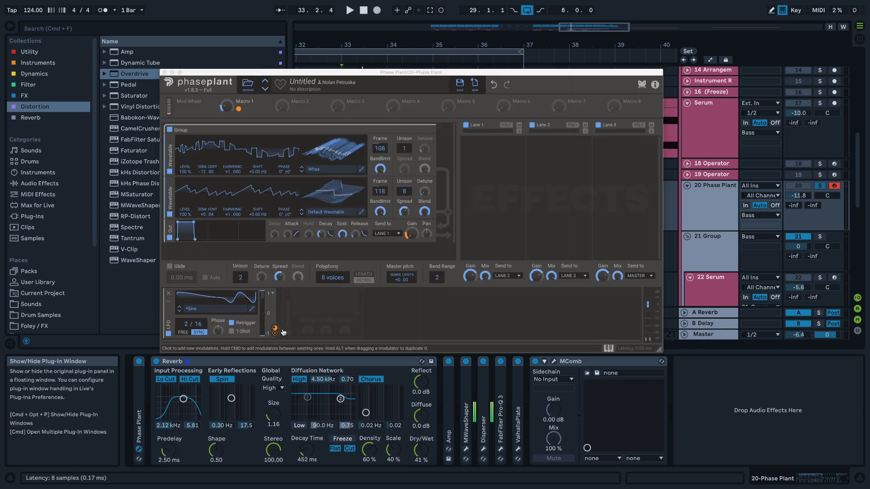
{"action": "left_click", "coordinate": [252, 310]}
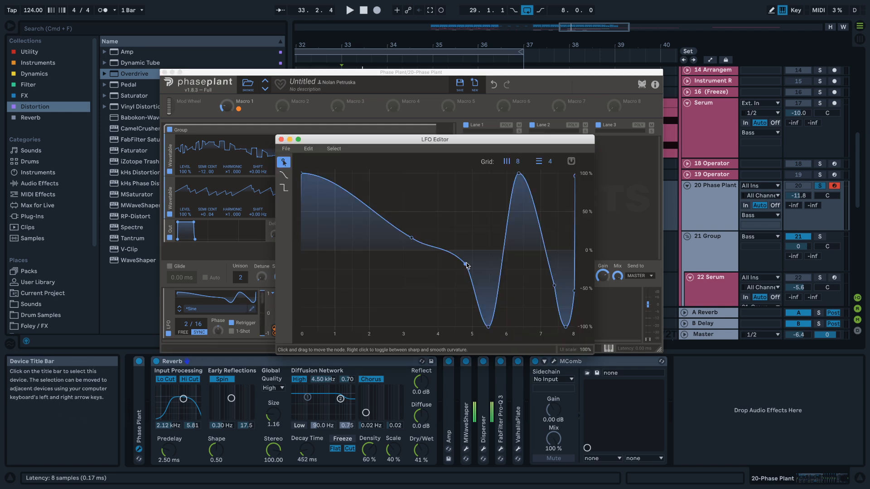
{"action": "left_click_drag", "start_coordinate": [503, 275], "coordinate": [501, 271]}
{"action": "left_click_drag", "start_coordinate": [547, 252], "coordinate": [542, 259]}
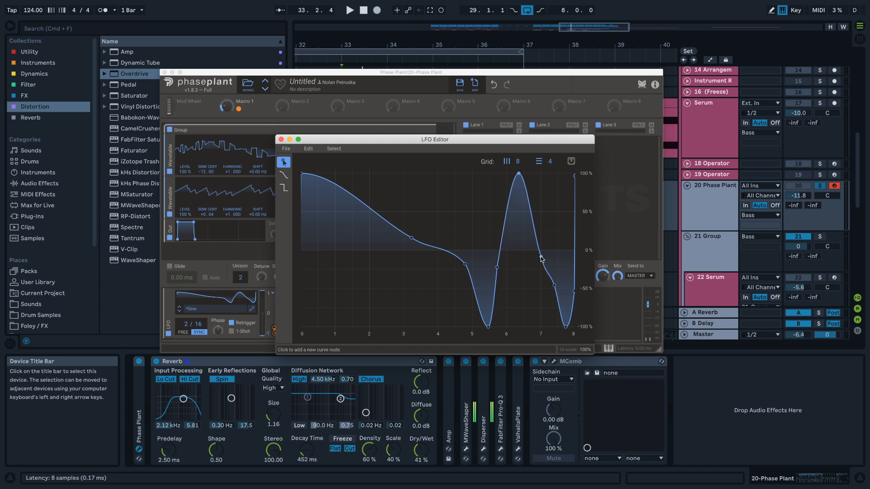
{"action": "left_click_drag", "start_coordinate": [574, 291], "coordinate": [568, 286]}
{"action": "key", "text": "space"}
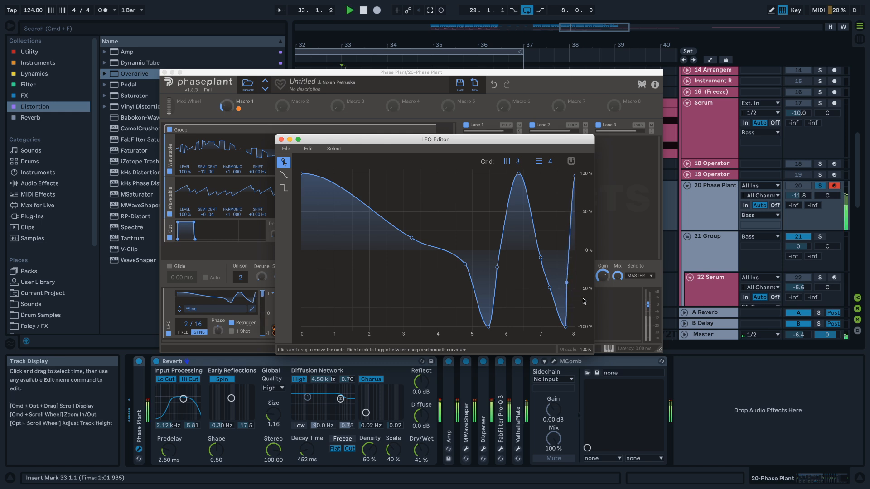
- Unsolo the 20 Phase Plant track, close the Phase Plant window and play the arrangement from bar 17
{"action": "left_click", "coordinate": [821, 186]}
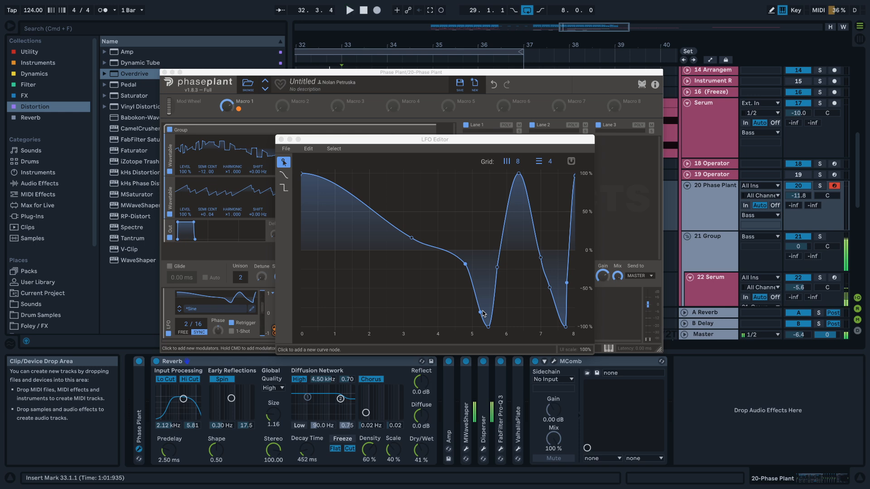
{"action": "left_click", "coordinate": [165, 72]}
{"action": "scroll", "coordinate": [450, 175], "scroll_direction": "down", "scroll_amount": 10}
{"action": "left_click", "coordinate": [394, 199]}
{"action": "key", "text": "space"}
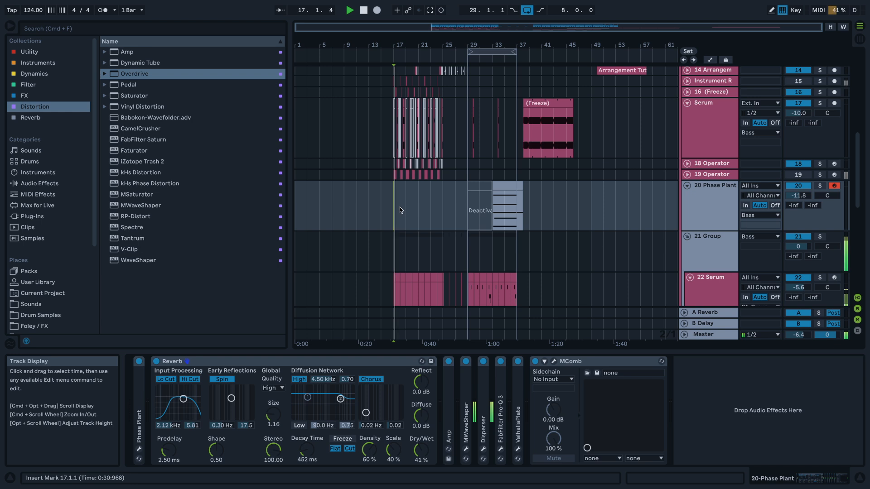
- Play the arrangement from bar 29 and fold the Bass group
{"action": "left_click", "coordinate": [468, 205]}
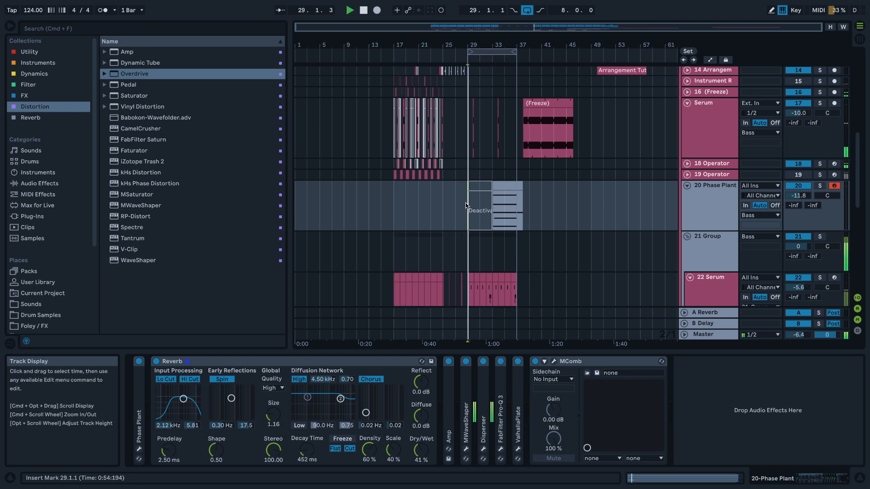
{"action": "scroll", "coordinate": [595, 186], "scroll_direction": "up", "scroll_amount": 5}
{"action": "scroll", "coordinate": [595, 186], "scroll_direction": "up", "scroll_amount": 5}
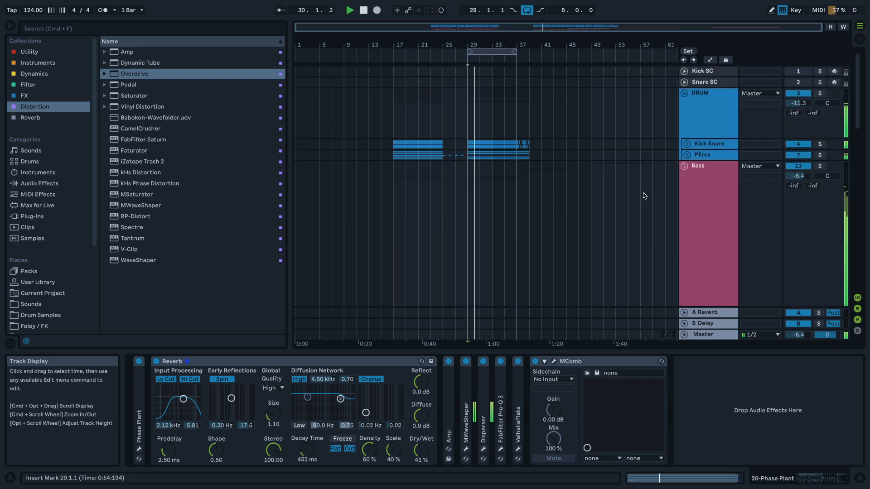
{"action": "left_click", "coordinate": [685, 167]}
{"action": "scroll", "coordinate": [461, 180], "scroll_direction": "up", "scroll_amount": 5}
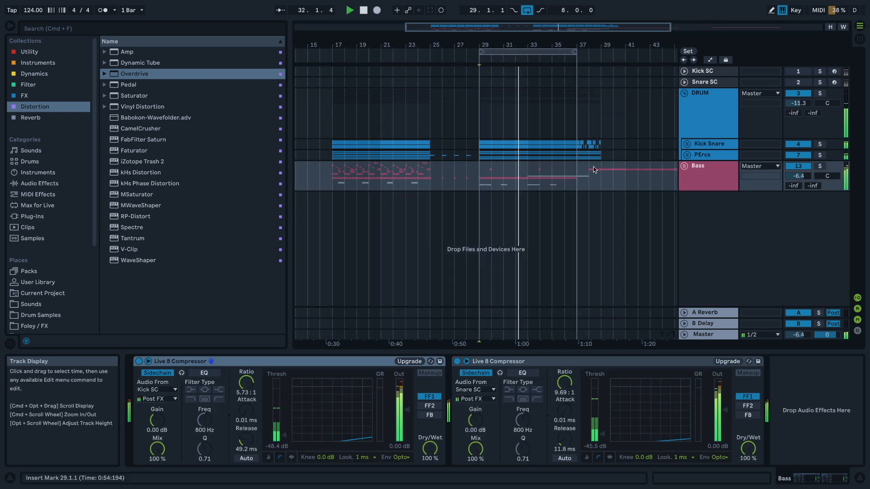
{"action": "scroll", "coordinate": [535, 166], "scroll_direction": "up", "scroll_amount": 2}
{"action": "scroll", "coordinate": [529, 166], "scroll_direction": "up", "scroll_amount": 2}
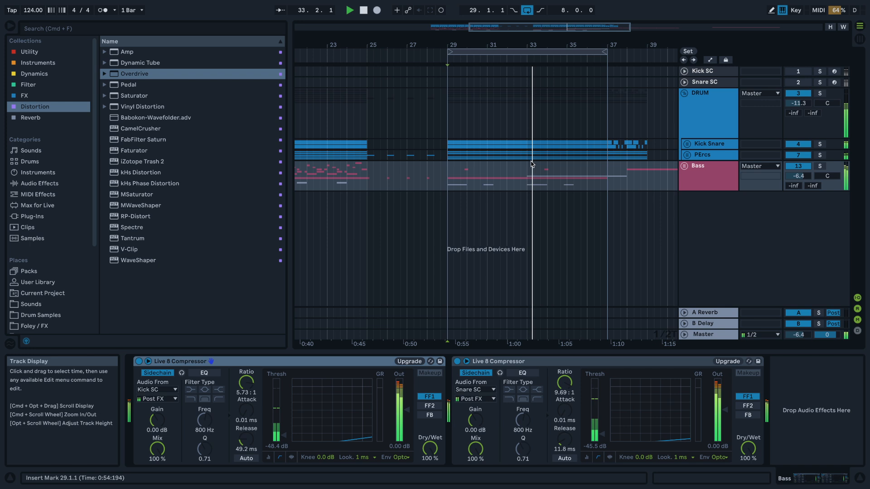
- Solo the PErcs group and play it from bar 33
{"action": "left_click", "coordinate": [527, 157]}
{"action": "scroll", "coordinate": [557, 165], "scroll_direction": "right", "scroll_amount": 2}
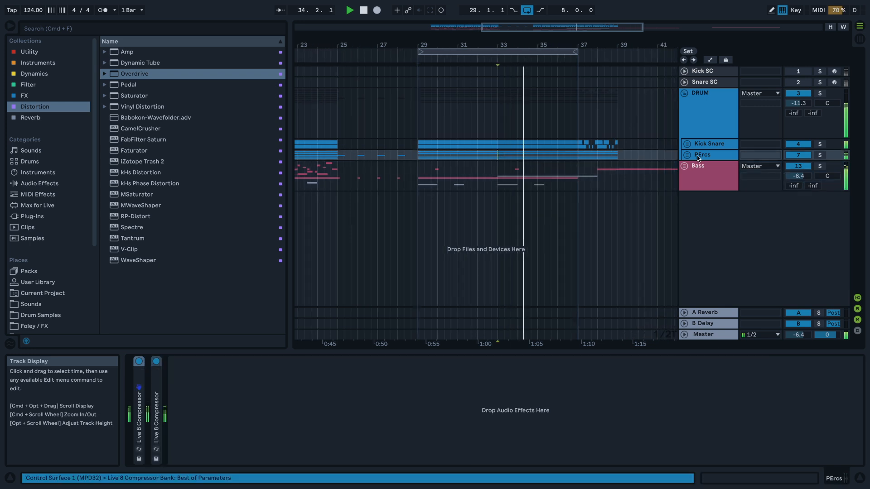
{"action": "left_click", "coordinate": [821, 156]}
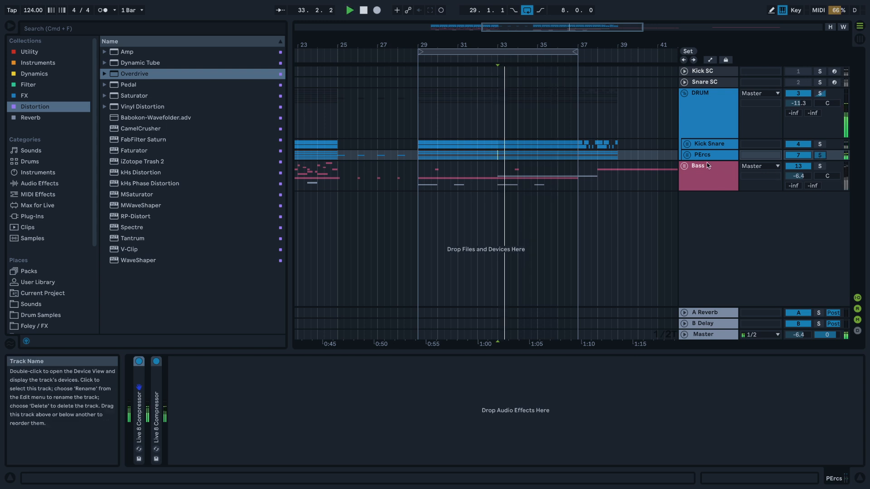
- Unfold the PErcs group, stop playback and insert a new audio track below track 12, placing the insert mark at bar 33
{"action": "left_click", "coordinate": [687, 155]}
{"action": "left_click", "coordinate": [705, 241]}
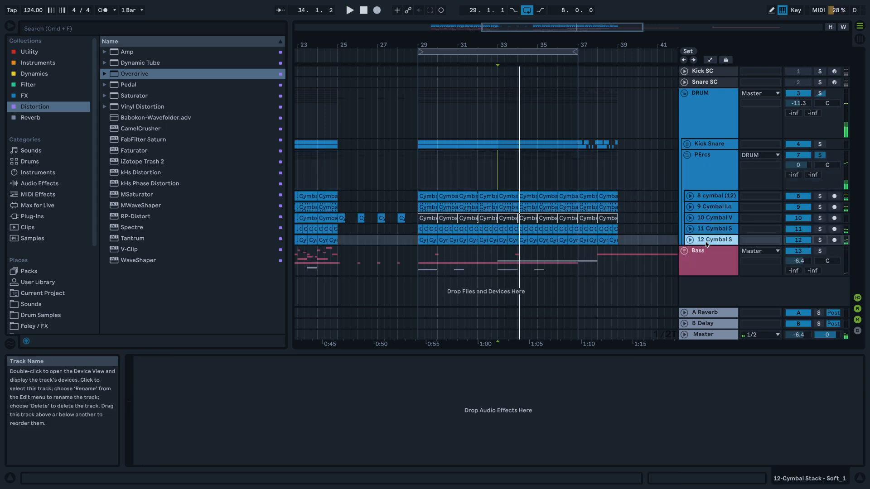
{"action": "key", "text": "super+t"}
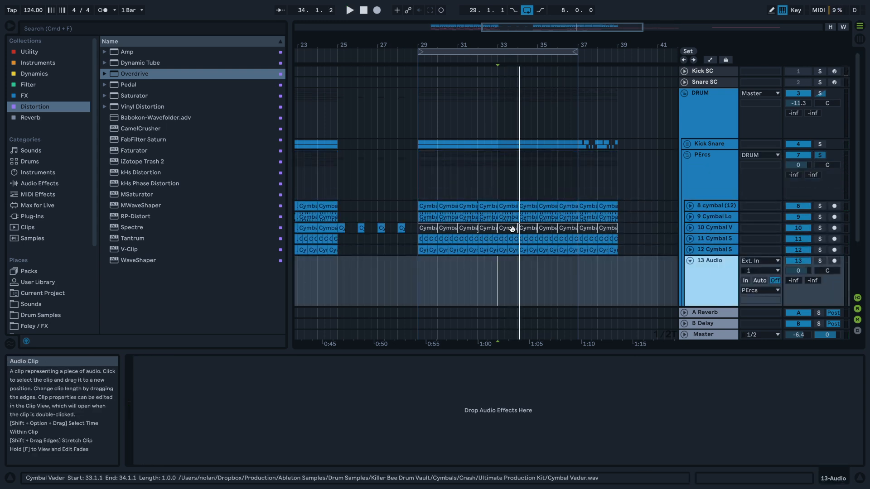
{"action": "left_click", "coordinate": [501, 276]}
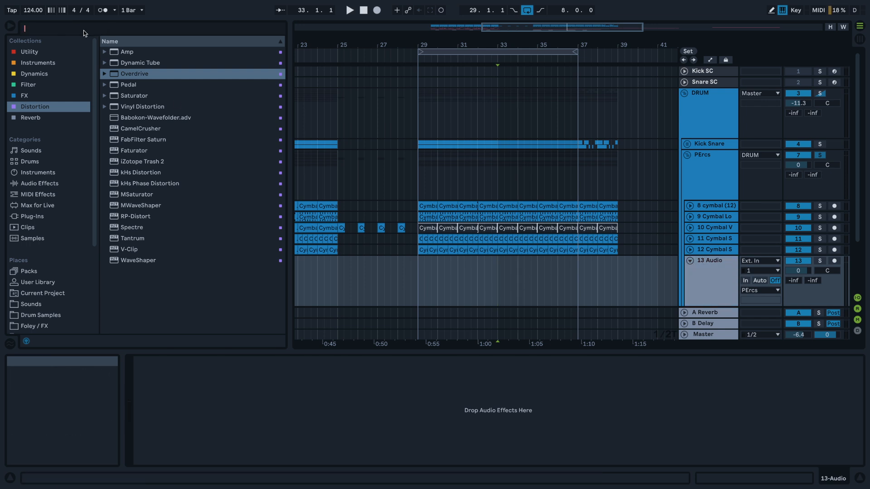
- Search all browser results for 124 and audition the most recent samples, including the Freeze 83 file
{"action": "type", "text": "125"}
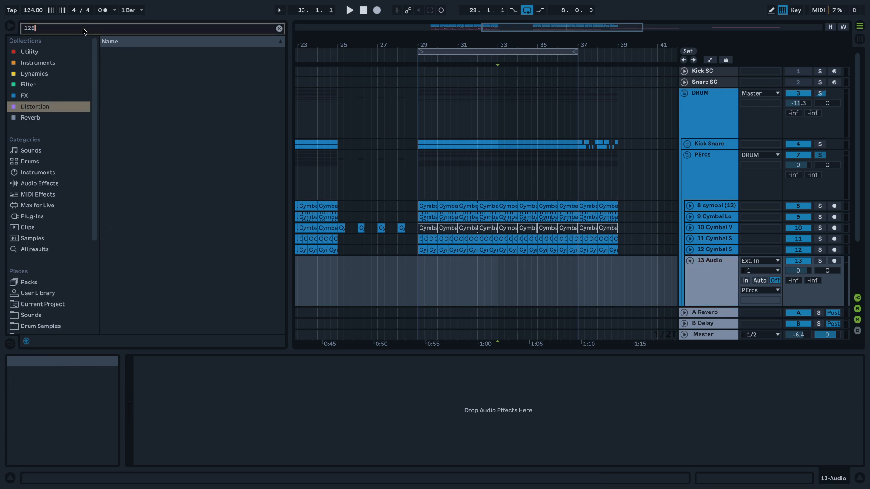
{"action": "left_click", "coordinate": [39, 248]}
{"action": "left_click", "coordinate": [194, 129]}
{"action": "left_click", "coordinate": [186, 152]}
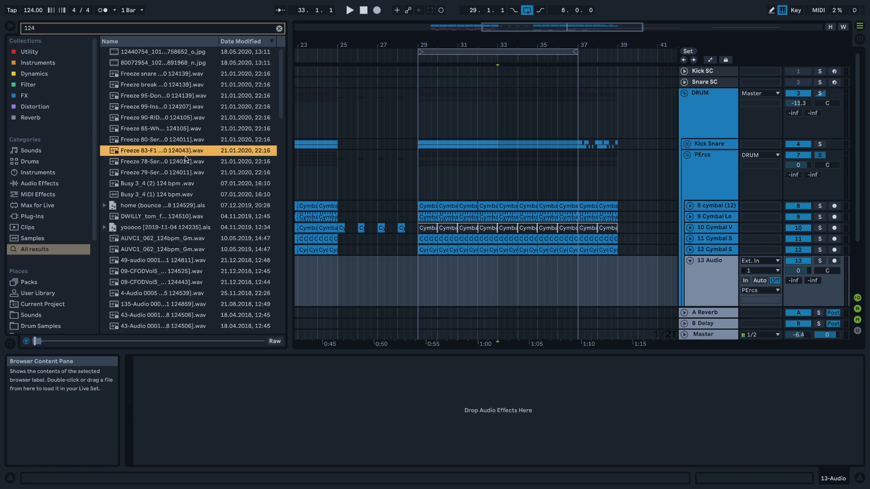
{"action": "left_click", "coordinate": [176, 217]}
- Audition several older 124 samples further down the results, ending with a Super Mario Fx sound
{"action": "scroll", "coordinate": [176, 238], "scroll_direction": "down", "scroll_amount": 10}
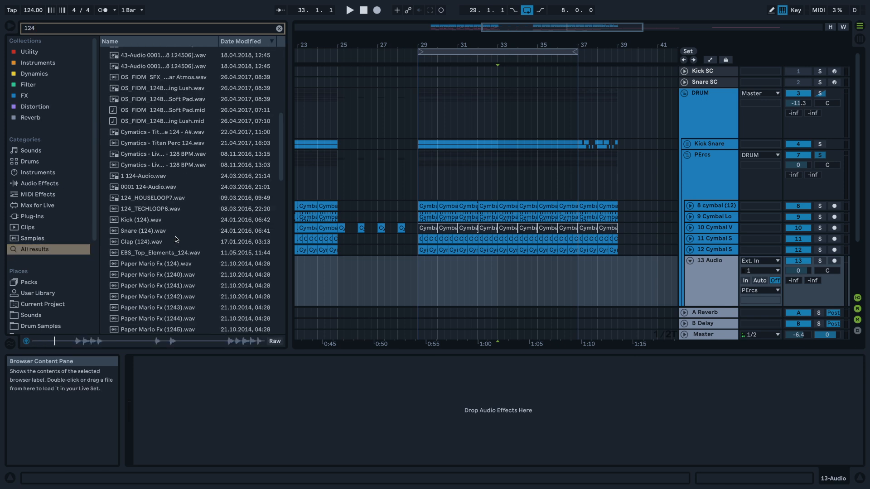
{"action": "left_click", "coordinate": [167, 133]}
{"action": "scroll", "coordinate": [168, 168], "scroll_direction": "down", "scroll_amount": 1}
{"action": "left_click", "coordinate": [166, 101]}
{"action": "left_click", "coordinate": [176, 305]}
{"action": "scroll", "coordinate": [177, 305], "scroll_direction": "down", "scroll_amount": 6}
{"action": "left_click", "coordinate": [168, 295]}
{"action": "scroll", "coordinate": [168, 295], "scroll_direction": "down", "scroll_amount": 1}
{"action": "left_click", "coordinate": [167, 295]}
{"action": "scroll", "coordinate": [169, 281], "scroll_direction": "down", "scroll_amount": 7}
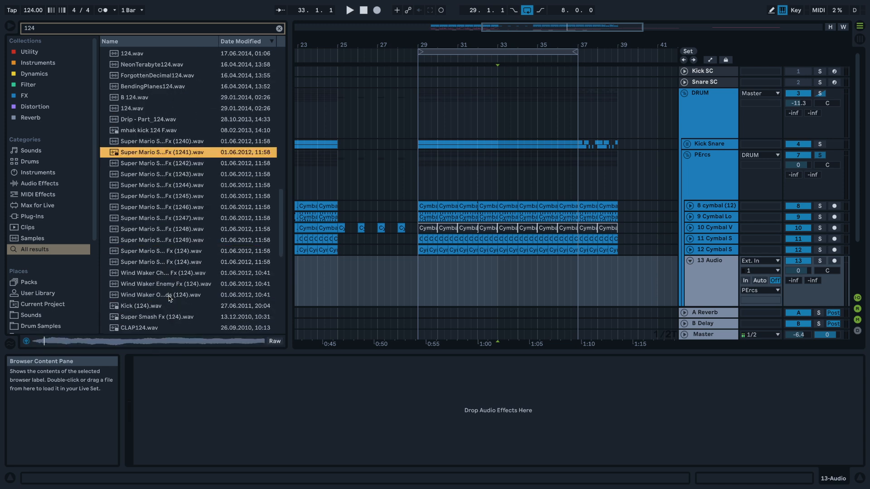
- Audition the oldest 124 results, including AKWF_1242.wav, and return to the newest ones to preview the Freeze 90 file
{"action": "left_click", "coordinate": [172, 265]}
{"action": "scroll", "coordinate": [172, 265], "scroll_direction": "down", "scroll_amount": 12}
{"action": "left_click", "coordinate": [168, 266]}
{"action": "scroll", "coordinate": [168, 267], "scroll_direction": "down", "scroll_amount": 3}
{"action": "left_click", "coordinate": [166, 267]}
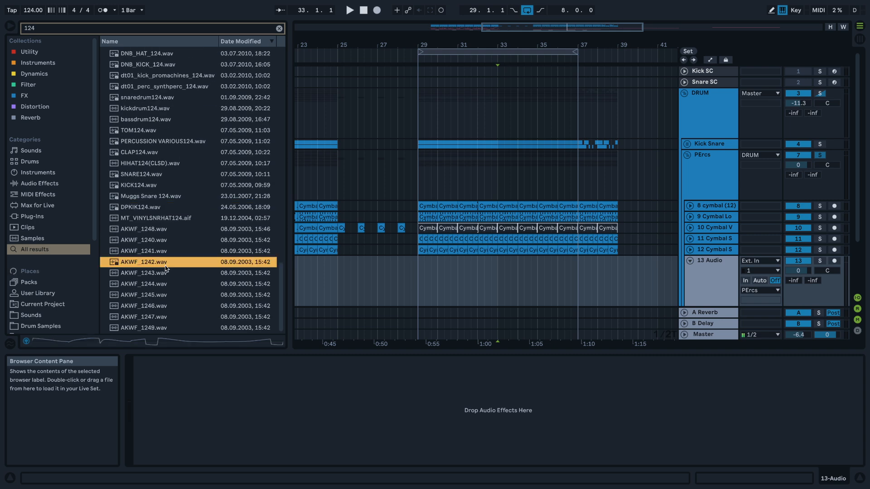
{"action": "scroll", "coordinate": [165, 277], "scroll_direction": "up", "scroll_amount": 15}
{"action": "left_click", "coordinate": [166, 172]}
{"action": "left_click", "coordinate": [165, 118]}
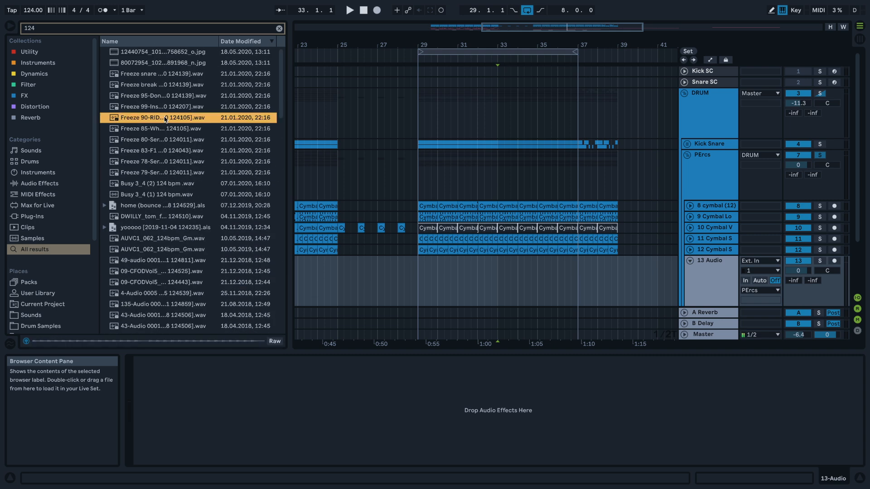
- Search for 125 and audition 125_Afrobeat_Drums_2.rx2 and the first wet MFCB_125 live drum break
{"action": "left_click", "coordinate": [72, 29]}
{"action": "key", "text": "BackSpace"}
{"action": "type", "text": "5t"}
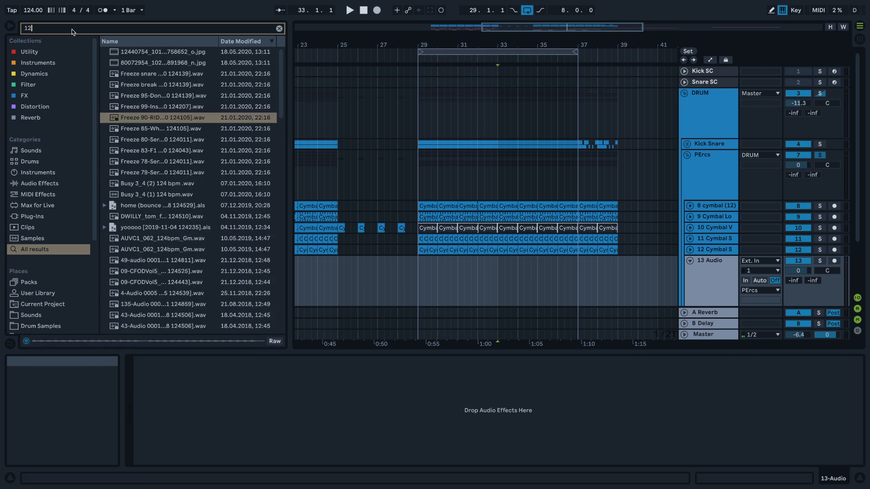
{"action": "key", "text": "BackSpace"}
{"action": "left_click", "coordinate": [158, 141]}
{"action": "scroll", "coordinate": [166, 190], "scroll_direction": "down", "scroll_amount": 1}
{"action": "left_click", "coordinate": [153, 147]}
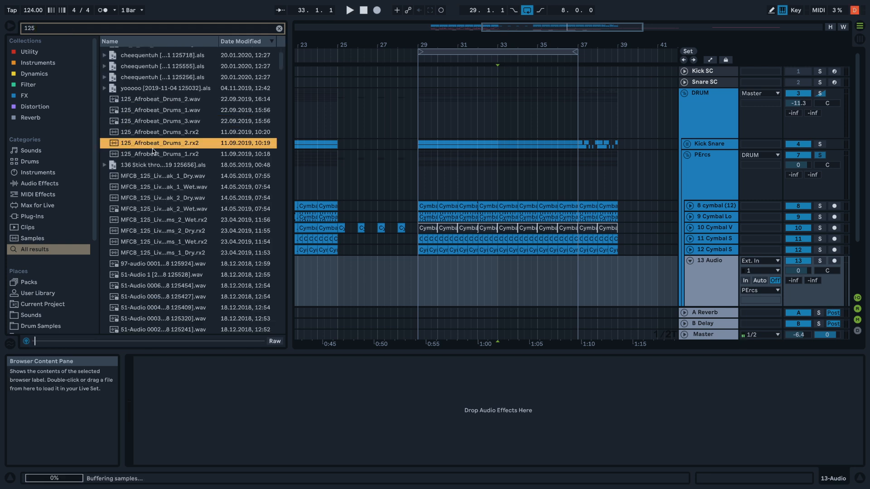
{"action": "left_click", "coordinate": [163, 186]}
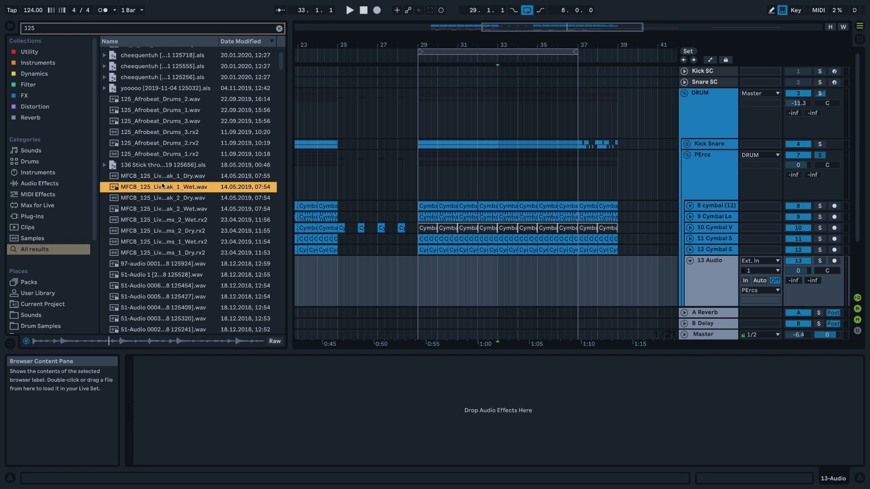
- Audition 125 samples further down the results, including the Freeze 68 and 51-Audio 0006 files
{"action": "left_click", "coordinate": [194, 254]}
{"action": "scroll", "coordinate": [161, 228], "scroll_direction": "down", "scroll_amount": 3}
{"action": "left_click", "coordinate": [161, 226]}
{"action": "scroll", "coordinate": [161, 225], "scroll_direction": "down", "scroll_amount": 3}
{"action": "left_click", "coordinate": [160, 222]}
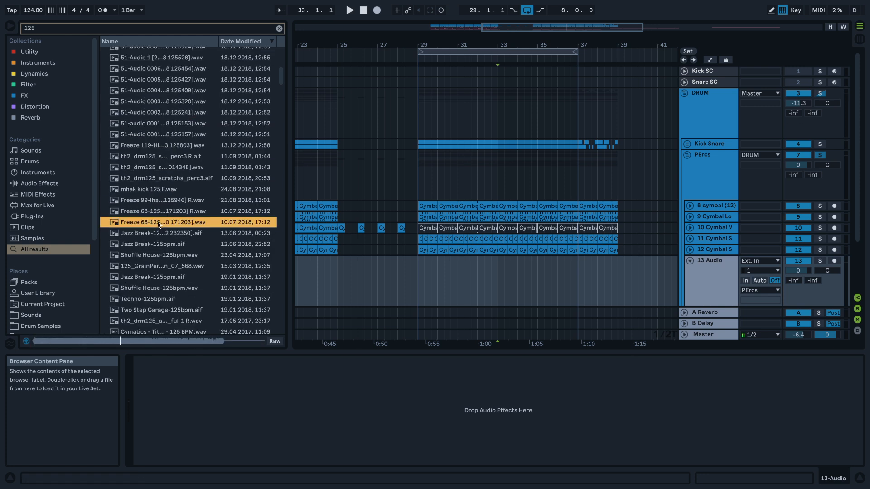
{"action": "left_click", "coordinate": [145, 91]}
{"action": "left_click", "coordinate": [154, 73]}
{"action": "scroll", "coordinate": [155, 75], "scroll_direction": "up", "scroll_amount": 3}
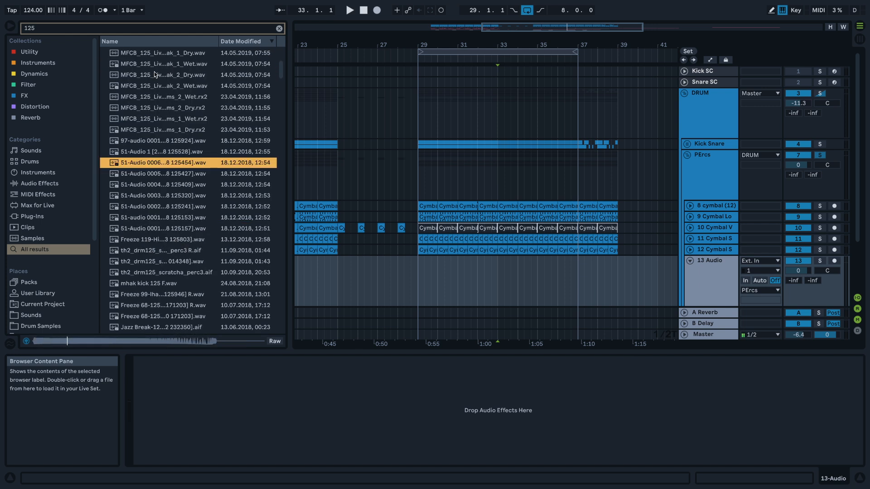
- Compare the MFCB_125 live drum breaks and place the first dry break at bar 39 on the new audio track
{"action": "left_click", "coordinate": [161, 87]}
{"action": "scroll", "coordinate": [162, 95], "scroll_direction": "up", "scroll_amount": 1}
{"action": "left_click", "coordinate": [157, 96]}
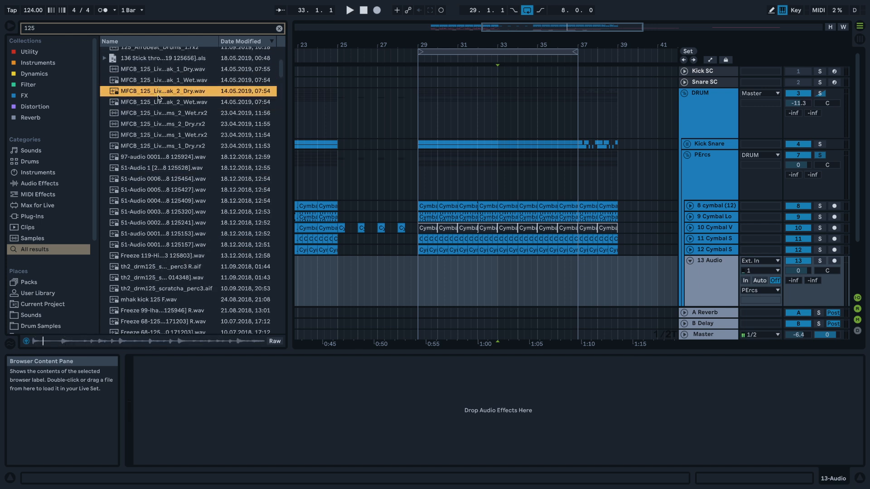
{"action": "left_click", "coordinate": [164, 114]}
{"action": "left_click", "coordinate": [175, 70]}
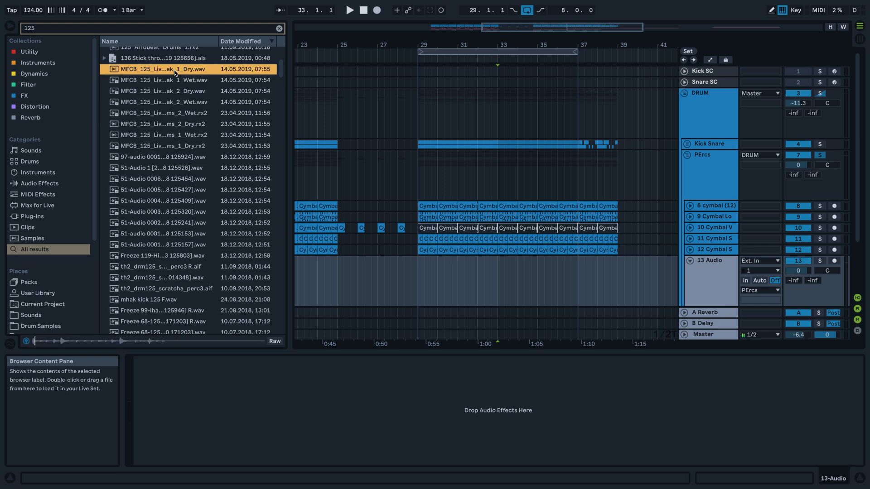
{"action": "left_click_drag", "start_coordinate": [519, 225], "coordinate": [633, 285]}
- Audition more 125 samples well down the results, including OS_FA_125_Weird Atmos 1.wav
{"action": "scroll", "coordinate": [177, 226], "scroll_direction": "down", "scroll_amount": 10}
{"action": "left_click", "coordinate": [176, 244]}
{"action": "scroll", "coordinate": [176, 240], "scroll_direction": "down", "scroll_amount": 2}
{"action": "left_click", "coordinate": [169, 259]}
{"action": "scroll", "coordinate": [167, 274], "scroll_direction": "down", "scroll_amount": 12}
{"action": "left_click", "coordinate": [168, 274]}
{"action": "scroll", "coordinate": [167, 275], "scroll_direction": "down", "scroll_amount": 15}
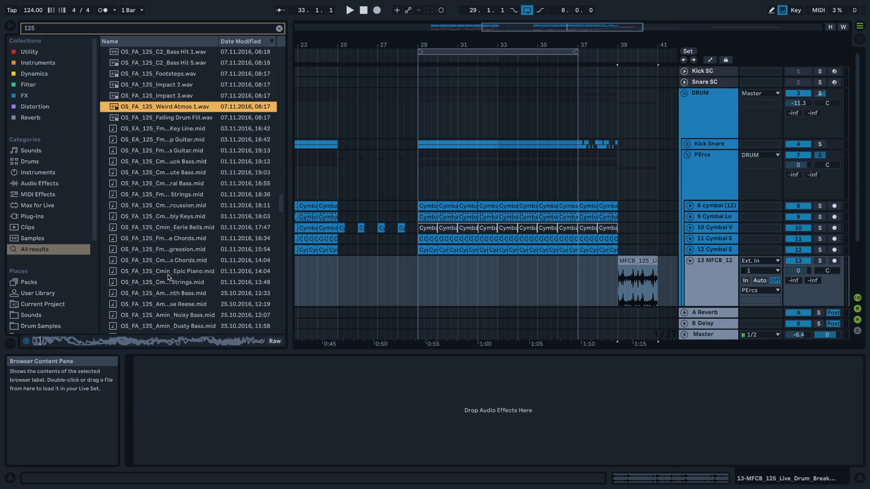
- Audition a range of 125 drum samples, ending with EBS_125_Full_Drums_14.wav
{"action": "scroll", "coordinate": [167, 275], "scroll_direction": "up", "scroll_amount": 3}
{"action": "left_click", "coordinate": [167, 150]}
{"action": "scroll", "coordinate": [165, 154], "scroll_direction": "up", "scroll_amount": 5}
{"action": "left_click", "coordinate": [155, 124]}
{"action": "scroll", "coordinate": [156, 125], "scroll_direction": "up", "scroll_amount": 4}
{"action": "left_click", "coordinate": [155, 102]}
{"action": "scroll", "coordinate": [158, 120], "scroll_direction": "up", "scroll_amount": 7}
{"action": "left_click", "coordinate": [156, 305]}
{"action": "scroll", "coordinate": [165, 218], "scroll_direction": "up", "scroll_amount": 8}
{"action": "left_click", "coordinate": [165, 192]}
{"action": "scroll", "coordinate": [165, 187], "scroll_direction": "up", "scroll_amount": 7}
{"action": "left_click", "coordinate": [164, 162]}
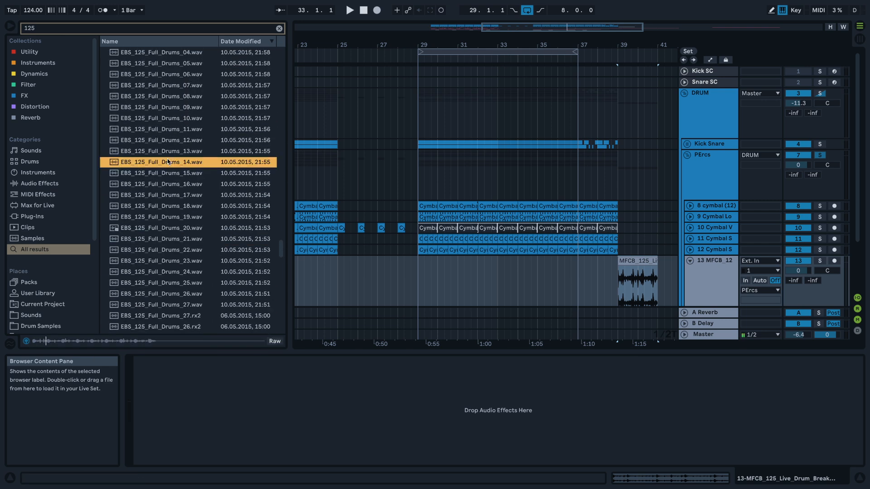
- Audition the remaining older 125 samples, including BASS125.wav and DPKIK125.wav
{"action": "scroll", "coordinate": [166, 158], "scroll_direction": "up", "scroll_amount": 8}
{"action": "left_click", "coordinate": [166, 155]}
{"action": "scroll", "coordinate": [159, 190], "scroll_direction": "down", "scroll_amount": 10}
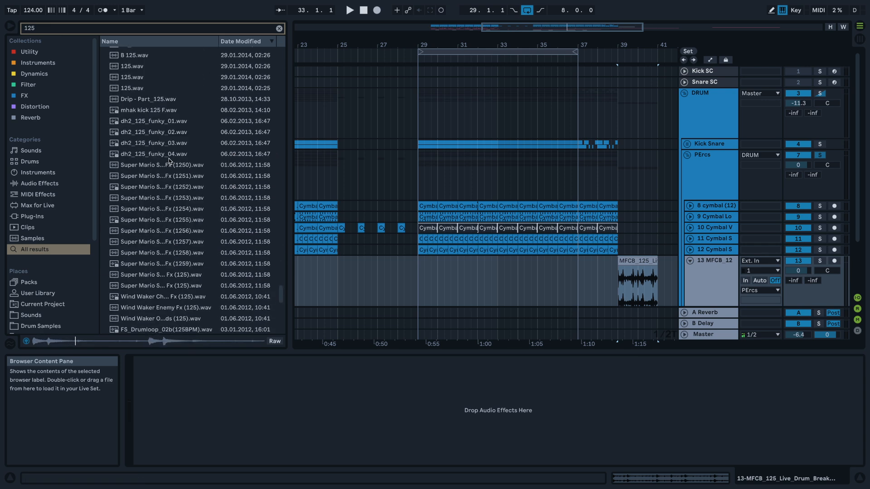
{"action": "left_click", "coordinate": [141, 273]}
{"action": "left_click", "coordinate": [132, 195]}
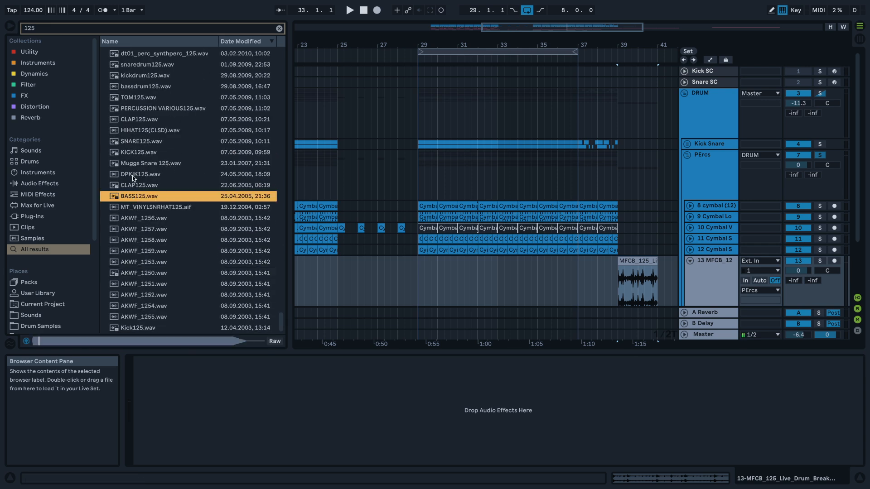
{"action": "left_click", "coordinate": [132, 175]}
- Search the browser for house and audition several samples across the results
{"action": "left_click", "coordinate": [54, 29]}
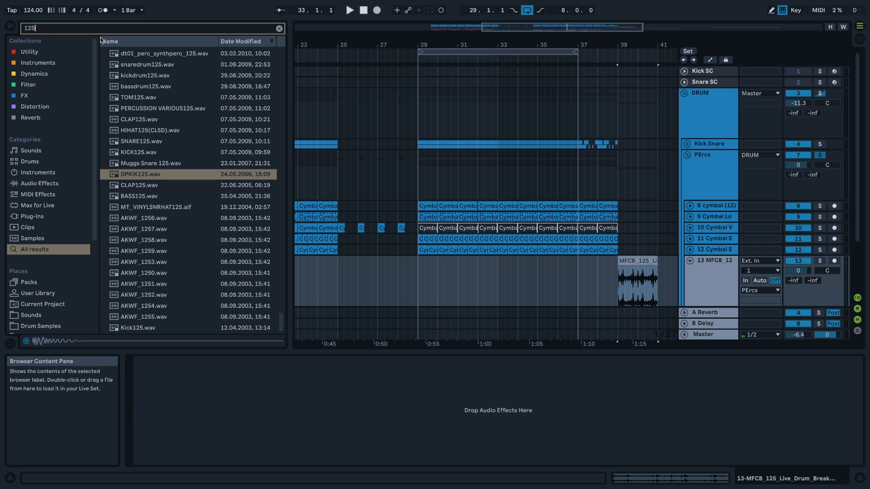
{"action": "key", "text": "BackSpace"}
{"action": "key", "text": "BackSpace"}
{"action": "key", "text": "BackSpace"}
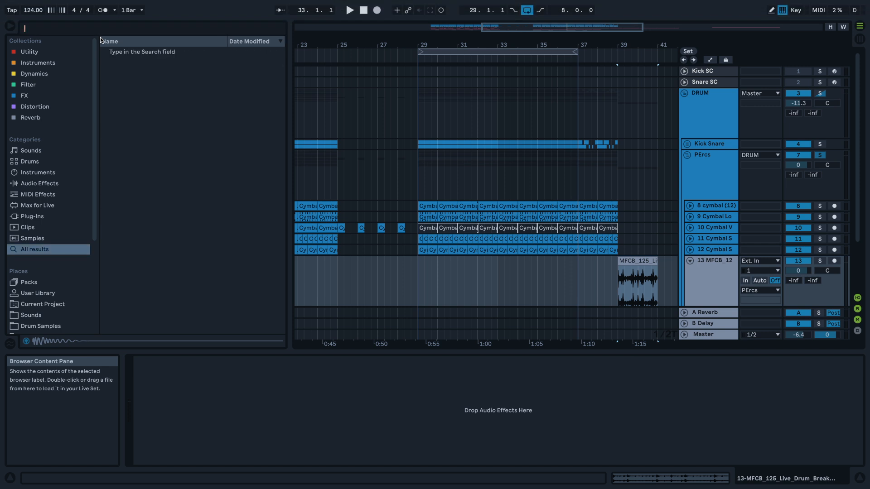
{"action": "type", "text": "house"}
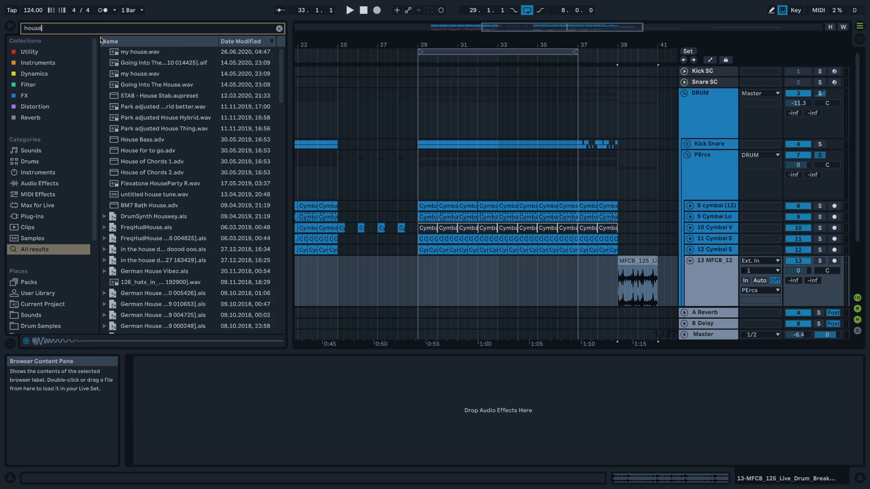
{"action": "scroll", "coordinate": [182, 154], "scroll_direction": "down", "scroll_amount": 20}
{"action": "left_click", "coordinate": [179, 186]}
{"action": "scroll", "coordinate": [170, 179], "scroll_direction": "up", "scroll_amount": 4}
{"action": "left_click", "coordinate": [163, 157]}
{"action": "scroll", "coordinate": [156, 153], "scroll_direction": "up", "scroll_amount": 15}
{"action": "left_click", "coordinate": [156, 149]}
{"action": "scroll", "coordinate": [155, 145], "scroll_direction": "up", "scroll_amount": 7}
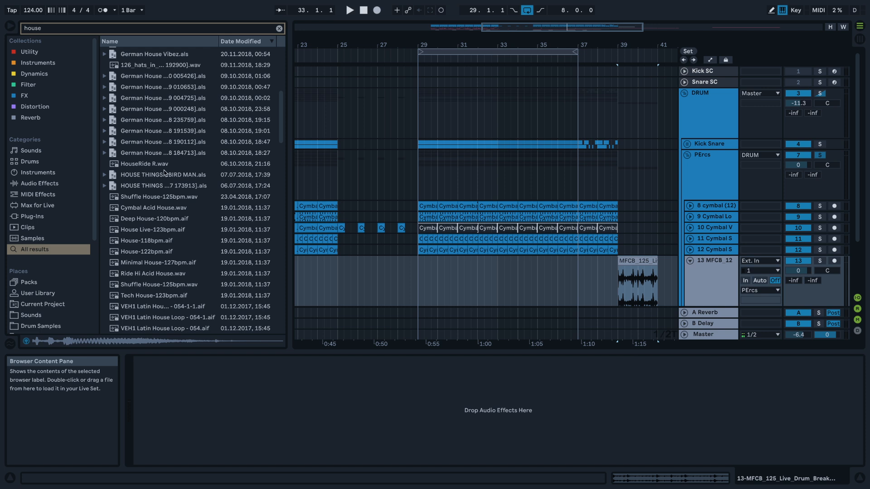
- Audition the House Live-123bpm, House-118bpm and House-122bpm loops and place House-122bpm.aif at bar 37 on track 13
{"action": "left_click", "coordinate": [170, 230]}
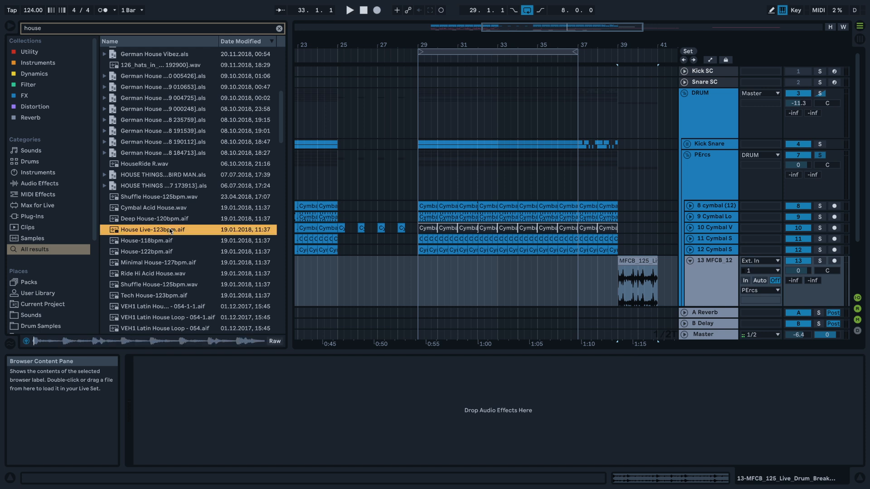
{"action": "left_click", "coordinate": [158, 241]}
{"action": "scroll", "coordinate": [156, 246], "scroll_direction": "down", "scroll_amount": 1}
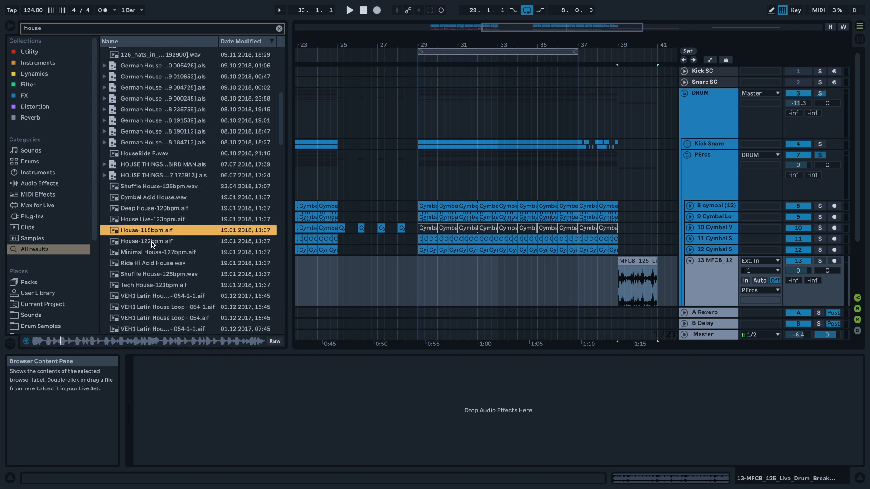
{"action": "left_click", "coordinate": [152, 244]}
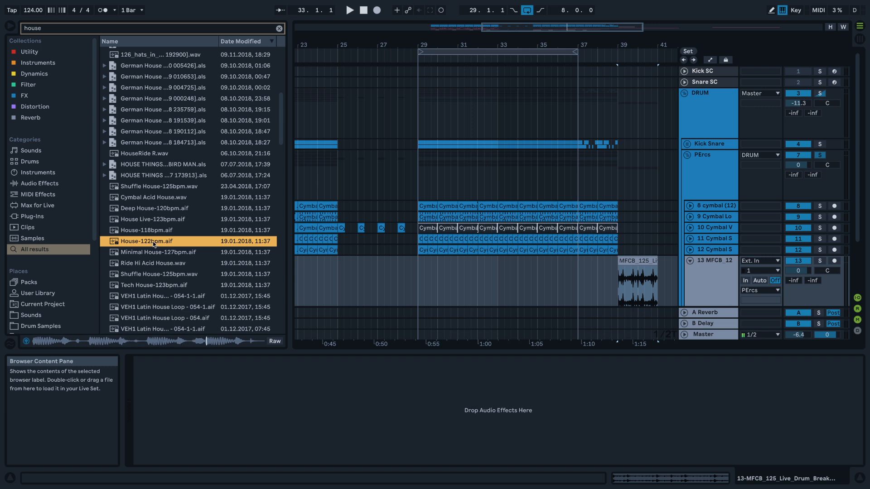
{"action": "left_click_drag", "start_coordinate": [169, 250], "coordinate": [582, 272]}
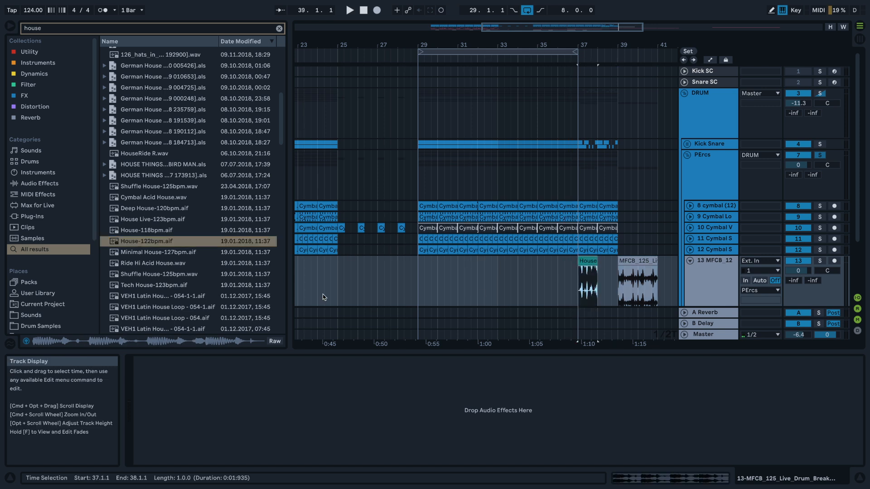
- Audition Shuffle House-125bpm.wav and place it near bar 41 on track 13, after the MFCB_125 clip
{"action": "left_click", "coordinate": [167, 277]}
{"action": "scroll", "coordinate": [161, 277], "scroll_direction": "down", "scroll_amount": 1}
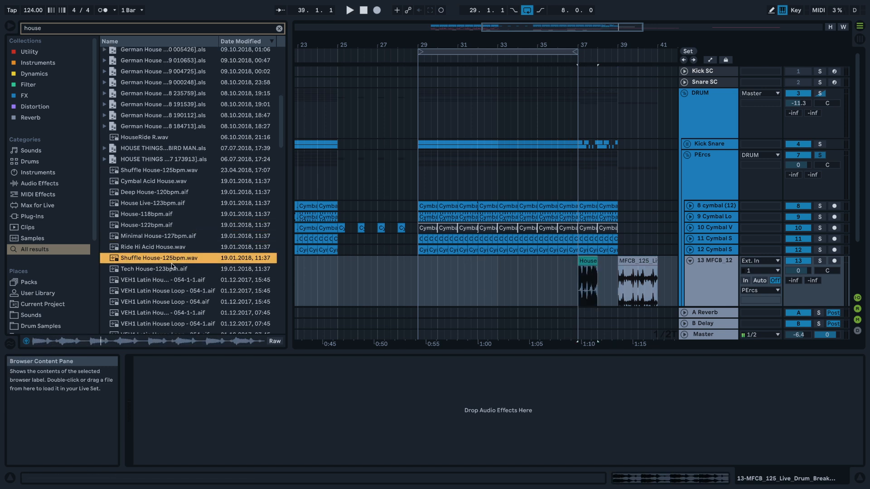
{"action": "left_click_drag", "start_coordinate": [154, 262], "coordinate": [665, 266]}
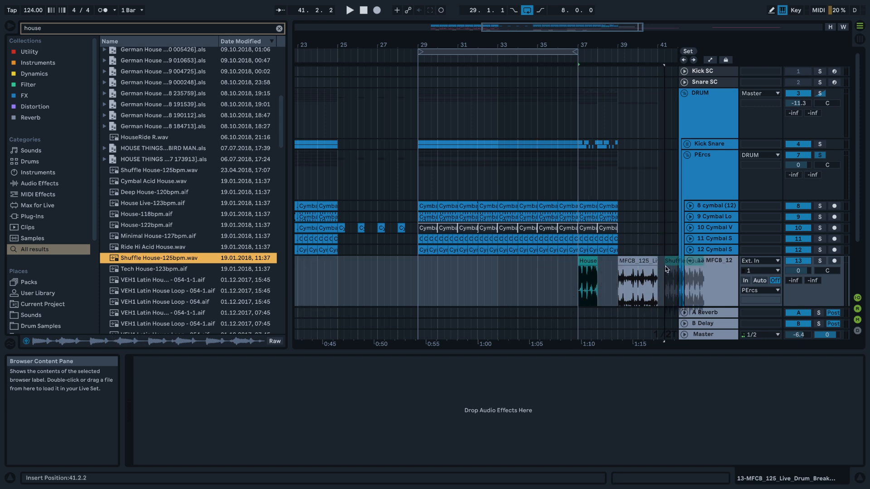
{"action": "scroll", "coordinate": [638, 268], "scroll_direction": "right", "scroll_amount": 5}
- Audition Tech House-123bpm.aif, the VEH1 Latin House loops and the 128_HouseBeatLoop samples from the house results
{"action": "left_click", "coordinate": [150, 271]}
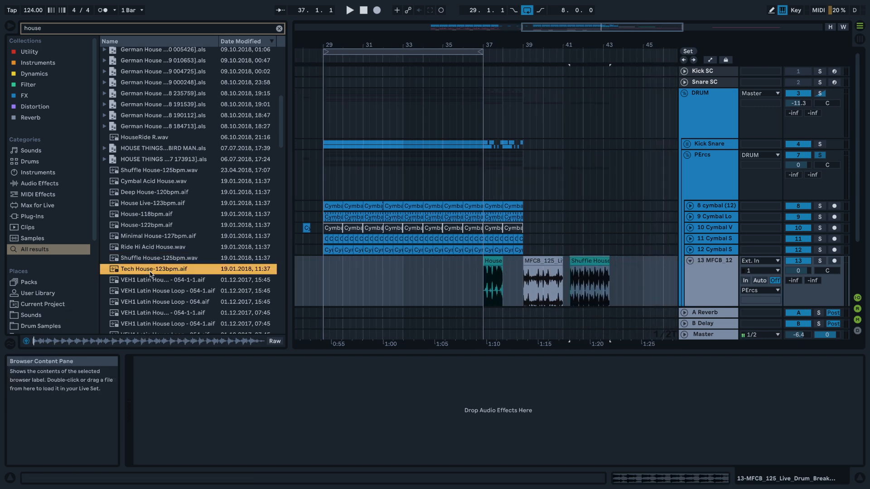
{"action": "left_click", "coordinate": [158, 281]}
{"action": "left_click", "coordinate": [148, 292]}
{"action": "scroll", "coordinate": [148, 299], "scroll_direction": "down", "scroll_amount": 1}
{"action": "left_click", "coordinate": [147, 300]}
{"action": "scroll", "coordinate": [146, 300], "scroll_direction": "down", "scroll_amount": 5}
{"action": "left_click", "coordinate": [146, 297]}
{"action": "scroll", "coordinate": [145, 299], "scroll_direction": "down", "scroll_amount": 2}
{"action": "left_click", "coordinate": [144, 300]}
{"action": "scroll", "coordinate": [142, 301], "scroll_direction": "down", "scroll_amount": 3}
{"action": "left_click", "coordinate": [143, 301]}
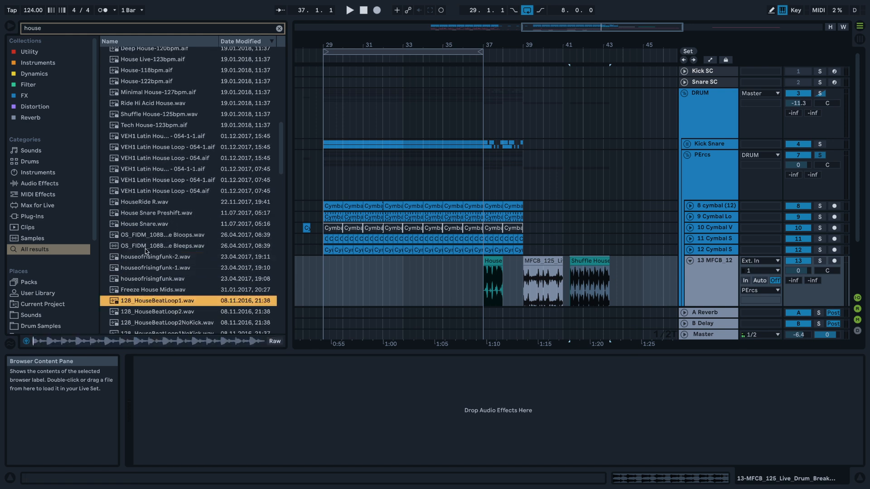
{"action": "left_click", "coordinate": [160, 313]}
- Audition older house results, including HouseSnare.wav, Shaker HouseParty 3.wav and a 128_BasicHouseBeat loop
{"action": "scroll", "coordinate": [160, 313], "scroll_direction": "down", "scroll_amount": 4}
{"action": "left_click", "coordinate": [155, 281]}
{"action": "scroll", "coordinate": [152, 299], "scroll_direction": "down", "scroll_amount": 4}
{"action": "left_click", "coordinate": [151, 296]}
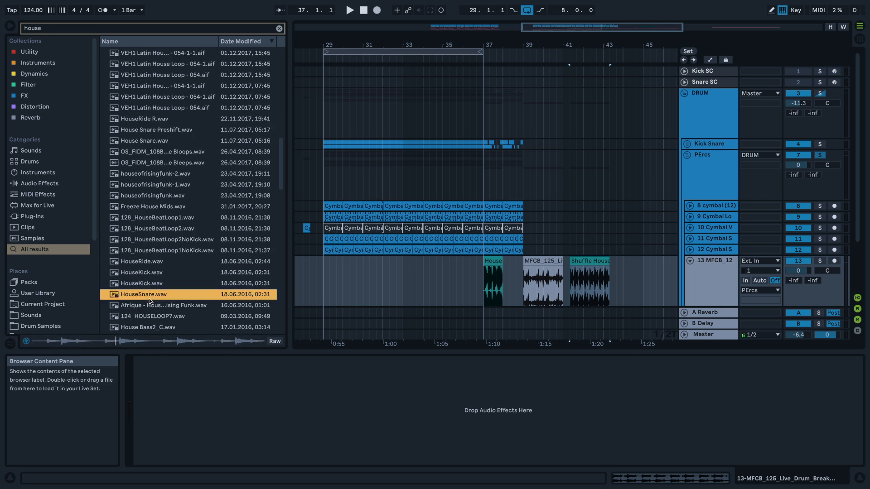
{"action": "scroll", "coordinate": [151, 298], "scroll_direction": "down", "scroll_amount": 2}
{"action": "left_click", "coordinate": [151, 298]}
{"action": "scroll", "coordinate": [151, 299], "scroll_direction": "down", "scroll_amount": 10}
{"action": "left_click", "coordinate": [151, 298]}
{"action": "scroll", "coordinate": [151, 299], "scroll_direction": "down", "scroll_amount": 1}
{"action": "scroll", "coordinate": [151, 301], "scroll_direction": "down", "scroll_amount": 12}
{"action": "left_click", "coordinate": [150, 299]}
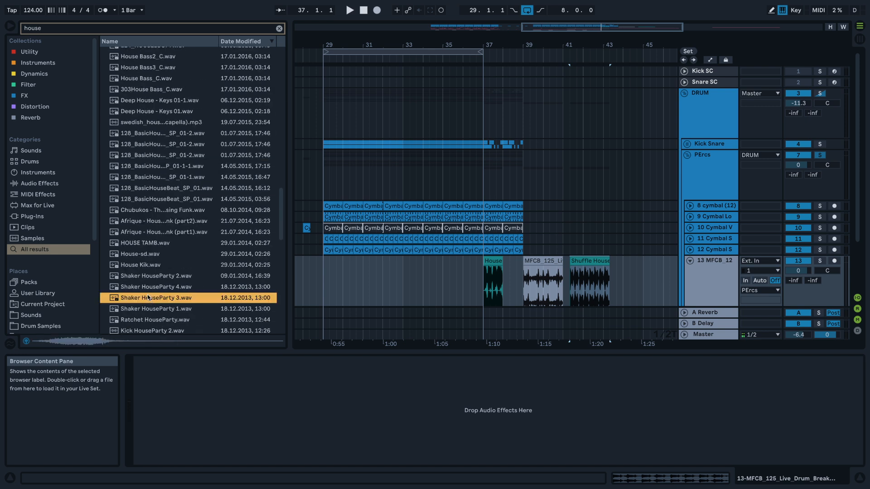
{"action": "left_click", "coordinate": [145, 167]}
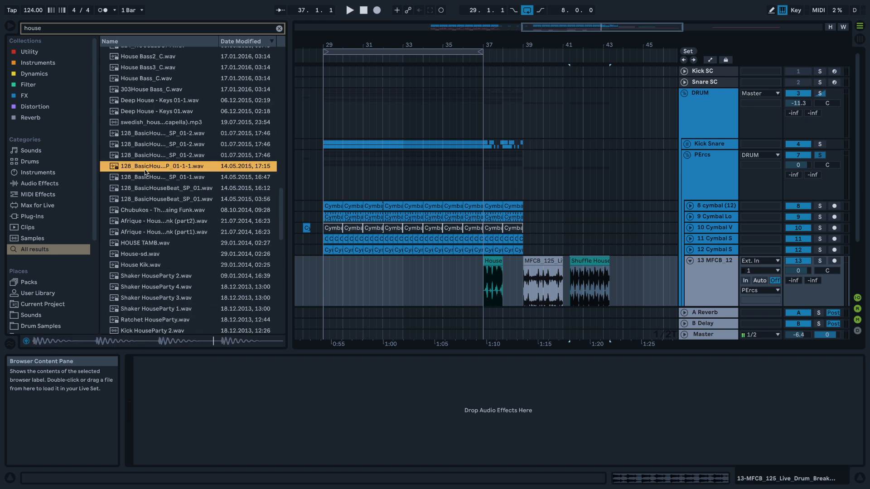
- Try the House-122bpm clip at bar 33 on track 13, play and delete it, and undo both the deletion and the move
{"action": "left_click", "coordinate": [486, 272]}
{"action": "left_click_drag", "start_coordinate": [498, 268], "coordinate": [418, 269]}
{"action": "key", "text": "space"}
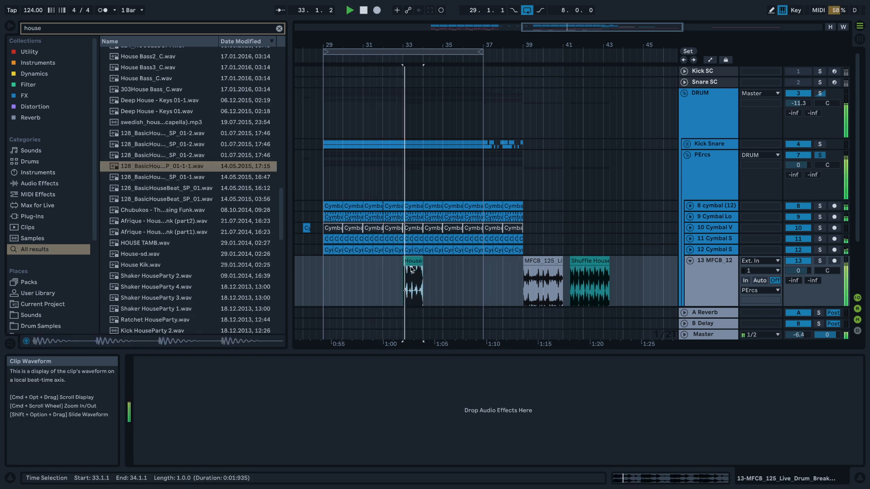
{"action": "key", "text": "space"}
{"action": "key", "text": "Delete"}
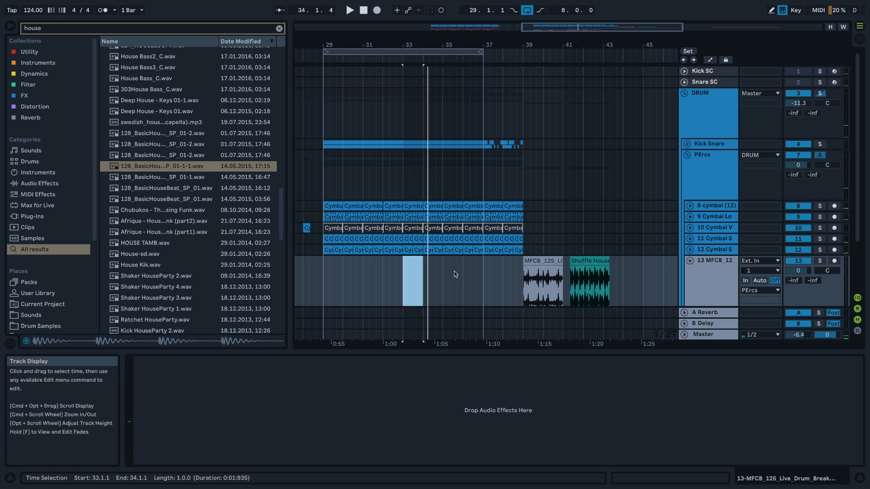
{"action": "key", "text": "super+z"}
{"action": "key", "text": "super+z"}
- Compare the loops on track 13, copy the Shuffle House clip to bar 33 and play it with the full mix
{"action": "key", "text": "space"}
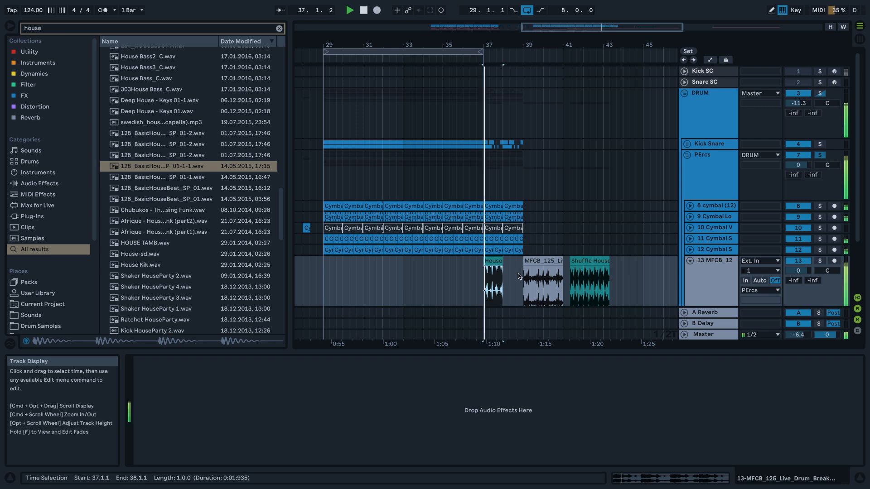
{"action": "left_click", "coordinate": [535, 262]}
{"action": "left_click", "coordinate": [574, 263]}
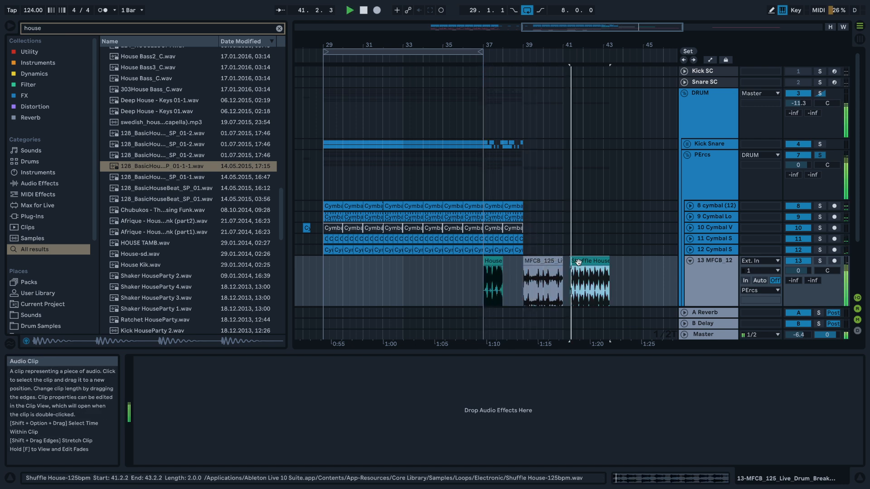
{"action": "key", "text": "super+c"}
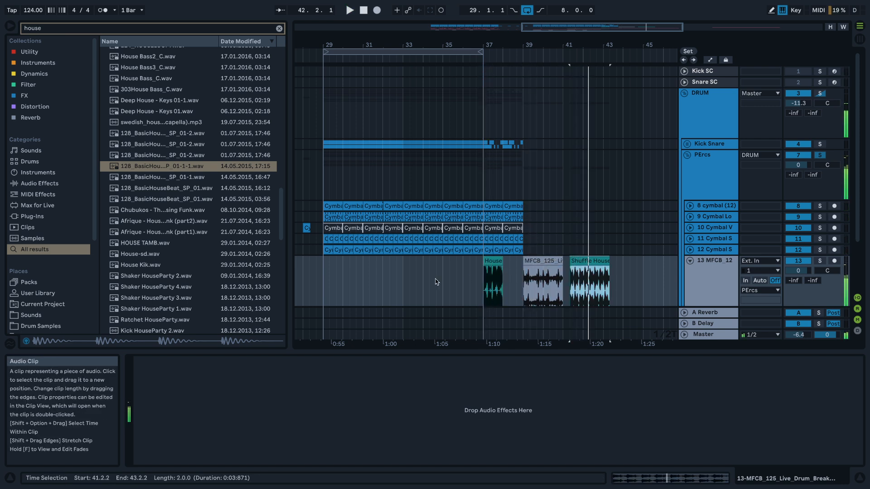
{"action": "left_click", "coordinate": [404, 280]}
{"action": "key", "text": "space"}
{"action": "key", "text": "super+v"}
{"action": "key", "text": "space"}
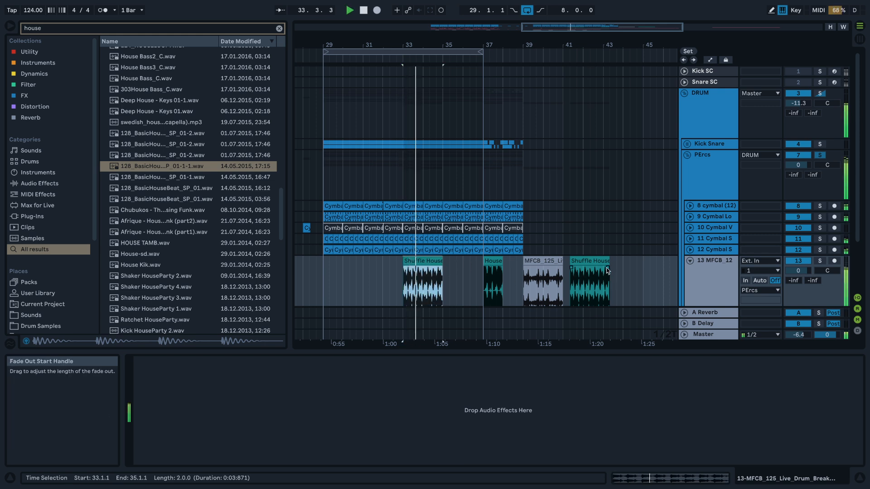
{"action": "key", "text": "space"}
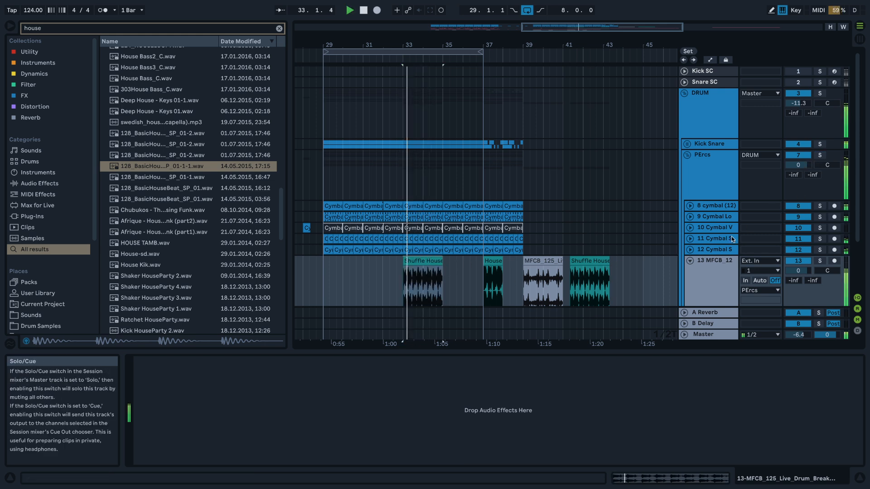
{"action": "key", "text": "space"}
- Add FabFilter Pro-Q 3 to track 13 with an 18 dB/oct low cut at about 216 Hz
{"action": "left_click", "coordinate": [279, 28]}
{"action": "left_click", "coordinate": [27, 85]}
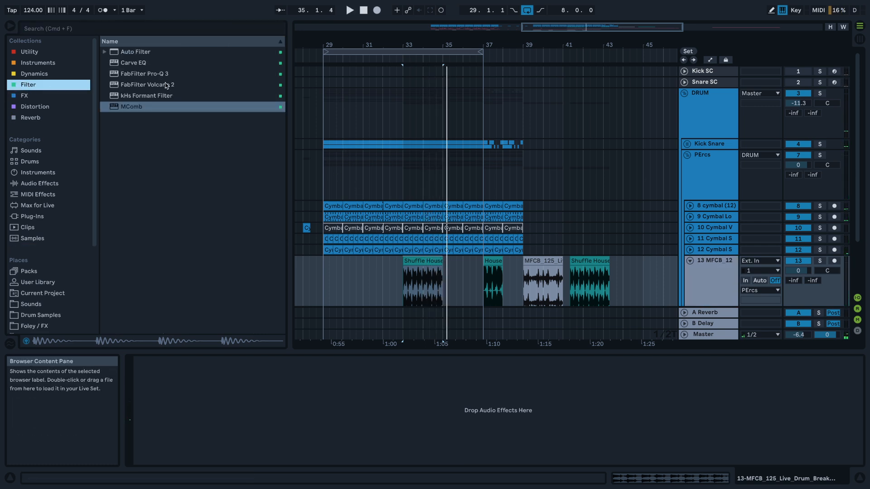
{"action": "left_click", "coordinate": [162, 74]}
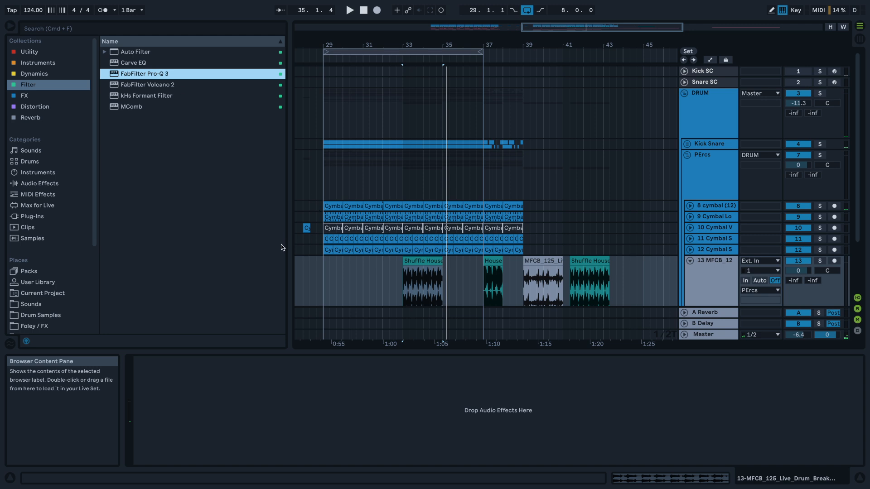
{"action": "left_click_drag", "start_coordinate": [176, 183], "coordinate": [330, 196]}
{"action": "key", "text": "space"}
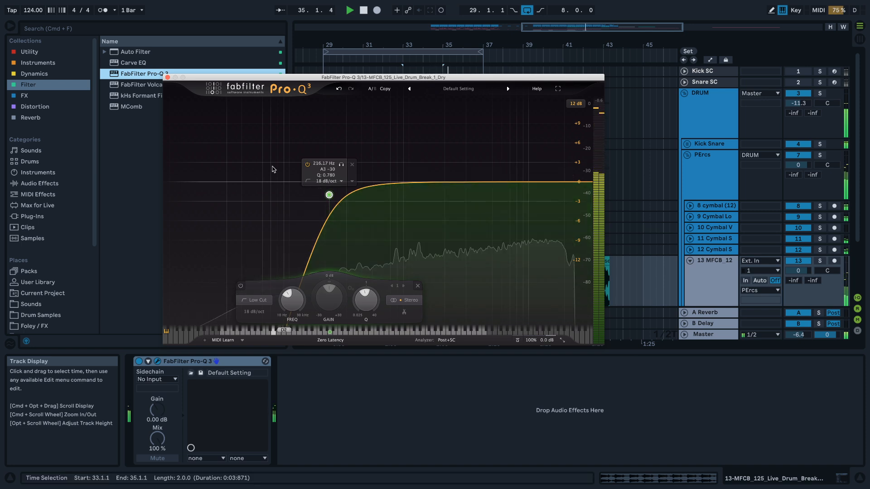
{"action": "key", "text": "space"}
{"action": "left_click", "coordinate": [168, 77]}
- Compare the loops with track 13 soloed and unsoloed, and line up Shuffle House, House-122bpm and Shuffle House back to back from bar 29
{"action": "key", "text": "space"}
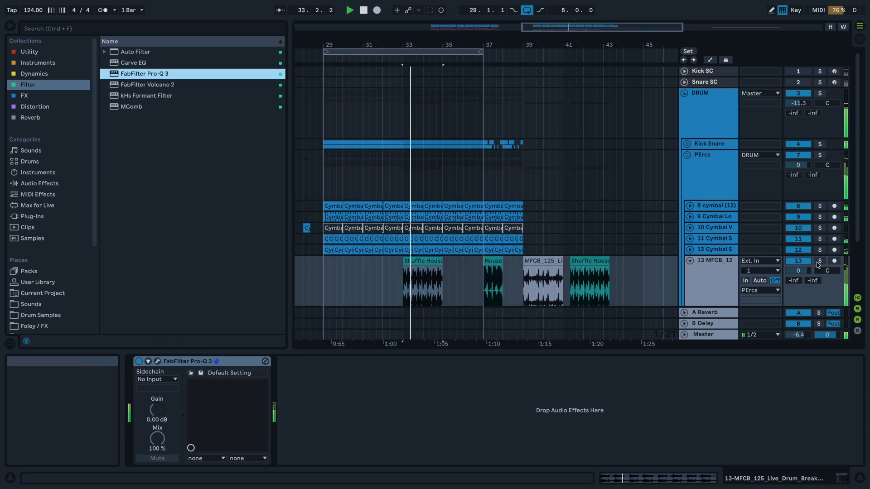
{"action": "left_click", "coordinate": [819, 262]}
{"action": "left_click_drag", "start_coordinate": [492, 261], "coordinate": [452, 263]}
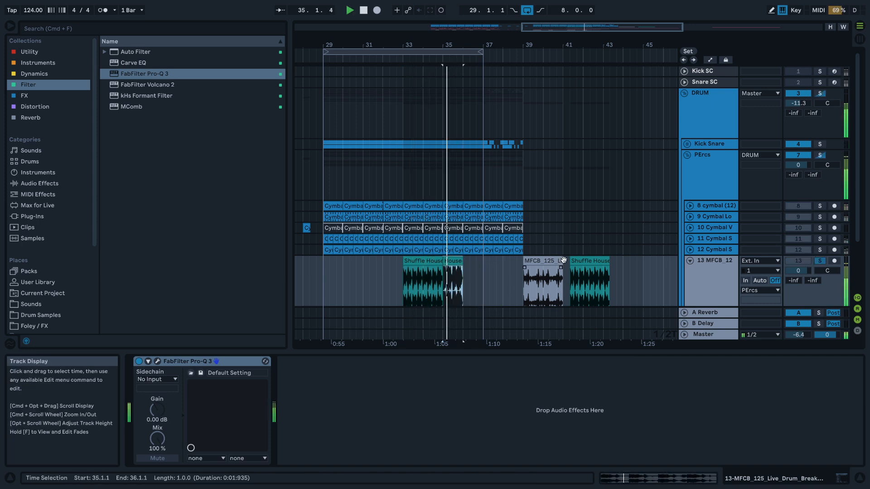
{"action": "key", "text": "space"}
{"action": "left_click_drag", "start_coordinate": [585, 262], "coordinate": [400, 269]}
{"action": "left_click", "coordinate": [820, 261]}
{"action": "key", "text": "space"}
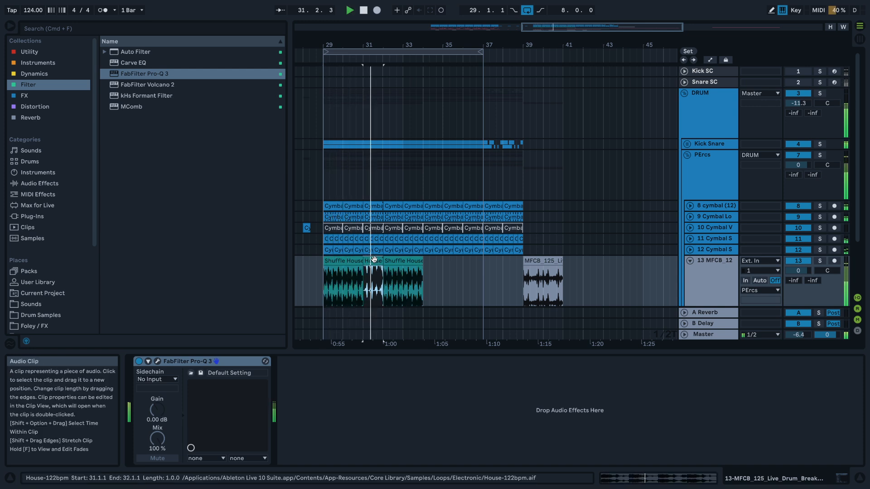
- Examine the House-122bpm and second Shuffle House clips in the sample editor and listen to track 13 soloed
{"action": "double_click", "coordinate": [370, 266]}
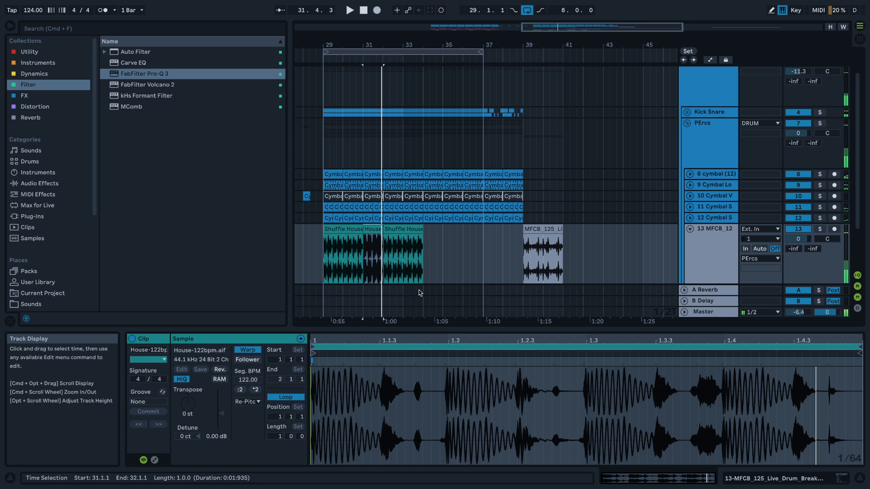
{"action": "key", "text": "space"}
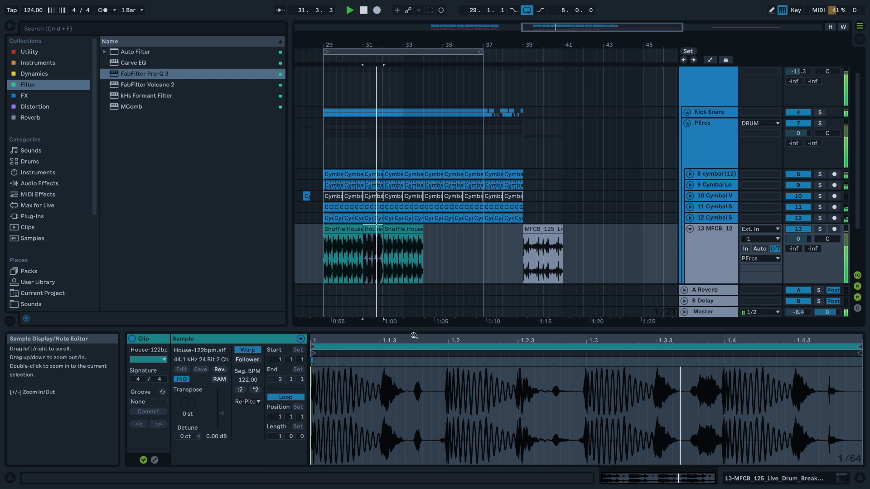
{"action": "left_click", "coordinate": [396, 228]}
{"action": "left_click", "coordinate": [819, 229]}
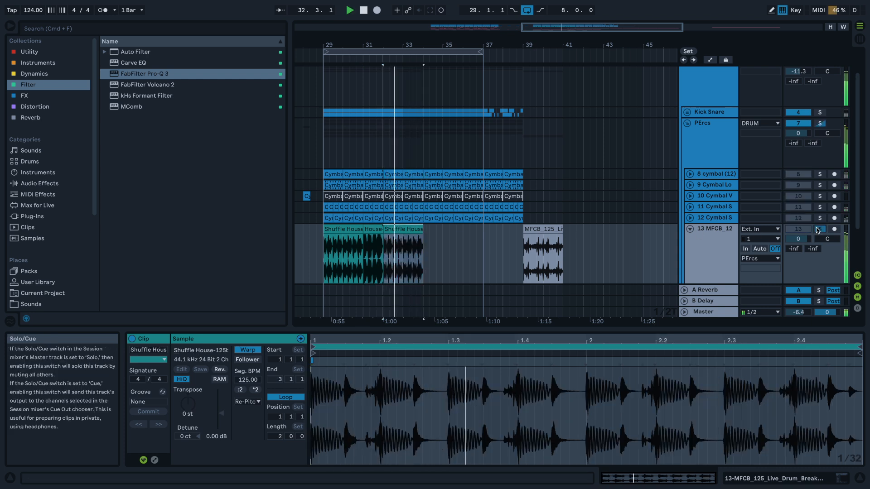
{"action": "key", "text": "space"}
{"action": "key", "text": "space"}
{"action": "key", "text": "space"}
{"action": "key", "text": "space"}
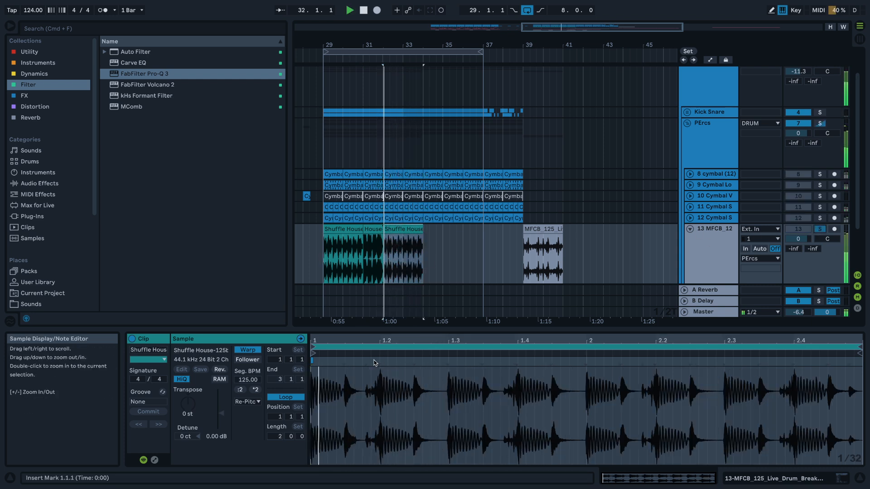
- Add warp markers around beat 1.2 of the Shuffle House clip at bar 32 and shift the small hit before it slightly later
{"action": "scroll", "coordinate": [351, 376], "scroll_direction": "up", "scroll_amount": 2}
{"action": "scroll", "coordinate": [351, 376], "scroll_direction": "up", "scroll_amount": 2}
{"action": "key", "text": "space"}
{"action": "double_click", "coordinate": [388, 362]}
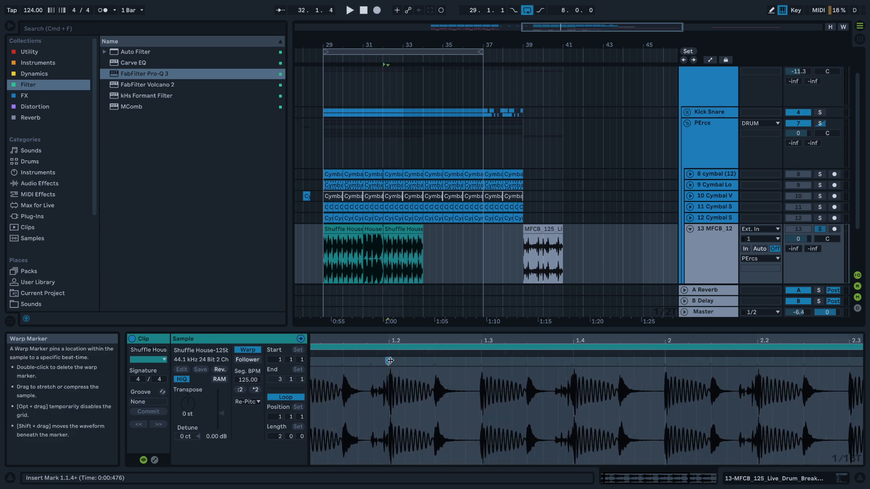
{"action": "double_click", "coordinate": [372, 362]}
{"action": "left_click_drag", "start_coordinate": [372, 362], "coordinate": [375, 362]}
{"action": "key", "text": "space"}
{"action": "scroll", "coordinate": [378, 365], "scroll_direction": "down", "scroll_amount": 2}
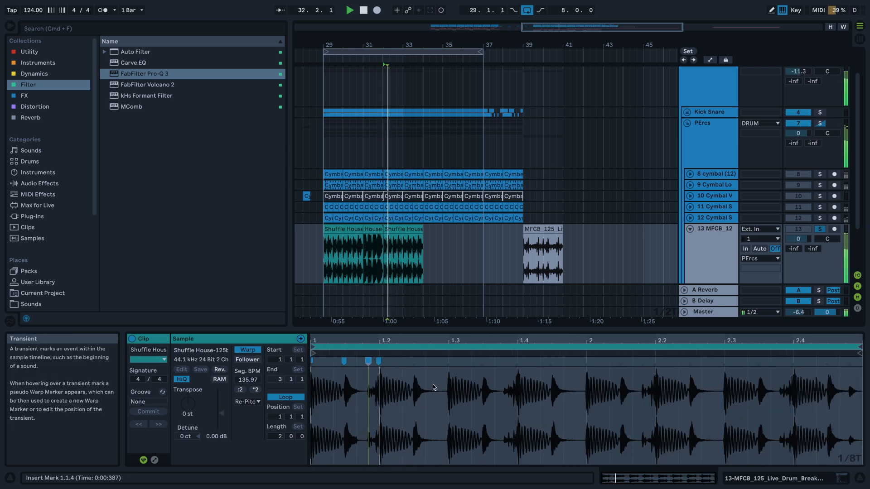
- Loop only the first two beats of the second Shuffle House clip, unsolo track 13 and move the clip to bar 33
{"action": "left_click_drag", "start_coordinate": [448, 395], "coordinate": [311, 396]}
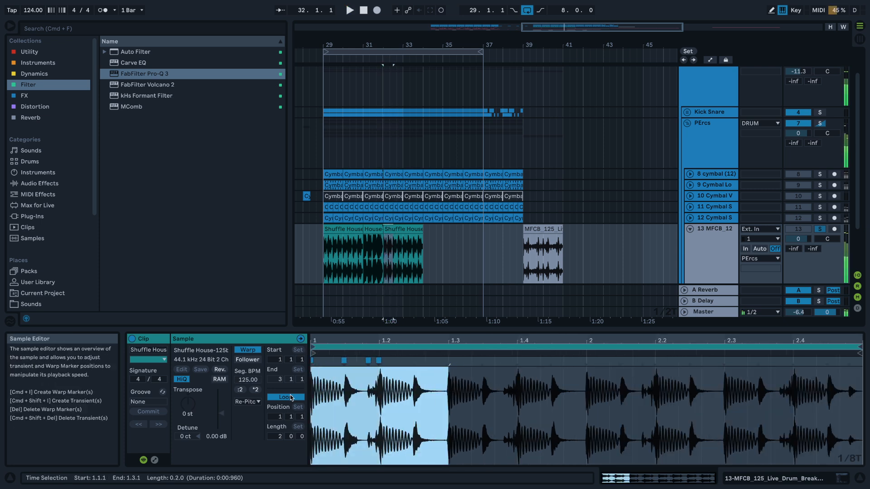
{"action": "key", "text": "super+l"}
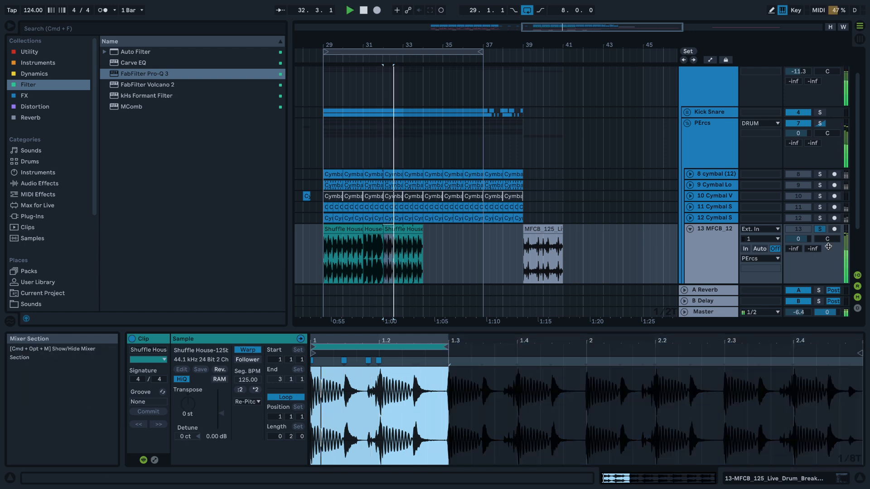
{"action": "key", "text": "space"}
{"action": "key", "text": "space"}
{"action": "left_click", "coordinate": [820, 230]}
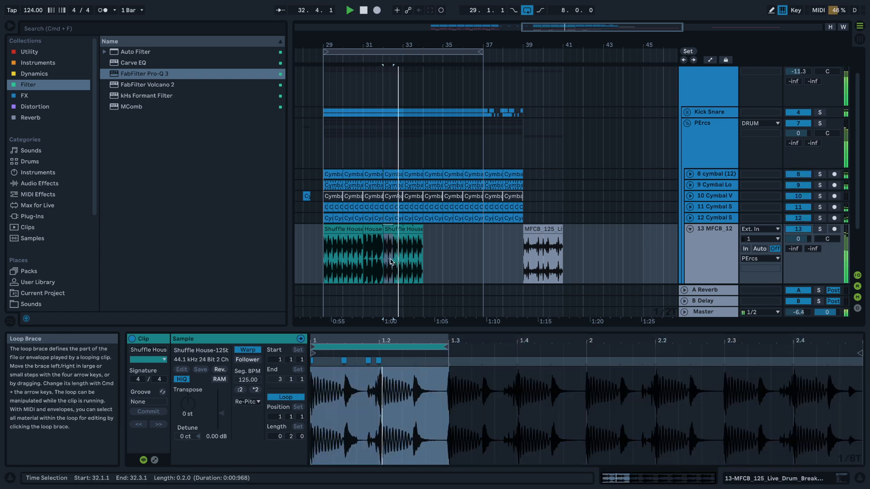
{"action": "left_click_drag", "start_coordinate": [412, 229], "coordinate": [430, 228]}
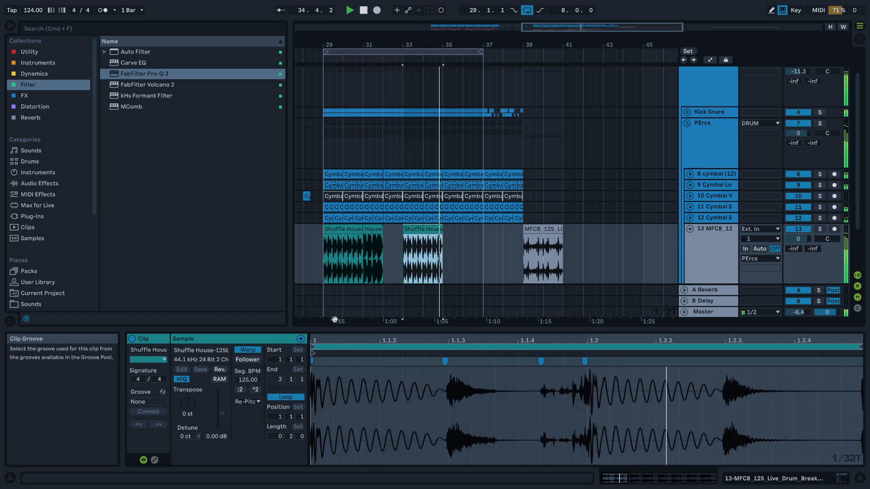
- Open the House-122bpm clip, solo track 13 and pin the hits between 1.1.3 and 1.2 with warp markers
{"action": "left_click", "coordinate": [370, 233]}
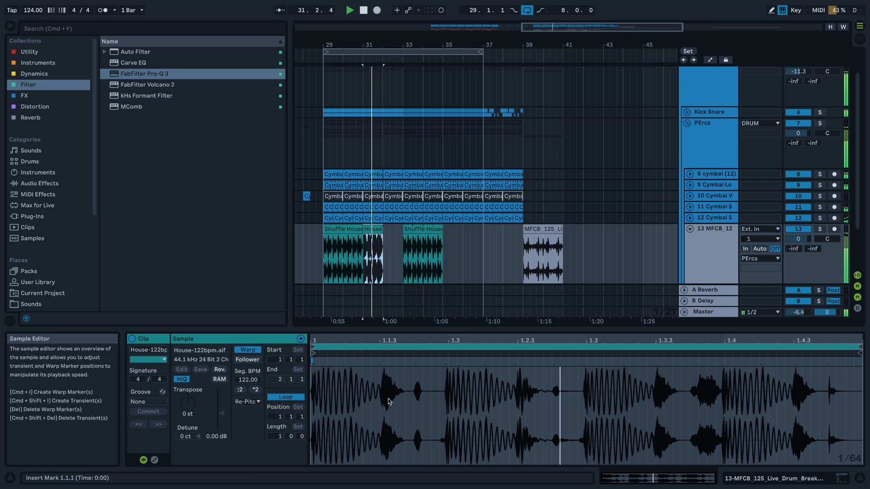
{"action": "left_click", "coordinate": [820, 229]}
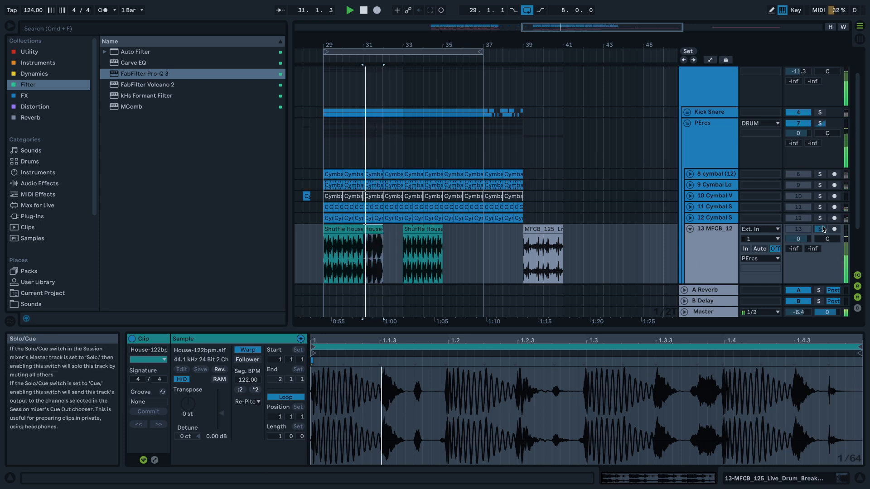
{"action": "left_click", "coordinate": [380, 358]}
{"action": "key", "text": "super+i"}
{"action": "key", "text": "space"}
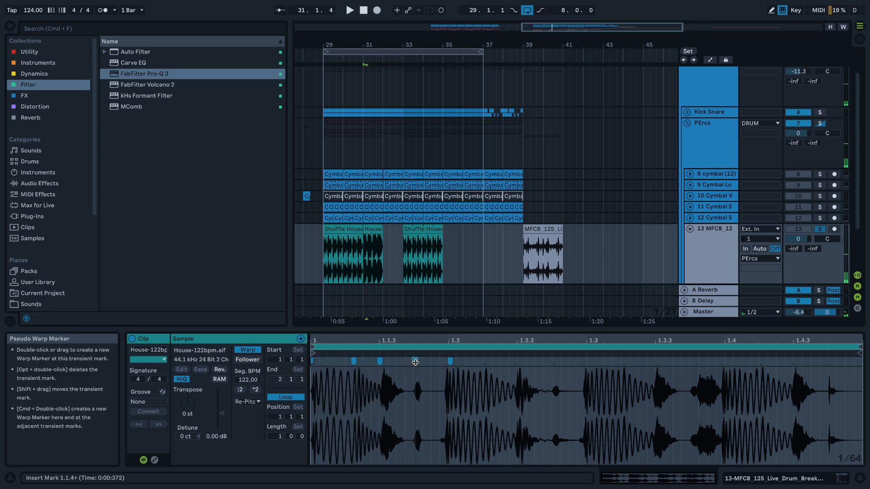
- Shift the small hit before 1.2 of the House-122bpm clip slightly later and pin the hits around 1.2.4 and 1.3 with warp markers
{"action": "left_click_drag", "start_coordinate": [416, 362], "coordinate": [427, 359]}
{"action": "key", "text": "space"}
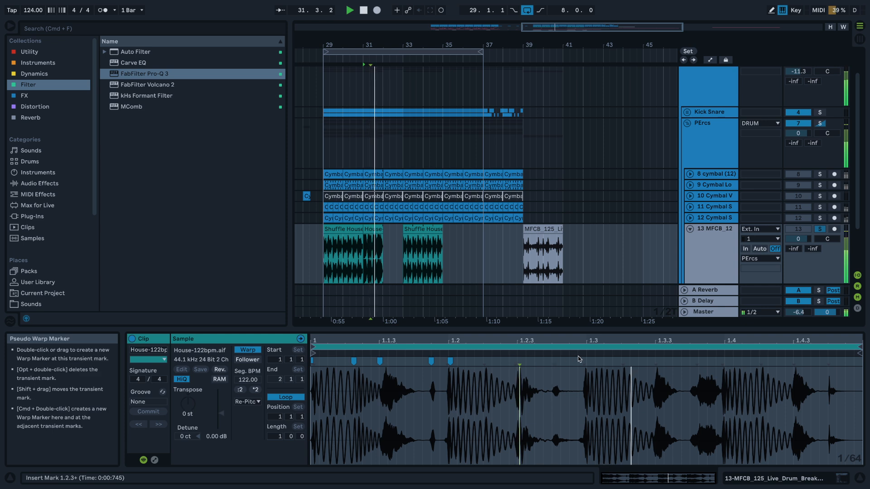
{"action": "left_click_drag", "start_coordinate": [584, 358], "coordinate": [563, 359]}
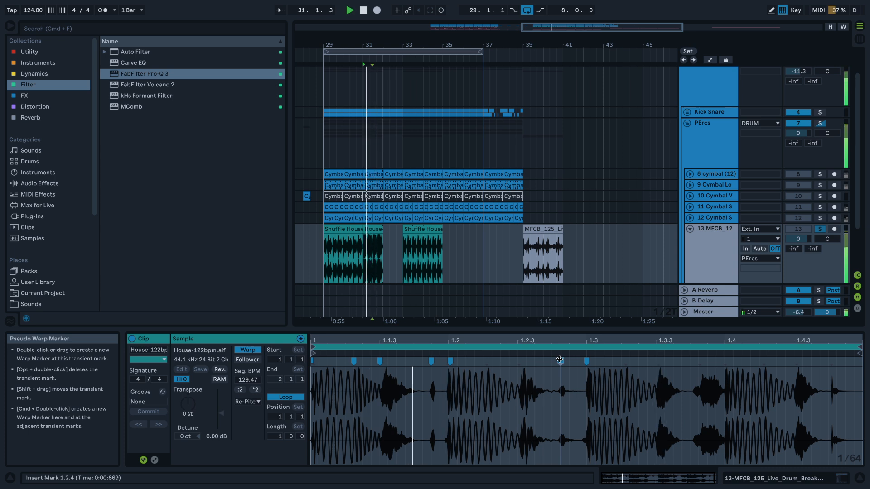
{"action": "key", "text": "space"}
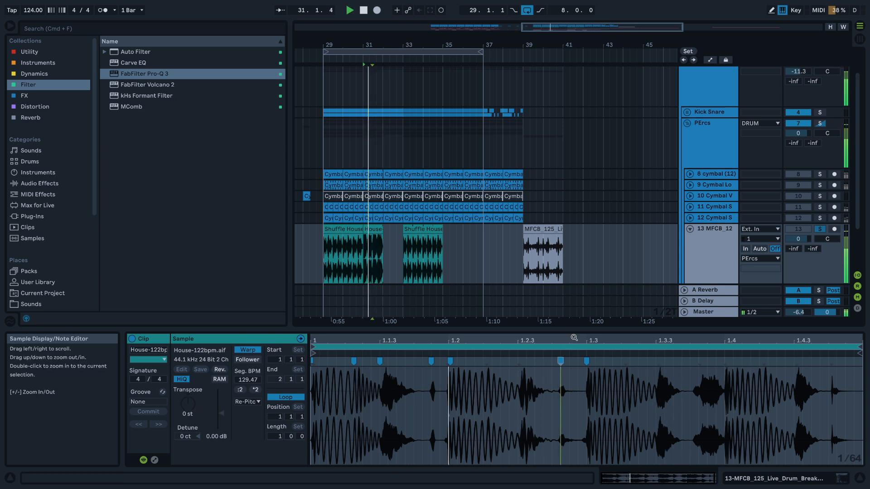
{"action": "key", "text": "space"}
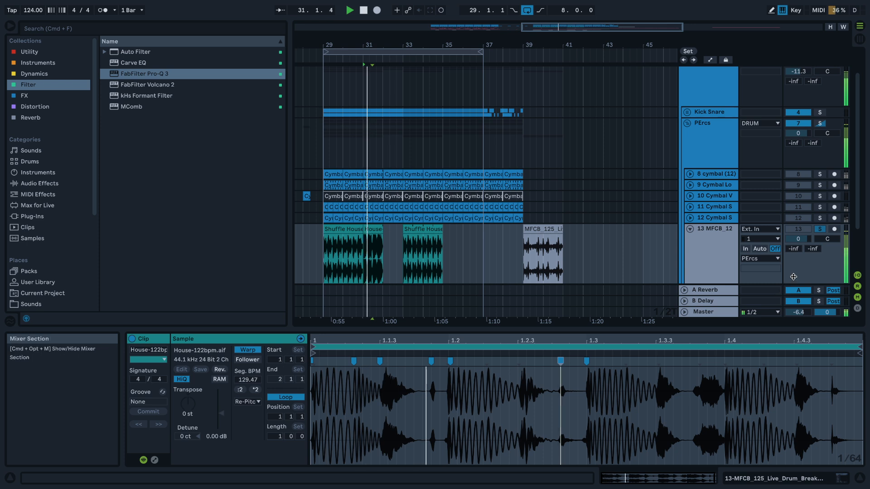
- Unsolo track 13 and listen to the warped House-122bpm loop with the other tracks
{"action": "left_click", "coordinate": [823, 230]}
{"action": "left_click", "coordinate": [433, 356]}
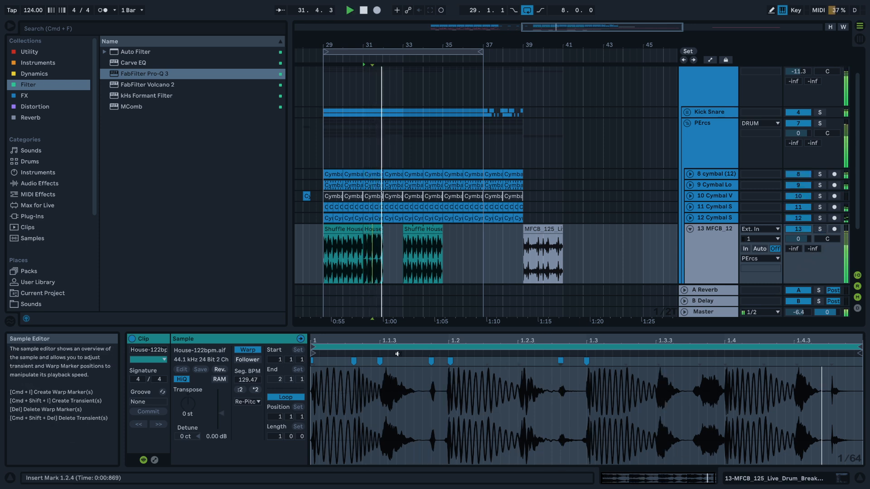
{"action": "left_click", "coordinate": [444, 351]}
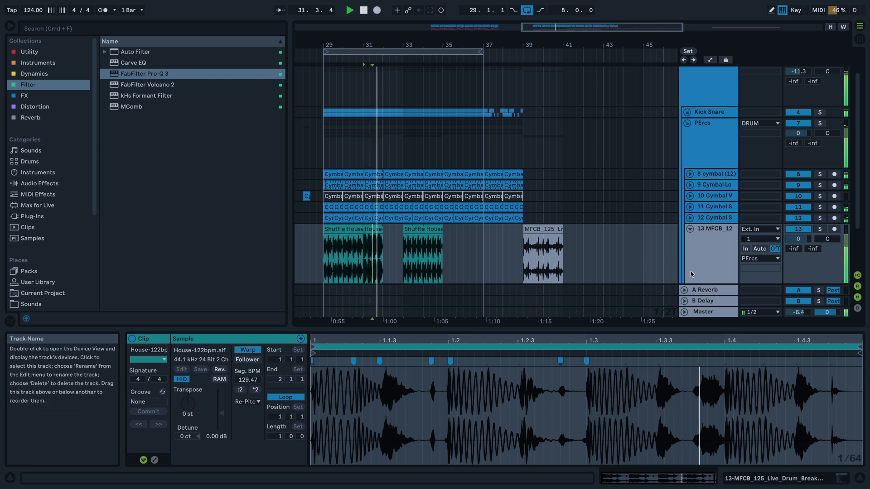
{"action": "key", "text": "space"}
{"action": "key", "text": "space"}
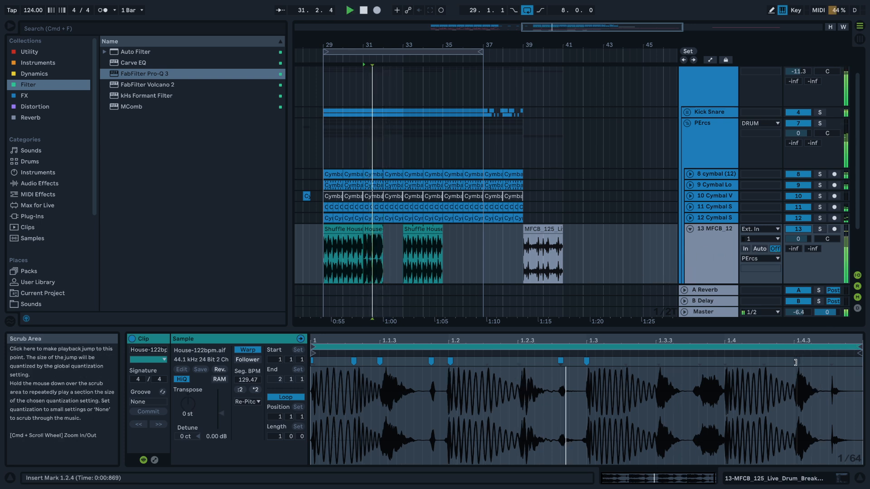
- Add warp markers to the hits around 1.4.3 and 1.4.4, and nudge the markers before 1.1.3 and 1.2 slightly earlier
{"action": "left_click", "coordinate": [838, 362]}
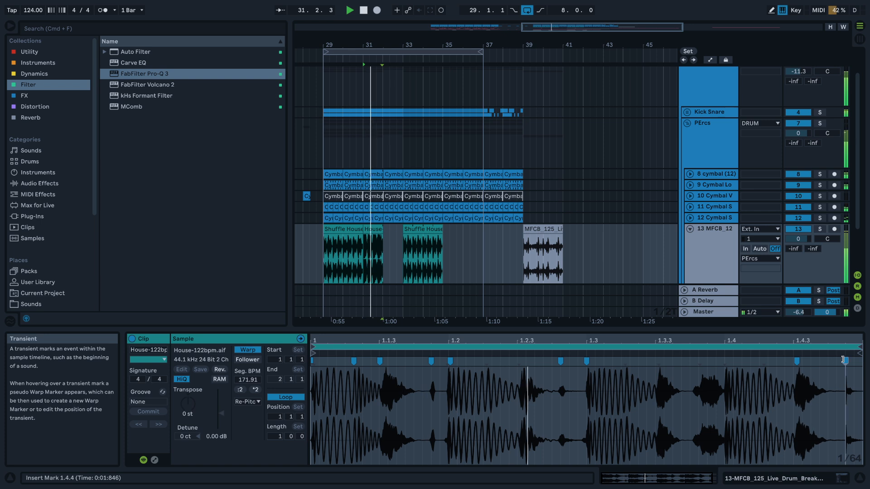
{"action": "left_click_drag", "start_coordinate": [845, 360], "coordinate": [841, 360]}
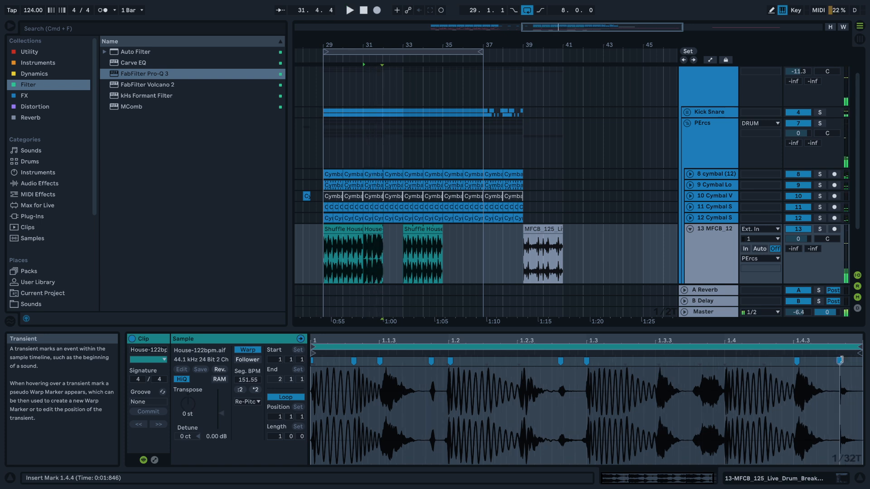
{"action": "left_click_drag", "start_coordinate": [431, 362], "coordinate": [425, 357]}
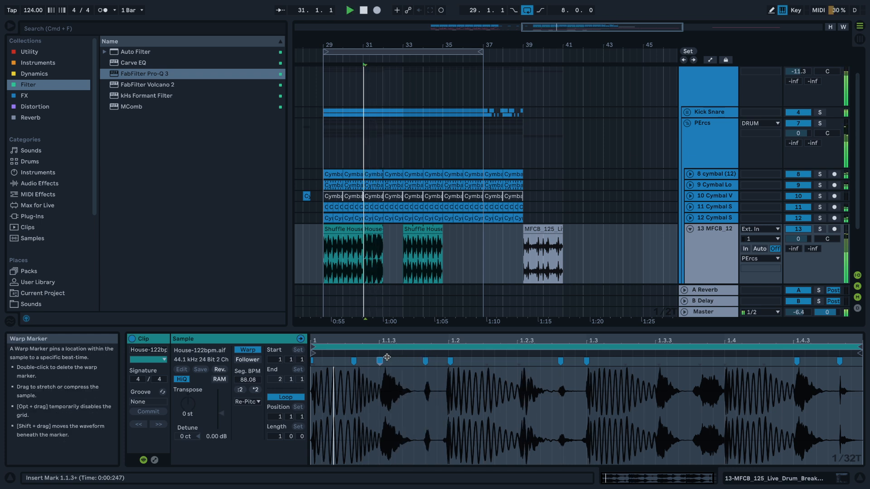
{"action": "left_click_drag", "start_coordinate": [388, 357], "coordinate": [342, 358]}
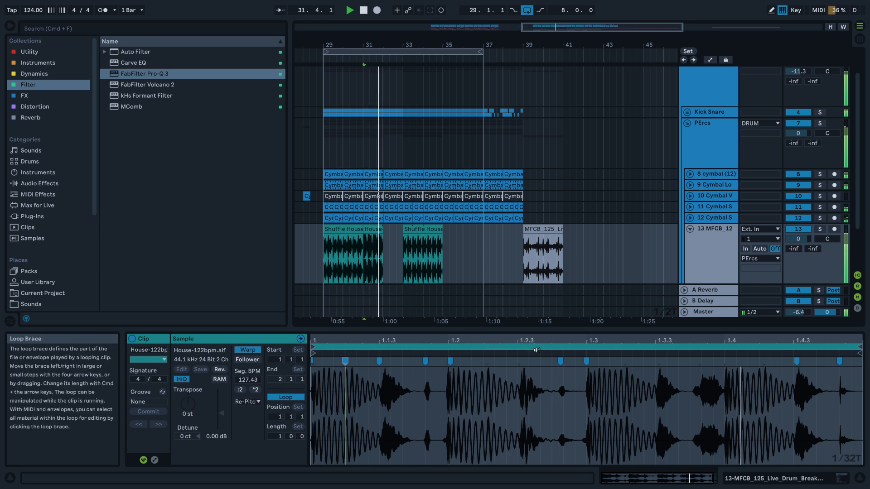
- Solo track 13, switch the House-122bpm clip's warp mode to Beats, and unsolo the track to hear it in the mix
{"action": "left_click", "coordinate": [821, 230]}
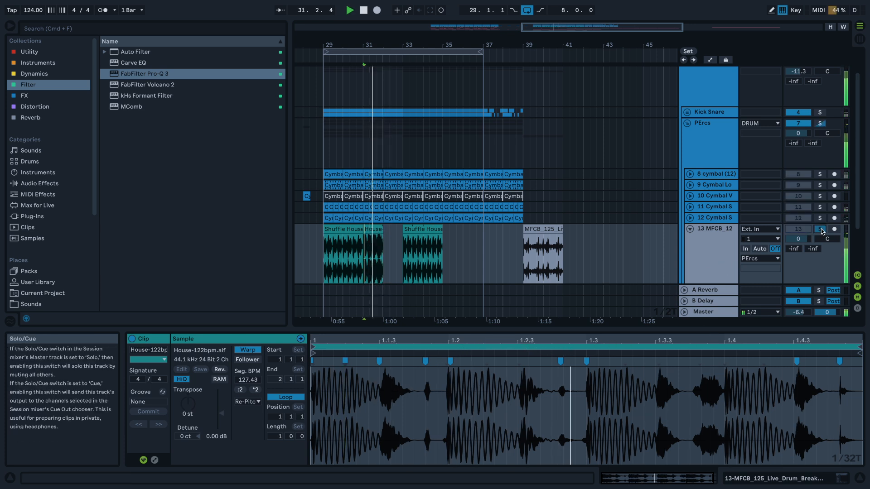
{"action": "key", "text": "space"}
{"action": "key", "text": "space"}
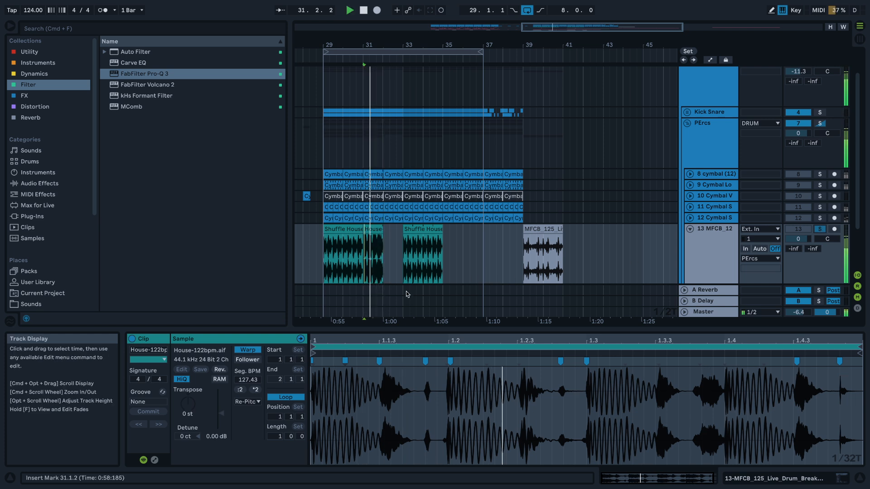
{"action": "left_click", "coordinate": [246, 402]}
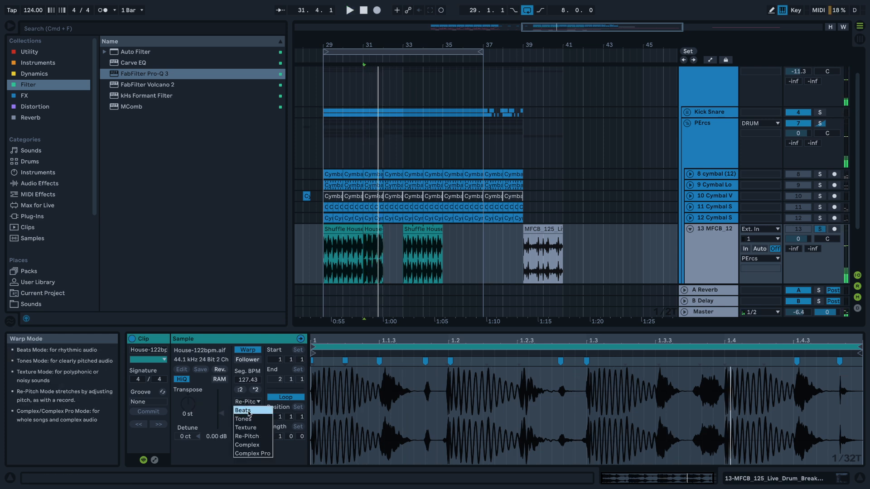
{"action": "left_click", "coordinate": [247, 411]}
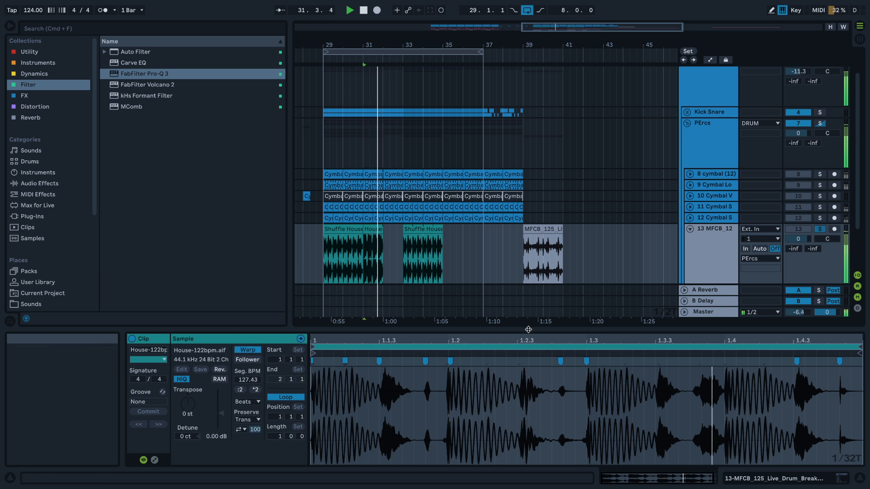
{"action": "key", "text": "space"}
{"action": "left_click", "coordinate": [821, 228]}
{"action": "key", "text": "space"}
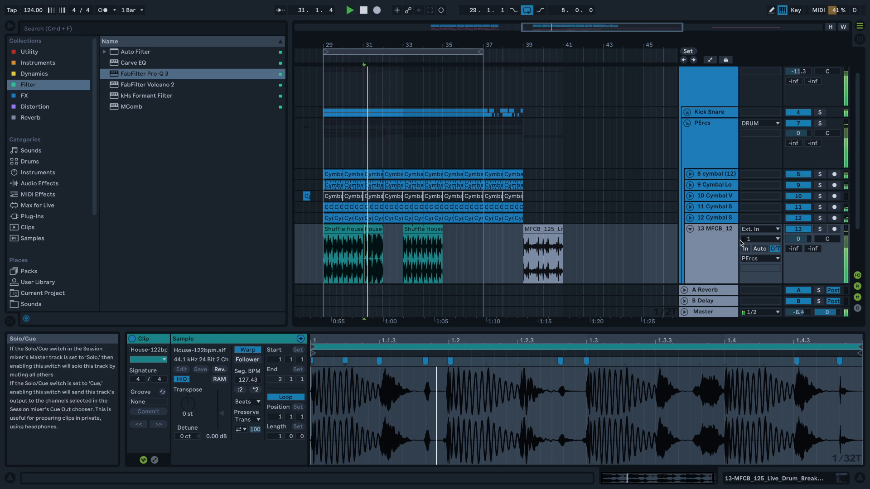
{"action": "key", "text": "space"}
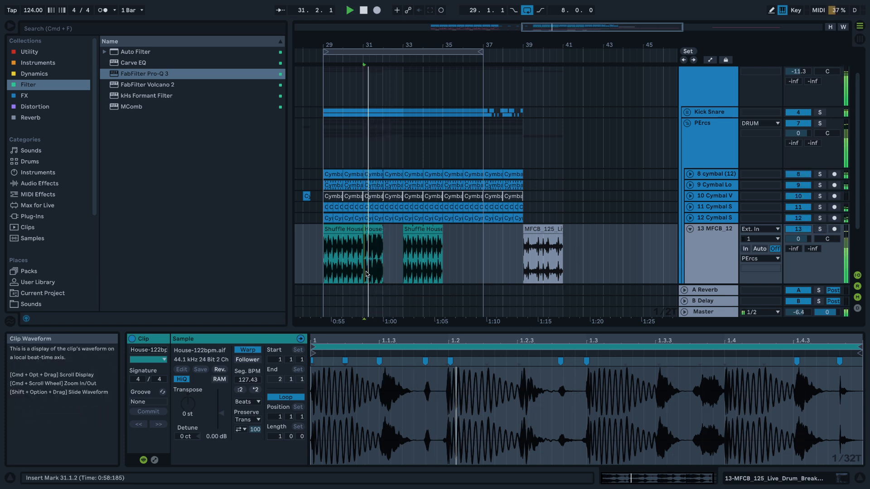
- Copy the second half of the House-122bpm clip, from 31.3.1 to 32.1.1, over its first half at 31.1.1
{"action": "scroll", "coordinate": [370, 255], "scroll_direction": "up", "scroll_amount": 5}
{"action": "left_click", "coordinate": [384, 253]}
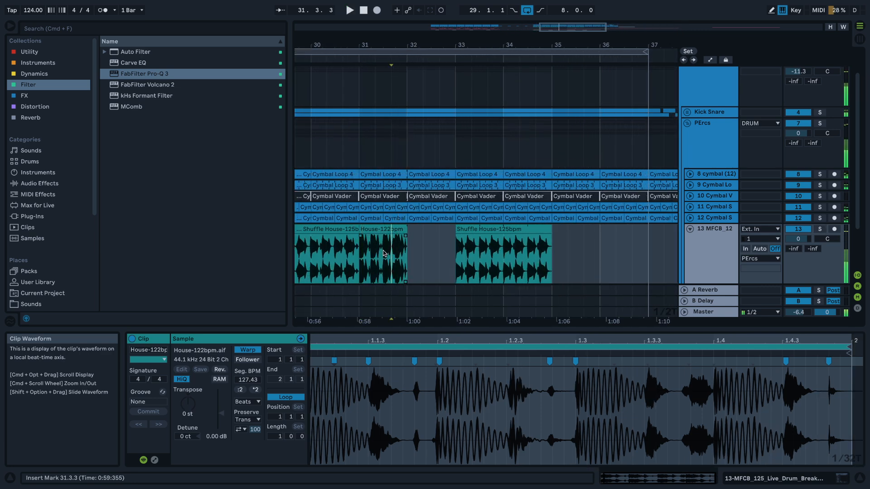
{"action": "scroll", "coordinate": [384, 253], "scroll_direction": "up", "scroll_amount": 3}
{"action": "left_click_drag", "start_coordinate": [384, 253], "coordinate": [438, 253]}
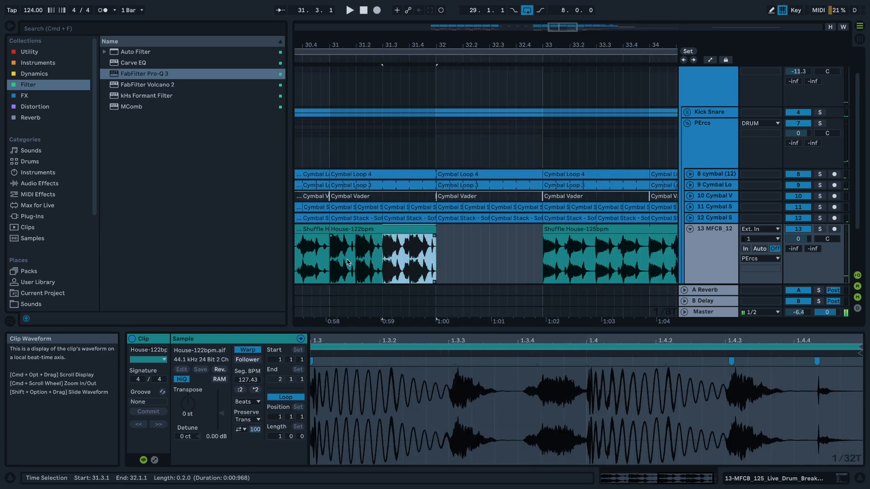
{"action": "left_click", "coordinate": [334, 267]}
{"action": "key", "text": "super+v"}
{"action": "left_click", "coordinate": [328, 270]}
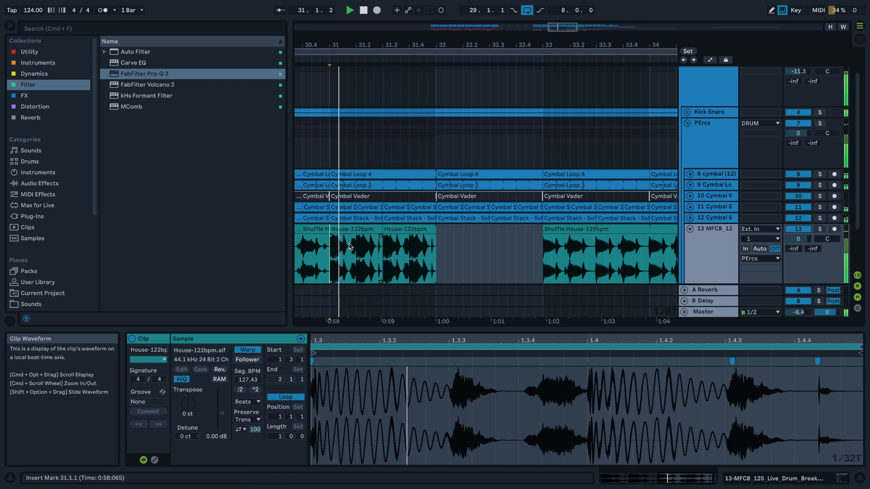
- Pin the hit at 1.3.3 of the copied half-bar clip with a warp marker and shift the audio around 1.3.2 slightly later
{"action": "key", "text": "space"}
{"action": "key", "text": "space"}
{"action": "left_click_drag", "start_coordinate": [415, 389], "coordinate": [453, 373]}
{"action": "key", "text": "space"}
{"action": "key", "text": "space"}
{"action": "key", "text": "space"}
{"action": "double_click", "coordinate": [488, 360]}
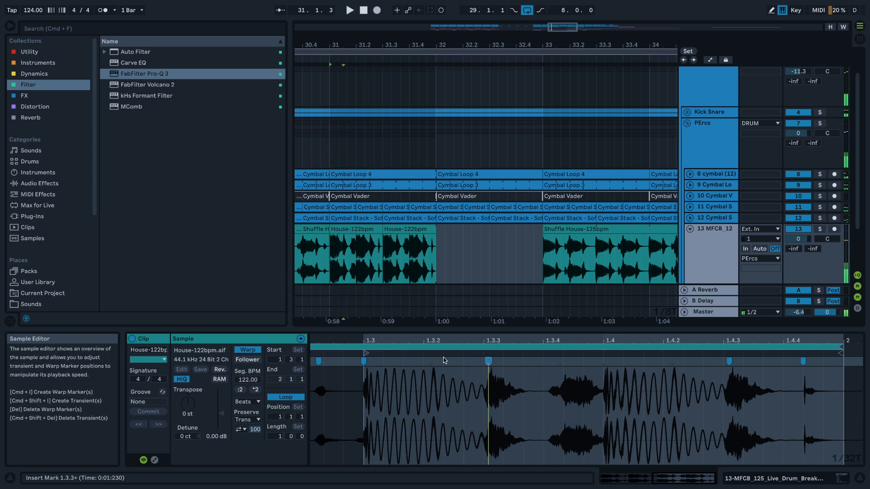
{"action": "left_click_drag", "start_coordinate": [431, 360], "coordinate": [442, 361]}
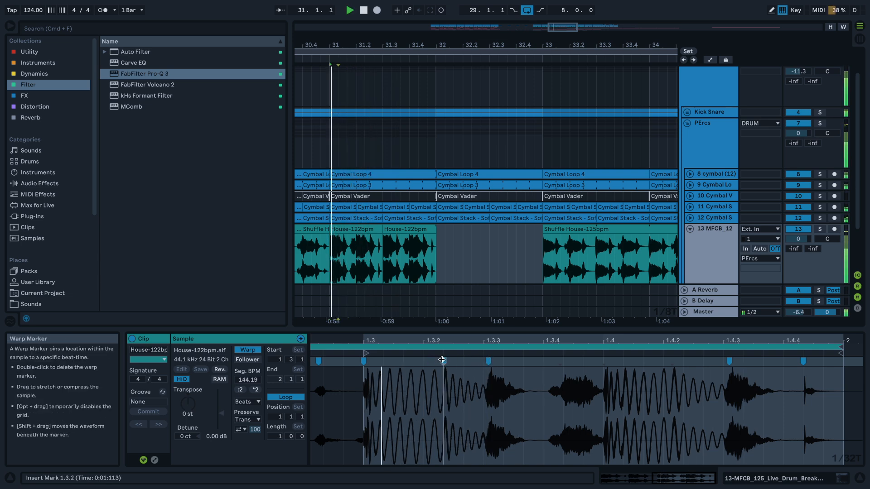
- Duplicate the rewarped half-bar House-122bpm clip to 31.3.1 and play the result from bar 31
{"action": "left_click", "coordinate": [345, 229]}
{"action": "key", "text": "super+d"}
{"action": "left_click", "coordinate": [331, 244]}
{"action": "key", "text": "space"}
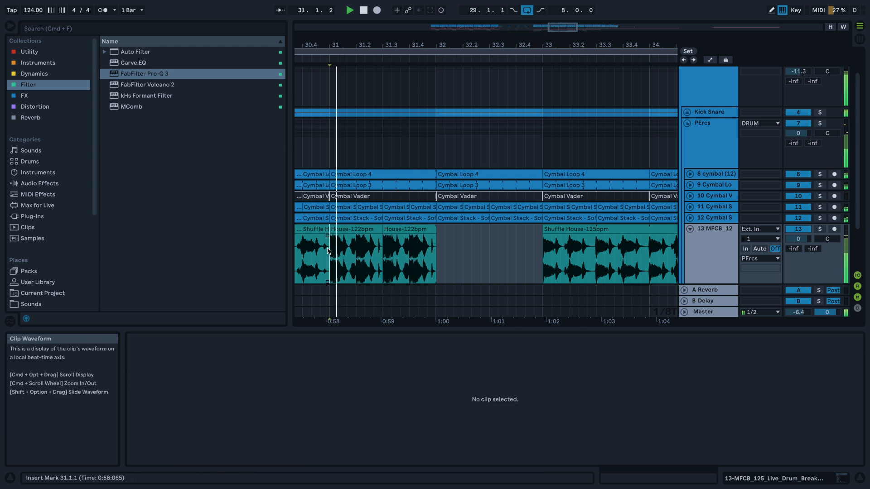
{"action": "scroll", "coordinate": [330, 242], "scroll_direction": "down", "scroll_amount": 8}
{"action": "key", "text": "space"}
- Cut the half-bar House-122bpm clip at bar 31 and delete the remaining House and Shuffle House clips between bars 29 and 35
{"action": "left_click", "coordinate": [334, 230]}
{"action": "left_click", "coordinate": [341, 229], "text": "shift"}
{"action": "key", "text": "super+z"}
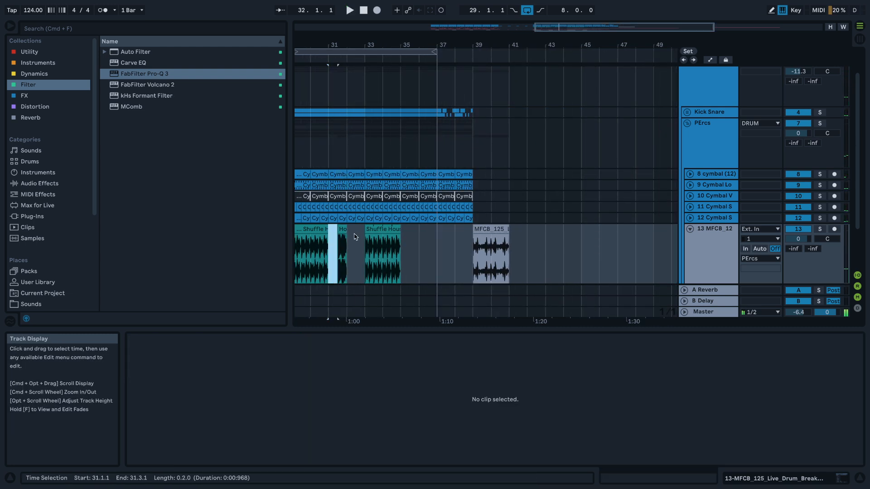
{"action": "scroll", "coordinate": [353, 235], "scroll_direction": "left", "scroll_amount": 2}
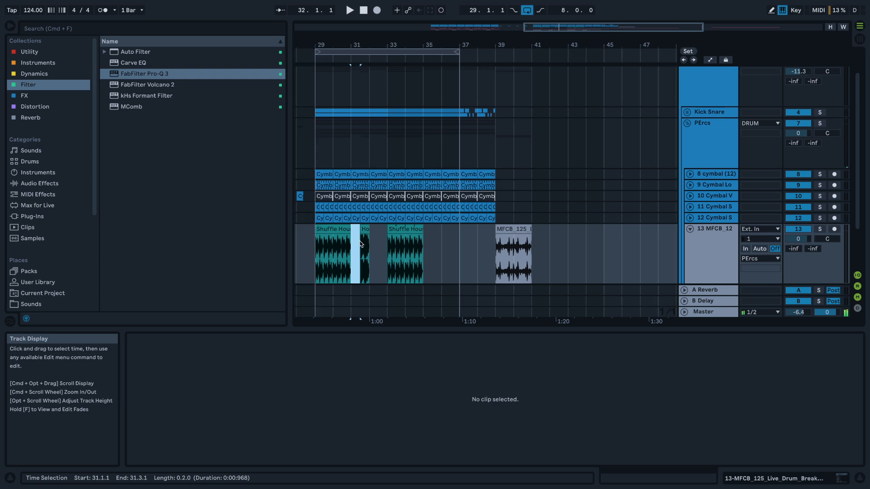
{"action": "left_click", "coordinate": [338, 229]}
{"action": "left_click", "coordinate": [410, 238]}
{"action": "left_click_drag", "start_coordinate": [342, 252], "coordinate": [311, 254]}
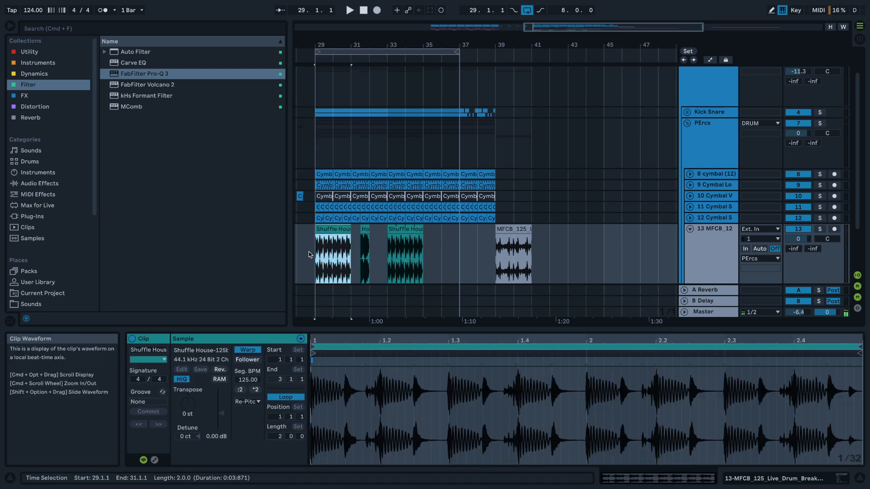
{"action": "left_click", "coordinate": [448, 241], "text": "shift"}
{"action": "key", "text": "Delete"}
- Paste the half-bar House-122bpm clip eight times back to back on track 13, filling bars 33 to 37
{"action": "left_click", "coordinate": [389, 247]}
{"action": "key", "text": "super+v"}
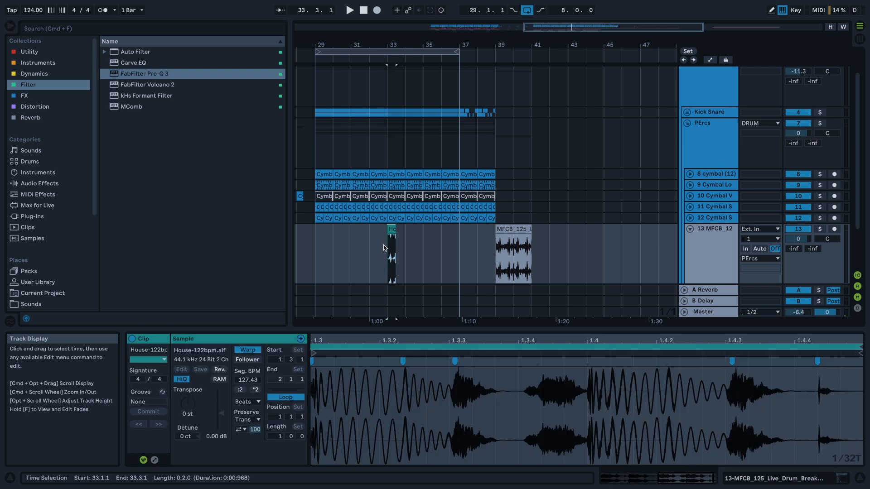
{"action": "key", "text": "super+v"}
{"action": "key", "text": "super+v"}
{"action": "key", "text": "super+v"}
{"action": "key", "text": "super+v"}
{"action": "key", "text": "super+v"}
{"action": "key", "text": "super+v"}
{"action": "key", "text": "super+v"}
- Lower track 13's volume to -6.1 dB and solo the DRUM group to listen to the pasted loop
{"action": "key", "text": "space"}
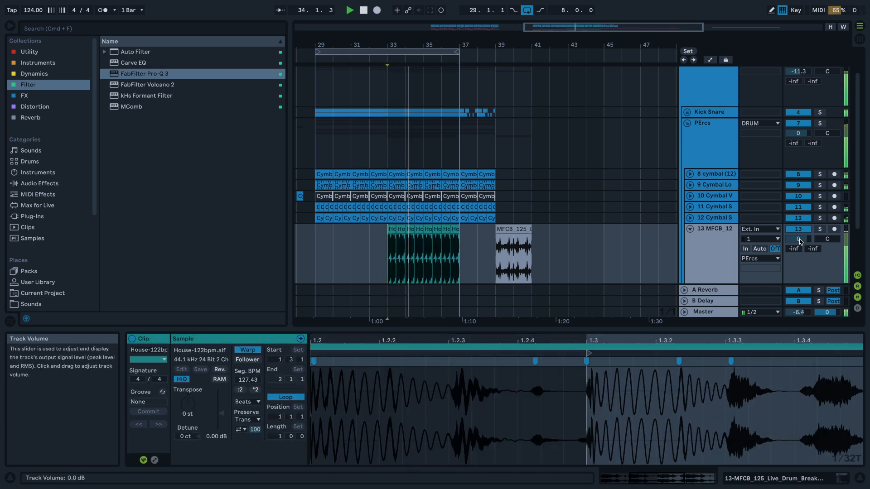
{"action": "left_click_drag", "start_coordinate": [798, 239], "coordinate": [801, 241]}
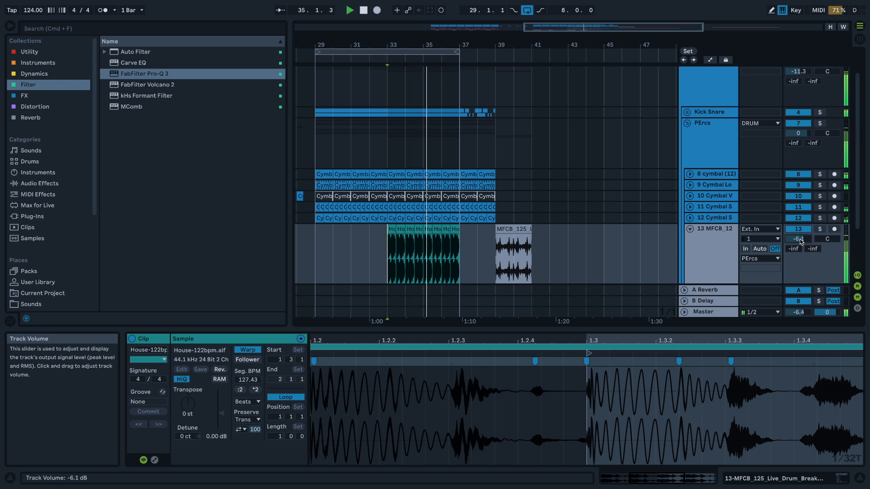
{"action": "scroll", "coordinate": [811, 182], "scroll_direction": "up", "scroll_amount": 2}
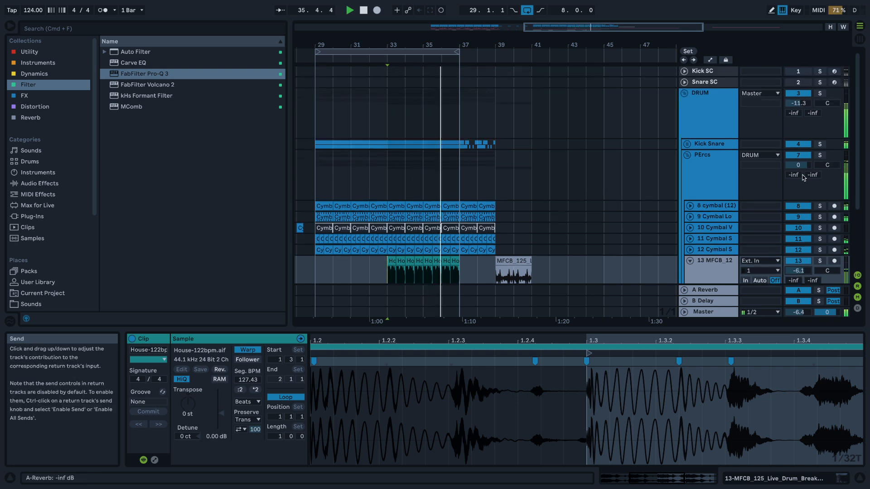
{"action": "left_click", "coordinate": [821, 94]}
{"action": "key", "text": "space"}
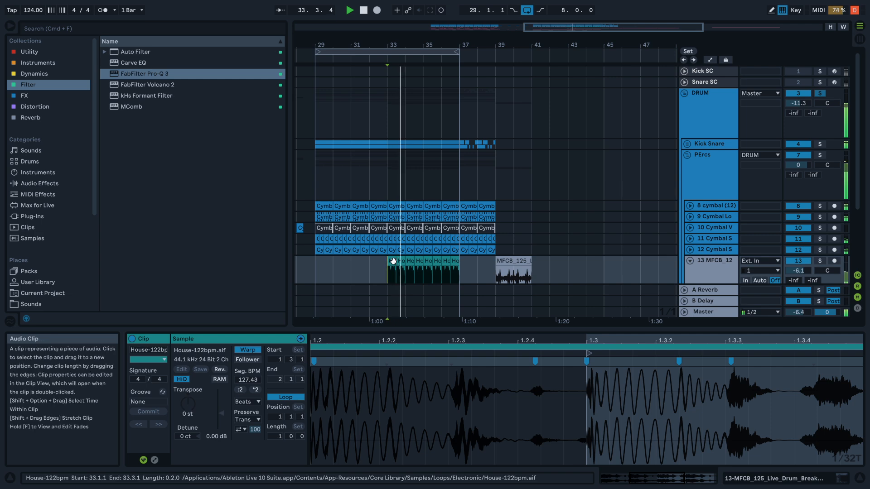
{"action": "left_click", "coordinate": [467, 358]}
{"action": "key", "text": "space"}
{"action": "key", "text": "space"}
- Shift the hit at 1.3.3 of the first pasted House-122bpm clip slightly earlier, turn transient looping off and set the transient envelope to 60
{"action": "scroll", "coordinate": [463, 361], "scroll_direction": "down", "scroll_amount": 2}
{"action": "key", "text": "space"}
{"action": "key", "text": "space"}
{"action": "key", "text": "space"}
{"action": "scroll", "coordinate": [651, 374], "scroll_direction": "up", "scroll_amount": 5}
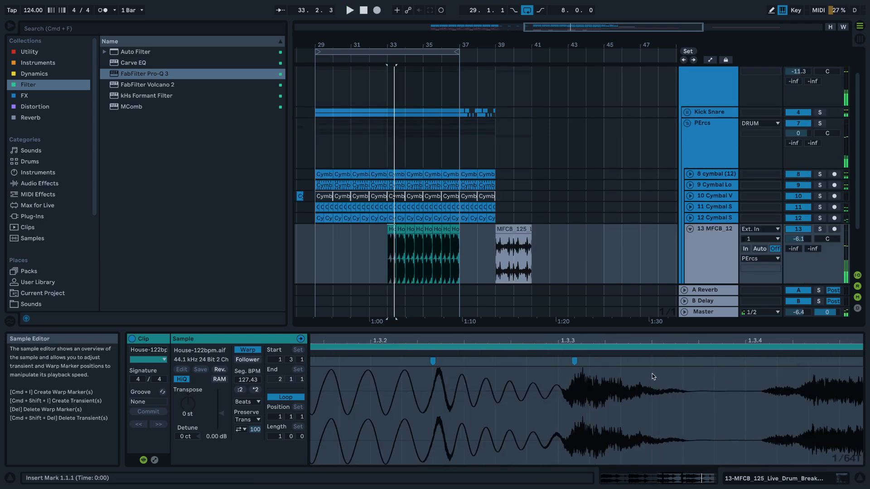
{"action": "scroll", "coordinate": [653, 376], "scroll_direction": "down", "scroll_amount": 1}
{"action": "mouse_move", "coordinate": [603, 341]}
{"action": "left_mouse_down"}
{"action": "mouse_move", "coordinate": [301, 327]}
{"action": "mouse_move", "coordinate": [511, 309]}
{"action": "mouse_move", "coordinate": [568, 317]}
{"action": "left_mouse_up"}
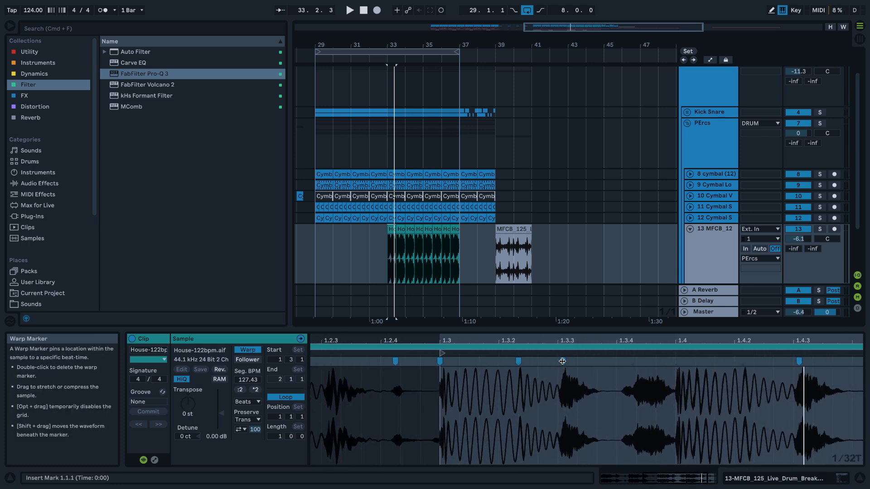
{"action": "left_click_drag", "start_coordinate": [563, 361], "coordinate": [554, 363]}
{"action": "key", "text": "space"}
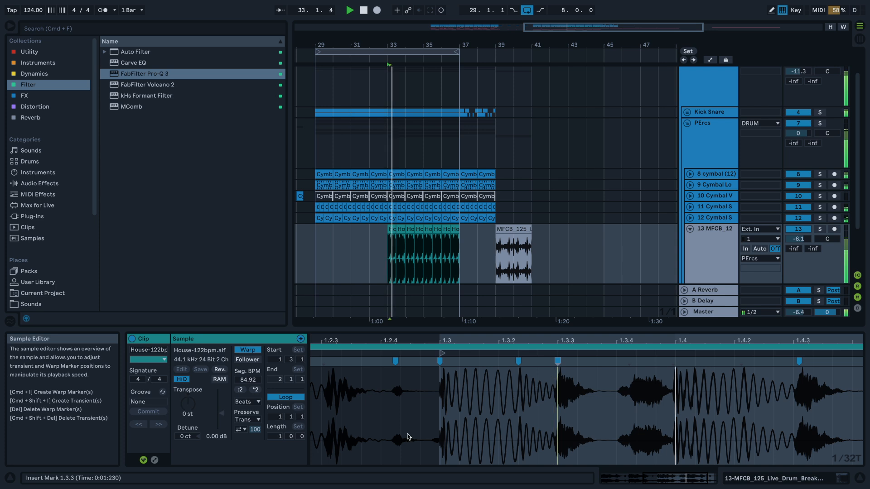
{"action": "left_click_drag", "start_coordinate": [253, 434], "coordinate": [252, 454]}
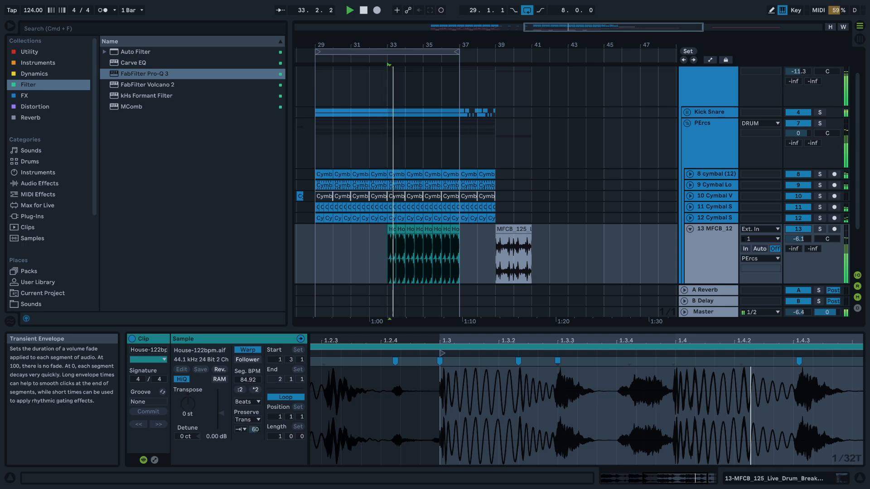
- Add a warp marker at 1.4.4 of the House-122bpm clip and set its transient envelope to 100
{"action": "key", "text": "space"}
{"action": "left_click_drag", "start_coordinate": [756, 341], "coordinate": [733, 341]}
{"action": "key", "text": "space"}
{"action": "mouse_move", "coordinate": [831, 340]}
{"action": "left_mouse_down"}
{"action": "mouse_move", "coordinate": [834, 362]}
{"action": "mouse_move", "coordinate": [829, 353]}
{"action": "mouse_move", "coordinate": [793, 364]}
{"action": "left_mouse_up"}
{"action": "key", "text": "space"}
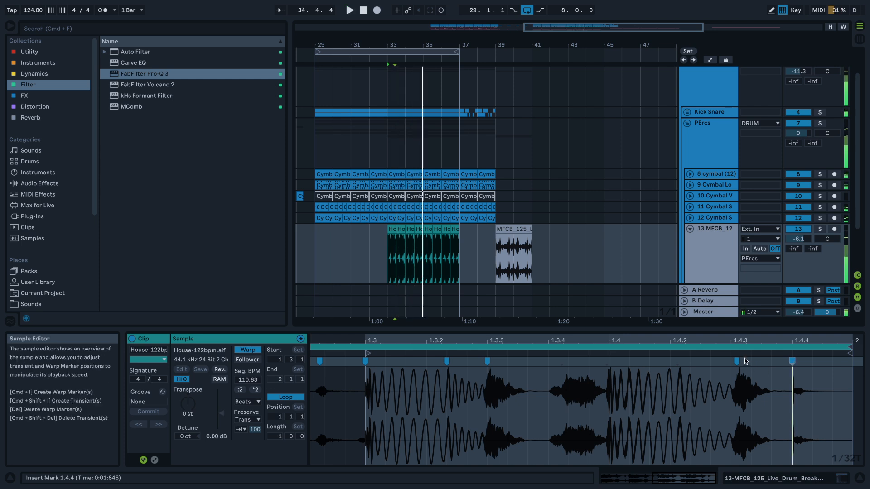
- Add a warp marker at 1.4.2 of the House-122bpm clip and shift the hit at 1.4.3 slightly earlier, checking the groove by ear
{"action": "mouse_move", "coordinate": [737, 361]}
{"action": "left_mouse_down"}
{"action": "mouse_move", "coordinate": [747, 359]}
{"action": "mouse_move", "coordinate": [730, 357]}
{"action": "mouse_move", "coordinate": [767, 353]}
{"action": "mouse_move", "coordinate": [738, 352]}
{"action": "left_mouse_up"}
{"action": "key", "text": "space"}
{"action": "key", "text": "space"}
{"action": "key", "text": "space"}
{"action": "key", "text": "space"}
{"action": "left_click_drag", "start_coordinate": [672, 364], "coordinate": [670, 362]}
{"action": "key", "text": "space"}
{"action": "key", "text": "space"}
{"action": "key", "text": "space"}
{"action": "mouse_move", "coordinate": [731, 361]}
{"action": "left_mouse_down"}
{"action": "mouse_move", "coordinate": [767, 357]}
{"action": "mouse_move", "coordinate": [732, 364]}
{"action": "left_mouse_up"}
{"action": "key", "text": "space"}
{"action": "key", "text": "space"}
{"action": "key", "text": "space"}
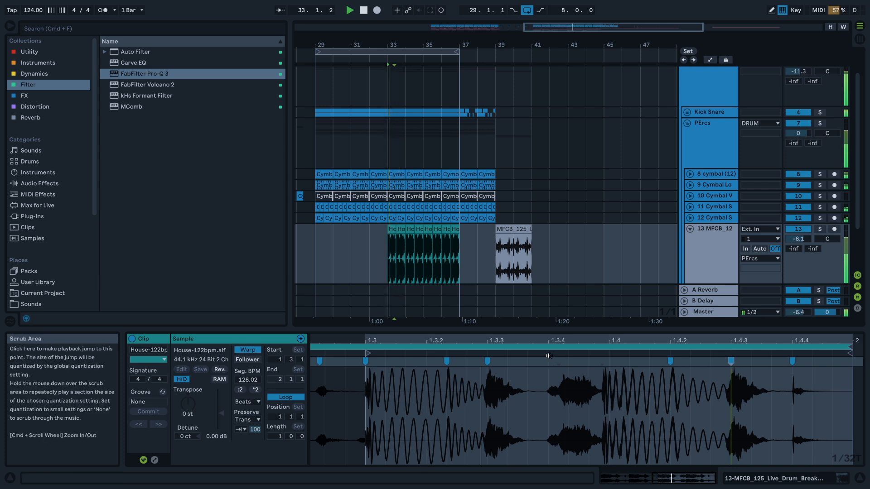
{"action": "key", "text": "space"}
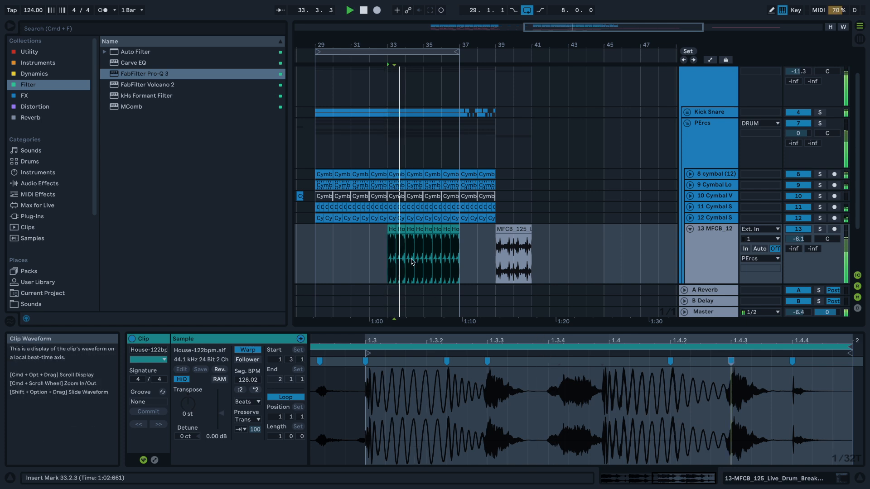
- Play the House-122bpm loop from bar 33, then delete all its clips on track 13 between bars 33 and 37
{"action": "left_click", "coordinate": [391, 230]}
{"action": "key", "text": "space"}
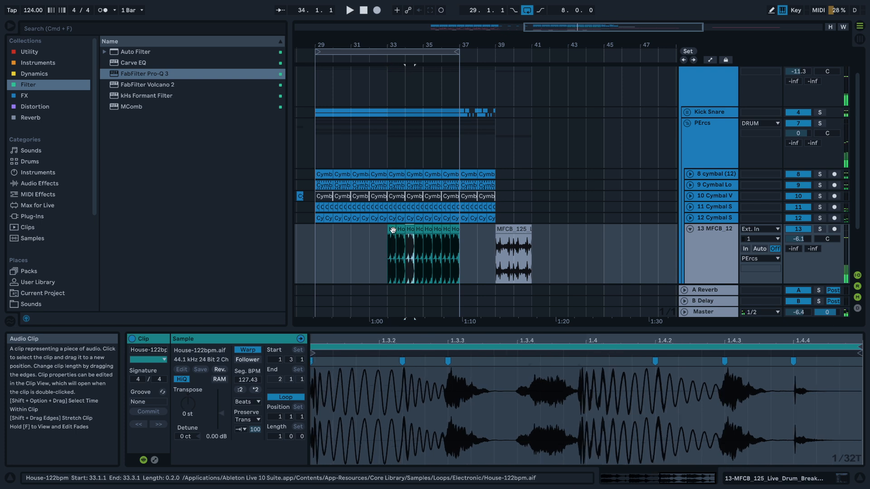
{"action": "left_click", "coordinate": [386, 238]}
{"action": "key", "text": "space"}
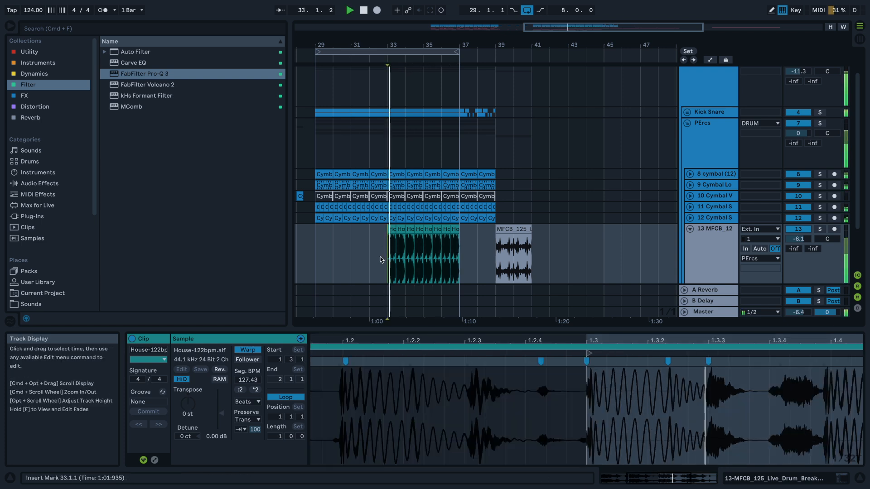
{"action": "key", "text": "space"}
{"action": "left_click_drag", "start_coordinate": [385, 251], "coordinate": [480, 247]}
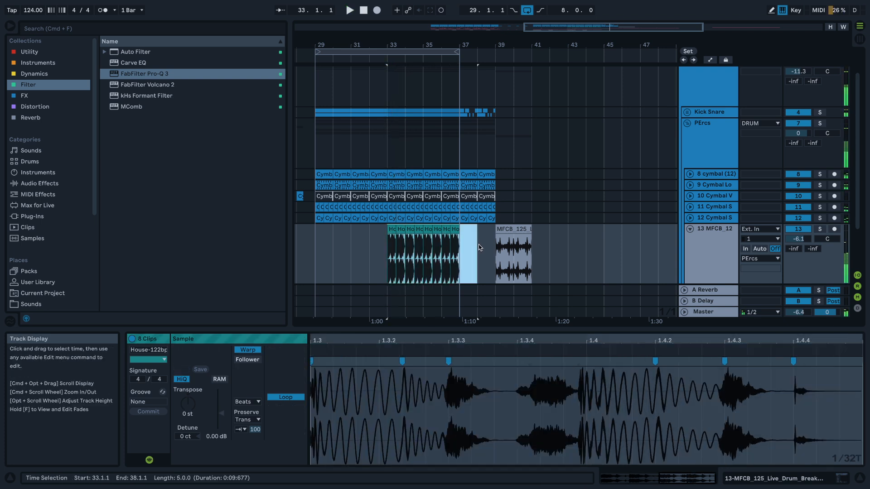
{"action": "key", "text": "Delete"}
- Copy the MFCB_125 drum break clip from bar 39 to bar 33 on track 13 and listen to it
{"action": "left_click", "coordinate": [509, 230]}
{"action": "key", "text": "super+c"}
{"action": "left_click_drag", "start_coordinate": [385, 254], "coordinate": [376, 254]}
{"action": "left_click", "coordinate": [391, 252]}
{"action": "key", "text": "super+v"}
{"action": "key", "text": "space"}
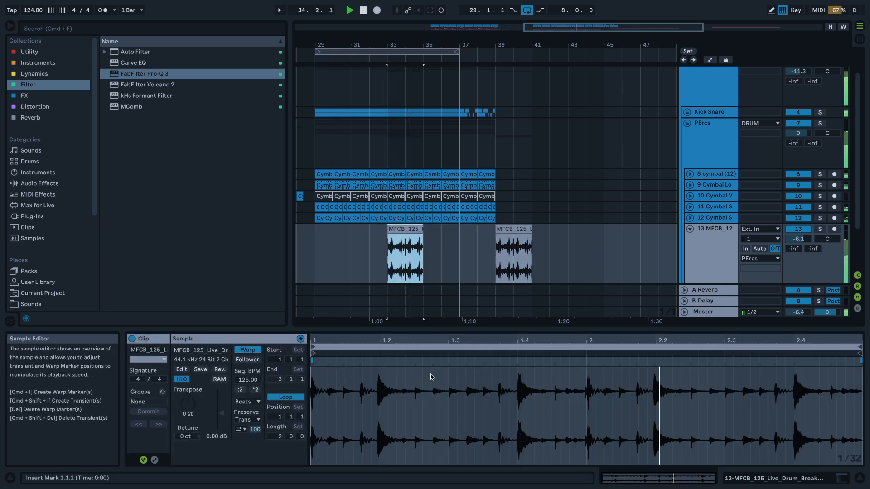
- Delete both MFCB_125 clips from track 13, keeping the cymbal clips above, and play the drop from bar 33
{"action": "key", "text": "space"}
{"action": "left_click_drag", "start_coordinate": [387, 236], "coordinate": [622, 219]}
{"action": "key", "text": "Delete"}
{"action": "key", "text": "super+z"}
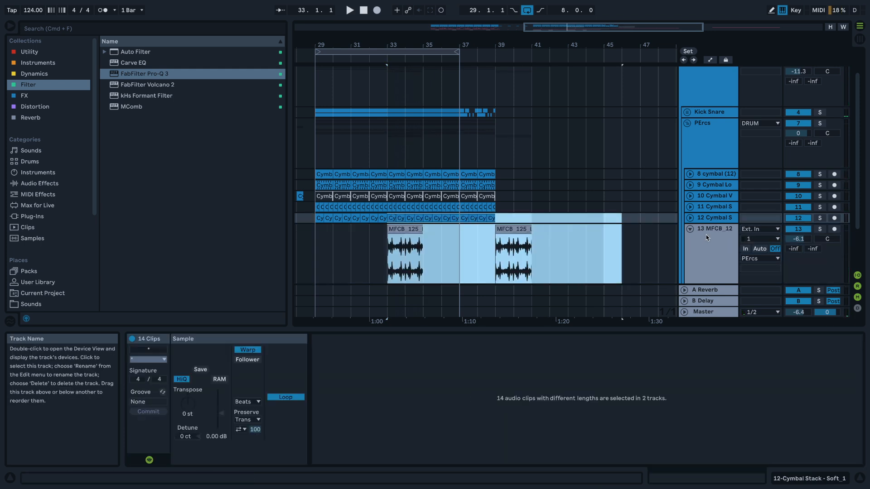
{"action": "left_click_drag", "start_coordinate": [369, 266], "coordinate": [569, 247]}
{"action": "key", "text": "Delete"}
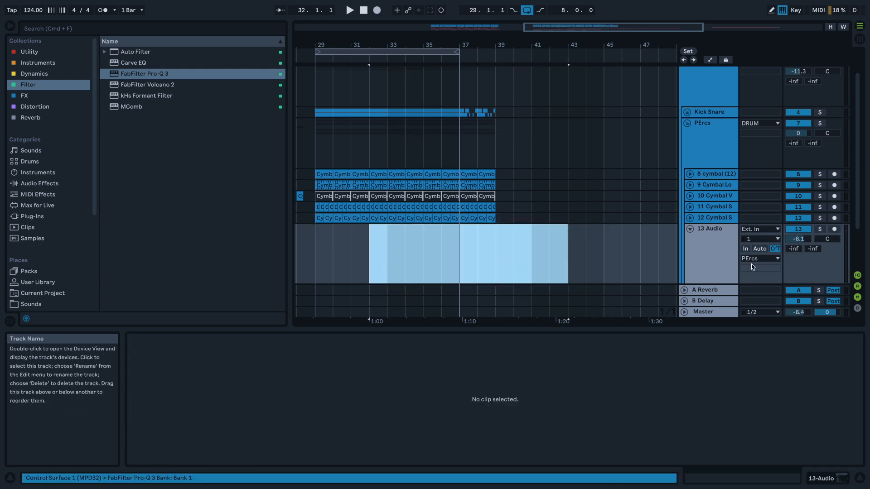
{"action": "left_click", "coordinate": [822, 230]}
{"action": "left_click", "coordinate": [822, 229]}
{"action": "left_click", "coordinate": [387, 249]}
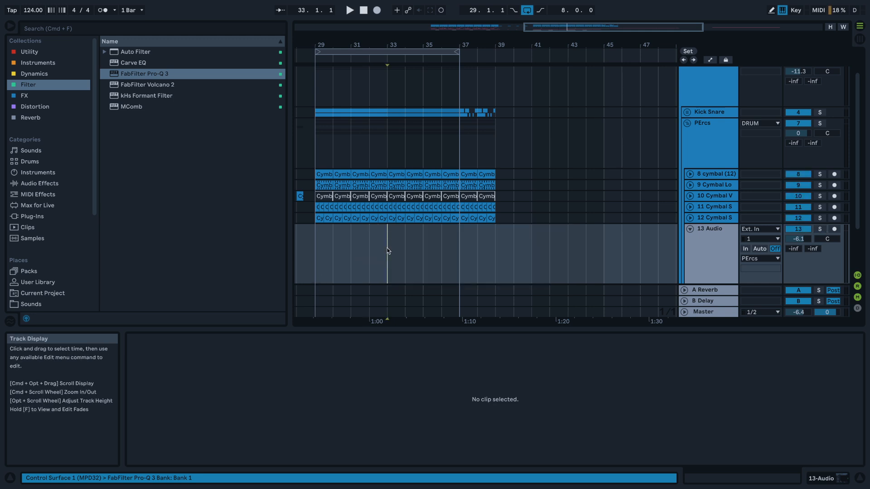
{"action": "key", "text": "space"}
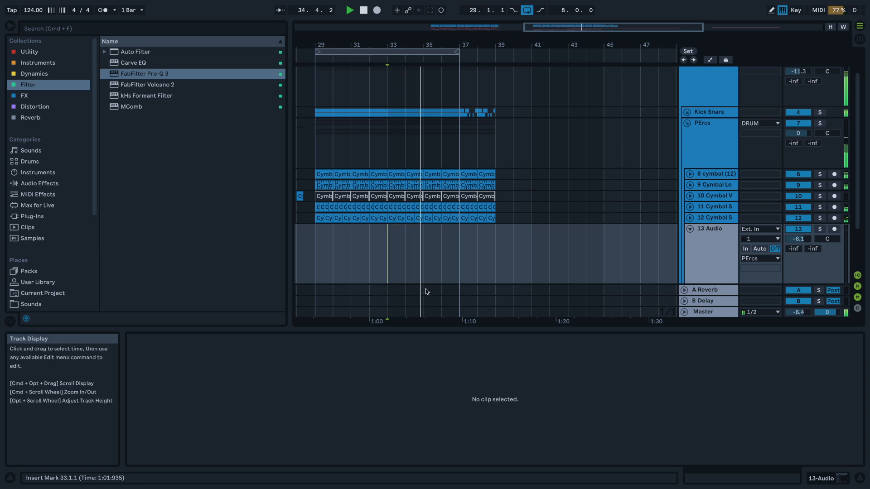
- Search the samples for "open" and choose Hihat Acoustic Sizzle Open.aif
{"action": "scroll", "coordinate": [393, 254], "scroll_direction": "up", "scroll_amount": 3}
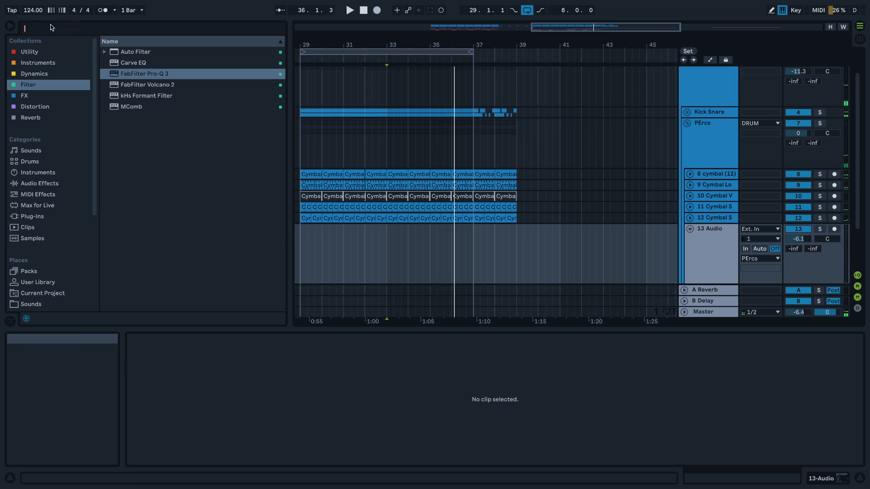
{"action": "type", "text": "pen"}
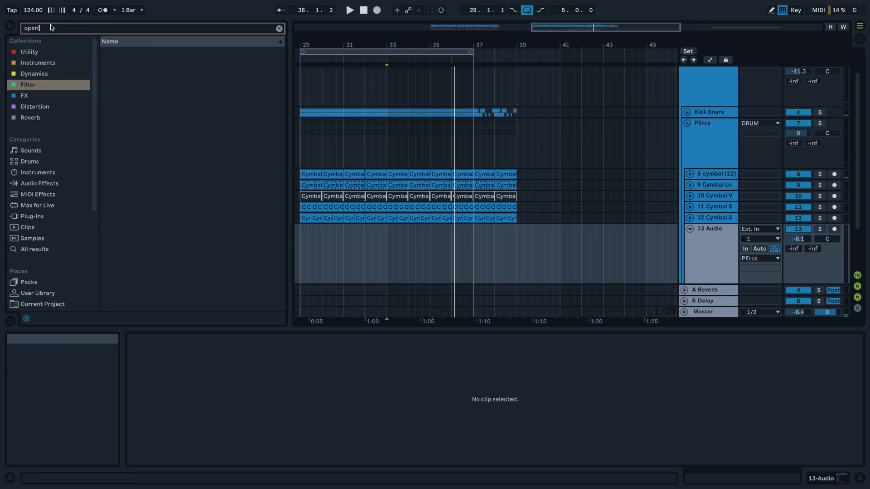
{"action": "left_click", "coordinate": [42, 243]}
{"action": "left_click", "coordinate": [165, 184]}
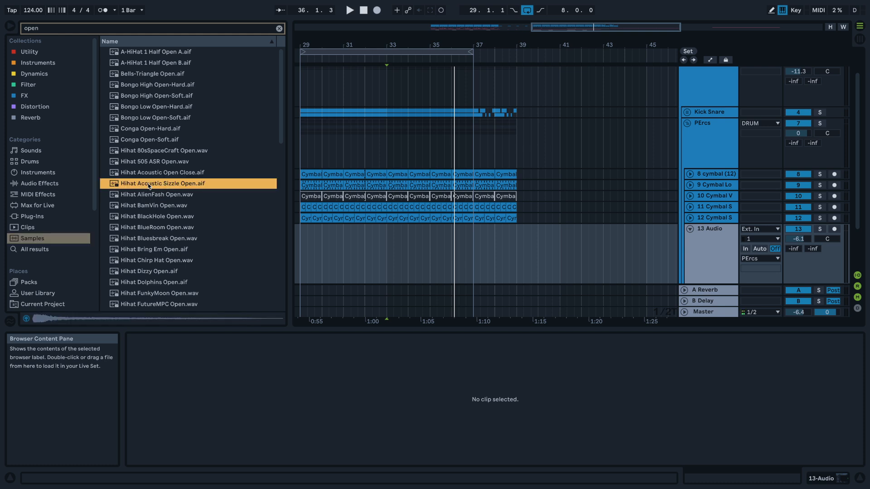
- Place the Hihat Acoustic Sizzle Open sample on track 13 at the off-beat 33.1.3
{"action": "scroll", "coordinate": [394, 244], "scroll_direction": "up", "scroll_amount": 10}
{"action": "mouse_move", "coordinate": [391, 242]}
{"action": "left_mouse_down"}
{"action": "mouse_move", "coordinate": [369, 231]}
{"action": "mouse_move", "coordinate": [381, 241]}
{"action": "left_mouse_up"}
{"action": "left_click", "coordinate": [322, 241]}
{"action": "key", "text": "space"}
{"action": "key", "text": "space"}
{"action": "key", "text": "super+1"}
{"action": "left_click", "coordinate": [321, 245]}
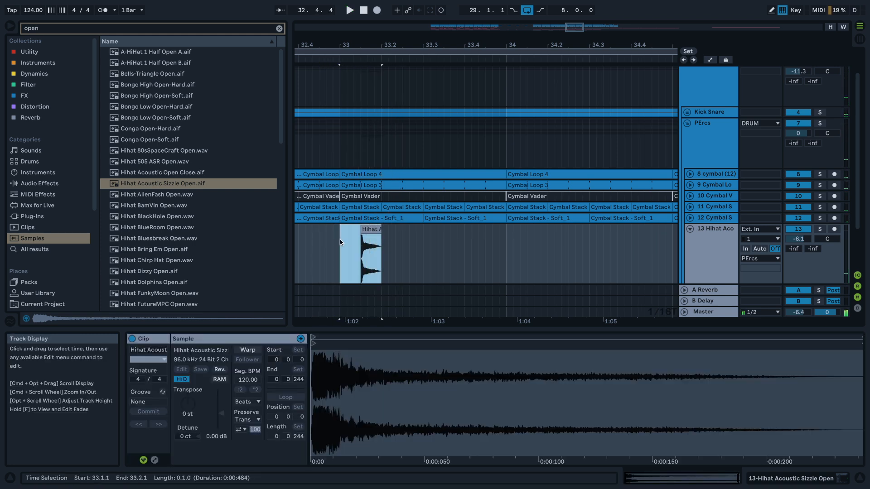
- Duplicate the one-beat off-beat hi-hat pattern on track 13 until it fills bars 33 to 37
{"action": "left_click", "coordinate": [340, 243], "text": "shift"}
{"action": "key", "text": "super+d"}
{"action": "key", "text": "super+d"}
{"action": "key", "text": "super+d"}
{"action": "left_click", "coordinate": [340, 243], "text": "shift"}
{"action": "key", "text": "super+d"}
{"action": "key", "text": "super+d"}
{"action": "key", "text": "super+d"}
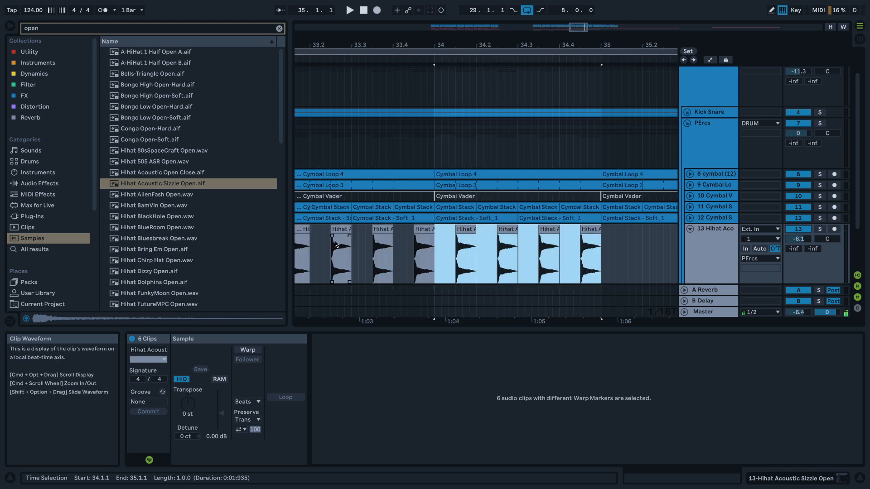
{"action": "scroll", "coordinate": [335, 244], "scroll_direction": "down", "scroll_amount": 6}
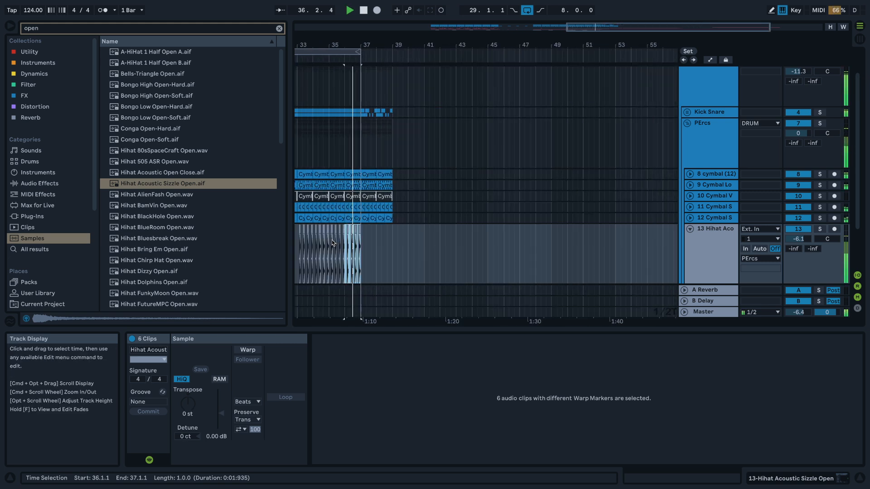
- Play the hi-hats from bar 33 and lower track 13's volume to -10.2 dB
{"action": "scroll", "coordinate": [332, 240], "scroll_direction": "down", "scroll_amount": 3}
{"action": "left_click", "coordinate": [411, 252]}
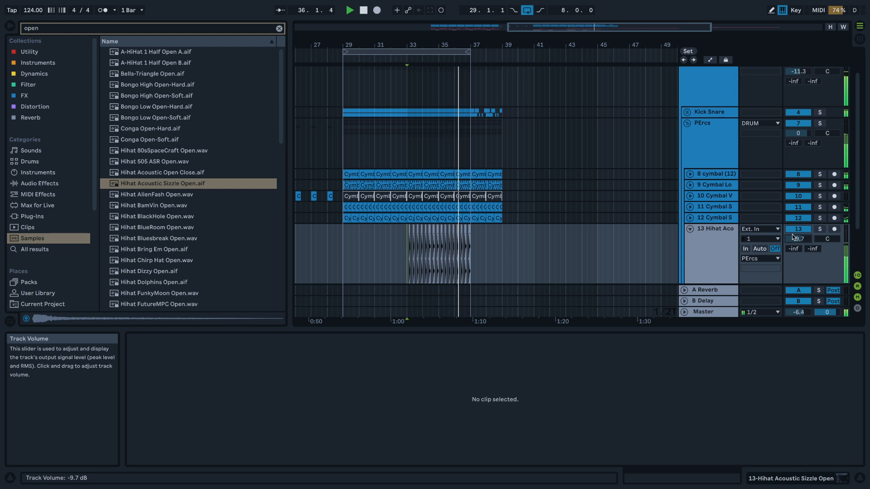
{"action": "key", "text": "space"}
{"action": "key", "text": "space"}
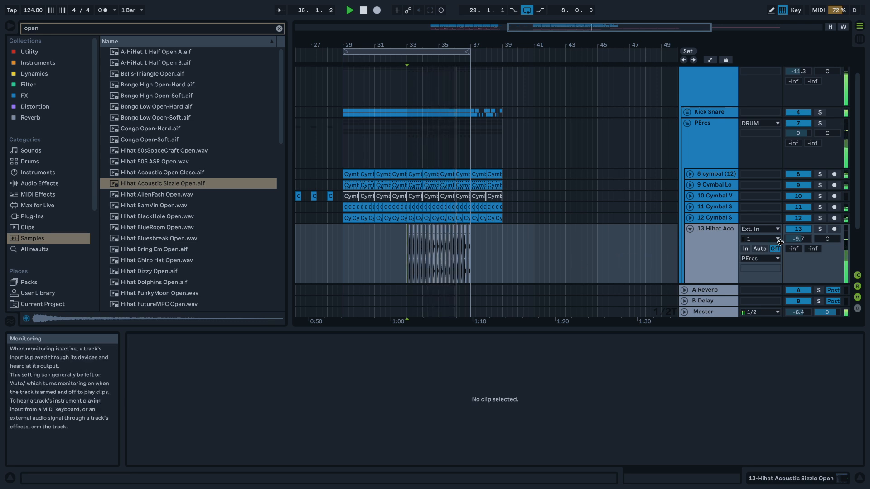
{"action": "key", "text": "space"}
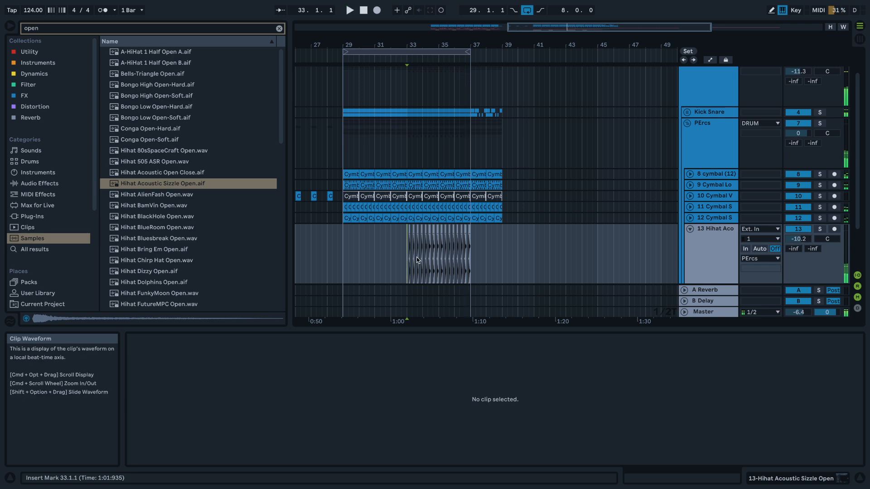
- Insert a new audio track below the hi-hat track in the PErcs group while checking playback
{"action": "scroll", "coordinate": [409, 258], "scroll_direction": "up", "scroll_amount": 2}
{"action": "left_click", "coordinate": [717, 255]}
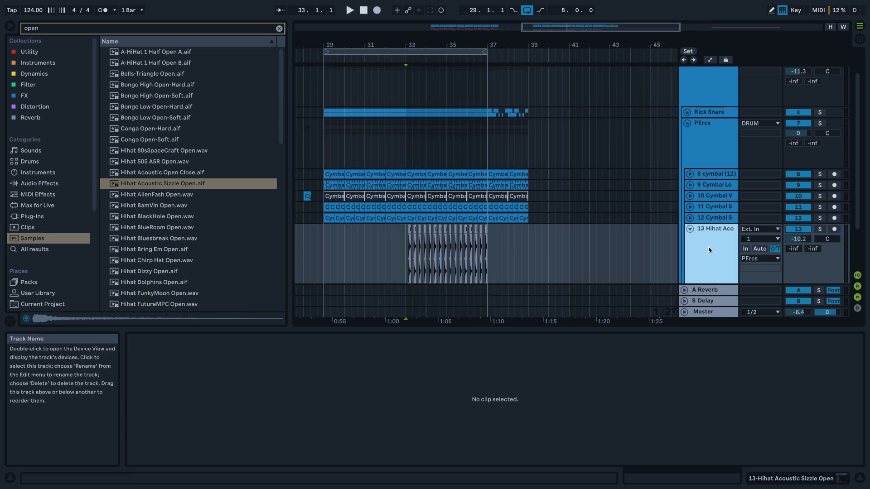
{"action": "key", "text": "super+t"}
{"action": "key", "text": "space"}
{"action": "scroll", "coordinate": [399, 241], "scroll_direction": "up", "scroll_amount": 2}
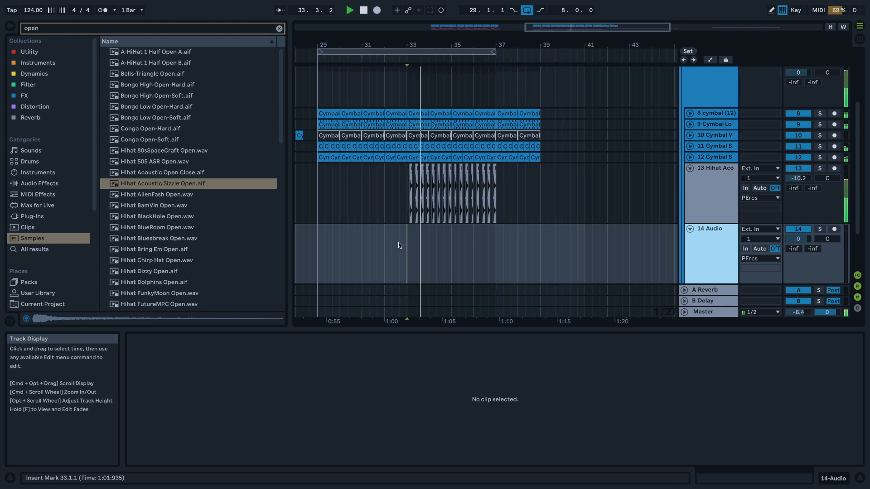
- Search the samples for "tamb", audition several tambourine hits and choose Tambo Jiggy.Wav
{"action": "key", "text": "space"}
{"action": "left_click", "coordinate": [50, 28]}
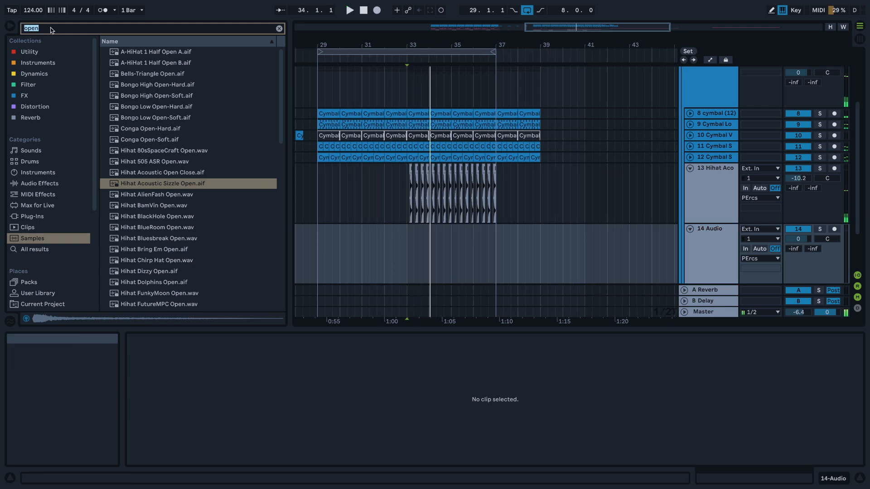
{"action": "key", "text": "BackSpace"}
{"action": "type", "text": "tamb"}
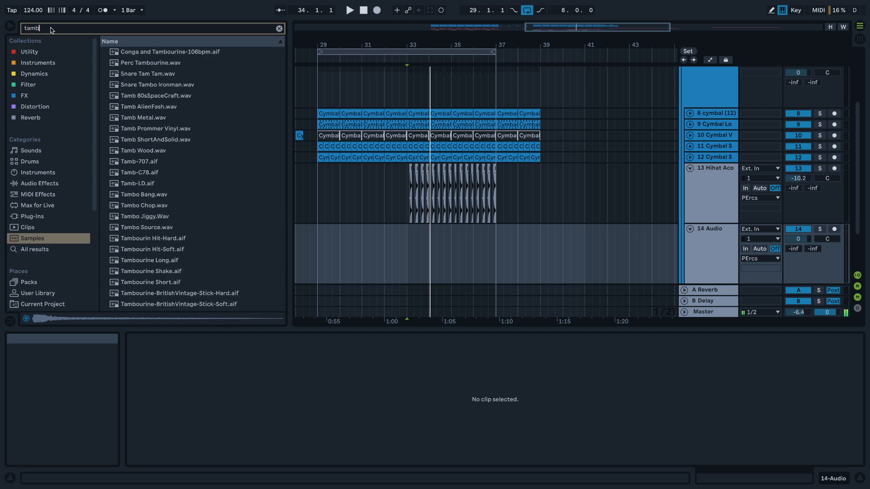
{"action": "left_click", "coordinate": [149, 129]}
{"action": "left_click", "coordinate": [147, 138]}
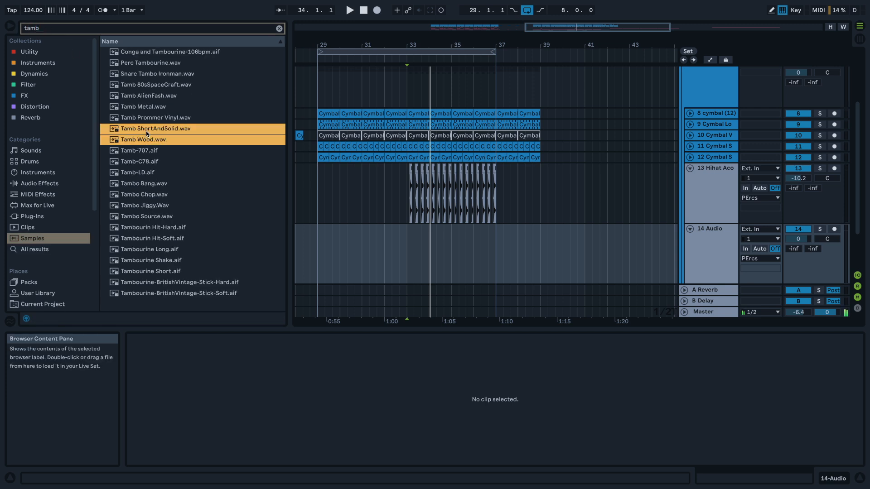
{"action": "left_click", "coordinate": [149, 117]}
{"action": "left_click", "coordinate": [148, 138]}
{"action": "left_click", "coordinate": [154, 207]}
{"action": "left_click", "coordinate": [153, 228]}
{"action": "left_click", "coordinate": [147, 207]}
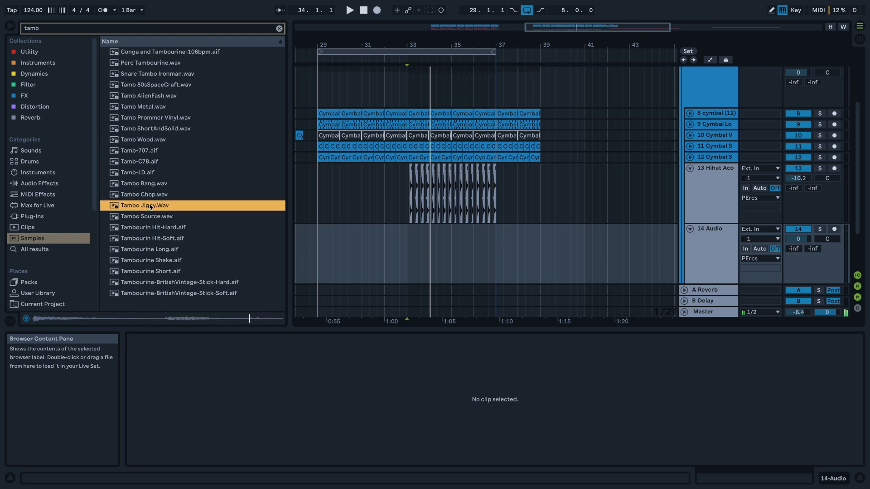
- Place Tambo Jiggy.Wav at bar 33 on track 14, transpose it to -1 st and listen to it in the groove
{"action": "left_click_drag", "start_coordinate": [408, 250], "coordinate": [409, 250]}
{"action": "scroll", "coordinate": [410, 252], "scroll_direction": "up", "scroll_amount": 10}
{"action": "left_click_drag", "start_coordinate": [188, 403], "coordinate": [188, 406]}
{"action": "key", "text": "space"}
{"action": "key", "text": "space"}
{"action": "key", "text": "space"}
{"action": "key", "text": "space"}
{"action": "key", "text": "space"}
{"action": "key", "text": "space"}
{"action": "key", "text": "space"}
{"action": "key", "text": "space"}
{"action": "key", "text": "space"}
{"action": "key", "text": "space"}
- Repeat the Tambo Jiggy hit every eighth note over the first two beats of bar 33
{"action": "left_click", "coordinate": [401, 265]}
{"action": "key", "text": "super+d"}
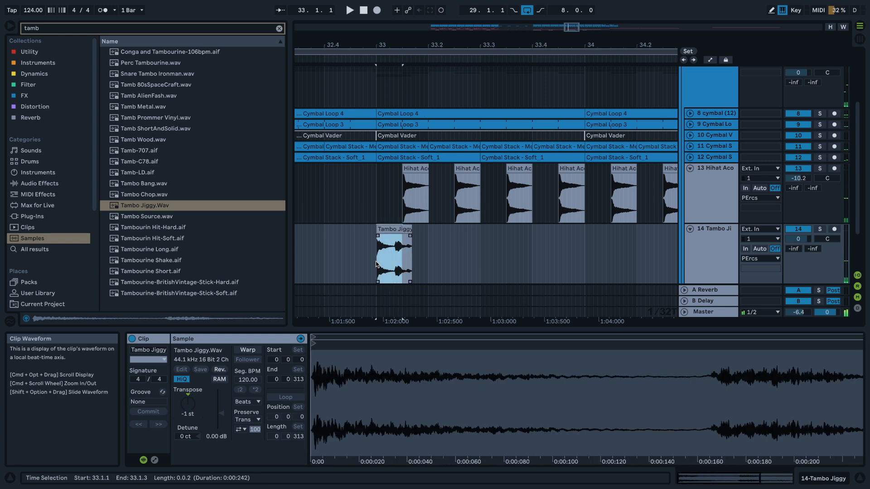
{"action": "left_click", "coordinate": [372, 262]}
{"action": "key", "text": "space"}
{"action": "key", "text": "space"}
{"action": "key", "text": "space"}
{"action": "left_click", "coordinate": [381, 228]}
{"action": "key", "text": "super+d"}
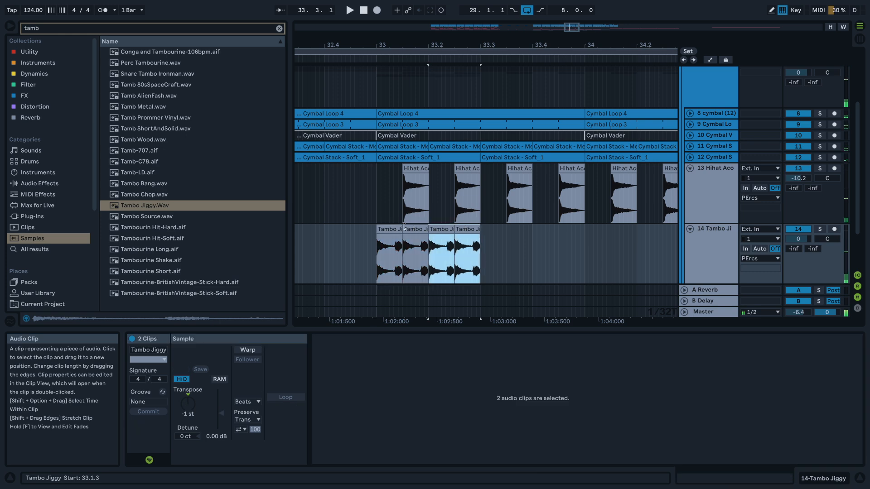
- Duplicate the half-bar group of four Tambo Jiggy hits on track 14 until it fills bars 33 to 37
{"action": "left_click", "coordinate": [392, 228], "text": "shift"}
{"action": "key", "text": "super+d"}
{"action": "key", "text": "super+d"}
{"action": "key", "text": "super+d"}
{"action": "key", "text": "super+d"}
{"action": "key", "text": "super+d"}
{"action": "key", "text": "super+d"}
{"action": "key", "text": "super+d"}
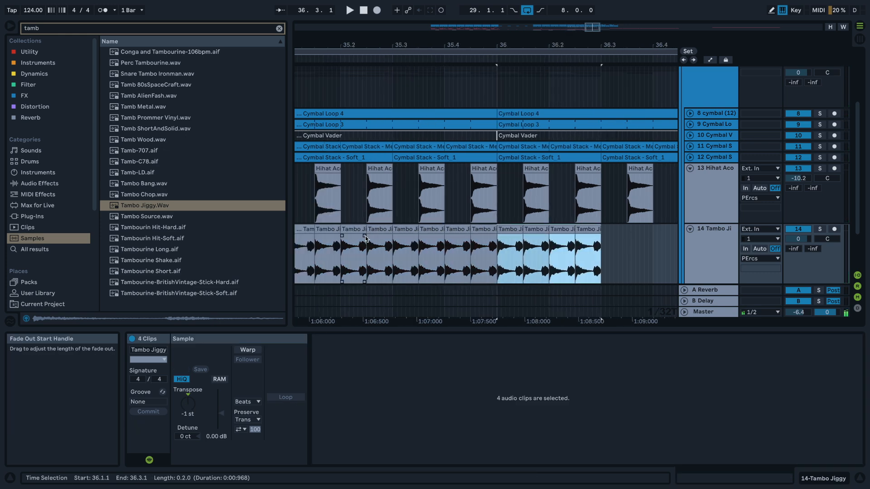
- Play the tambourine pattern from just before bar 33 and lower track 14's volume to -13.3 dB
{"action": "key", "text": "space"}
{"action": "scroll", "coordinate": [370, 258], "scroll_direction": "down", "scroll_amount": 2}
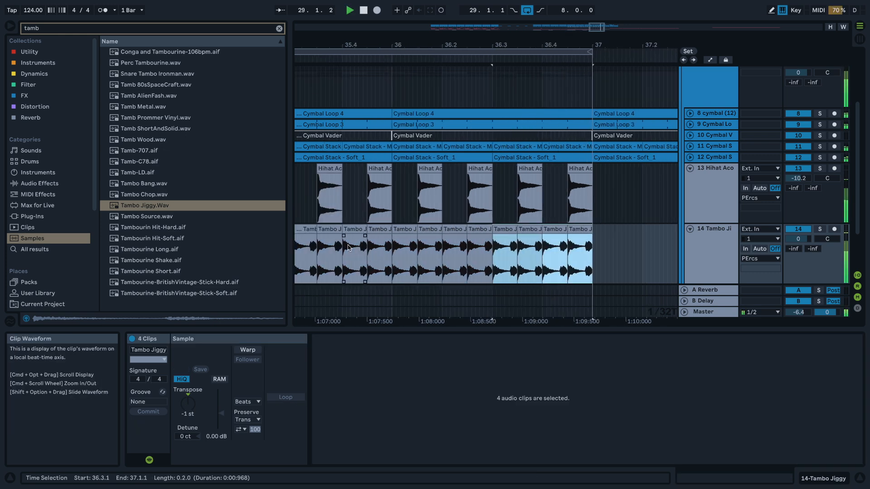
{"action": "scroll", "coordinate": [349, 250], "scroll_direction": "down", "scroll_amount": 3}
{"action": "key", "text": "space"}
{"action": "left_click_drag", "start_coordinate": [562, 27], "coordinate": [546, 16]}
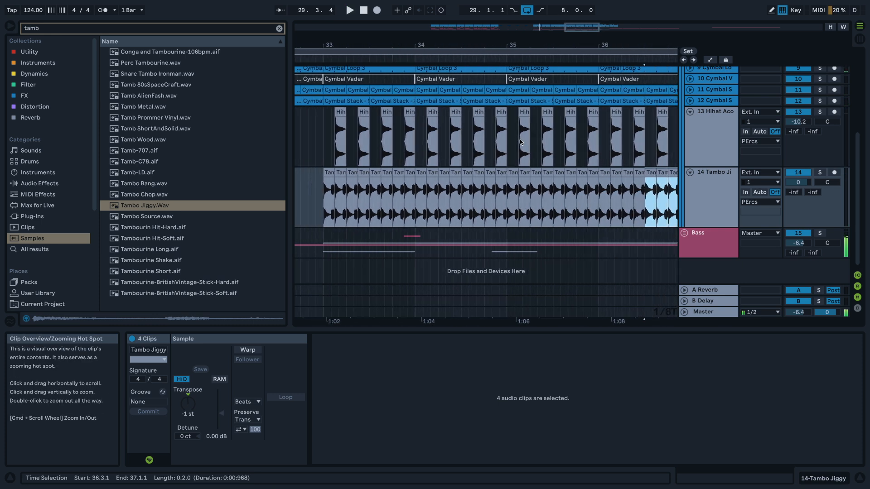
{"action": "left_click", "coordinate": [323, 213]}
{"action": "key", "text": "space"}
{"action": "left_click_drag", "start_coordinate": [798, 182], "coordinate": [799, 200]}
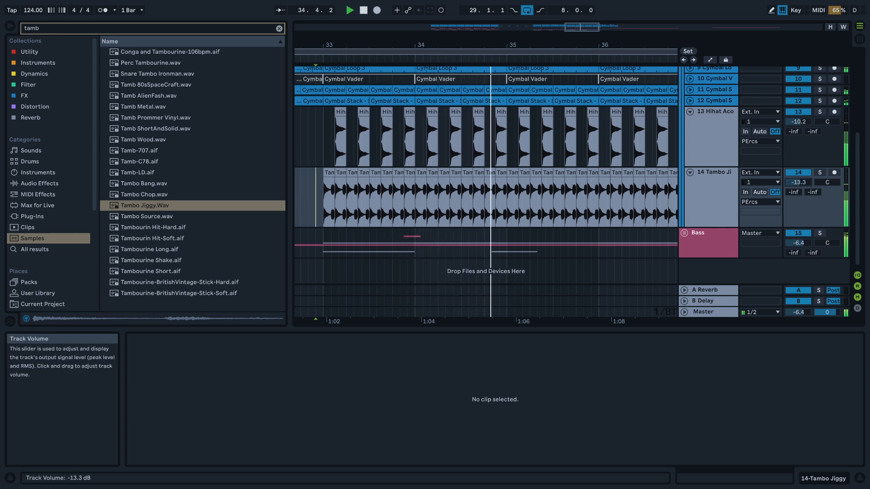
- Enable warping for all 32 Tambo Jiggy clips between bars 33 and 37 on track 14
{"action": "scroll", "coordinate": [337, 182], "scroll_direction": "down", "scroll_amount": 3}
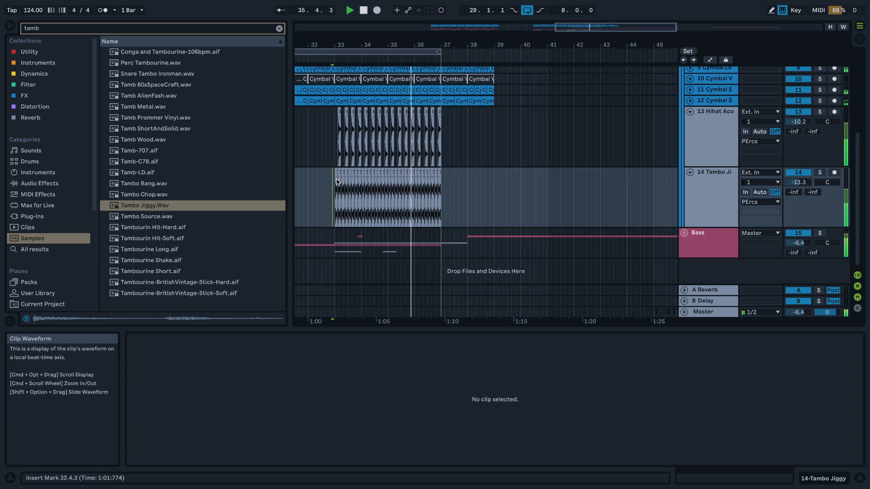
{"action": "left_click", "coordinate": [335, 172]}
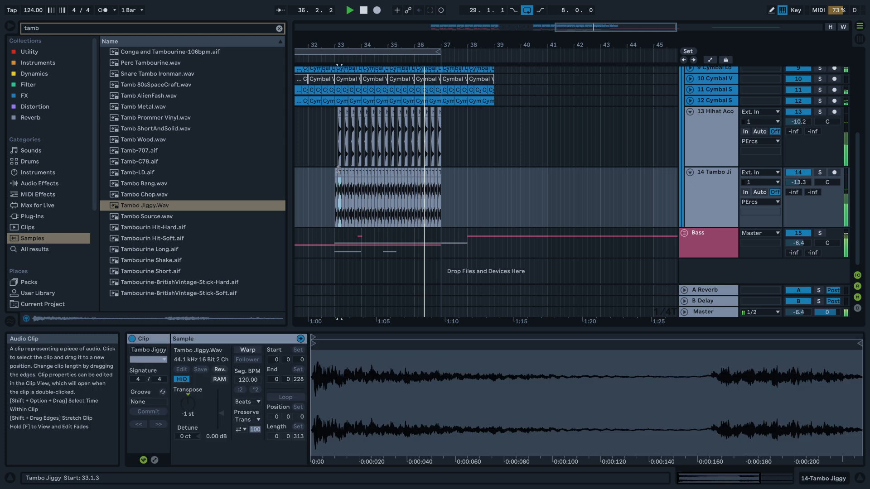
{"action": "left_click", "coordinate": [439, 172], "text": "shift"}
{"action": "key", "text": "space"}
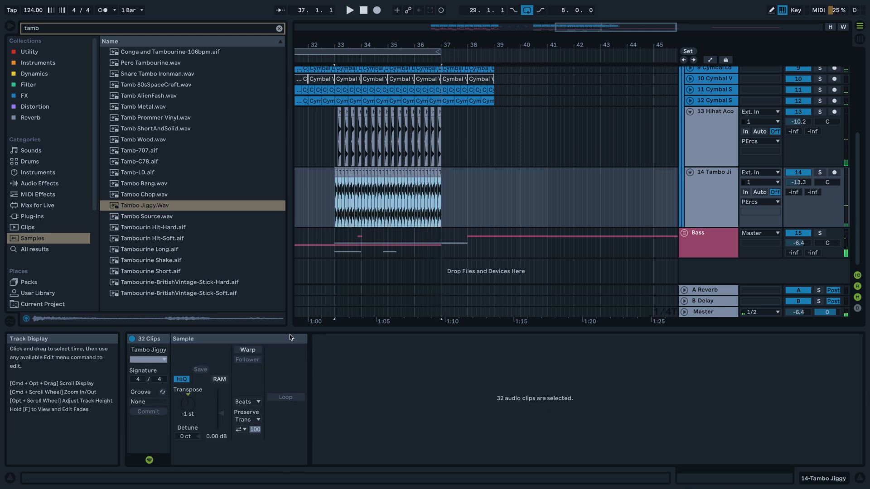
{"action": "left_click", "coordinate": [248, 350]}
- Set the selected tambourine clips' transient envelope to 86 and raise their clip gain to 2.50 dB during playback
{"action": "key", "text": "space"}
{"action": "left_click_drag", "start_coordinate": [254, 430], "coordinate": [254, 474]}
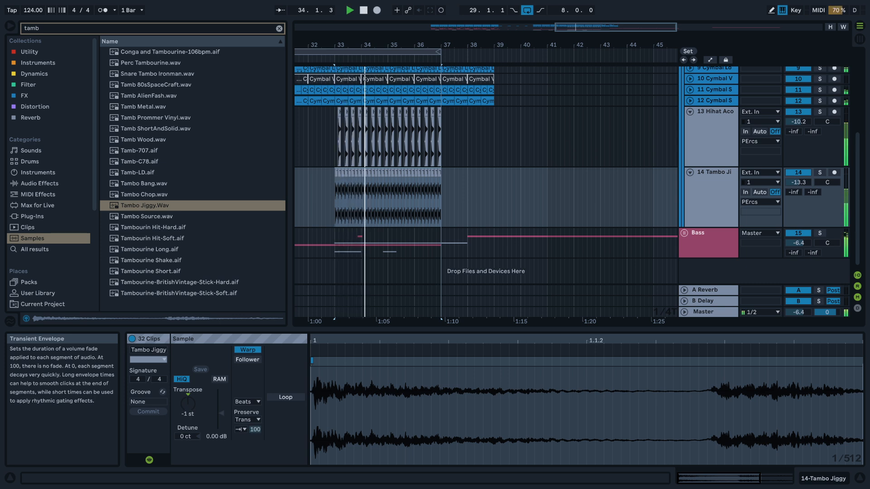
{"action": "left_click_drag", "start_coordinate": [221, 413], "coordinate": [221, 408]}
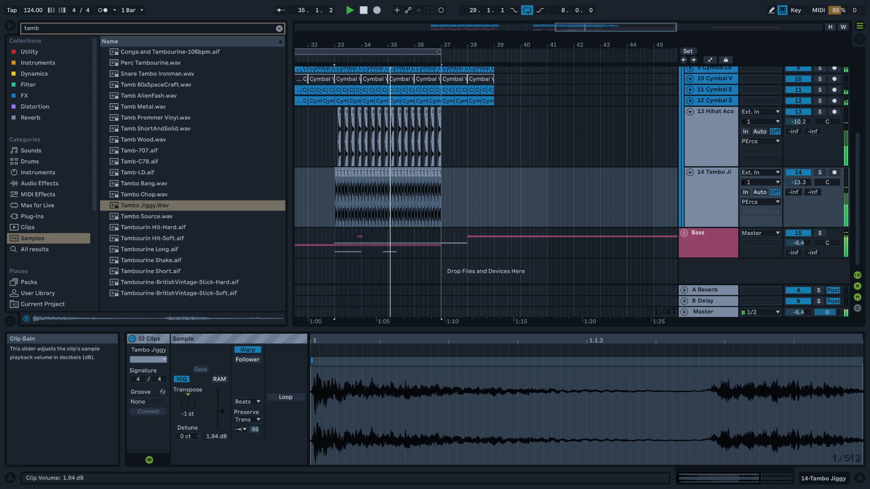
- Turn on looping for the first Tambo Jiggy clip at bar 33 and extend it over the other hits to bar 37
{"action": "left_click", "coordinate": [330, 177]}
{"action": "left_click", "coordinate": [336, 172]}
{"action": "key", "text": "space"}
{"action": "left_click", "coordinate": [283, 399]}
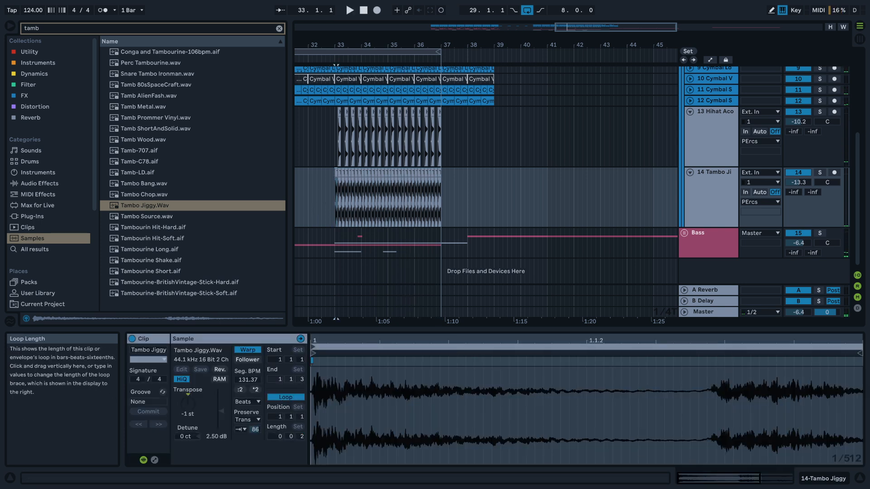
{"action": "left_click_drag", "start_coordinate": [303, 437], "coordinate": [303, 437]}
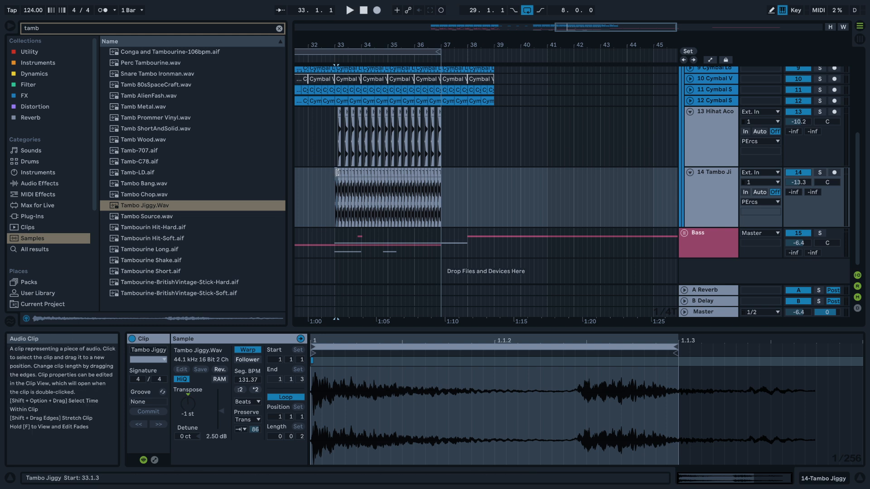
{"action": "scroll", "coordinate": [337, 175], "scroll_direction": "up", "scroll_amount": 1}
{"action": "left_click_drag", "start_coordinate": [335, 173], "coordinate": [448, 173]}
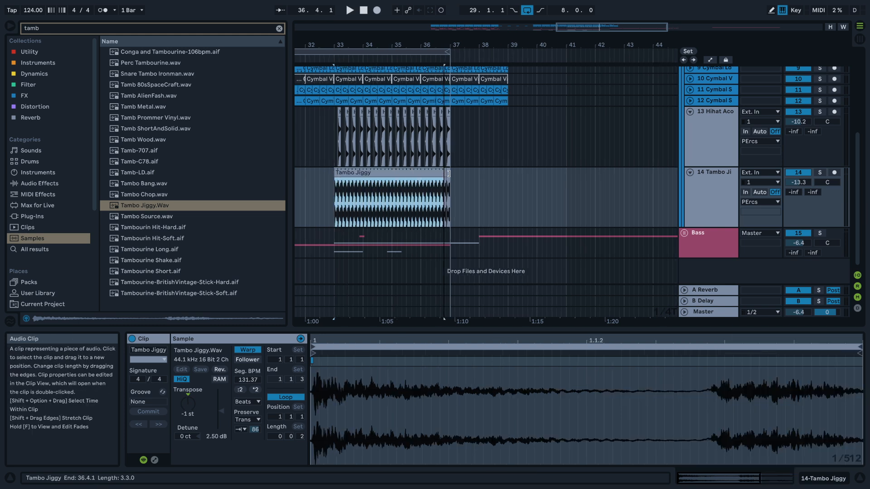
- Add a warp marker at the second hit of the Tambo Jiggy sample and shift it toward 1.1.3, auditioning track 14 in solo
{"action": "key", "text": "space"}
{"action": "scroll", "coordinate": [671, 383], "scroll_direction": "down", "scroll_amount": 3}
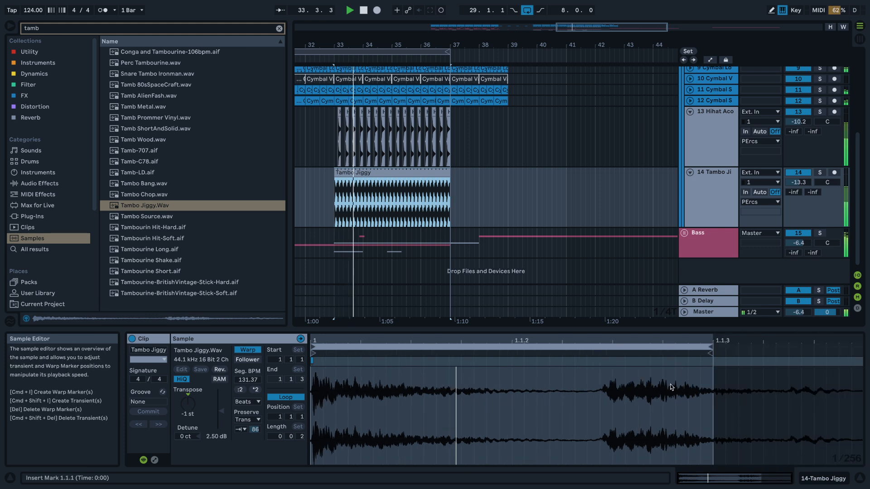
{"action": "left_click", "coordinate": [624, 403]}
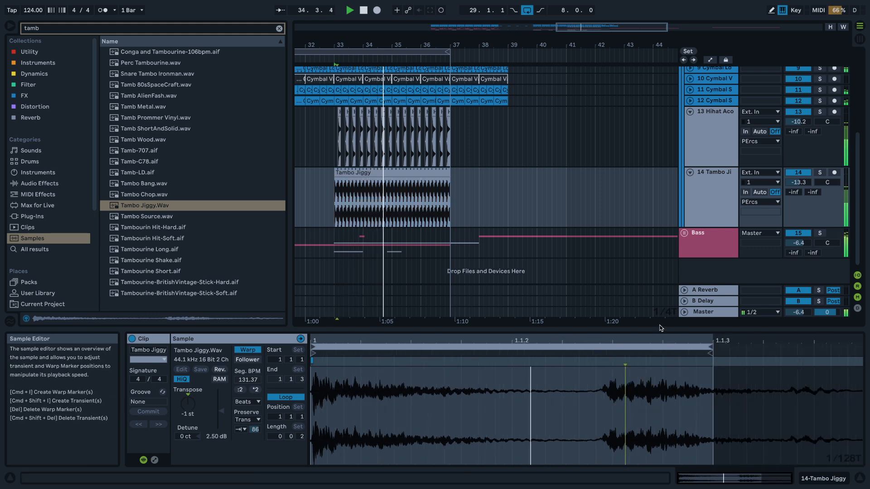
{"action": "key", "text": "space"}
{"action": "left_click", "coordinate": [819, 173]}
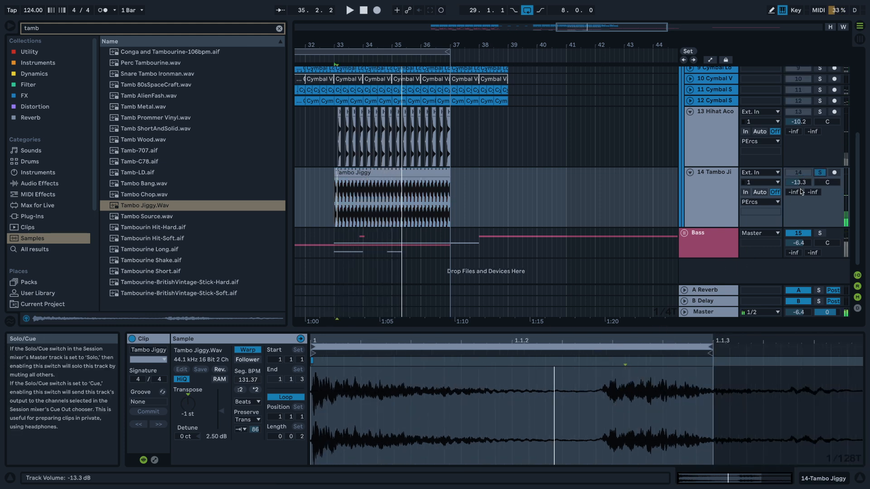
{"action": "key", "text": "space"}
{"action": "left_click_drag", "start_coordinate": [605, 361], "coordinate": [613, 362]}
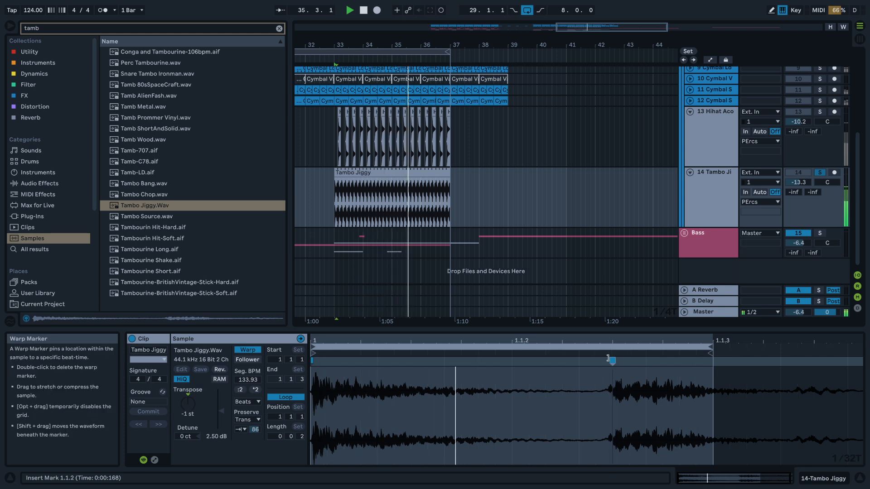
{"action": "left_click_drag", "start_coordinate": [612, 360], "coordinate": [647, 360]}
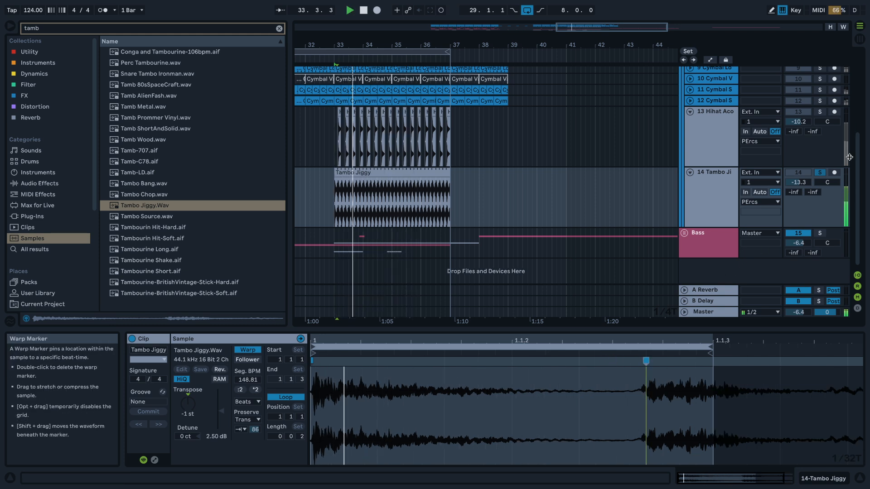
{"action": "left_click", "coordinate": [819, 173]}
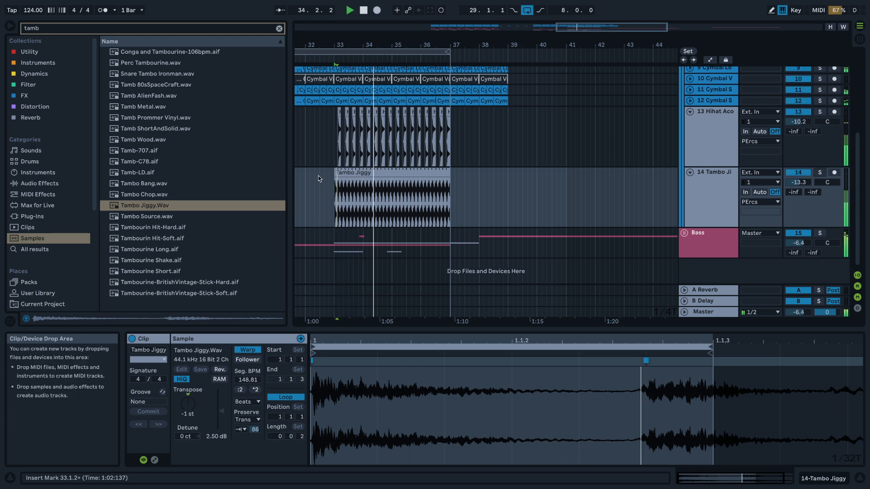
- Move the second hit's warp marker earlier, to about a quarter of the way from 1.1.2 to 1.1.3, during playback
{"action": "key", "text": "space"}
{"action": "left_click", "coordinate": [645, 383]}
{"action": "key", "text": "space"}
{"action": "scroll", "coordinate": [594, 371], "scroll_direction": "down", "scroll_amount": 2}
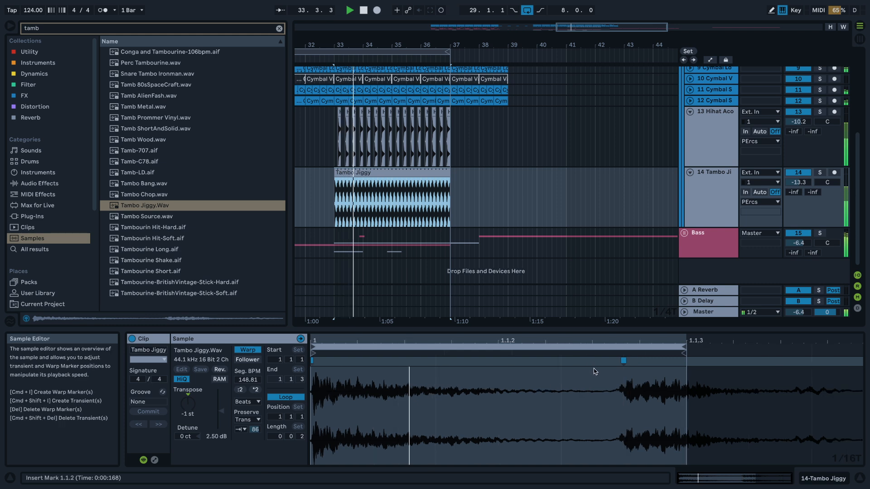
{"action": "left_click_drag", "start_coordinate": [621, 371], "coordinate": [558, 371]}
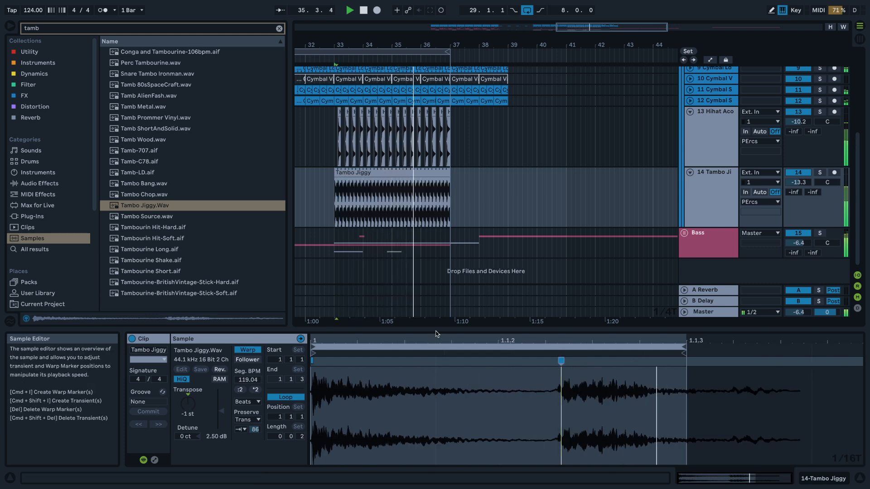
- Set the tambourine clip's transient envelope to 40 and transpose it to -4 st while listening to the groove
{"action": "left_click_drag", "start_coordinate": [255, 429], "coordinate": [255, 451]}
{"action": "key", "text": "space"}
{"action": "key", "text": "space"}
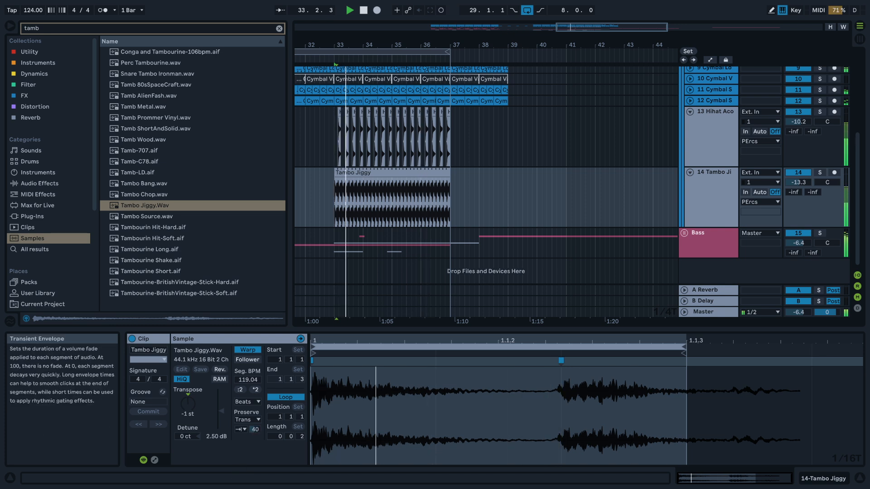
{"action": "mouse_move", "coordinate": [187, 404]}
{"action": "left_mouse_down"}
{"action": "mouse_move", "coordinate": [188, 391]}
{"action": "mouse_move", "coordinate": [188, 402]}
{"action": "left_mouse_up"}
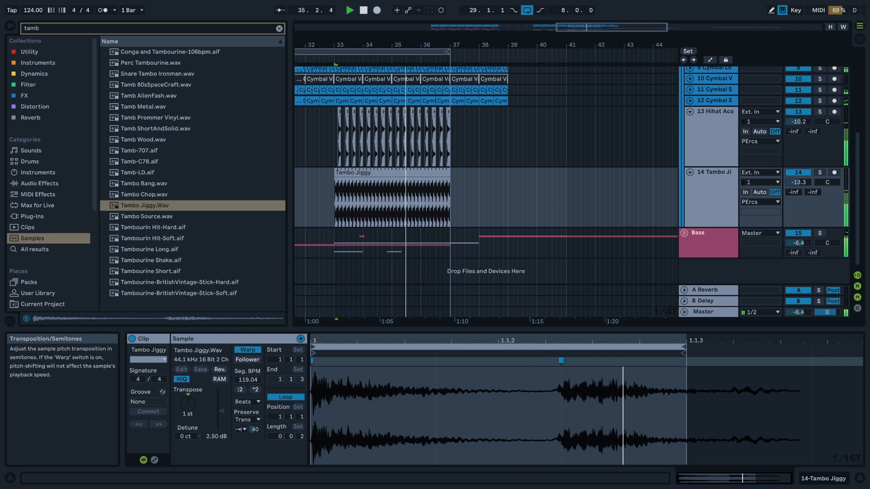
{"action": "left_click_drag", "start_coordinate": [190, 413], "coordinate": [190, 421]}
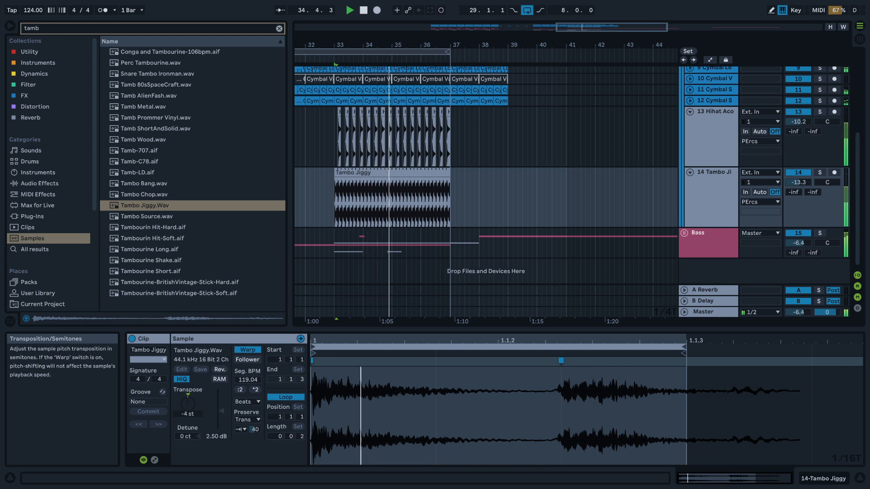
{"action": "left_click_drag", "start_coordinate": [192, 409], "coordinate": [192, 411]}
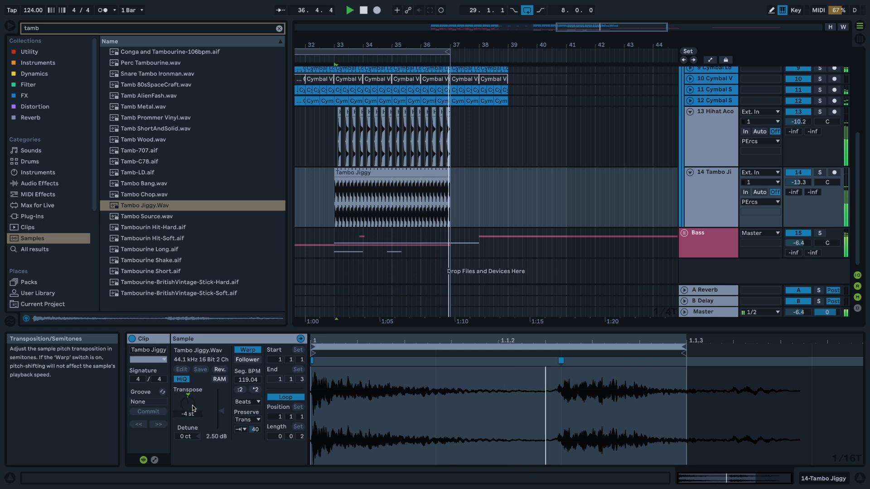
- Solo track 14, then set the tambourine clip's gain to -1.02 dB and its transient envelope to 51
{"action": "left_click_drag", "start_coordinate": [255, 429], "coordinate": [223, 418]}
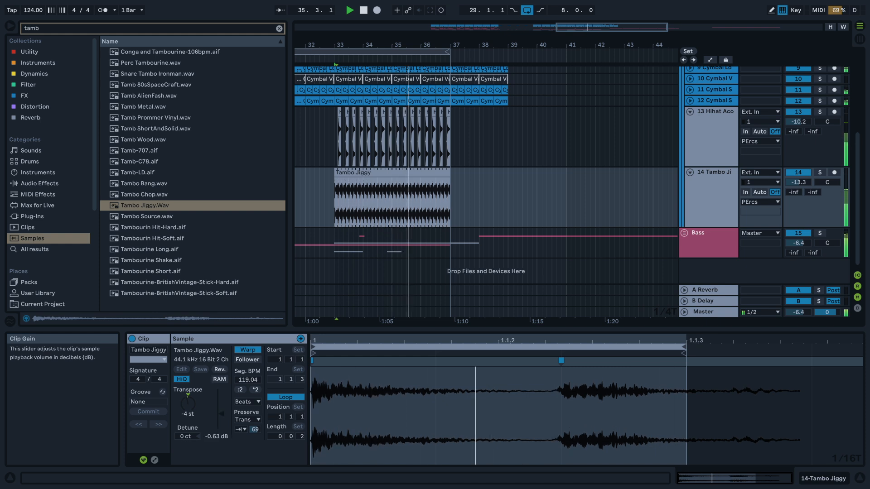
{"action": "left_click", "coordinate": [819, 172]}
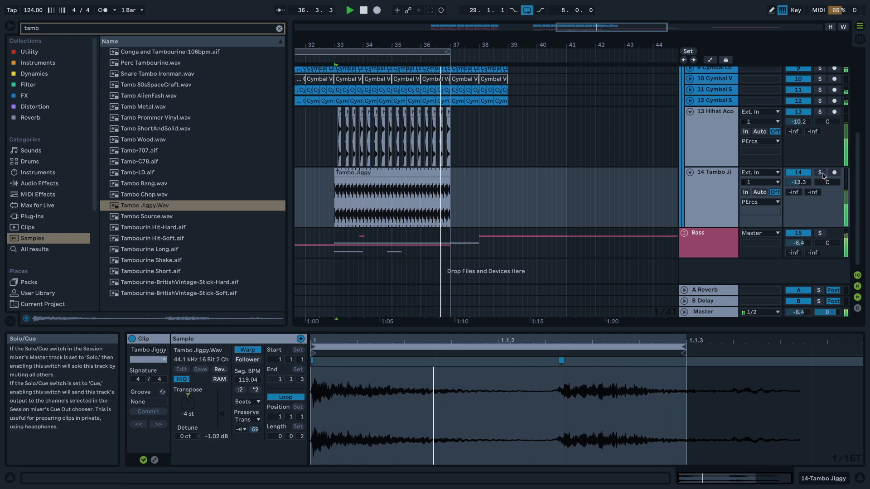
{"action": "left_click", "coordinate": [700, 208]}
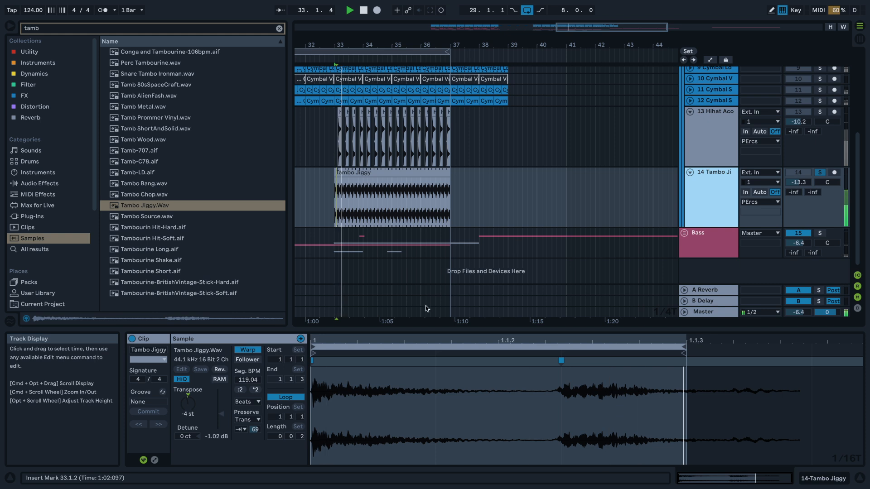
{"action": "mouse_move", "coordinate": [255, 430]}
{"action": "left_mouse_down"}
{"action": "mouse_move", "coordinate": [255, 446]}
{"action": "mouse_move", "coordinate": [255, 438]}
{"action": "left_mouse_up"}
{"action": "key", "text": "space"}
- Clear the browser search and load the Texture effect from the FX collection onto track 14
{"action": "left_click", "coordinate": [30, 96]}
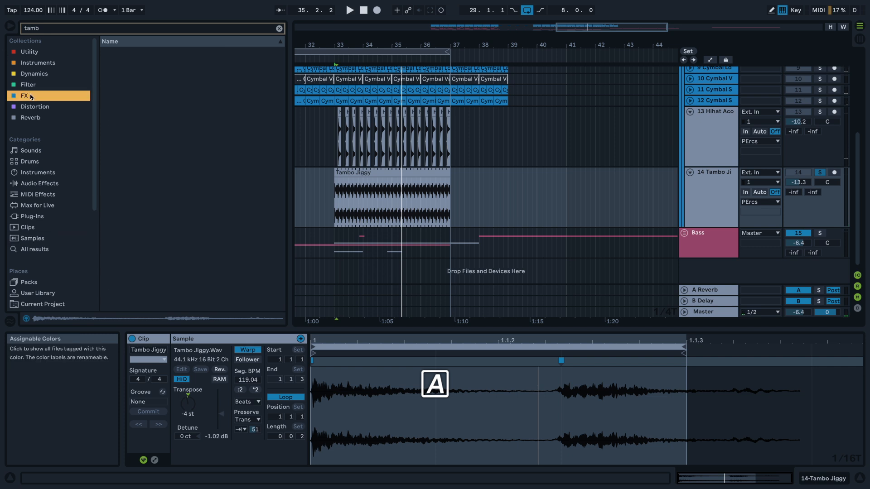
{"action": "left_click", "coordinate": [279, 28]}
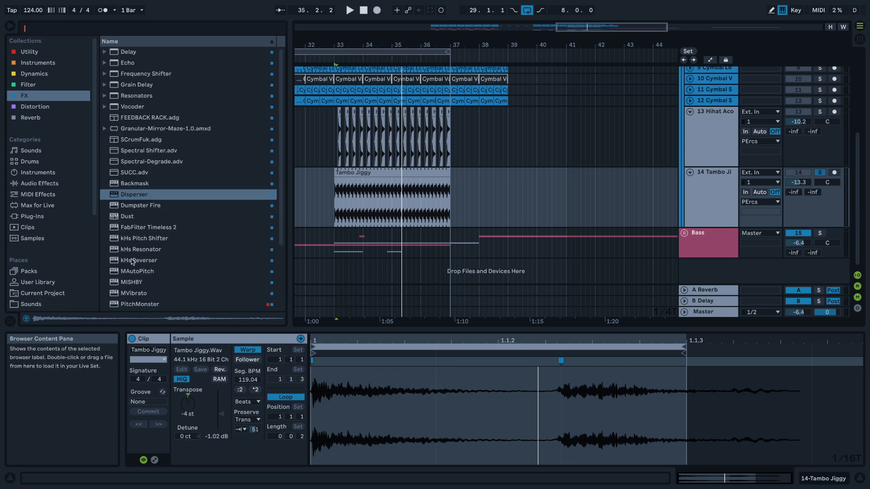
{"action": "scroll", "coordinate": [138, 236], "scroll_direction": "down", "scroll_amount": 3}
{"action": "left_click", "coordinate": [130, 261]}
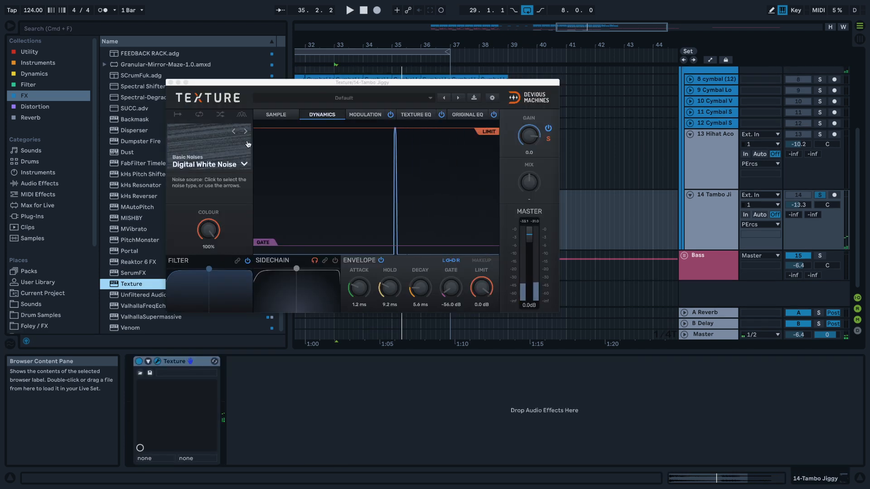
- Choose HiHat 1 from the factory Hihats as Texture's noise source
{"action": "left_click", "coordinate": [205, 166]}
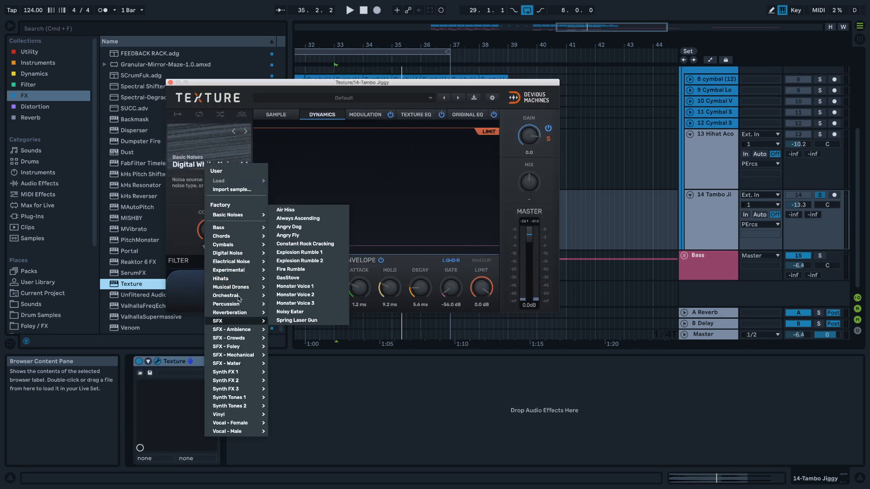
{"action": "mouse_move", "coordinate": [238, 282]}
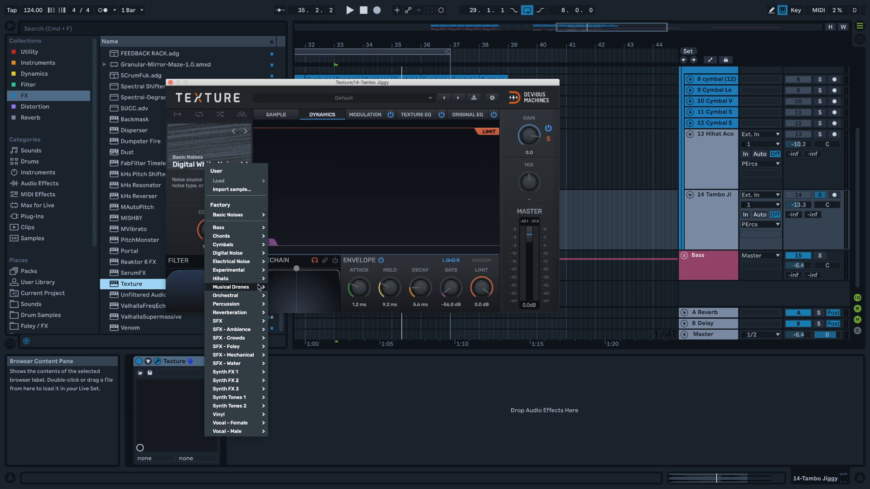
{"action": "left_click", "coordinate": [288, 184]}
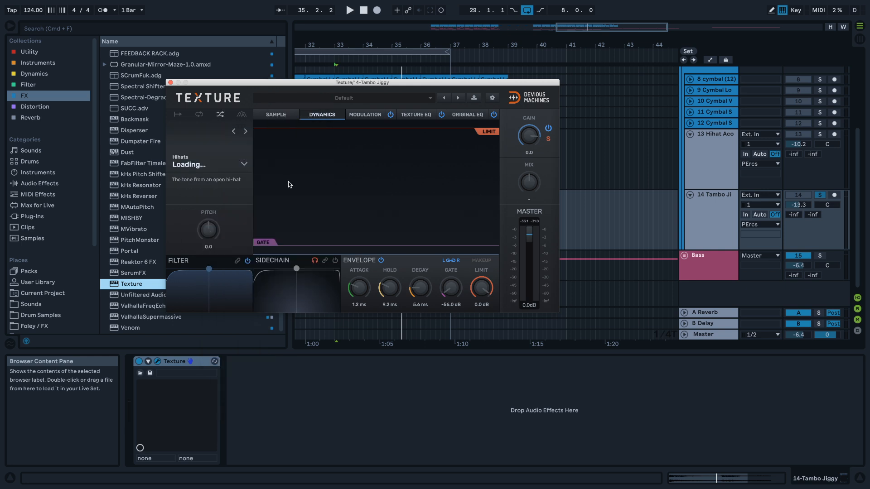
- Set Texture's envelope decay to 81 ms, unsolo track 14 to hear it in the mix, and close the plug-in window
{"action": "key", "text": "space"}
{"action": "left_click_drag", "start_coordinate": [420, 288], "coordinate": [421, 259]}
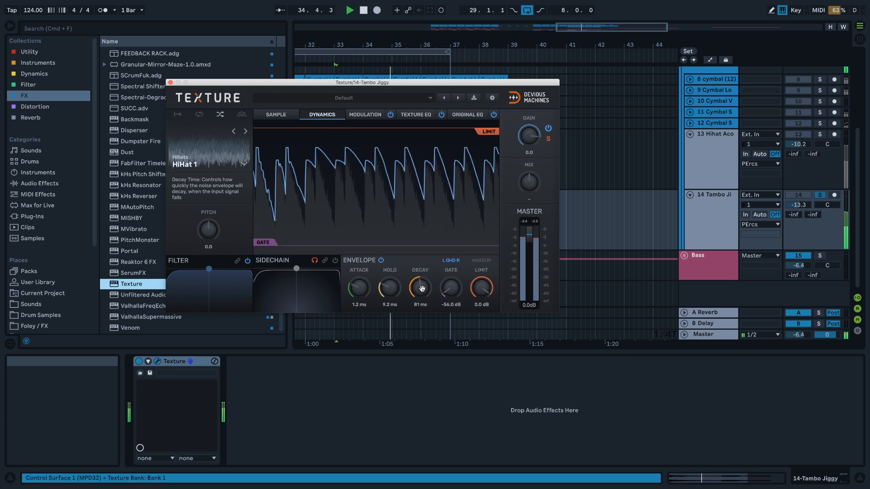
{"action": "key", "text": "space"}
{"action": "left_click", "coordinate": [817, 195]}
{"action": "key", "text": "space"}
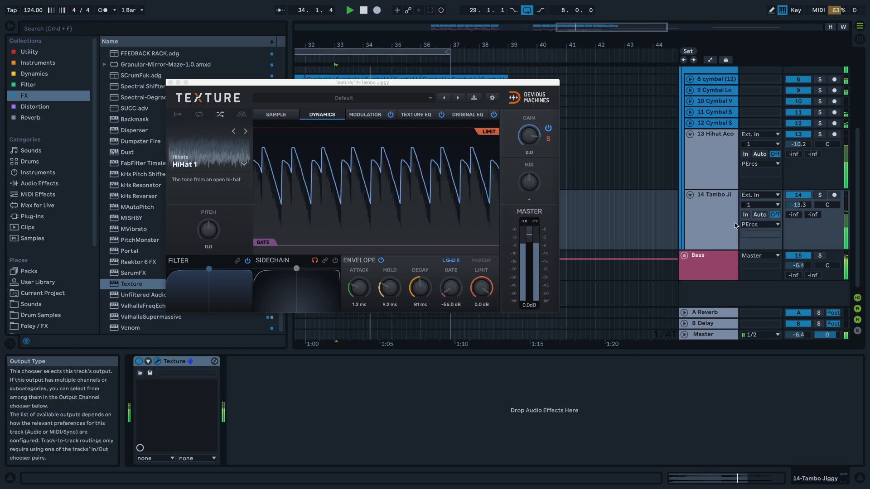
{"action": "left_click", "coordinate": [171, 83]}
{"action": "scroll", "coordinate": [335, 250], "scroll_direction": "down", "scroll_amount": 10}
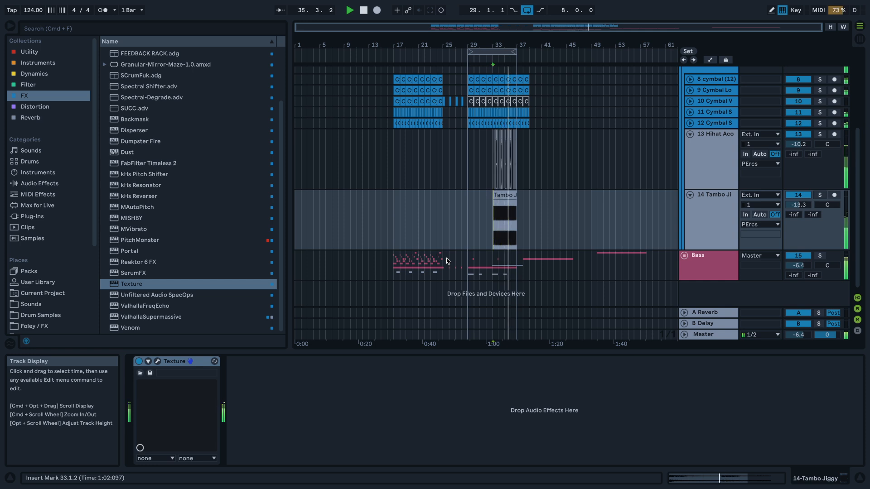
{"action": "key", "text": "space"}
{"action": "left_click", "coordinate": [467, 217]}
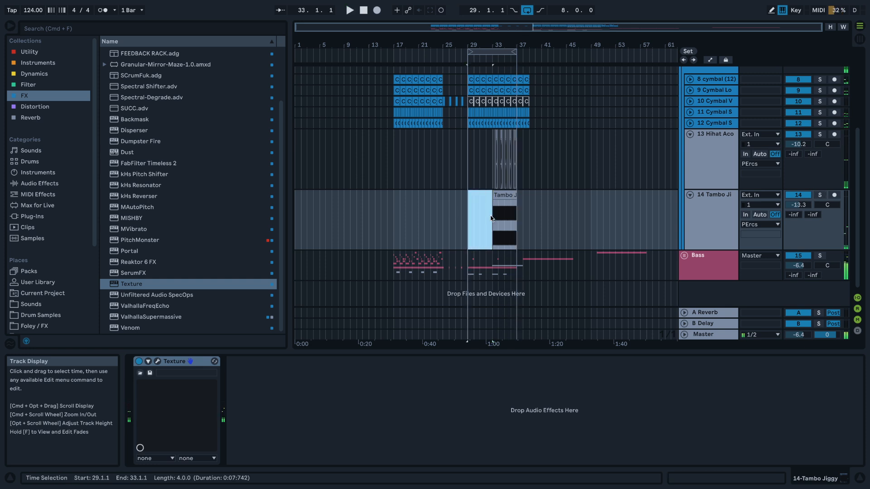
{"action": "left_click", "coordinate": [533, 228]}
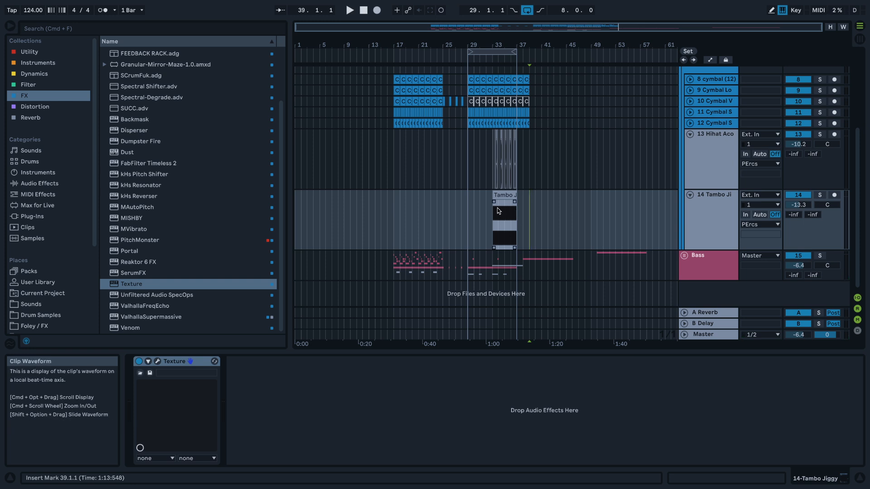
{"action": "left_click_drag", "start_coordinate": [493, 214], "coordinate": [502, 214]}
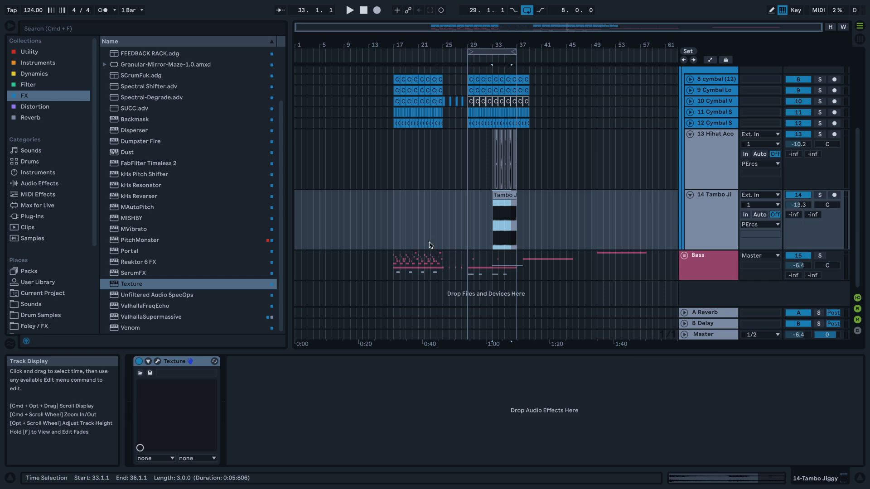
- Duplicate the time sections at bars 29–33 and 37–41, extending the loop to 16 bars
{"action": "left_click_drag", "start_coordinate": [397, 232], "coordinate": [533, 236]}
{"action": "left_click", "coordinate": [470, 214]}
{"action": "key", "text": "shift+super+d"}
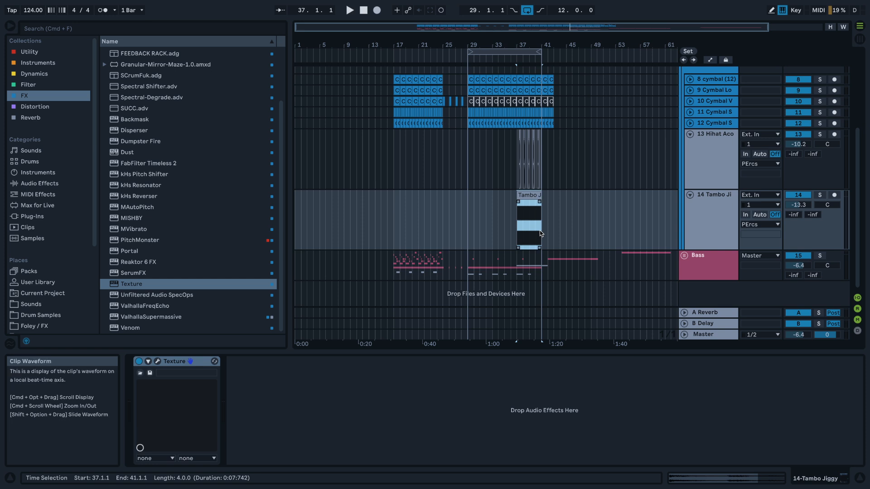
{"action": "key", "text": "shift+super+d"}
{"action": "scroll", "coordinate": [581, 221], "scroll_direction": "up", "scroll_amount": 2}
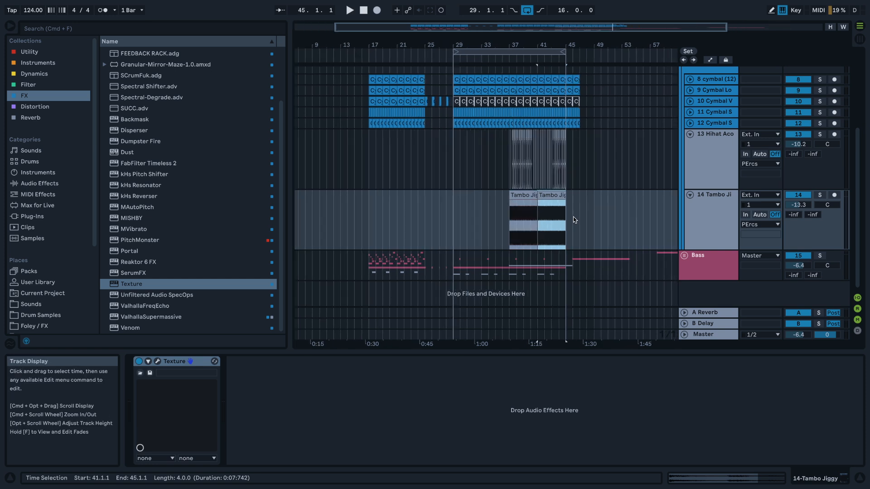
- Unfold the Bass group and extend the Phase Plant clip's notes on track 22 to fill bars 37 to 45
{"action": "left_click", "coordinate": [686, 260]}
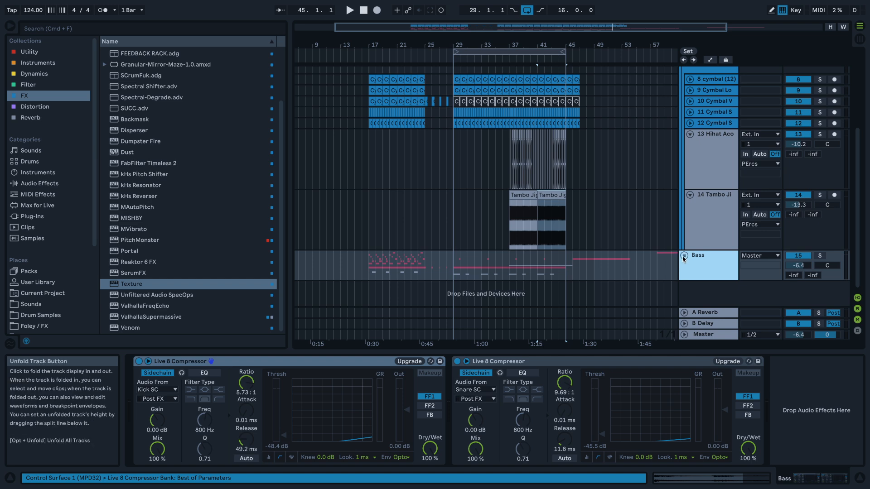
{"action": "left_click", "coordinate": [684, 256]}
{"action": "scroll", "coordinate": [584, 240], "scroll_direction": "down", "scroll_amount": 5}
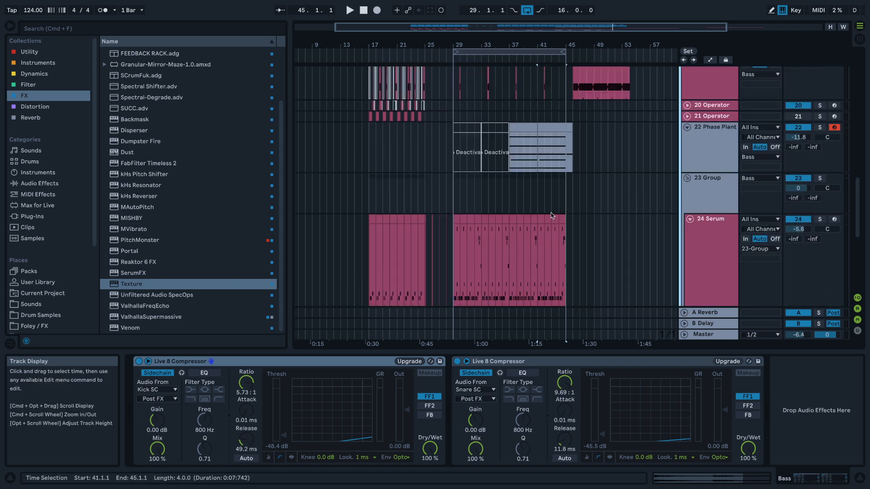
{"action": "left_click", "coordinate": [562, 130]}
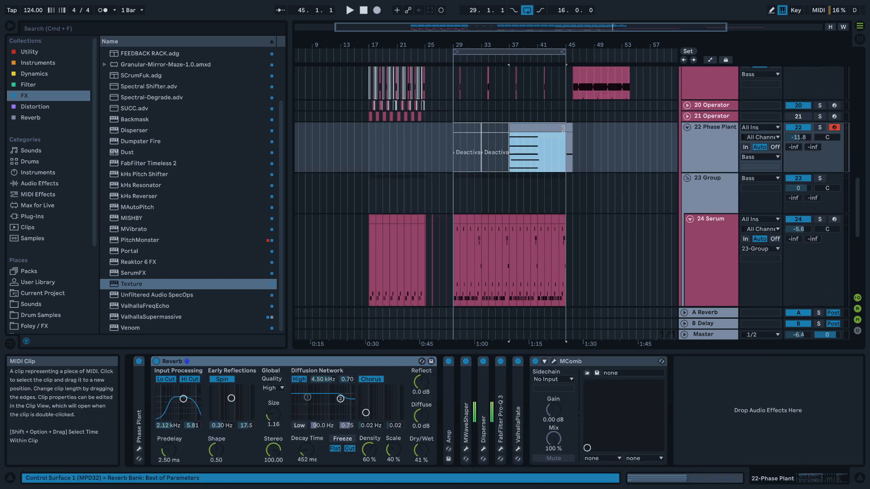
{"action": "double_click", "coordinate": [563, 131]}
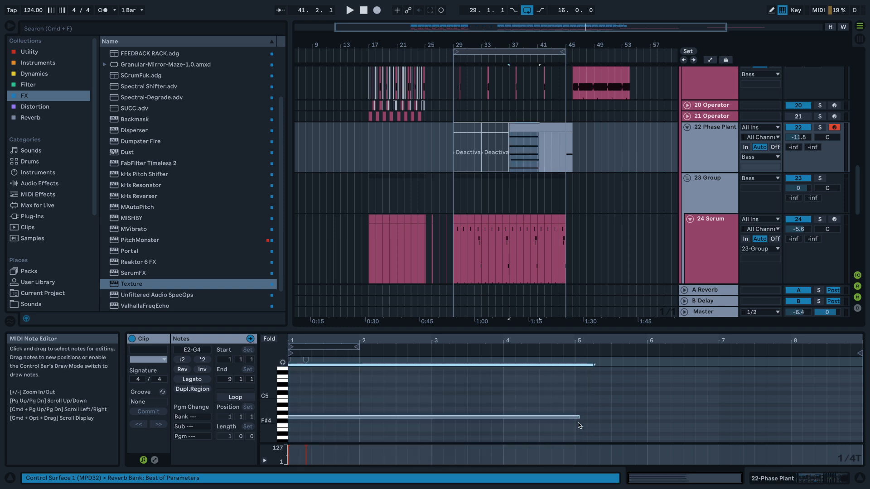
{"action": "left_click", "coordinate": [552, 142]}
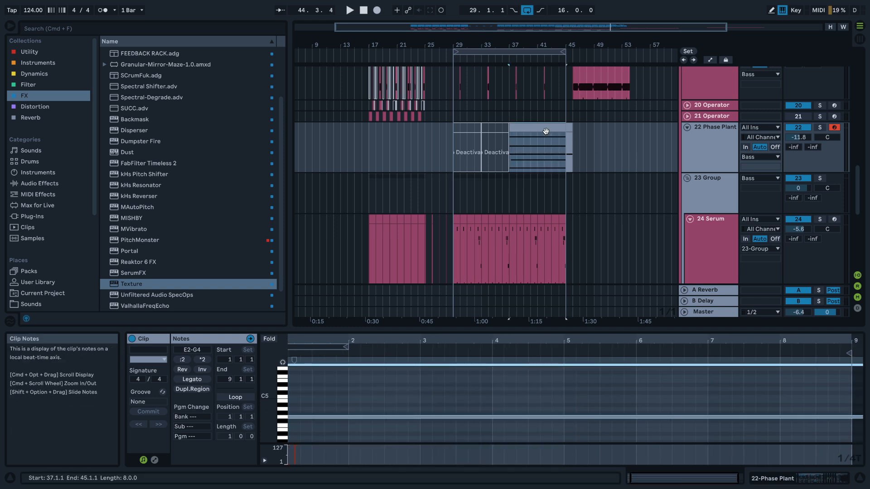
- Reshape the Macro 1 automation of track 22 Phase Plant between bars 37 and 45 into one long rise ending at about 0.84
{"action": "key", "text": "a"}
{"action": "left_click", "coordinate": [709, 138]}
{"action": "left_click", "coordinate": [709, 137]}
{"action": "left_click", "coordinate": [709, 137]}
{"action": "left_click", "coordinate": [706, 154]}
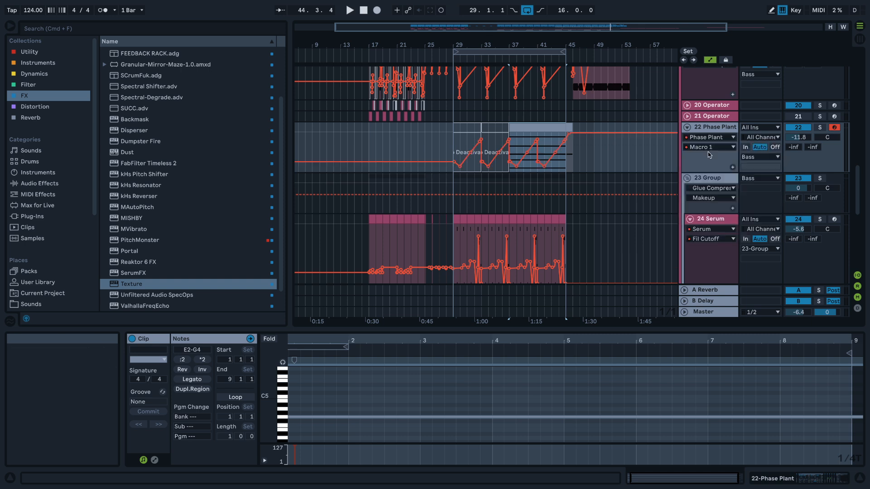
{"action": "left_click", "coordinate": [503, 177]}
{"action": "left_click", "coordinate": [538, 163]}
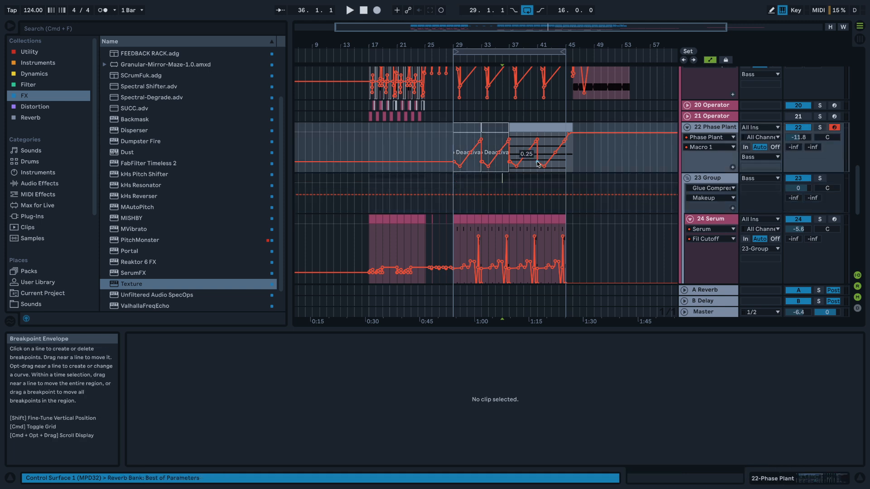
{"action": "left_click_drag", "start_coordinate": [546, 170], "coordinate": [567, 143]}
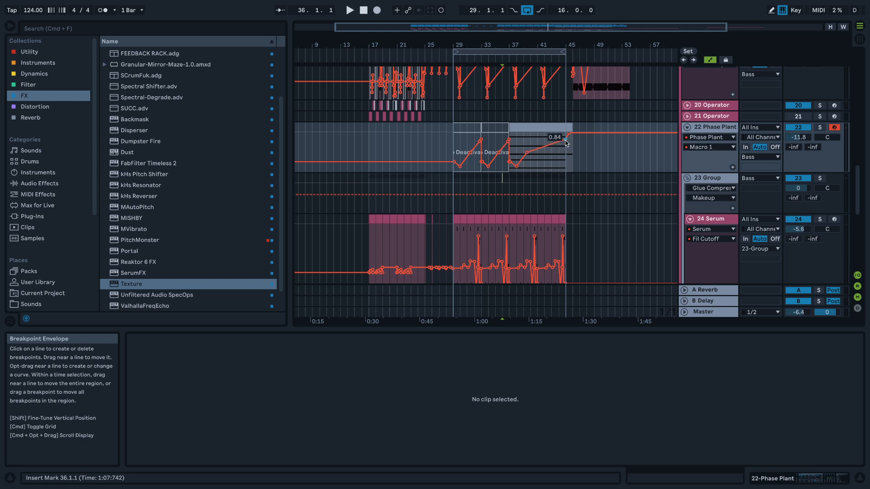
{"action": "key", "text": "a"}
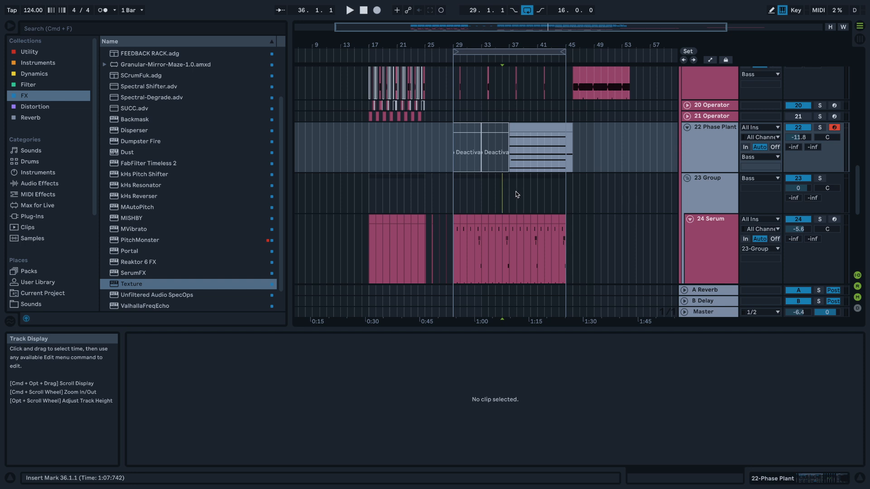
- Look over the bass tracks and fold all of them to their compact height
{"action": "scroll", "coordinate": [514, 195], "scroll_direction": "up", "scroll_amount": 3}
{"action": "scroll", "coordinate": [517, 192], "scroll_direction": "down", "scroll_amount": 4}
{"action": "scroll", "coordinate": [521, 186], "scroll_direction": "down", "scroll_amount": 3}
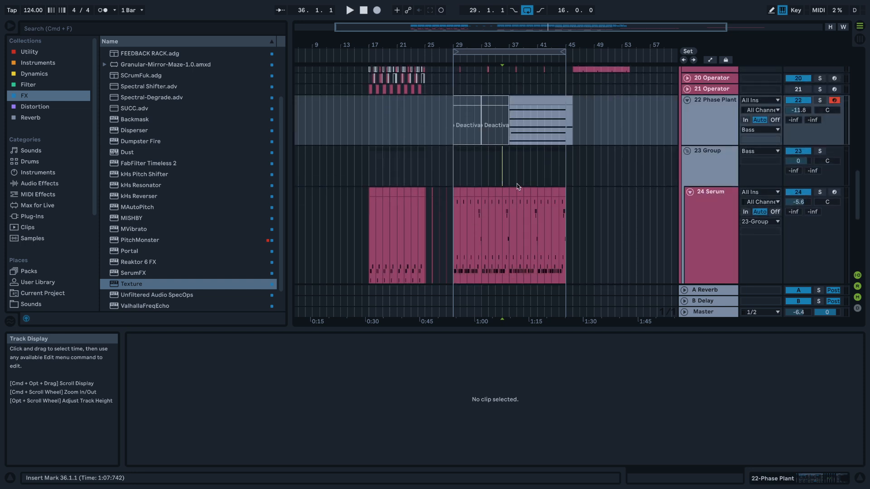
{"action": "scroll", "coordinate": [482, 193], "scroll_direction": "down", "scroll_amount": 5}
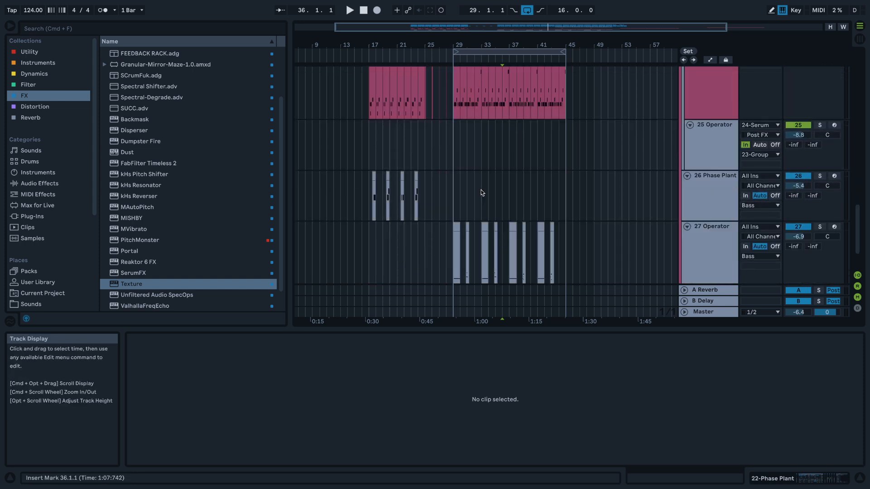
{"action": "scroll", "coordinate": [695, 157], "scroll_direction": "up", "scroll_amount": 1}
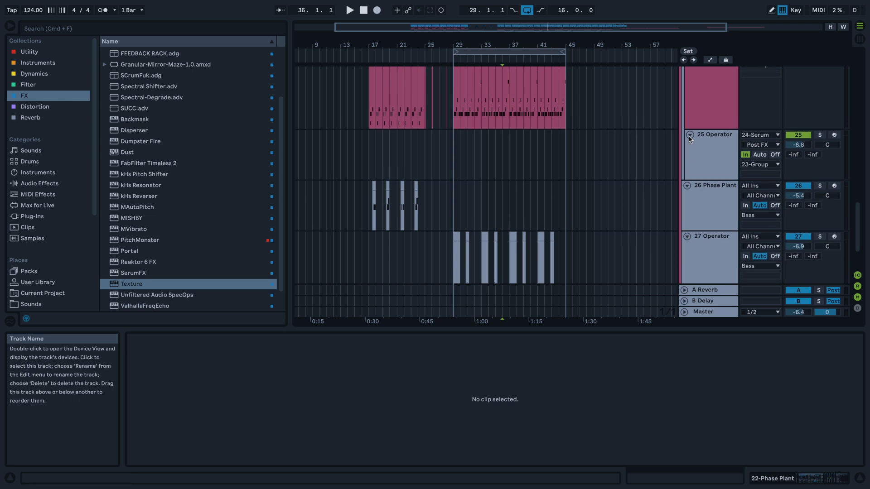
{"action": "scroll", "coordinate": [689, 139], "scroll_direction": "up", "scroll_amount": 1}
{"action": "scroll", "coordinate": [522, 157], "scroll_direction": "up", "scroll_amount": 5}
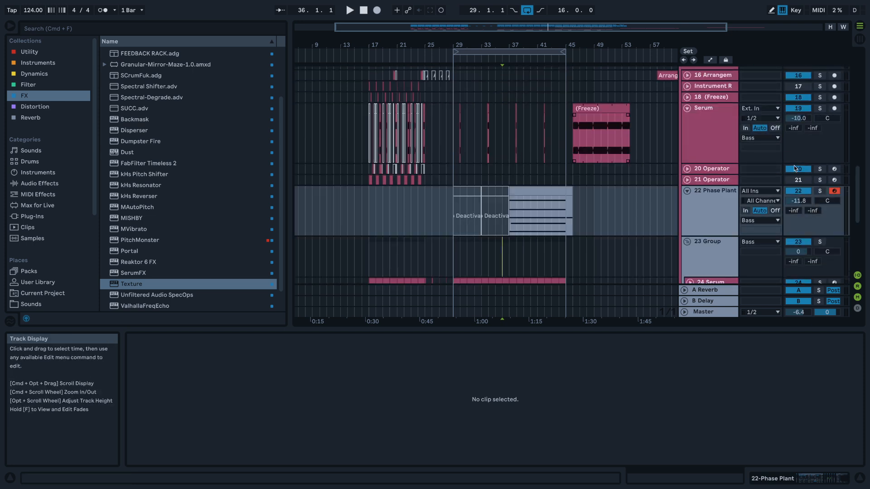
{"action": "left_click", "coordinate": [686, 191], "text": "alt"}
- Play the arrangement from bar 29 through most of the 16-bar loop
{"action": "left_click", "coordinate": [463, 181]}
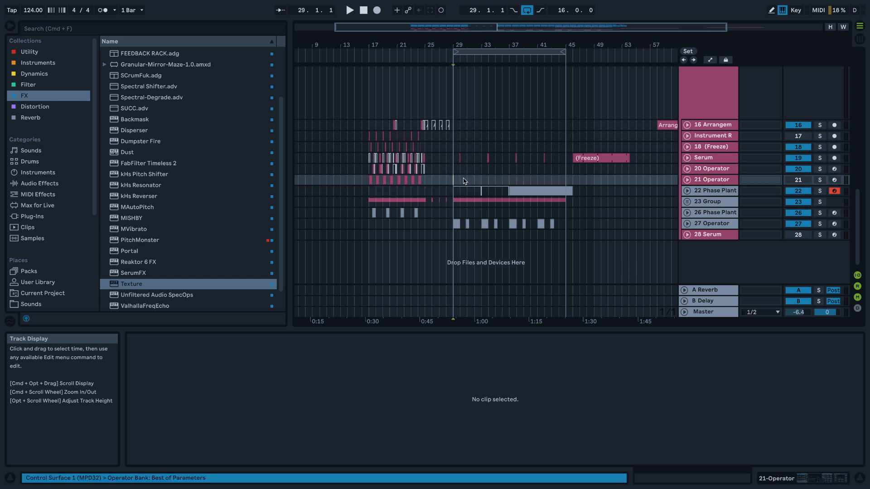
{"action": "key", "text": "space"}
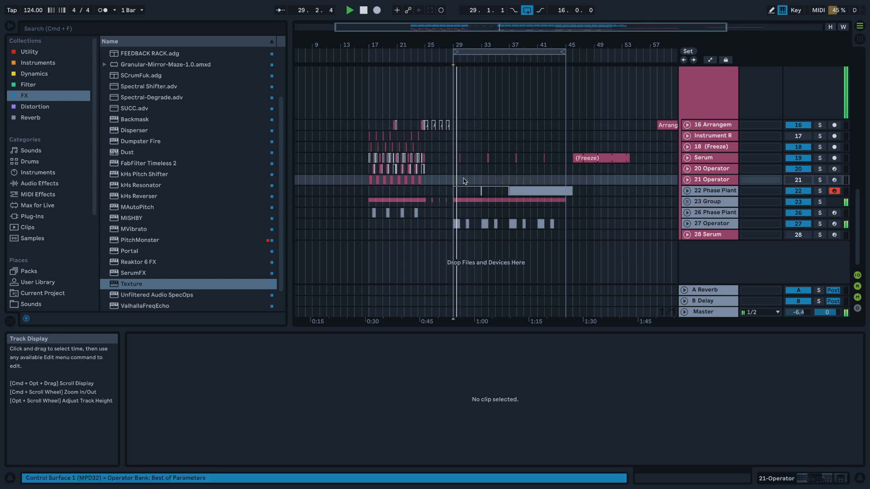
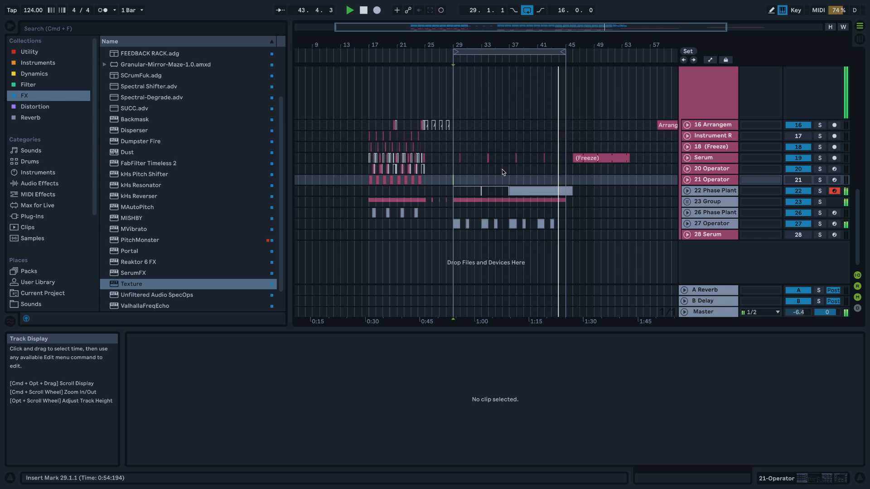
{"action": "key", "text": "space"}
- Unfold the 23 Group, solo the 24 Serum track and play it from bar 29
{"action": "left_click", "coordinate": [453, 203]}
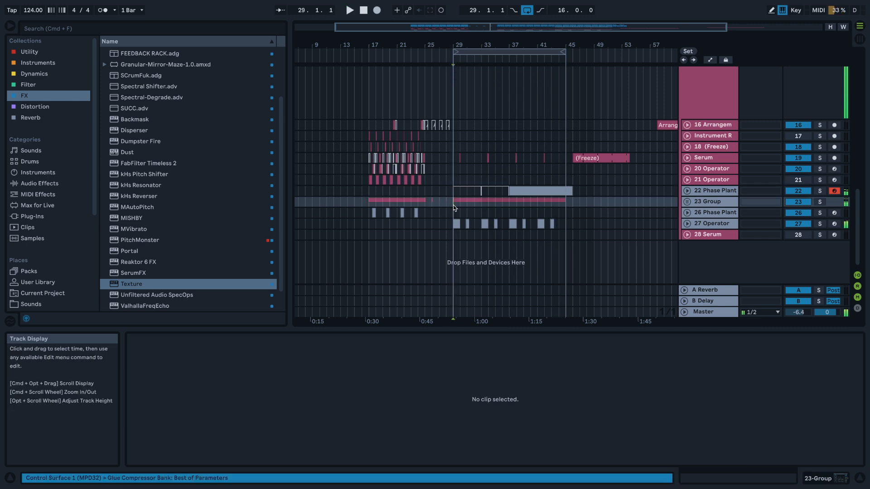
{"action": "left_click", "coordinate": [688, 202]}
{"action": "scroll", "coordinate": [552, 256], "scroll_direction": "down", "scroll_amount": 1}
{"action": "left_click", "coordinate": [724, 225]}
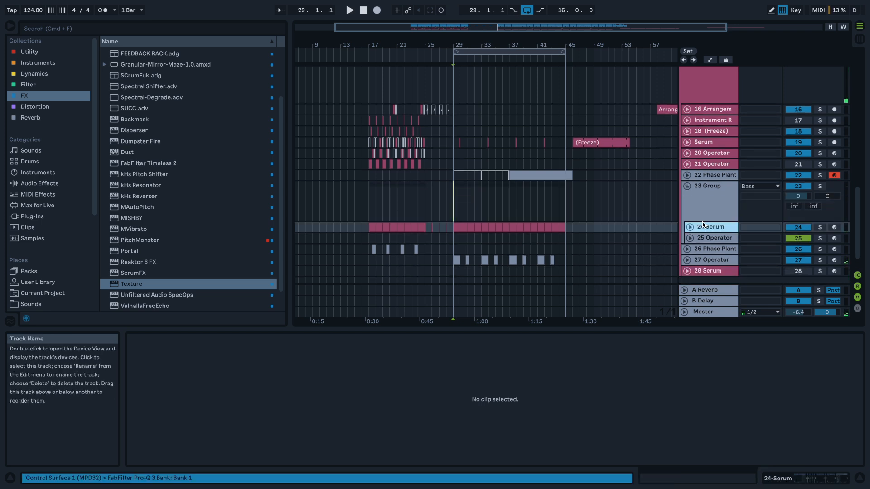
{"action": "left_click", "coordinate": [821, 227]}
{"action": "key", "text": "space"}
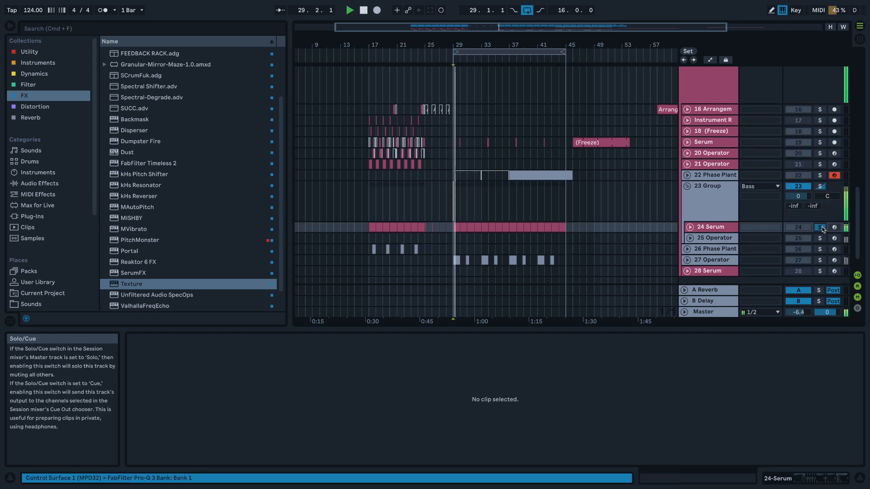
- Unfold the 24 Serum track, show its device chain and collapse the OTT, Disperser and last FabFilter Pro-Q 3 devices
{"action": "left_click", "coordinate": [689, 227]}
{"action": "scroll", "coordinate": [707, 232], "scroll_direction": "down", "scroll_amount": 4}
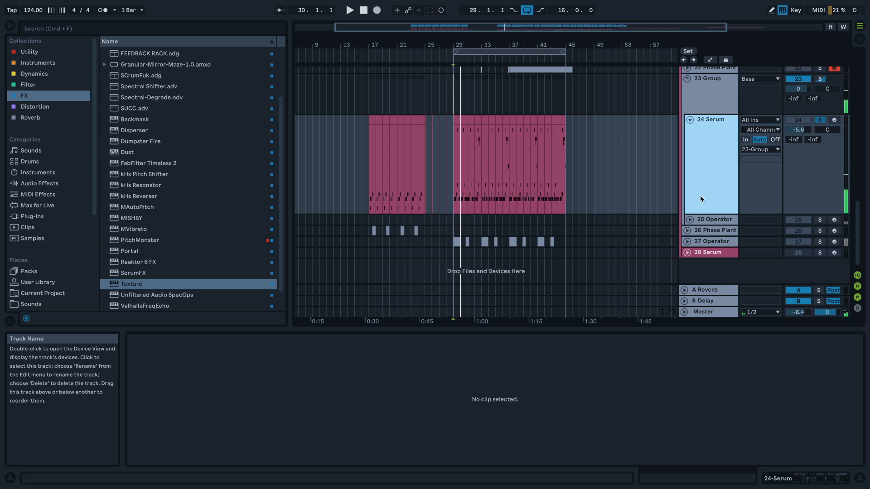
{"action": "key", "text": "shift+Tab"}
{"action": "double_click", "coordinate": [590, 363]}
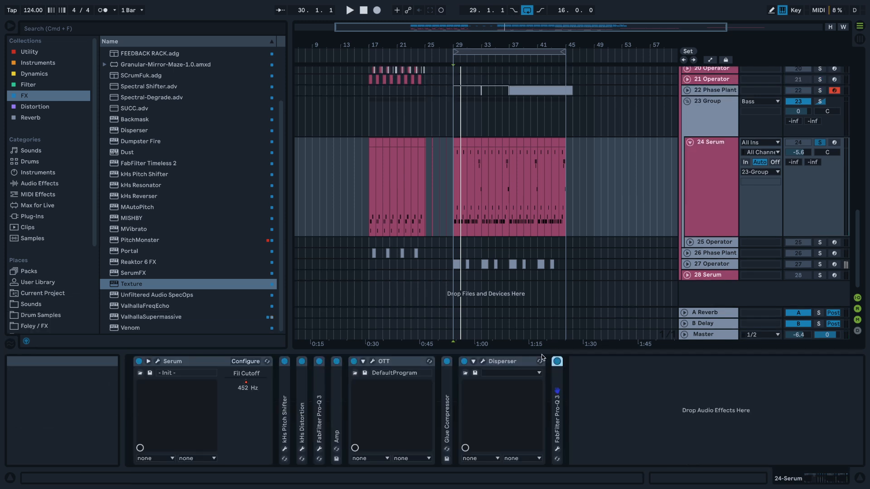
{"action": "double_click", "coordinate": [503, 362]}
{"action": "left_click", "coordinate": [383, 363]}
{"action": "double_click", "coordinate": [383, 363]}
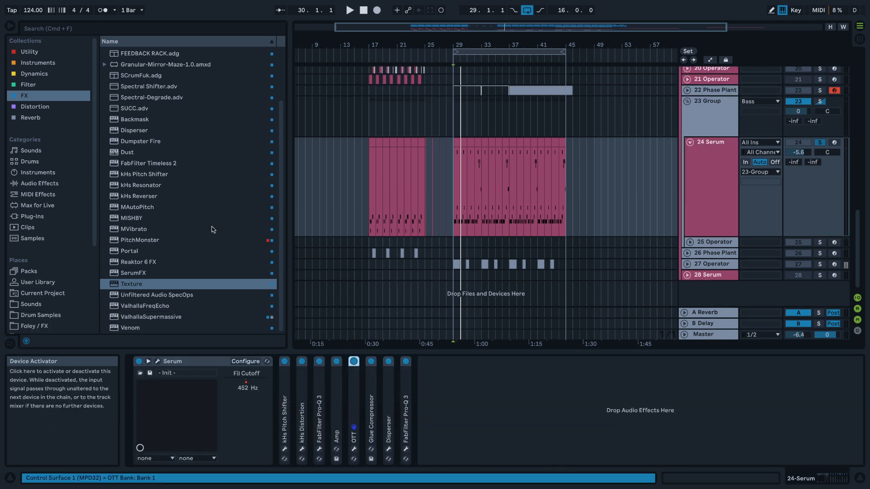
- Add an Auto Filter from the Filter collection to the end of the 24 Serum chain
{"action": "left_click", "coordinate": [41, 84]}
{"action": "left_click", "coordinate": [42, 74]}
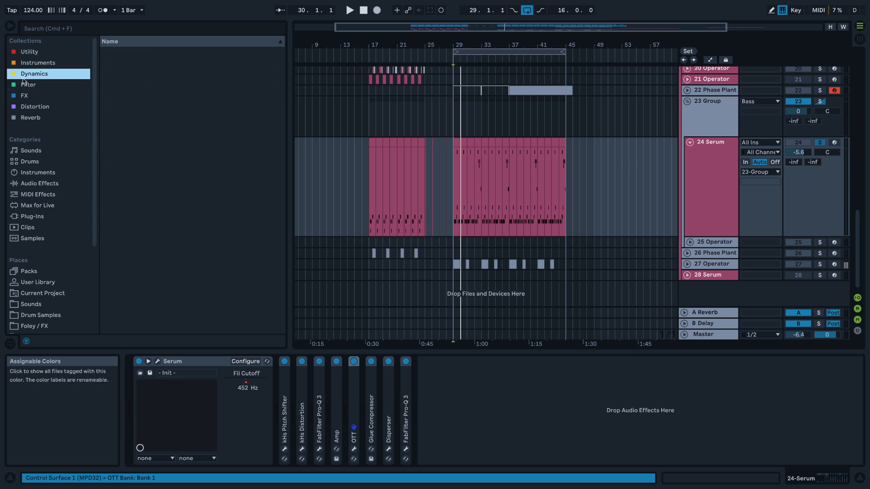
{"action": "left_click", "coordinate": [41, 86]}
{"action": "left_click", "coordinate": [127, 49]}
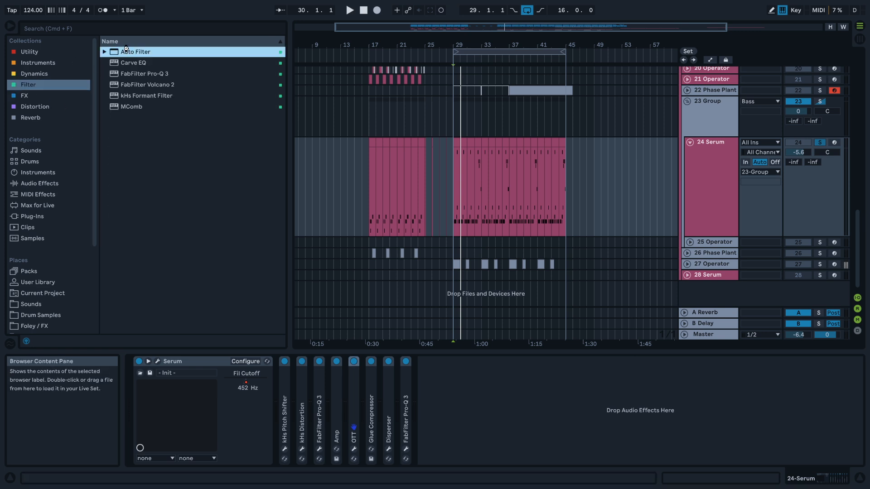
{"action": "key", "text": "Return"}
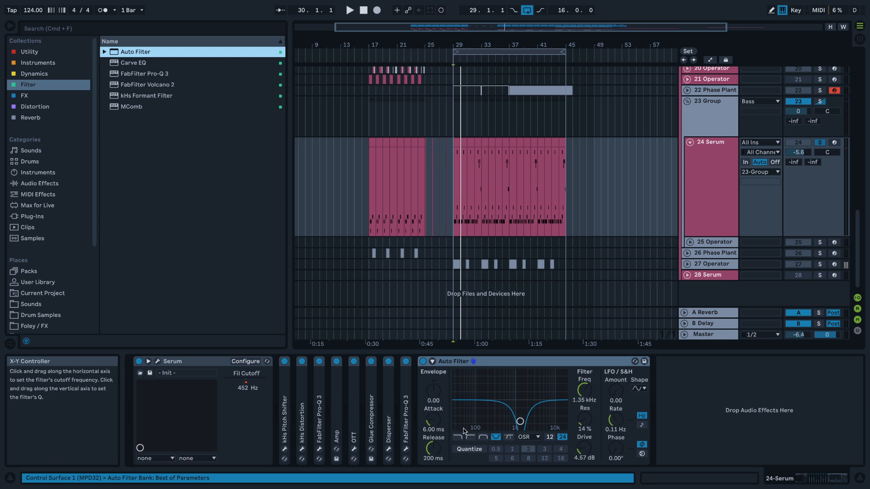
- Set the Auto Filter to a Clean low-pass at 799 Hz and audition it with the Serum track unsoloed
{"action": "mouse_move", "coordinate": [585, 391]}
{"action": "left_mouse_down"}
{"action": "mouse_move", "coordinate": [584, 380]}
{"action": "mouse_move", "coordinate": [585, 397]}
{"action": "left_mouse_up"}
{"action": "key", "text": "space"}
{"action": "key", "text": "space"}
- Automate the Auto Filter frequency on 24 Serum to stay open until bar 28 and fall to about 742 Hz just before bar 29
{"action": "key", "text": "a"}
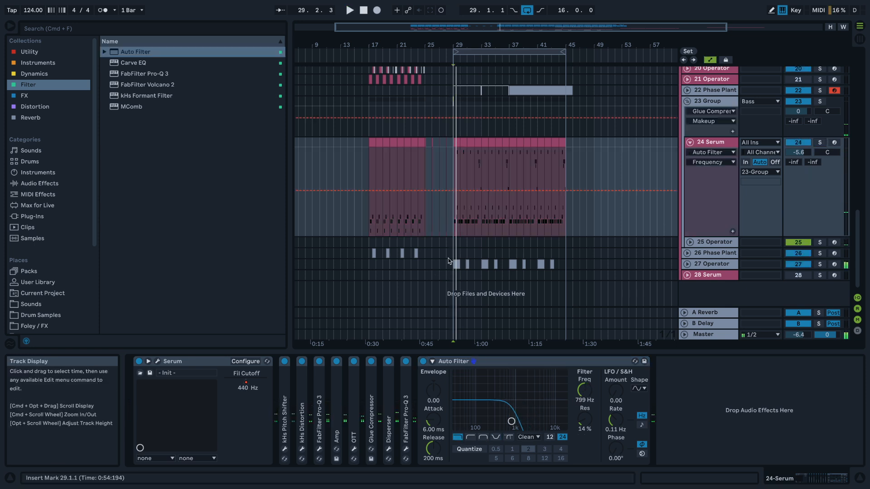
{"action": "left_click", "coordinate": [460, 190]}
{"action": "left_click_drag", "start_coordinate": [447, 190], "coordinate": [479, 192]}
{"action": "scroll", "coordinate": [449, 189], "scroll_direction": "up", "scroll_amount": 10}
{"action": "left_click", "coordinate": [478, 169]}
{"action": "left_click", "coordinate": [474, 168]}
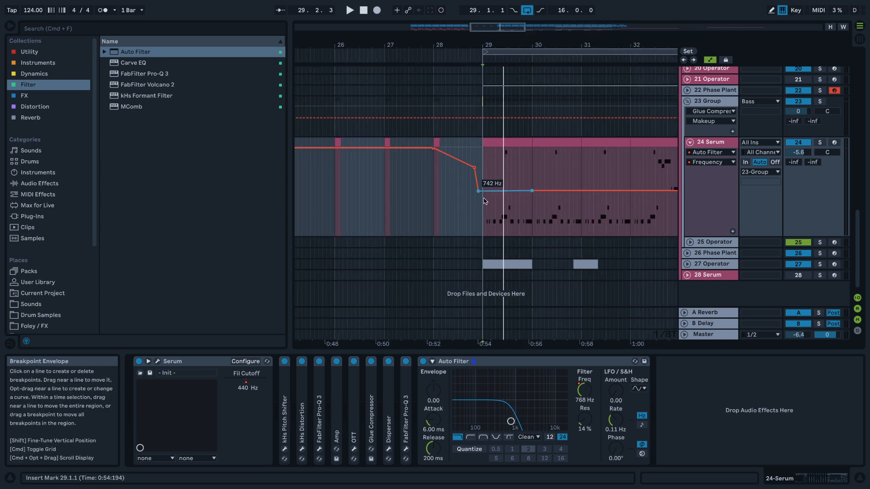
- Ramp the Auto Filter frequency automation from bar 29 up to fully open at bar 37 during playback
{"action": "key", "text": "space"}
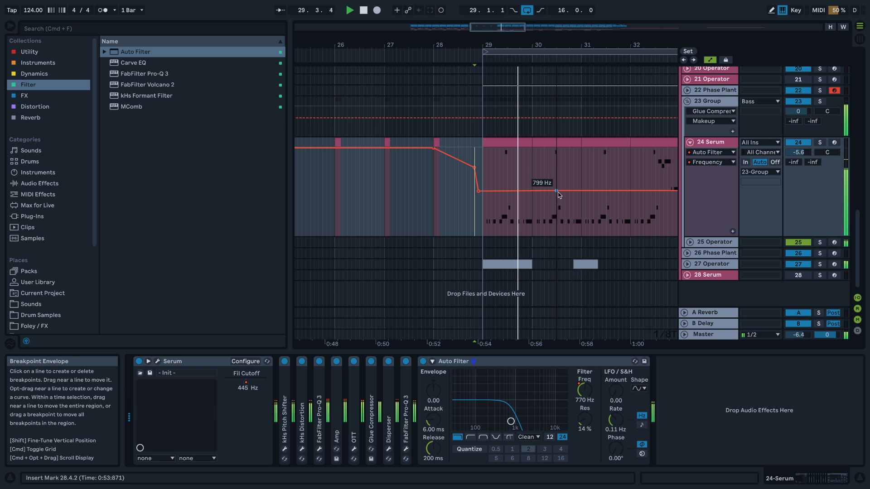
{"action": "scroll", "coordinate": [581, 203], "scroll_direction": "down", "scroll_amount": 10}
{"action": "scroll", "coordinate": [582, 202], "scroll_direction": "down", "scroll_amount": 3}
{"action": "left_click_drag", "start_coordinate": [589, 191], "coordinate": [588, 148]}
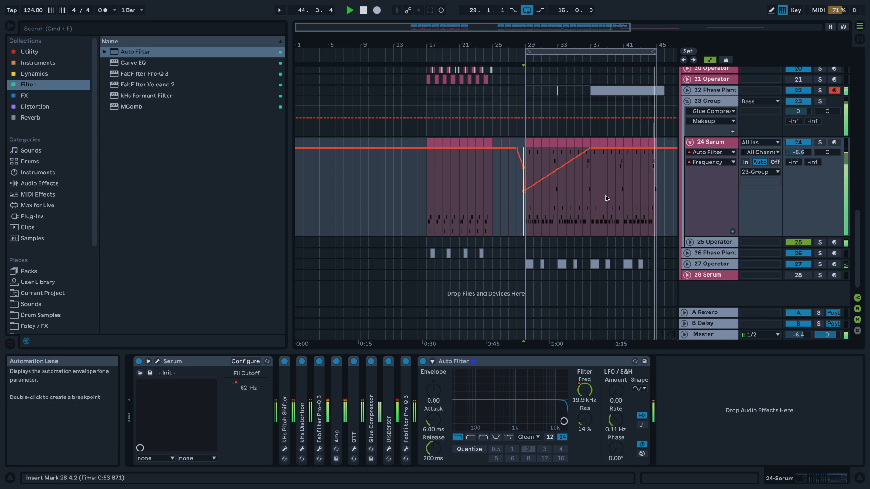
- Solo 24 Serum to lower the low-cut frequency in its last Pro-Q 3 with a 24 dB/oct slope, and unsolo the track
{"action": "left_click", "coordinate": [819, 143]}
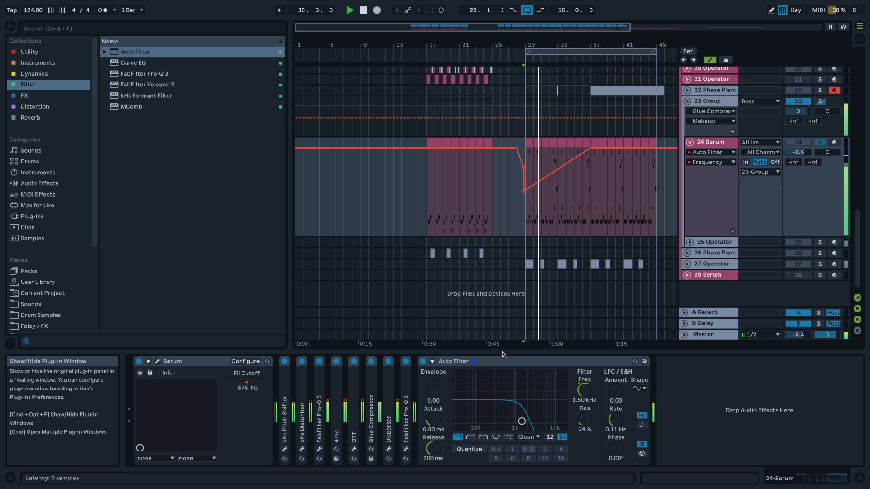
{"action": "left_click_drag", "start_coordinate": [526, 119], "coordinate": [595, 204]}
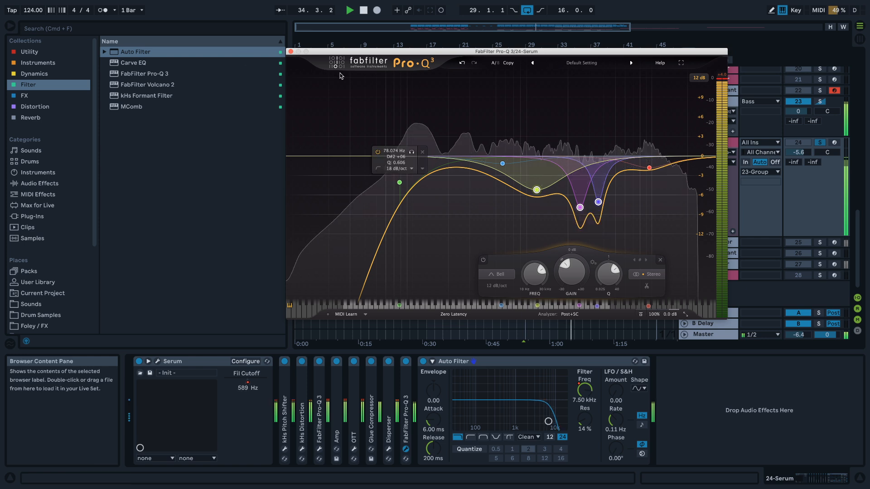
{"action": "left_click", "coordinate": [399, 183]}
{"action": "left_click_drag", "start_coordinate": [395, 186], "coordinate": [382, 186]}
{"action": "left_click", "coordinate": [820, 142]}
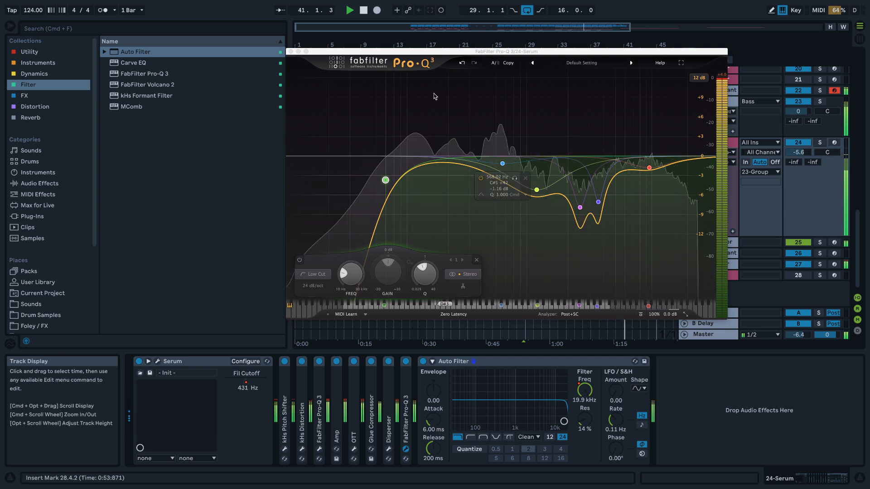
{"action": "left_click", "coordinate": [291, 51]}
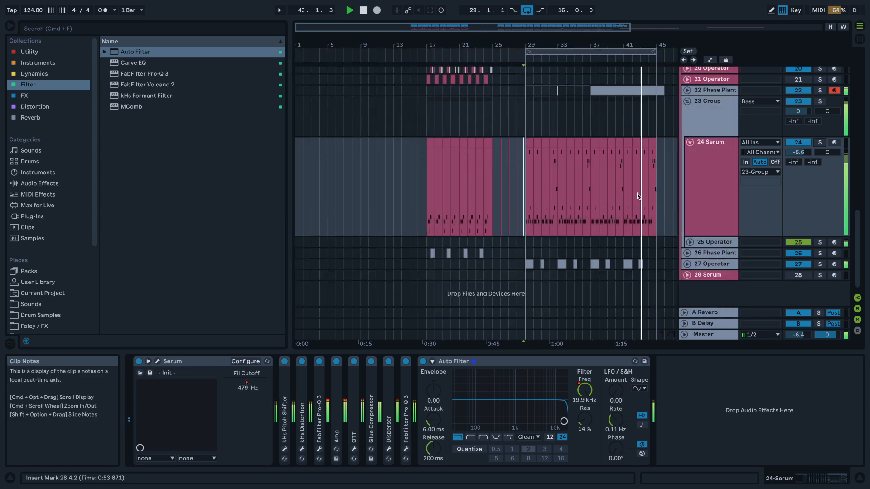
- Examine the drum and bass tracks of the second drop from bar 29 onward during playback
{"action": "scroll", "coordinate": [637, 193], "scroll_direction": "up", "scroll_amount": 10}
{"action": "scroll", "coordinate": [621, 191], "scroll_direction": "up", "scroll_amount": 10}
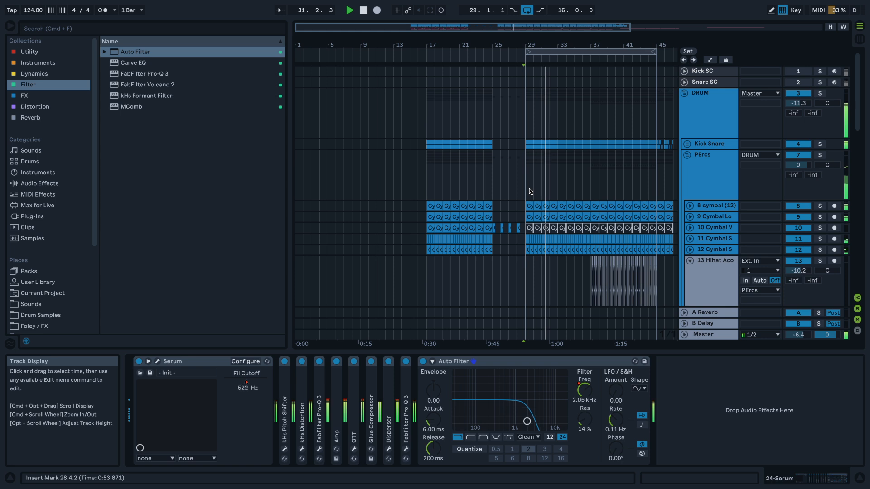
{"action": "scroll", "coordinate": [519, 182], "scroll_direction": "down", "scroll_amount": 10}
{"action": "scroll", "coordinate": [571, 138], "scroll_direction": "up", "scroll_amount": 5}
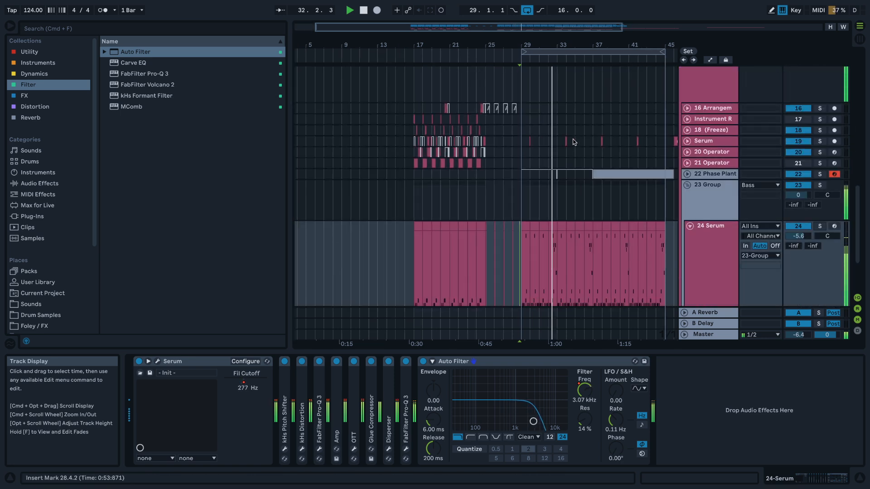
{"action": "left_click_drag", "start_coordinate": [426, 143], "coordinate": [628, 132]}
{"action": "scroll", "coordinate": [503, 133], "scroll_direction": "down", "scroll_amount": 3}
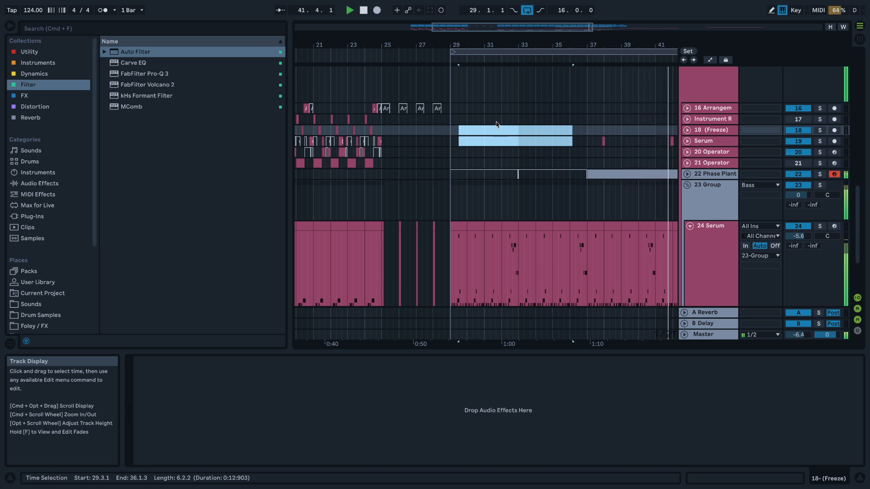
{"action": "scroll", "coordinate": [616, 149], "scroll_direction": "up", "scroll_amount": 10}
{"action": "scroll", "coordinate": [616, 151], "scroll_direction": "down", "scroll_amount": 10}
{"action": "scroll", "coordinate": [608, 180], "scroll_direction": "up", "scroll_amount": 4}
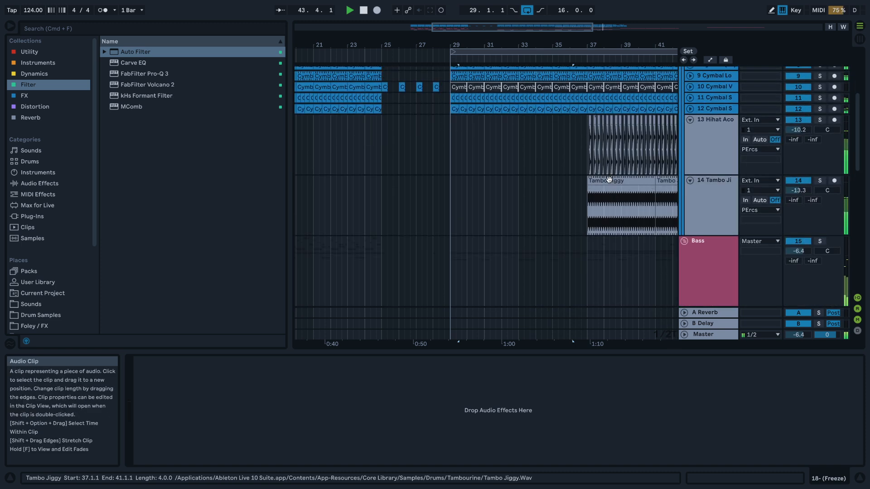
- Copy the Tambo Jiggy clip from bar 37 to bar 33 on the same track and play it back
{"action": "left_click", "coordinate": [609, 181]}
{"action": "key", "text": "super+c"}
{"action": "key", "text": "space"}
{"action": "left_click", "coordinate": [513, 202]}
{"action": "left_click", "coordinate": [520, 205]}
{"action": "key", "text": "super+v"}
{"action": "key", "text": "space"}
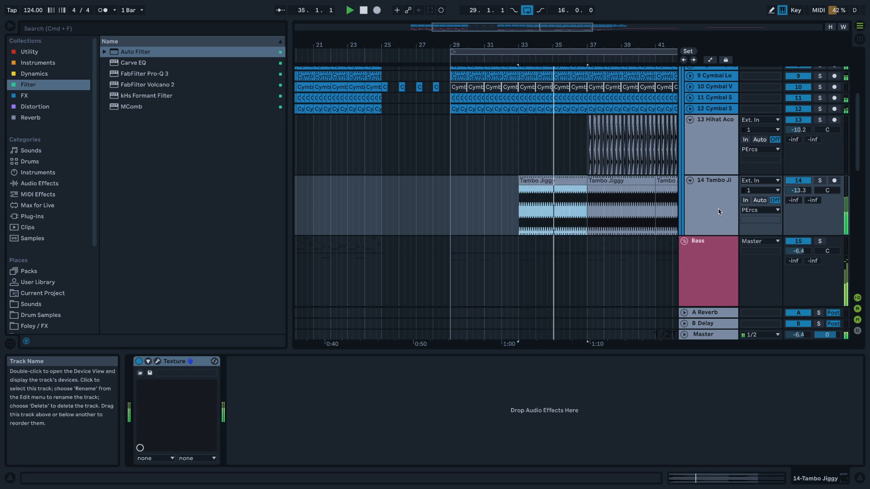
- Solo 14 Tambo Jiggy, add FabFilter Pro-Q 3 after Texture and shape an 18 dB/oct low cut while auditioning
{"action": "left_click", "coordinate": [820, 181]}
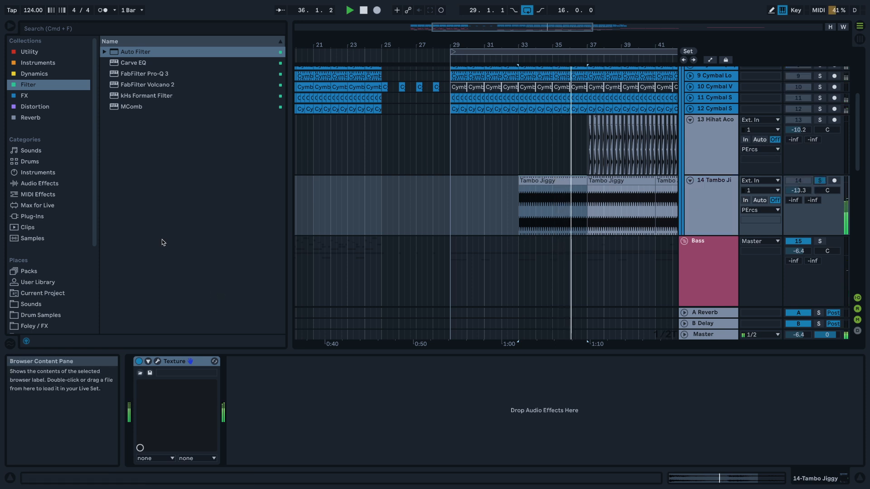
{"action": "key", "text": "space"}
{"action": "left_click", "coordinate": [153, 74]}
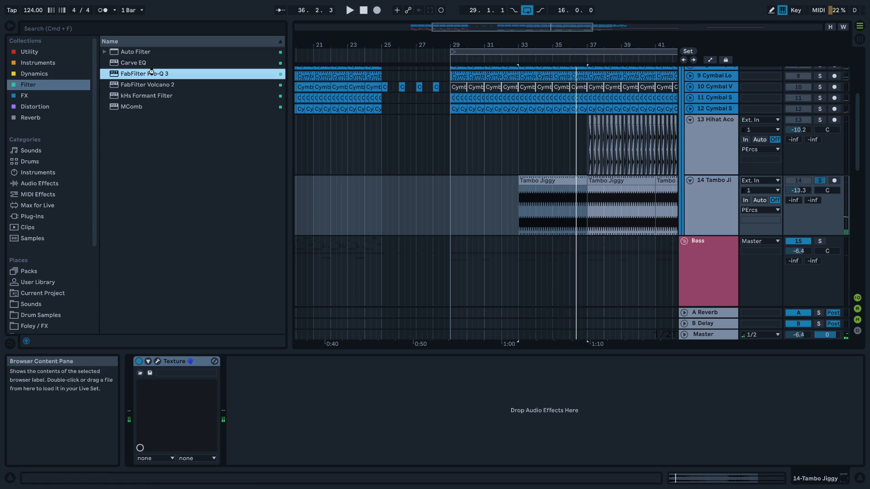
{"action": "left_click_drag", "start_coordinate": [383, 222], "coordinate": [385, 223]}
{"action": "left_click_drag", "start_coordinate": [297, 162], "coordinate": [406, 189]}
{"action": "key", "text": "space"}
{"action": "key", "text": "space"}
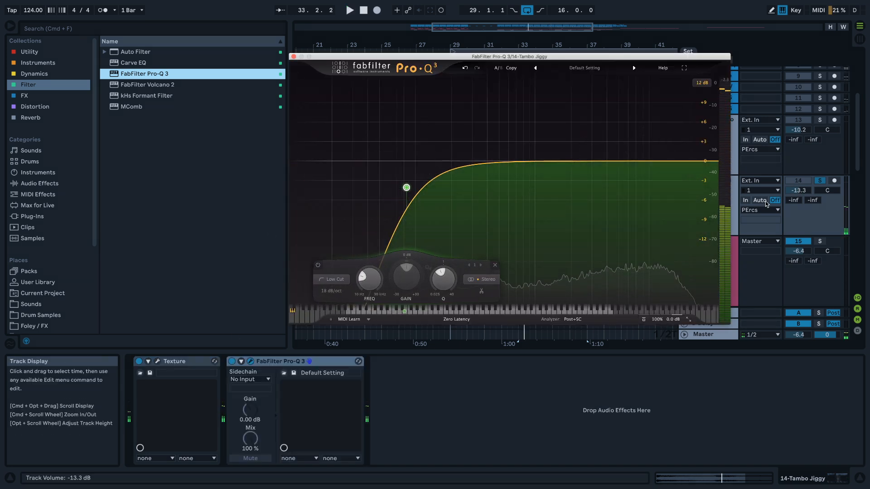
{"action": "key", "text": "space"}
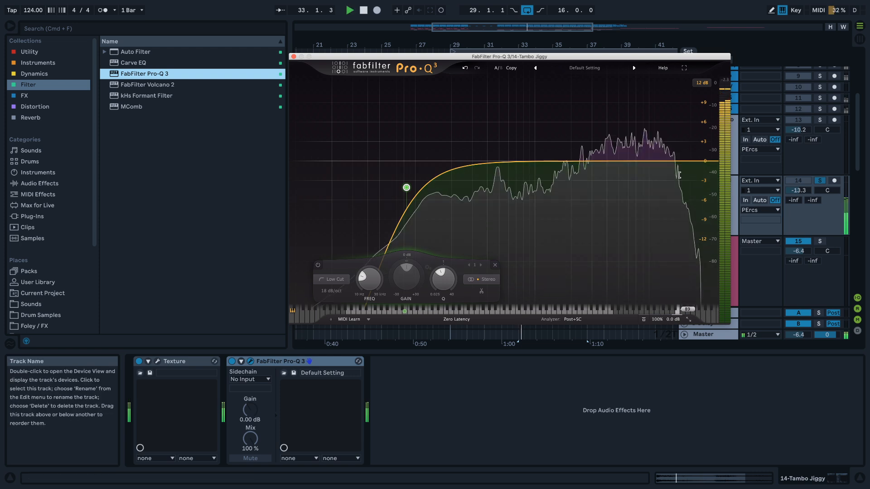
{"action": "key", "text": "space"}
- In the tambourine's Texture, raise the gain to 5.6, switch the sample to HiHat 2 and set the decay to 27 ms
{"action": "left_click", "coordinate": [158, 363]}
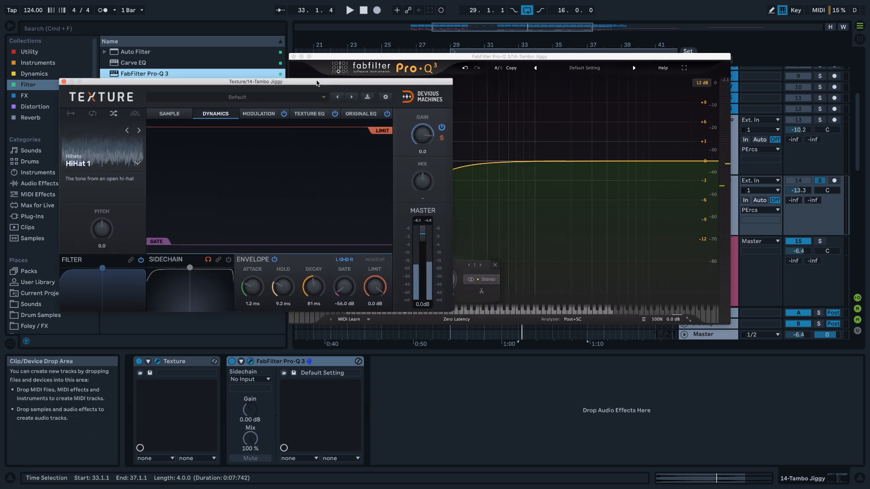
{"action": "key", "text": "space"}
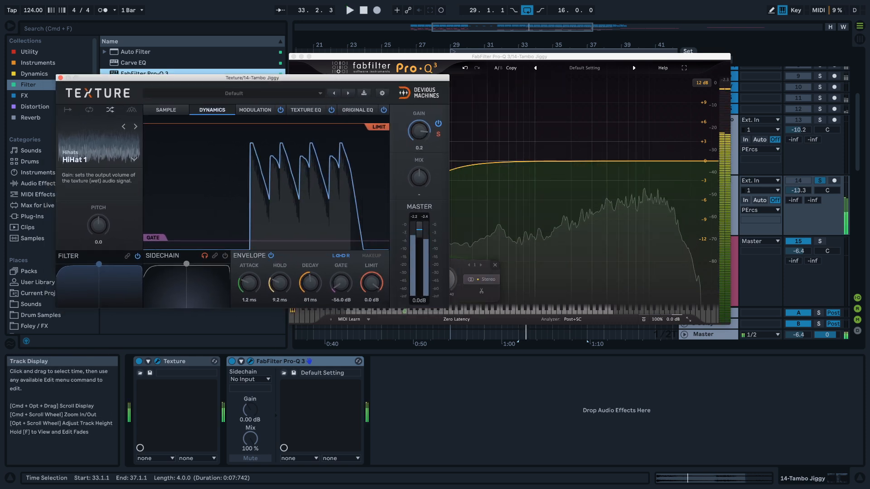
{"action": "left_click_drag", "start_coordinate": [419, 132], "coordinate": [419, 144]}
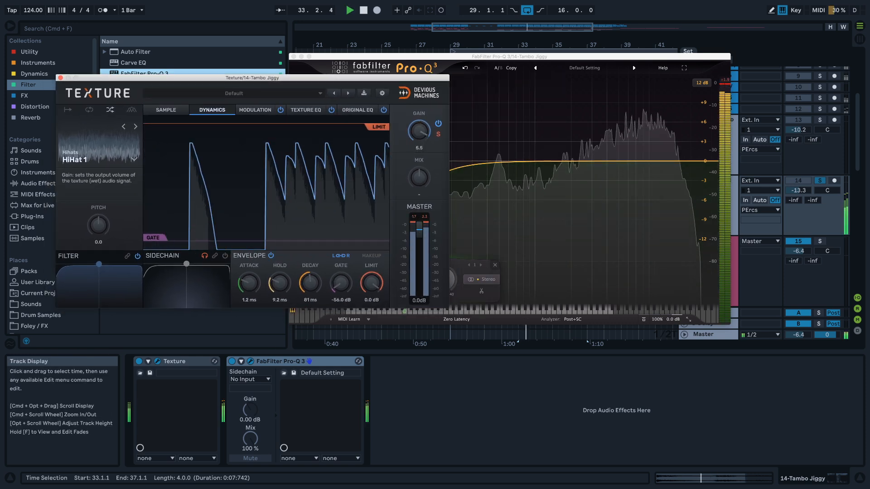
{"action": "left_click", "coordinate": [136, 127]}
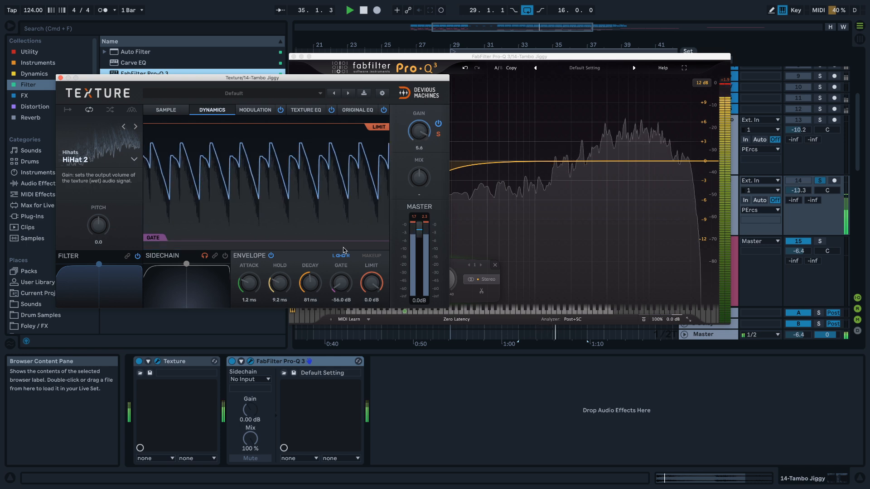
{"action": "left_click_drag", "start_coordinate": [310, 284], "coordinate": [310, 318]}
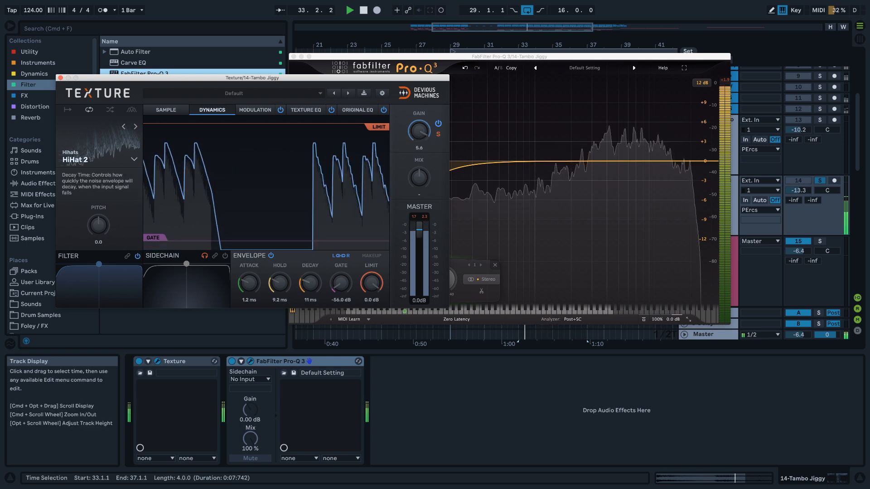
{"action": "left_click_drag", "start_coordinate": [310, 284], "coordinate": [310, 247]}
{"action": "left_click_drag", "start_coordinate": [310, 283], "coordinate": [310, 290]}
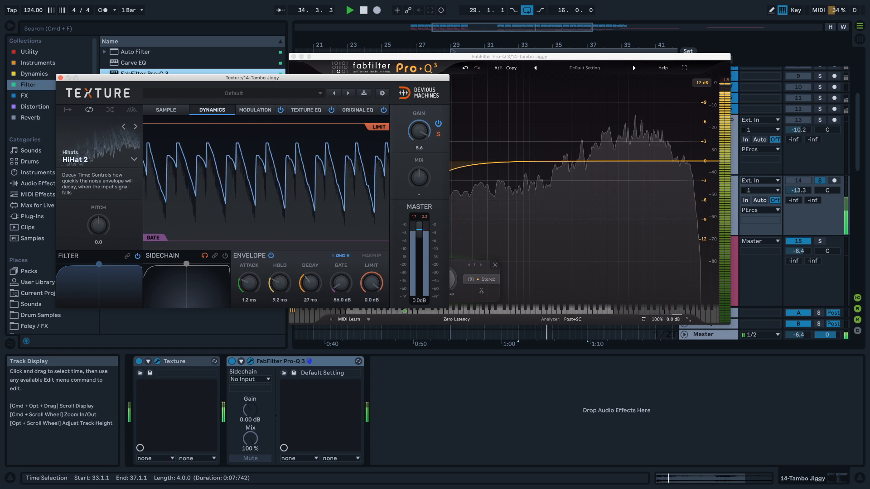
- Unsolo the tambourine, add a wide high-frequency bell boost in its Pro-Q 3, and close both plug-in windows
{"action": "left_click", "coordinate": [820, 180]}
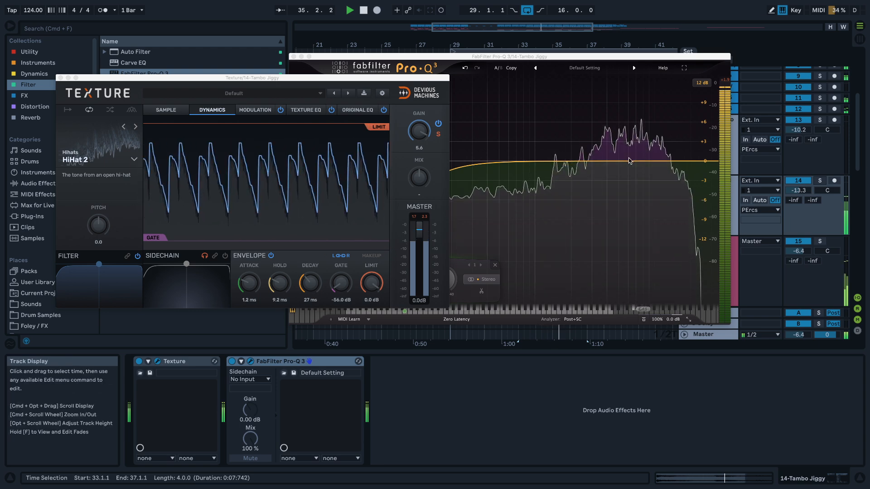
{"action": "left_click", "coordinate": [650, 118]}
{"action": "left_click", "coordinate": [651, 117]}
{"action": "left_click_drag", "start_coordinate": [649, 116], "coordinate": [639, 101]}
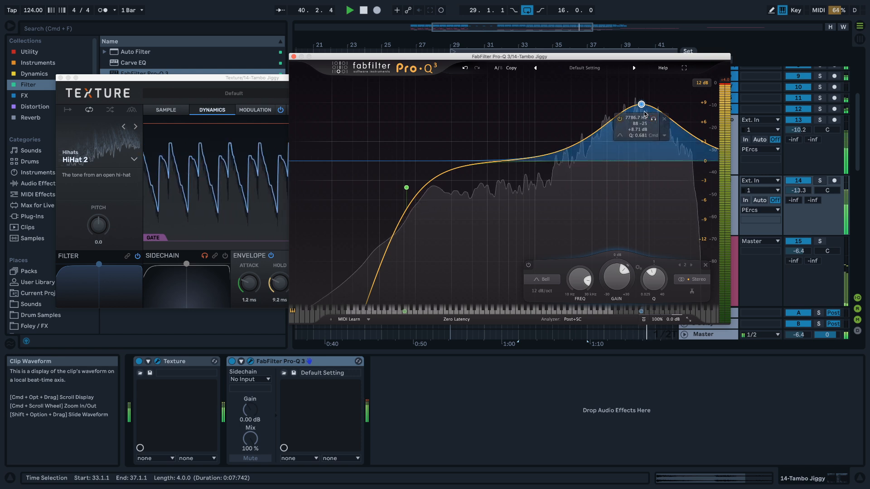
{"action": "left_click_drag", "start_coordinate": [642, 106], "coordinate": [667, 128]}
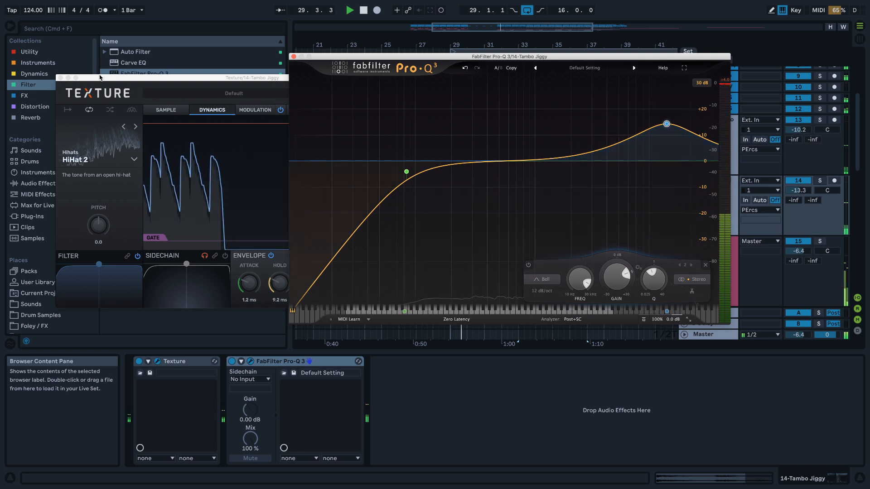
{"action": "left_click", "coordinate": [116, 81]}
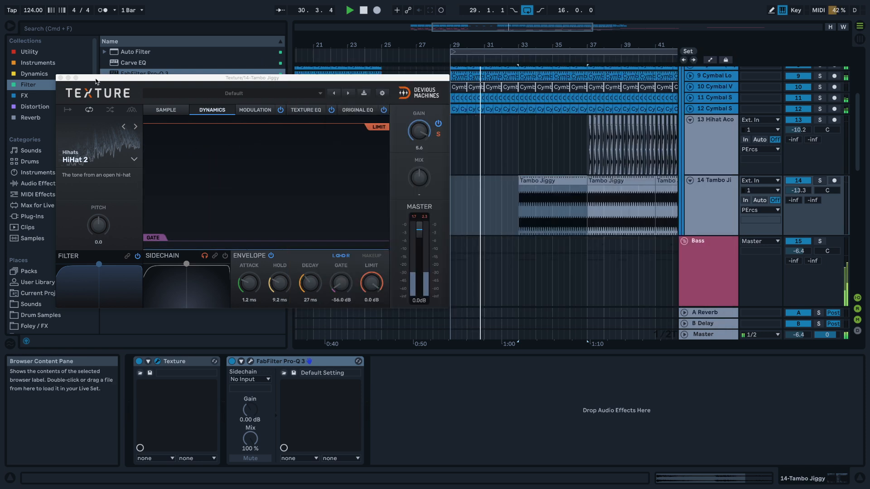
{"action": "left_click", "coordinate": [60, 78]}
- Set the bar 33 Tambo Jiggy clip's transient envelope to 41, duplicate it onward and delete the copy past bar 45
{"action": "left_click", "coordinate": [537, 181]}
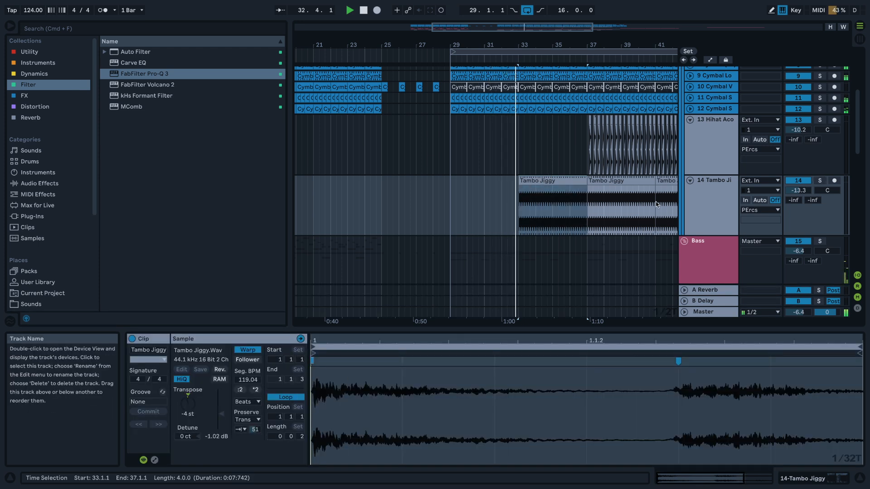
{"action": "left_click", "coordinate": [544, 195]}
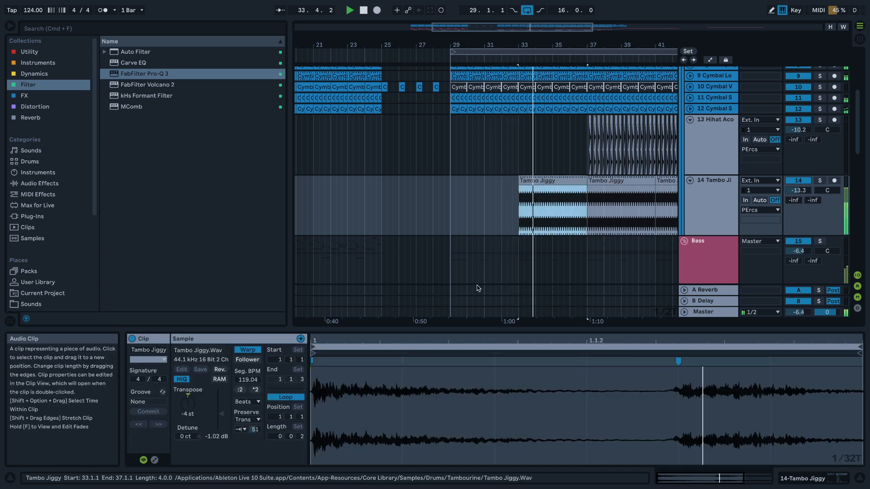
{"action": "left_click_drag", "start_coordinate": [255, 430], "coordinate": [255, 429]}
{"action": "left_click", "coordinate": [559, 191]}
{"action": "key", "text": "super+d"}
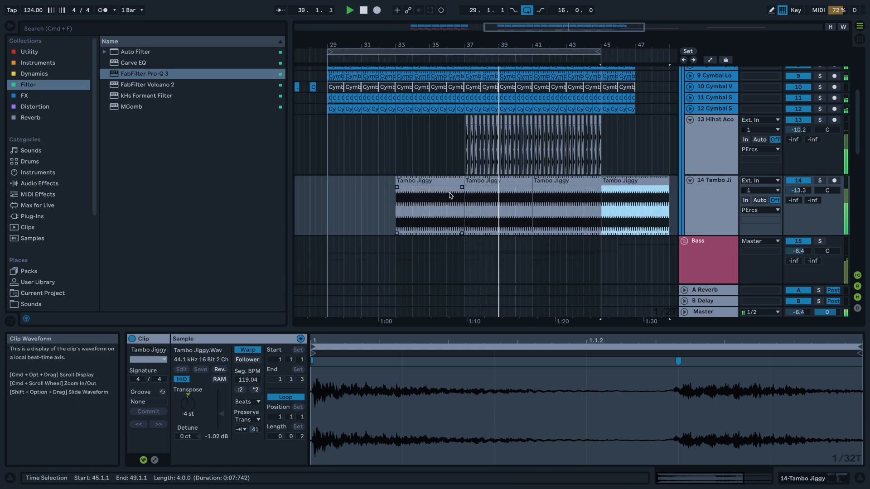
{"action": "key", "text": "Delete"}
- Set the bar 33 Tambo Jiggy clip's transient envelope to 0 and its gain to -8.09 dB
{"action": "left_click", "coordinate": [436, 182]}
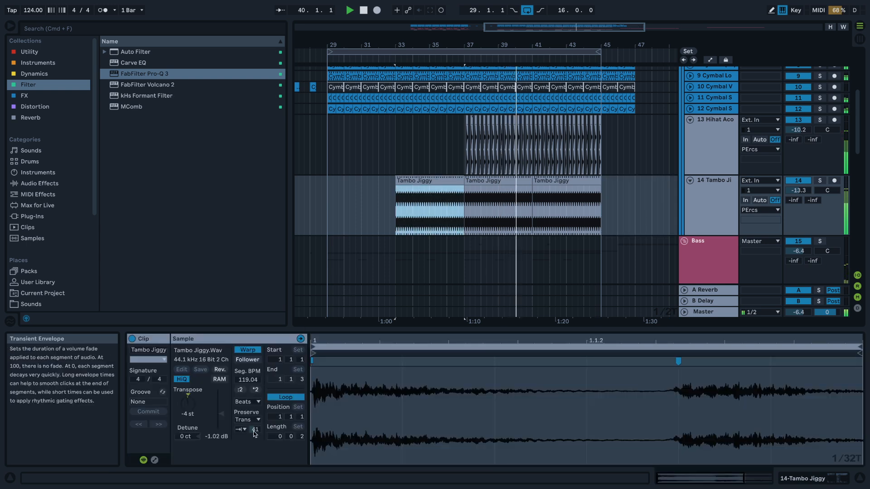
{"action": "left_click_drag", "start_coordinate": [254, 432], "coordinate": [254, 453]}
{"action": "key", "text": "space"}
{"action": "key", "text": "space"}
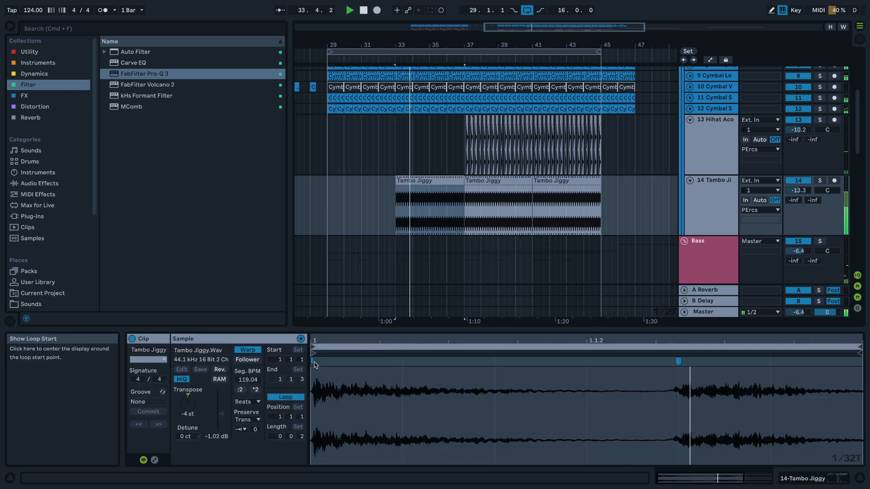
{"action": "left_click_drag", "start_coordinate": [221, 414], "coordinate": [221, 429]}
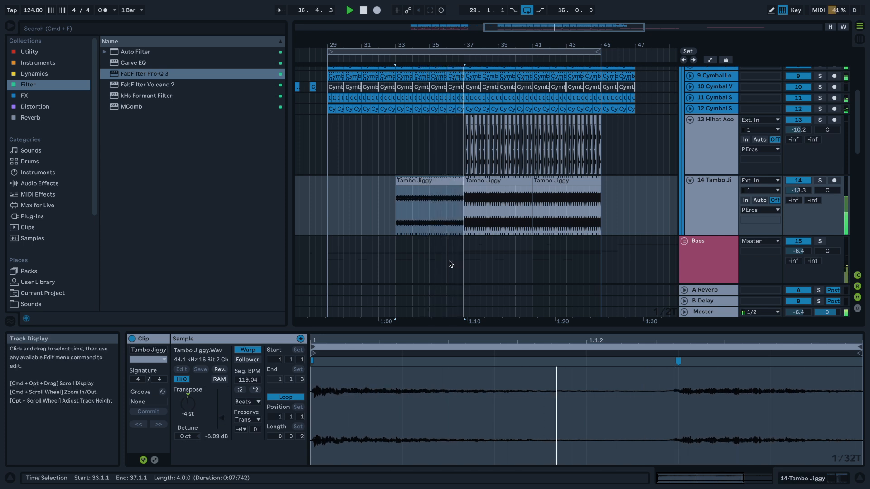
- Solo 24 Serum and insert a Utility before its Auto Filter with the gain lowered to -20.2 dB
{"action": "scroll", "coordinate": [450, 264], "scroll_direction": "down", "scroll_amount": 10}
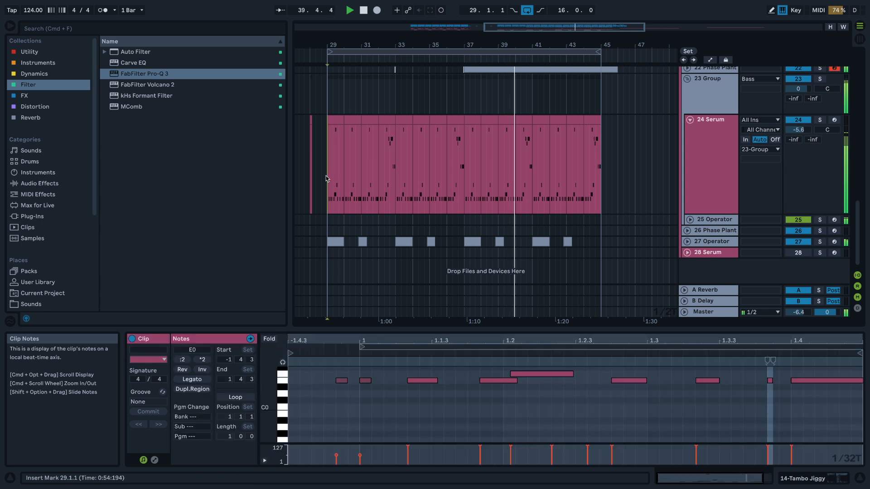
{"action": "left_click", "coordinate": [793, 140]}
{"action": "key", "text": "space"}
{"action": "key", "text": "space"}
{"action": "left_click", "coordinate": [820, 121]}
{"action": "double_click", "coordinate": [710, 143]}
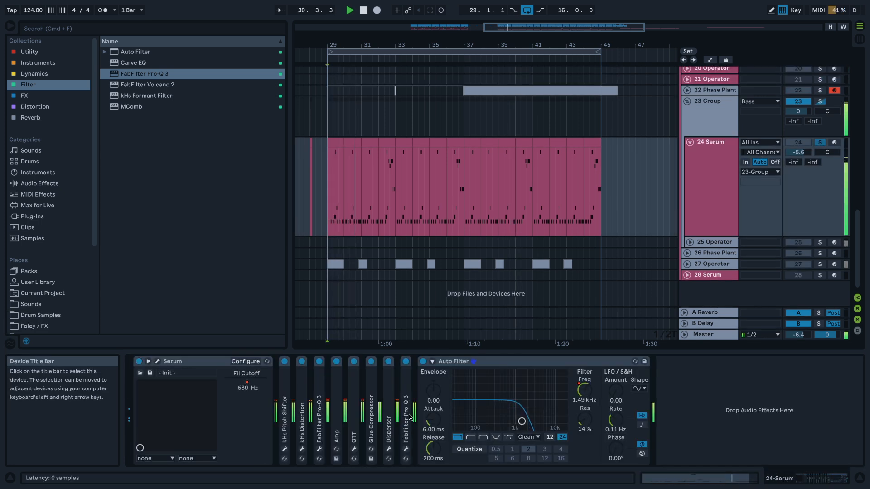
{"action": "left_click", "coordinate": [28, 53]}
{"action": "left_click_drag", "start_coordinate": [130, 89], "coordinate": [495, 414]}
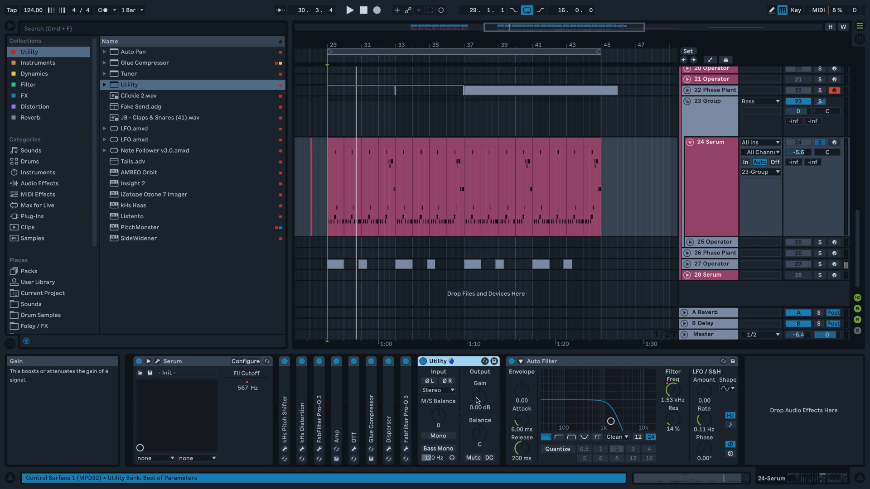
{"action": "key", "text": "space"}
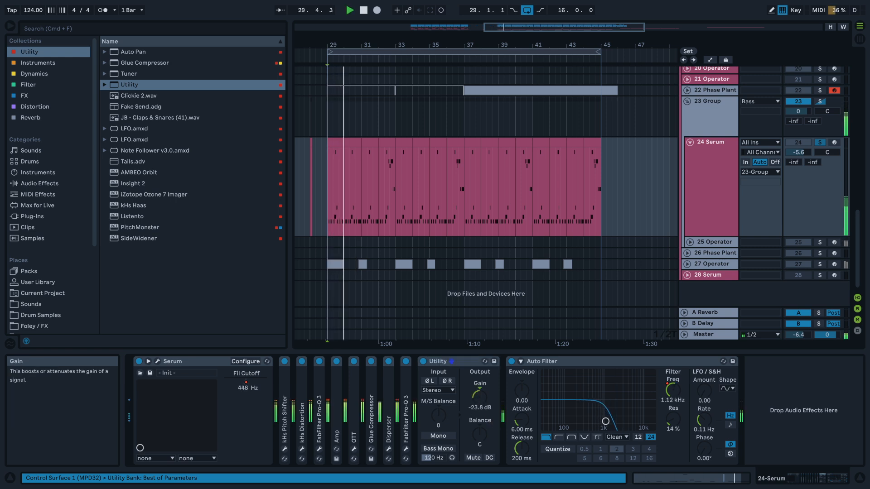
- Add a Glue Compressor after the Auto Filter on 24 Serum with soft clipping, 17.5 dB makeup and a 0.00 dB threshold
{"action": "left_click", "coordinate": [34, 74]}
{"action": "left_click", "coordinate": [144, 85]}
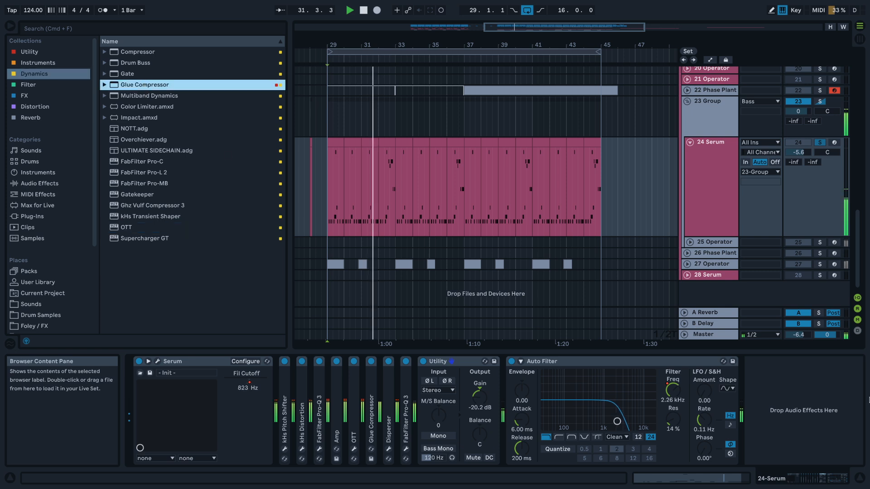
{"action": "left_click_drag", "start_coordinate": [868, 398], "coordinate": [834, 406]}
{"action": "left_click_drag", "start_coordinate": [798, 439], "coordinate": [797, 412]}
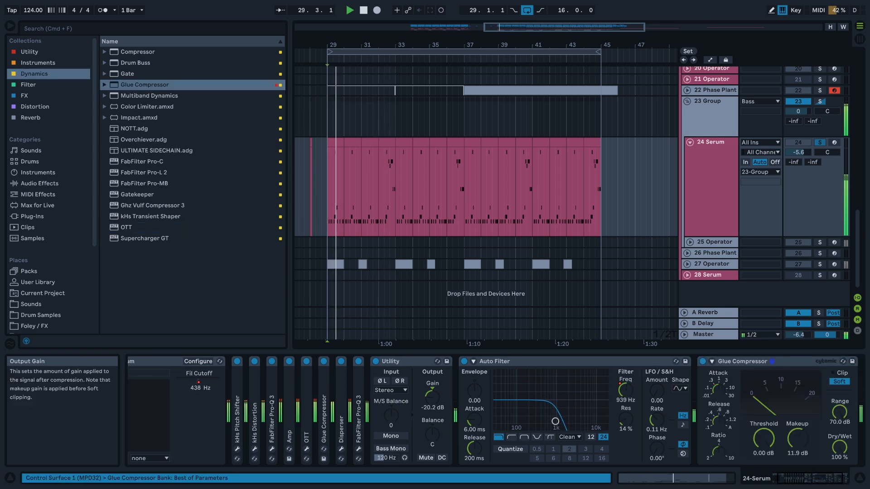
{"action": "left_click_drag", "start_coordinate": [764, 439], "coordinate": [764, 461]}
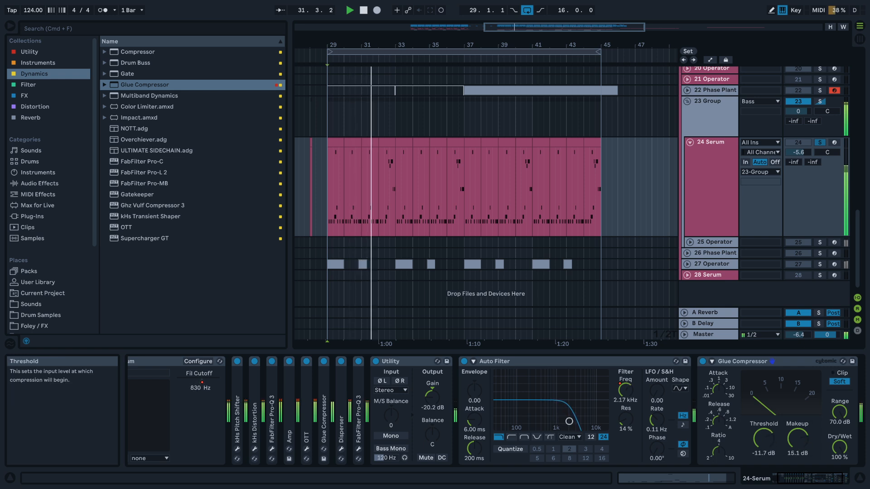
{"action": "left_click_drag", "start_coordinate": [797, 439], "coordinate": [798, 430]}
{"action": "double_click", "coordinate": [771, 438]}
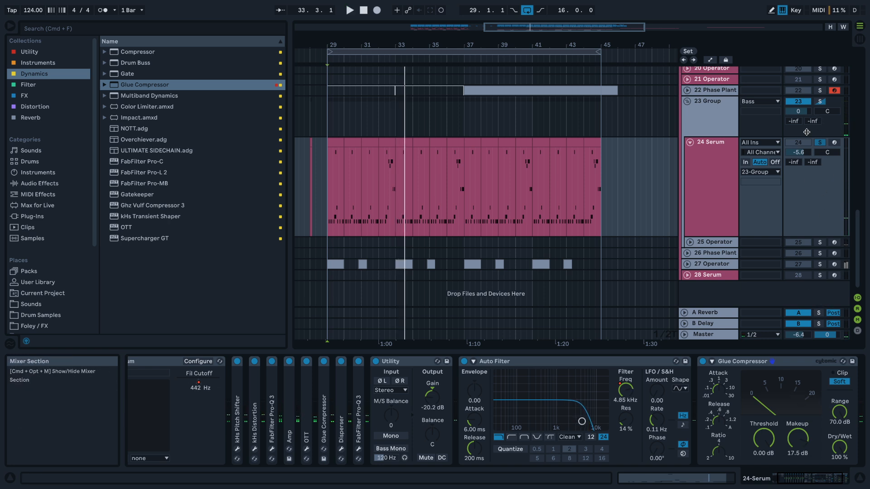
- Unsolo 24 Serum and balance it during playback with Glue Compressor makeup at 16.2 dB and track volume at -1.1 dB
{"action": "key", "text": "space"}
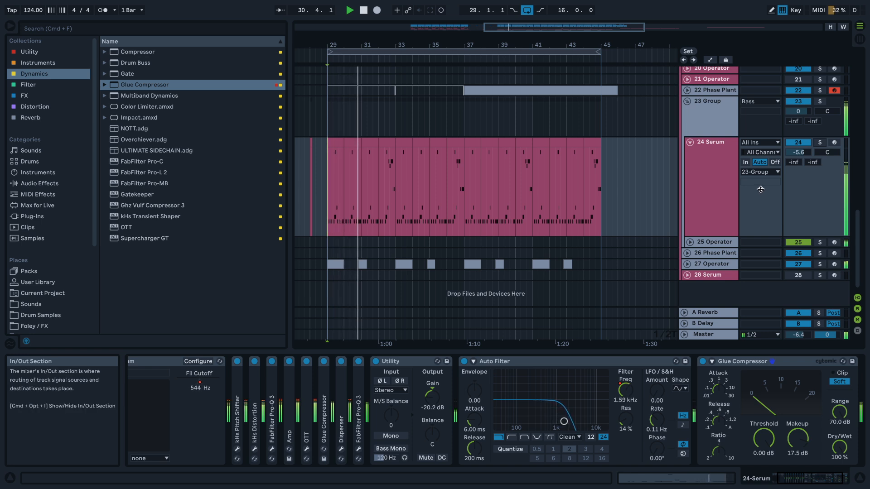
{"action": "left_click_drag", "start_coordinate": [798, 153], "coordinate": [799, 143]}
{"action": "left_click_drag", "start_coordinate": [798, 438], "coordinate": [798, 445]}
{"action": "left_click_drag", "start_coordinate": [809, 150], "coordinate": [809, 145]}
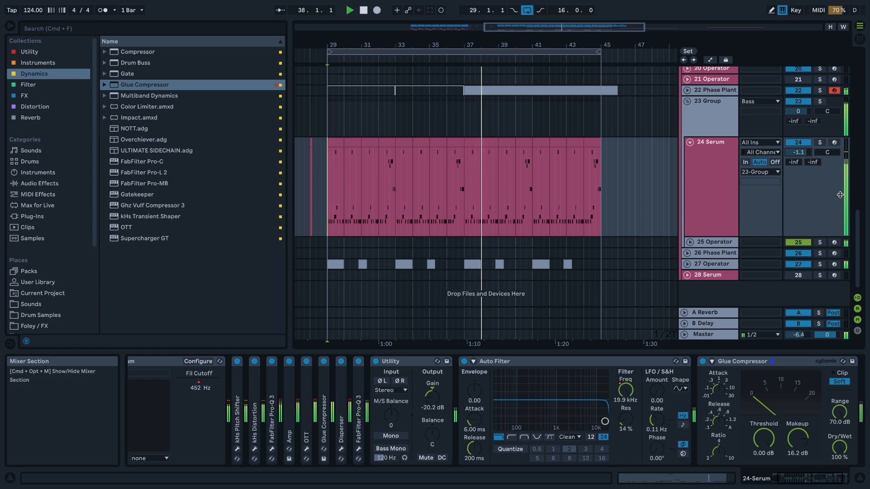
- Solo 24 Serum, fold its Auto Filter and Utility, and add an MWaveShaper after the Glue Compressor
{"action": "left_click", "coordinate": [821, 143]}
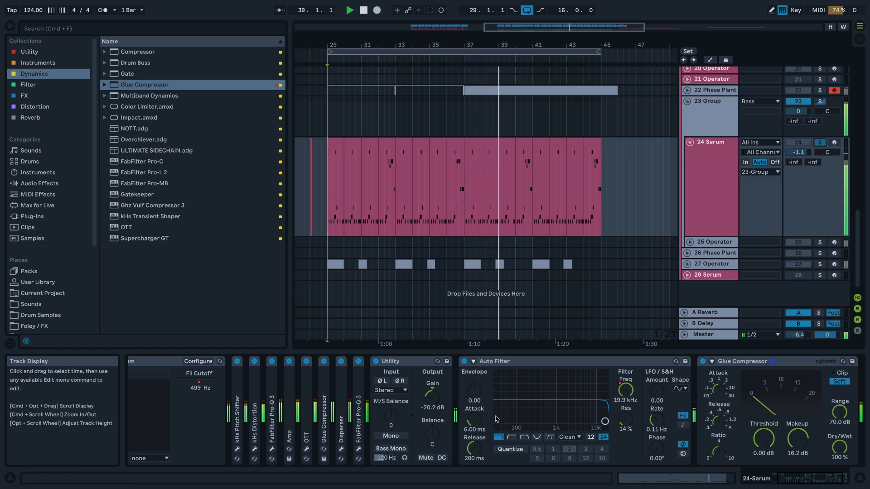
{"action": "left_click", "coordinate": [497, 363]}
{"action": "double_click", "coordinate": [497, 363]}
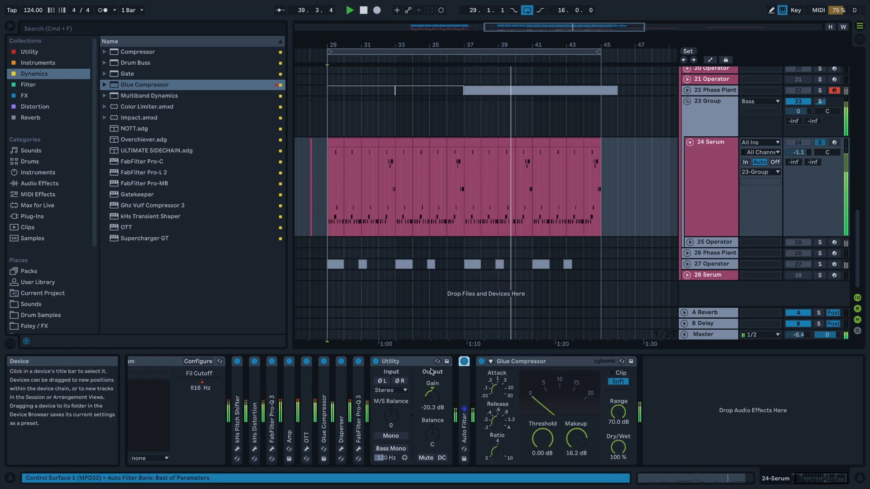
{"action": "double_click", "coordinate": [405, 363]}
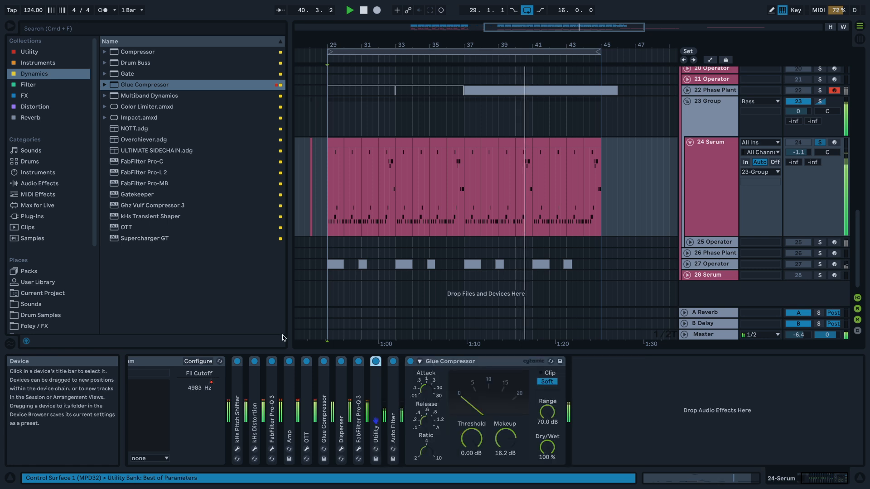
{"action": "key", "text": "space"}
{"action": "left_click", "coordinate": [27, 118]}
{"action": "left_click", "coordinate": [34, 107]}
{"action": "double_click", "coordinate": [143, 209]}
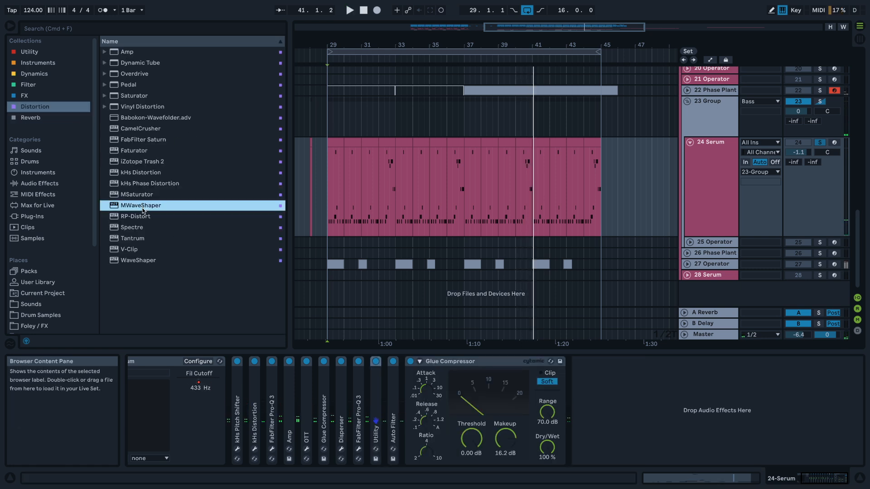
- Bend the MWaveShaper transfer curve into a low, nearly flat plateau with a steep rise at the loud end
{"action": "left_click_drag", "start_coordinate": [175, 188], "coordinate": [119, 222]}
{"action": "left_click_drag", "start_coordinate": [259, 228], "coordinate": [258, 213]}
{"action": "left_click_drag", "start_coordinate": [118, 222], "coordinate": [115, 218]}
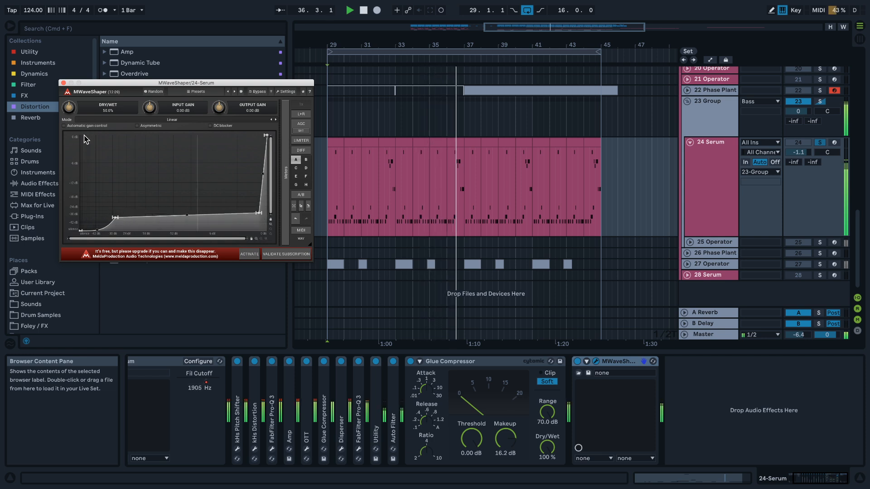
- Unsolo 24 Serum and set MWaveShaper's output gain to +11.90 dB and dry/wet to 42%
{"action": "left_click", "coordinate": [820, 144]}
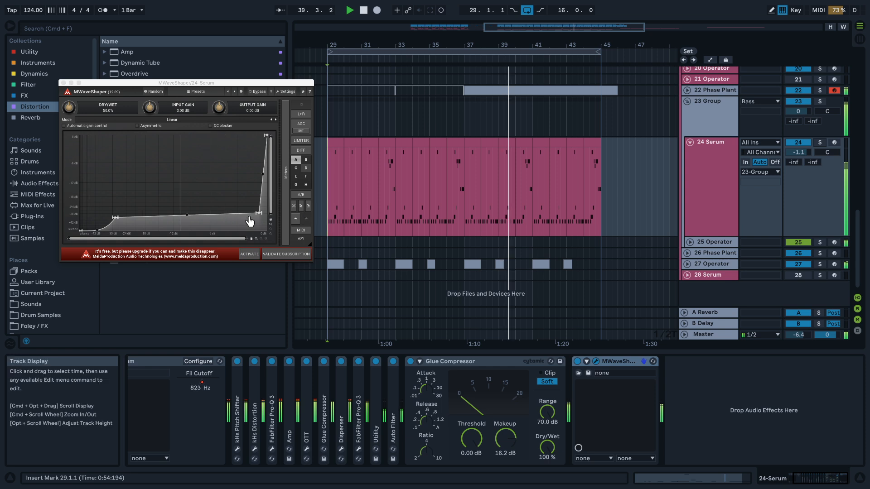
{"action": "left_click_drag", "start_coordinate": [221, 108], "coordinate": [222, 88]}
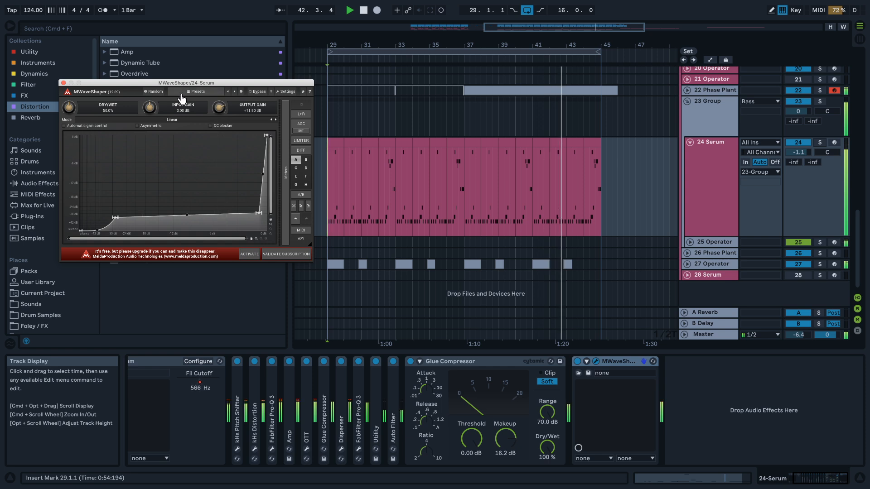
{"action": "left_click_drag", "start_coordinate": [68, 113], "coordinate": [68, 121]}
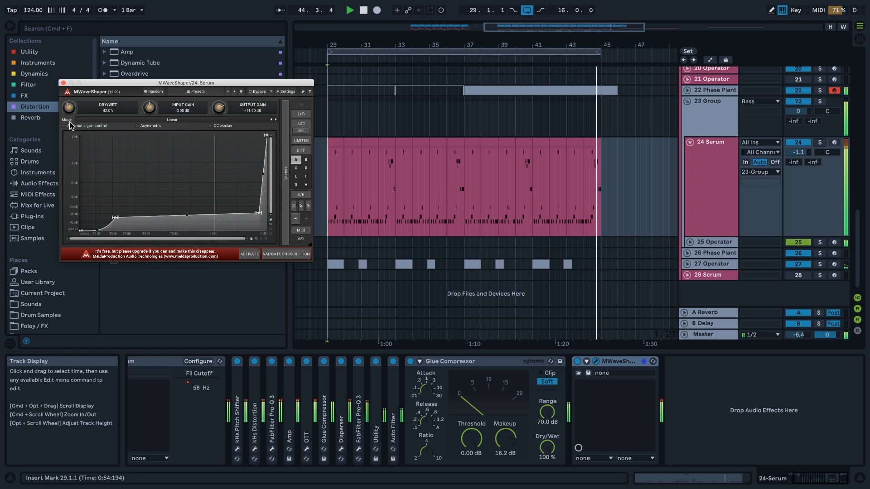
- Place MWaveShaper before the Glue Compressor, lower its output gain, and set the compressor's makeup to 18.4 dB
{"action": "left_click", "coordinate": [616, 362]}
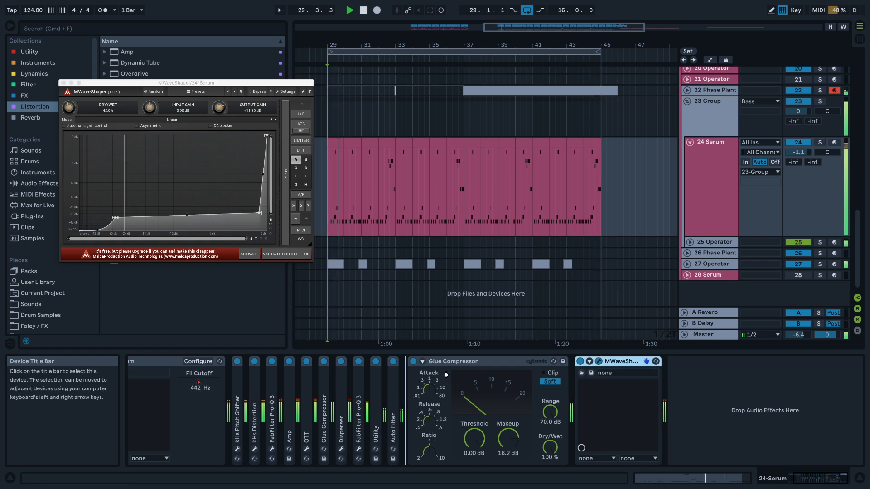
{"action": "key", "text": "Left"}
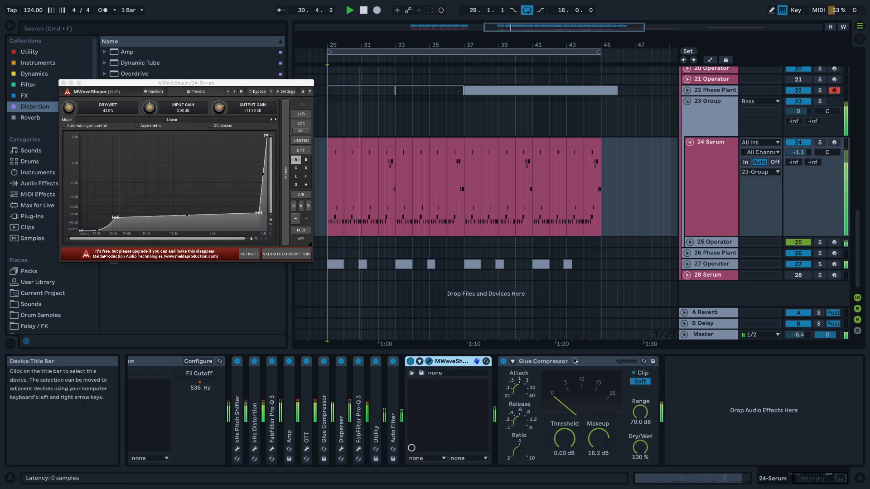
{"action": "left_click_drag", "start_coordinate": [599, 438], "coordinate": [593, 442]}
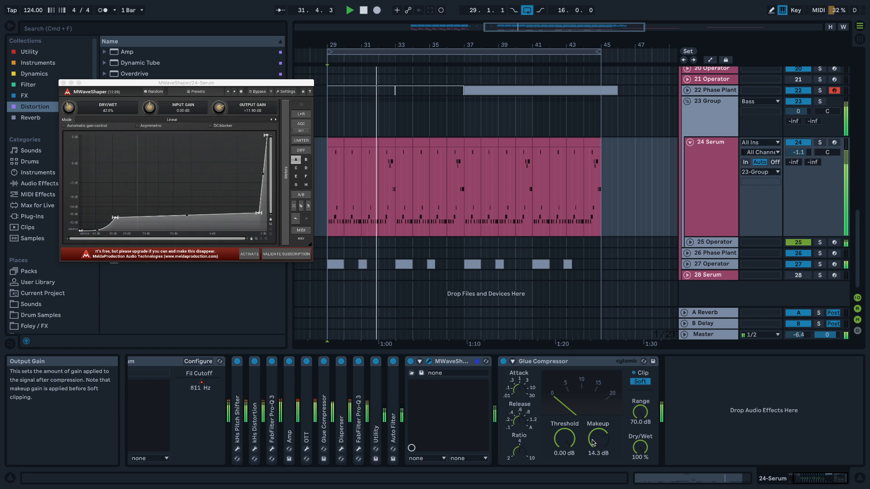
{"action": "left_click_drag", "start_coordinate": [219, 108], "coordinate": [220, 116]}
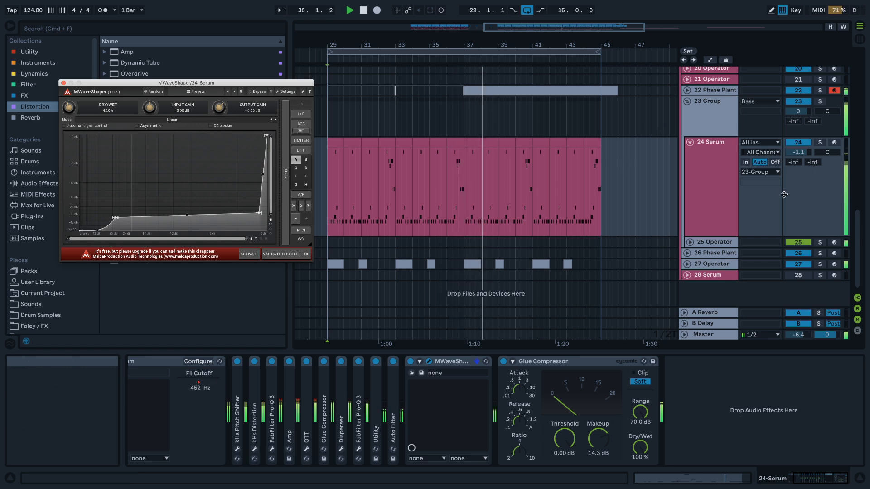
{"action": "left_click_drag", "start_coordinate": [598, 439], "coordinate": [598, 422]}
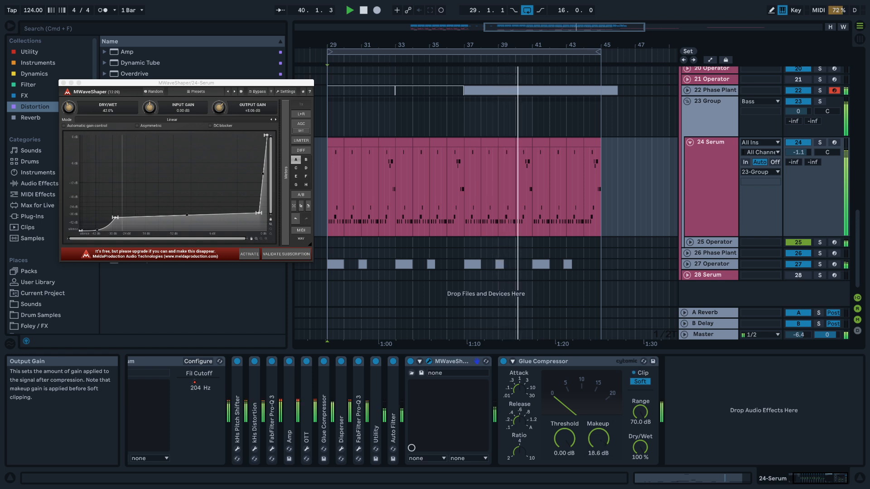
- Lower the 23 Group Glue Compressor makeup to 10.2 dB, checking it soloed and in the mix, and close the MWaveShaper window
{"action": "left_click", "coordinate": [821, 101]}
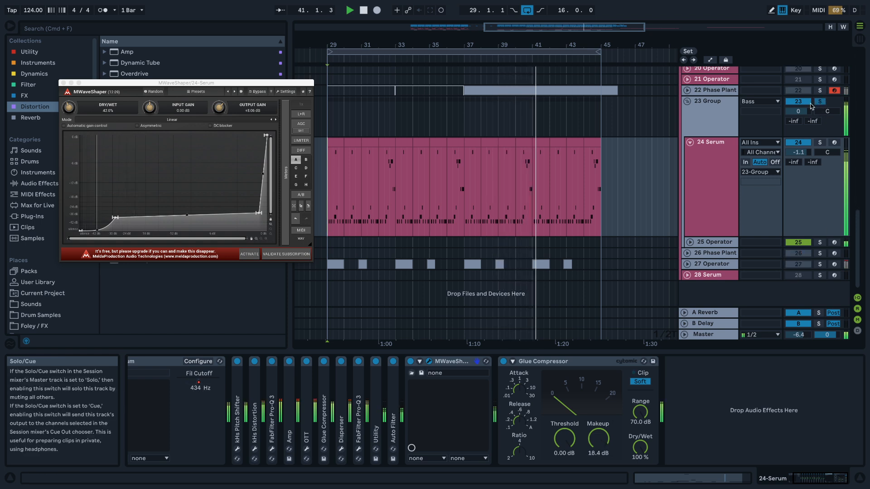
{"action": "left_click", "coordinate": [719, 120]}
{"action": "left_click_drag", "start_coordinate": [234, 439], "coordinate": [233, 455]}
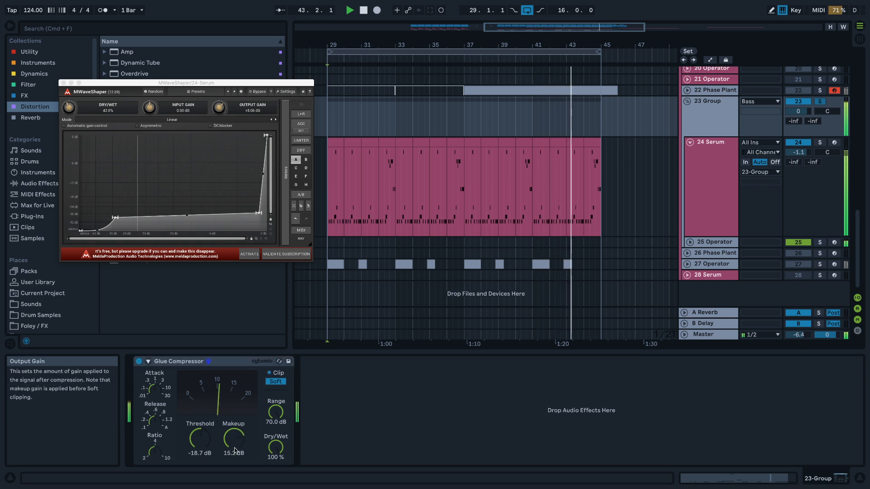
{"action": "left_click", "coordinate": [820, 102]}
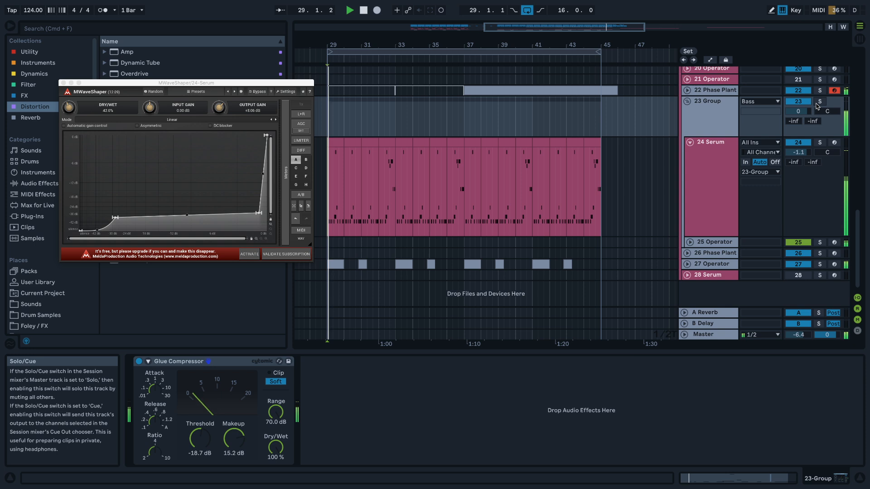
{"action": "left_click_drag", "start_coordinate": [234, 439], "coordinate": [234, 440]}
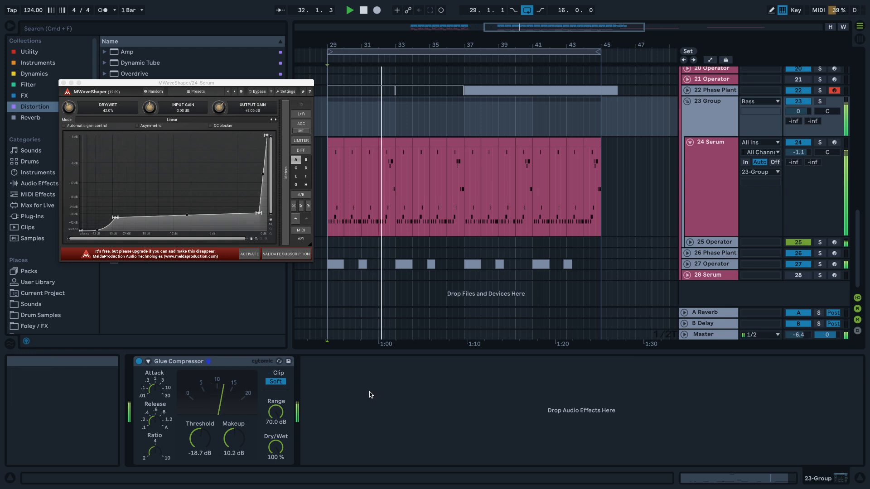
{"action": "left_click", "coordinate": [62, 73]}
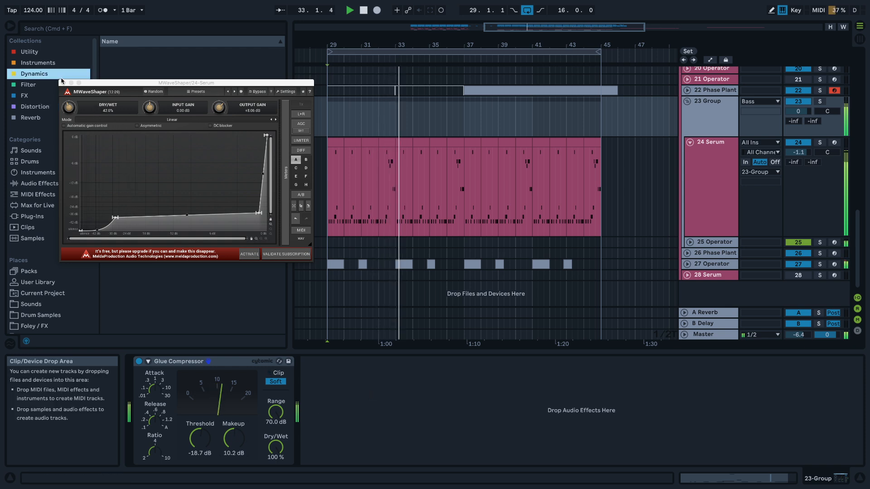
{"action": "left_click", "coordinate": [64, 83]}
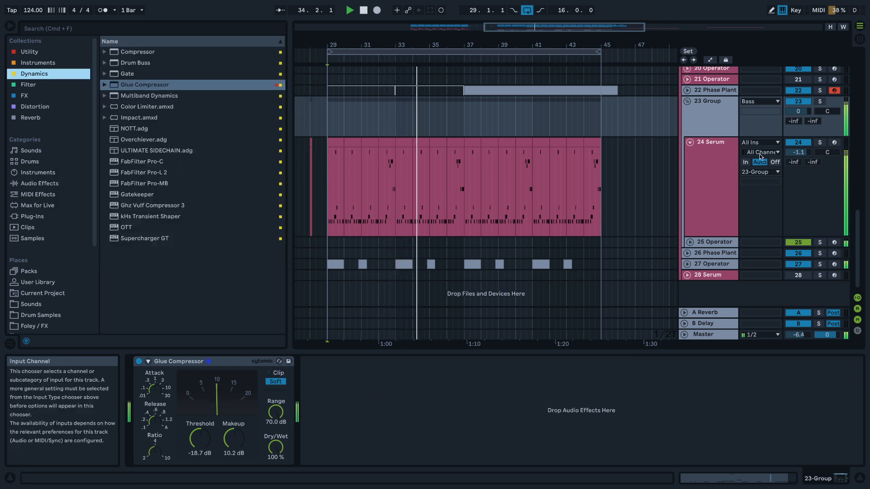
- Solo 23 Group and compare its layers by briefly muting 24 Serum and 25 Operator one at a time
{"action": "scroll", "coordinate": [717, 169], "scroll_direction": "up", "scroll_amount": 5}
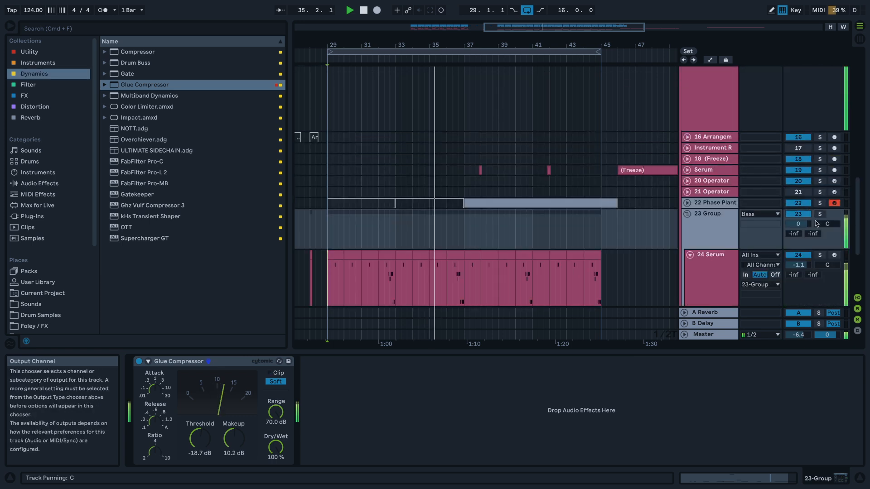
{"action": "scroll", "coordinate": [802, 224], "scroll_direction": "down", "scroll_amount": 2}
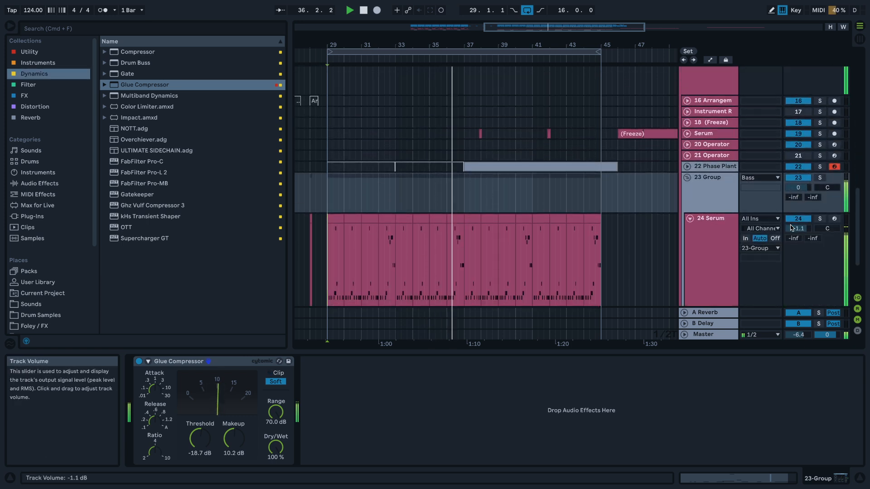
{"action": "scroll", "coordinate": [792, 228], "scroll_direction": "down", "scroll_amount": 3}
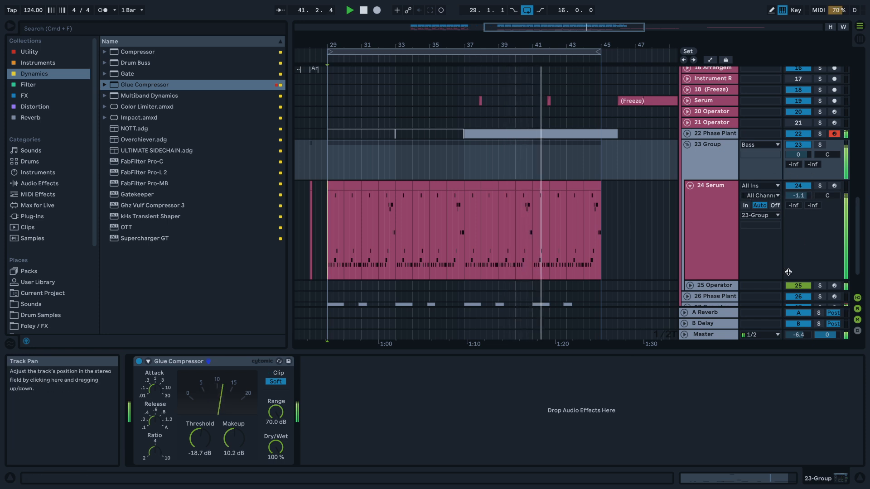
{"action": "scroll", "coordinate": [799, 166], "scroll_direction": "down", "scroll_amount": 2}
{"action": "left_click", "coordinate": [820, 123]}
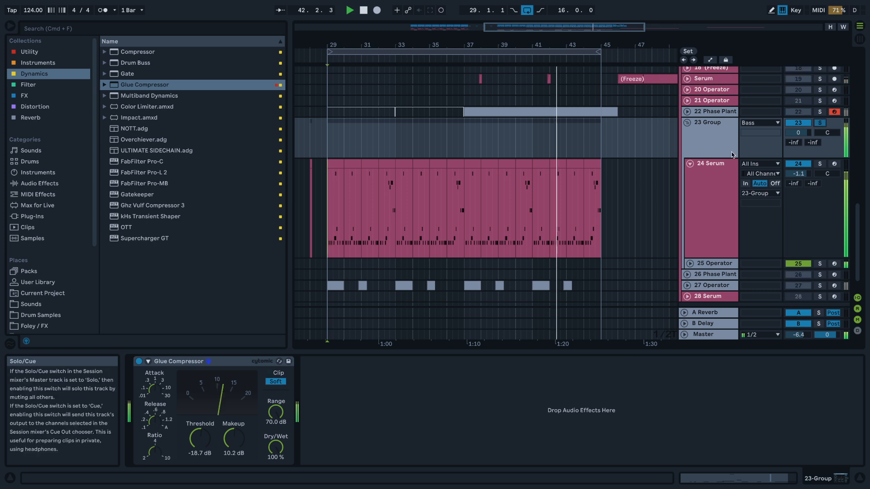
{"action": "left_click", "coordinate": [799, 163]}
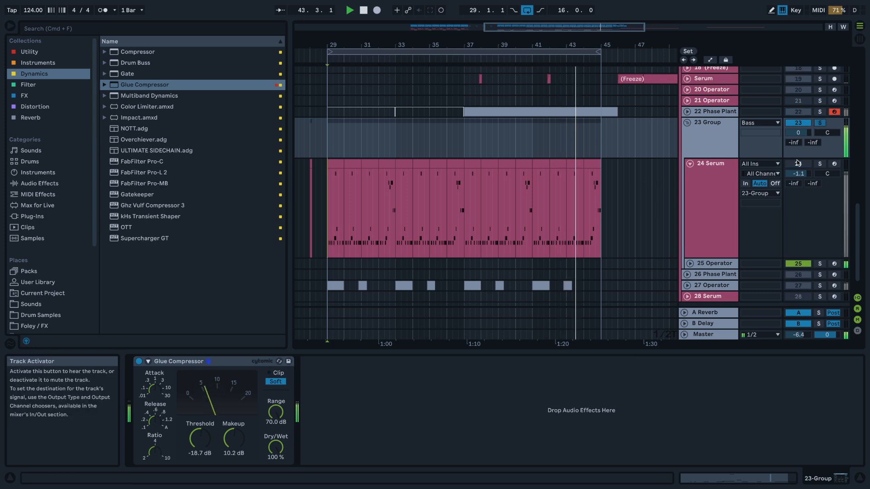
{"action": "left_click", "coordinate": [798, 164]}
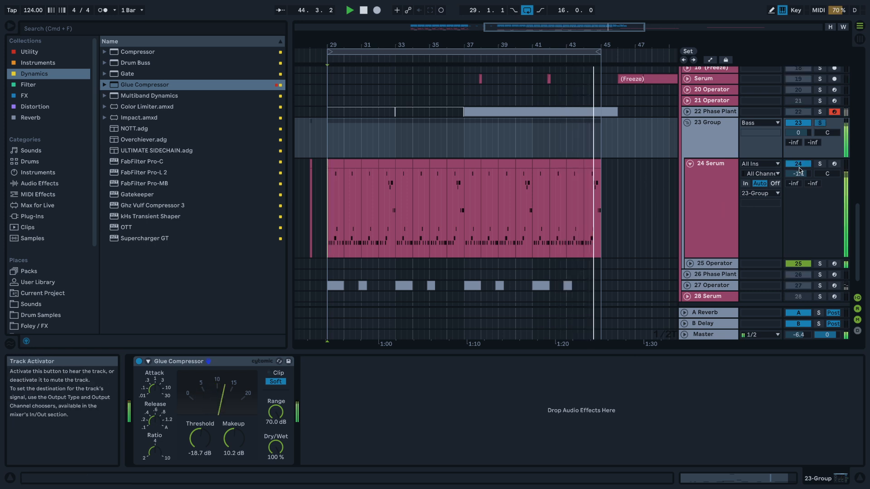
{"action": "left_click", "coordinate": [690, 263]}
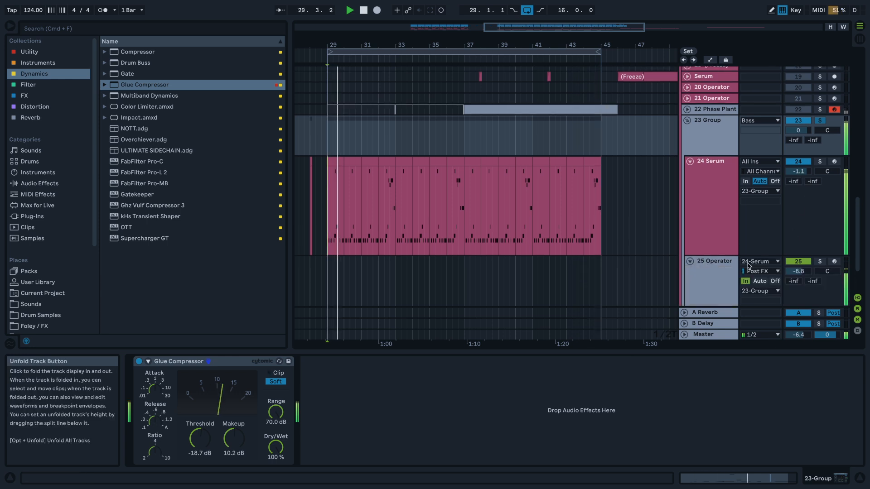
{"action": "left_click", "coordinate": [797, 262]}
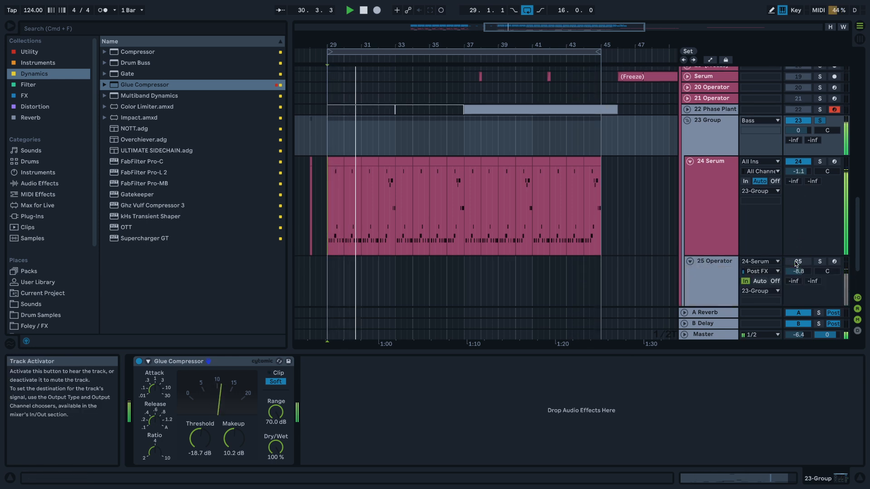
{"action": "left_click", "coordinate": [797, 263]}
- Rebalance the bass with 24 Serum volume at 0.8 dB, the group Glue Compressor makeup at 9.05 dB, and 23 Group volume at -0.2 dB
{"action": "mouse_move", "coordinate": [799, 172]}
{"action": "left_mouse_down"}
{"action": "mouse_move", "coordinate": [798, 189]}
{"action": "mouse_move", "coordinate": [804, 165]}
{"action": "left_mouse_up"}
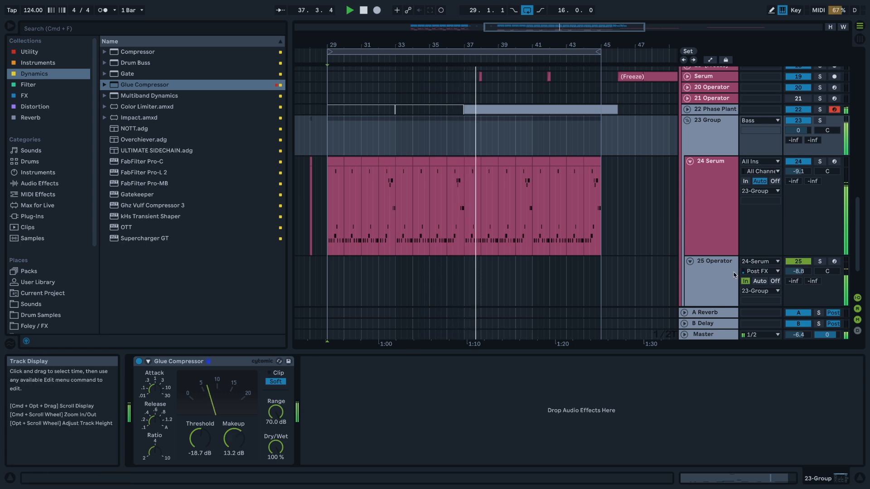
{"action": "left_click_drag", "start_coordinate": [799, 171], "coordinate": [798, 156]}
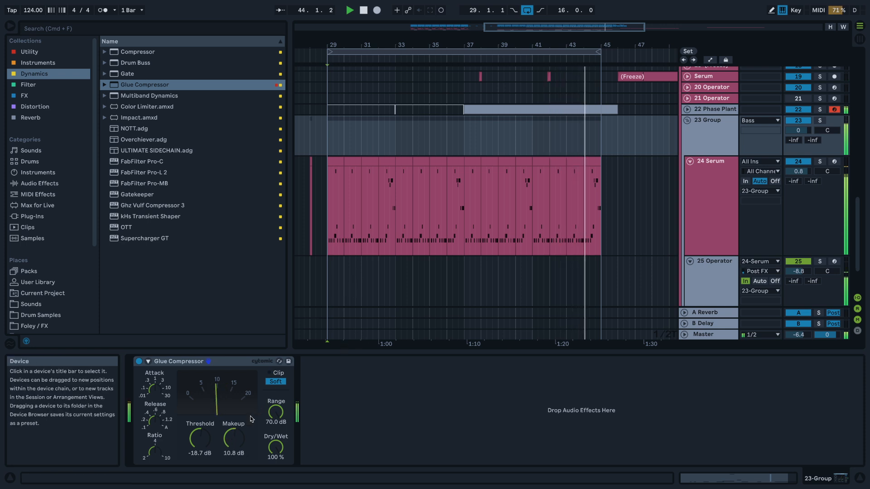
{"action": "left_click_drag", "start_coordinate": [234, 439], "coordinate": [233, 446]}
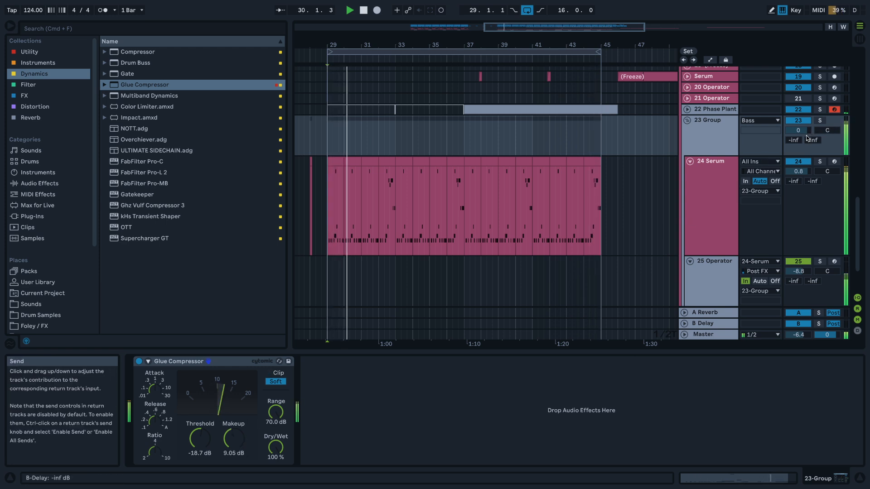
{"action": "left_click_drag", "start_coordinate": [799, 130], "coordinate": [798, 132]}
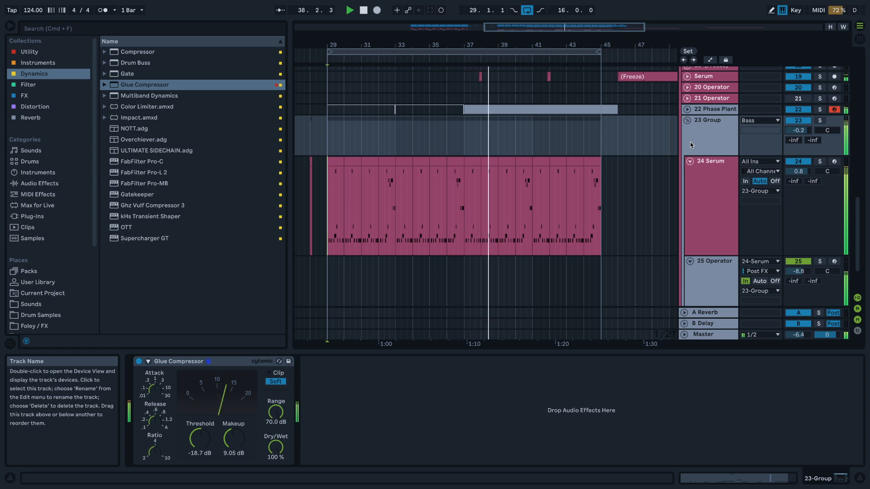
- Solo the 13 Hihat Aco track and show its device chain, with playback stopped around bar 37
{"action": "scroll", "coordinate": [554, 149], "scroll_direction": "up", "scroll_amount": 10}
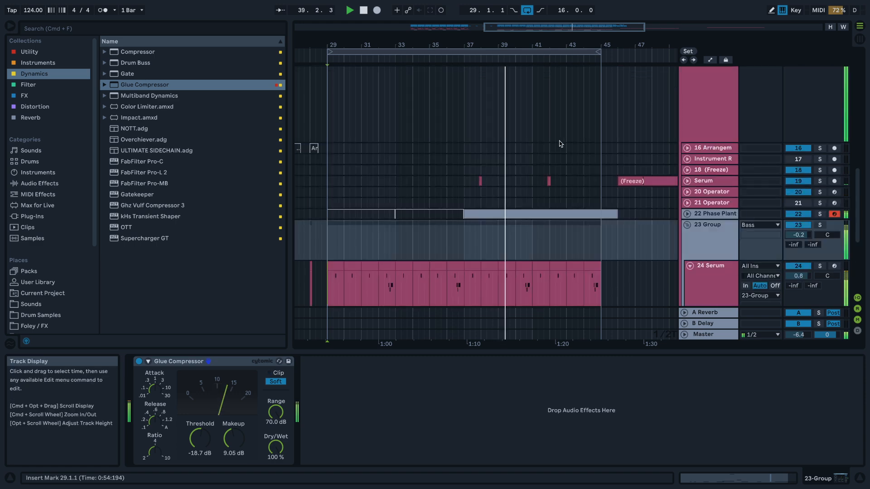
{"action": "scroll", "coordinate": [554, 149], "scroll_direction": "down", "scroll_amount": 5}
{"action": "scroll", "coordinate": [622, 140], "scroll_direction": "up", "scroll_amount": 6}
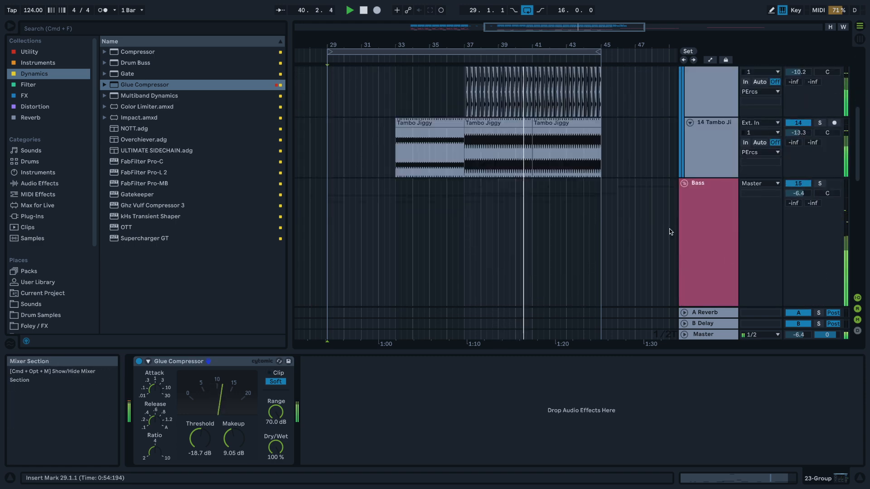
{"action": "scroll", "coordinate": [680, 198], "scroll_direction": "up", "scroll_amount": 5}
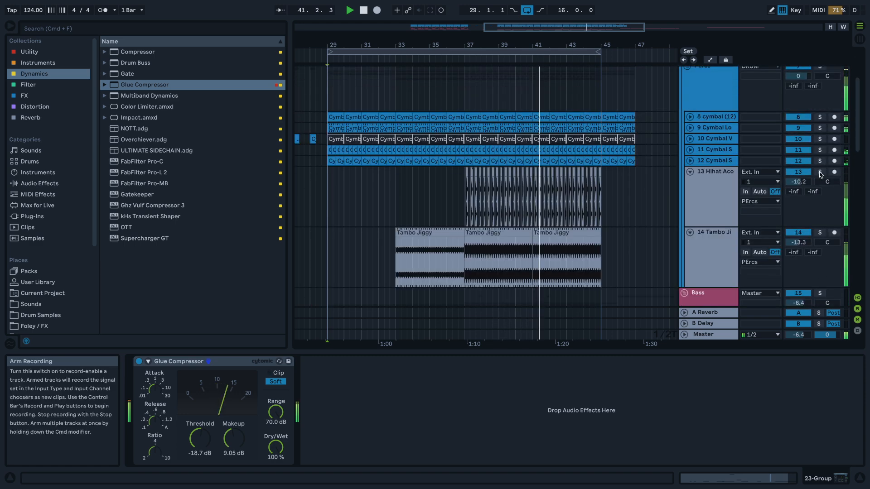
{"action": "left_click", "coordinate": [737, 196]}
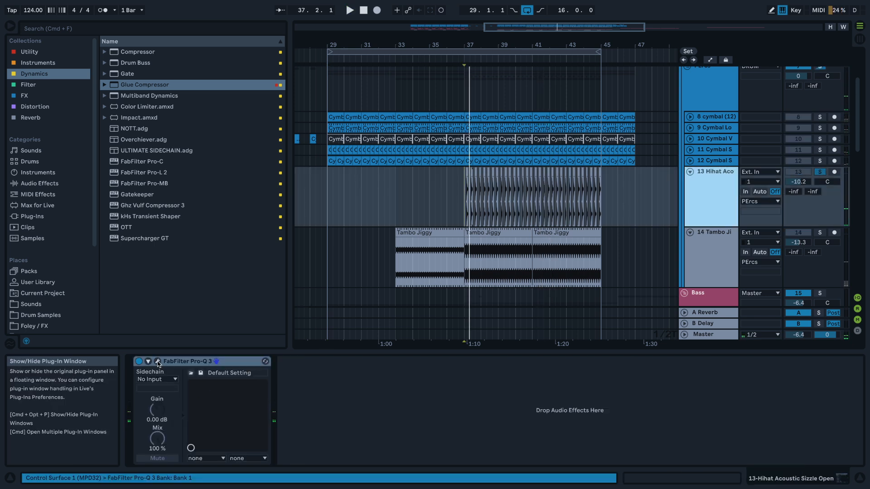
- Add a high-shelf cut of about -4.25 dB at 12.25 kHz with Q 1.858 in the hi-hat's Pro-Q 3, unsolo the track, and close the window
{"action": "left_click", "coordinate": [539, 189]}
{"action": "scroll", "coordinate": [540, 203], "scroll_direction": "up", "scroll_amount": 10}
{"action": "key", "text": "space"}
{"action": "left_click_drag", "start_coordinate": [537, 193], "coordinate": [534, 197]}
{"action": "scroll", "coordinate": [534, 200], "scroll_direction": "up", "scroll_amount": 5}
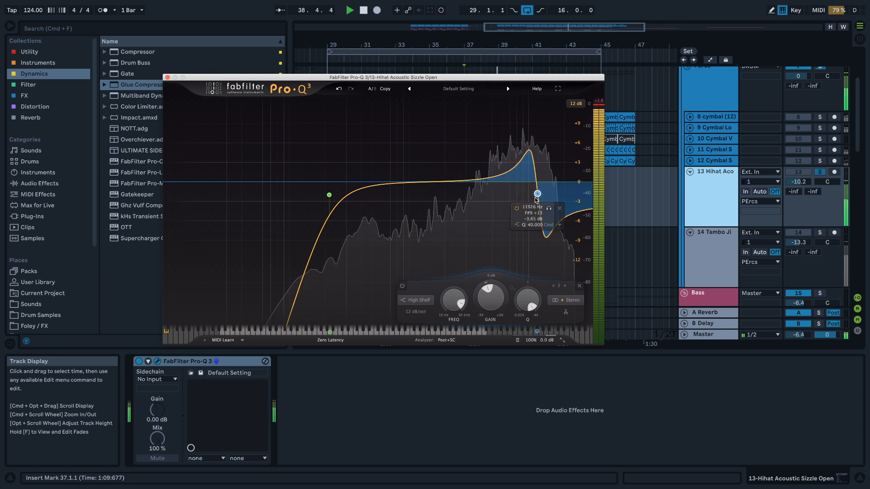
{"action": "left_click_drag", "start_coordinate": [535, 198], "coordinate": [536, 200]}
{"action": "scroll", "coordinate": [536, 200], "scroll_direction": "down", "scroll_amount": 8}
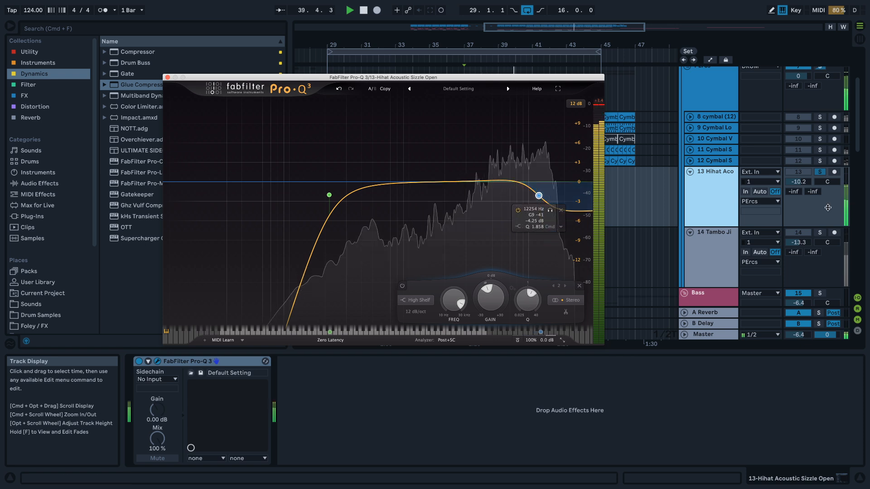
{"action": "left_click", "coordinate": [639, 202]}
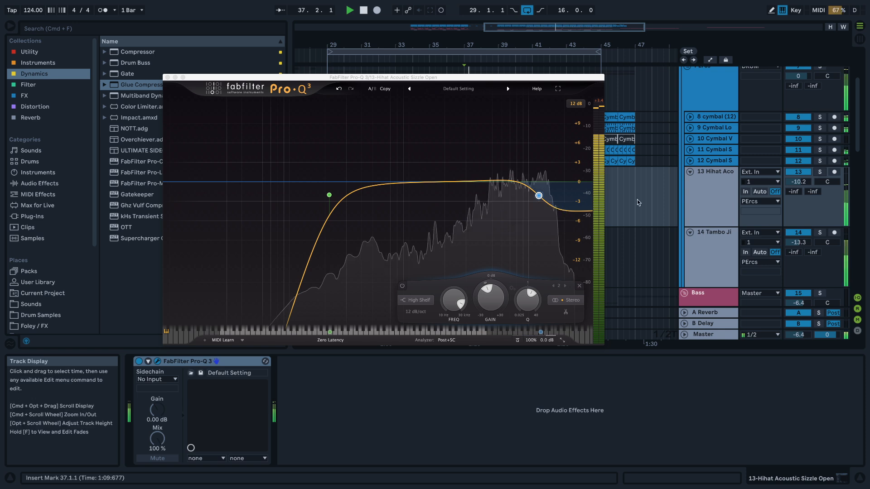
{"action": "left_click", "coordinate": [167, 79]}
- Add the stock Reverb effect after Pro-Q 3 on the 13 Hihat Aco track
{"action": "left_click", "coordinate": [32, 119]}
{"action": "left_click", "coordinate": [125, 52]}
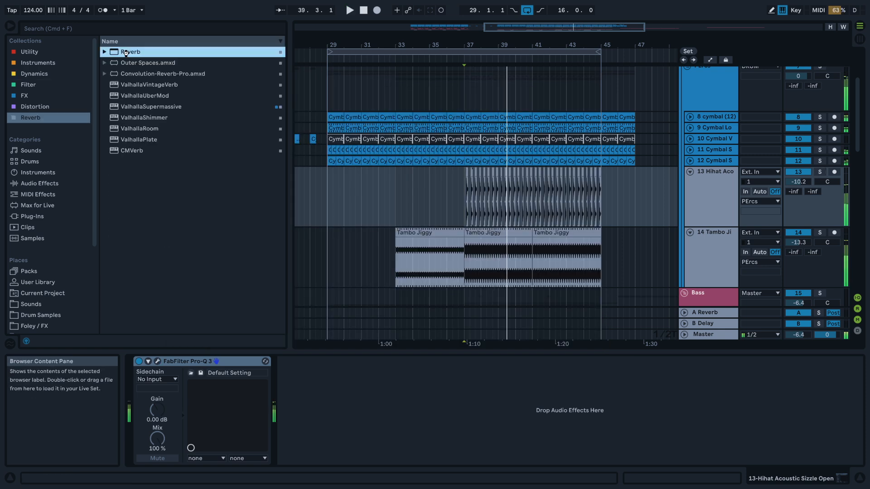
{"action": "left_click_drag", "start_coordinate": [299, 386], "coordinate": [300, 387]}
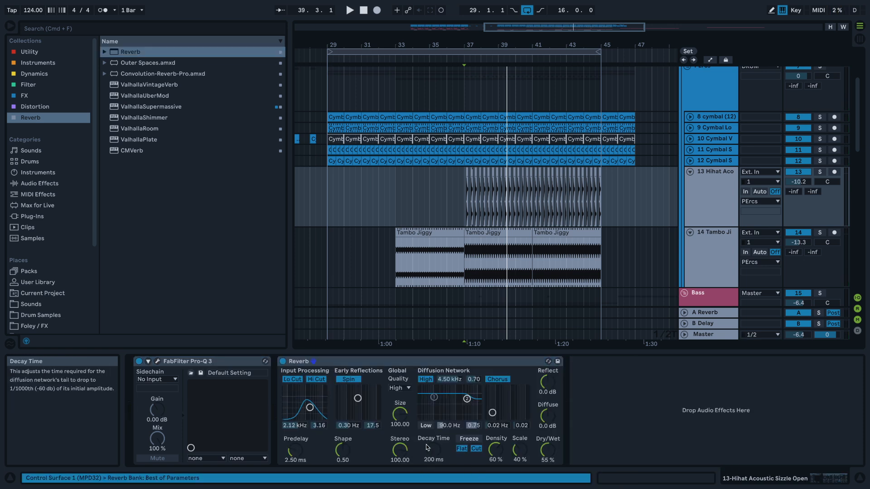
- With the hi-hat soloed in playback, set its Reverb to size 1.48, decay time 344 ms, and dry/wet 43%
{"action": "key", "text": "space"}
{"action": "left_click", "coordinate": [820, 171]}
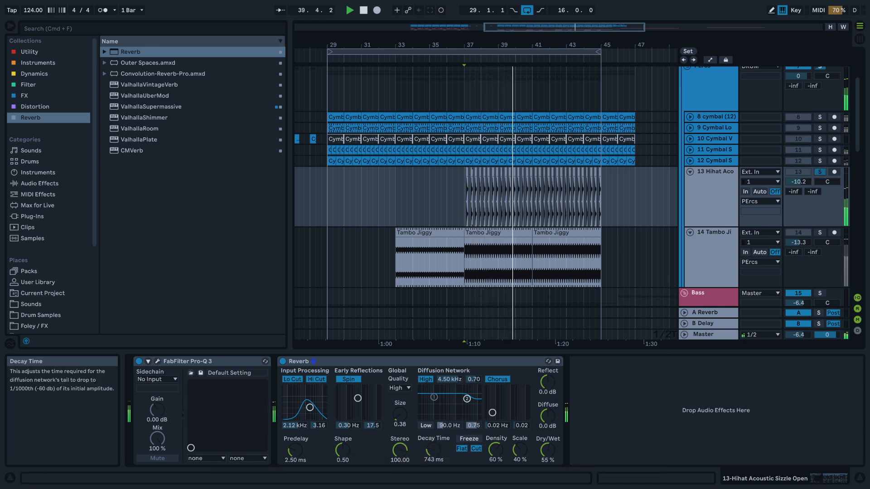
{"action": "left_click_drag", "start_coordinate": [400, 413], "coordinate": [399, 402]}
{"action": "left_click_drag", "start_coordinate": [433, 450], "coordinate": [432, 455]}
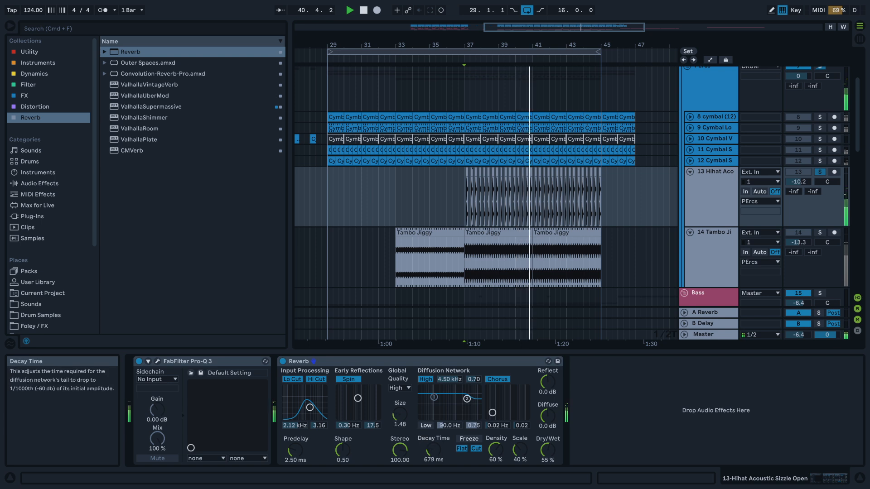
{"action": "left_click_drag", "start_coordinate": [549, 451], "coordinate": [552, 457]}
- Unsolo the hi-hat, play the full mix from bar 37, and set the 13 Hihat Aco volume to -6.5 dB
{"action": "key", "text": "space"}
{"action": "left_click", "coordinate": [819, 173]}
{"action": "key", "text": "space"}
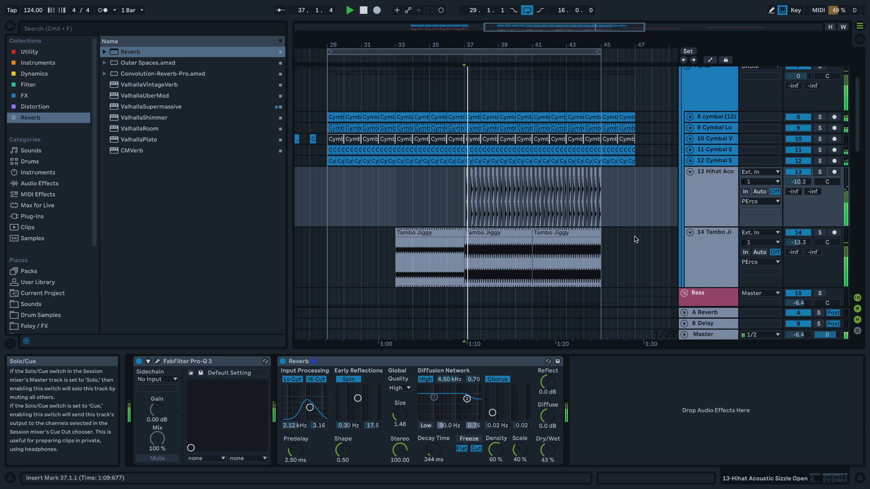
{"action": "left_click_drag", "start_coordinate": [798, 187], "coordinate": [798, 184]}
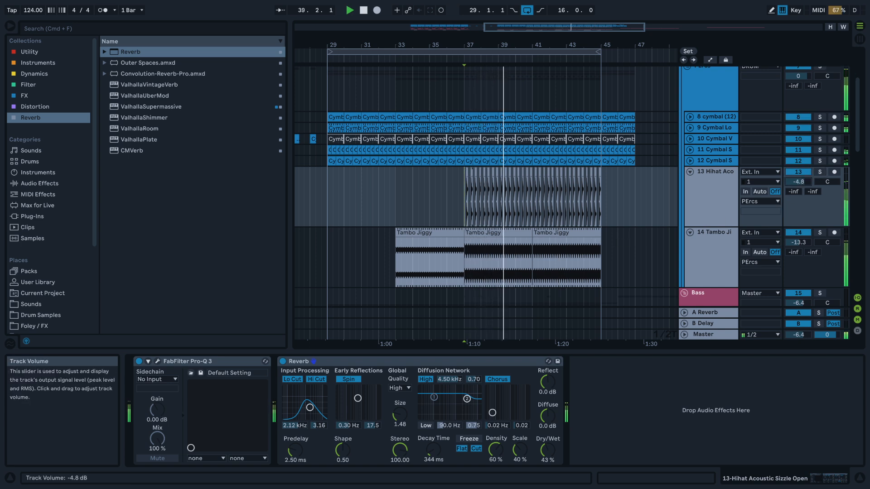
{"action": "left_click_drag", "start_coordinate": [798, 182], "coordinate": [797, 186]}
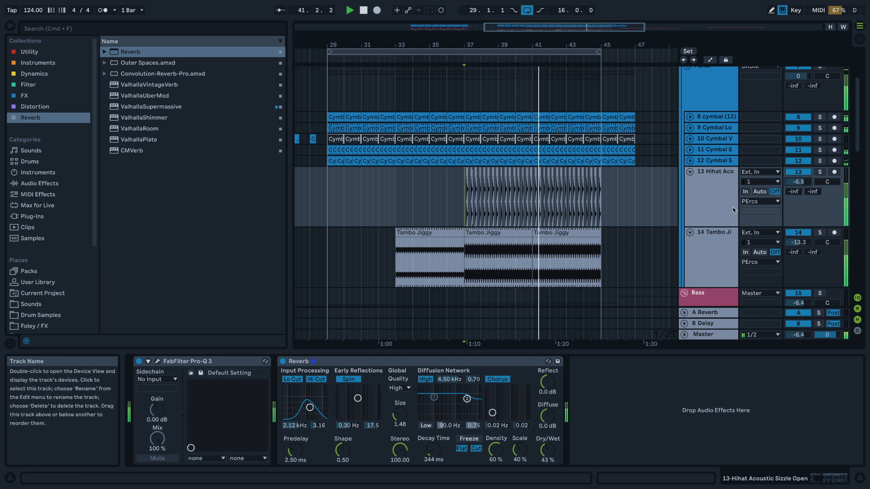
- Unfold the 22 Phase Plant track and set its volume to -16.8 dB
{"action": "scroll", "coordinate": [570, 242], "scroll_direction": "down", "scroll_amount": 3}
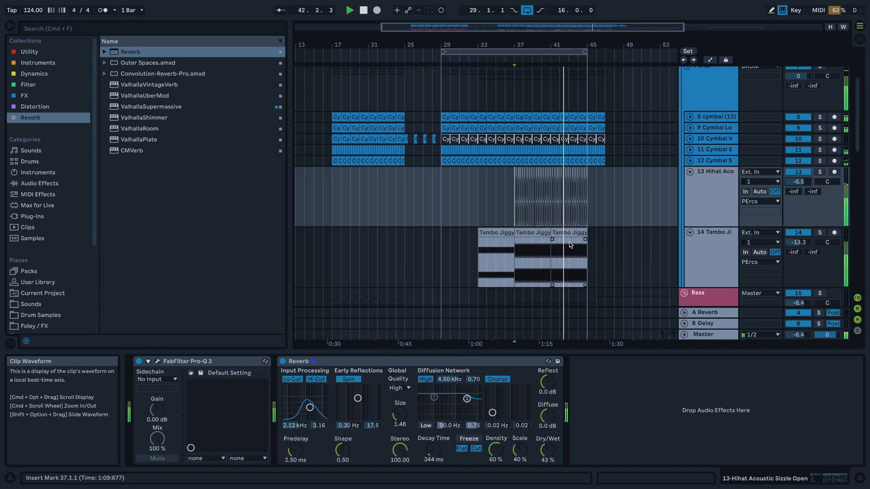
{"action": "scroll", "coordinate": [569, 242], "scroll_direction": "down", "scroll_amount": 2}
{"action": "scroll", "coordinate": [569, 242], "scroll_direction": "down", "scroll_amount": 5}
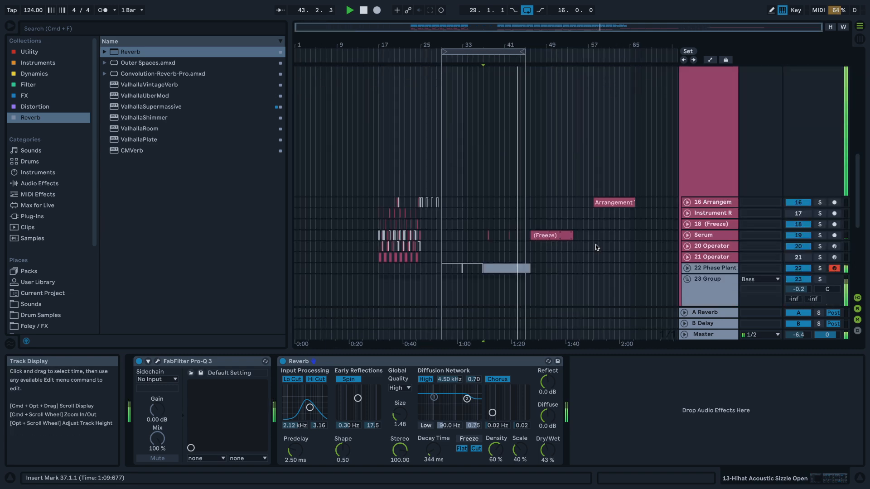
{"action": "scroll", "coordinate": [596, 247], "scroll_direction": "down", "scroll_amount": 8}
{"action": "scroll", "coordinate": [596, 243], "scroll_direction": "up", "scroll_amount": 4}
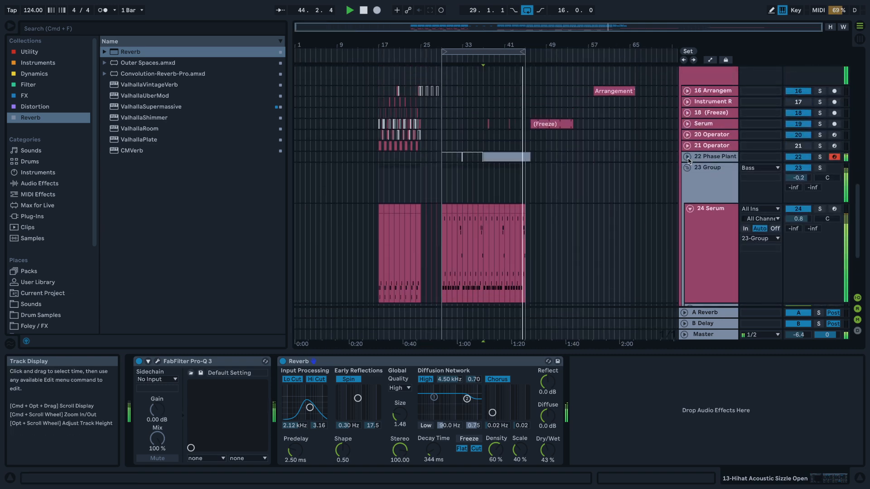
{"action": "left_click", "coordinate": [685, 156]}
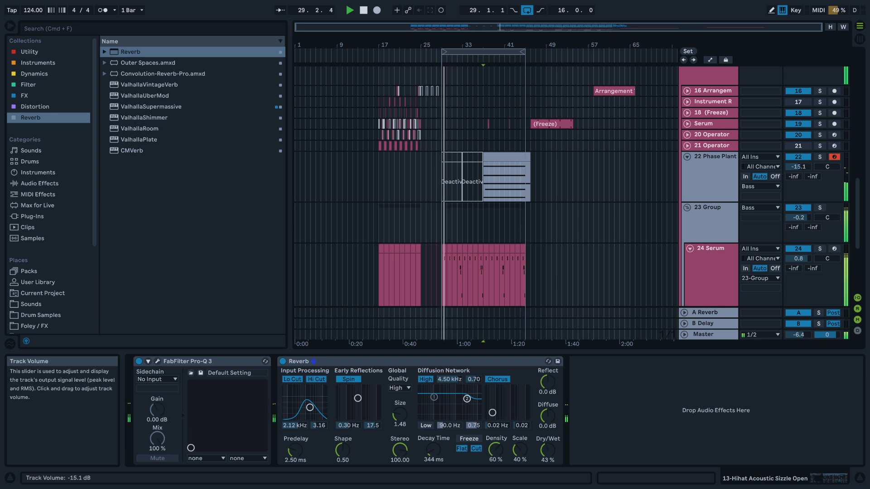
- Stop playback, lower the DRUM group volume to -13.3 dB, and place the insert marker on that group at bar 29
{"action": "scroll", "coordinate": [761, 190], "scroll_direction": "up", "scroll_amount": 10}
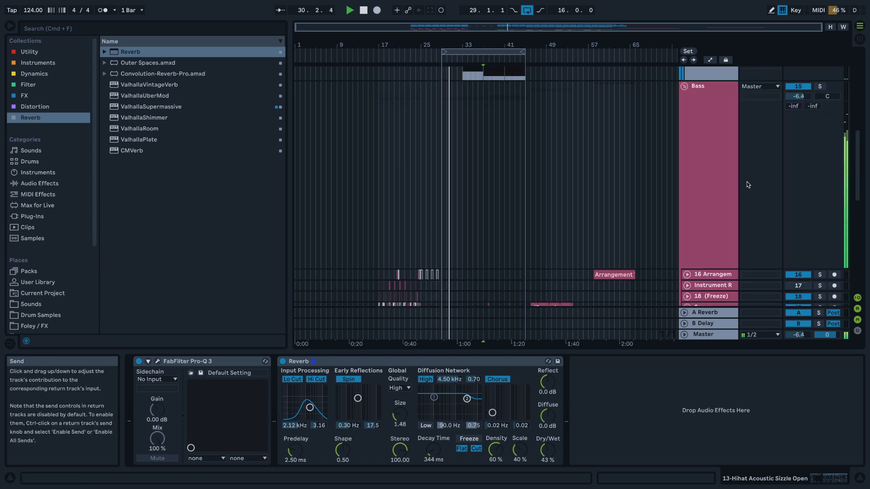
{"action": "key", "text": "space"}
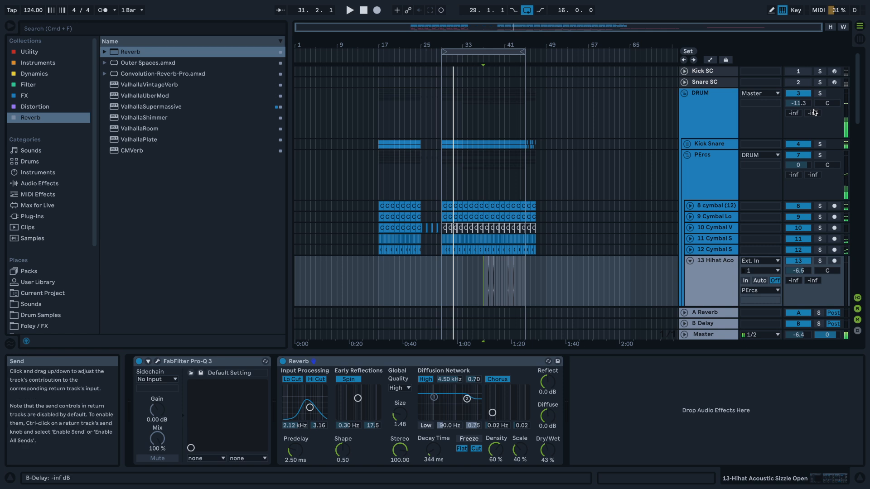
{"action": "left_click", "coordinate": [437, 181]}
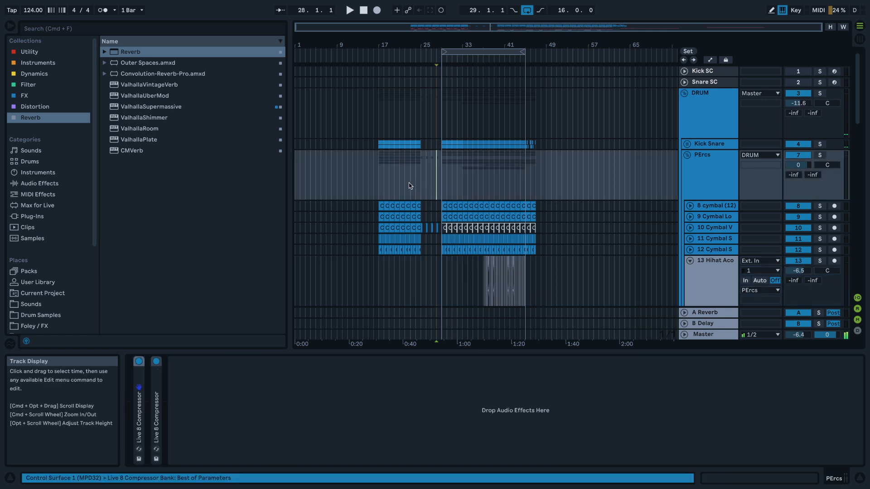
{"action": "left_click", "coordinate": [593, 208]}
{"action": "left_click", "coordinate": [549, 188]}
{"action": "scroll", "coordinate": [488, 279], "scroll_direction": "down", "scroll_amount": 1}
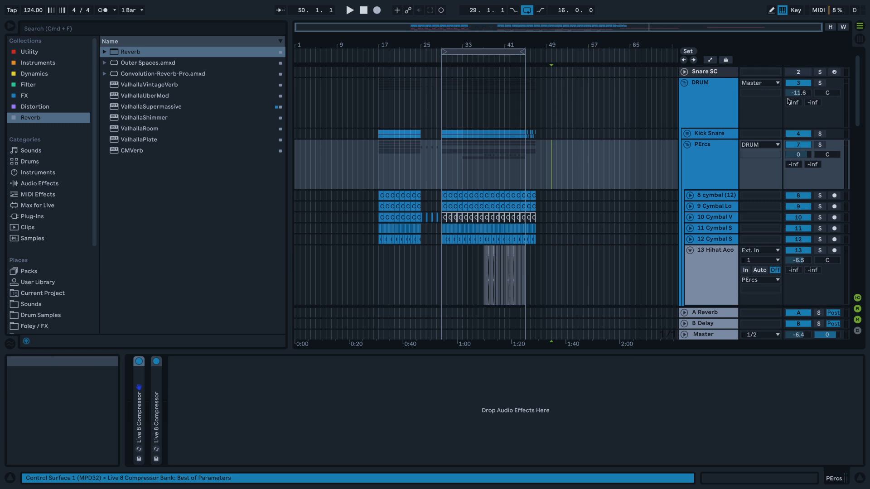
{"action": "left_click", "coordinate": [442, 119]}
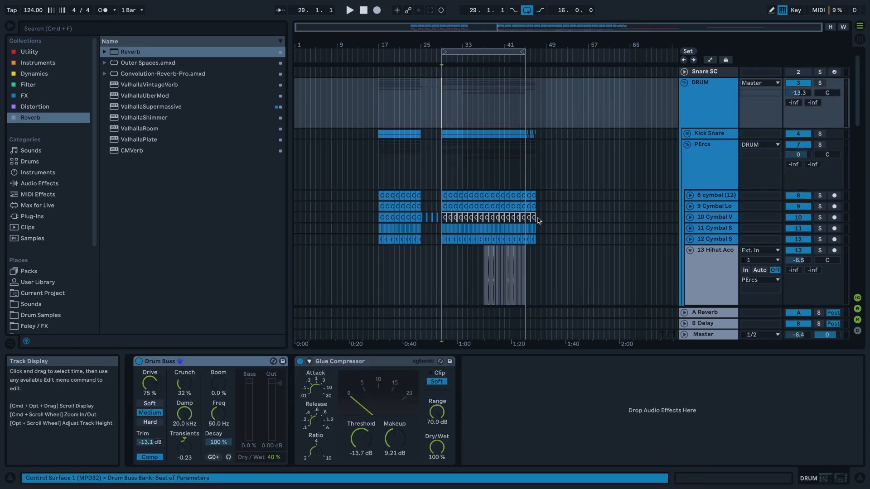
- Play the drop from bar 29, look over the 24 Serum bass chain, and lower the DRUM group volume to -15.9 dB
{"action": "scroll", "coordinate": [439, 253], "scroll_direction": "down", "scroll_amount": 1}
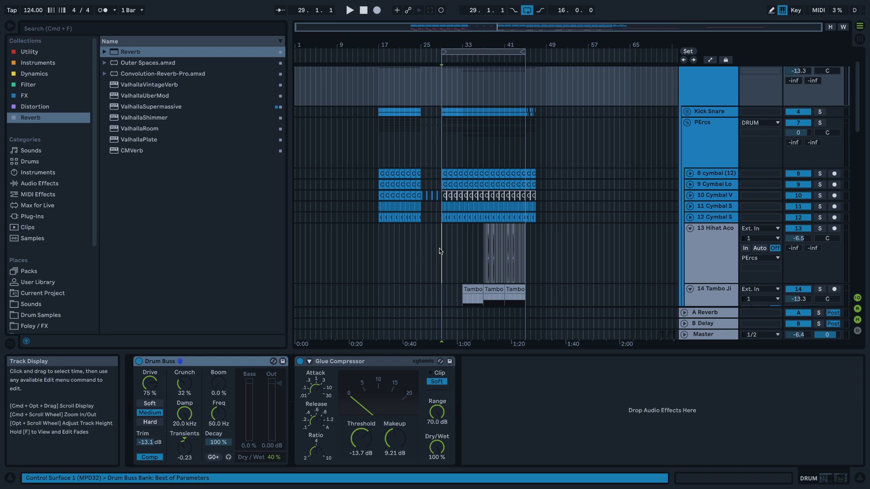
{"action": "left_click", "coordinate": [439, 248]}
{"action": "key", "text": "space"}
{"action": "scroll", "coordinate": [614, 192], "scroll_direction": "up", "scroll_amount": 1}
{"action": "scroll", "coordinate": [603, 192], "scroll_direction": "down", "scroll_amount": 5}
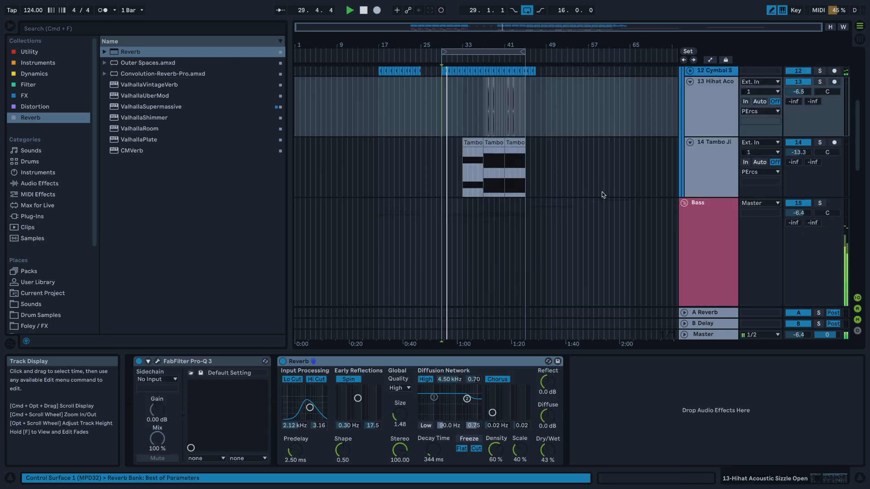
{"action": "scroll", "coordinate": [602, 192], "scroll_direction": "down", "scroll_amount": 10}
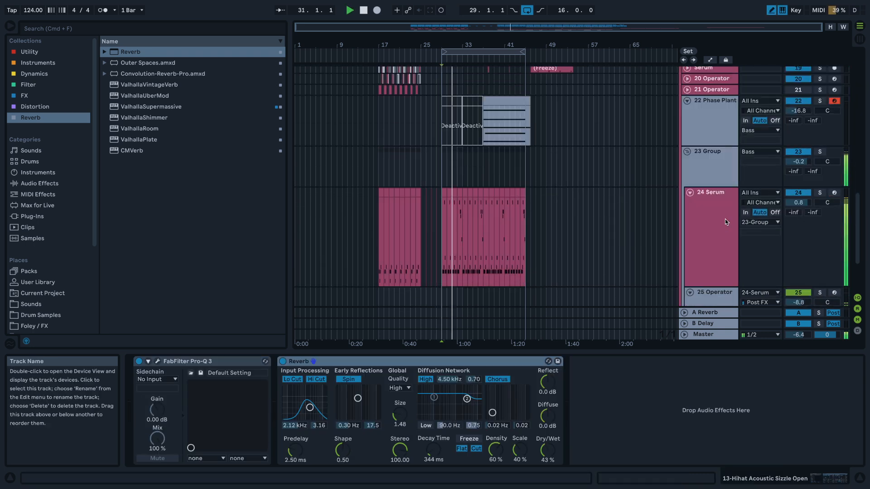
{"action": "left_click", "coordinate": [696, 169]}
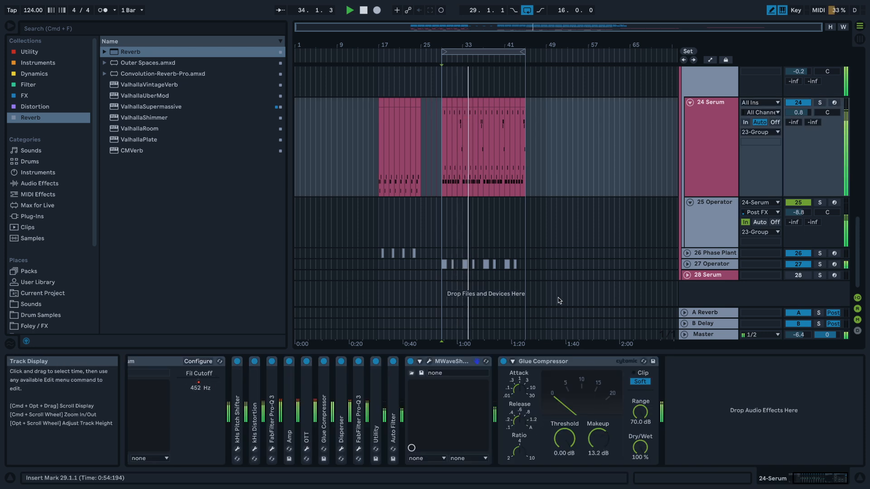
{"action": "scroll", "coordinate": [686, 143], "scroll_direction": "up", "scroll_amount": 10}
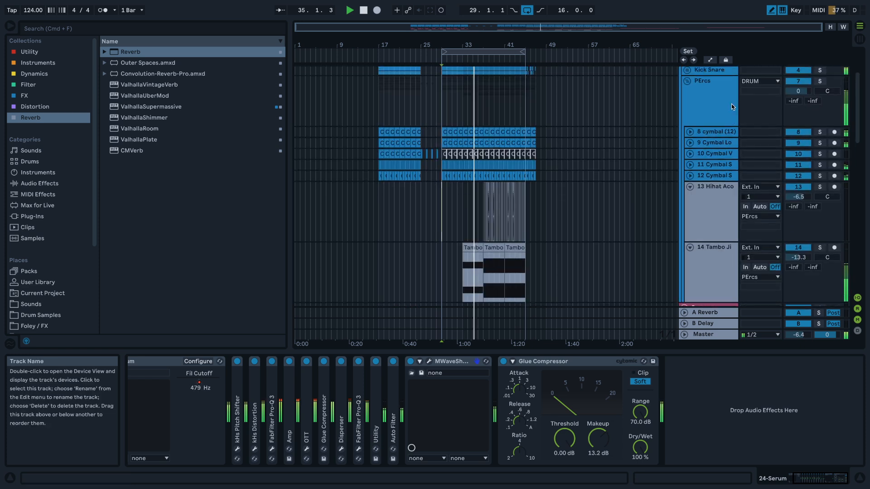
{"action": "left_click_drag", "start_coordinate": [796, 103], "coordinate": [797, 109]}
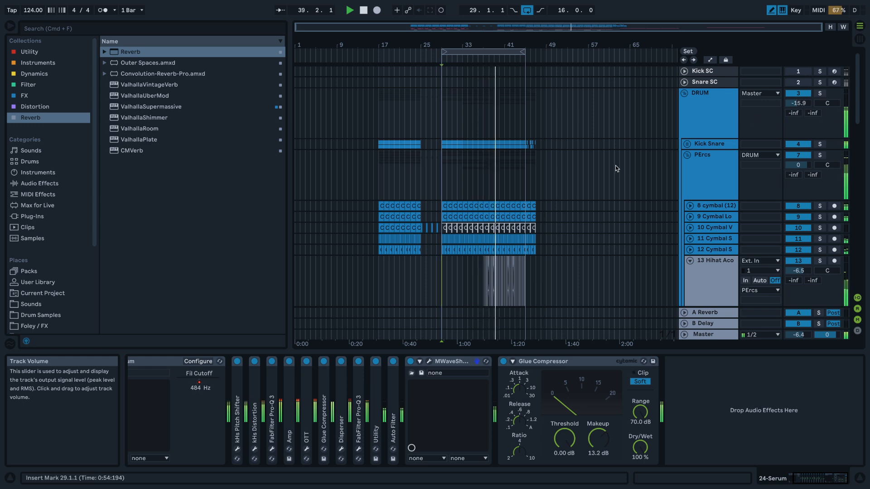
- Open FabFilter Pro-L 2 on the Master track to check limiting and loudness during playback, and close its window
{"action": "scroll", "coordinate": [535, 180], "scroll_direction": "down", "scroll_amount": 5}
{"action": "scroll", "coordinate": [536, 180], "scroll_direction": "down", "scroll_amount": 3}
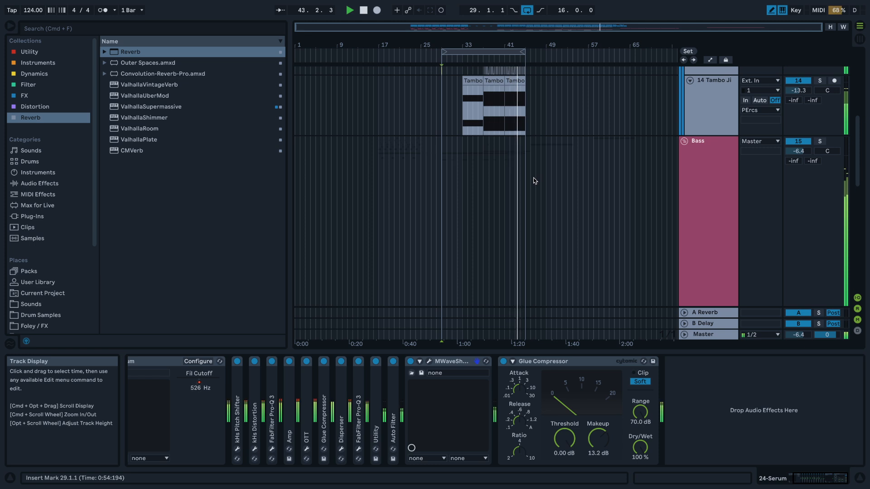
{"action": "scroll", "coordinate": [534, 180], "scroll_direction": "down", "scroll_amount": 4}
{"action": "scroll", "coordinate": [534, 180], "scroll_direction": "down", "scroll_amount": 4}
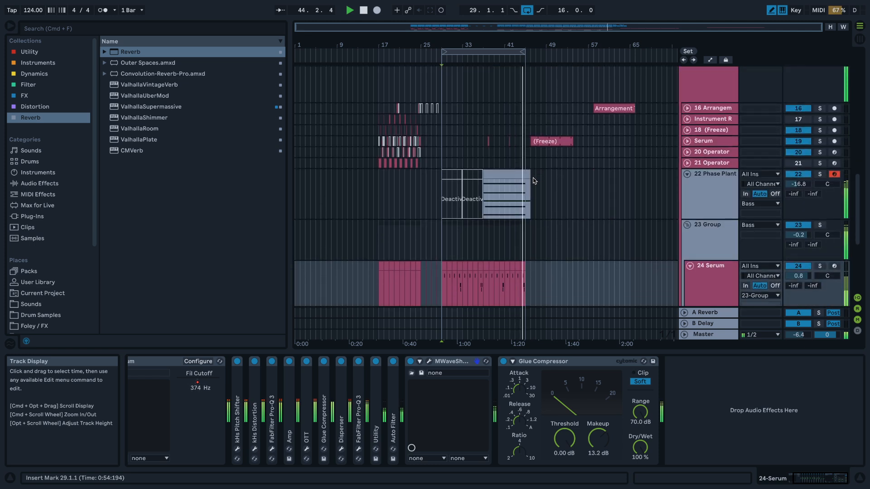
{"action": "left_click", "coordinate": [727, 337]}
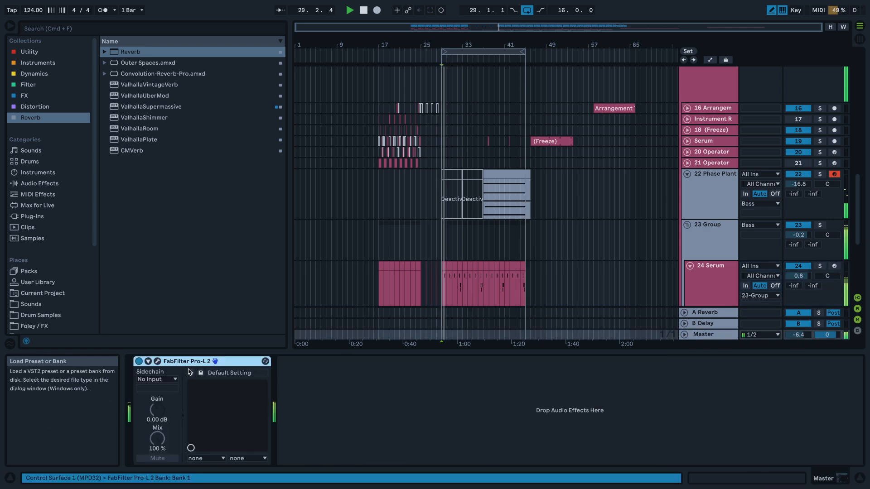
{"action": "left_click", "coordinate": [158, 361]}
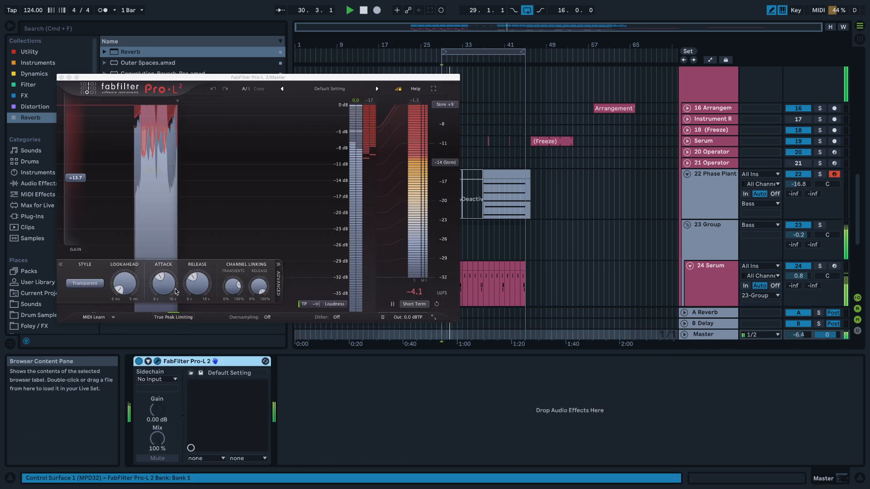
{"action": "left_click", "coordinate": [61, 78]}
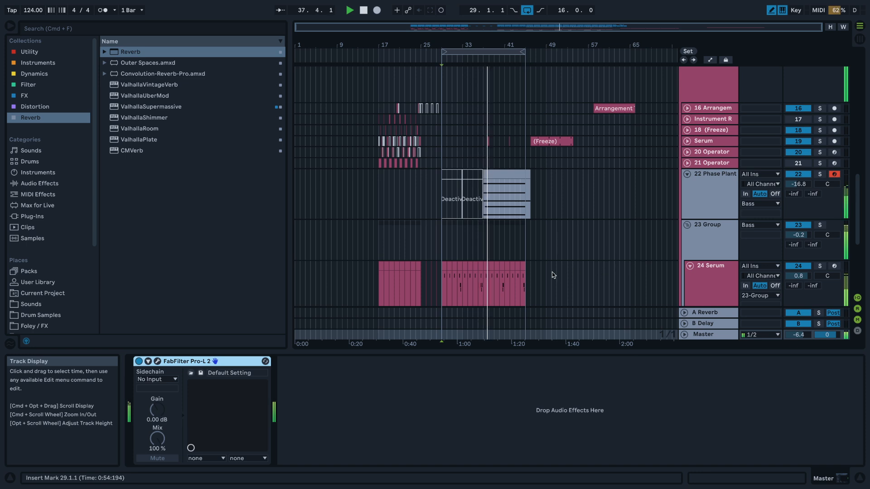
- Select the range from bar 37 to bar 43 on the Serum track above 20 Operator
{"action": "scroll", "coordinate": [477, 259], "scroll_direction": "up", "scroll_amount": 2}
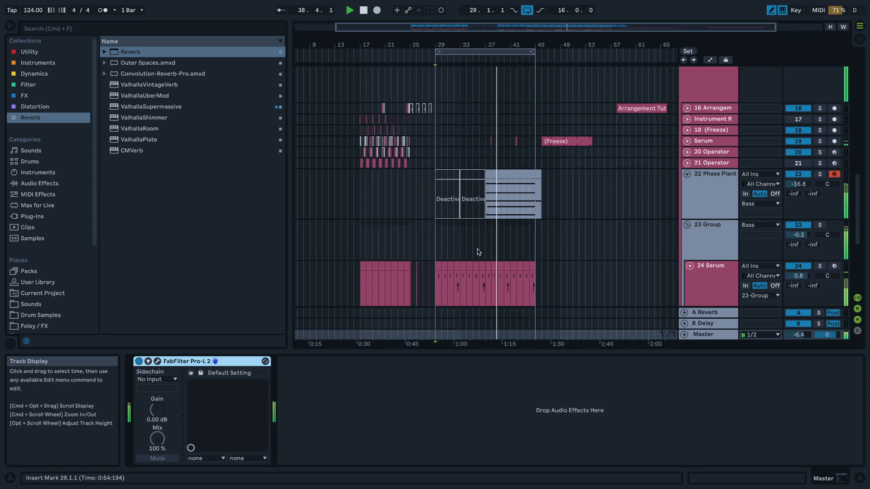
{"action": "left_click_drag", "start_coordinate": [487, 141], "coordinate": [522, 143]}
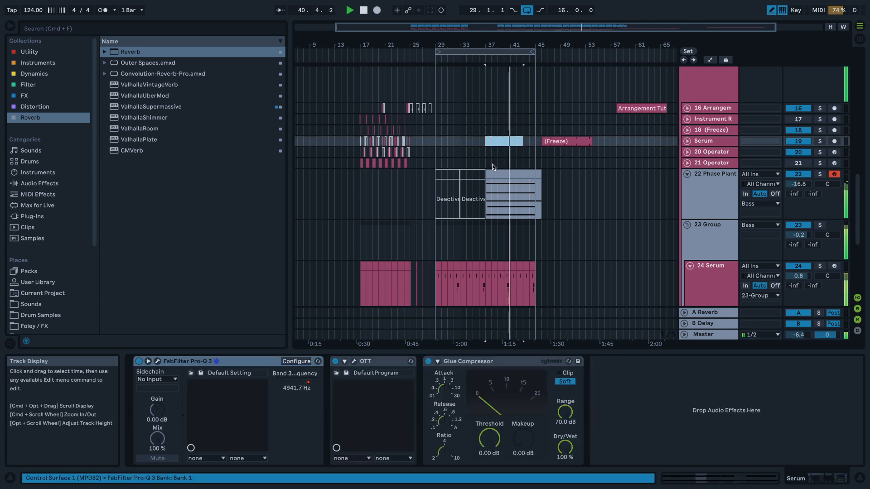
- Open the half-bar 24 Serum clip at 36.3 in an enlarged note editor
{"action": "scroll", "coordinate": [494, 213], "scroll_direction": "down", "scroll_amount": 5}
{"action": "scroll", "coordinate": [486, 233], "scroll_direction": "up", "scroll_amount": 2}
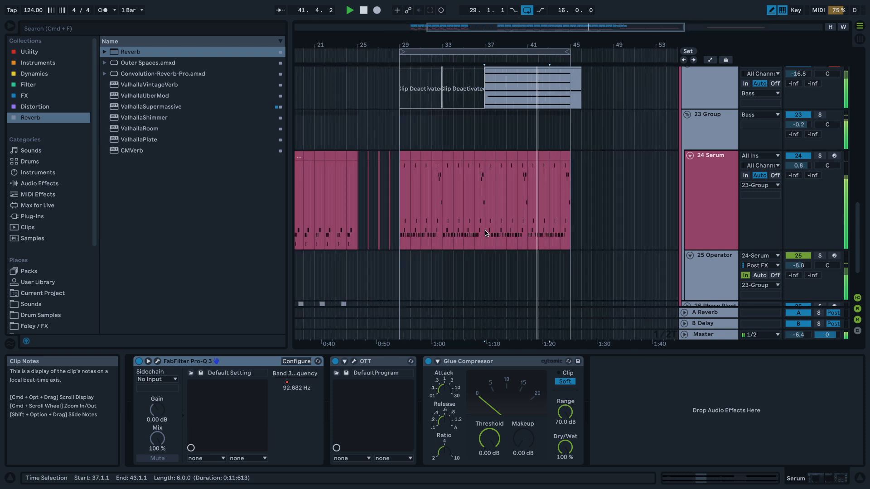
{"action": "left_click", "coordinate": [483, 171]}
{"action": "key", "text": "space"}
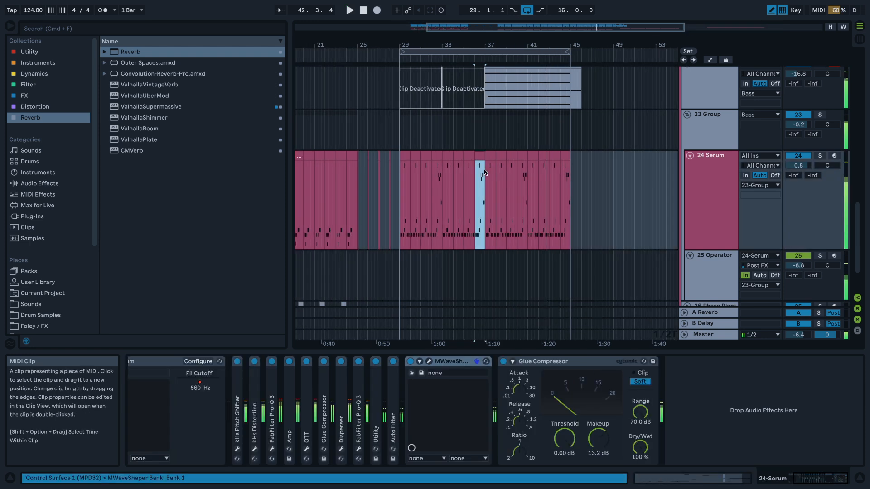
{"action": "key", "text": "space"}
{"action": "left_click", "coordinate": [481, 175]}
{"action": "scroll", "coordinate": [481, 177], "scroll_direction": "up", "scroll_amount": 6}
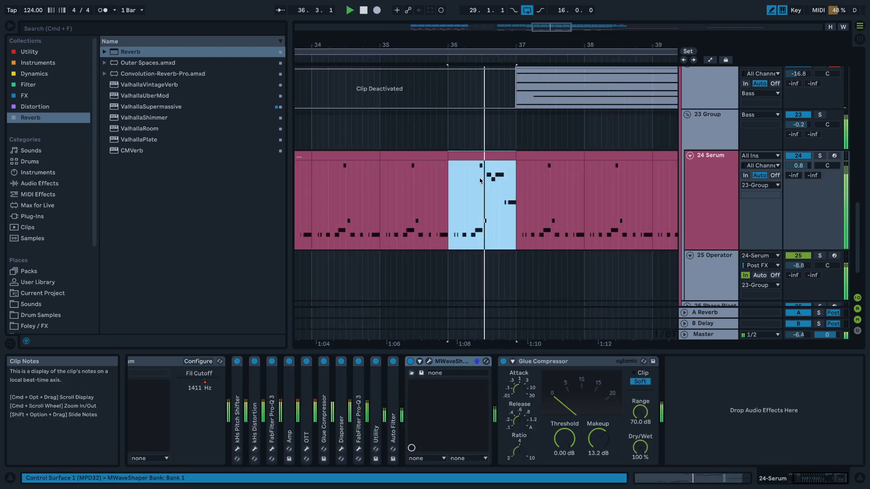
{"action": "double_click", "coordinate": [496, 156]}
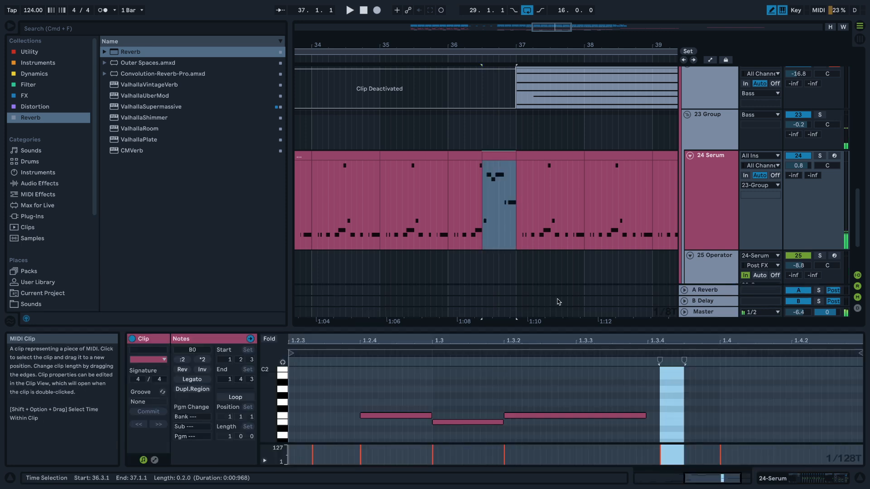
{"action": "left_click_drag", "start_coordinate": [571, 330], "coordinate": [521, 157]}
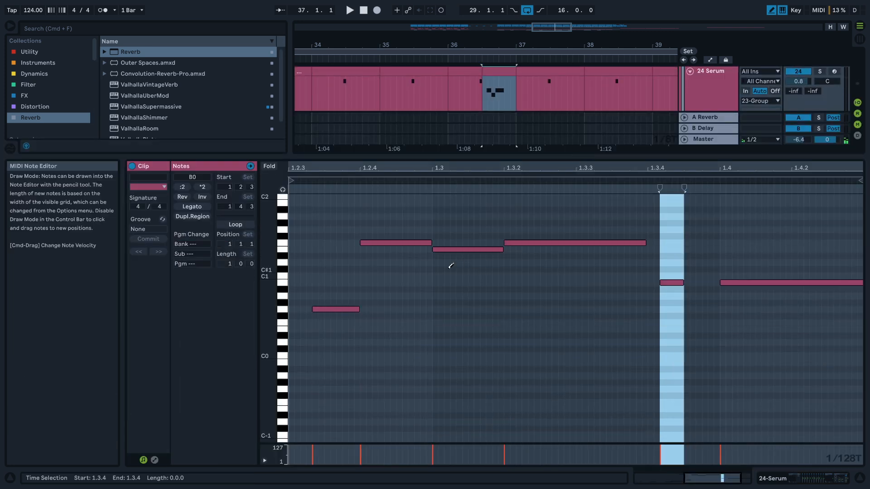
- Play the bar 36 fill and move its short middle note up to C2, starting between 1.2.4 and 1.3
{"action": "key", "text": "space"}
{"action": "left_click_drag", "start_coordinate": [444, 253], "coordinate": [410, 202]}
{"action": "left_click", "coordinate": [510, 243]}
{"action": "scroll", "coordinate": [518, 245], "scroll_direction": "up", "scroll_amount": 3}
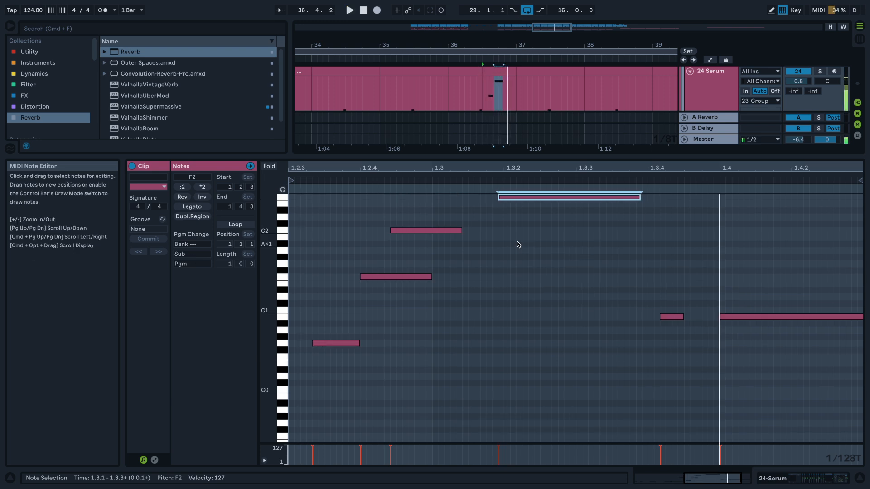
- Set the fill's long note to A1, starting between 1.3 and 1.3.2, and shorten it to end just past 1.3.2
{"action": "key", "text": "Left"}
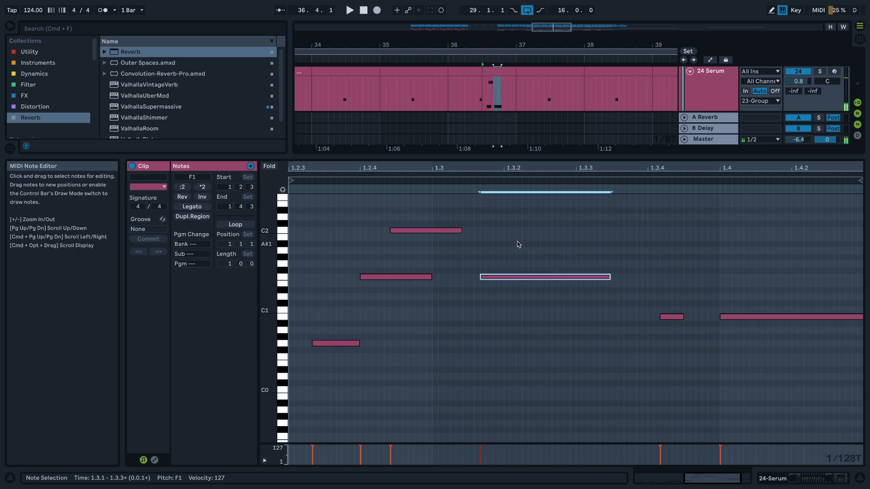
{"action": "key", "text": "shift+Left"}
{"action": "key", "text": "Up"}
{"action": "key", "text": "Up"}
{"action": "key", "text": "Up"}
{"action": "key", "text": "Up"}
{"action": "key", "text": "Left"}
{"action": "key", "text": "Left"}
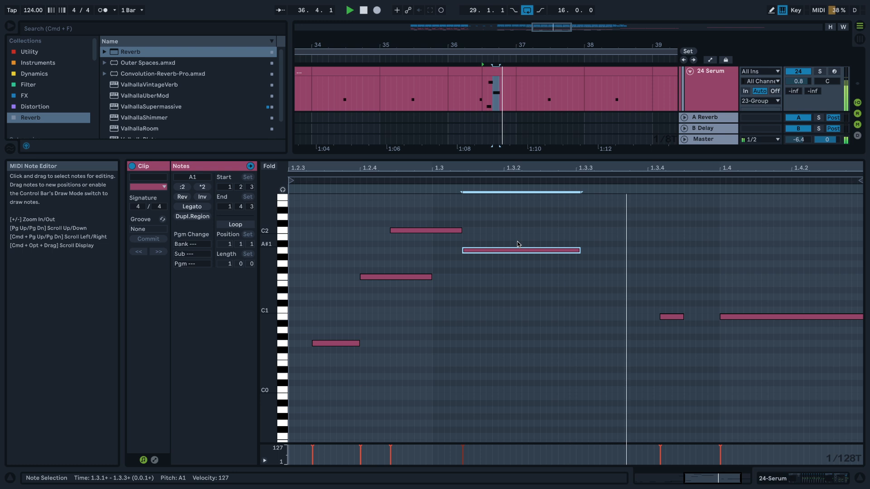
{"action": "key", "text": "shift+Left"}
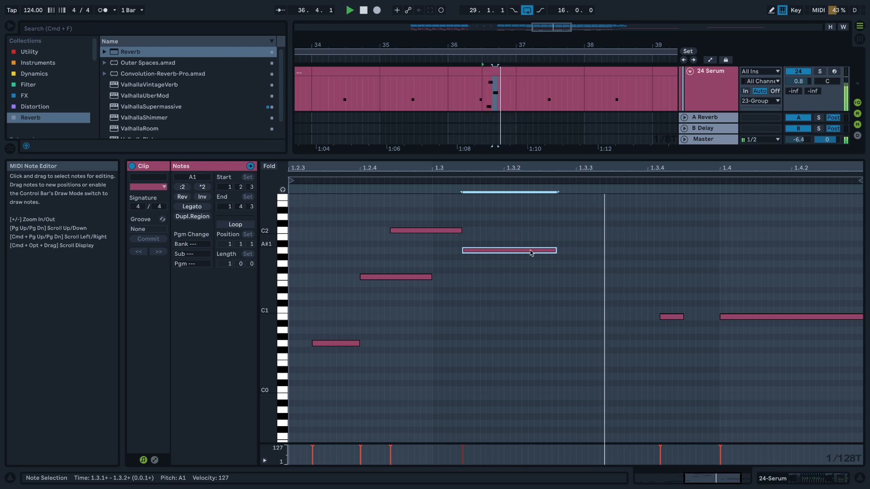
{"action": "left_click_drag", "start_coordinate": [556, 251], "coordinate": [509, 250]}
- Add a D1 note between 1.3.2 and 1.3.4 in the fill and play it back
{"action": "double_click", "coordinate": [538, 277]}
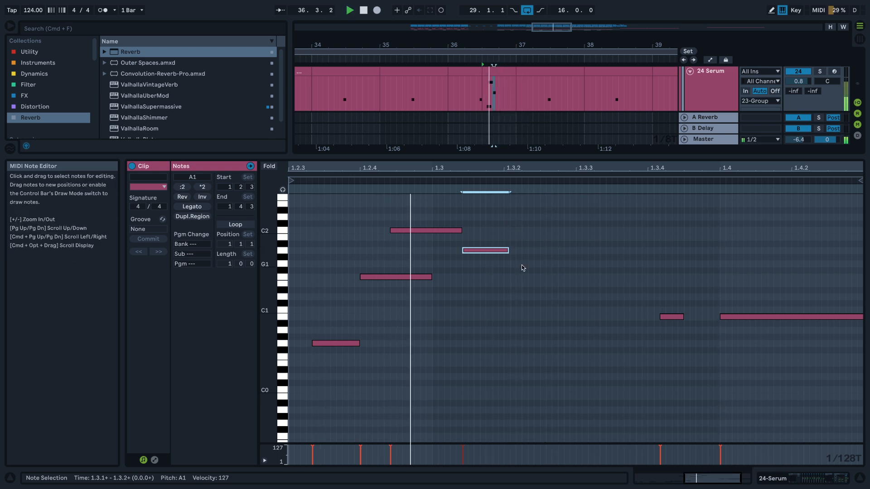
{"action": "left_click_drag", "start_coordinate": [553, 275], "coordinate": [625, 299]}
{"action": "key", "text": "space"}
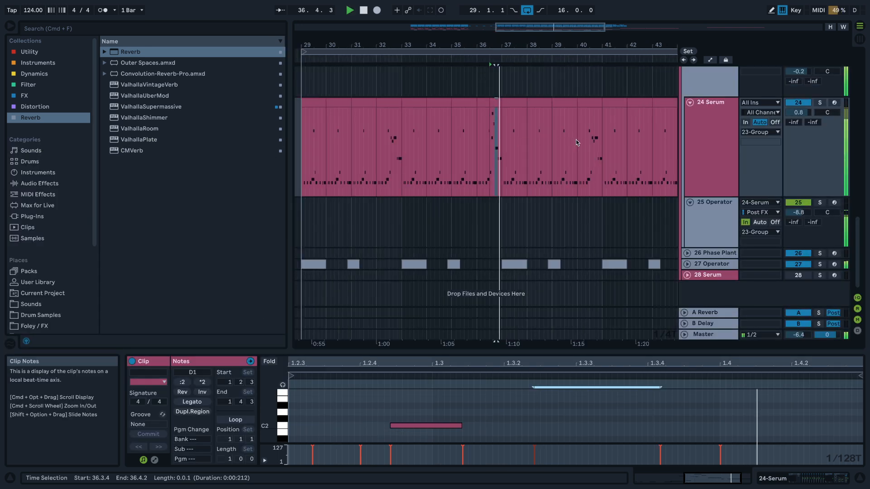
- Lock the automation envelopes and copy the two 24 Serum clips of bar 36 to bar 44
{"action": "left_click", "coordinate": [589, 139]}
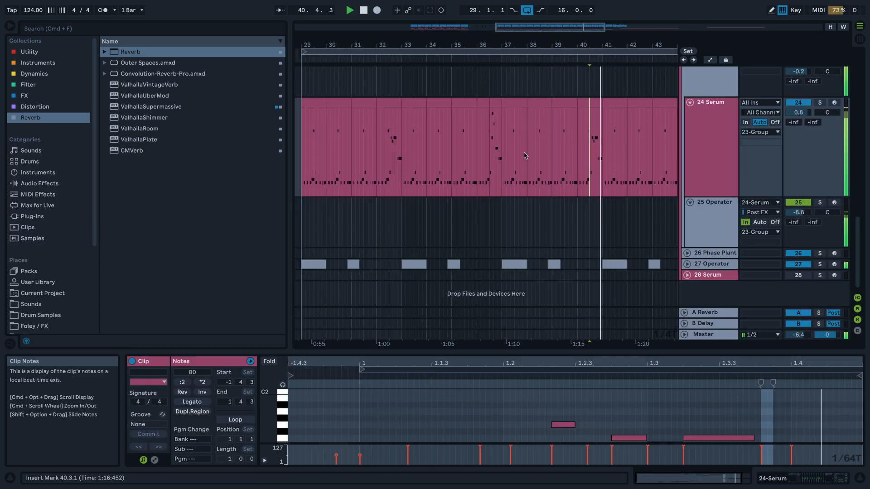
{"action": "left_click", "coordinate": [487, 143]}
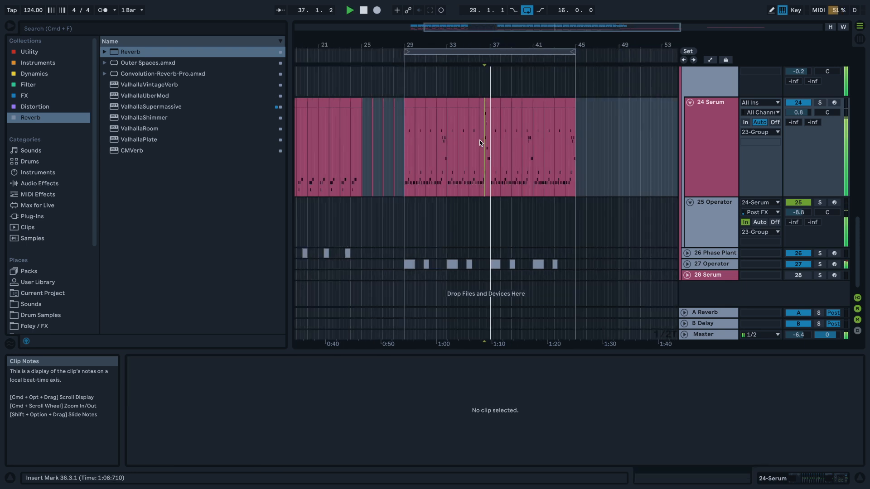
{"action": "key", "text": "w"}
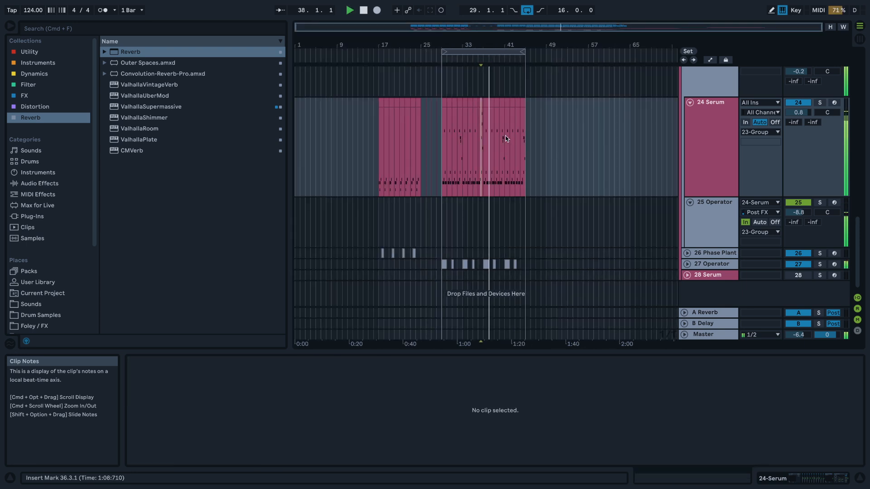
{"action": "key", "text": "plus"}
{"action": "key", "text": "plus"}
{"action": "left_click", "coordinate": [481, 103]}
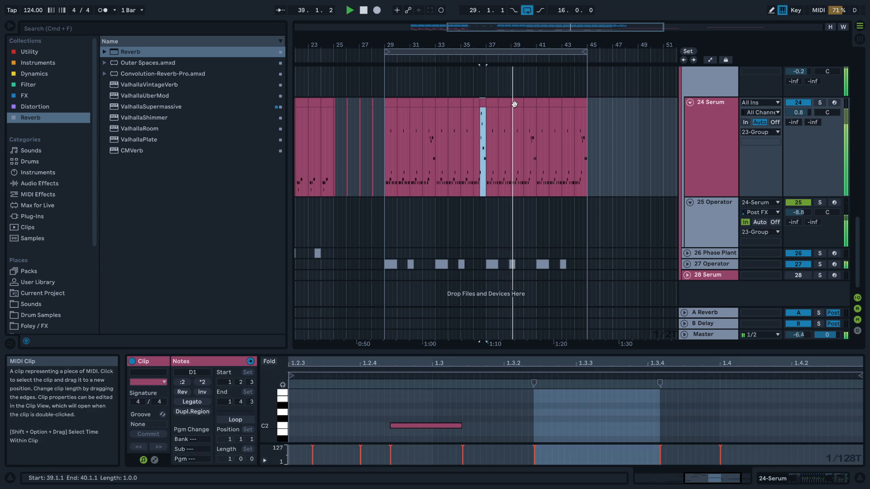
{"action": "left_click", "coordinate": [584, 136]}
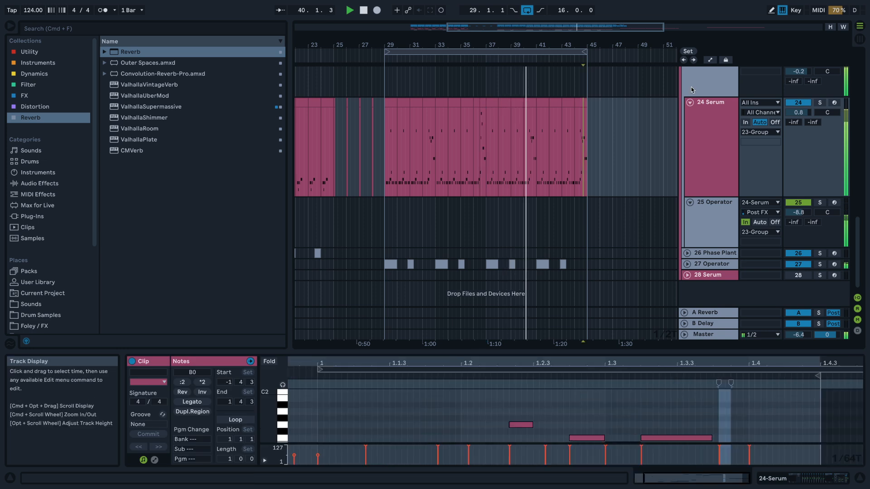
{"action": "left_click", "coordinate": [726, 60]}
{"action": "scroll", "coordinate": [484, 136], "scroll_direction": "up", "scroll_amount": 1}
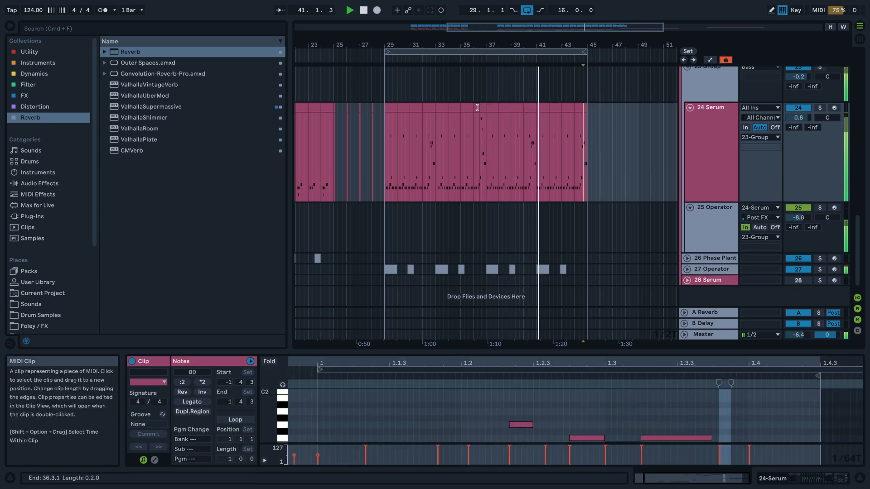
{"action": "left_click", "coordinate": [484, 110]}
{"action": "left_click", "coordinate": [477, 109], "text": "shift"}
{"action": "left_click_drag", "start_coordinate": [476, 109], "coordinate": [578, 107]}
- Raise the 24 Serum volume to 6.0 dB and lower the 27 Operator volume to -12.5 dB
{"action": "left_click_drag", "start_coordinate": [799, 117], "coordinate": [799, 107]}
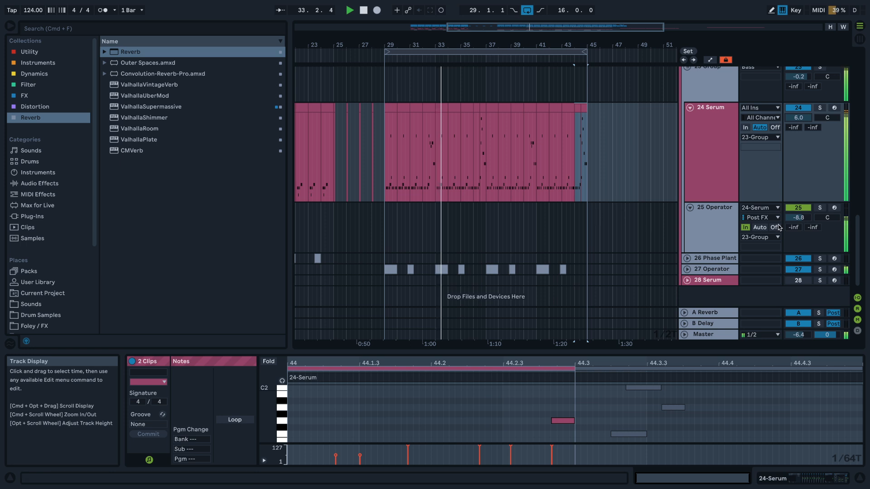
{"action": "left_click", "coordinate": [688, 270]}
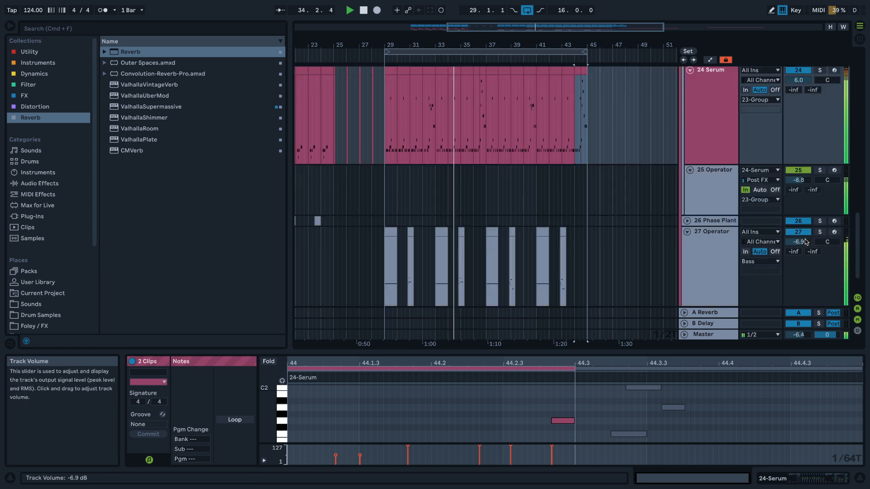
{"action": "left_click_drag", "start_coordinate": [805, 249], "coordinate": [803, 247]}
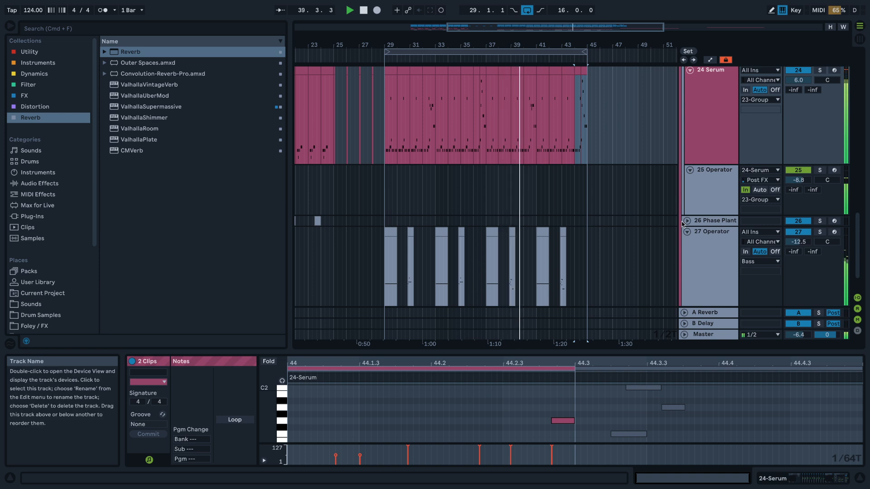
- Balance the bass layers by setting 22 Phase Plant to -16.6 dB and 24 Serum to 4.4 dB
{"action": "scroll", "coordinate": [685, 159], "scroll_direction": "up", "scroll_amount": 3}
{"action": "scroll", "coordinate": [680, 167], "scroll_direction": "up", "scroll_amount": 10}
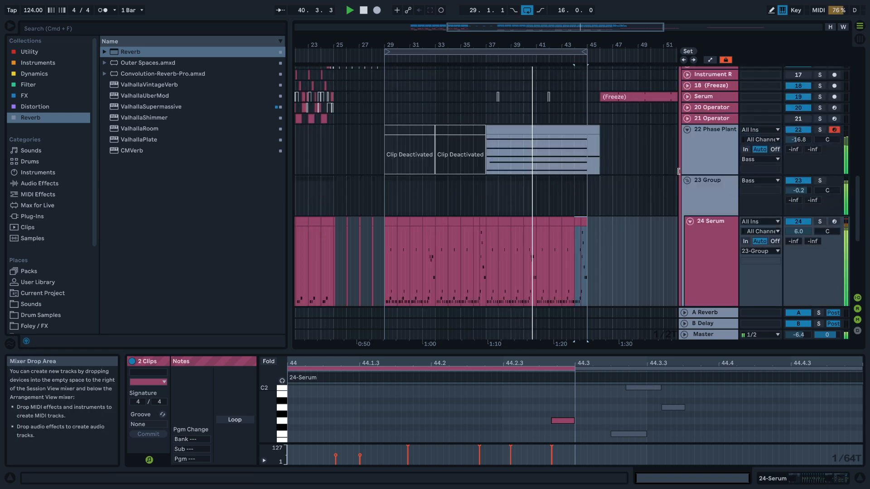
{"action": "left_click_drag", "start_coordinate": [798, 192], "coordinate": [799, 183]}
{"action": "scroll", "coordinate": [685, 181], "scroll_direction": "down", "scroll_amount": 6}
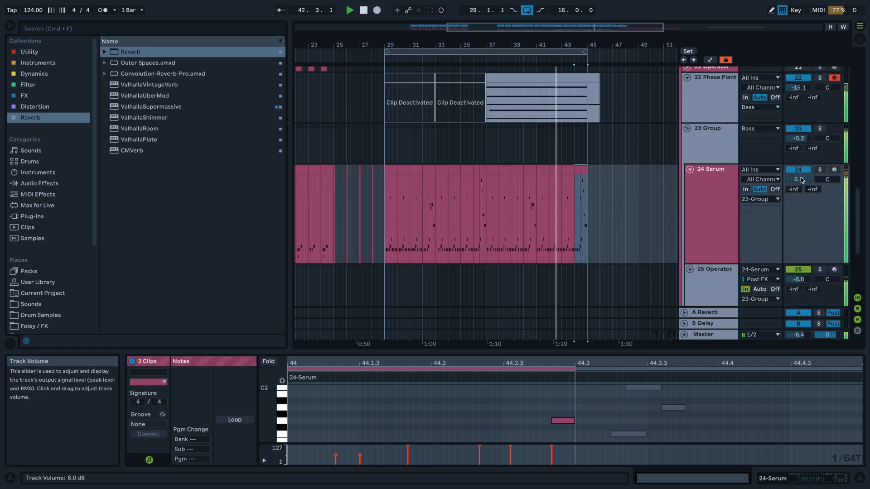
{"action": "left_click_drag", "start_coordinate": [800, 85], "coordinate": [801, 87]}
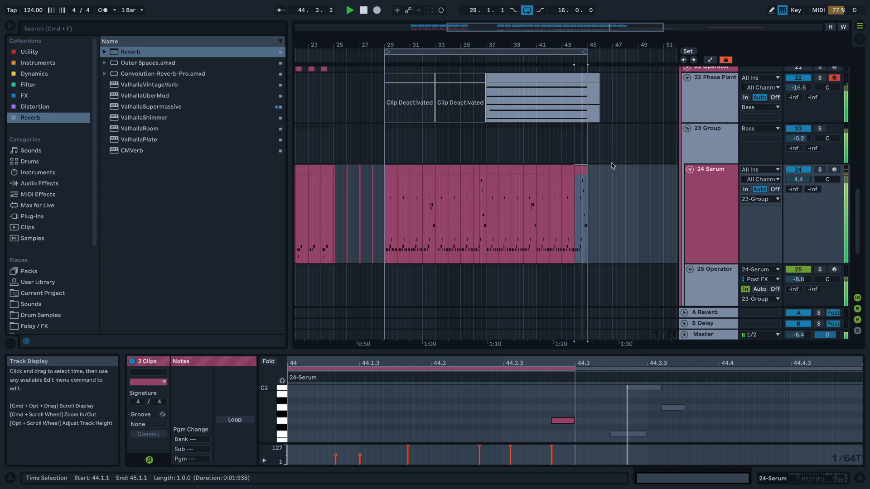
- Stop playback and unlock the automation envelopes
{"action": "key", "text": "space"}
{"action": "left_click", "coordinate": [376, 253]}
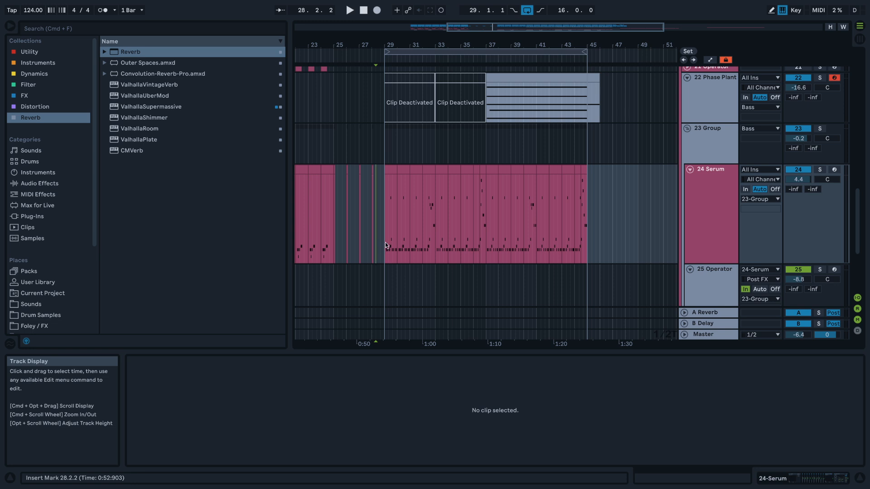
{"action": "scroll", "coordinate": [738, 110], "scroll_direction": "up", "scroll_amount": 5}
{"action": "scroll", "coordinate": [687, 103], "scroll_direction": "up", "scroll_amount": 6}
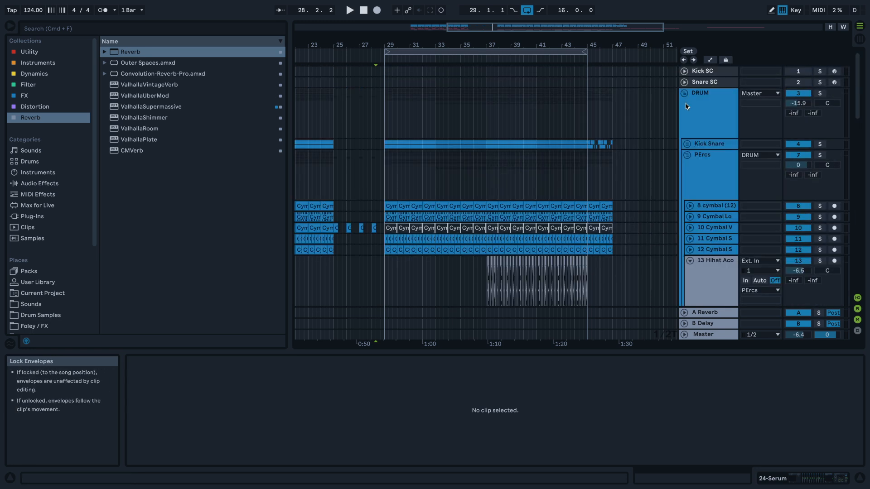
- Fold the DRUM group and clear the Bass group's content from bar 45 to bar 47
{"action": "left_click", "coordinate": [588, 151]}
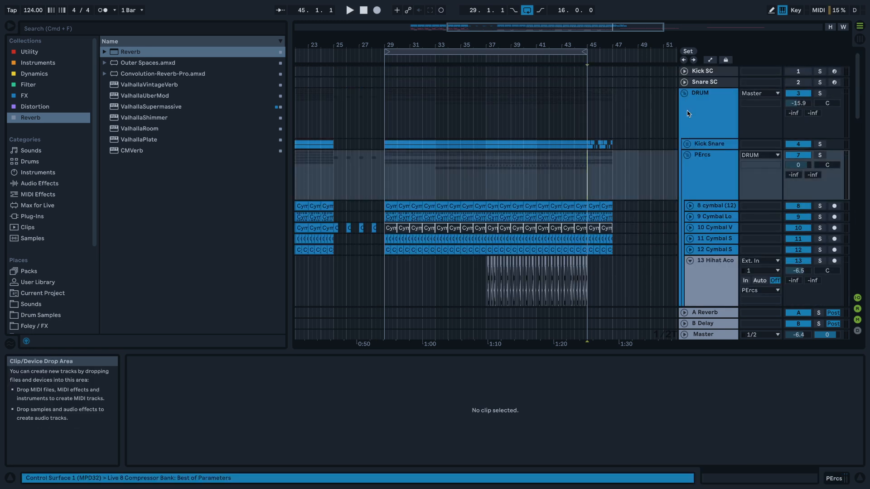
{"action": "left_click", "coordinate": [684, 93]}
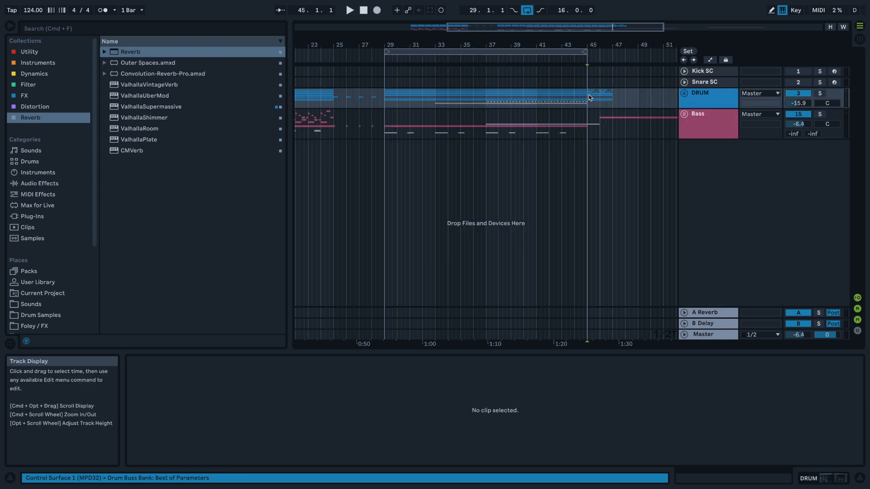
{"action": "left_click_drag", "start_coordinate": [612, 97], "coordinate": [612, 98]}
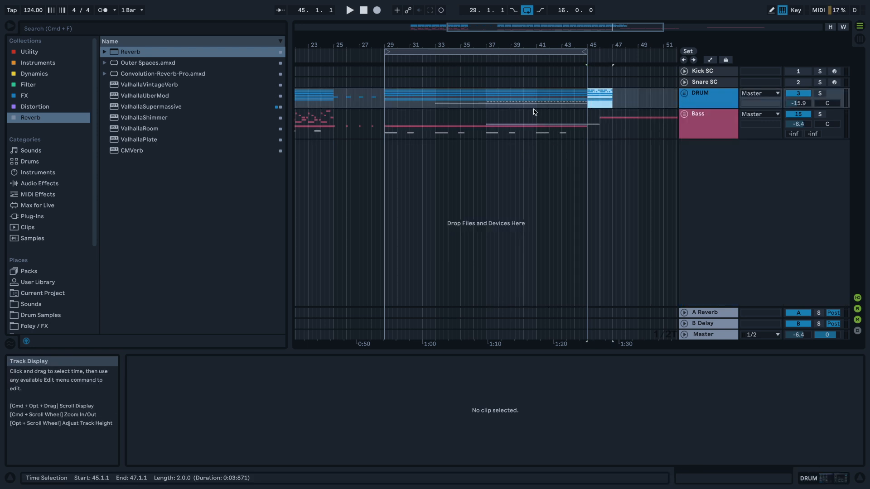
{"action": "left_click", "coordinate": [591, 126]}
{"action": "key", "text": "space"}
{"action": "left_click_drag", "start_coordinate": [588, 126], "coordinate": [585, 104]}
{"action": "key", "text": "space"}
{"action": "left_click", "coordinate": [605, 111]}
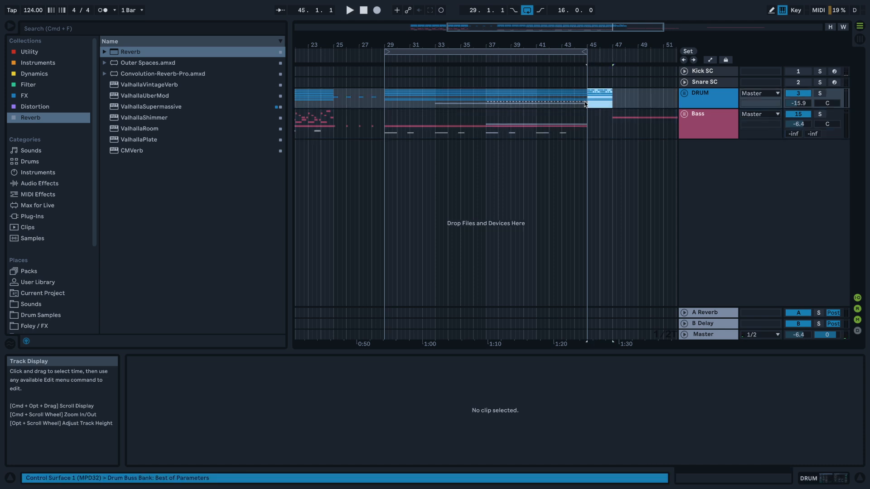
- Try inserting the two-bar DRUM section from bars 45 to 47 as new time at bar 29, and delete the inserted time
{"action": "key", "text": "super+shift+v"}
{"action": "left_click", "coordinate": [384, 114]}
{"action": "key", "text": "space"}
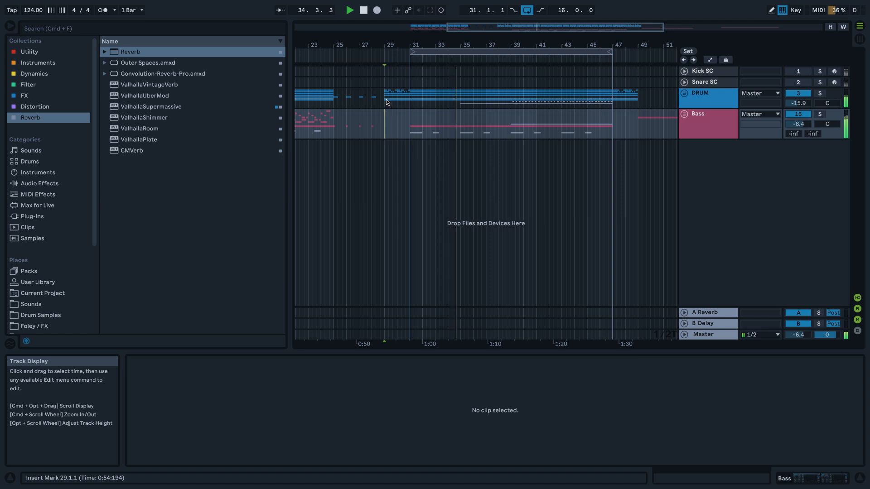
{"action": "left_click_drag", "start_coordinate": [387, 99], "coordinate": [411, 103]}
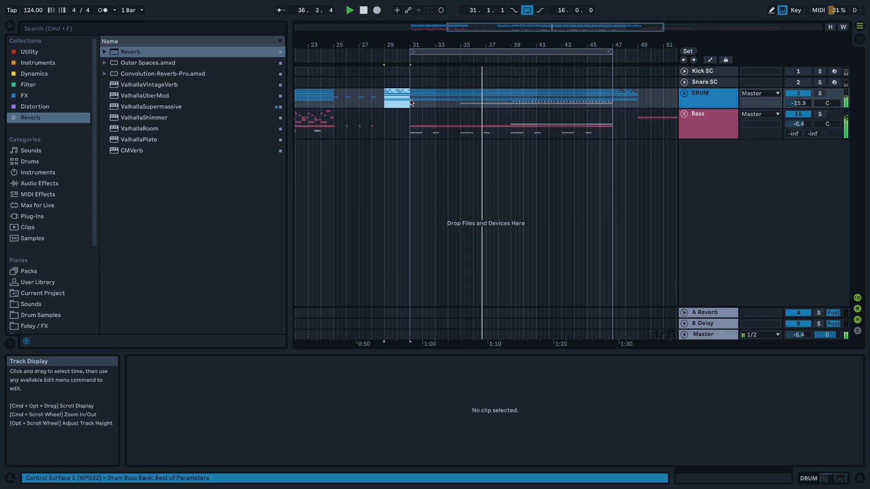
{"action": "key", "text": "super+shift+BackSpace"}
- Stop playback and set the loop to run from bar 29 to bar 47
{"action": "key", "text": "space"}
{"action": "left_click", "coordinate": [528, 110]}
{"action": "left_click", "coordinate": [589, 106]}
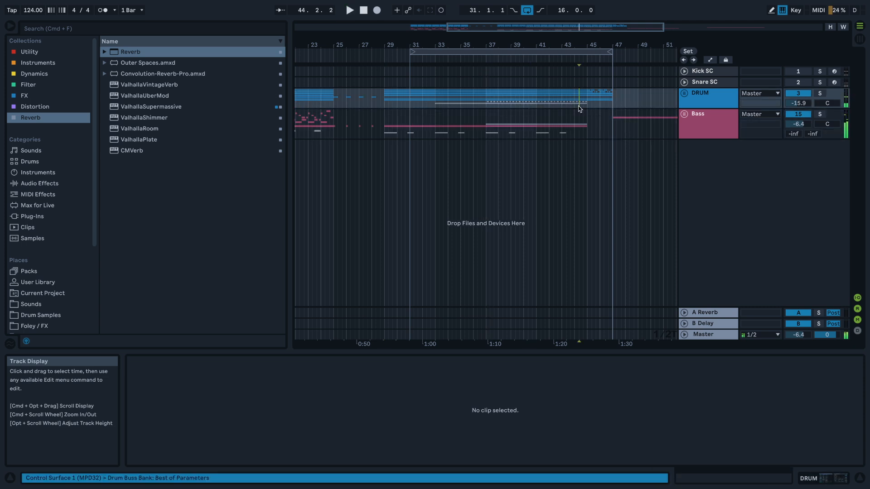
{"action": "left_click_drag", "start_coordinate": [574, 52], "coordinate": [611, 53]}
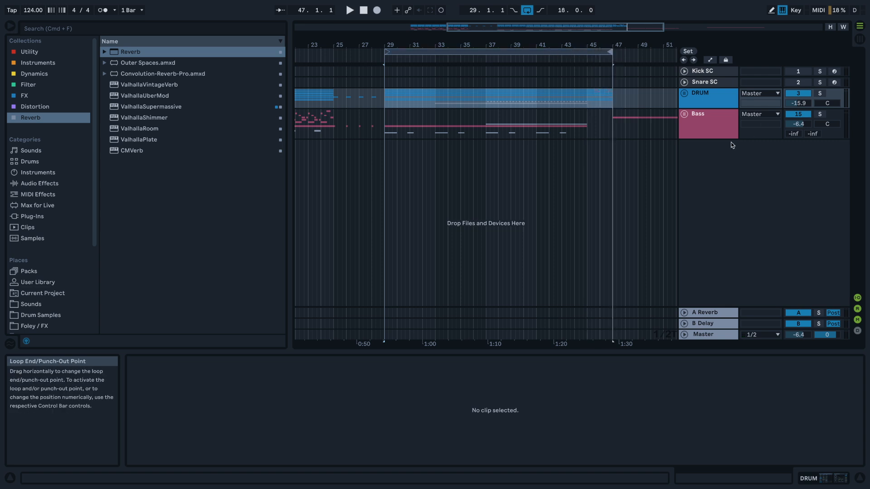
- Unfold the Bass group and copy the 24 Serum clips from bars 29 to 31 to bar 45, filling up to bar 47
{"action": "left_click", "coordinate": [685, 115]}
{"action": "scroll", "coordinate": [602, 149], "scroll_direction": "down", "scroll_amount": 10}
{"action": "scroll", "coordinate": [591, 151], "scroll_direction": "up", "scroll_amount": 5}
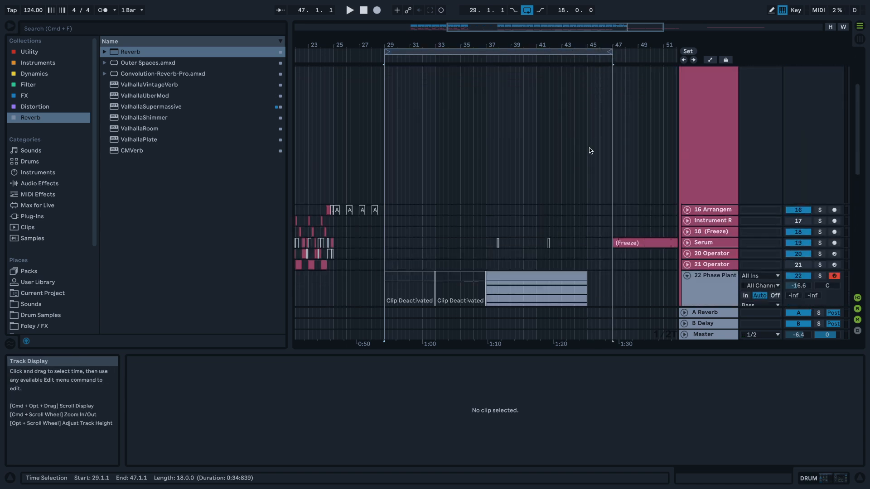
{"action": "scroll", "coordinate": [589, 153], "scroll_direction": "down", "scroll_amount": 6}
{"action": "left_click", "coordinate": [385, 249]}
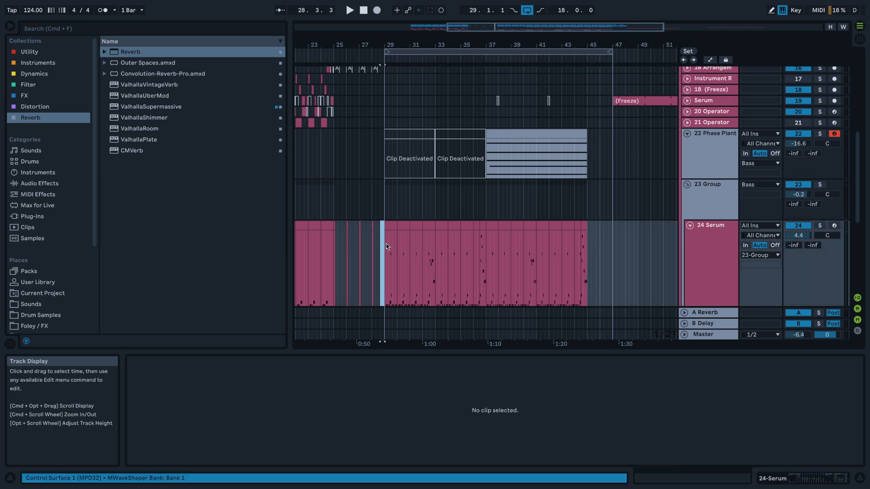
{"action": "left_click", "coordinate": [391, 226]}
{"action": "left_click", "coordinate": [400, 225], "text": "shift"}
{"action": "left_click", "coordinate": [591, 232]}
{"action": "left_click", "coordinate": [588, 233]}
{"action": "key", "text": "super+v"}
- Audition the end of the 24 Serum part and show the clip at bar 45 in an enlarged note editor
{"action": "left_click", "coordinate": [577, 263]}
{"action": "key", "text": "space"}
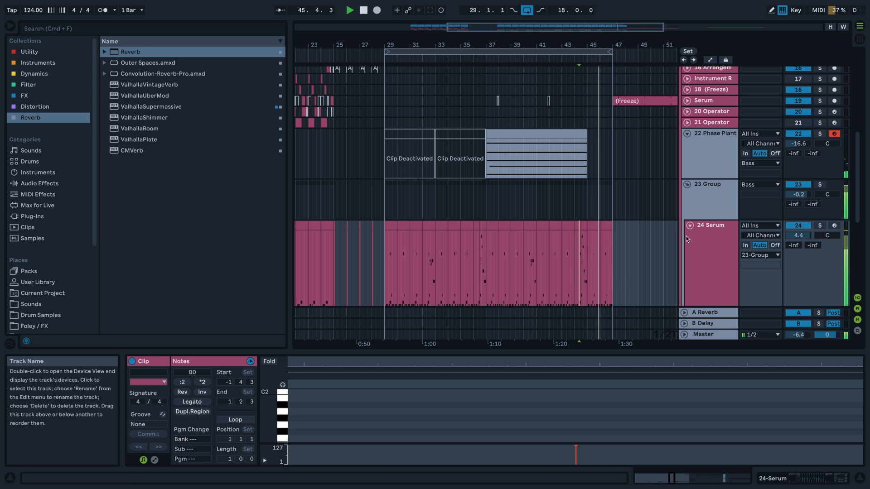
{"action": "left_click", "coordinate": [596, 226]}
{"action": "key", "text": "space"}
{"action": "key", "text": "space"}
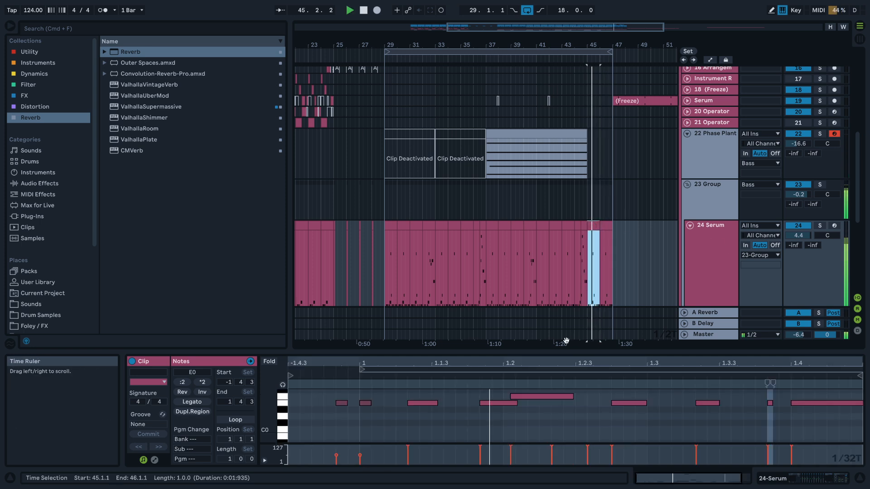
{"action": "left_click_drag", "start_coordinate": [566, 352], "coordinate": [513, 138]}
{"action": "key", "text": "space"}
{"action": "key", "text": "space"}
{"action": "key", "text": "space"}
{"action": "scroll", "coordinate": [463, 241], "scroll_direction": "up", "scroll_amount": 5}
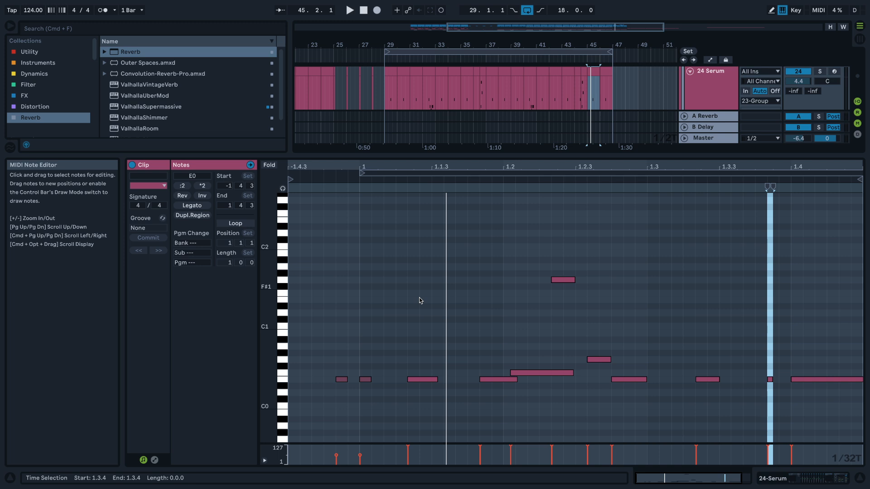
- Shorten the E0 note at 1.1.2 to one 1/32T step and draw an equally short E0 note at 1.1.3
{"action": "left_click", "coordinate": [423, 380]}
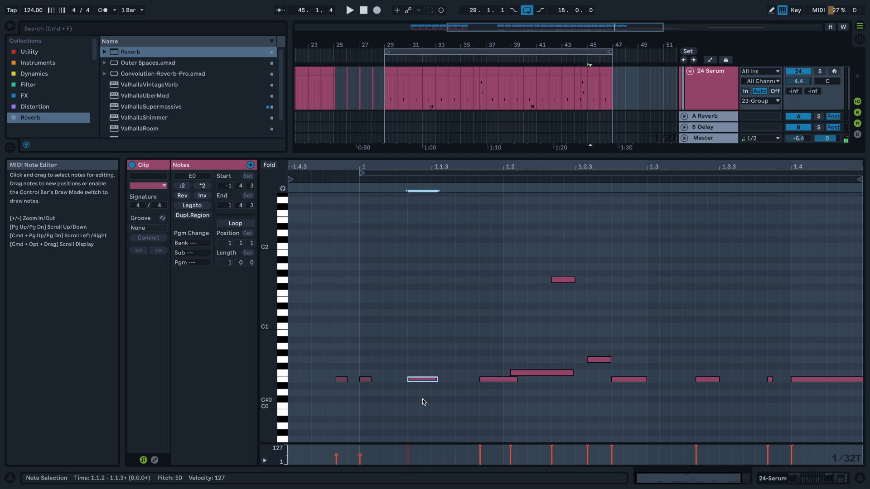
{"action": "double_click", "coordinate": [411, 379]}
{"action": "double_click", "coordinate": [413, 380]}
{"action": "key", "text": "b"}
{"action": "left_click", "coordinate": [449, 379]}
{"action": "key", "text": "space"}
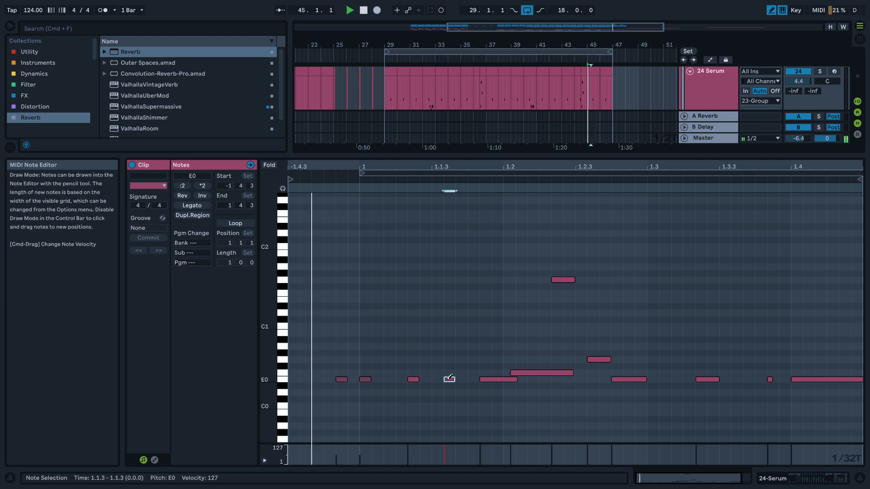
{"action": "key", "text": "space"}
{"action": "left_click", "coordinate": [448, 379]}
{"action": "left_click", "coordinate": [467, 379]}
{"action": "key", "text": "space"}
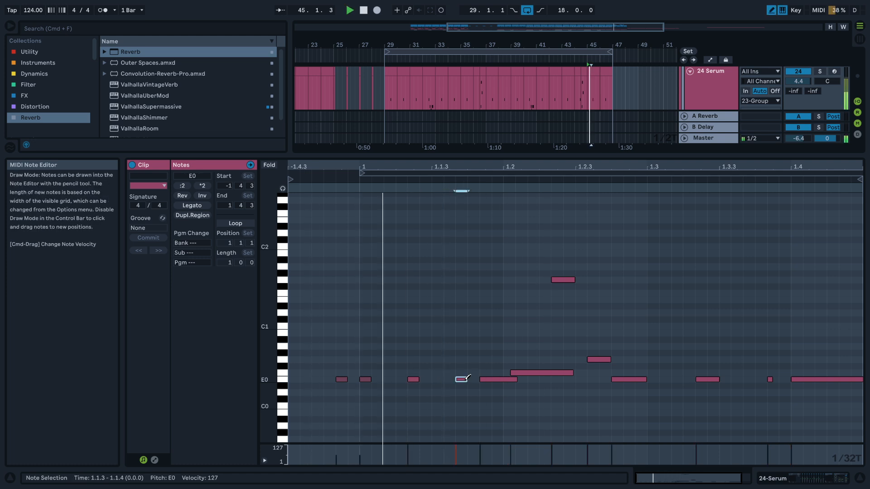
{"action": "left_click", "coordinate": [465, 379]}
{"action": "left_click", "coordinate": [436, 379]}
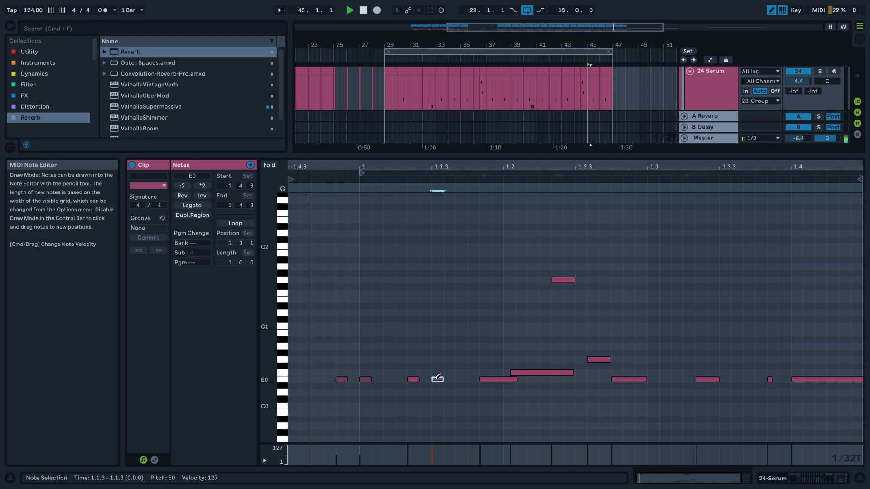
{"action": "key", "text": "space"}
- Replace the overlapping E0 note before beat 1.2 and the long F0 note with short 1/32T notes, placing F0 at 1.2.1
{"action": "left_click", "coordinate": [487, 379]}
{"action": "left_click", "coordinate": [487, 379]}
{"action": "left_click", "coordinate": [513, 373]}
{"action": "left_click", "coordinate": [522, 372]}
{"action": "key", "text": "space"}
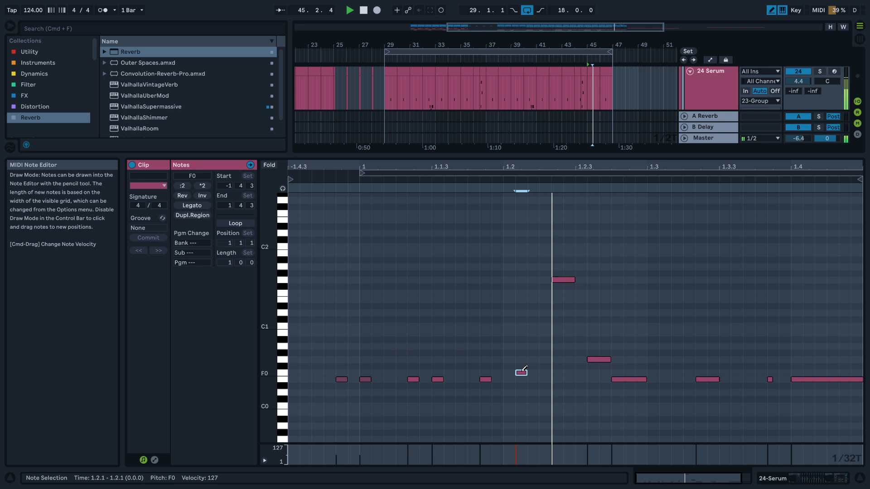
- Replace the G1, G0 and E0 notes with single 1/32T-step notes at 1.2.2, 1.2.3 and 1.2.4, and leave draw mode
{"action": "key", "text": "space"}
{"action": "left_click", "coordinate": [561, 277]}
{"action": "key", "text": "space"}
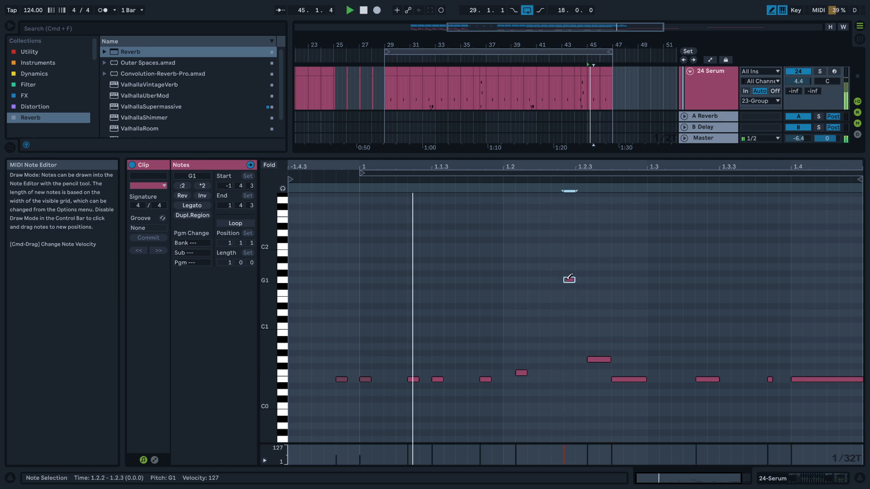
{"action": "left_click", "coordinate": [557, 279]}
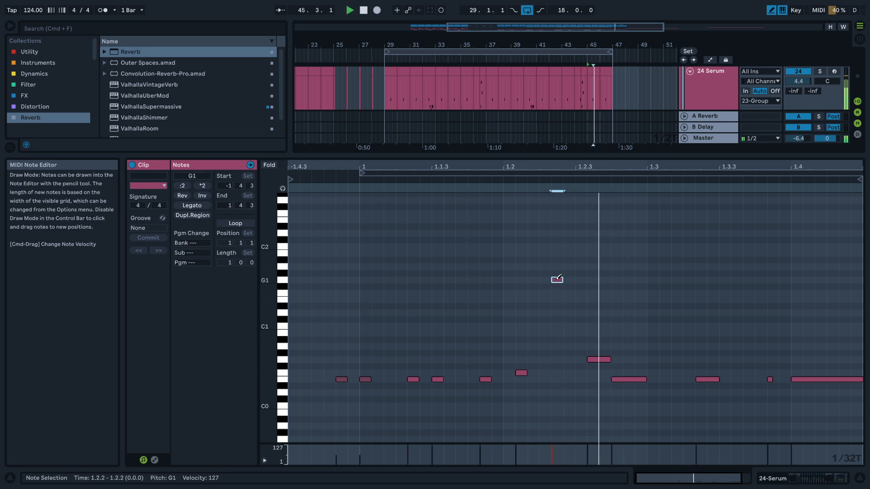
{"action": "left_click", "coordinate": [610, 360]}
{"action": "left_click", "coordinate": [581, 359]}
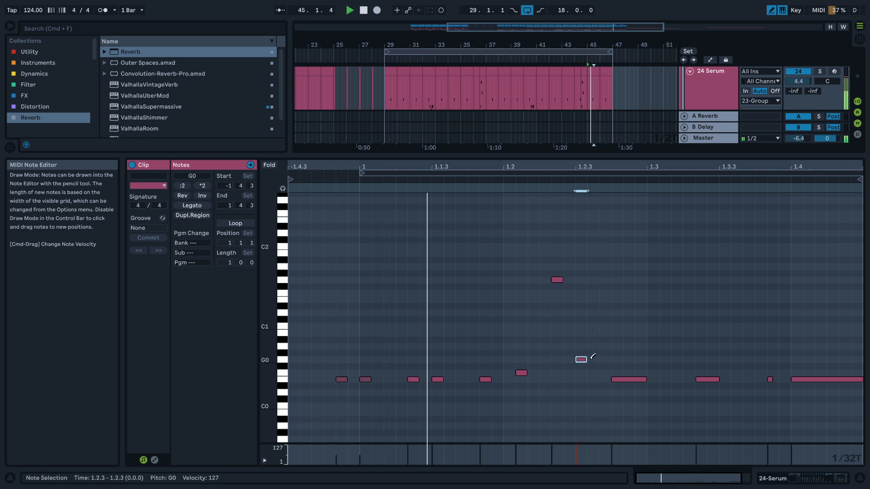
{"action": "left_click", "coordinate": [630, 379]}
{"action": "left_click", "coordinate": [629, 379]}
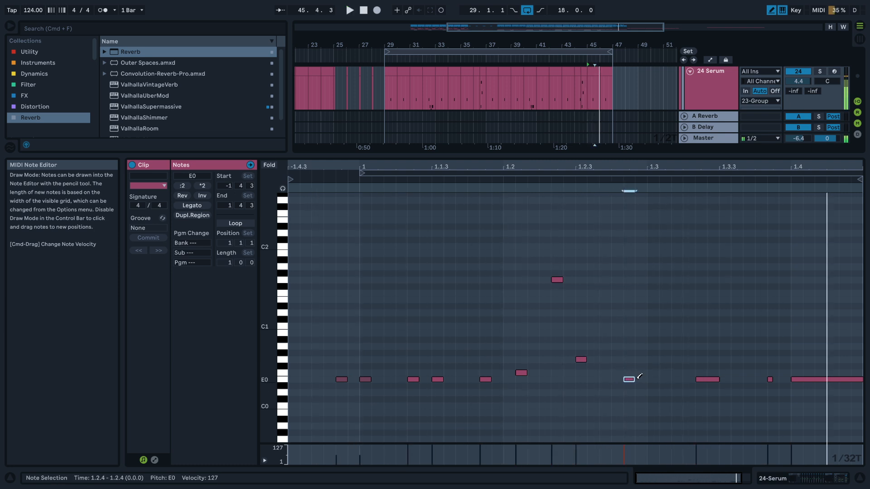
{"action": "key", "text": "b"}
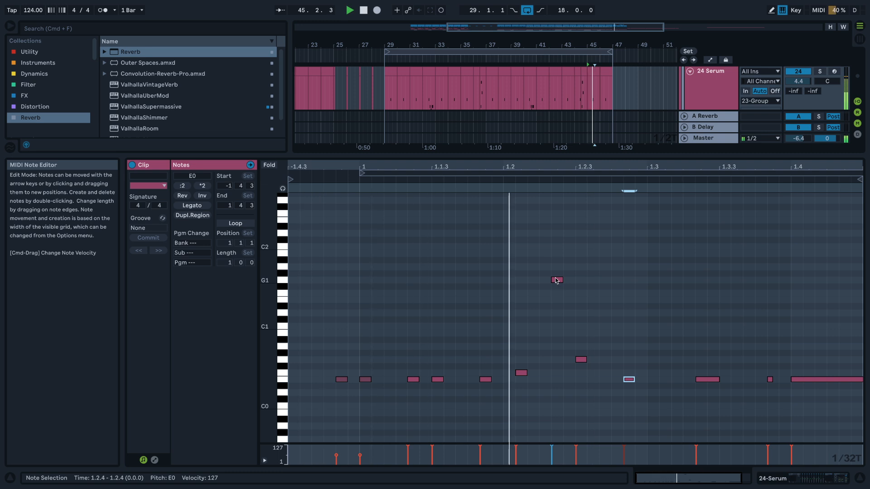
- Lower the G1 note to F0 and shift it and the neighbouring F0 note one grid step earlier
{"action": "left_click_drag", "start_coordinate": [557, 280], "coordinate": [549, 365]}
{"action": "key", "text": "space"}
{"action": "key", "text": "space"}
{"action": "key", "text": "space"}
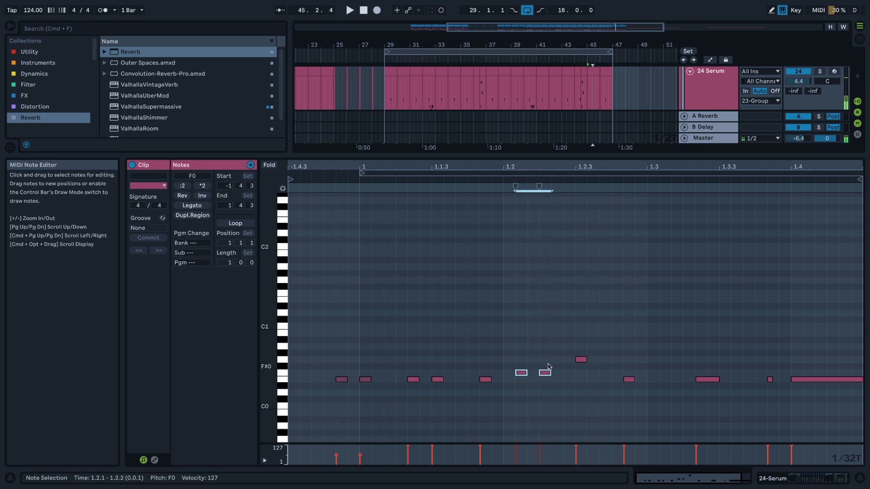
{"action": "left_click", "coordinate": [534, 373]}
- Lower the G0 note at 1.2.3 to F0 and move the second F0 note to 1.2.2
{"action": "left_click", "coordinate": [580, 361]}
{"action": "key", "text": "space"}
{"action": "key", "text": "space"}
{"action": "mouse_move", "coordinate": [579, 366]}
{"action": "left_mouse_down"}
{"action": "mouse_move", "coordinate": [567, 372]}
{"action": "mouse_move", "coordinate": [579, 375]}
{"action": "left_mouse_up"}
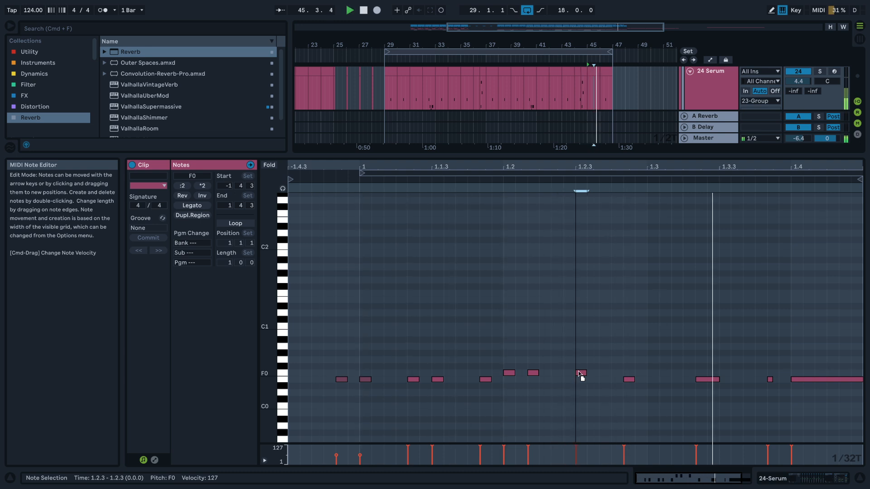
{"action": "left_click_drag", "start_coordinate": [534, 373], "coordinate": [555, 376]}
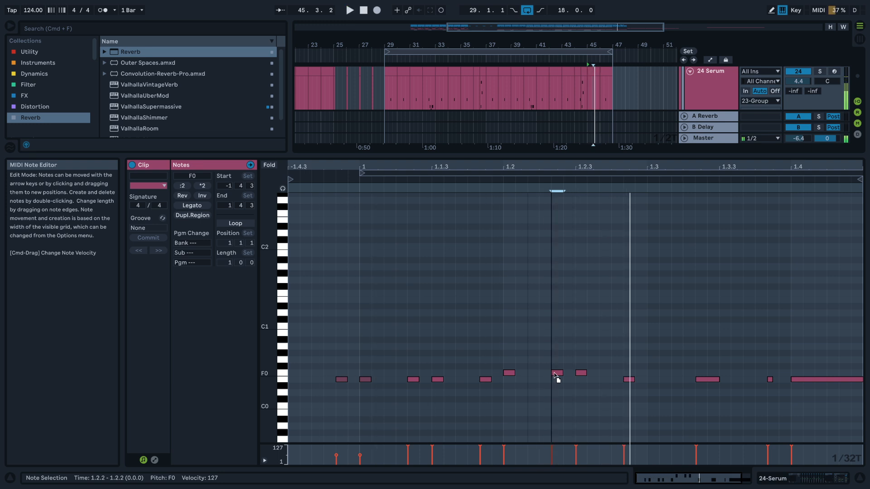
- Raise the E0 note at 1.2.4 to F0, lengthen it to three 1/32T steps, and shift it one step later
{"action": "mouse_move", "coordinate": [628, 379]}
{"action": "left_mouse_down"}
{"action": "mouse_move", "coordinate": [616, 374]}
{"action": "mouse_move", "coordinate": [667, 371]}
{"action": "mouse_move", "coordinate": [635, 371]}
{"action": "left_mouse_up"}
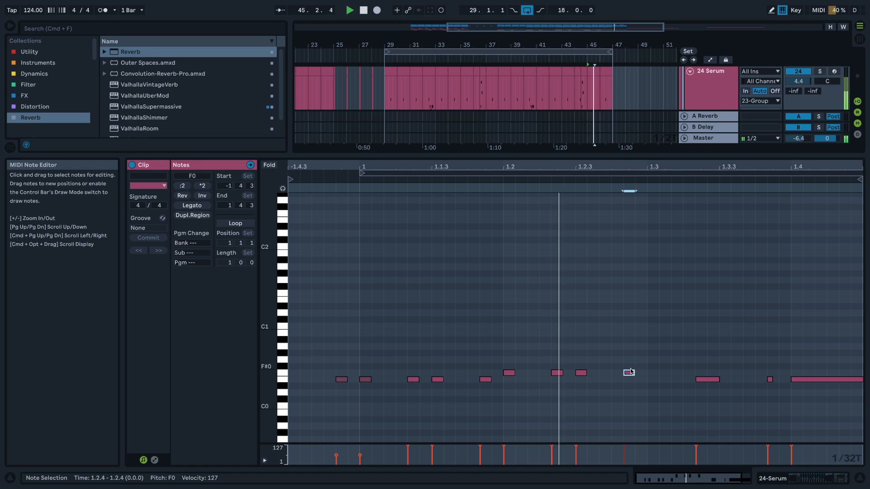
{"action": "mouse_move", "coordinate": [634, 372]}
{"action": "left_mouse_down"}
{"action": "mouse_move", "coordinate": [691, 365]}
{"action": "mouse_move", "coordinate": [631, 374]}
{"action": "left_mouse_up"}
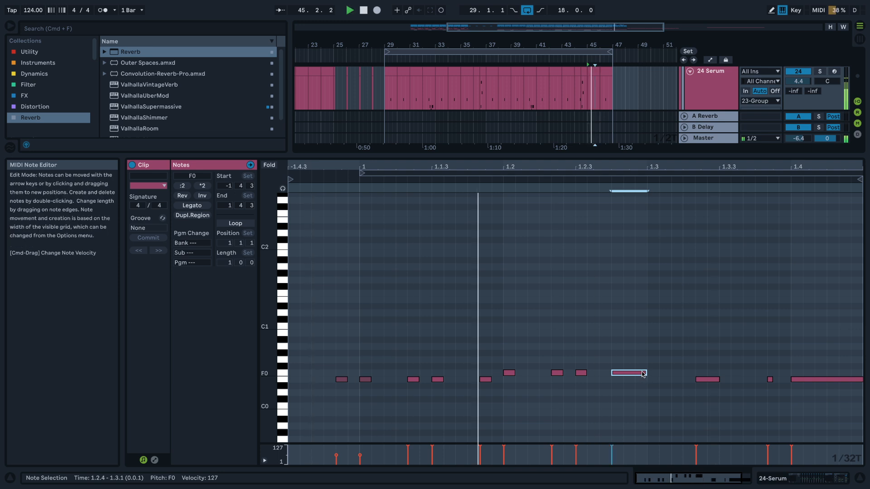
{"action": "key", "text": "Right"}
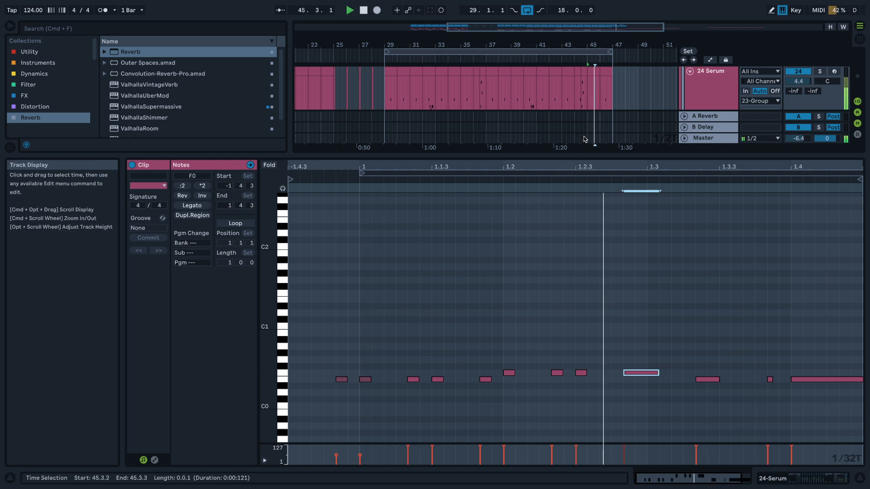
- Reduce the note editor's height and play the arrangement from the 24 Serum clip at bar 45
{"action": "left_click_drag", "start_coordinate": [597, 154], "coordinate": [583, 246]}
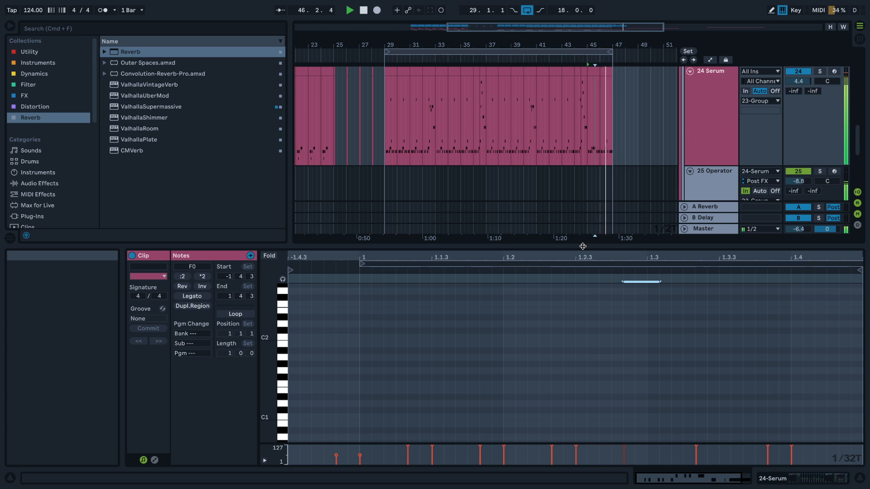
{"action": "scroll", "coordinate": [597, 104], "scroll_direction": "up", "scroll_amount": 2}
{"action": "left_click", "coordinate": [594, 92]}
{"action": "key", "text": "space"}
{"action": "key", "text": "space"}
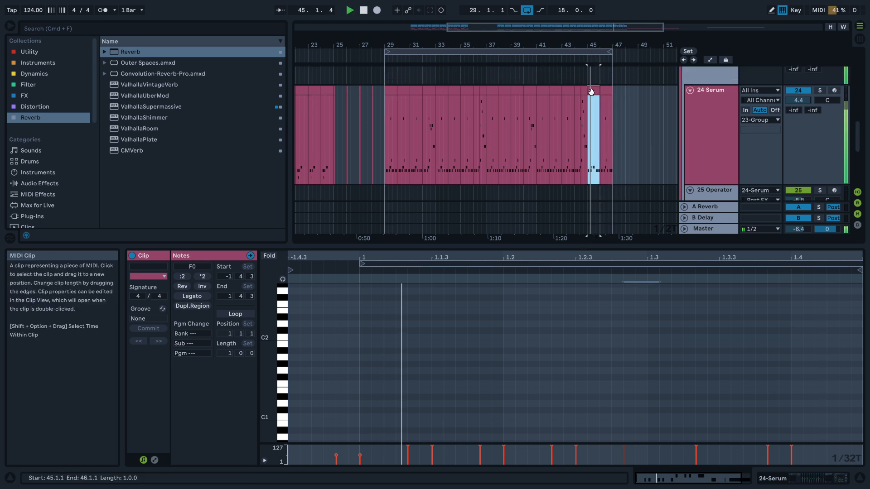
{"action": "scroll", "coordinate": [597, 99], "scroll_direction": "up", "scroll_amount": 1}
{"action": "scroll", "coordinate": [603, 113], "scroll_direction": "up", "scroll_amount": 4}
{"action": "key", "text": "space"}
- Lock the automation envelopes and play the 24 Serum part from just before bar 44
{"action": "left_click", "coordinate": [726, 60]}
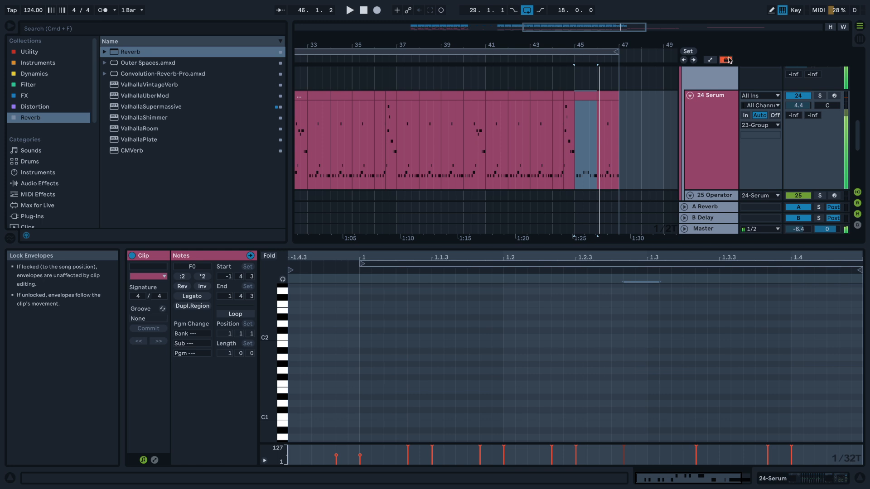
{"action": "left_click", "coordinate": [553, 143]}
{"action": "key", "text": "space"}
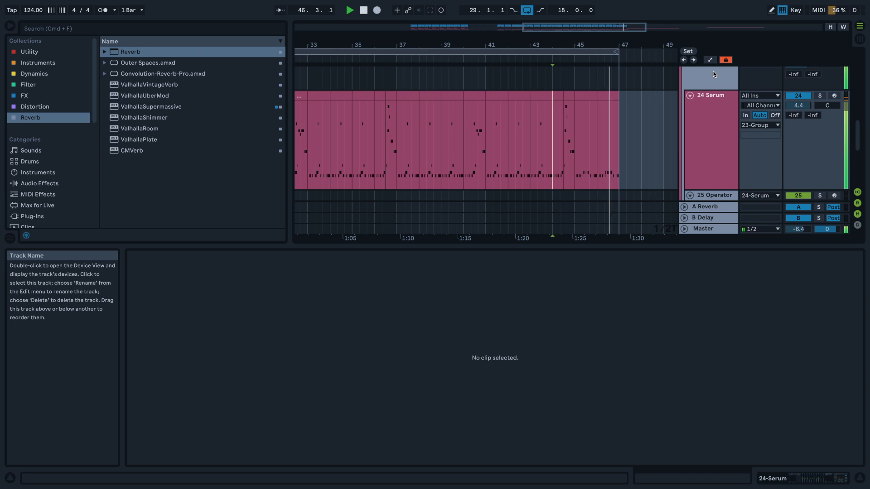
- Select the 24 Serum clip at bar 45, audition it, and enlarge its note editor
{"action": "left_click", "coordinate": [583, 97]}
{"action": "key", "text": "space"}
{"action": "key", "text": "space"}
{"action": "key", "text": "space"}
{"action": "key", "text": "space"}
{"action": "left_click_drag", "start_coordinate": [603, 247], "coordinate": [592, 71]}
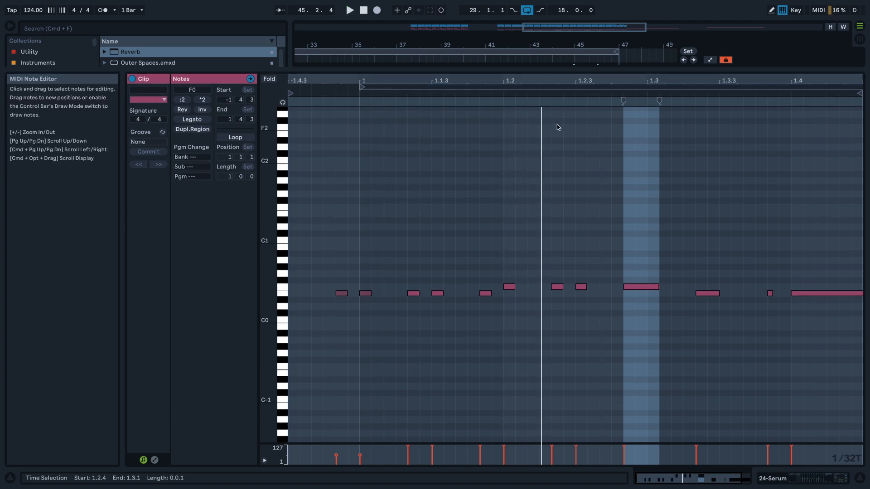
- Delete the F0 notes between 1.2.1 and 1.3.1 in the 24 Serum clip
{"action": "key", "text": "minus"}
{"action": "left_click_drag", "start_coordinate": [491, 252], "coordinate": [857, 330]}
{"action": "key", "text": "space"}
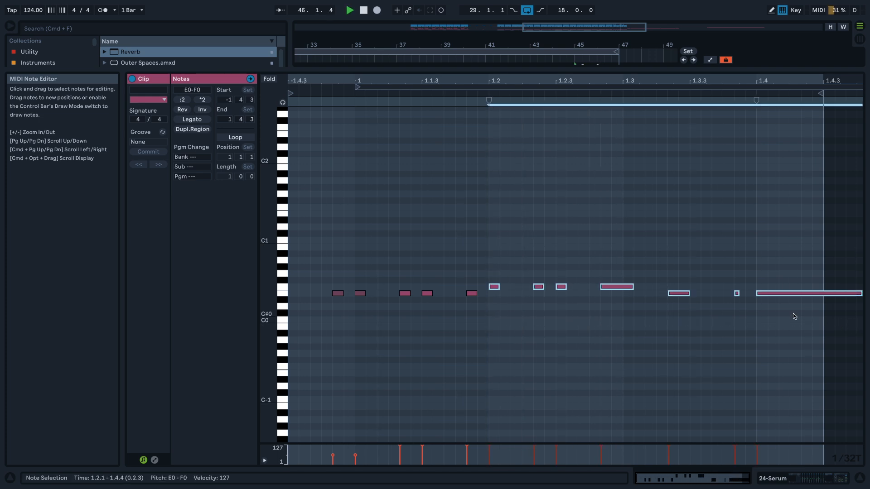
{"action": "left_click", "coordinate": [647, 314]}
{"action": "left_click_drag", "start_coordinate": [638, 312], "coordinate": [559, 290]}
{"action": "left_click", "coordinate": [487, 256]}
{"action": "left_click_drag", "start_coordinate": [485, 265], "coordinate": [647, 317]}
{"action": "key", "text": "Delete"}
{"action": "key", "text": "space"}
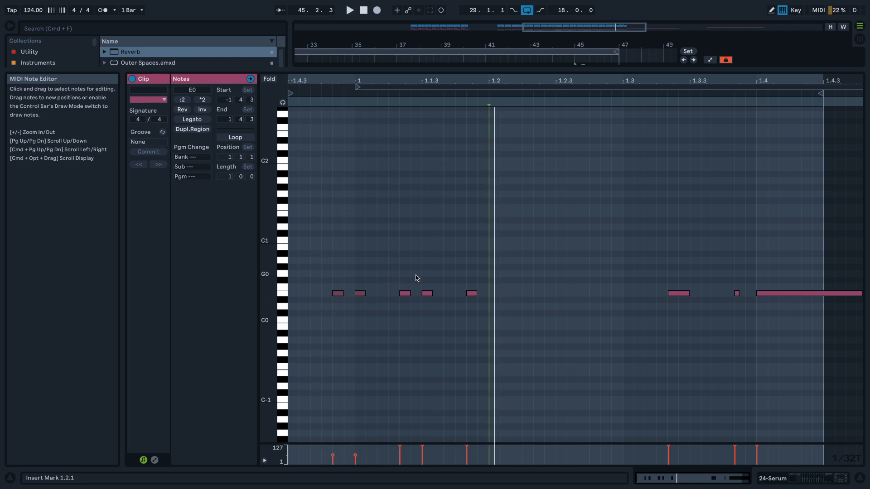
- Duplicate the clip's first three E0 notes twice so the pattern repeats up to 1.3.3
{"action": "left_click", "coordinate": [414, 283]}
{"action": "key", "text": "space"}
{"action": "left_click_drag", "start_coordinate": [415, 283], "coordinate": [290, 304]}
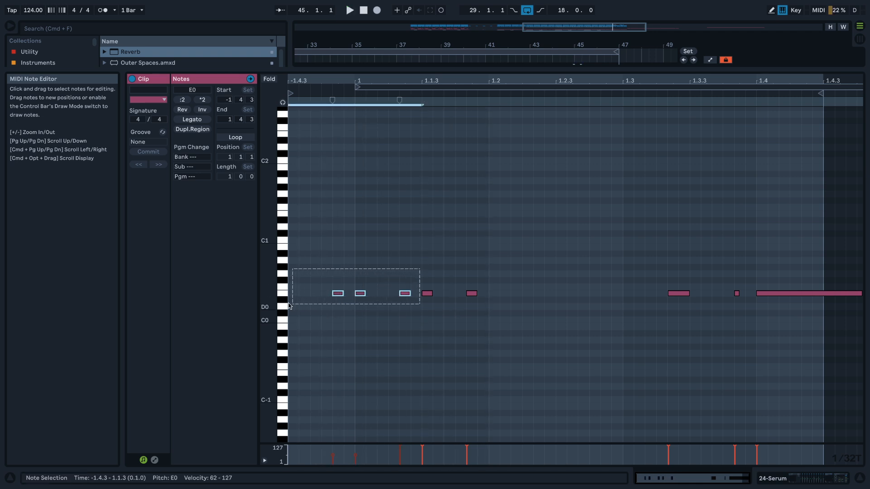
{"action": "key", "text": "super+d"}
{"action": "key", "text": "super+d"}
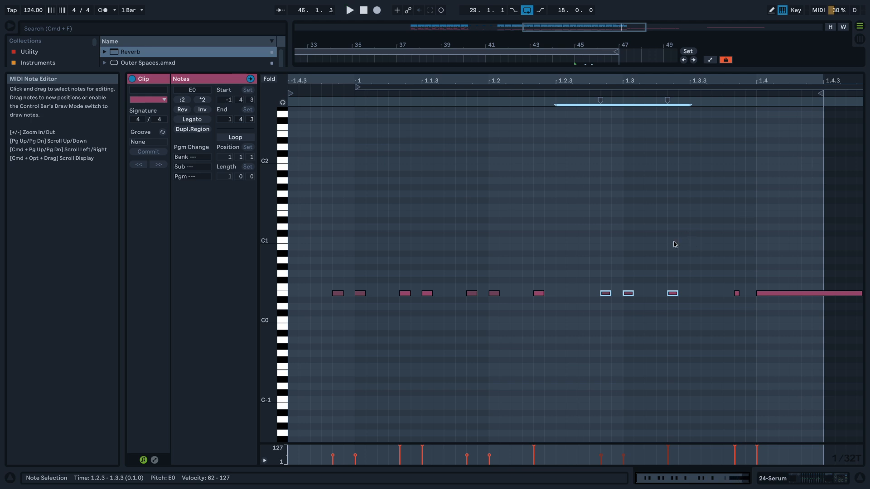
- Lengthen the E0 note at 1.2.2 to about 1.2.3, adding and removing trial F0 notes above it, and play the result
{"action": "double_click", "coordinate": [550, 287]}
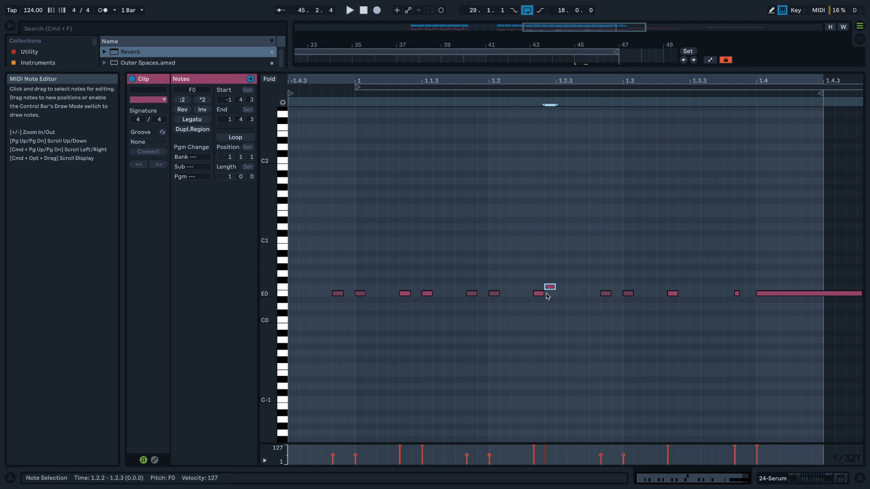
{"action": "double_click", "coordinate": [563, 286]}
{"action": "left_click_drag", "start_coordinate": [543, 293], "coordinate": [572, 294]}
{"action": "double_click", "coordinate": [551, 287]}
{"action": "double_click", "coordinate": [561, 287]}
{"action": "key", "text": "space"}
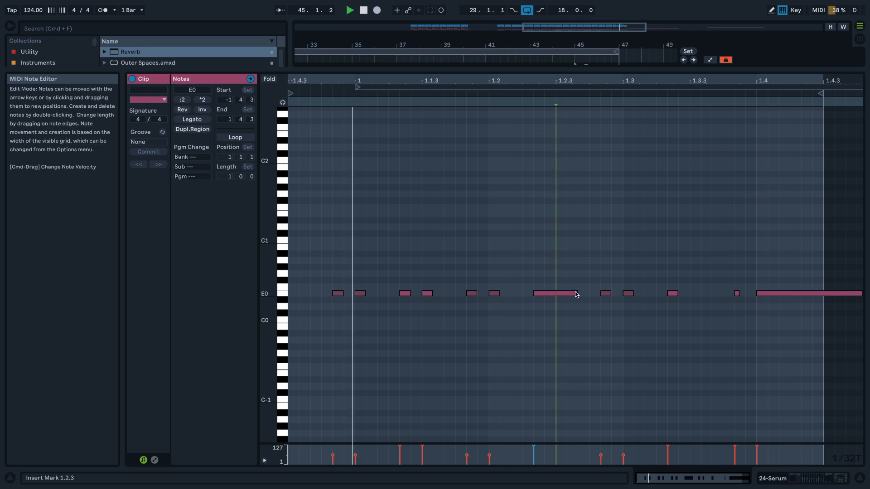
- Raise the long E0 note at 1.2.2 an octave to E1 and extend it to 1.3.1 during playback
{"action": "left_click_drag", "start_coordinate": [577, 293], "coordinate": [586, 290]}
{"action": "key", "text": "space"}
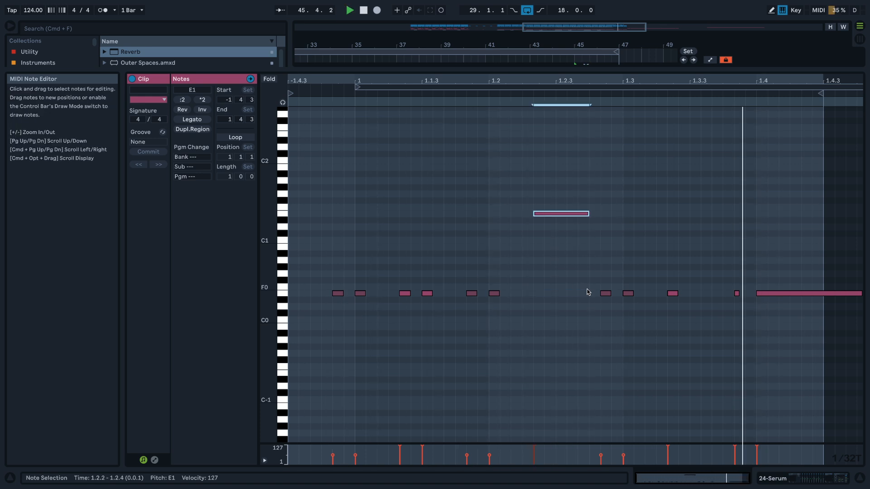
{"action": "key", "text": "shift+Right"}
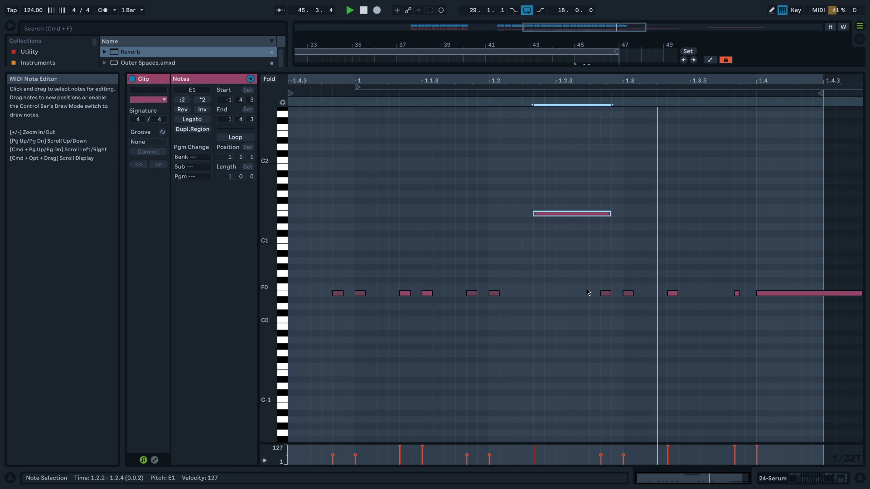
{"action": "key", "text": "shift+Right"}
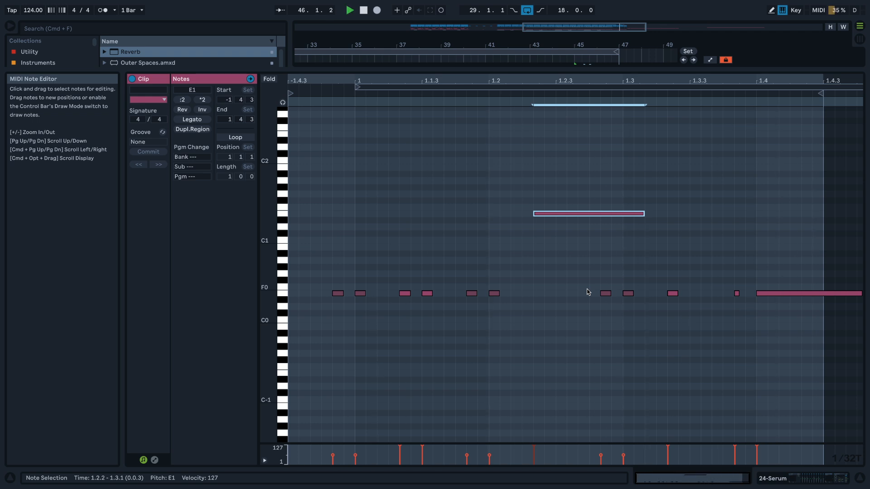
- Shorten the long E1 note at 1.2.2 so it ends at about 1.2.3 during playback
{"action": "key", "text": "shift+Left"}
{"action": "key", "text": "shift+Left"}
{"action": "key", "text": "shift+Left"}
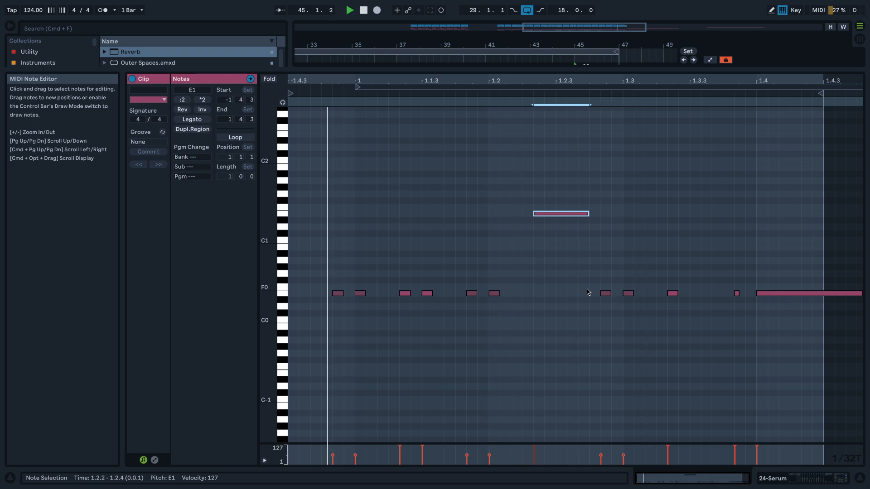
{"action": "key", "text": "shift+Right"}
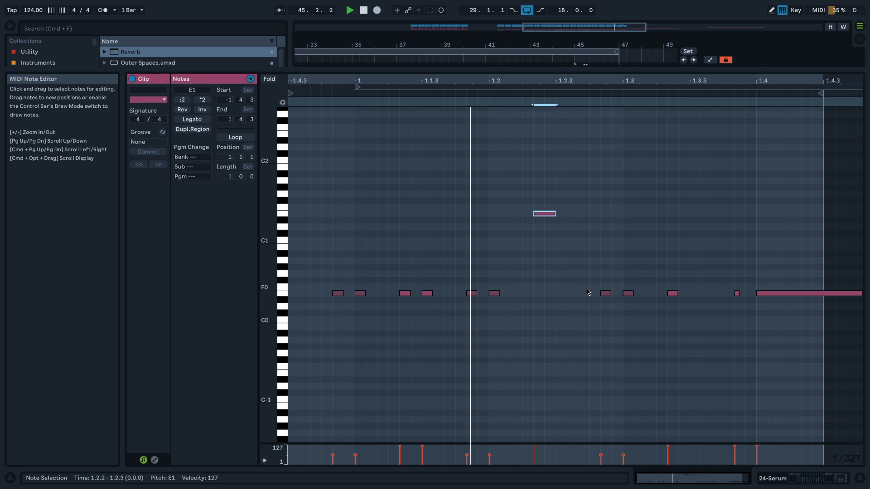
- Duplicate the E1 note, place the copy at 1.2.3, raise it an octave to E2 and adjust its length
{"action": "key", "text": "super+d"}
{"action": "key", "text": "shift+Left"}
{"action": "key", "text": "Right"}
{"action": "key", "text": "Right"}
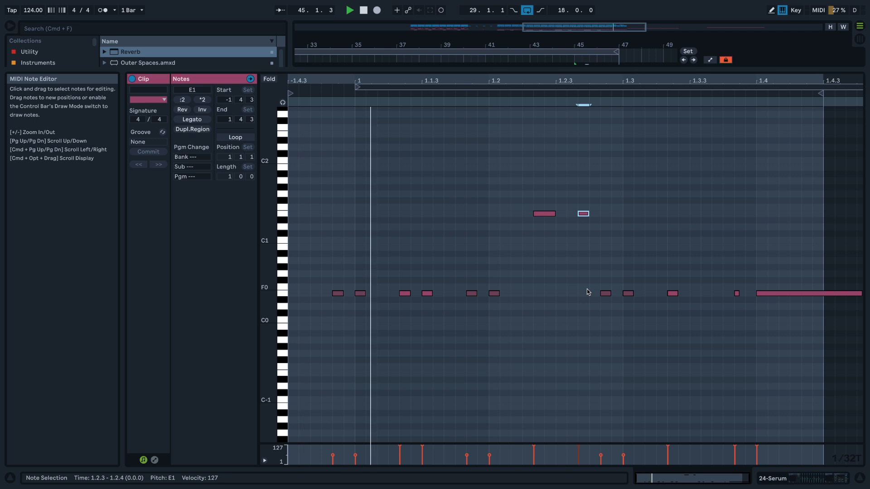
{"action": "key", "text": "Left"}
{"action": "key", "text": "Left"}
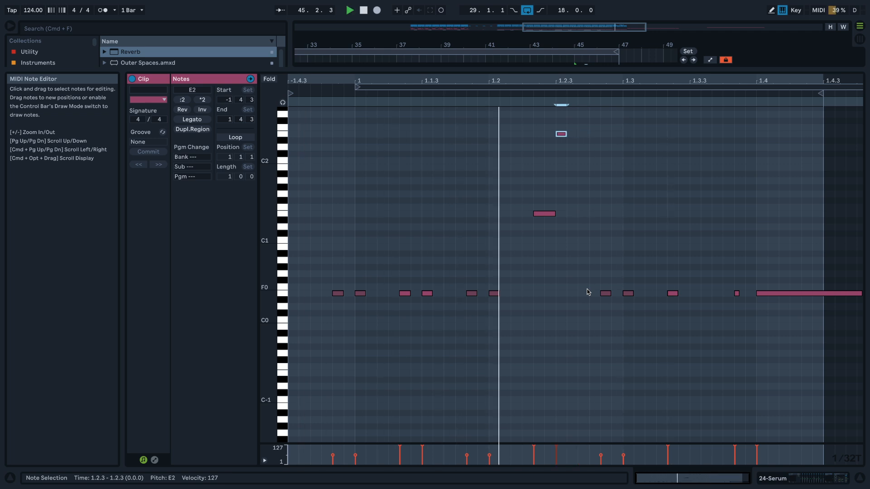
{"action": "key", "text": "shift+Right"}
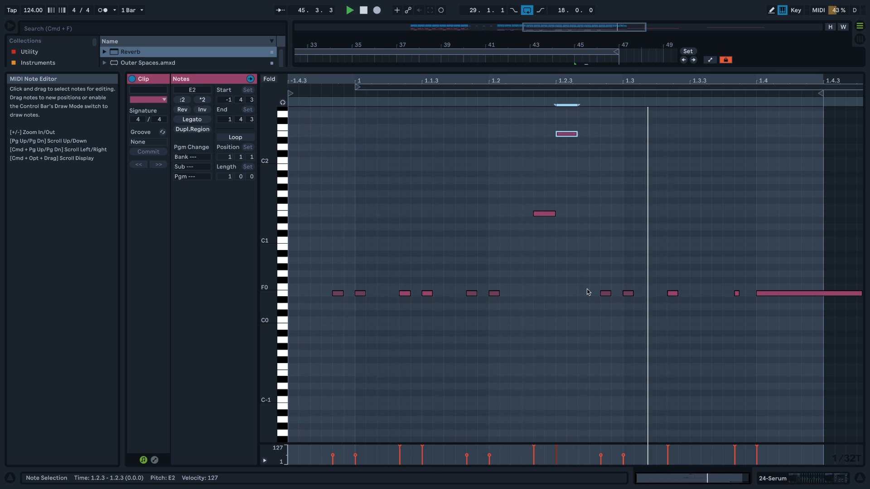
- Lower the copied note at 1.2.3 to E0, trying B0 on the way during playback
{"action": "key", "text": "shift+Down"}
{"action": "key", "text": "Down"}
{"action": "key", "text": "Down"}
{"action": "key", "text": "Down"}
{"action": "key", "text": "Down"}
{"action": "key", "text": "Down"}
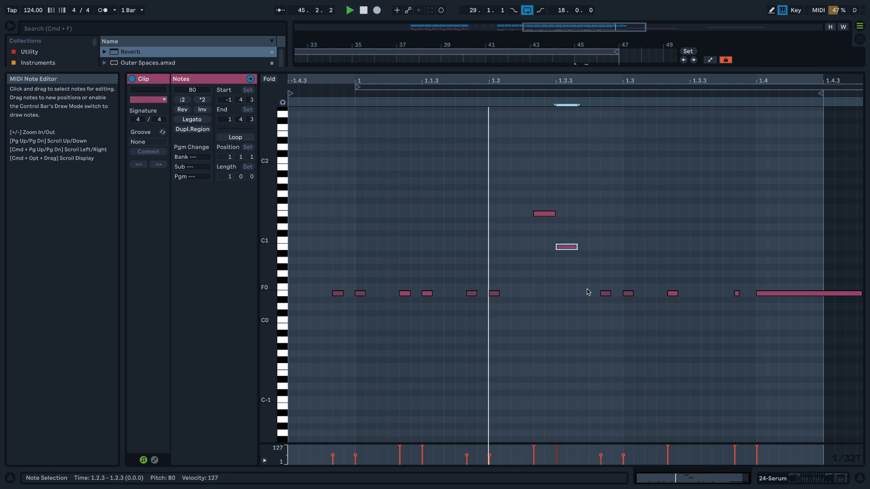
{"action": "key", "text": "Down"}
{"action": "key", "text": "Down"}
{"action": "key", "text": "Down"}
{"action": "key", "text": "Down"}
{"action": "key", "text": "Down"}
{"action": "key", "text": "Down"}
{"action": "key", "text": "Down"}
- Shorten the E0 note at 1.2.3 to match its neighbours and bring the E1 note at 1.2.2 down to E0 at the same length
{"action": "key", "text": "shift+Right"}
{"action": "key", "text": "shift+Left"}
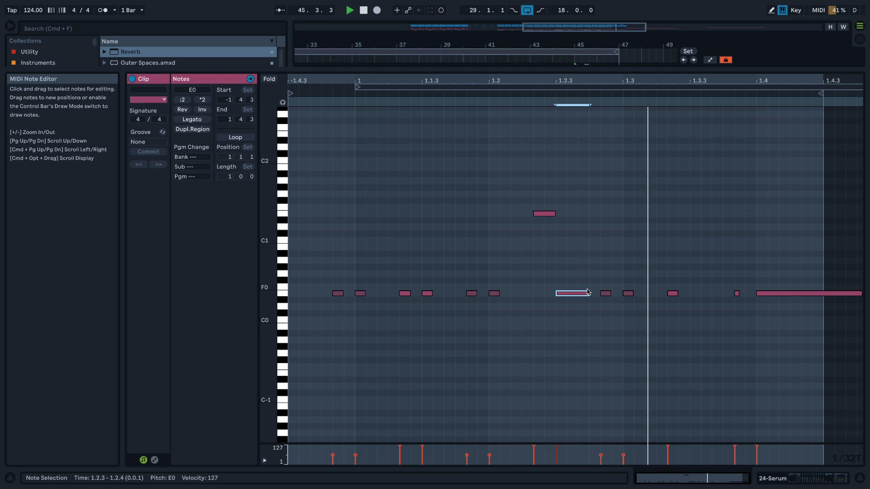
{"action": "key", "text": "shift+Left"}
{"action": "key", "text": "shift+Left"}
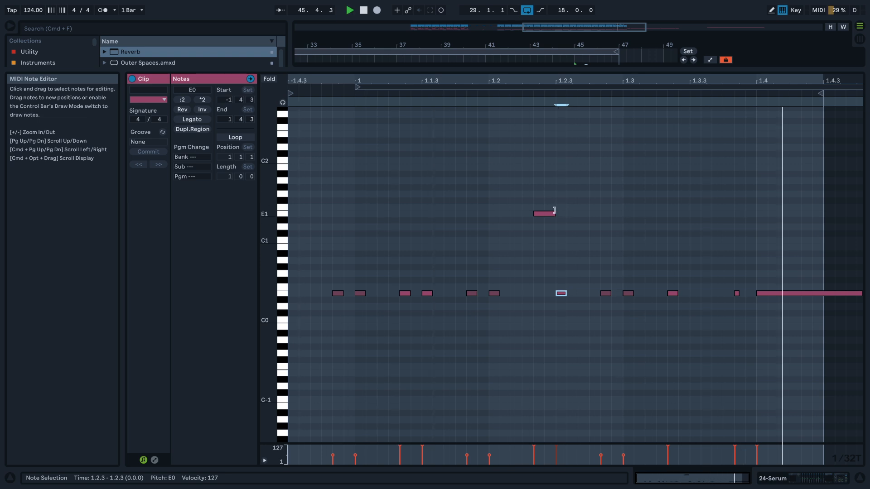
{"action": "left_click_drag", "start_coordinate": [553, 210], "coordinate": [540, 294]}
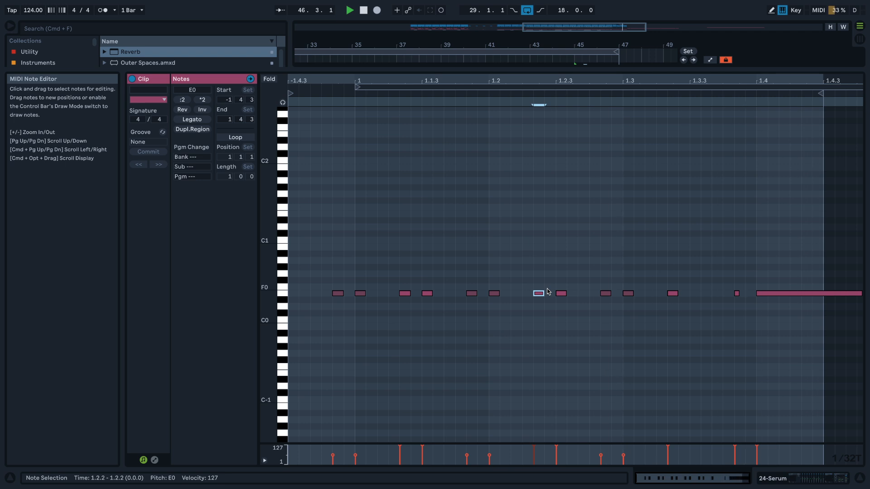
- Duplicate the edited bar 45 clip over bar 46 on the 24 Serum track and play back the arrangement
{"action": "left_click_drag", "start_coordinate": [475, 68], "coordinate": [516, 345]}
{"action": "left_click", "coordinate": [589, 72]}
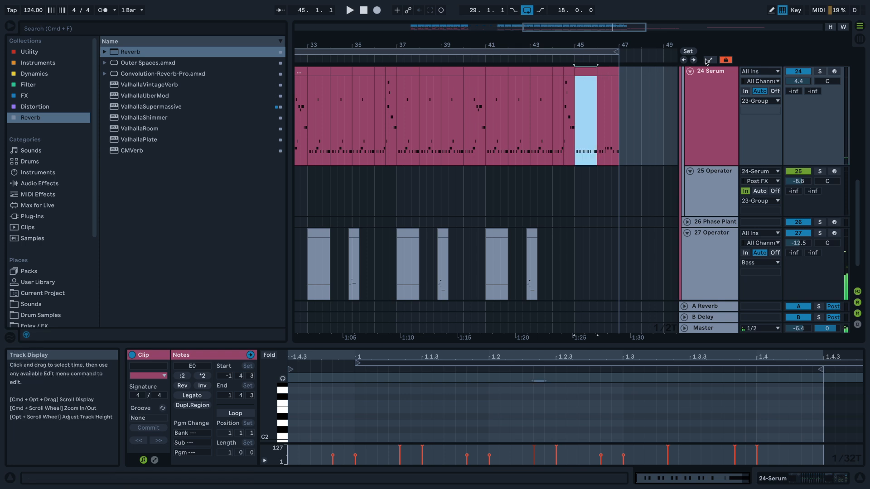
{"action": "key", "text": "a"}
{"action": "key", "text": "a"}
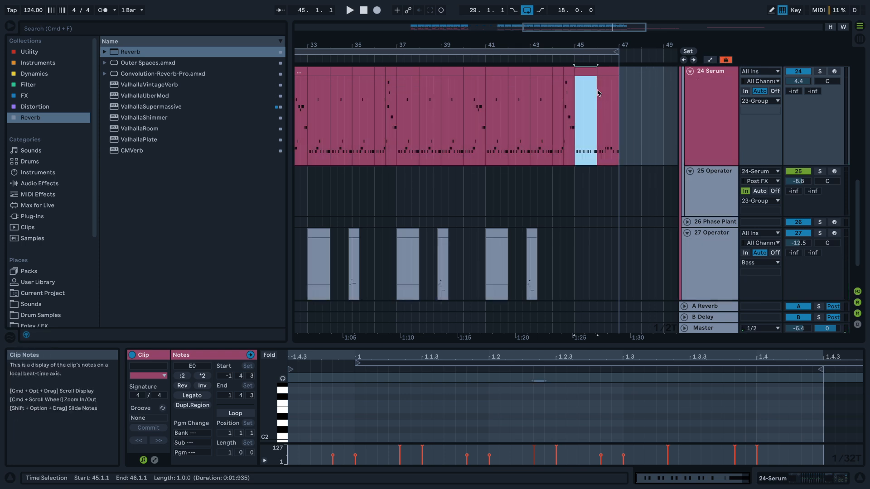
{"action": "key", "text": "Right"}
{"action": "key", "text": "space"}
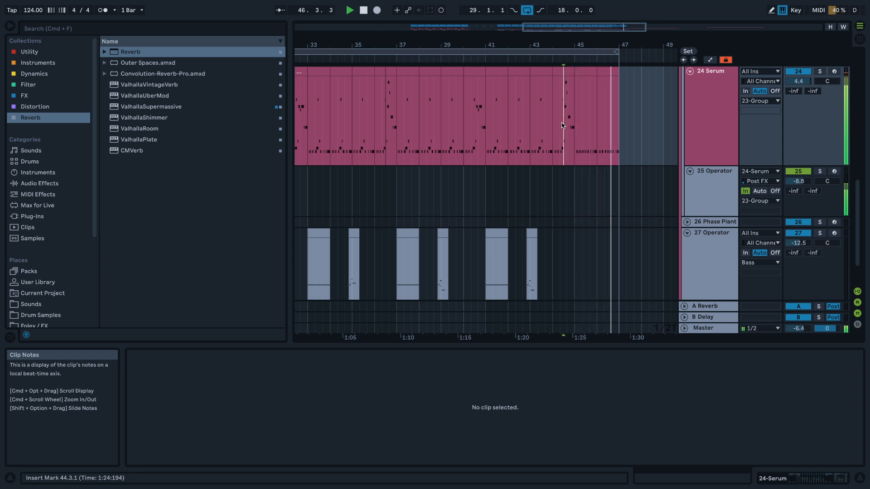
{"action": "key", "text": "space"}
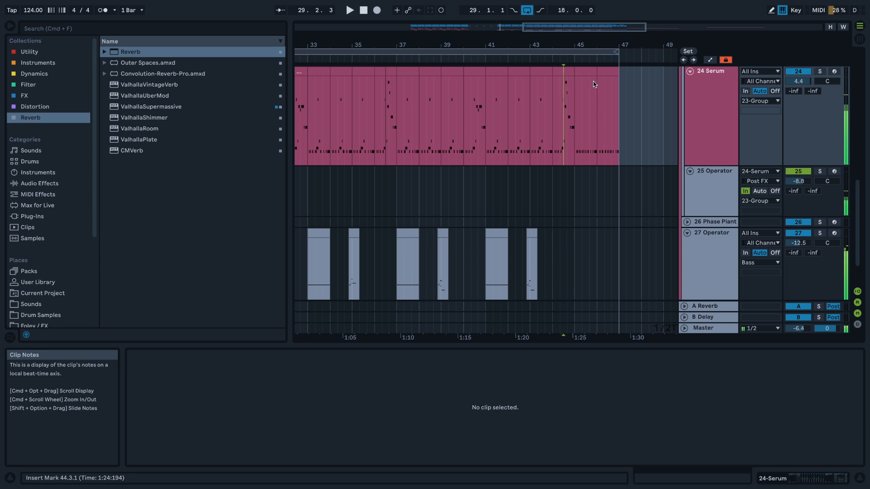
- Try copying the 24 Serum clips at bars 39 to 41 onto bar 47, and undo the paste
{"action": "left_click", "coordinate": [590, 72]}
{"action": "scroll", "coordinate": [634, 78], "scroll_direction": "up", "scroll_amount": 1}
{"action": "left_click_drag", "start_coordinate": [569, 36], "coordinate": [492, 28]}
{"action": "left_click_drag", "start_coordinate": [392, 76], "coordinate": [425, 76]}
{"action": "left_click", "coordinate": [530, 97]}
{"action": "key", "text": "super+v"}
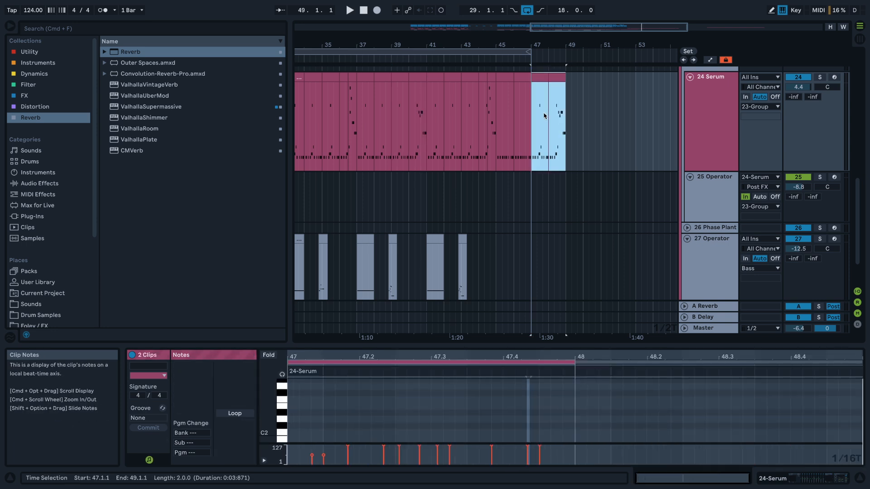
{"action": "key", "text": "super+z"}
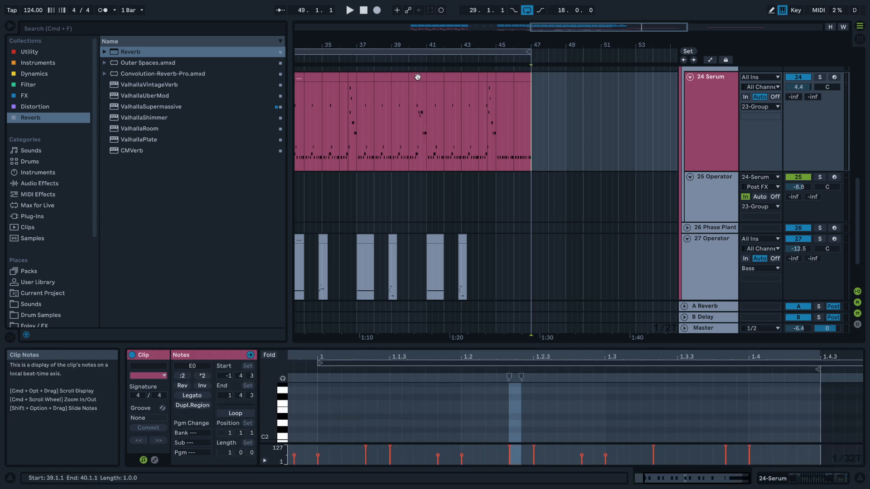
- Copy the 24 Serum clips at bars 39 to 41 to bar 47 with envelope locking switched off
{"action": "left_click", "coordinate": [399, 77]}
{"action": "left_click", "coordinate": [417, 77], "text": "shift"}
{"action": "left_click", "coordinate": [417, 77]}
{"action": "left_click", "coordinate": [403, 77], "text": "shift"}
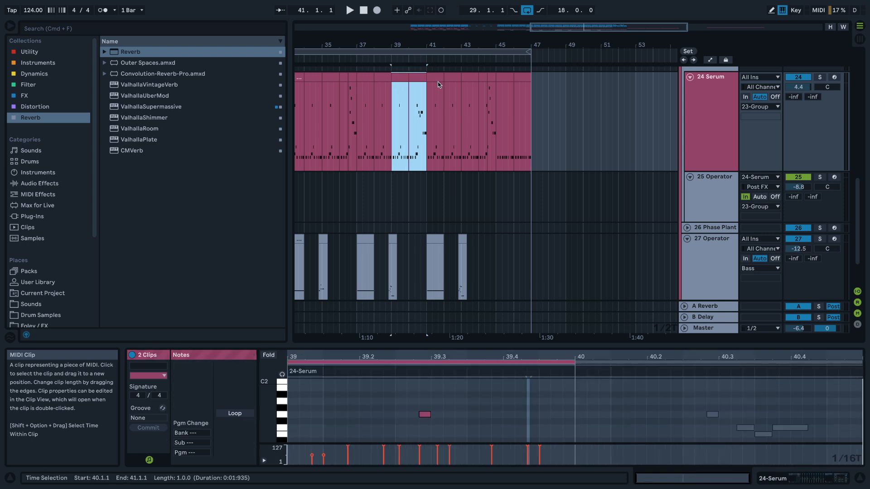
{"action": "key", "text": "super+c"}
{"action": "left_click", "coordinate": [539, 101]}
{"action": "key", "text": "Left"}
{"action": "key", "text": "super+v"}
- Switch envelope locking back on and duplicate the bar 46 clip twice over bars 47 and 48 of 24 Serum
{"action": "left_click", "coordinate": [525, 87]}
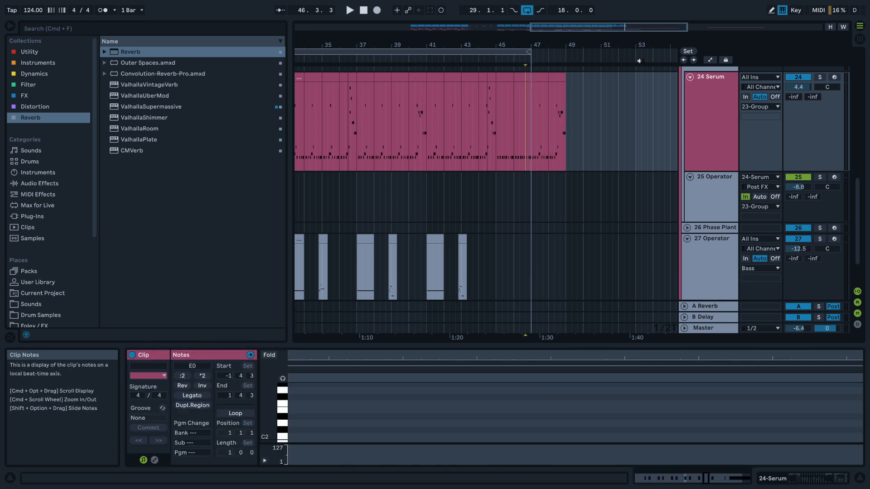
{"action": "left_click", "coordinate": [528, 80]}
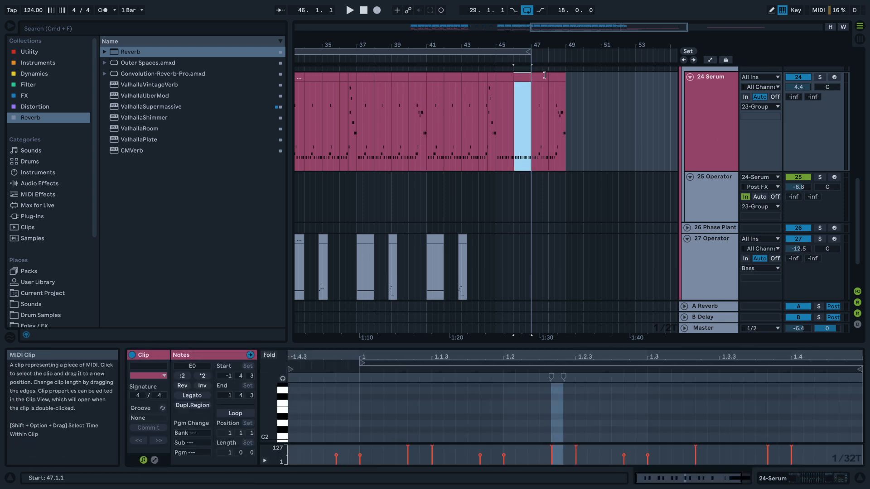
{"action": "left_click", "coordinate": [726, 60]}
{"action": "left_click", "coordinate": [521, 75]}
{"action": "key", "text": "super+d"}
{"action": "key", "text": "super+d"}
{"action": "left_click", "coordinate": [534, 131]}
{"action": "scroll", "coordinate": [534, 122], "scroll_direction": "up", "scroll_amount": 5}
{"action": "key", "text": "space"}
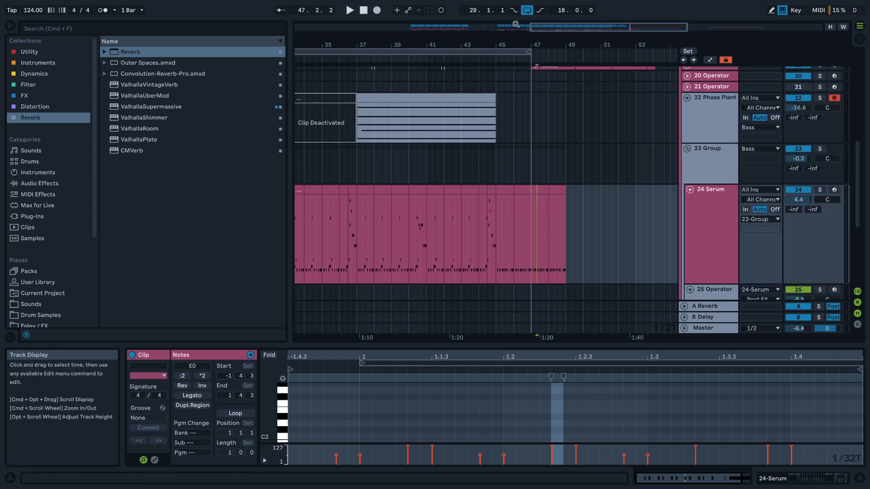
- Extend the arrangement loop to bar 49 and trim the start of the frozen Serum clip to bar 53
{"action": "left_click_drag", "start_coordinate": [529, 52], "coordinate": [565, 53]}
{"action": "scroll", "coordinate": [572, 136], "scroll_direction": "up", "scroll_amount": 10}
{"action": "scroll", "coordinate": [572, 139], "scroll_direction": "down", "scroll_amount": 6}
{"action": "left_click_drag", "start_coordinate": [533, 266], "coordinate": [638, 265]}
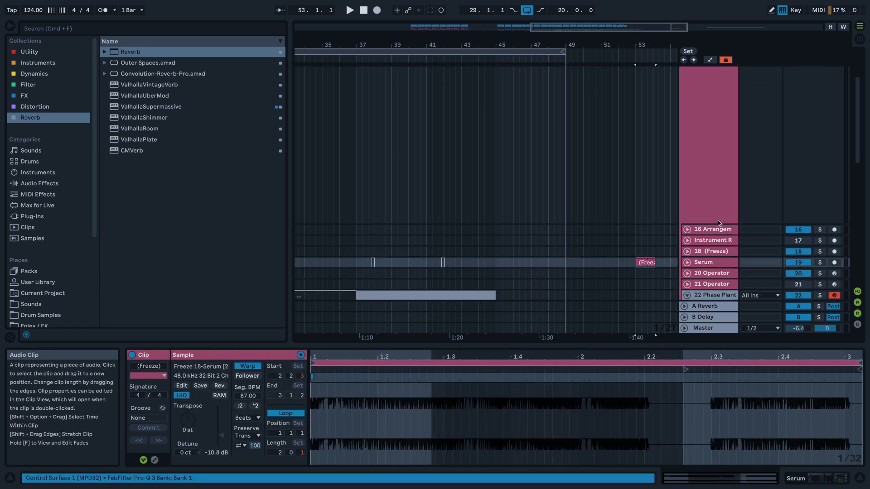
- Duplicate the DRUM group's clips at bars 45 to 47 to fill bars 47 to 49 and play the section from about bar 44
{"action": "left_click", "coordinate": [490, 240]}
{"action": "scroll", "coordinate": [507, 131], "scroll_direction": "up", "scroll_amount": 6}
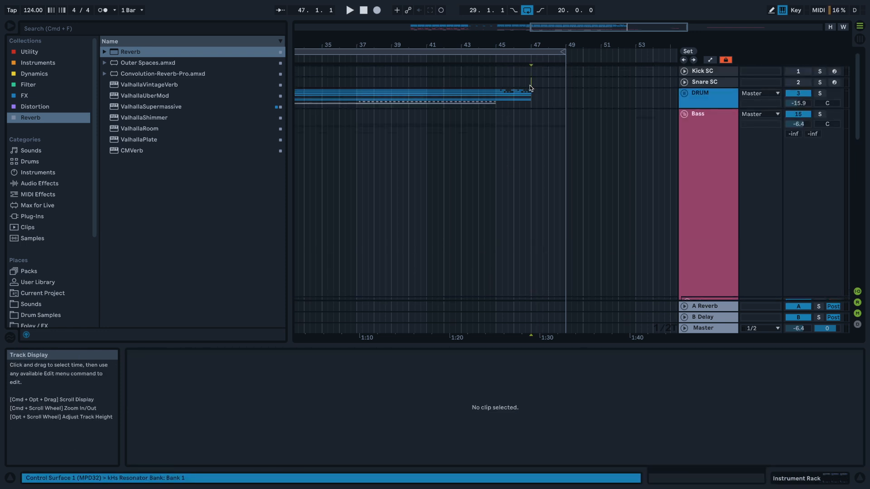
{"action": "left_click_drag", "start_coordinate": [498, 98], "coordinate": [498, 104]}
{"action": "key", "text": "super+d"}
{"action": "left_click", "coordinate": [489, 184]}
{"action": "key", "text": "space"}
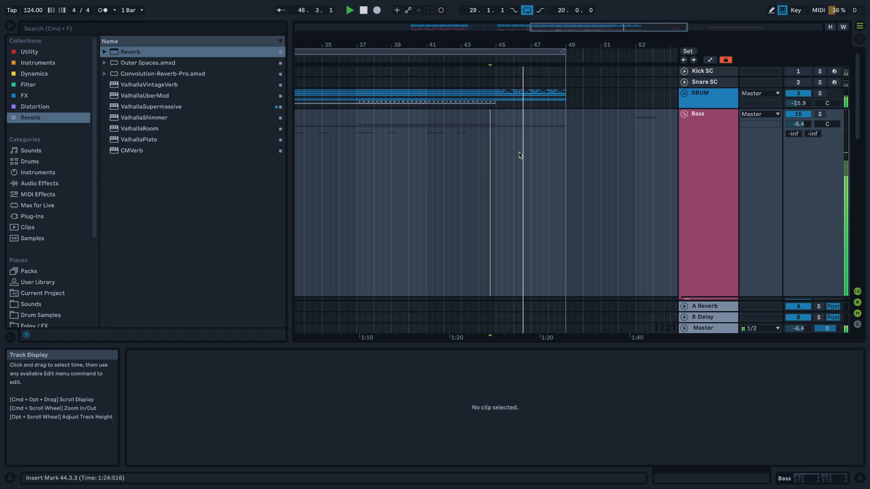
{"action": "scroll", "coordinate": [475, 157], "scroll_direction": "down", "scroll_amount": 5}
{"action": "scroll", "coordinate": [616, 130], "scroll_direction": "down", "scroll_amount": 5}
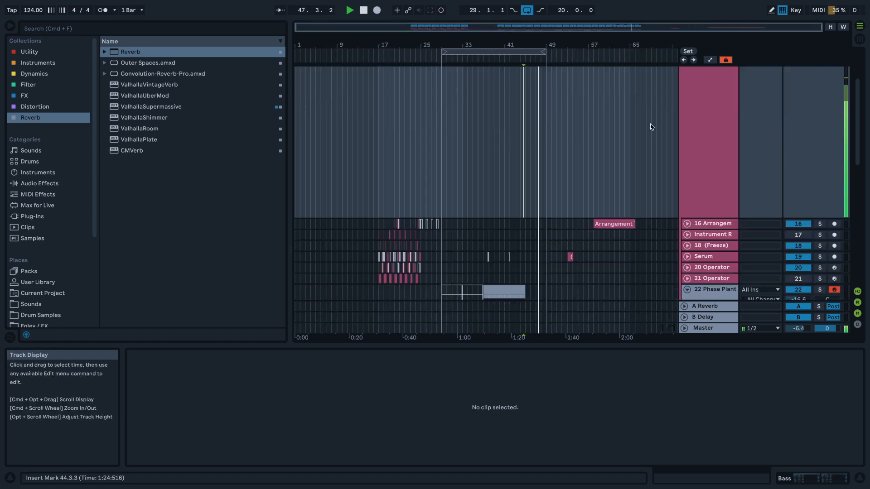
{"action": "scroll", "coordinate": [544, 127], "scroll_direction": "up", "scroll_amount": 3}
{"action": "scroll", "coordinate": [506, 121], "scroll_direction": "up", "scroll_amount": 3}
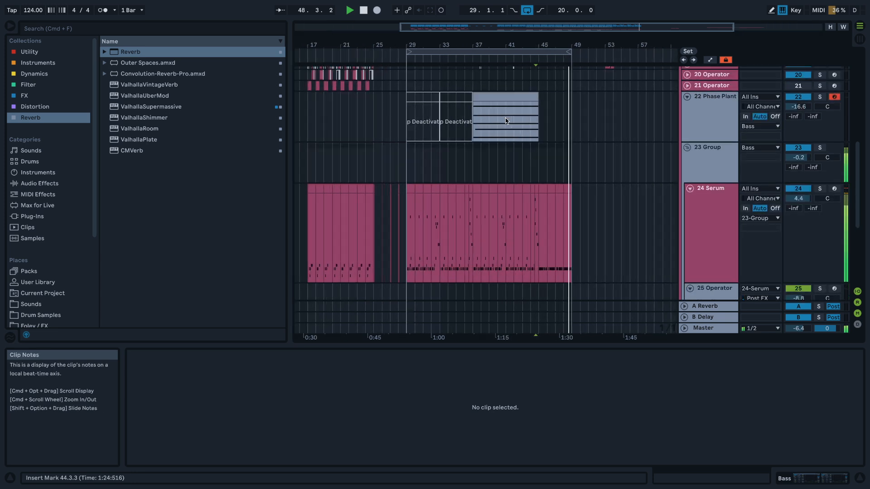
{"action": "key", "text": "space"}
- Copy the 22 Phase Plant clip at bar 37 and paste it at bar 29 over the deactivated clips
{"action": "left_click", "coordinate": [476, 111]}
{"action": "left_click", "coordinate": [490, 105]}
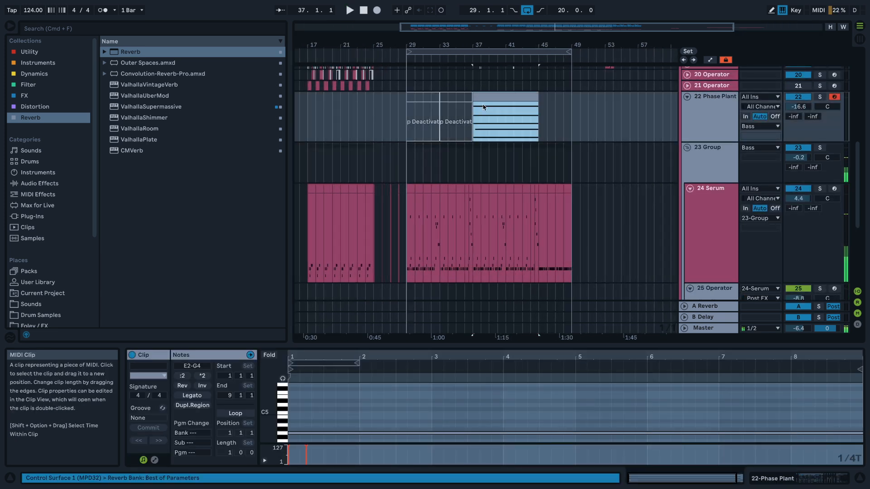
{"action": "scroll", "coordinate": [488, 102], "scroll_direction": "up", "scroll_amount": 5}
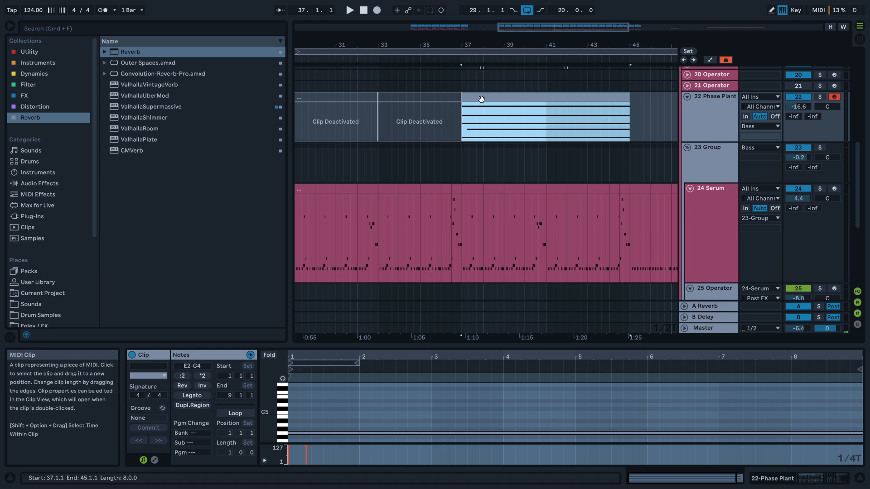
{"action": "scroll", "coordinate": [494, 99], "scroll_direction": "down", "scroll_amount": 5}
{"action": "key", "text": "a"}
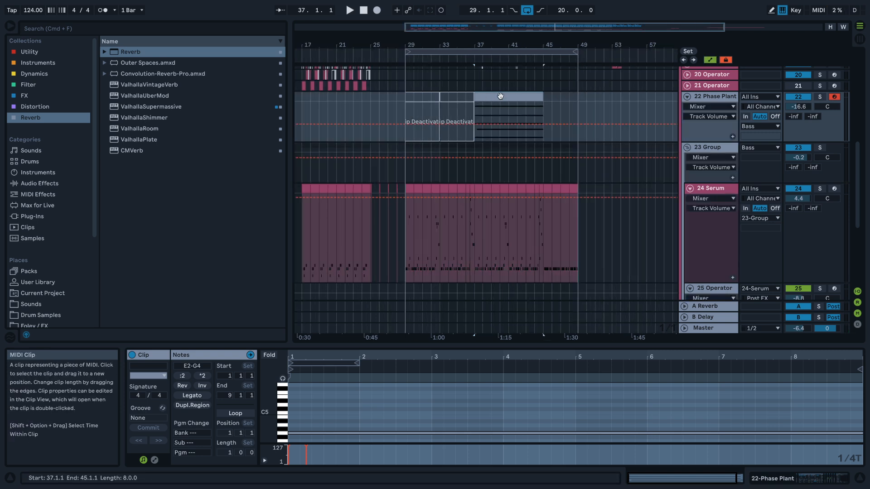
{"action": "key", "text": "a"}
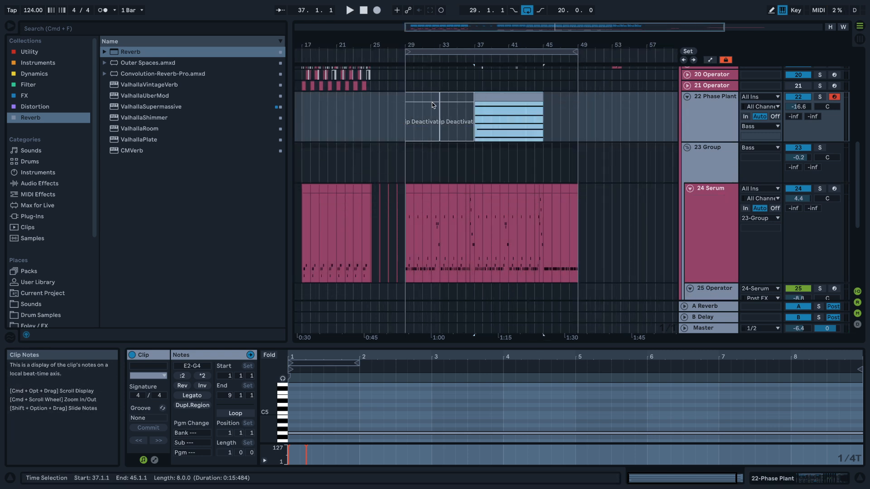
{"action": "left_click", "coordinate": [403, 113]}
{"action": "key", "text": "super+v"}
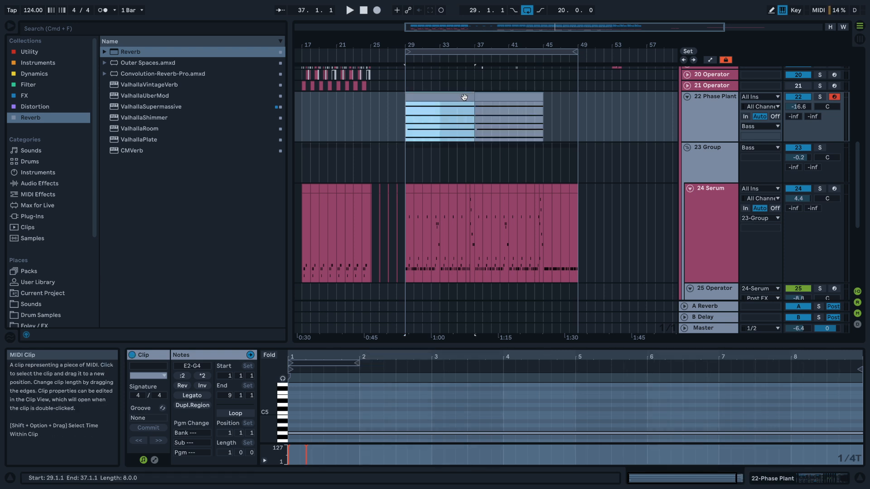
- Extend the Phase Plant clip at bar 29 to bar 45 and duplicate all its notes to fill the added eight bars
{"action": "left_click_drag", "start_coordinate": [469, 96], "coordinate": [542, 97]}
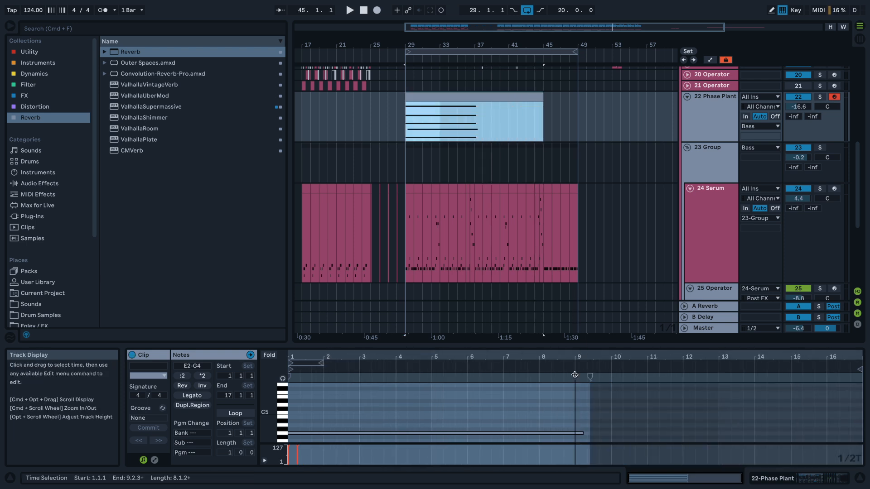
{"action": "left_click", "coordinate": [558, 408]}
{"action": "key", "text": "super+a"}
{"action": "key", "text": "super+d"}
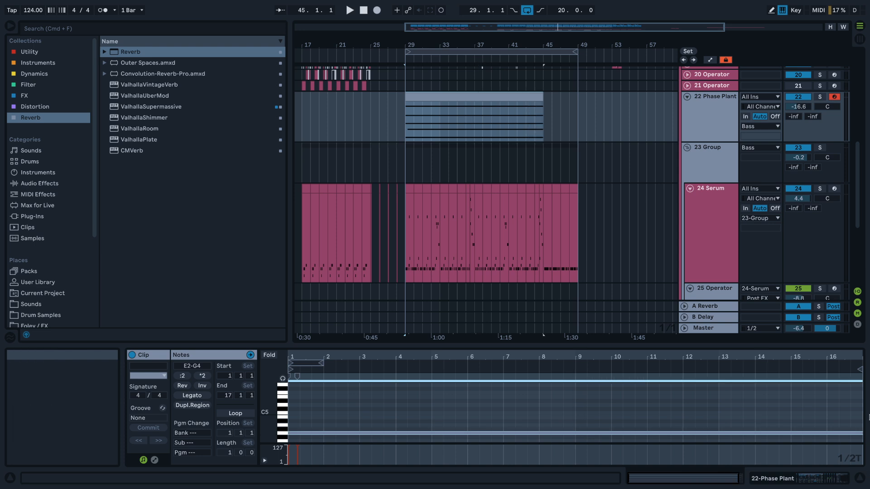
- Switch off envelope locking and show the Phase Plant Macro 1 automation on the 22 Phase Plant track
{"action": "double_click", "coordinate": [701, 120]}
{"action": "key", "text": "a"}
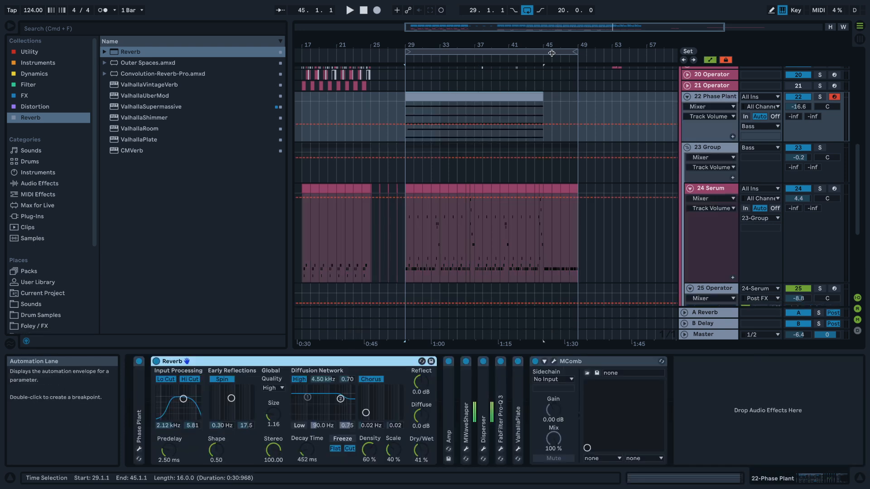
{"action": "left_click", "coordinate": [727, 60]}
{"action": "left_click", "coordinate": [704, 107]}
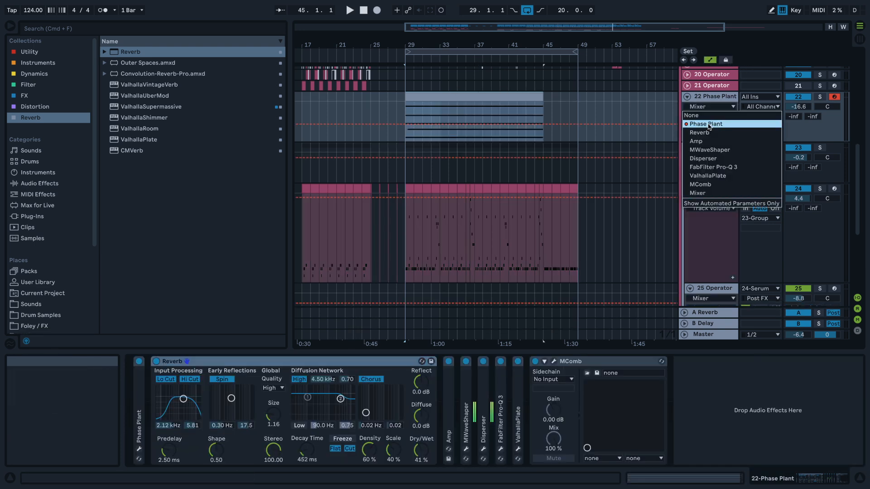
{"action": "left_click", "coordinate": [708, 124]}
{"action": "left_click", "coordinate": [385, 109]}
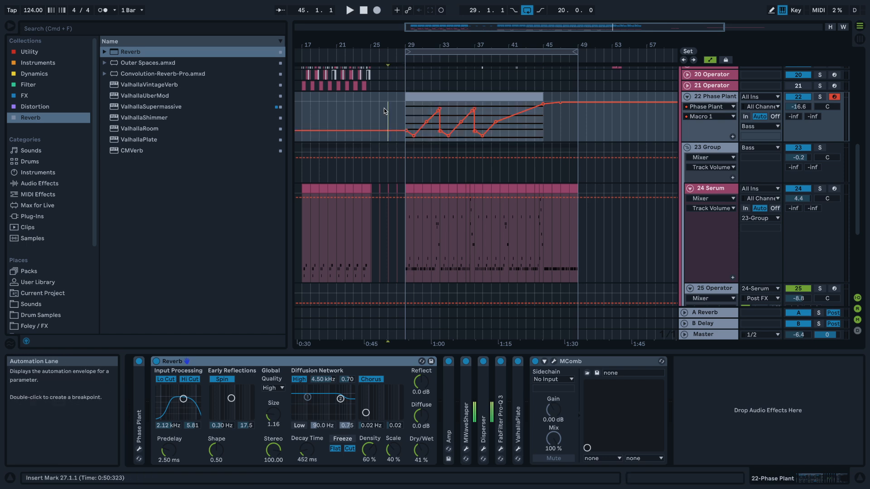
{"action": "left_click", "coordinate": [434, 123]}
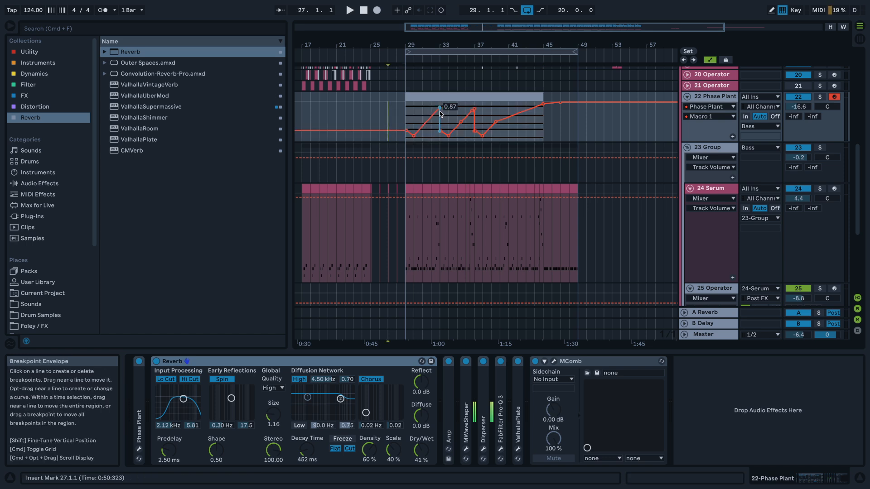
- Clear the 22 Phase Plant Macro 1 automation between bars 32 and 39 and play from bar 29
{"action": "left_click_drag", "start_coordinate": [431, 119], "coordinate": [492, 120]}
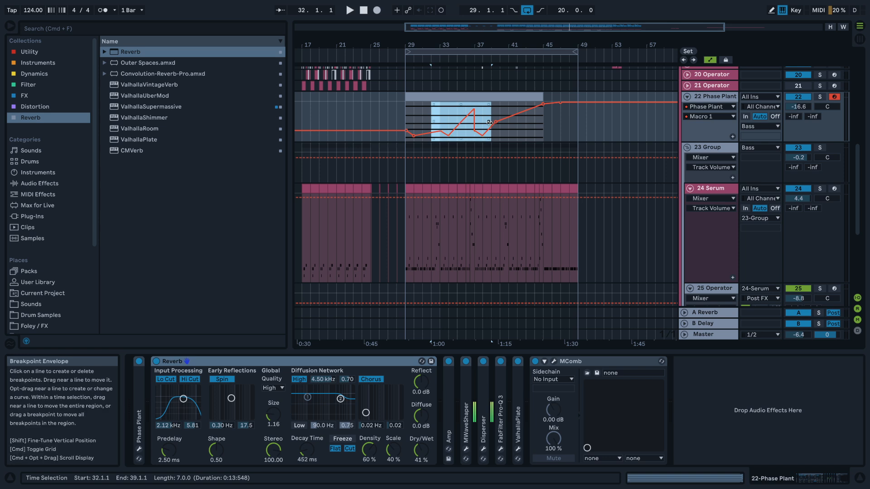
{"action": "left_click", "coordinate": [397, 121]}
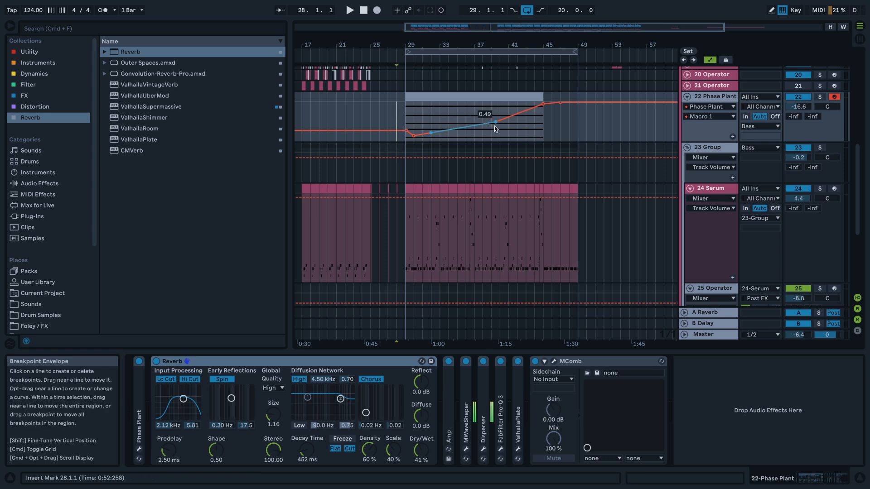
{"action": "left_click", "coordinate": [406, 118]}
{"action": "key", "text": "space"}
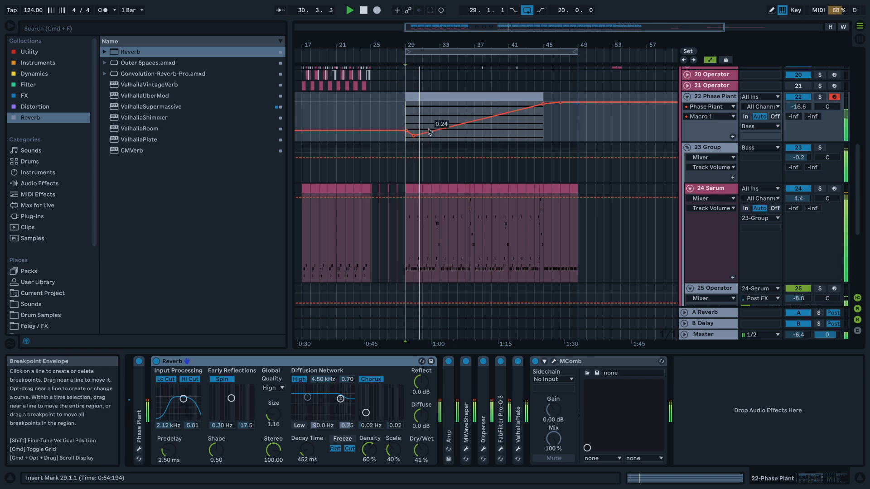
- Hide the automation, collapse the Reverb device and add an Auto Filter after MComb on the 22 Phase Plant track
{"action": "key", "text": "a"}
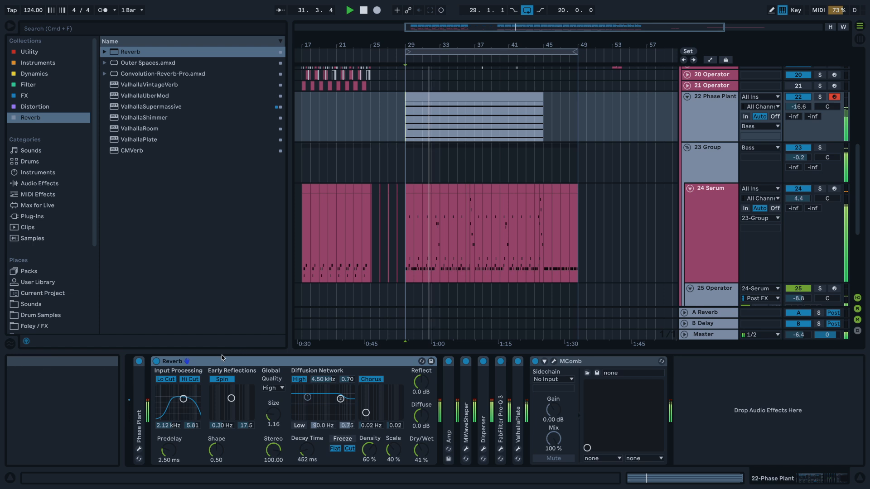
{"action": "double_click", "coordinate": [166, 361]}
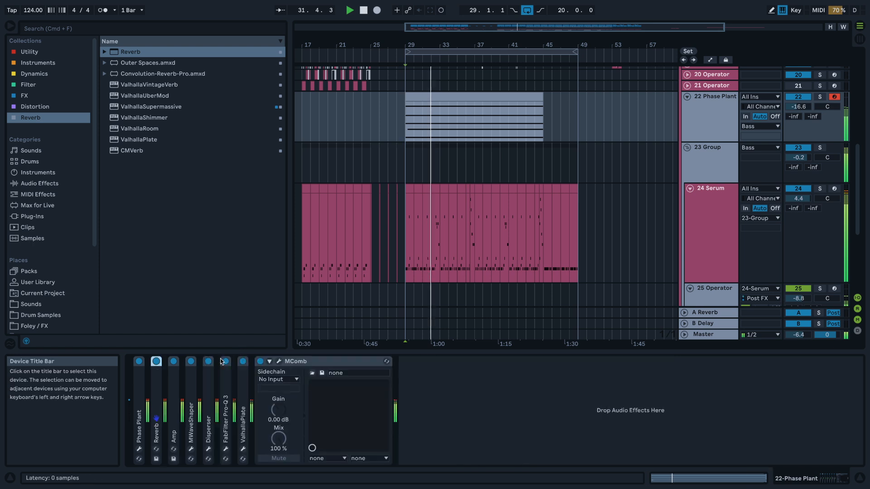
{"action": "left_click", "coordinate": [28, 84]}
{"action": "left_click", "coordinate": [134, 53]}
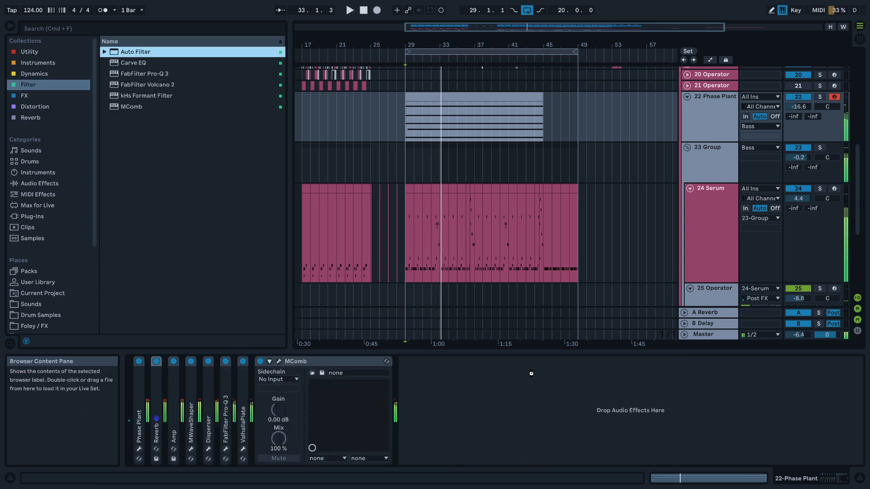
{"action": "left_click_drag", "start_coordinate": [531, 373], "coordinate": [468, 423]}
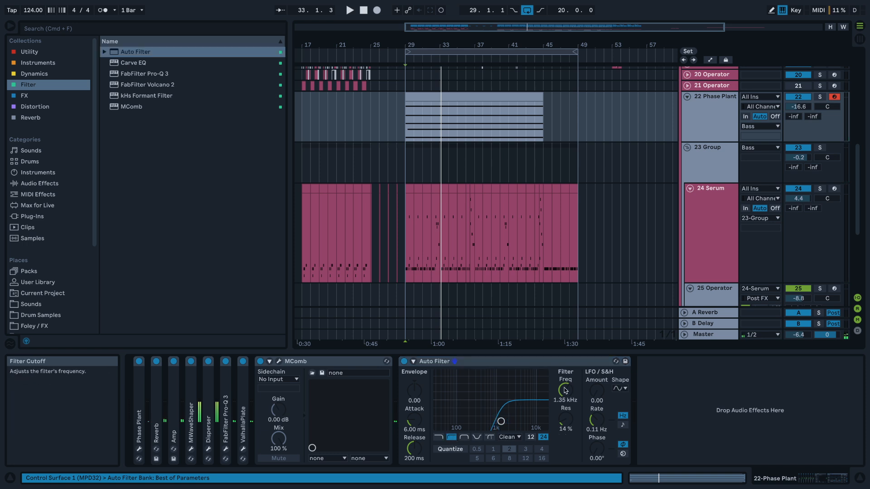
- Automate the 22 Phase Plant Auto Filter frequency to fall from bar 29 to about bar 45, with a breakpoint at bar 37
{"action": "left_click_drag", "start_coordinate": [564, 391], "coordinate": [564, 345]}
{"action": "key", "text": "a"}
{"action": "left_click_drag", "start_coordinate": [451, 105], "coordinate": [482, 111]}
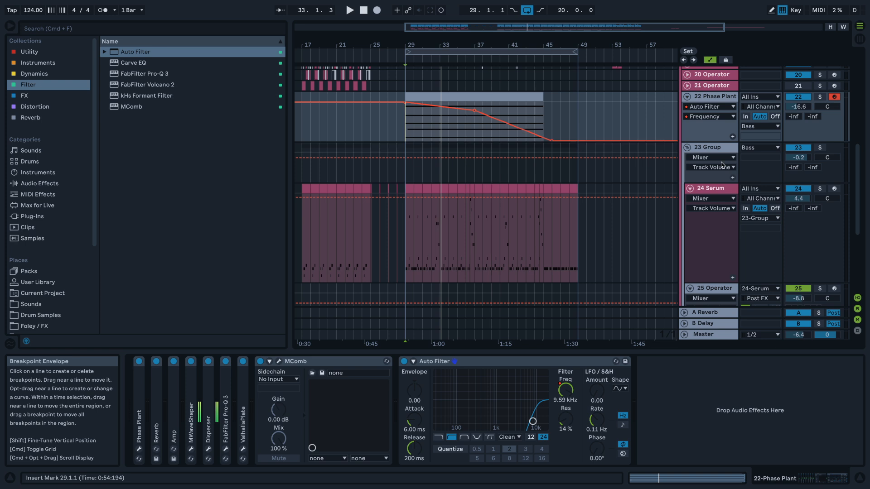
{"action": "key", "text": "space"}
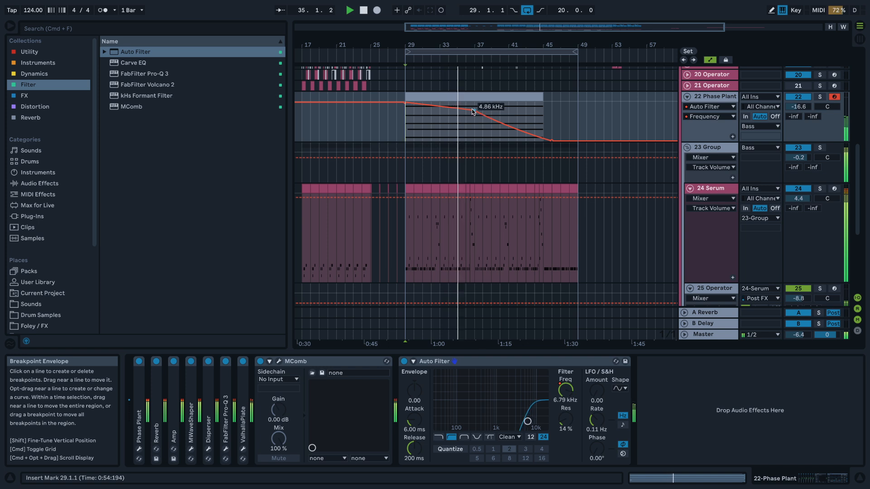
{"action": "left_click_drag", "start_coordinate": [475, 110], "coordinate": [474, 113]}
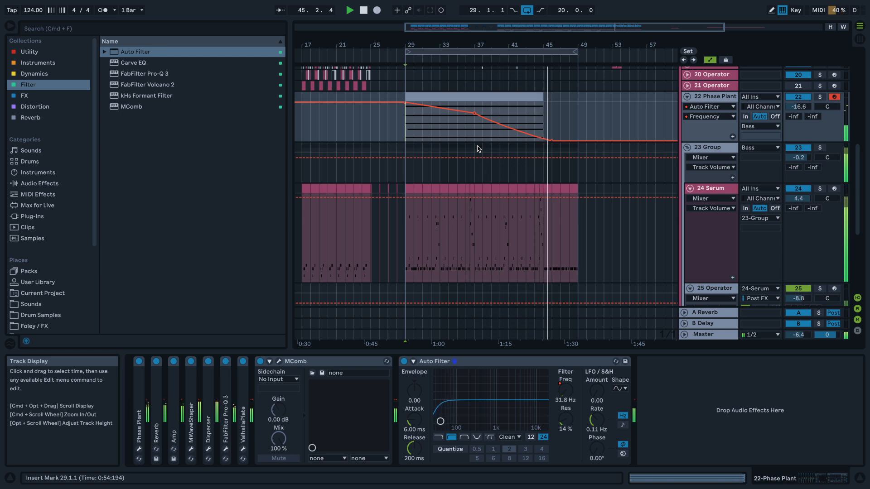
{"action": "key", "text": "a"}
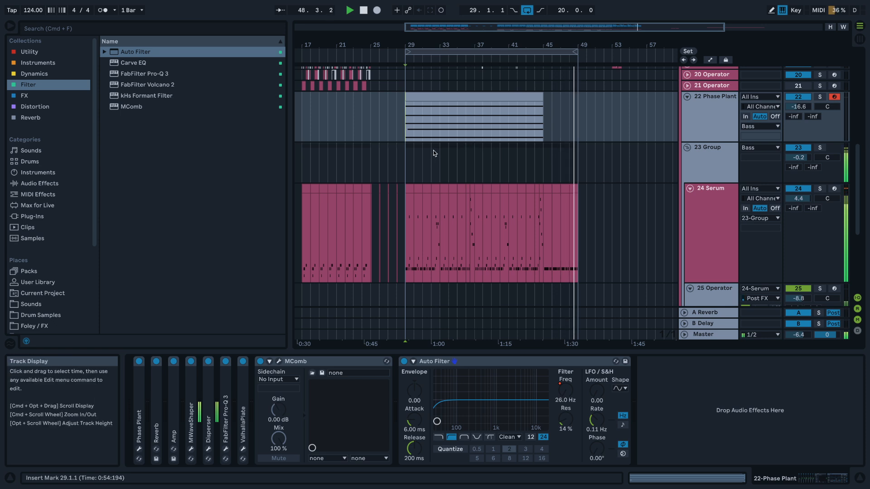
- Go over the tracks during playback, select the 27 Operator clip near the end of bar 38 and solo its track
{"action": "scroll", "coordinate": [434, 145], "scroll_direction": "up", "scroll_amount": 5}
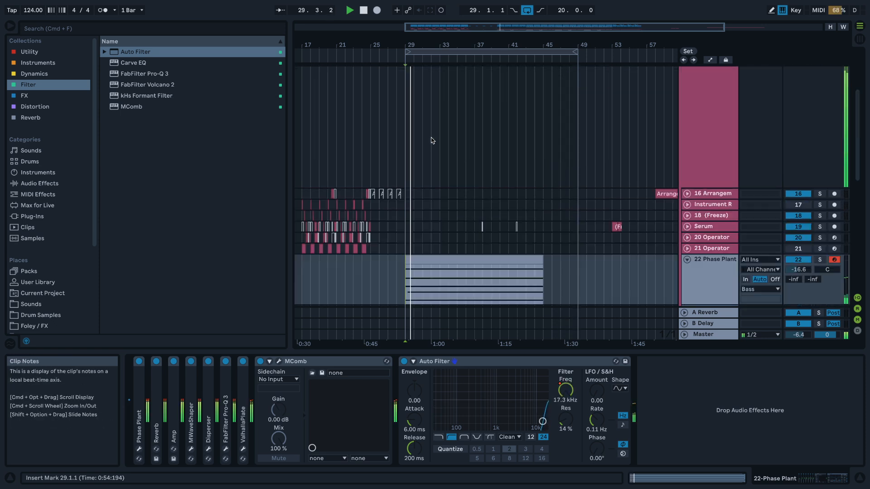
{"action": "scroll", "coordinate": [435, 140], "scroll_direction": "up", "scroll_amount": 5}
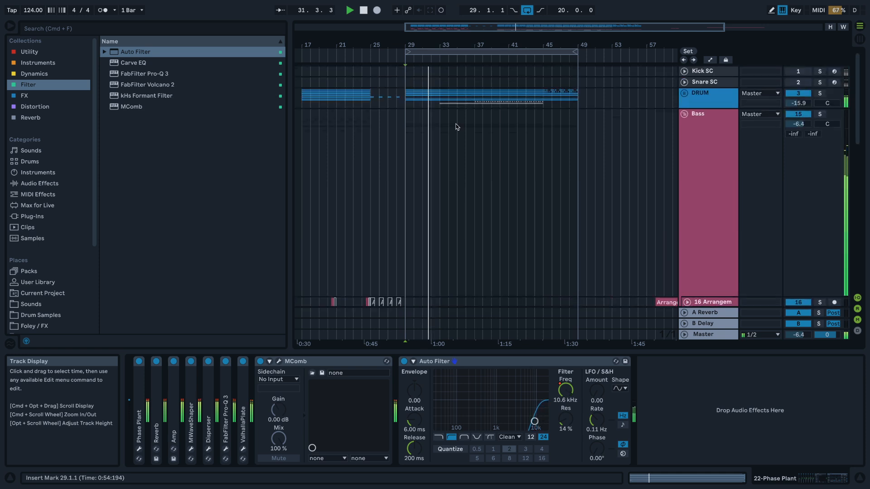
{"action": "scroll", "coordinate": [458, 120], "scroll_direction": "down", "scroll_amount": 1}
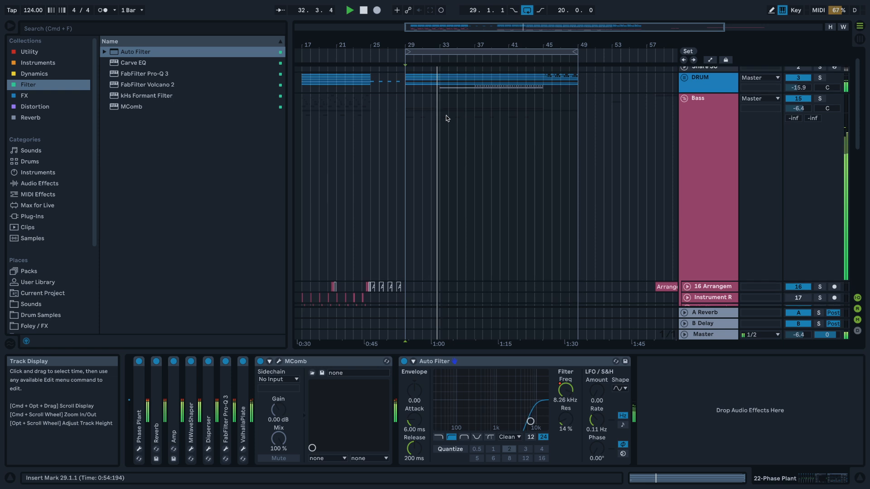
{"action": "scroll", "coordinate": [443, 115], "scroll_direction": "down", "scroll_amount": 8}
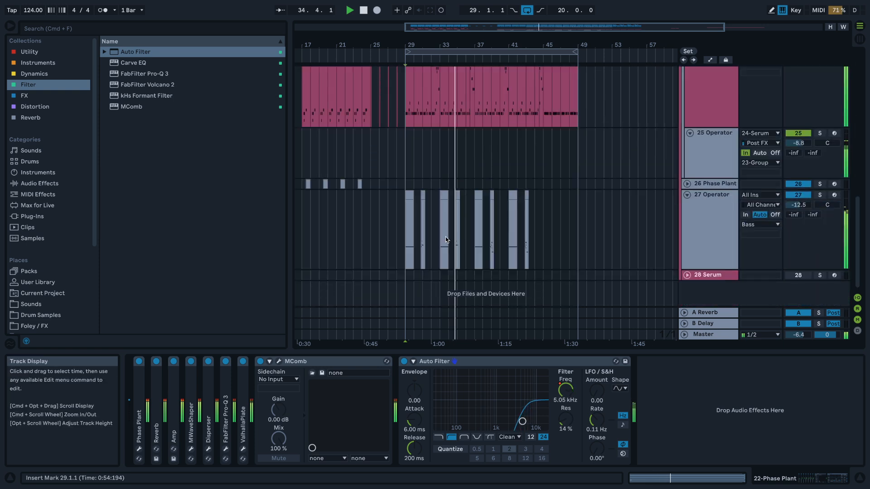
{"action": "scroll", "coordinate": [447, 238], "scroll_direction": "up", "scroll_amount": 2}
{"action": "left_click", "coordinate": [526, 196]}
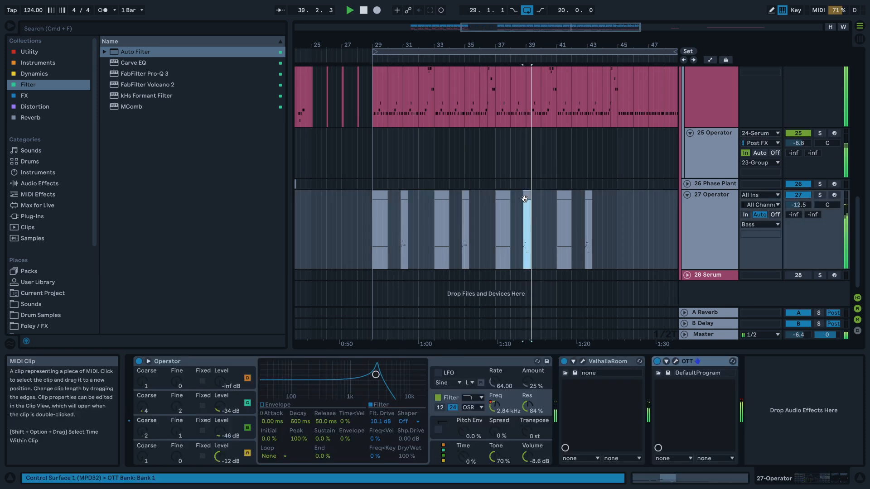
{"action": "scroll", "coordinate": [507, 198], "scroll_direction": "down", "scroll_amount": 2}
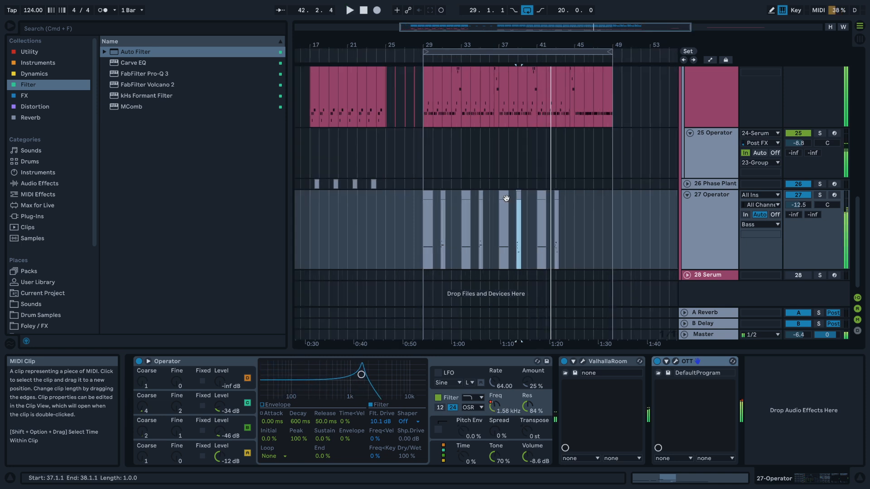
{"action": "scroll", "coordinate": [507, 198], "scroll_direction": "up", "scroll_amount": 1}
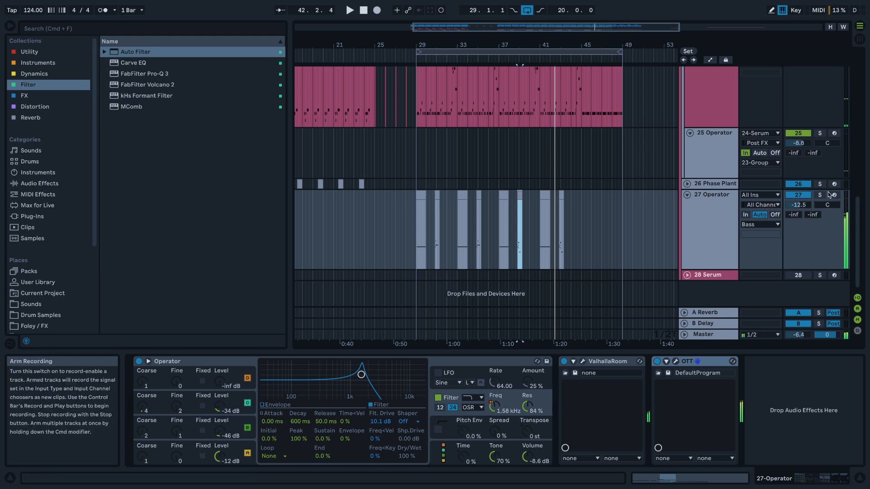
{"action": "left_click", "coordinate": [822, 195]}
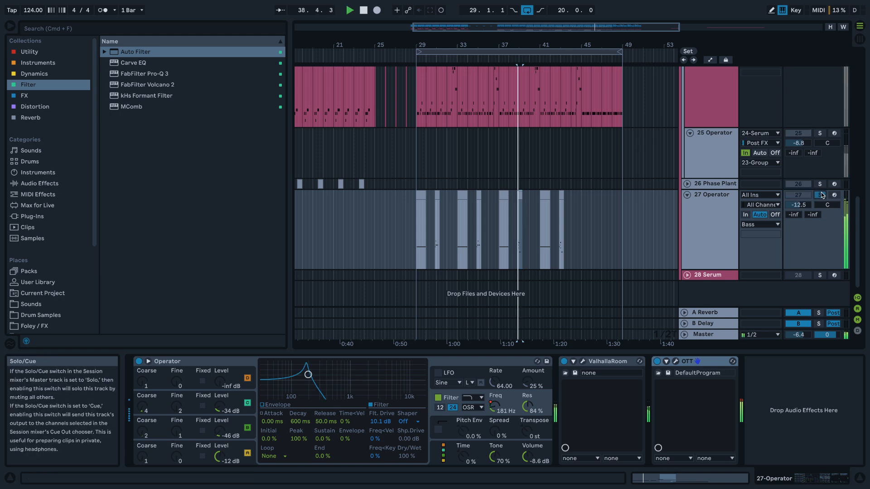
- Audition the short 27 Operator clips and paste a copy of the one at 38.4.2 over the clip at 34.4.2
{"action": "left_click", "coordinate": [518, 196]}
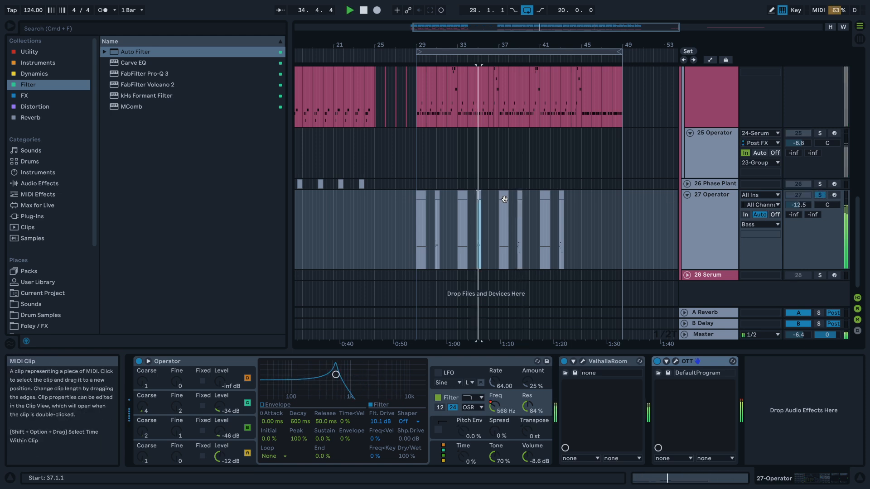
{"action": "key", "text": "space"}
{"action": "left_click", "coordinate": [519, 196]}
{"action": "key", "text": "space"}
{"action": "key", "text": "space"}
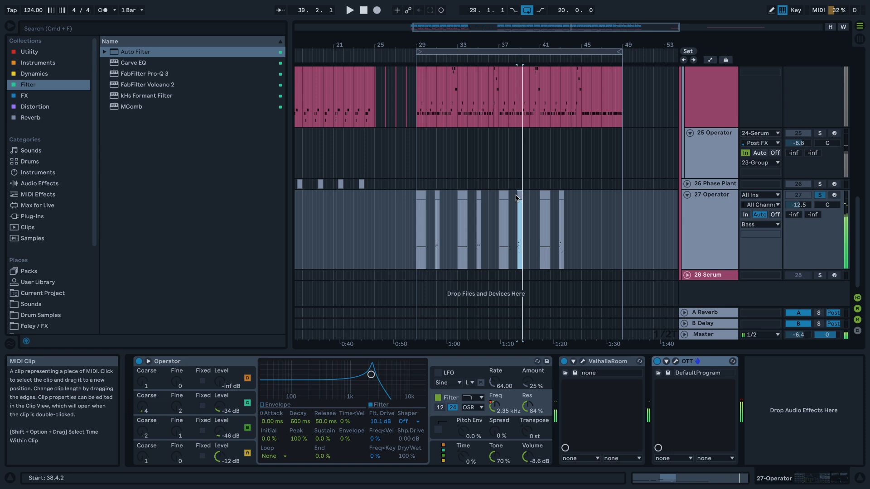
{"action": "left_click", "coordinate": [479, 194]}
{"action": "key", "text": "super+v"}
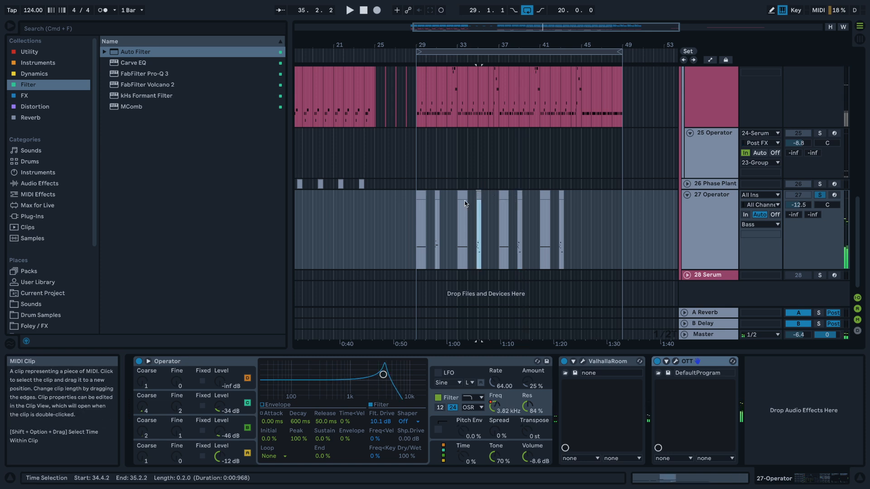
- Duplicate the 27 Operator clips from bars 29 to 37 over bars 37 to 45 and play from 28.3.3
{"action": "left_click", "coordinate": [421, 194]}
{"action": "left_click", "coordinate": [492, 202], "text": "shift"}
{"action": "left_click", "coordinate": [499, 199], "text": "shift"}
{"action": "key", "text": "super+d"}
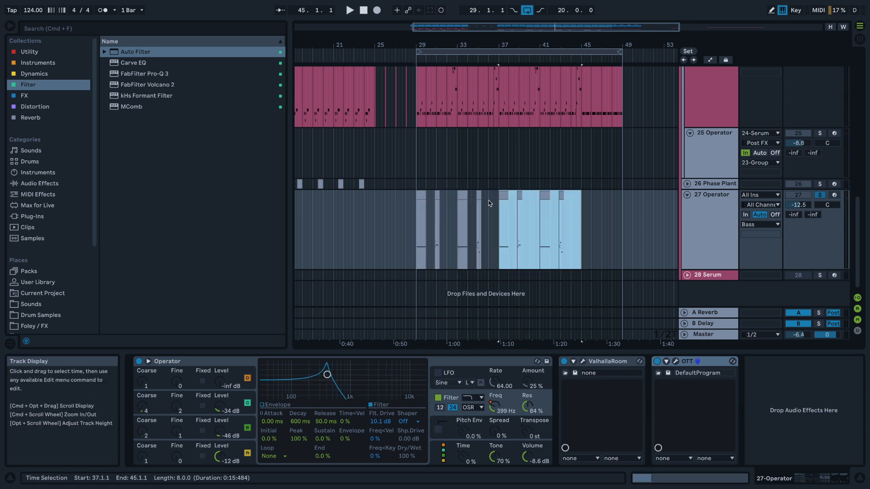
{"action": "left_click_drag", "start_coordinate": [416, 219], "coordinate": [413, 221]}
{"action": "left_click", "coordinate": [413, 222]}
{"action": "key", "text": "space"}
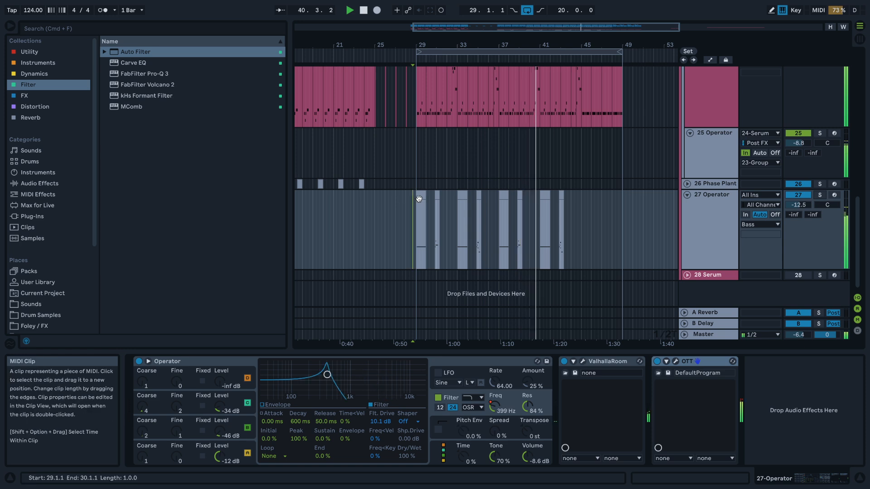
- Review the arrangement during playback, from the 27 Operator track up to the DRUM group
{"action": "scroll", "coordinate": [435, 197], "scroll_direction": "down", "scroll_amount": 1}
{"action": "scroll", "coordinate": [435, 196], "scroll_direction": "down", "scroll_amount": 2}
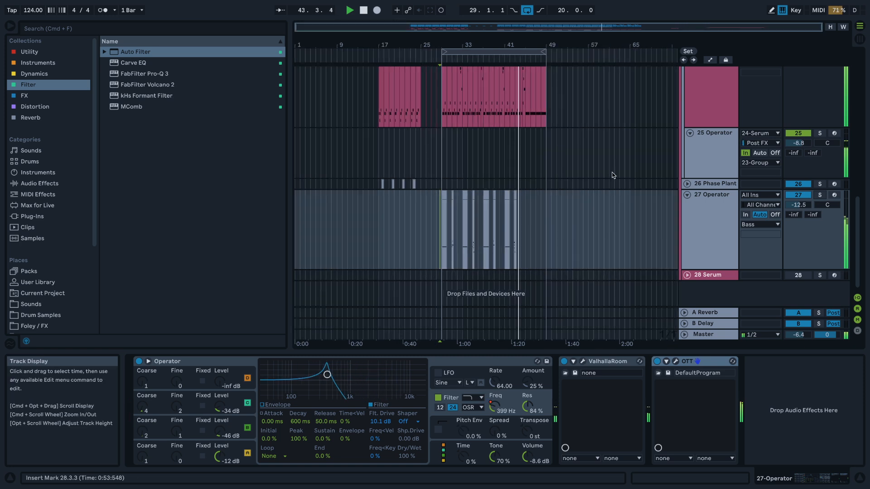
{"action": "left_click_drag", "start_coordinate": [606, 27], "coordinate": [616, 50]}
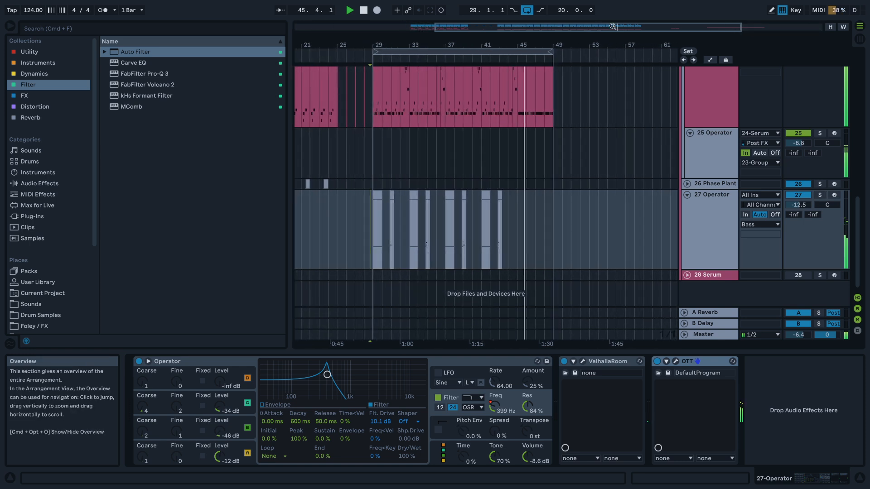
{"action": "scroll", "coordinate": [511, 114], "scroll_direction": "down", "scroll_amount": 3}
{"action": "scroll", "coordinate": [555, 127], "scroll_direction": "up", "scroll_amount": 3}
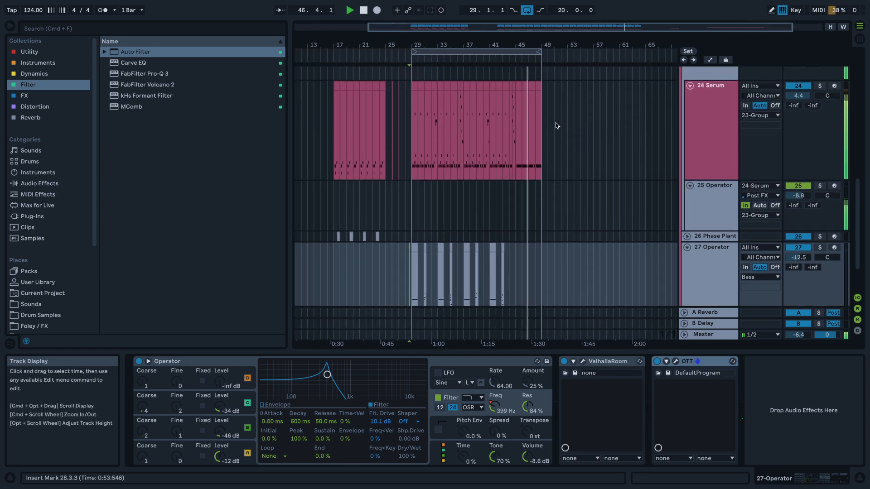
{"action": "scroll", "coordinate": [568, 126], "scroll_direction": "up", "scroll_amount": 8}
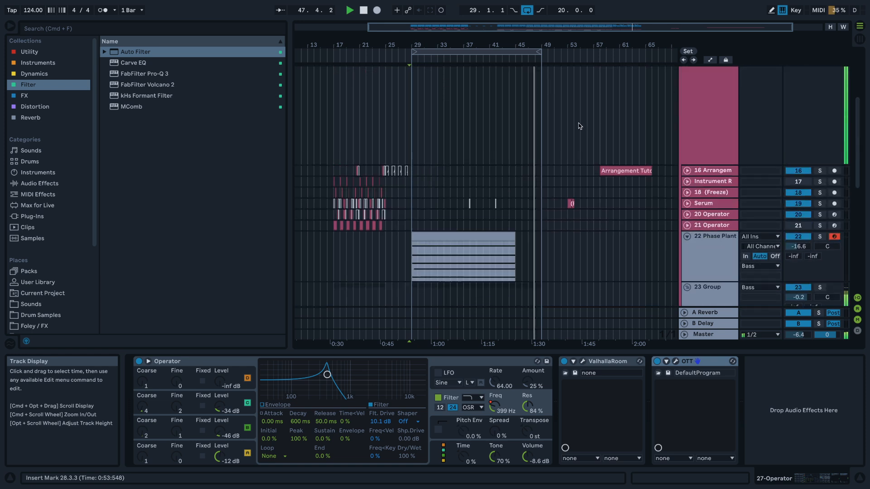
{"action": "scroll", "coordinate": [526, 124], "scroll_direction": "up", "scroll_amount": 10}
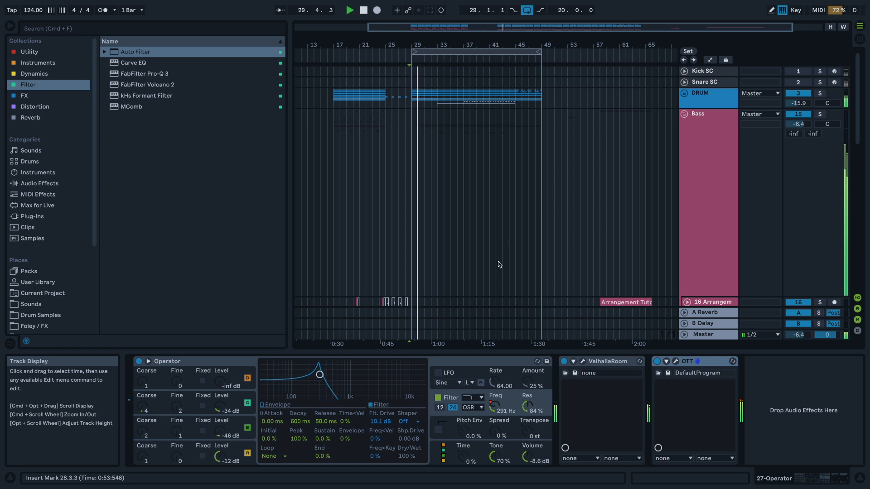
- Hide the device view and duplicate the arrangement time from bars 45 to 49, extending the section to bar 53
{"action": "left_click_drag", "start_coordinate": [499, 351], "coordinate": [538, 481]}
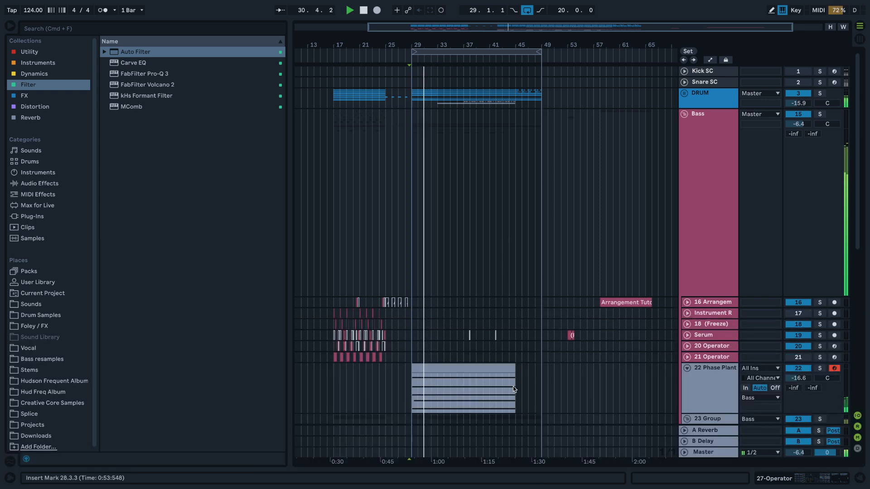
{"action": "left_click", "coordinate": [515, 103]}
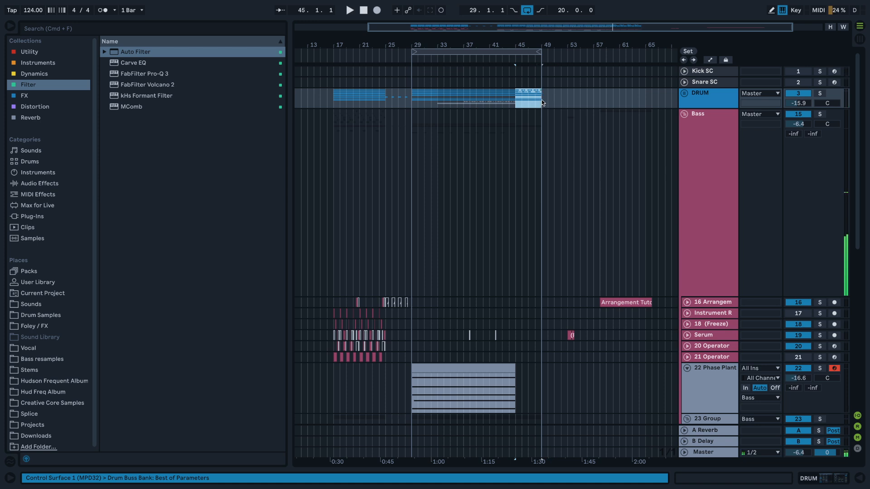
{"action": "key", "text": "super+shift+d"}
- Fold the Bass group and copy its clips from bars 29 to 33 into bars 49 to 53
{"action": "left_click", "coordinate": [685, 114]}
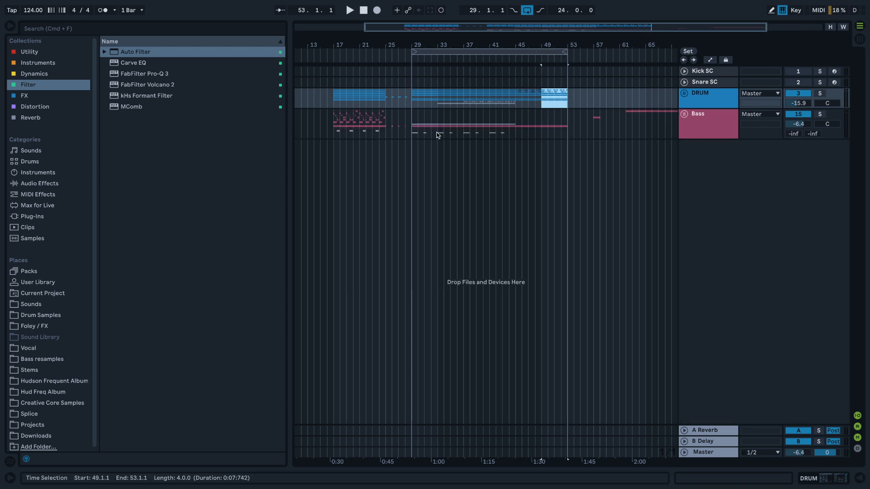
{"action": "left_click", "coordinate": [413, 125]}
{"action": "left_click_drag", "start_coordinate": [541, 121], "coordinate": [565, 123]}
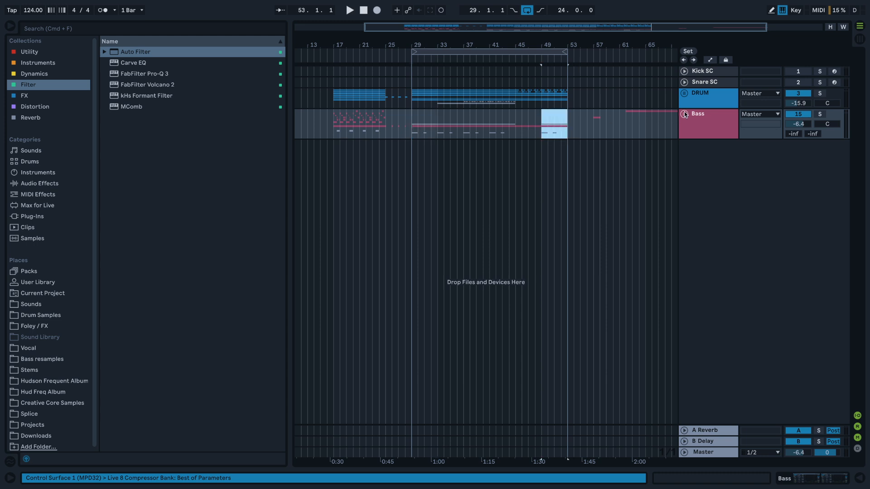
- Unfold the Bass group and duplicate the 24 Serum clips from bars 45 to 49 over bars 49 to 53
{"action": "left_click", "coordinate": [685, 114]}
{"action": "scroll", "coordinate": [522, 258], "scroll_direction": "down", "scroll_amount": 5}
{"action": "left_click", "coordinate": [523, 238]}
{"action": "left_click_drag", "start_coordinate": [524, 238], "coordinate": [519, 207]}
{"action": "left_click", "coordinate": [539, 209], "text": "shift"}
{"action": "key", "text": "super+d"}
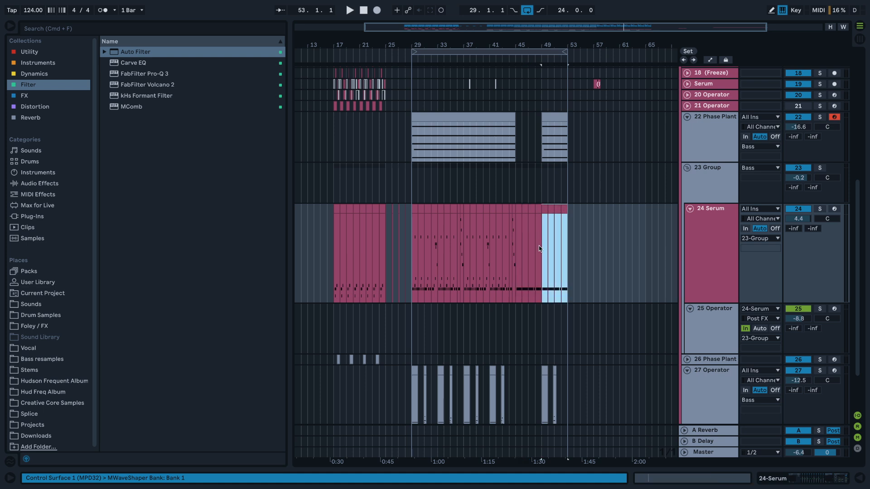
- Play briefly from bar 49 and show the track automation
{"action": "left_click", "coordinate": [544, 267]}
{"action": "key", "text": "space"}
{"action": "key", "text": "a"}
{"action": "key", "text": "space"}
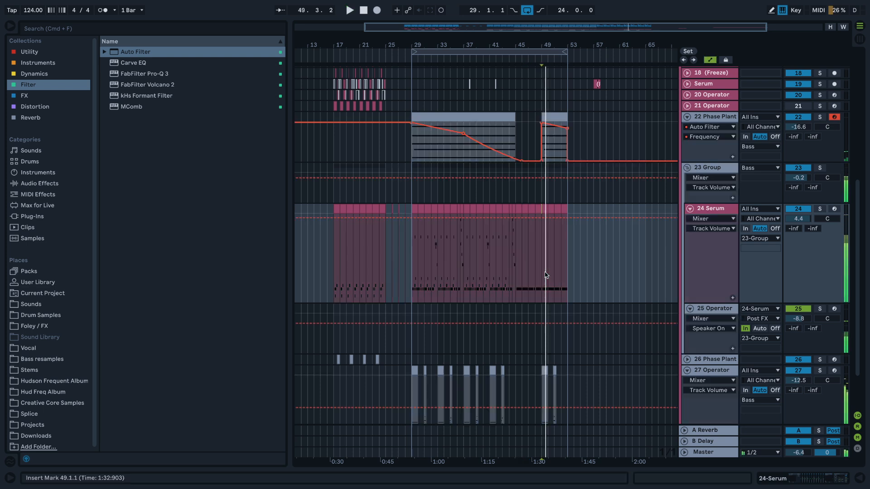
- Lock the automation envelopes and bring up the 24 Serum track's Auto Filter Frequency envelope after checking its Serum cutoff and FabFilter Pro-Q band 1 envelopes
{"action": "key", "text": "a"}
{"action": "left_click", "coordinate": [572, 257]}
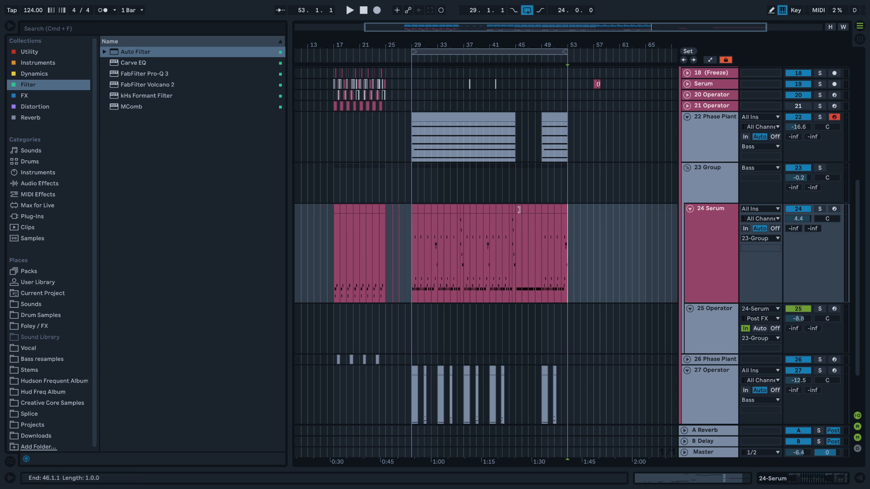
{"action": "key", "text": "a"}
{"action": "left_click", "coordinate": [721, 218]}
{"action": "left_click", "coordinate": [704, 240]}
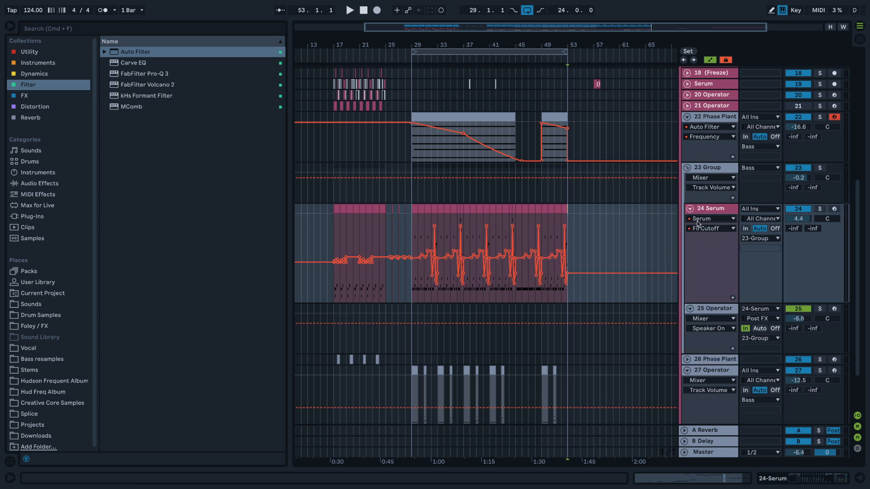
{"action": "left_click", "coordinate": [703, 221]}
{"action": "left_click", "coordinate": [707, 258]}
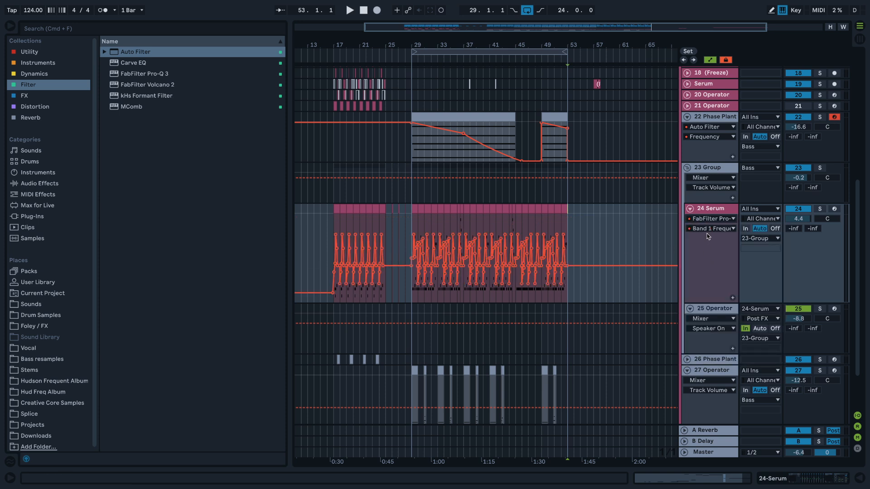
{"action": "left_click", "coordinate": [705, 220]}
{"action": "left_click", "coordinate": [711, 317]}
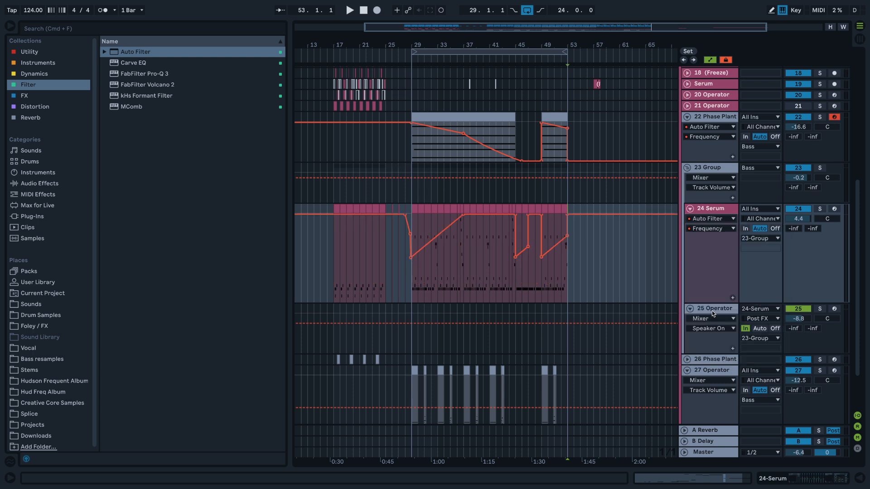
- Remove the 24 Serum filter dip at bar 49, raise the point at bar 53, and play from bar 45 with automation hidden
{"action": "left_click", "coordinate": [503, 284]}
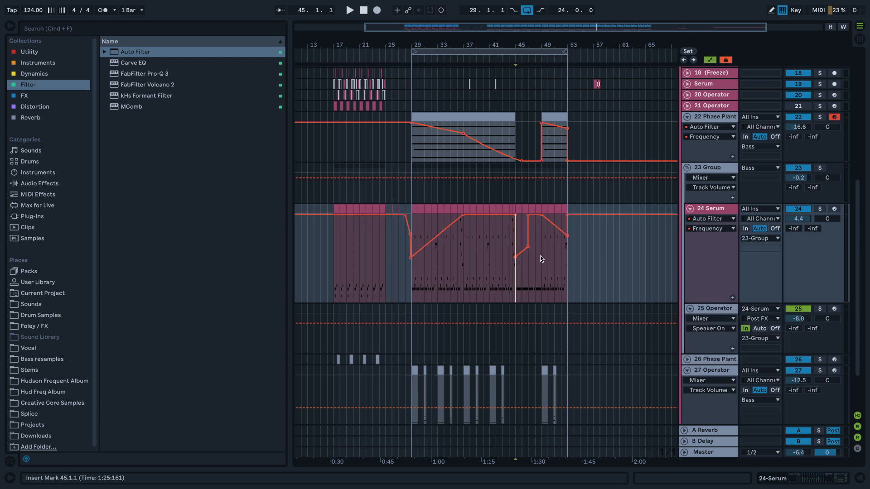
{"action": "key", "text": "space"}
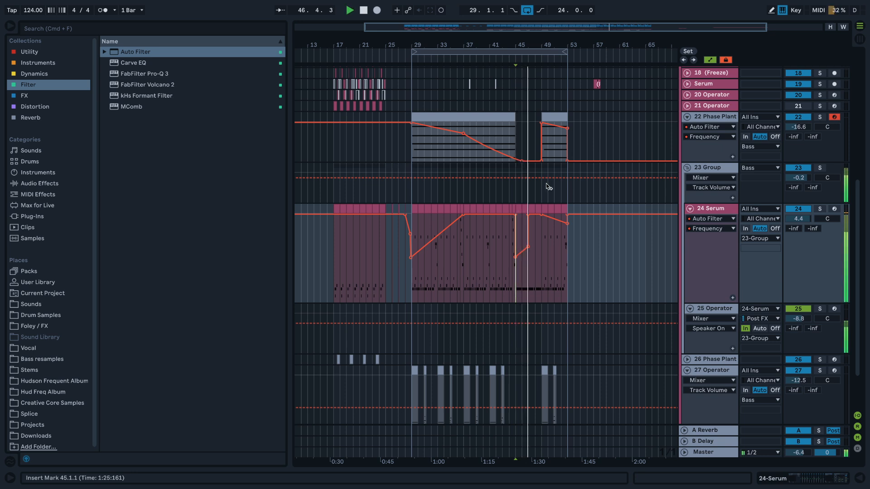
{"action": "key", "text": "a"}
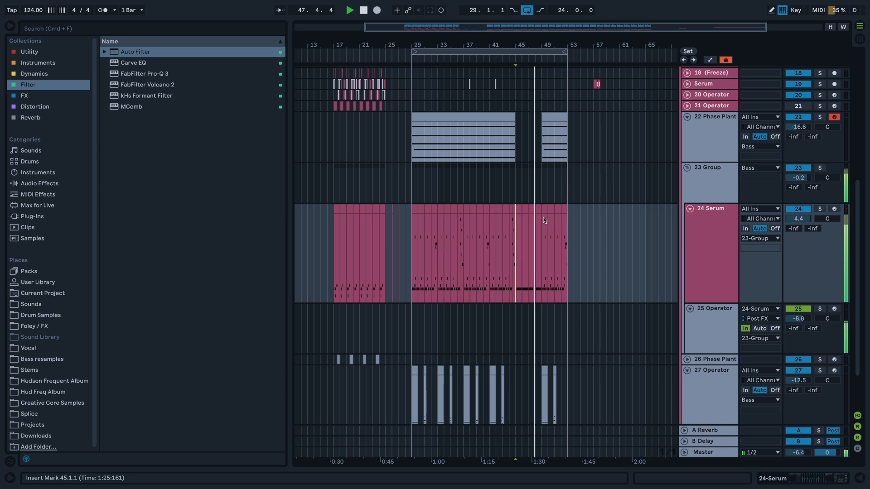
- Duplicate the 24 Serum clips from bars 45 to 49 over bars 49 to 53 with the envelopes locked
{"action": "scroll", "coordinate": [546, 220], "scroll_direction": "up", "scroll_amount": 5}
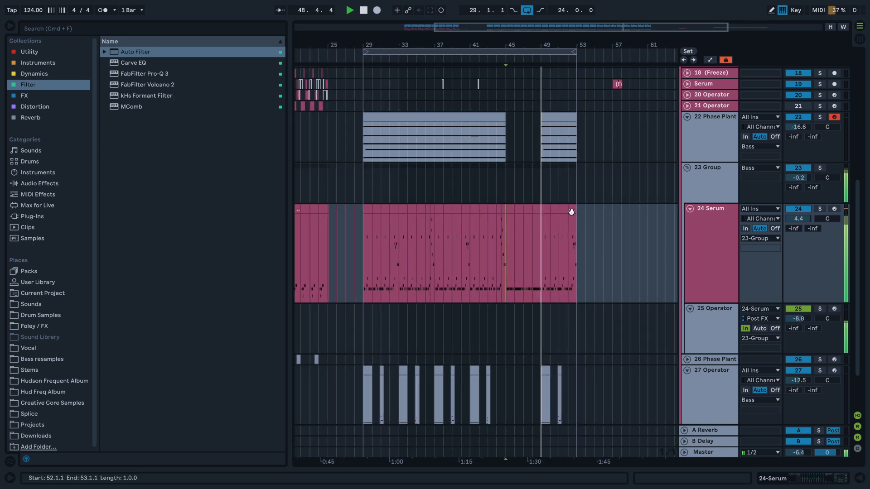
{"action": "scroll", "coordinate": [546, 212], "scroll_direction": "up", "scroll_amount": 2}
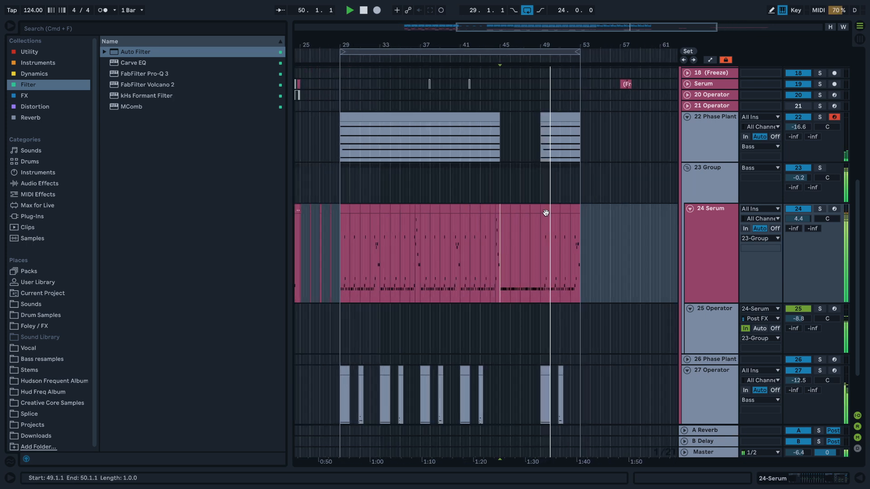
{"action": "left_click", "coordinate": [535, 210]}
{"action": "left_click", "coordinate": [508, 210], "text": "shift"}
{"action": "key", "text": "super+d"}
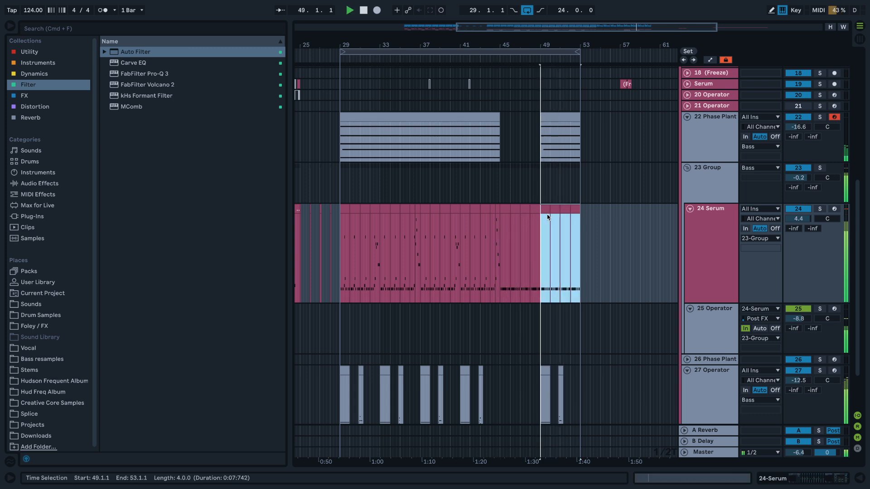
- Duplicate the two 27 Operator clips at bars 49 to 51 into bars 51 to 53 and play the result
{"action": "scroll", "coordinate": [540, 226], "scroll_direction": "down", "scroll_amount": 1}
{"action": "scroll", "coordinate": [532, 239], "scroll_direction": "down", "scroll_amount": 3}
{"action": "scroll", "coordinate": [534, 235], "scroll_direction": "up", "scroll_amount": 2}
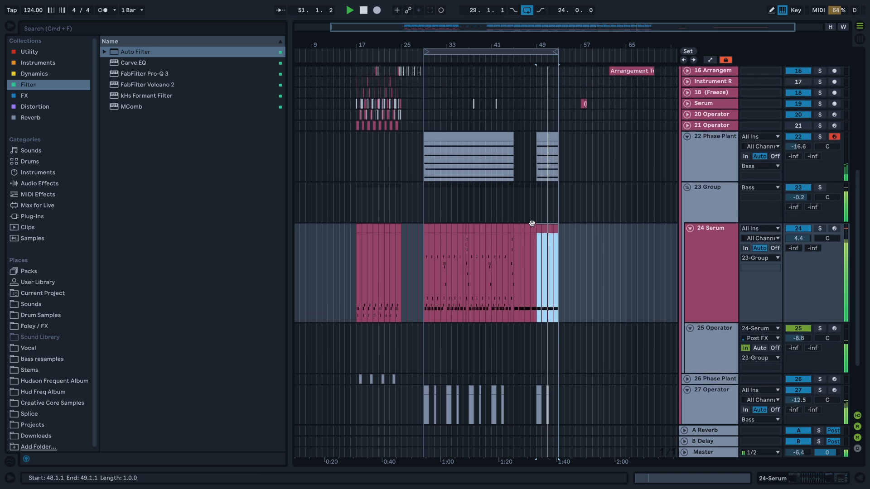
{"action": "scroll", "coordinate": [535, 219], "scroll_direction": "down", "scroll_amount": 5}
{"action": "scroll", "coordinate": [564, 307], "scroll_direction": "up", "scroll_amount": 3}
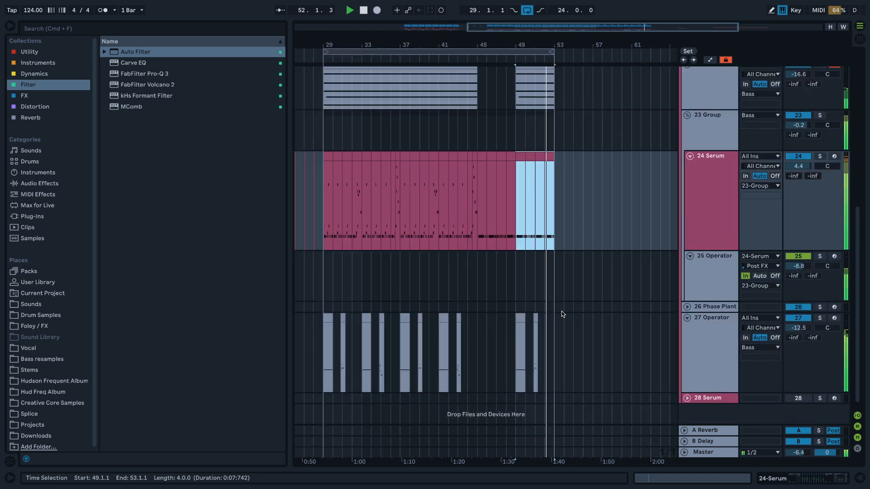
{"action": "left_click", "coordinate": [535, 319]}
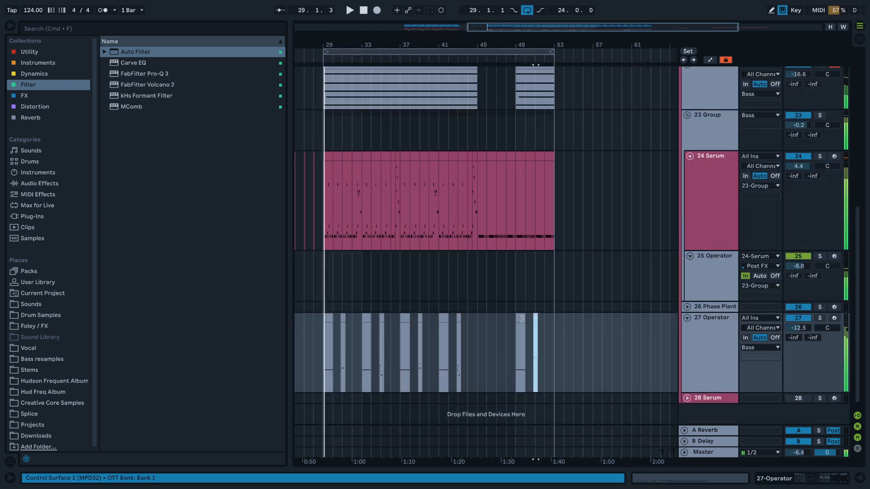
{"action": "left_click", "coordinate": [520, 319]}
{"action": "key", "text": "space"}
{"action": "key", "text": "space"}
{"action": "left_click", "coordinate": [534, 322], "text": "shift"}
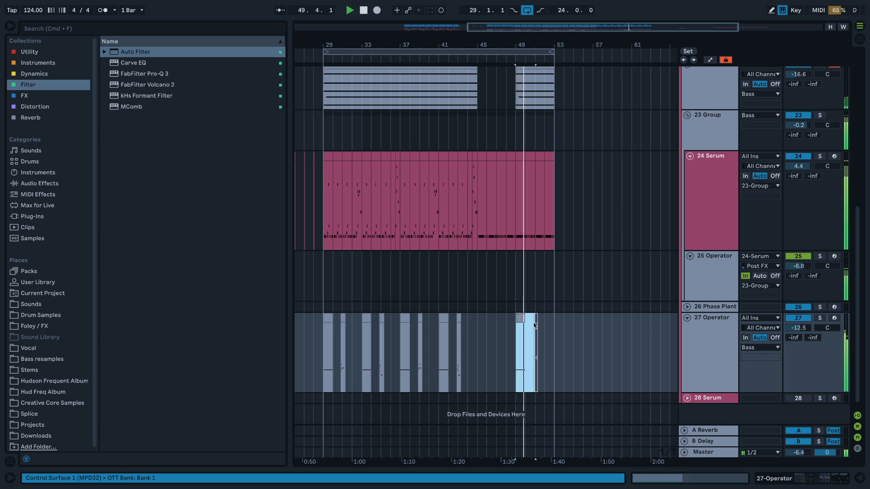
{"action": "left_click", "coordinate": [540, 319]}
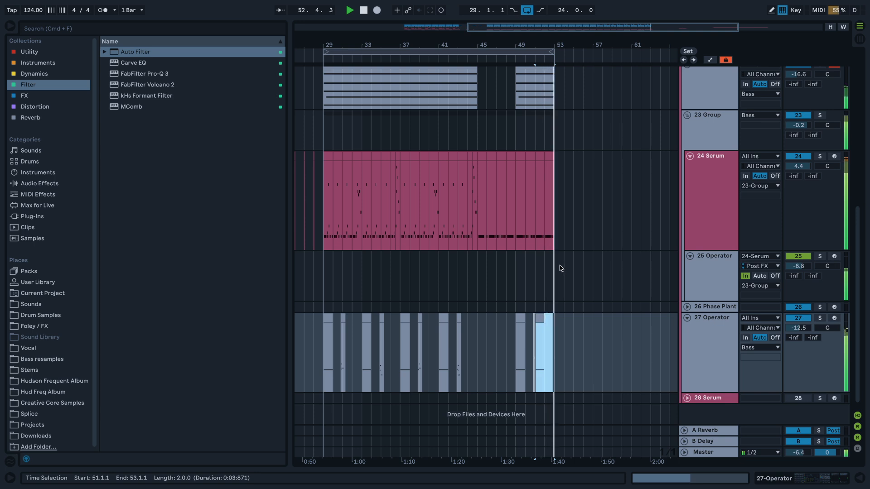
{"action": "left_click", "coordinate": [516, 289]}
{"action": "key", "text": "space"}
- Try lower octaves for the note in the 27 Operator clip at bar 51, transposing it to E-1 during playback
{"action": "double_click", "coordinate": [541, 321]}
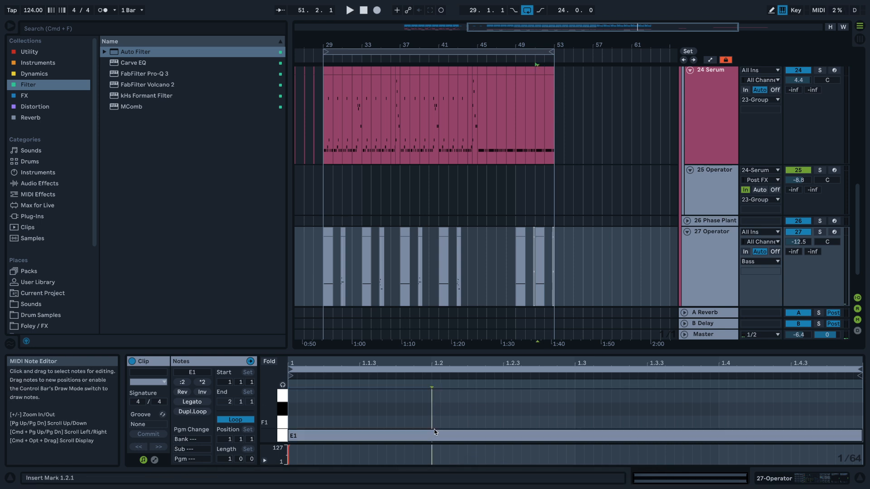
{"action": "key", "text": "space"}
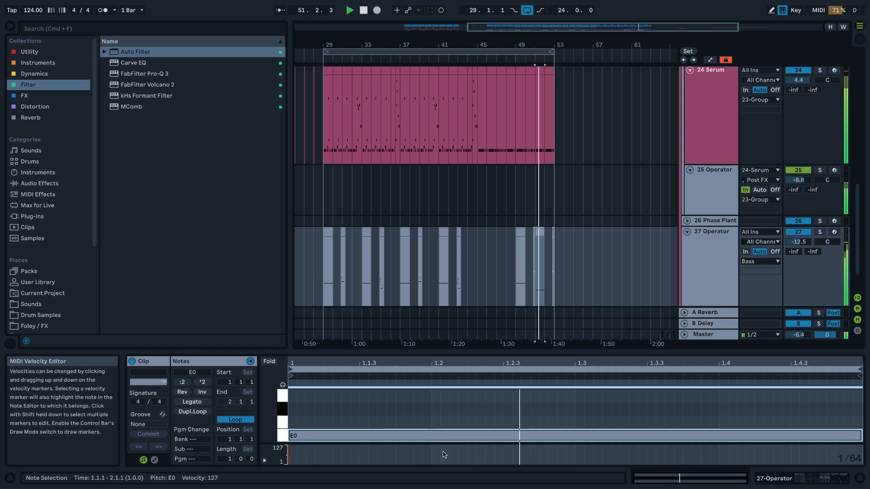
{"action": "key", "text": "shift+Down"}
{"action": "key", "text": "shift+Down"}
{"action": "key", "text": "shift+Down"}
{"action": "key", "text": "shift+Up"}
{"action": "key", "text": "space"}
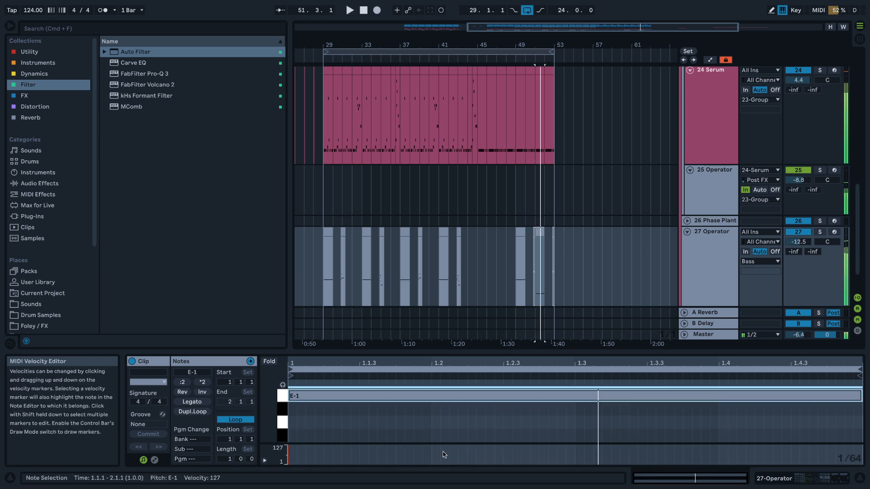
- Audition higher octaves for the 27 Operator note at bar 51, going up to E5 and back to E2
{"action": "key", "text": "space"}
{"action": "key", "text": "shift+Up"}
{"action": "key", "text": "shift+Up"}
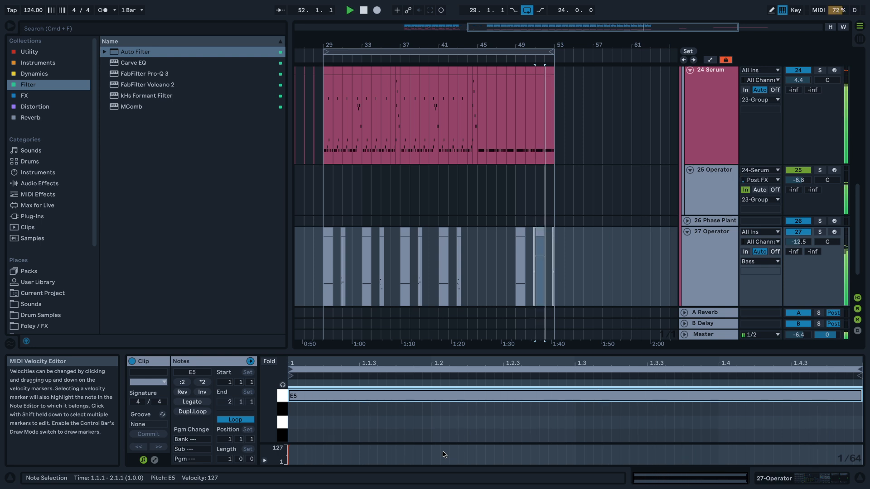
{"action": "key", "text": "shift+Down"}
{"action": "key", "text": "space"}
{"action": "key", "text": "shift+Down"}
{"action": "key", "text": "space"}
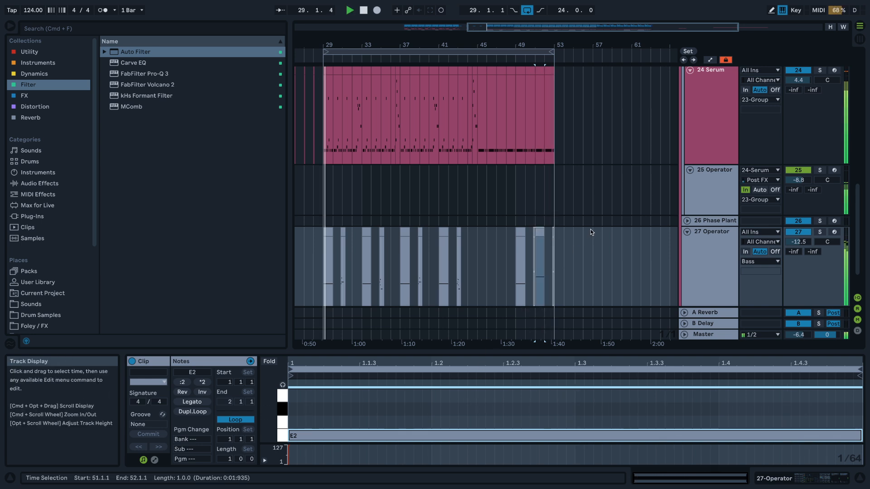
- Unfold the DRUM group and copy the Tambo Jiggy clip from bar 33 to bar 49 on track 14
{"action": "left_click", "coordinate": [496, 255]}
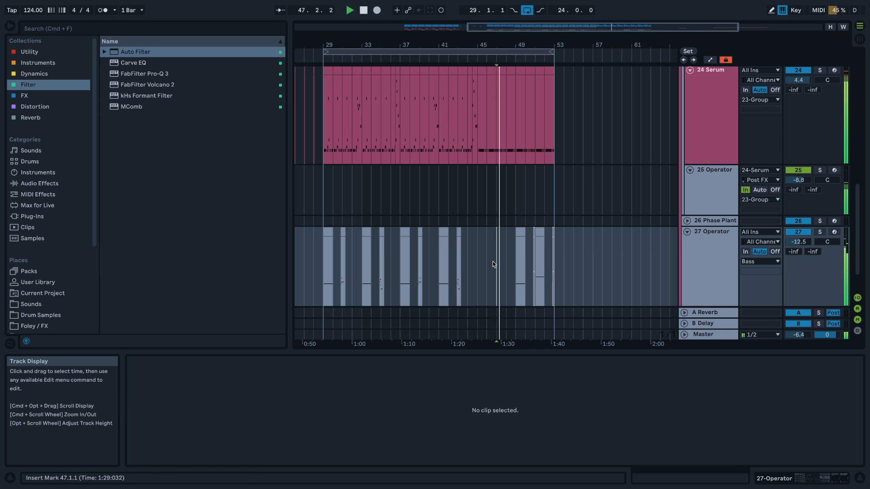
{"action": "scroll", "coordinate": [495, 256], "scroll_direction": "up", "scroll_amount": 5}
{"action": "scroll", "coordinate": [490, 241], "scroll_direction": "up", "scroll_amount": 6}
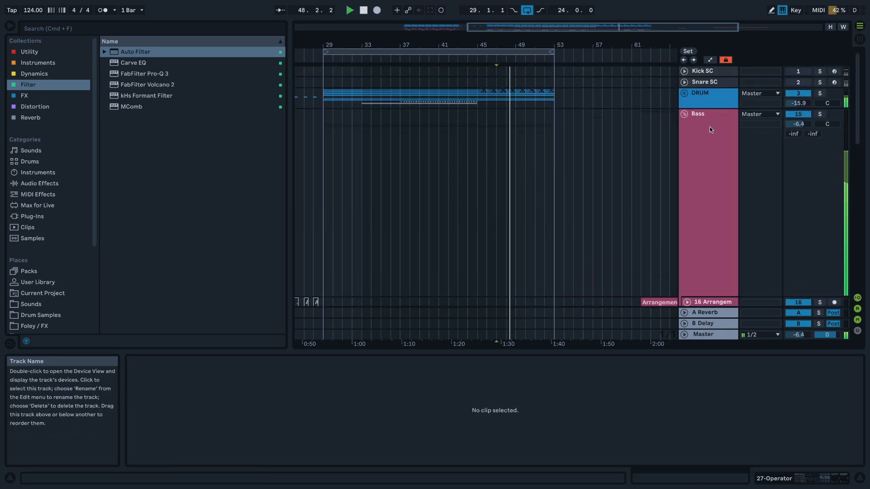
{"action": "left_click", "coordinate": [685, 94]}
{"action": "scroll", "coordinate": [498, 156], "scroll_direction": "down", "scroll_amount": 10}
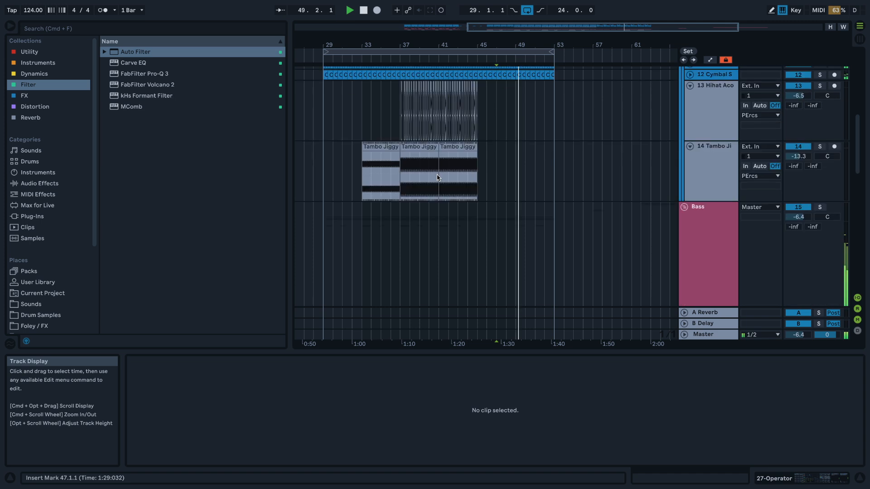
{"action": "left_click", "coordinate": [394, 157]}
{"action": "key", "text": "super+c"}
{"action": "left_click", "coordinate": [521, 161]}
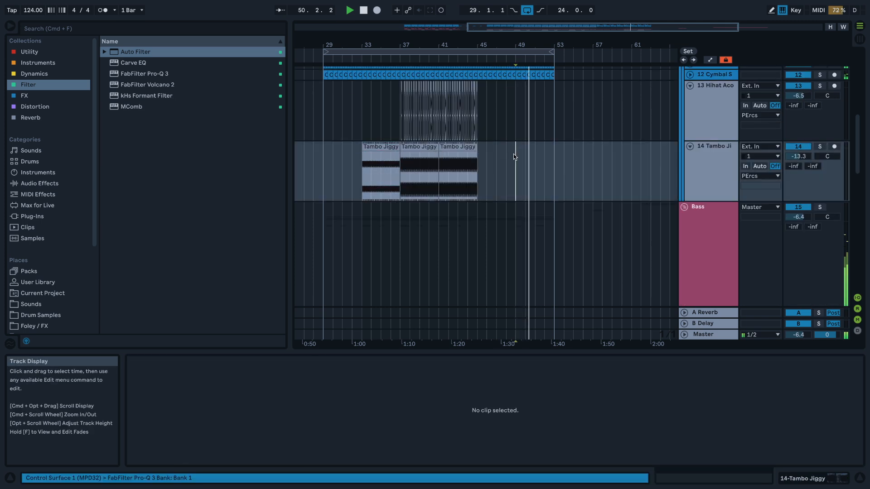
{"action": "key", "text": "super+v"}
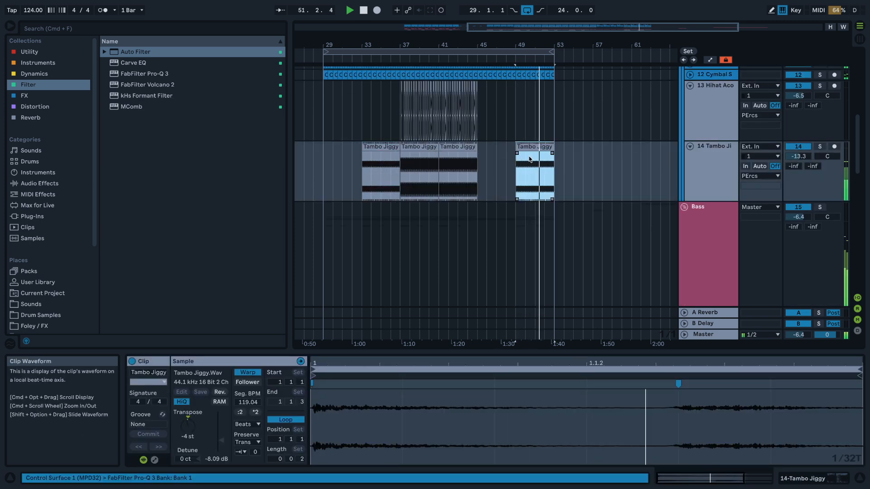
- Unlock the envelopes and replace the 27 Operator clips at bars 51 to 53 with duplicates of those at bars 49 to 51
{"action": "scroll", "coordinate": [523, 164], "scroll_direction": "down", "scroll_amount": 10}
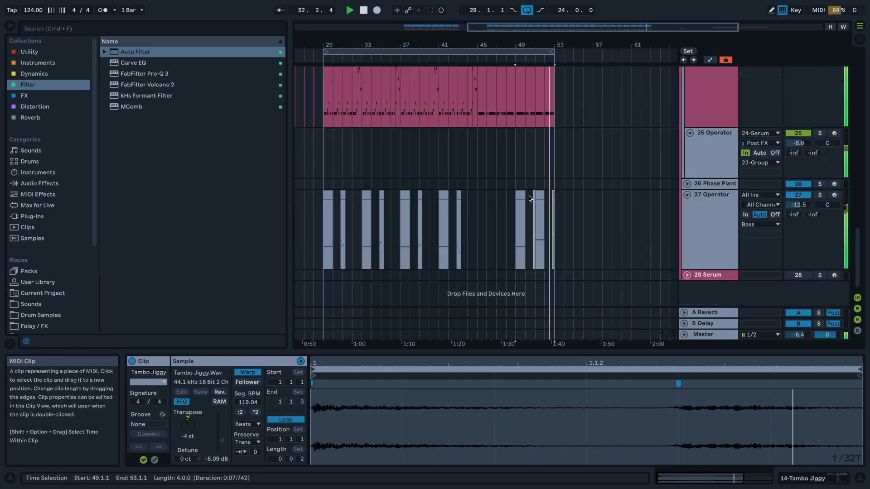
{"action": "left_click", "coordinate": [541, 196]}
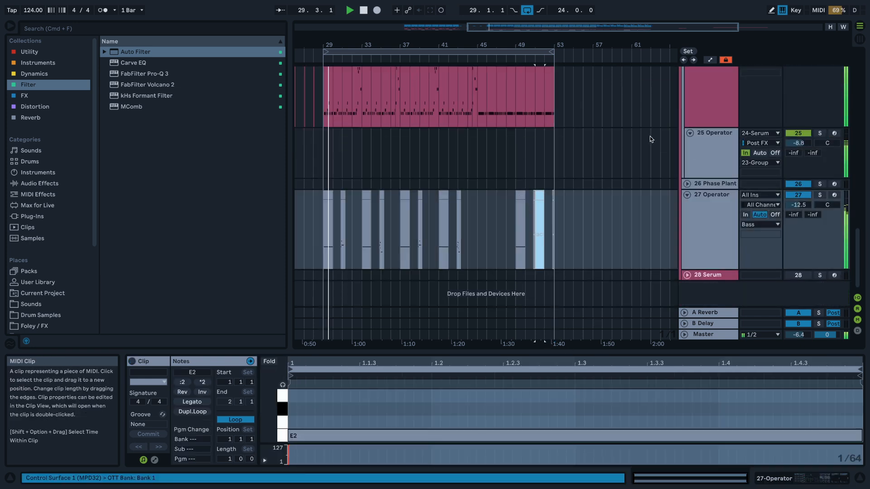
{"action": "left_click", "coordinate": [726, 60]}
{"action": "left_click", "coordinate": [526, 196]}
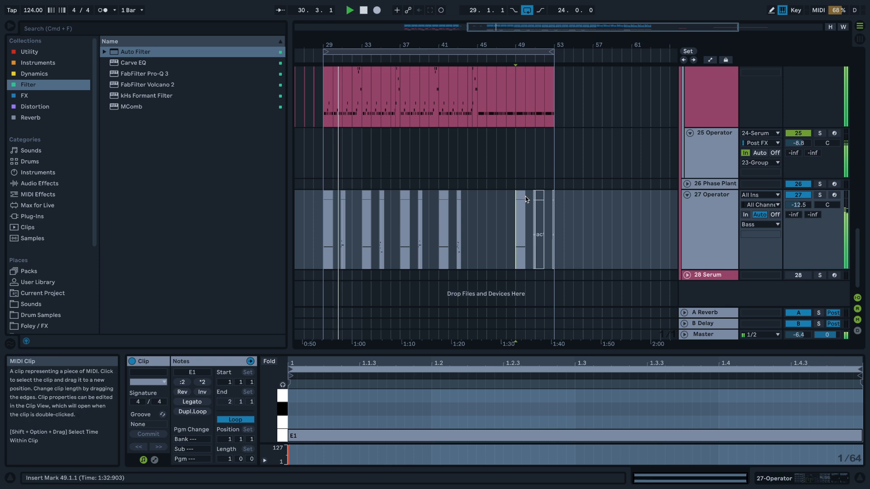
{"action": "left_click", "coordinate": [522, 196]}
{"action": "left_click", "coordinate": [532, 196], "text": "shift"}
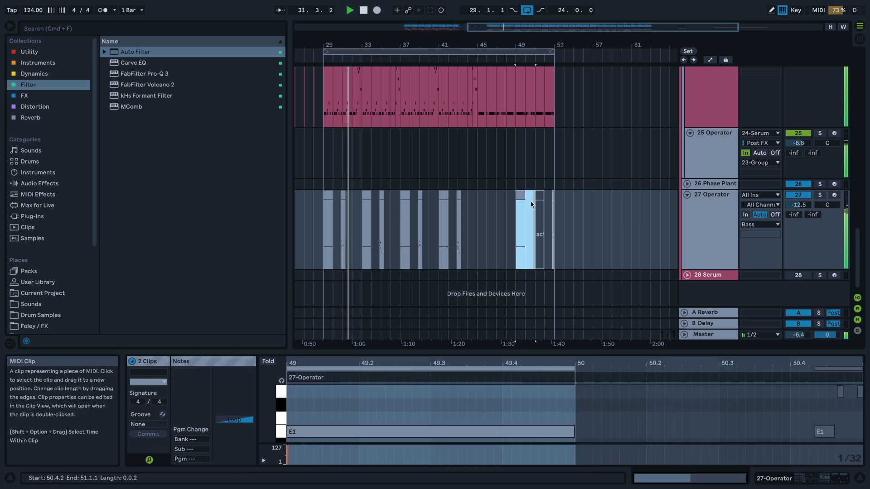
{"action": "key", "text": "super+d"}
- Delete the one-bar 27 Operator clip at bar 51 and stop playback
{"action": "scroll", "coordinate": [465, 220], "scroll_direction": "up", "scroll_amount": 5}
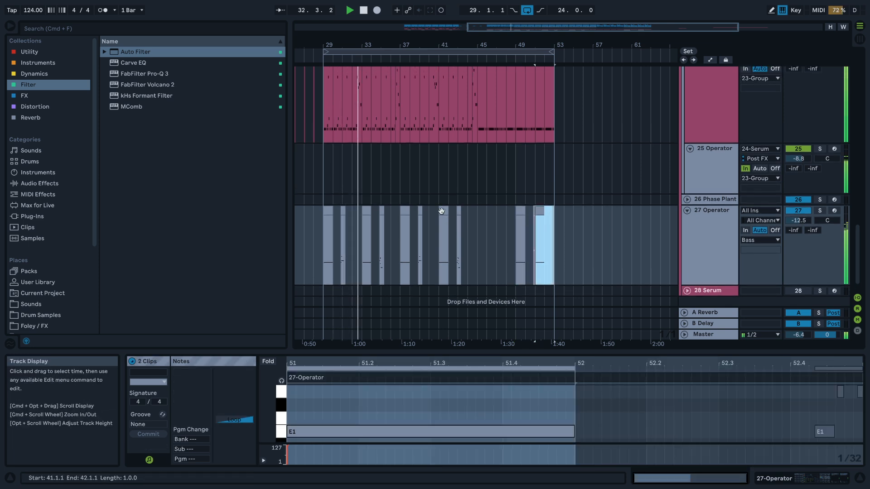
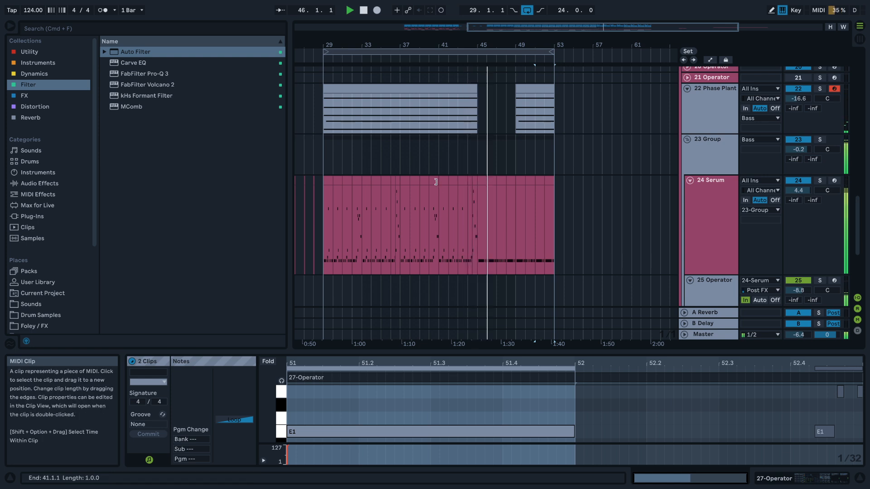
{"action": "scroll", "coordinate": [436, 181], "scroll_direction": "down", "scroll_amount": 4}
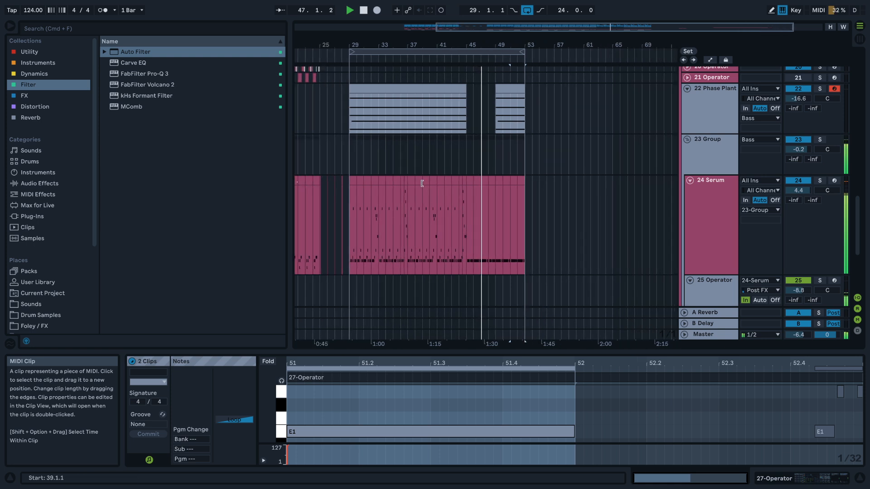
{"action": "scroll", "coordinate": [421, 184], "scroll_direction": "up", "scroll_amount": 2}
{"action": "scroll", "coordinate": [419, 184], "scroll_direction": "up", "scroll_amount": 3}
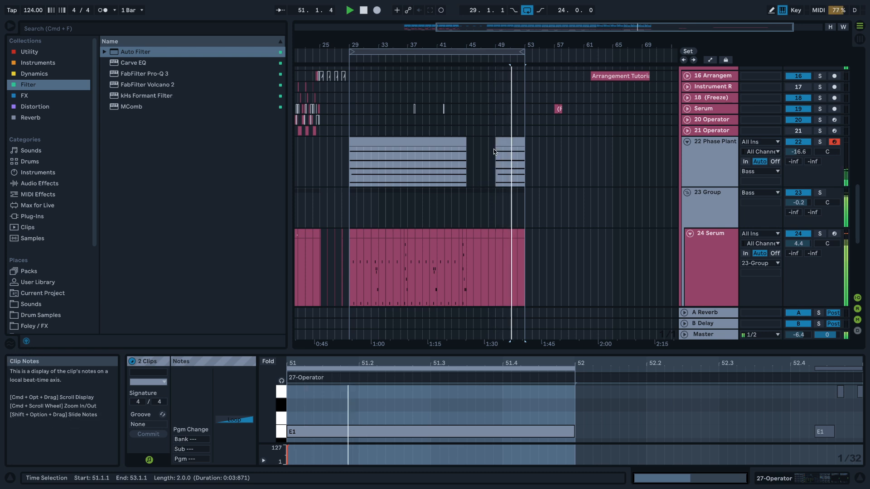
{"action": "scroll", "coordinate": [513, 262], "scroll_direction": "down", "scroll_amount": 10}
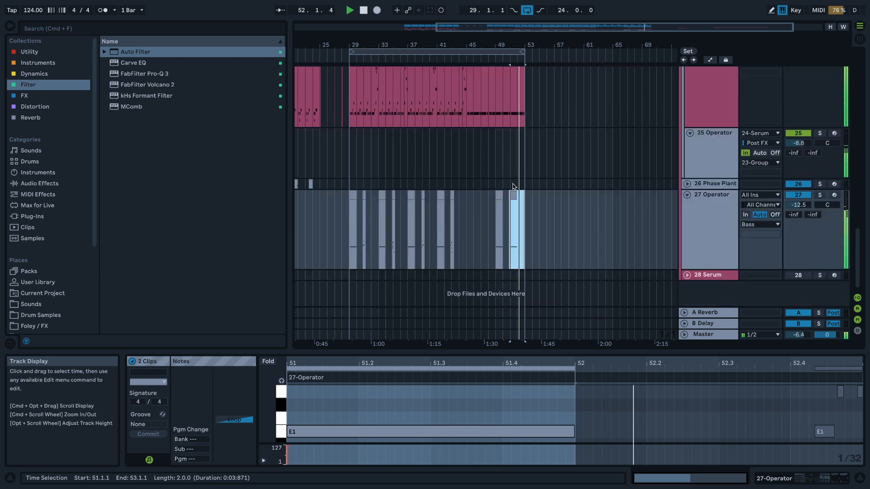
{"action": "left_click", "coordinate": [515, 223]}
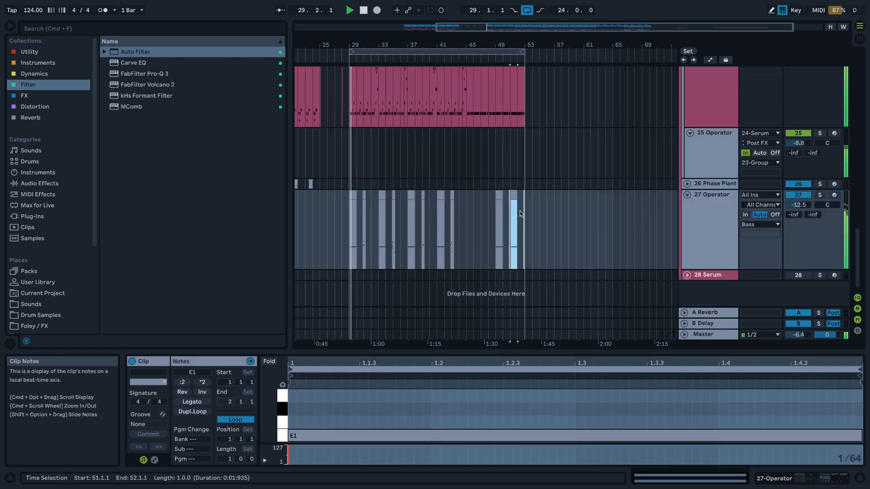
{"action": "scroll", "coordinate": [521, 228], "scroll_direction": "up", "scroll_amount": 5}
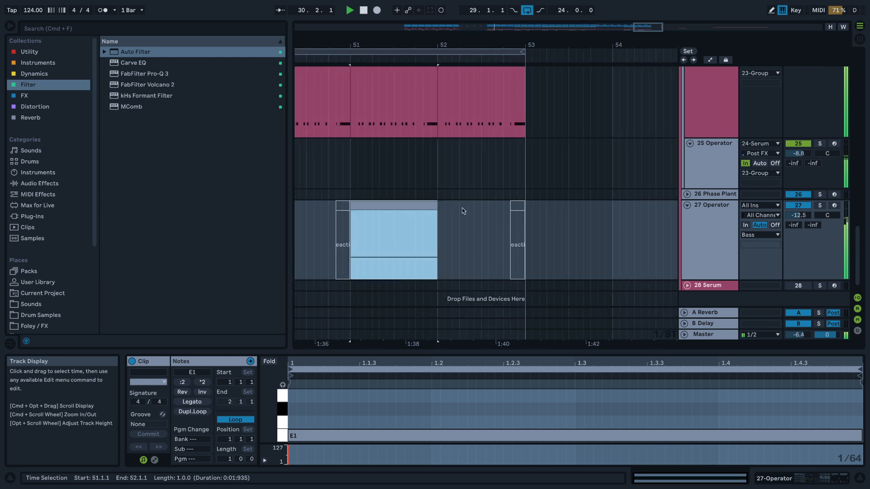
{"action": "key", "text": "Delete"}
{"action": "left_click", "coordinate": [388, 222]}
{"action": "scroll", "coordinate": [388, 222], "scroll_direction": "down", "scroll_amount": 5}
{"action": "left_click", "coordinate": [359, 221]}
{"action": "key", "text": "space"}
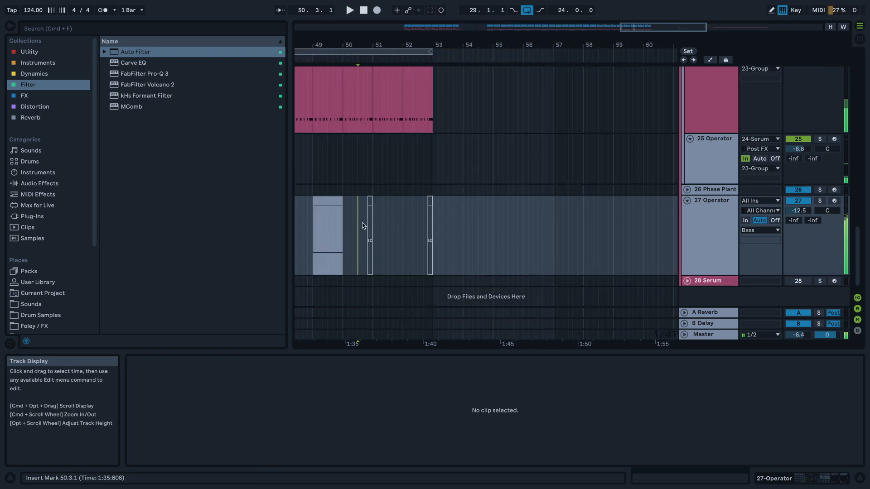
- Show the ValhallaRoom decay automation on 27 Operator and raise the envelope to about 0.45 at bar 53
{"action": "key", "text": "a"}
{"action": "scroll", "coordinate": [381, 226], "scroll_direction": "left", "scroll_amount": 3}
{"action": "left_click", "coordinate": [709, 211]}
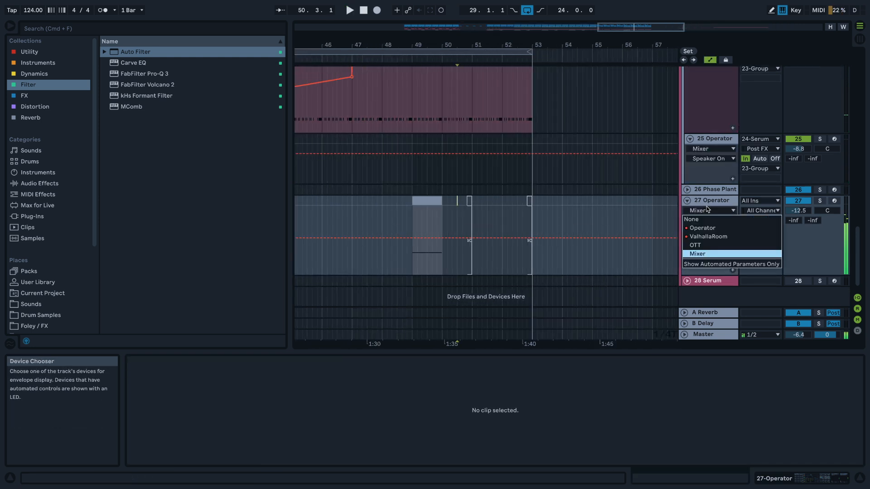
{"action": "left_click", "coordinate": [701, 237]}
{"action": "left_click", "coordinate": [406, 244]}
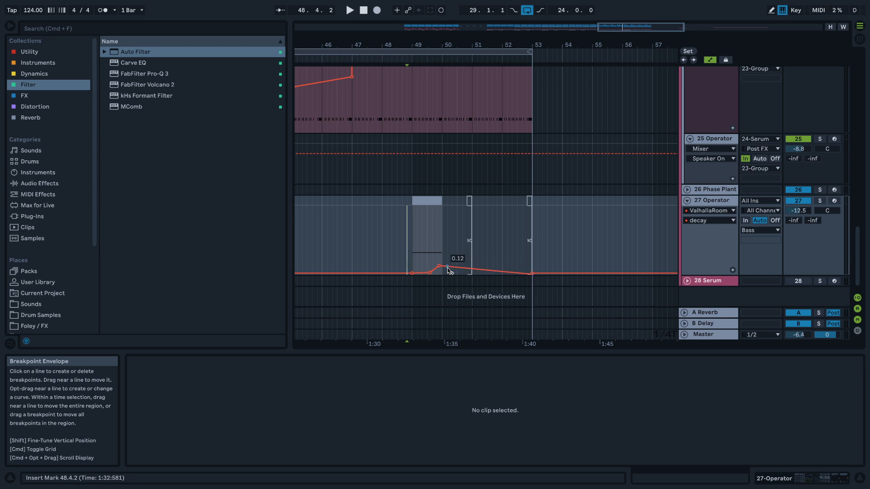
{"action": "left_click_drag", "start_coordinate": [522, 243], "coordinate": [532, 244]}
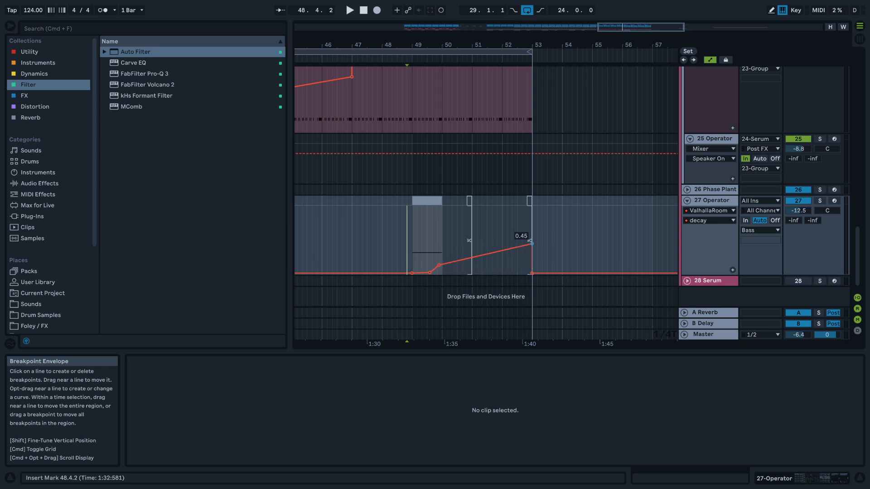
- Listen to the decay automation from bar 49 and hide the automation lanes
{"action": "left_click", "coordinate": [412, 241]}
{"action": "key", "text": "space"}
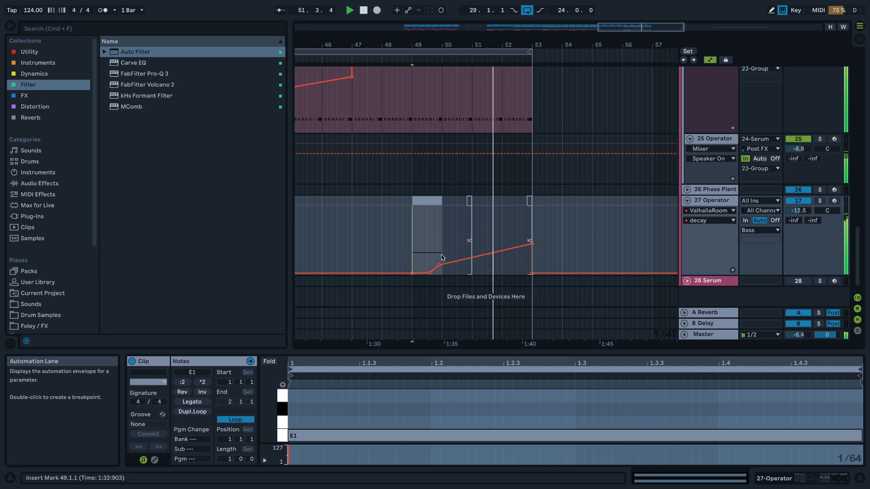
{"action": "key", "text": "a"}
{"action": "scroll", "coordinate": [441, 247], "scroll_direction": "down", "scroll_amount": 10}
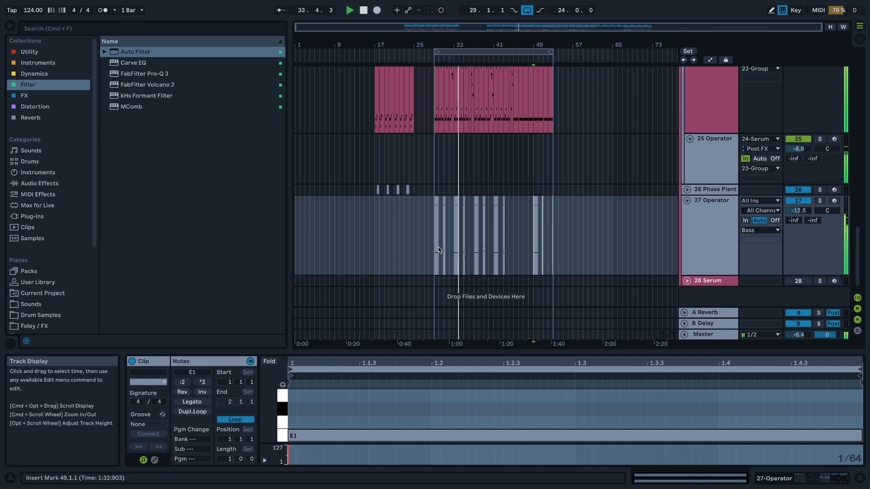
{"action": "key", "text": "space"}
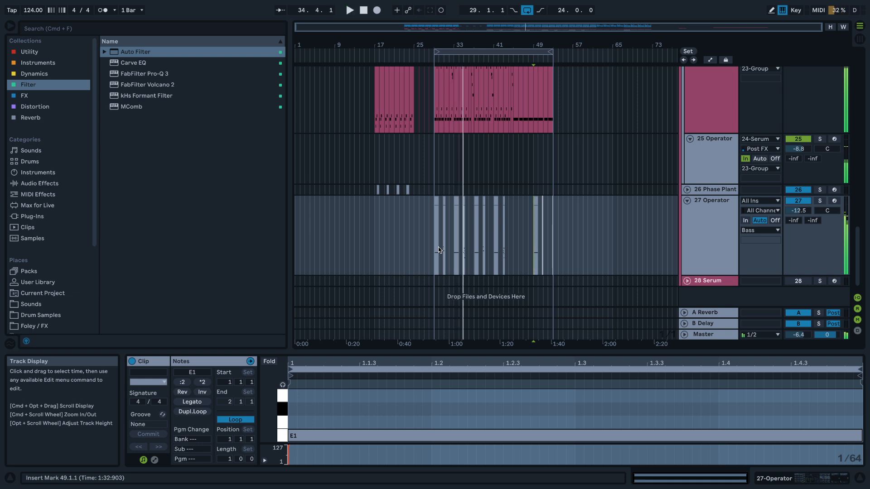
- Fold the PErcs and Bass groups to get a compact overview of the arrangement
{"action": "scroll", "coordinate": [436, 170], "scroll_direction": "up", "scroll_amount": 5}
{"action": "scroll", "coordinate": [449, 174], "scroll_direction": "up", "scroll_amount": 10}
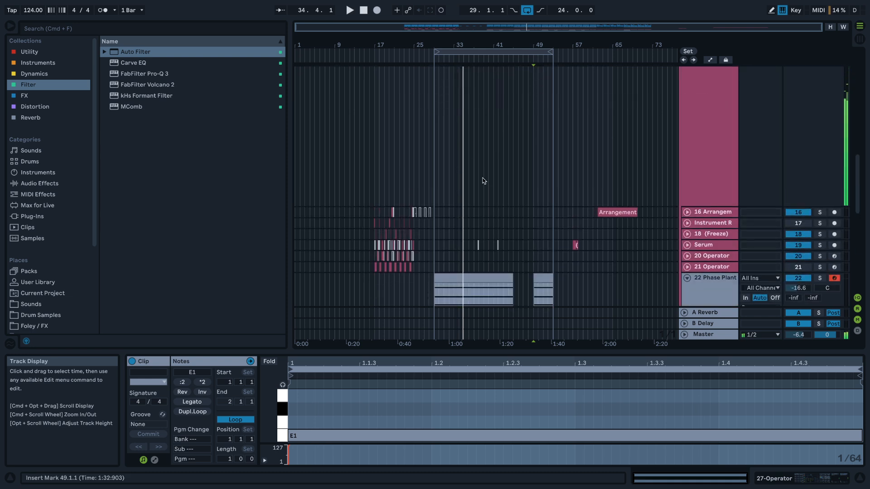
{"action": "scroll", "coordinate": [467, 181], "scroll_direction": "down", "scroll_amount": 5}
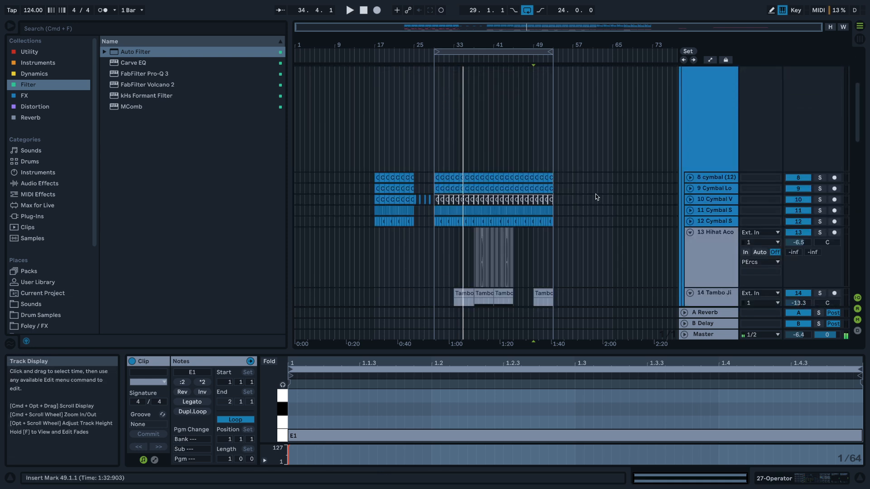
{"action": "scroll", "coordinate": [594, 197], "scroll_direction": "up", "scroll_amount": 6}
{"action": "left_click", "coordinate": [687, 156]}
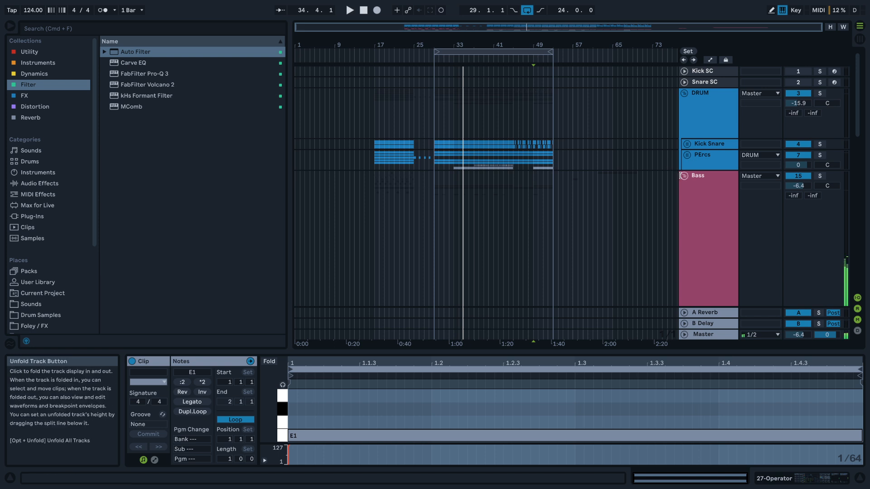
{"action": "left_click", "coordinate": [686, 176]}
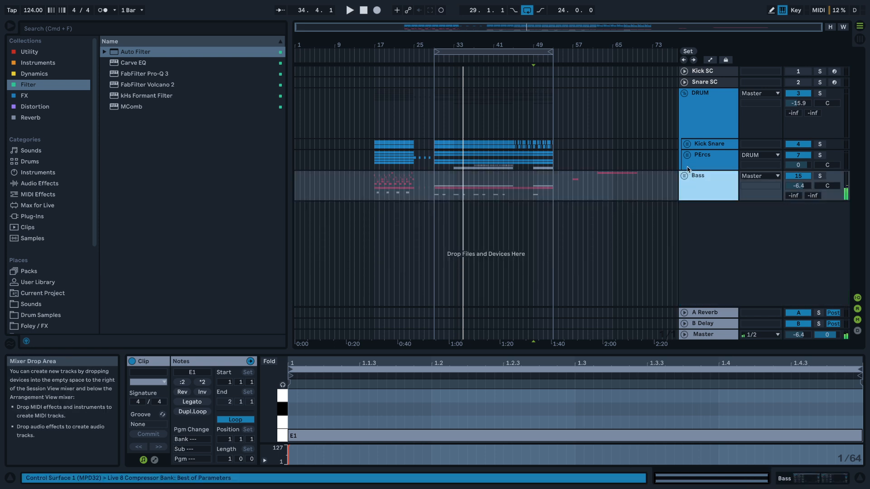
- Examine the Bass group's sections between bars 29 and 53, highlighting bars 41 to 45 and 49 to 53
{"action": "left_click", "coordinate": [459, 168]}
{"action": "scroll", "coordinate": [458, 169], "scroll_direction": "up", "scroll_amount": 3}
{"action": "left_click", "coordinate": [465, 175]}
{"action": "left_click", "coordinate": [427, 178]}
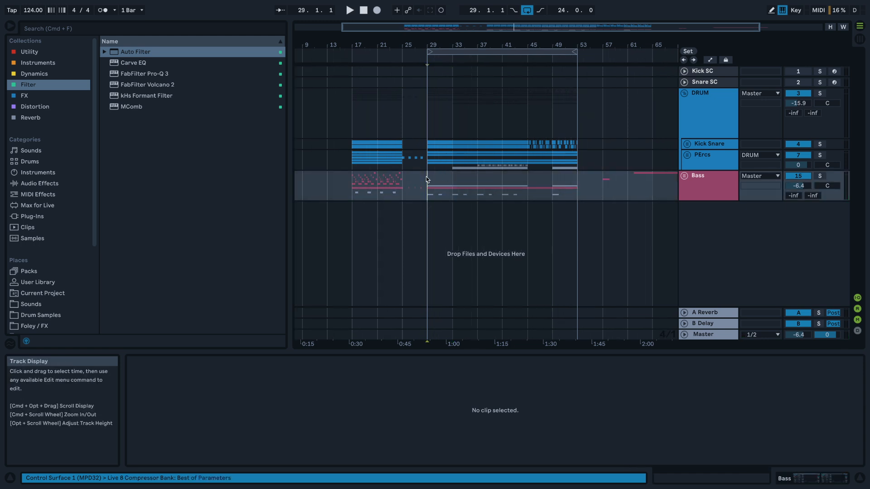
{"action": "left_click_drag", "start_coordinate": [452, 183], "coordinate": [524, 185]}
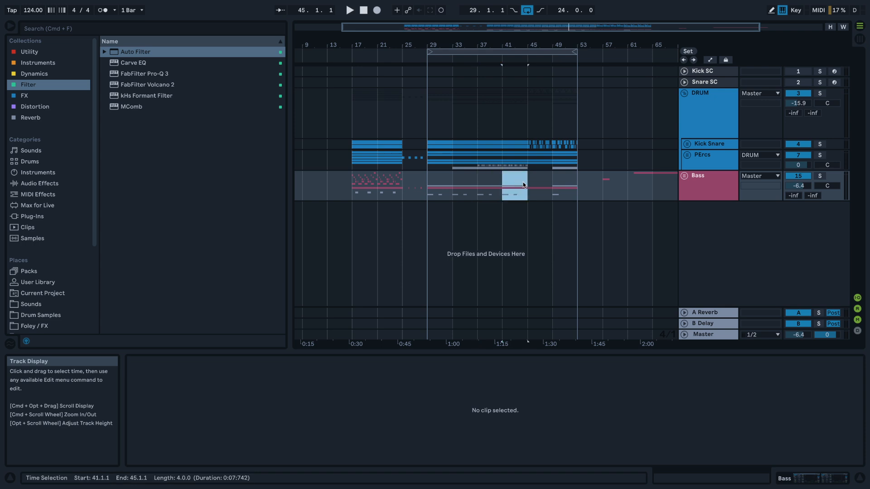
{"action": "left_click", "coordinate": [521, 185]}
{"action": "left_click", "coordinate": [527, 199]}
{"action": "left_click_drag", "start_coordinate": [527, 199], "coordinate": [576, 181]}
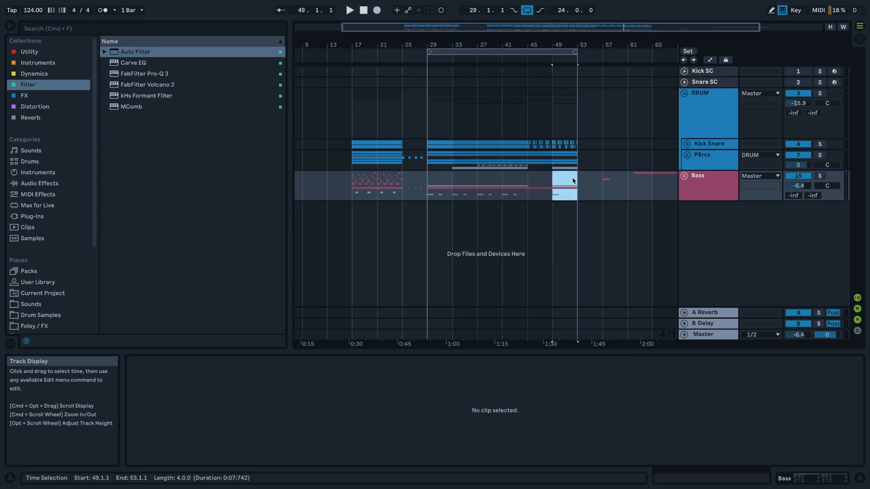
{"action": "left_click", "coordinate": [532, 182]}
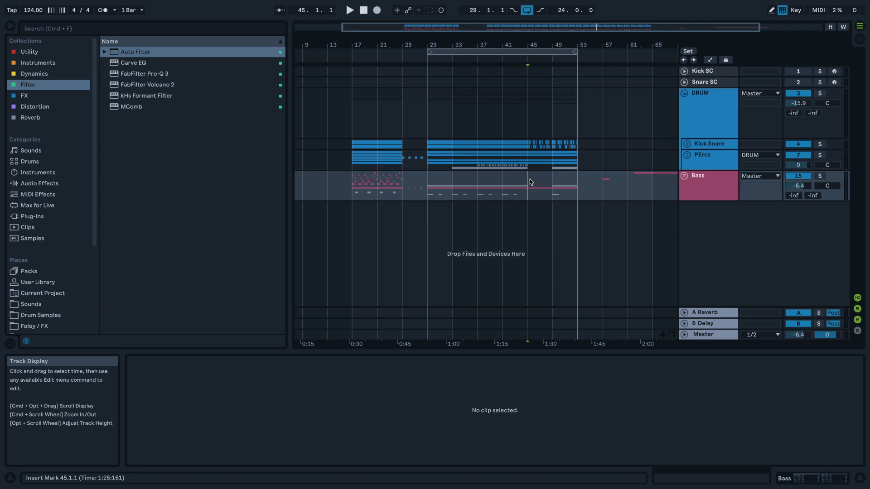
- Try extending the second drop by duplicating the time of bars 29 to 33 three times
{"action": "left_click_drag", "start_coordinate": [452, 182], "coordinate": [433, 182]}
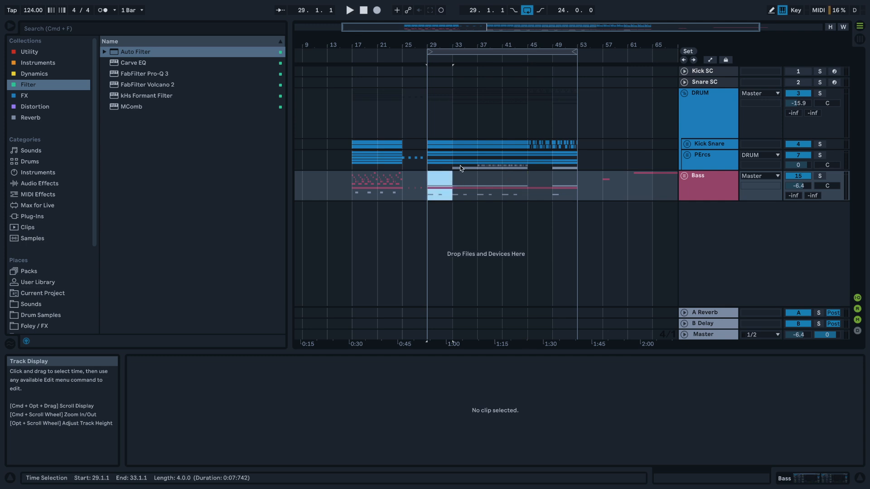
{"action": "key", "text": "super+shift+d"}
{"action": "key", "text": "super+shift+d"}
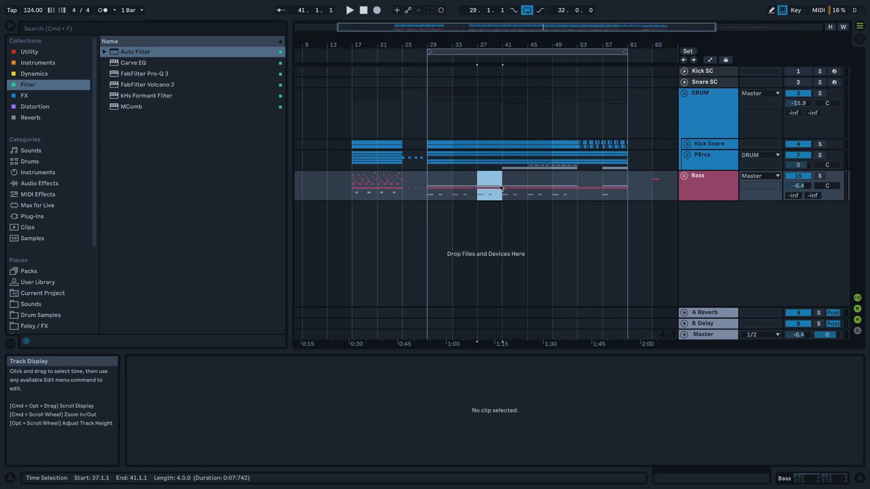
{"action": "scroll", "coordinate": [534, 186], "scroll_direction": "right", "scroll_amount": 3}
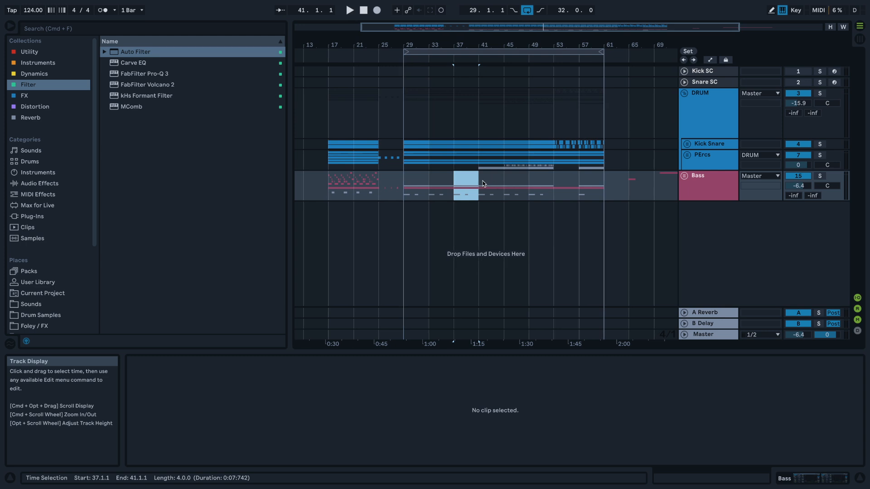
{"action": "key", "text": "super+shift+d"}
{"action": "left_click", "coordinate": [407, 192]}
{"action": "left_click_drag", "start_coordinate": [406, 192], "coordinate": [506, 183]}
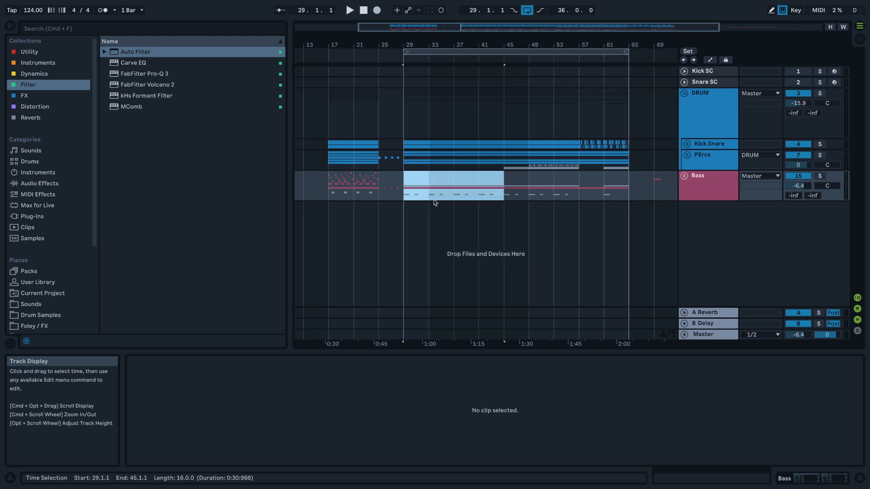
{"action": "scroll", "coordinate": [502, 179], "scroll_direction": "right", "scroll_amount": 8}
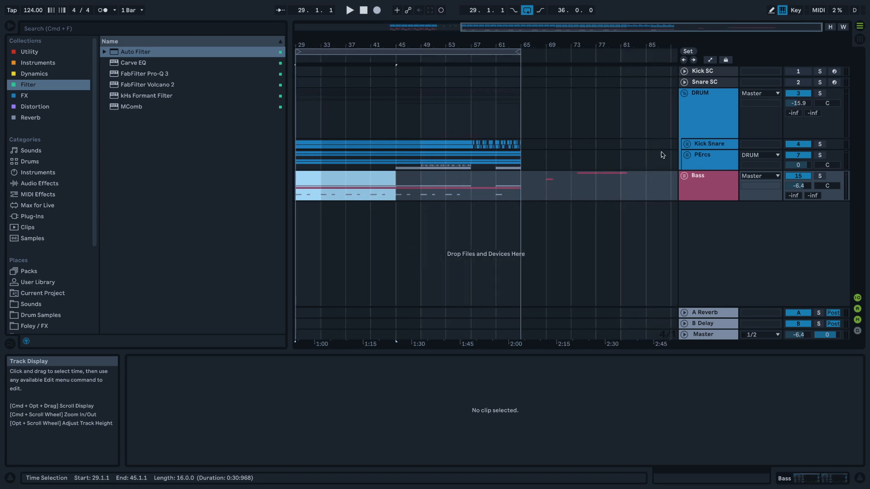
{"action": "scroll", "coordinate": [579, 200], "scroll_direction": "down", "scroll_amount": 5}
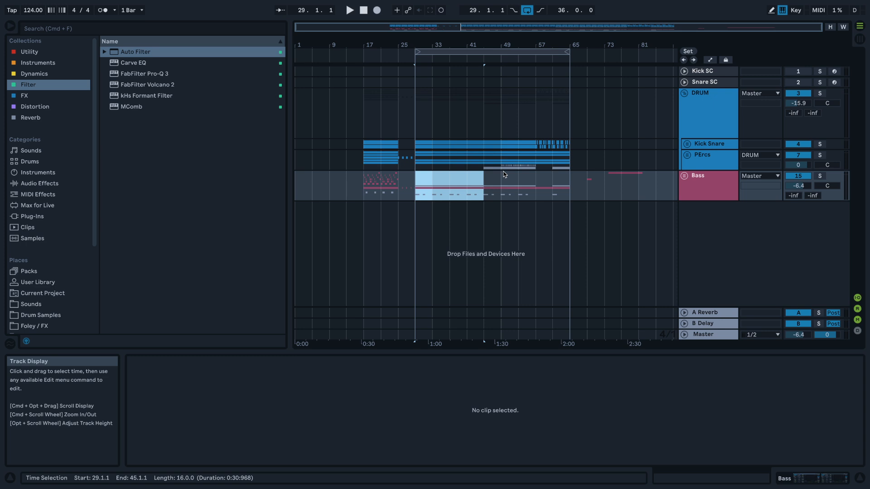
- Undo the three time duplications in the second drop
{"action": "key", "text": "super+z"}
{"action": "key", "text": "super+z"}
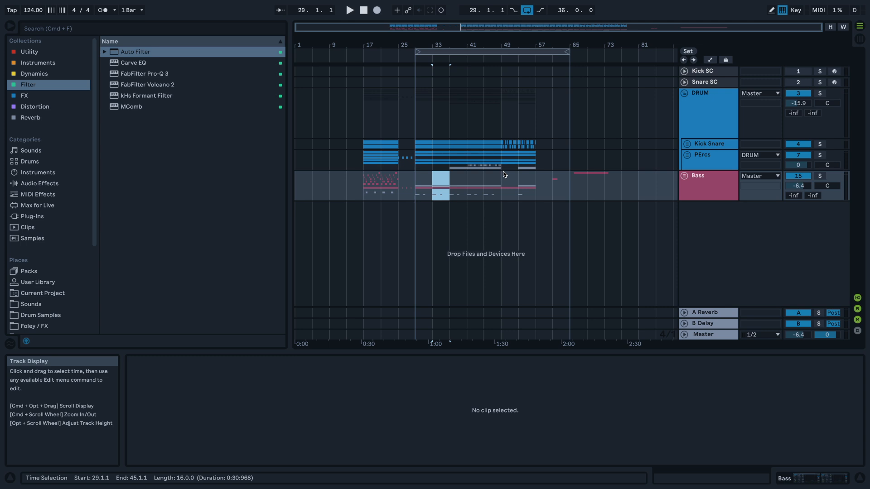
{"action": "key", "text": "super+z"}
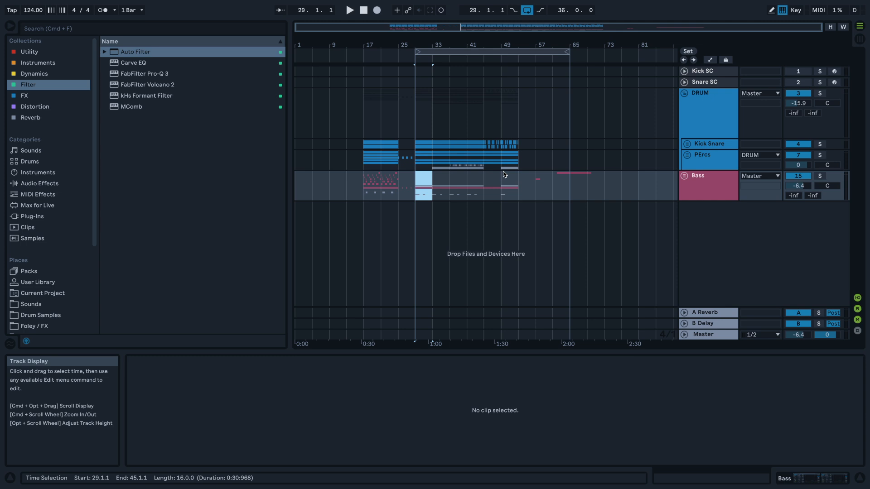
- Compare the first drop at bars 17 to 25 with the second drop at bars 29 to 53 on the Bass group
{"action": "left_click_drag", "start_coordinate": [364, 195], "coordinate": [398, 188]}
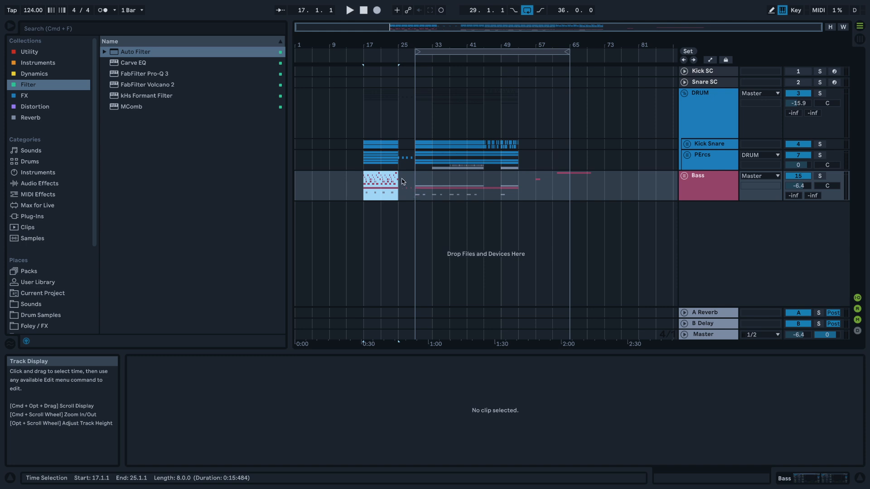
{"action": "left_click", "coordinate": [415, 188]}
{"action": "left_click_drag", "start_coordinate": [420, 186], "coordinate": [517, 181]}
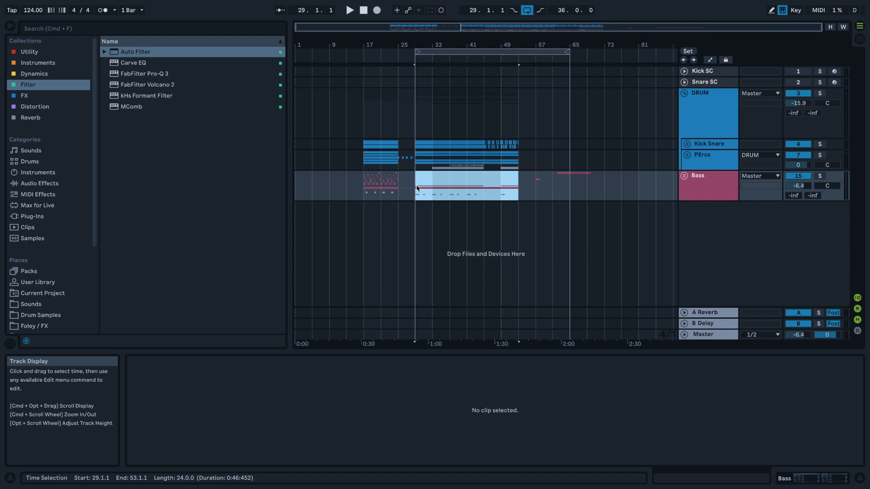
{"action": "left_click_drag", "start_coordinate": [417, 186], "coordinate": [506, 196]}
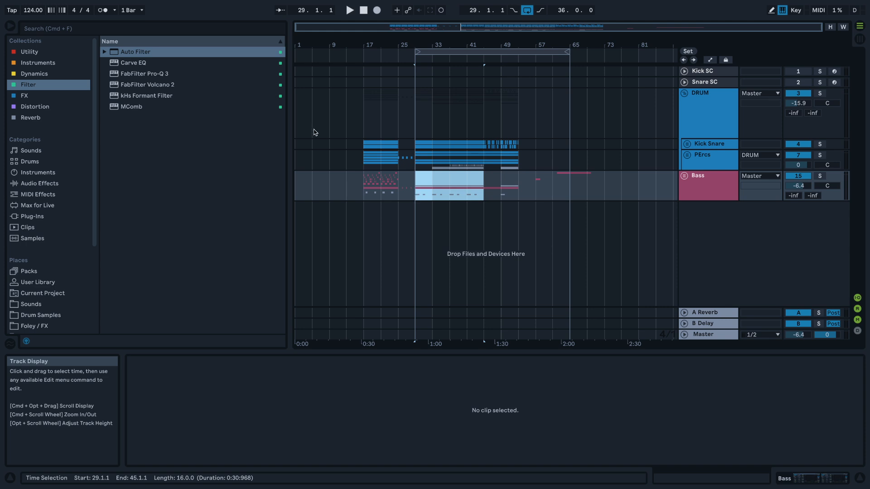
{"action": "left_click", "coordinate": [363, 188]}
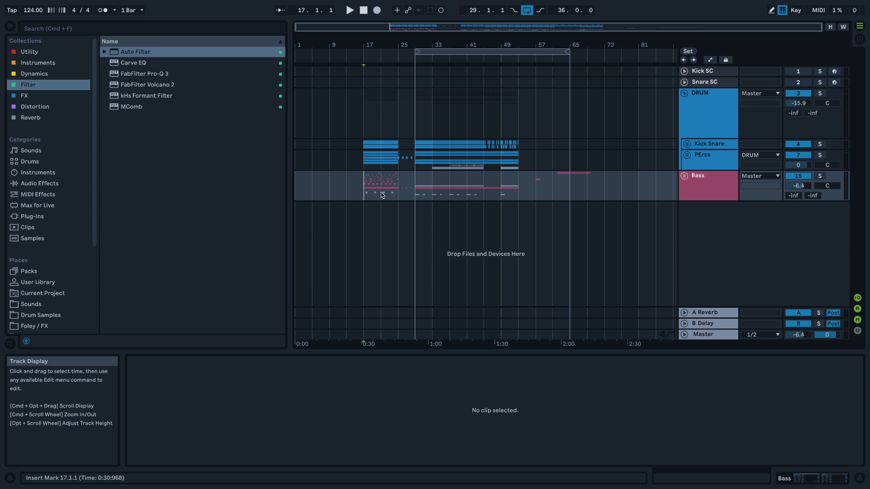
{"action": "left_click", "coordinate": [431, 183]}
{"action": "left_click", "coordinate": [516, 182]}
{"action": "left_click_drag", "start_coordinate": [516, 180], "coordinate": [412, 190]}
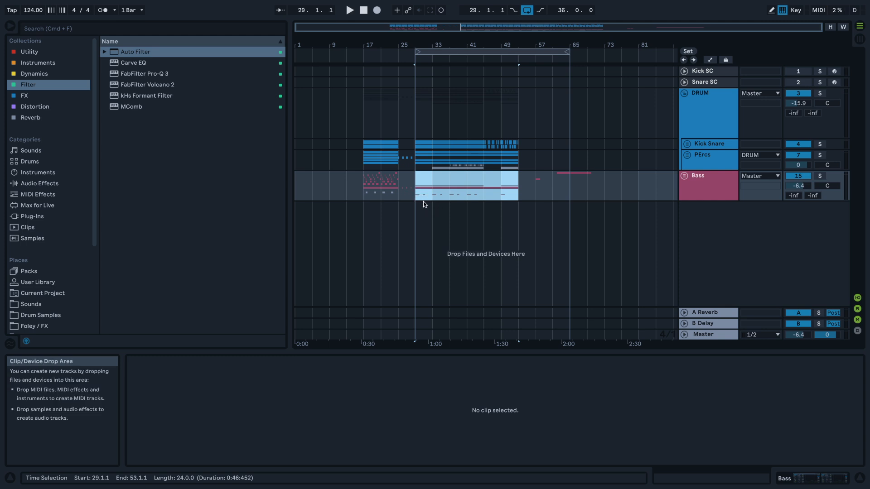
- Review bars 29 to 33, 29 to 49 and 17 to 21 of the Bass group and bring up the application switcher
{"action": "left_click_drag", "start_coordinate": [416, 197], "coordinate": [433, 200]}
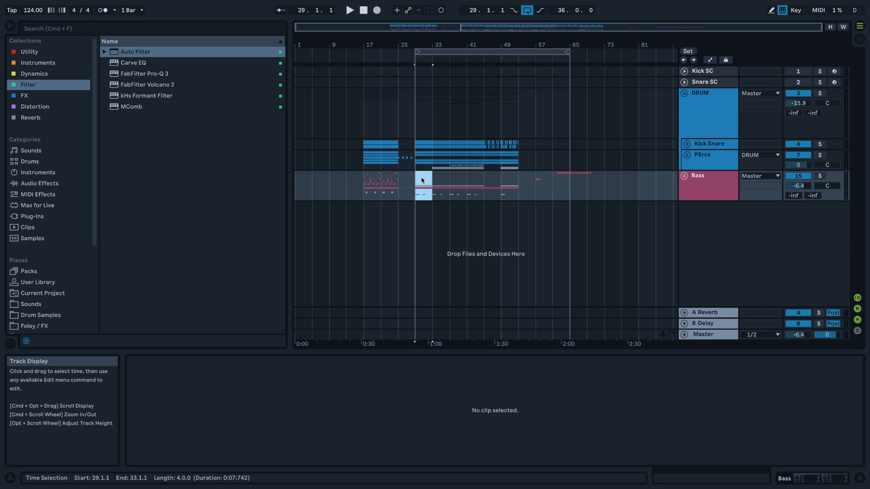
{"action": "left_click_drag", "start_coordinate": [422, 185], "coordinate": [510, 190]}
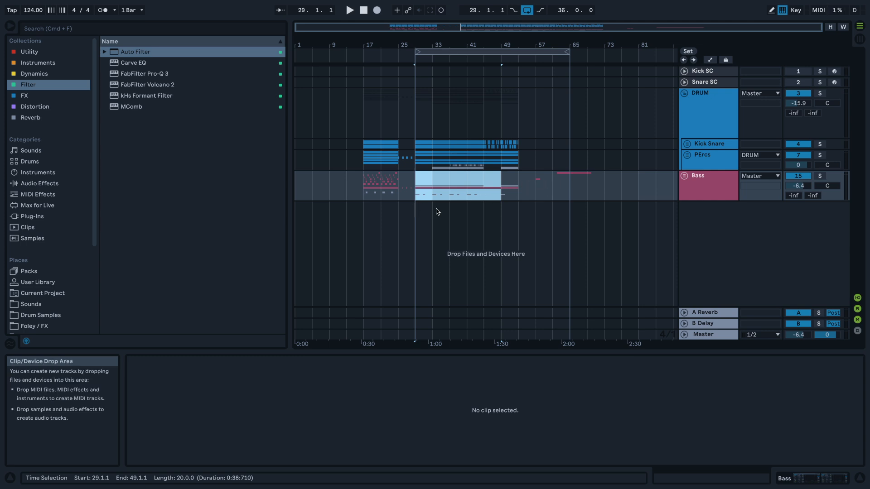
{"action": "left_click_drag", "start_coordinate": [360, 194], "coordinate": [384, 203]}
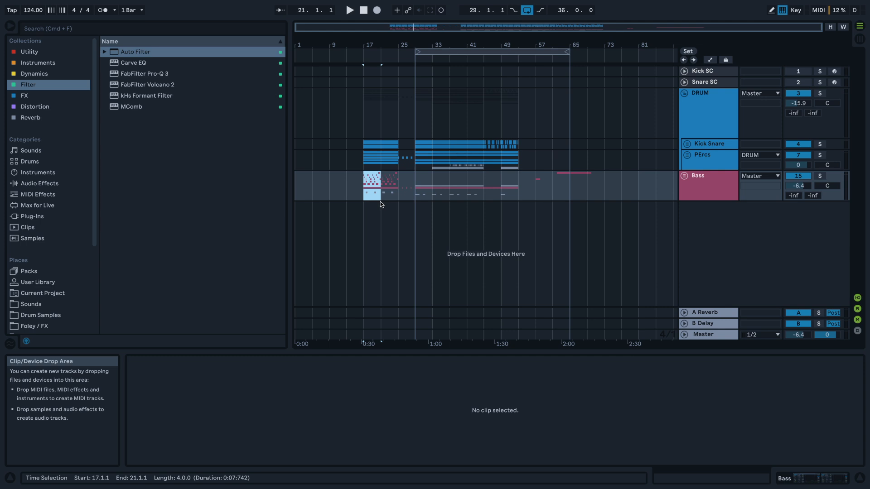
{"action": "left_click", "coordinate": [418, 185]}
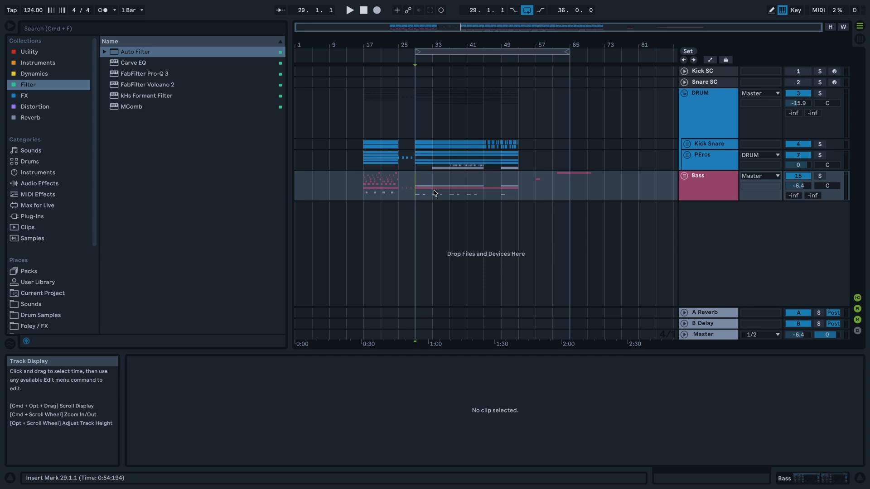
{"action": "key", "text": "super+Tab"}
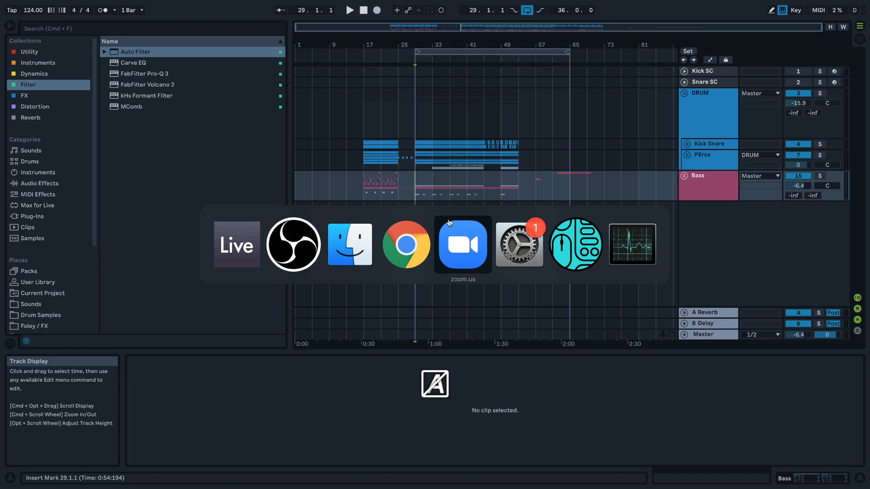